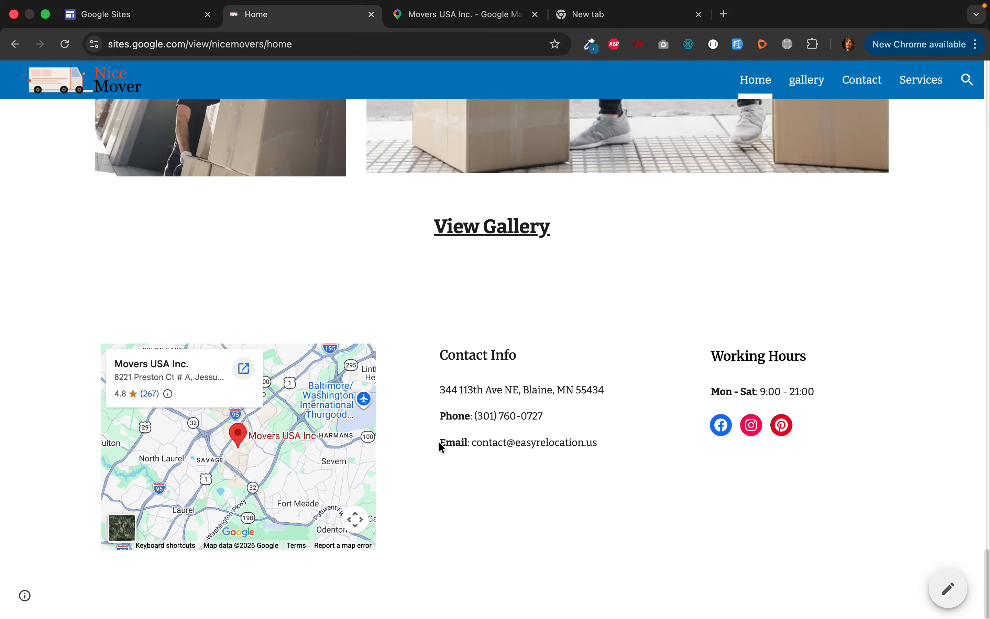
Switch to Google Sites, create a blank site, and upload hero-image.jpg as the header image.
{"action": "left_click", "coordinate": [118, 17]}
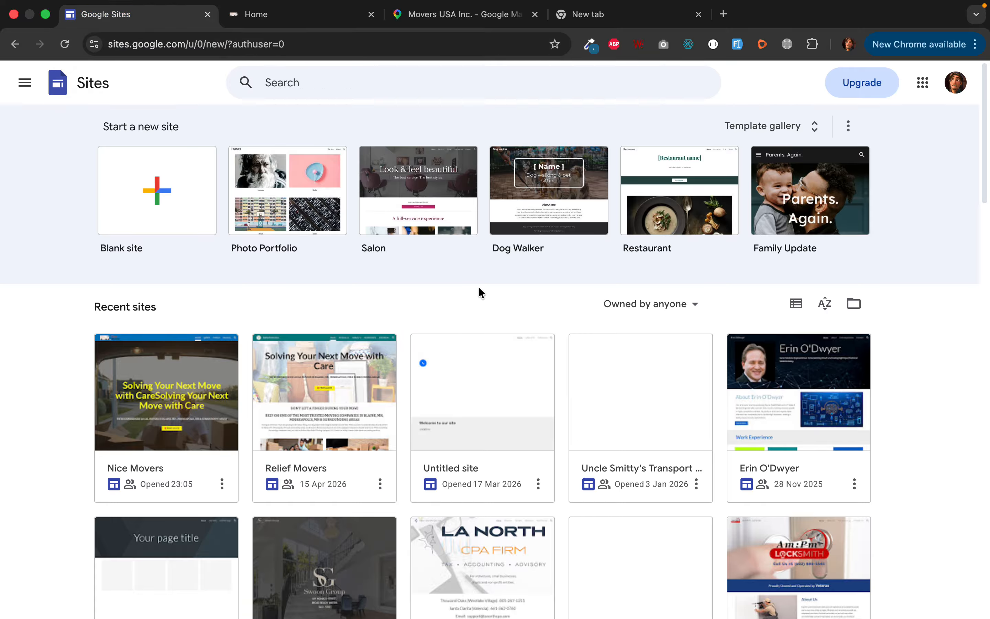
{"action": "left_click", "coordinate": [158, 200]}
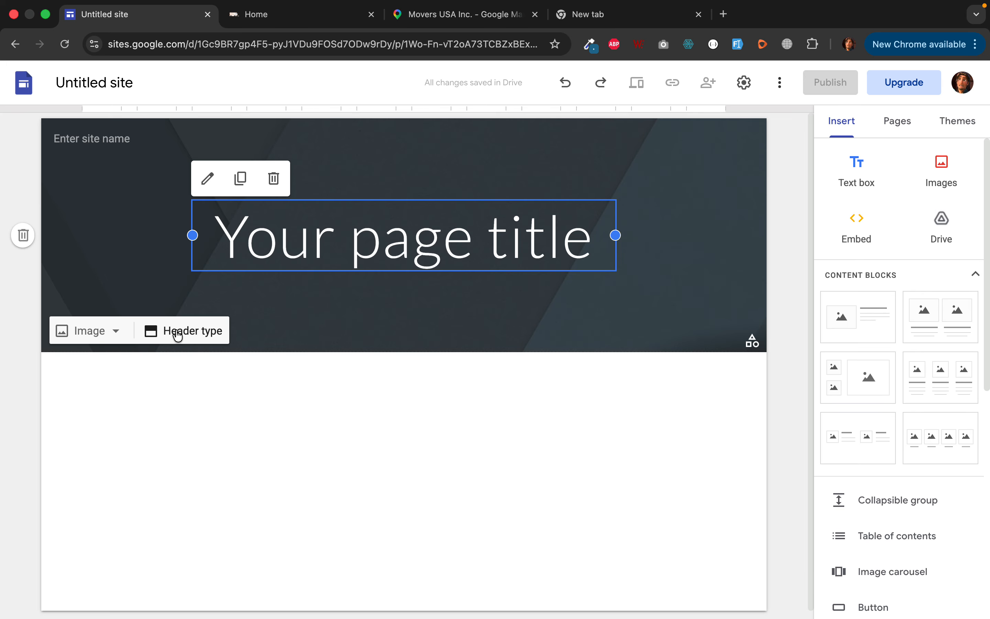
{"action": "left_click", "coordinate": [177, 335]}
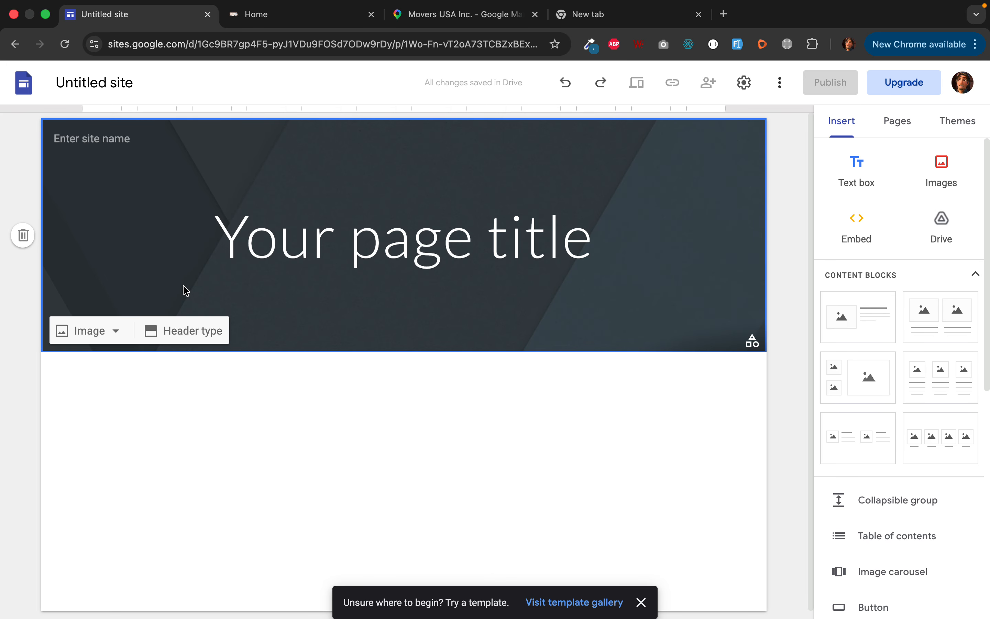
{"action": "left_click", "coordinate": [102, 342]}
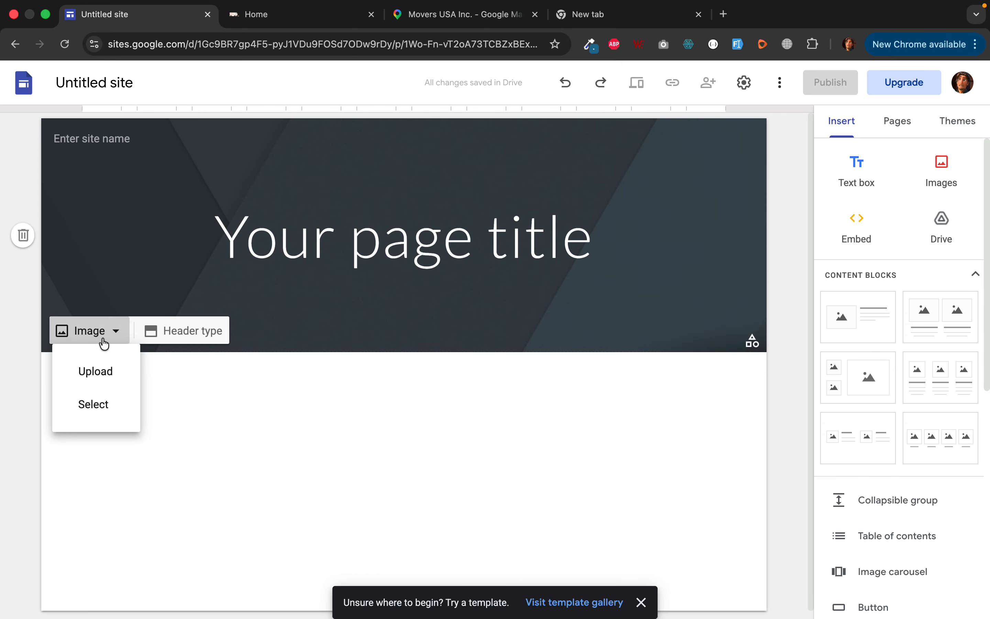
{"action": "left_click", "coordinate": [106, 379]}
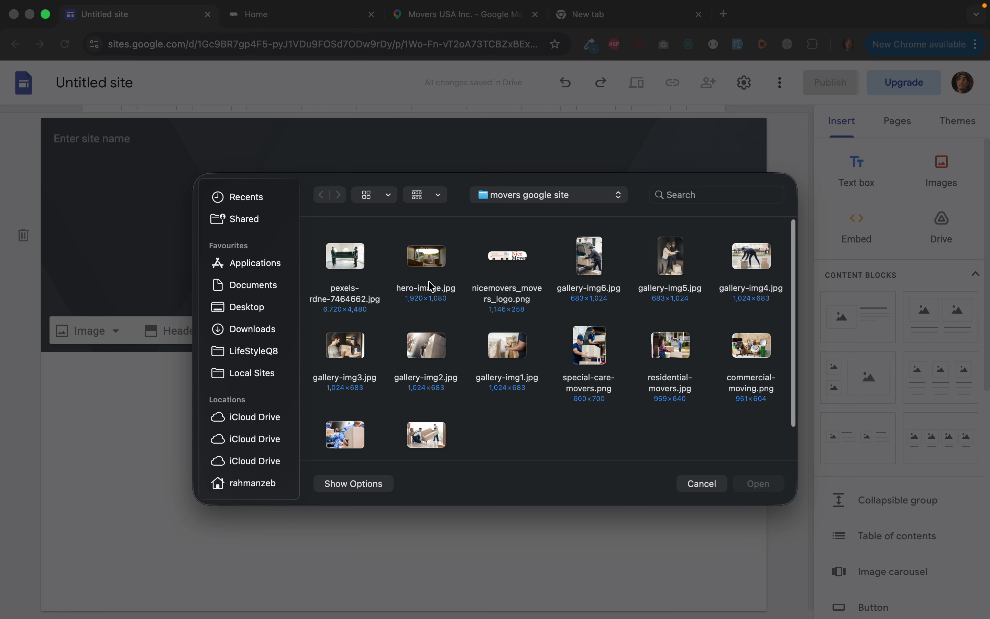
{"action": "left_click", "coordinate": [431, 261]}
{"action": "double_click", "coordinate": [430, 261]}
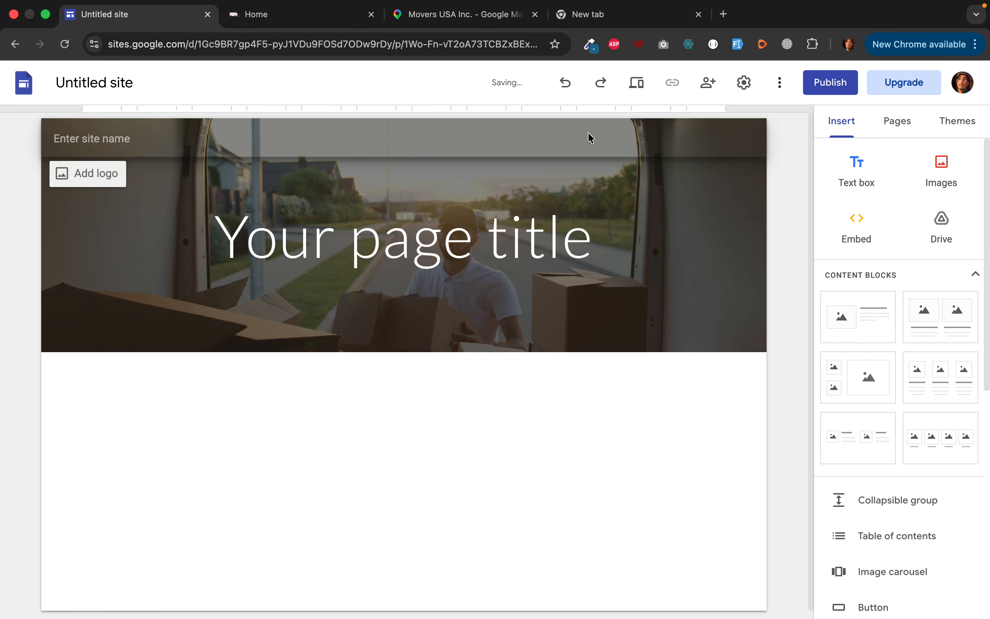
Open pexels.com in the spare browser tab, search its photos for "movers", and browse the results.
{"action": "left_click", "coordinate": [605, 19]}
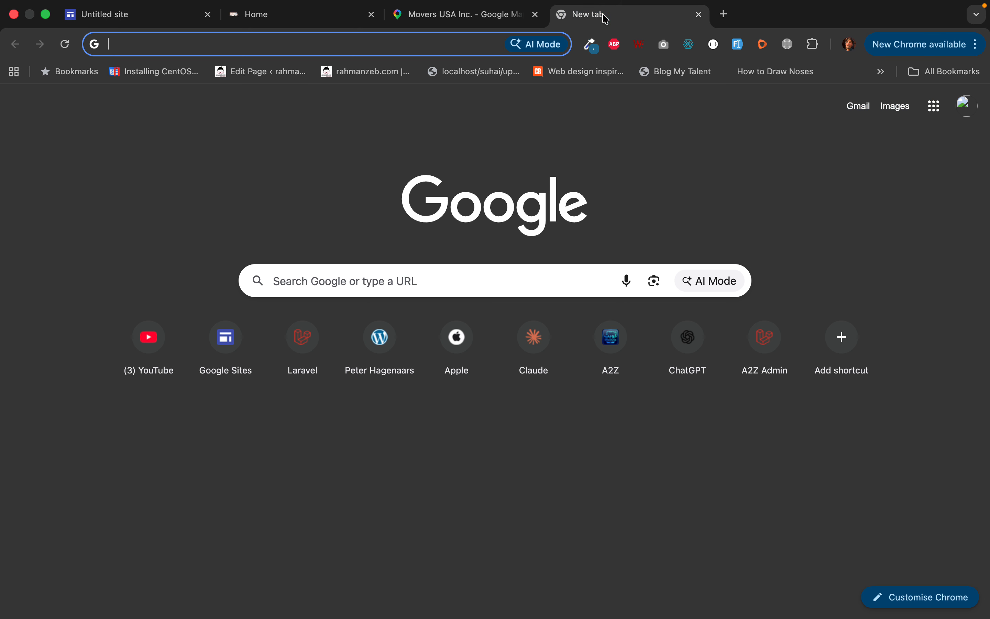
{"action": "type", "text": "pe"}
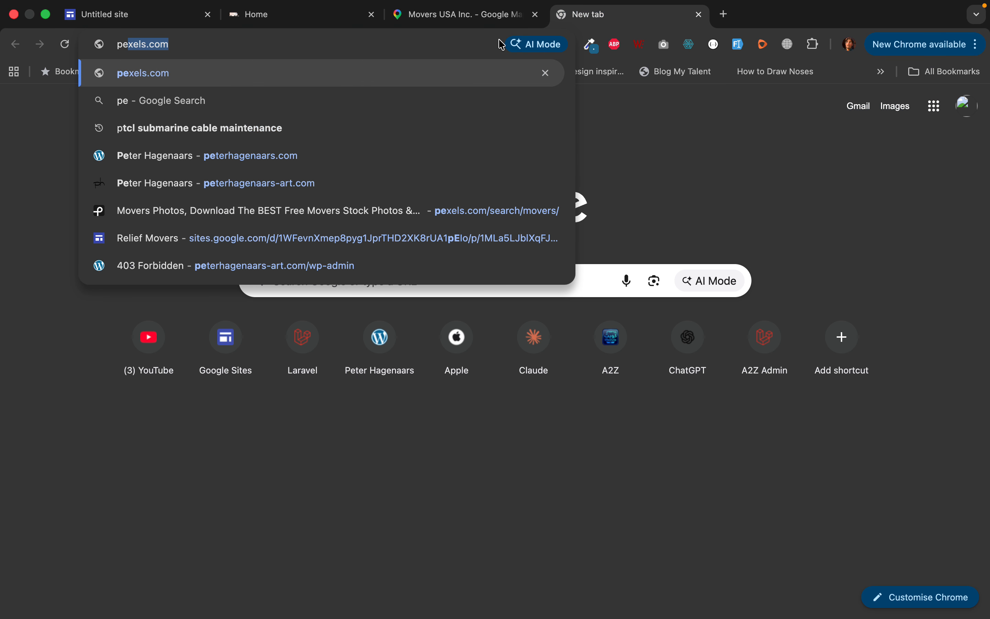
{"action": "key", "text": "Return"}
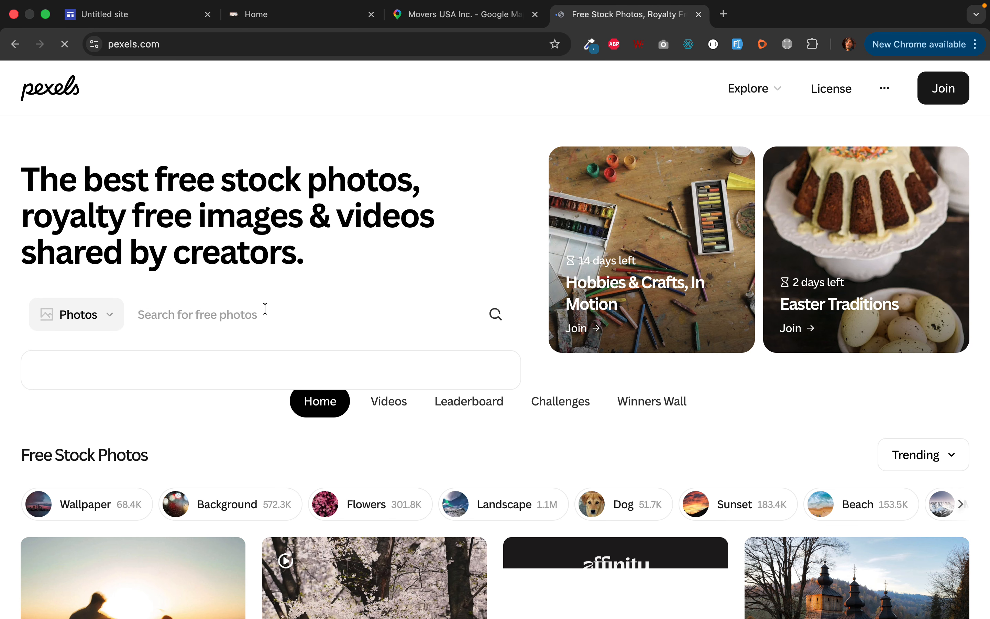
{"action": "type", "text": "movers"}
{"action": "key", "text": "Return"}
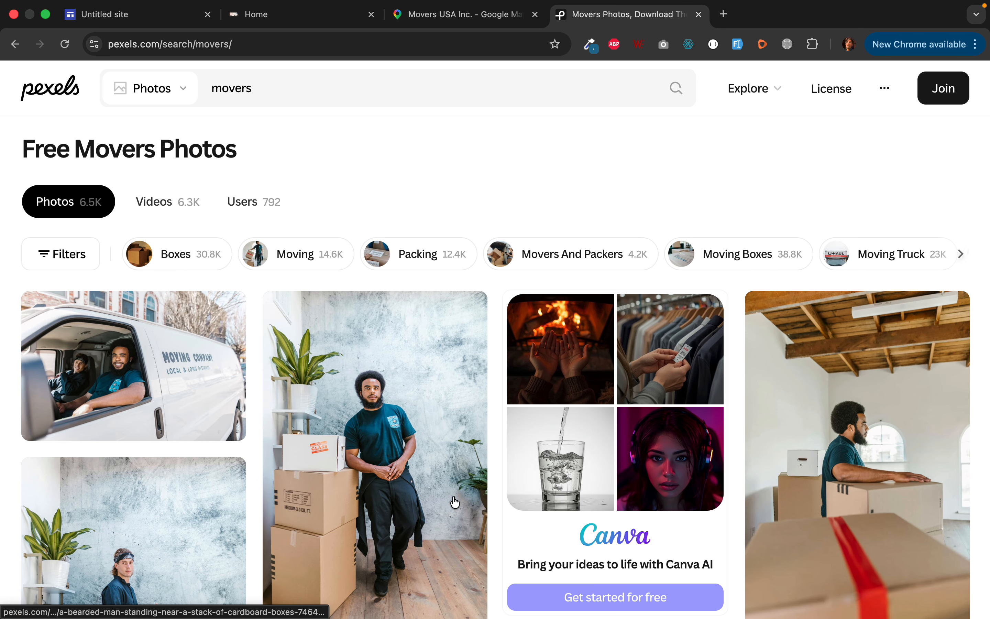
{"action": "scroll", "coordinate": [339, 507], "scroll_direction": "down", "scroll_amount": 15}
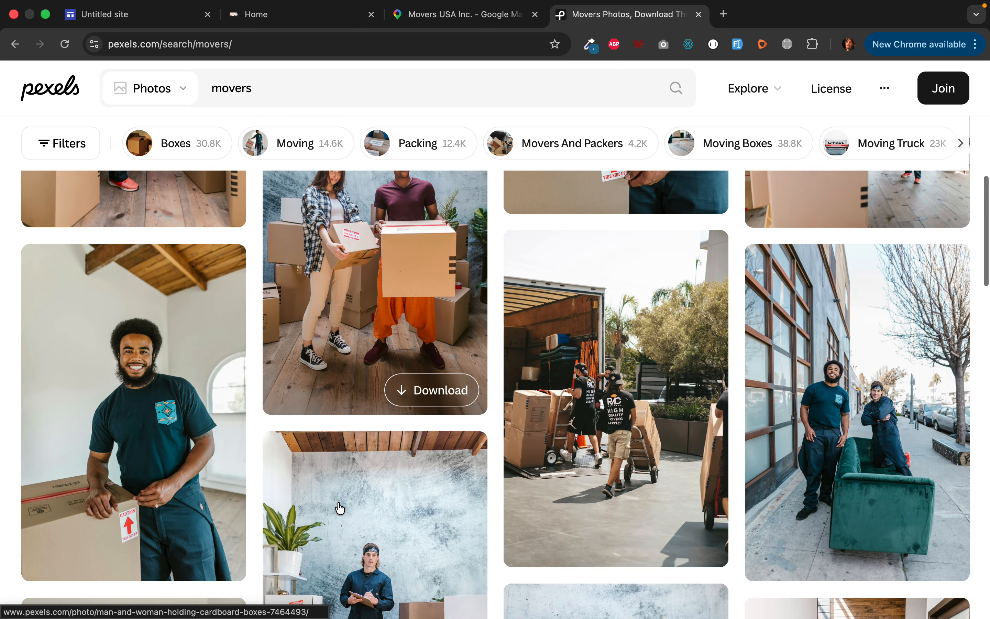
{"action": "scroll", "coordinate": [339, 507], "scroll_direction": "down", "scroll_amount": 12}
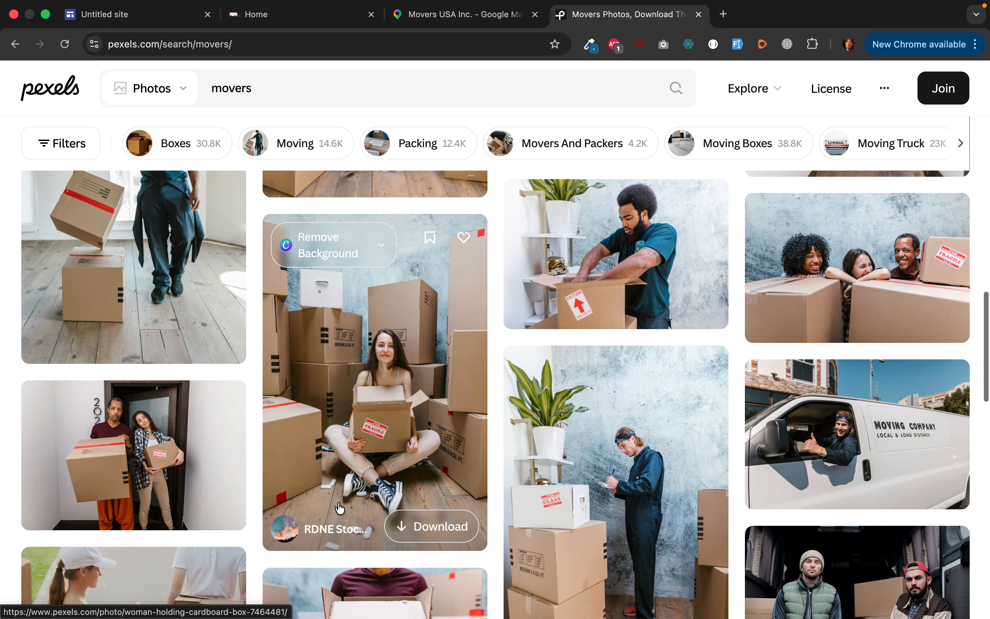
{"action": "scroll", "coordinate": [340, 508], "scroll_direction": "up", "scroll_amount": 20}
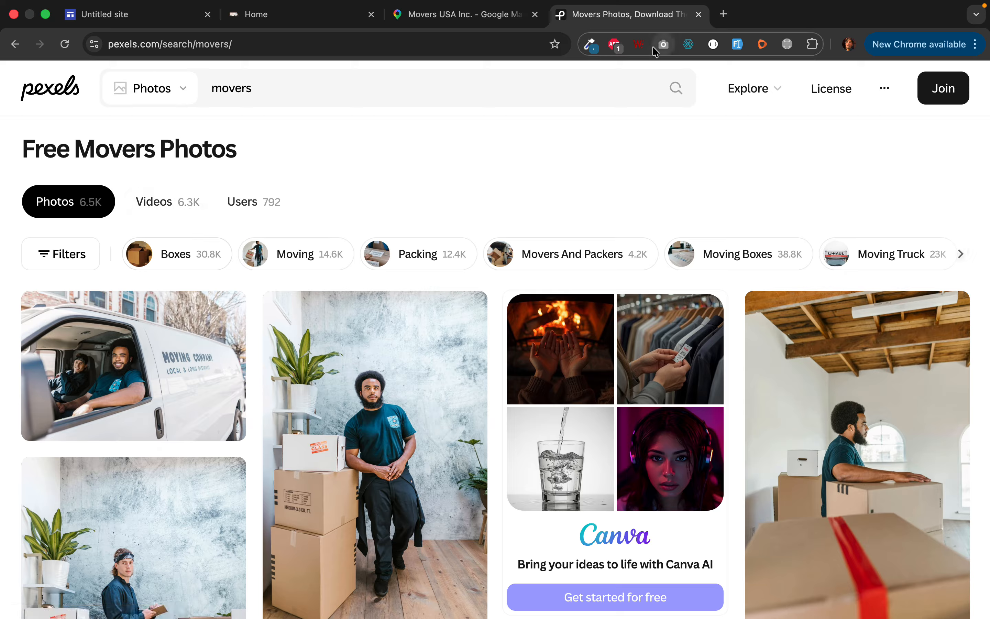
Return to the untitled site in Google Sites and change the header type to Cover.
{"action": "left_click", "coordinate": [133, 17]}
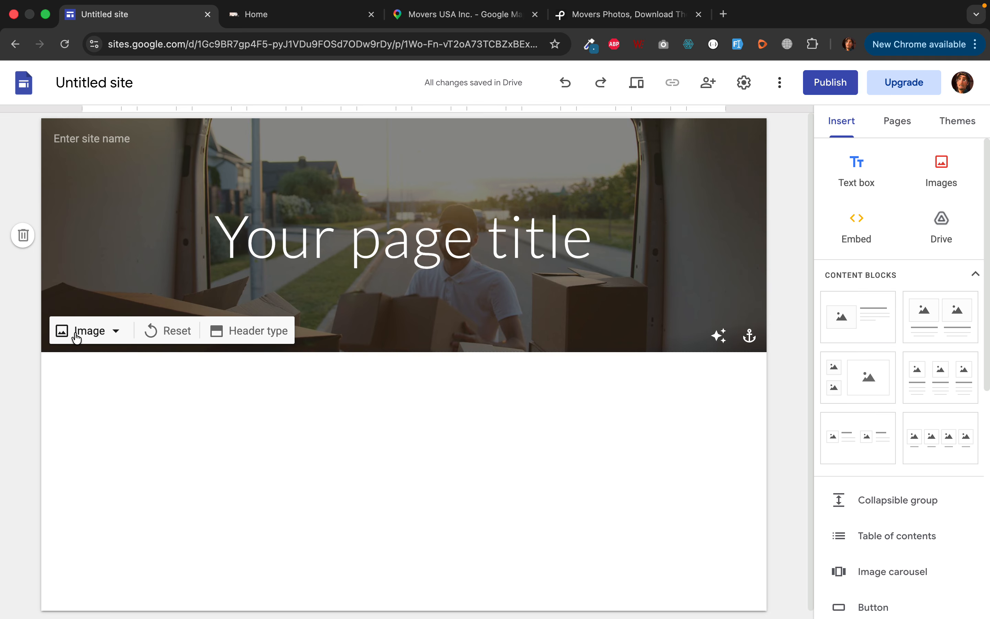
{"action": "left_click", "coordinate": [114, 334]}
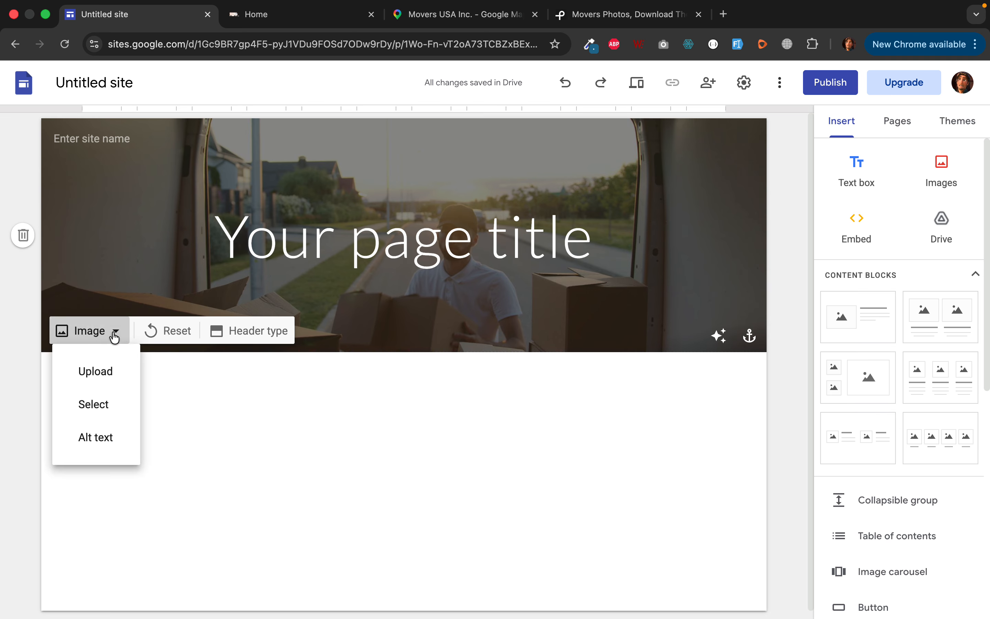
{"action": "left_click", "coordinate": [237, 332]}
{"action": "left_click", "coordinate": [239, 331]}
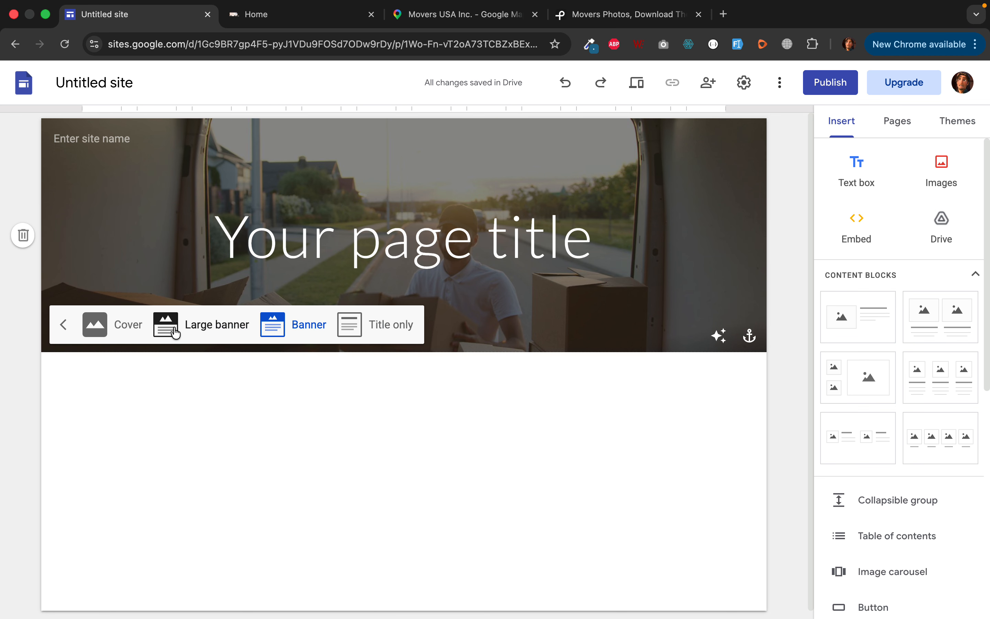
{"action": "left_click", "coordinate": [128, 327]}
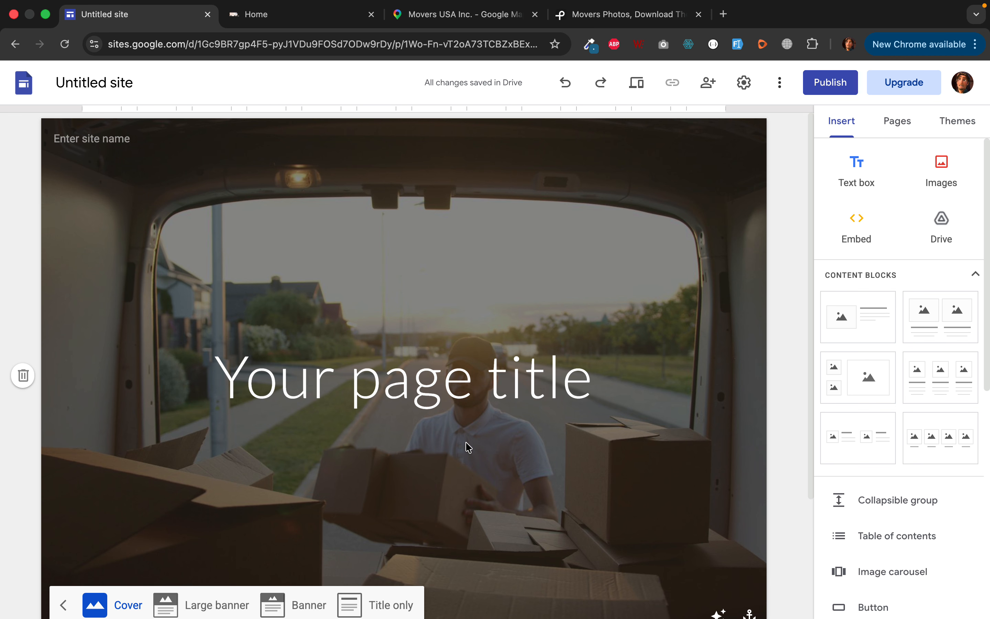
Replace the page title with "Solving Your Next Move with Care" and widen its text box on both sides to nearly the header's width.
{"action": "scroll", "coordinate": [232, 433], "scroll_direction": "down", "scroll_amount": 2}
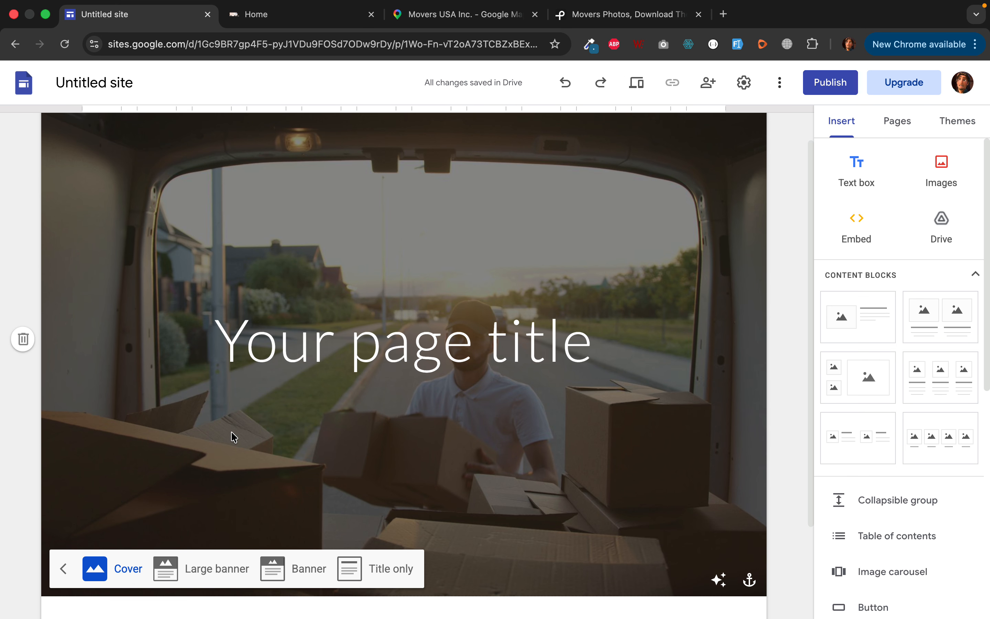
{"action": "scroll", "coordinate": [232, 432], "scroll_direction": "up", "scroll_amount": 1}
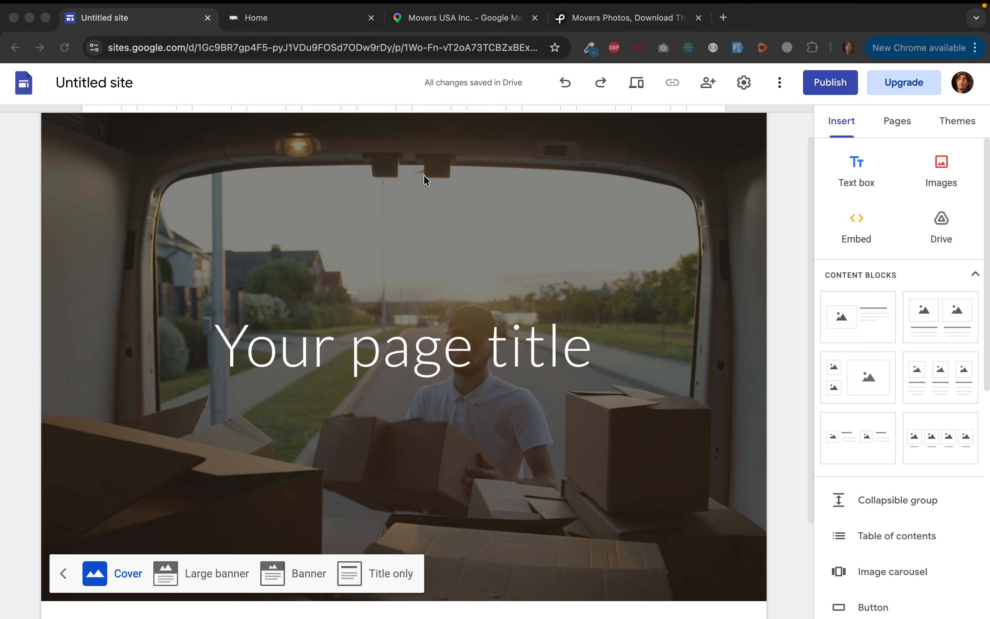
{"action": "triple_click", "coordinate": [412, 337]}
{"action": "type", "text": "Solving Your Next Move with Care"}
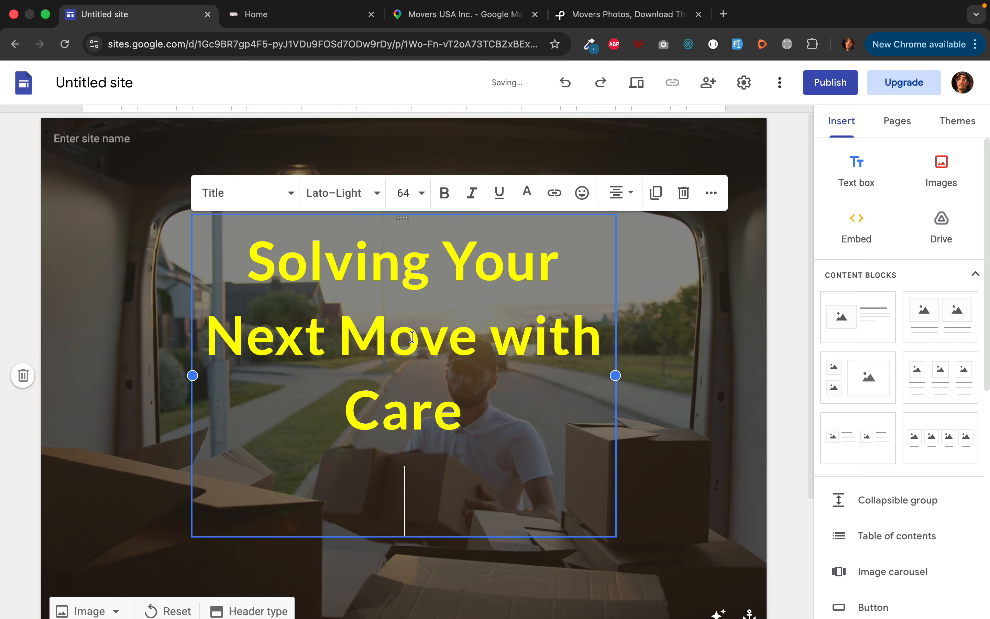
{"action": "key", "text": "super+shift+l"}
{"action": "key", "text": "BackSpace"}
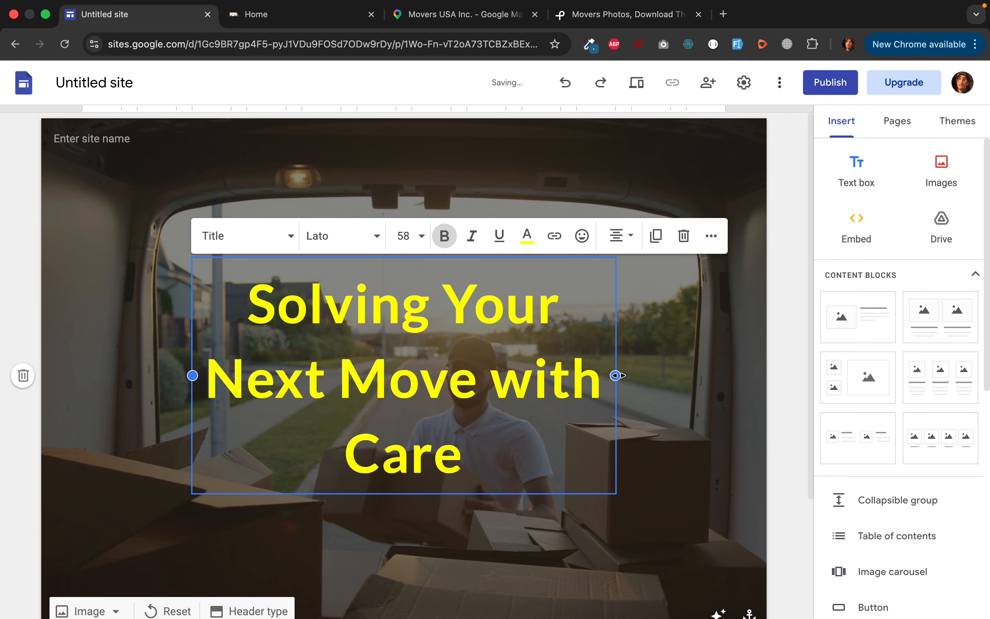
{"action": "left_click_drag", "start_coordinate": [615, 375], "coordinate": [726, 375]}
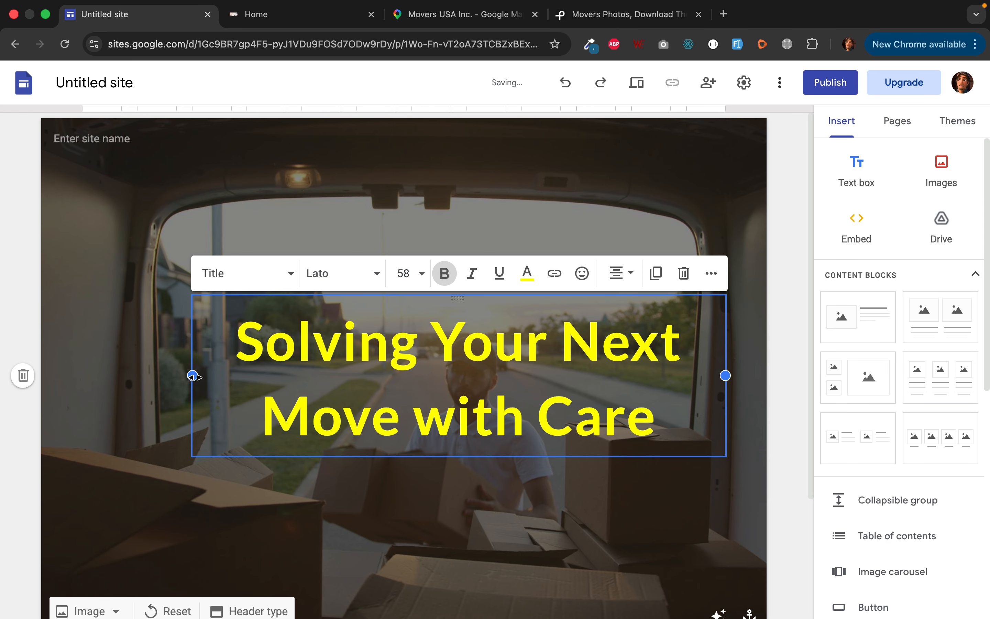
{"action": "left_click_drag", "start_coordinate": [193, 376], "coordinate": [87, 378]}
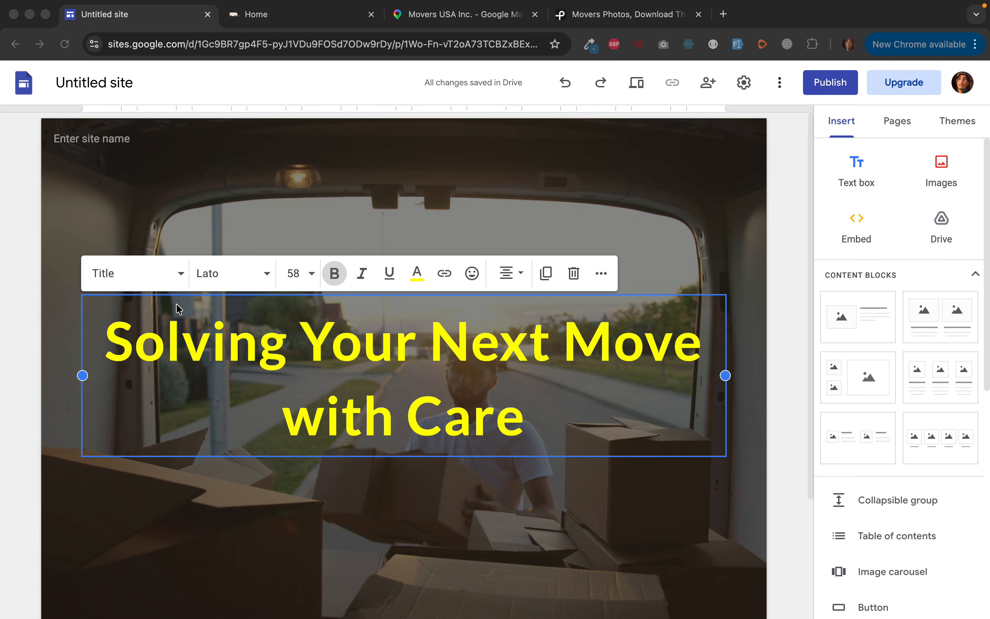
Insert a text box and move it into the cover header, directly below the title.
{"action": "left_click", "coordinate": [850, 186]}
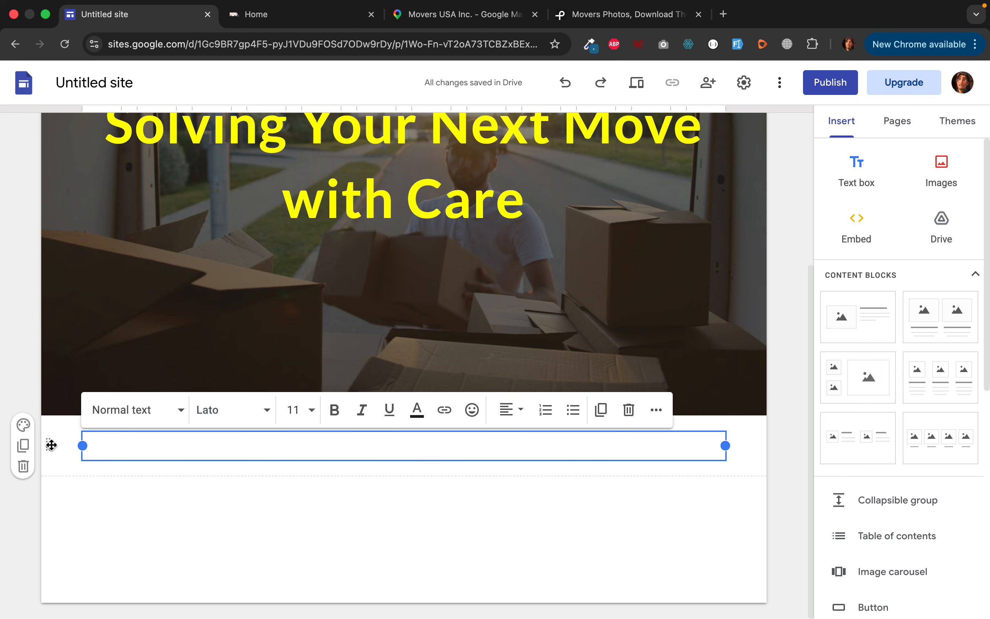
{"action": "left_click_drag", "start_coordinate": [49, 442], "coordinate": [314, 364]}
{"action": "scroll", "coordinate": [122, 565], "scroll_direction": "down", "scroll_amount": 5}
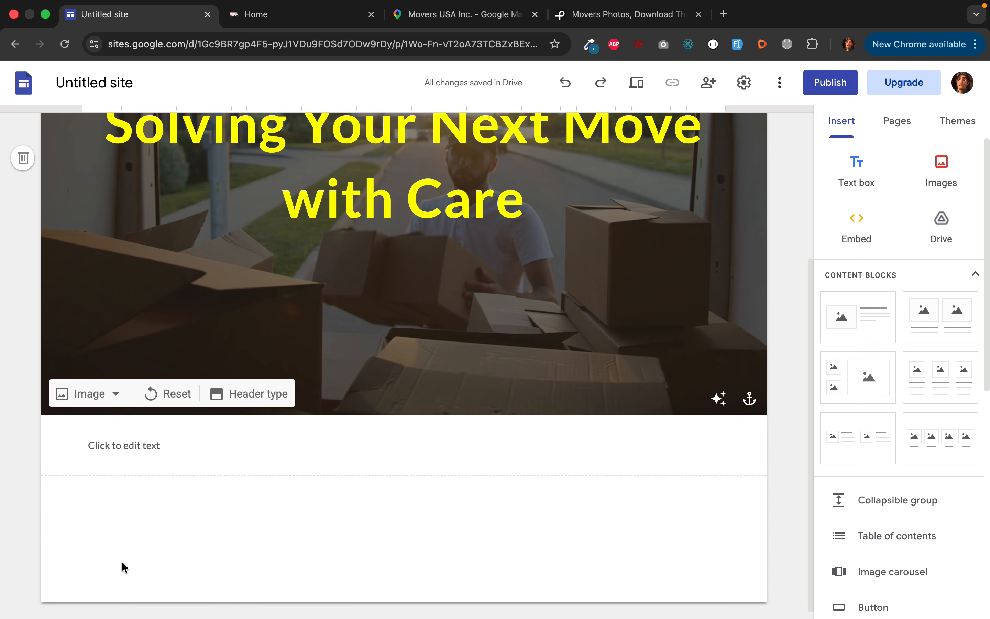
{"action": "left_click", "coordinate": [145, 450]}
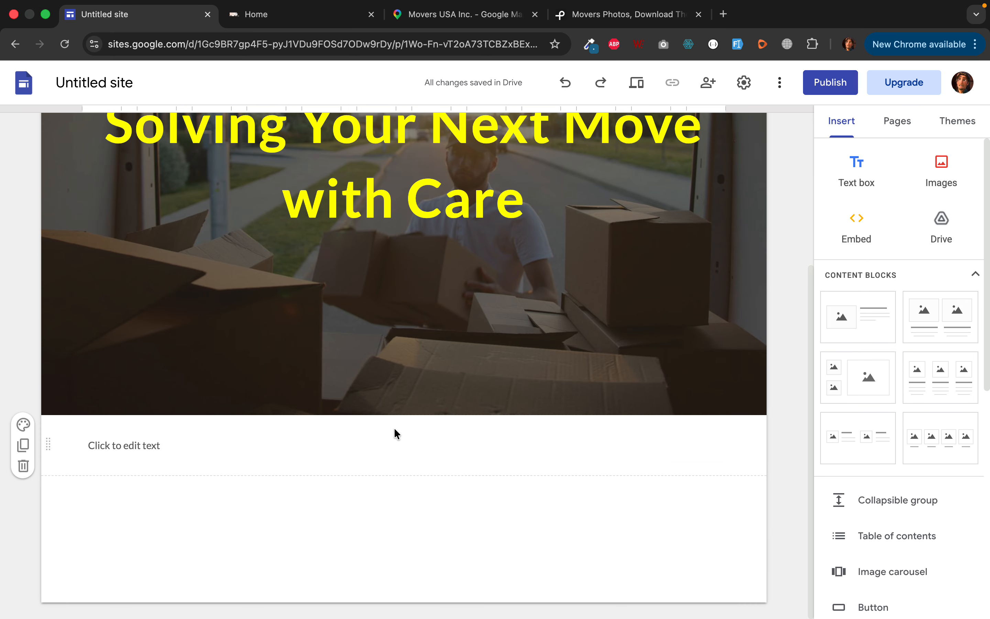
{"action": "left_click", "coordinate": [403, 434]}
{"action": "left_click_drag", "start_coordinate": [403, 435], "coordinate": [422, 235]}
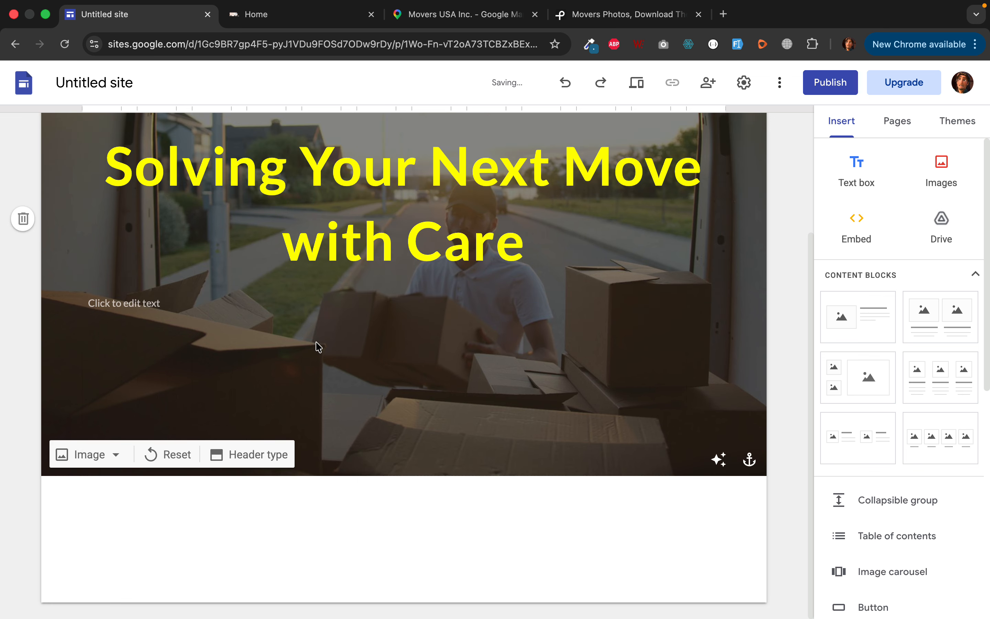
Fill the header text box with "WE’RE EXPERIENCED LOCAL MOVERS IN BLAINE, MN , MINNEAPOLIS, MN & SURROUNDING AREAS", without a trailing blank line.
{"action": "left_click", "coordinate": [263, 305]}
{"action": "type", "text": "WE’RE EXPERIENCED LOCAL MOVERS IN BLAINE, MN , MINNEAPOLIS, MN & SURROUNDING AREAS"}
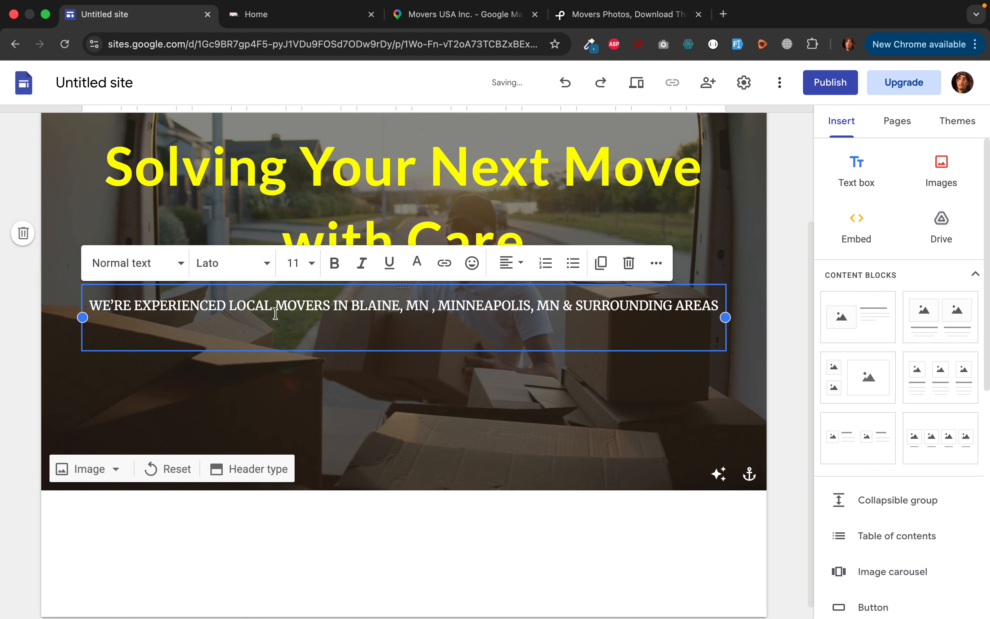
{"action": "key", "text": "BackSpace"}
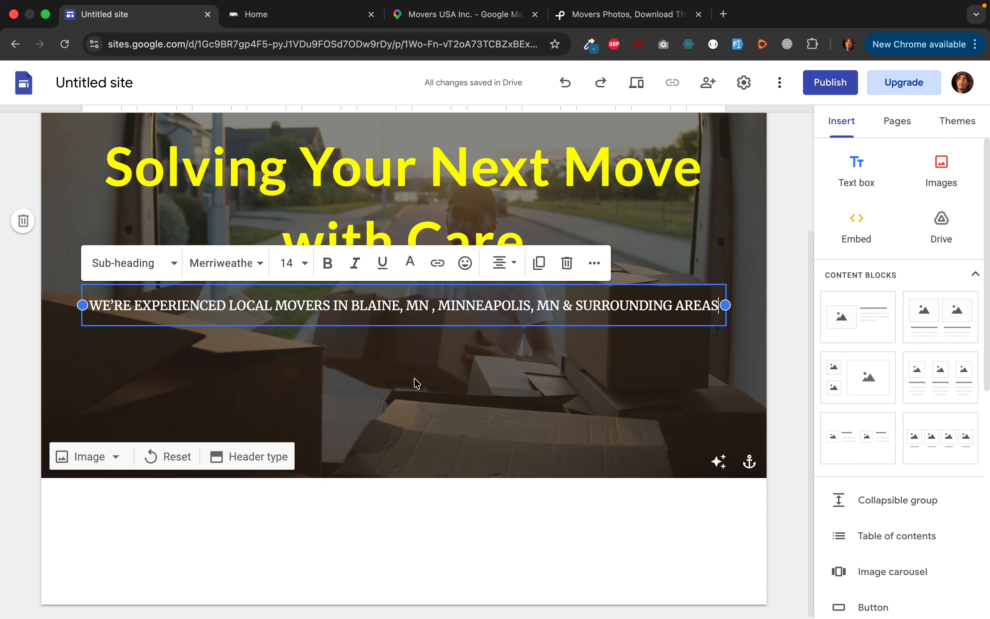
{"action": "scroll", "coordinate": [859, 508], "scroll_direction": "down", "scroll_amount": 5}
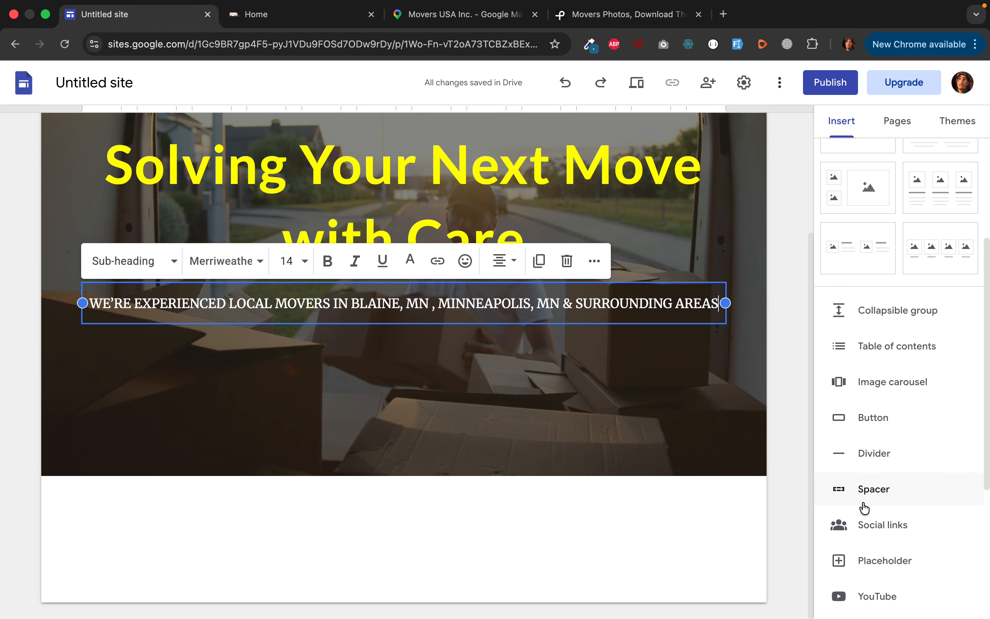
{"action": "left_click", "coordinate": [884, 416]}
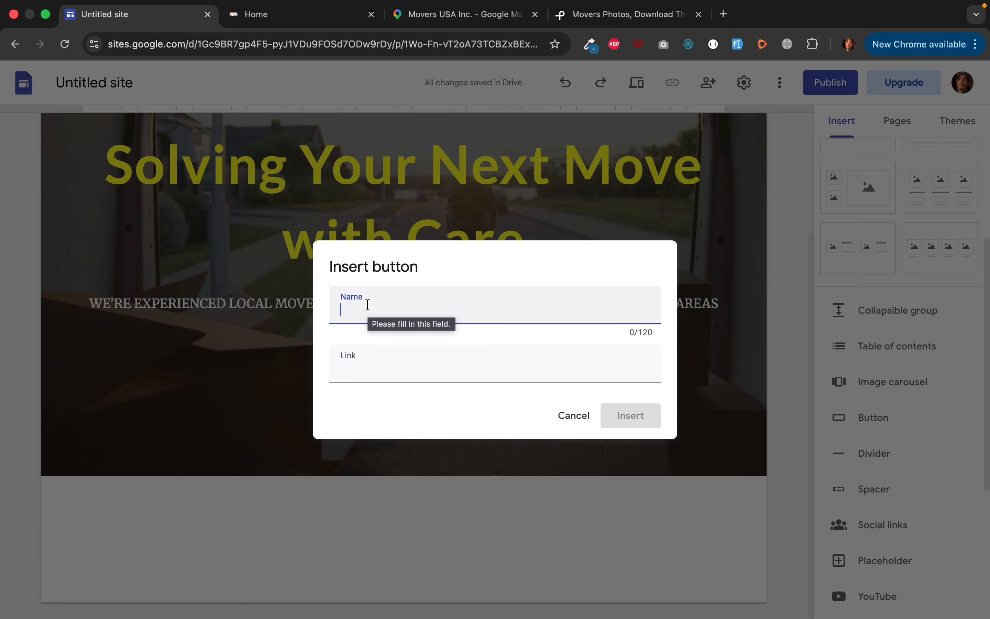
{"action": "type", "text": "Free Quote"}
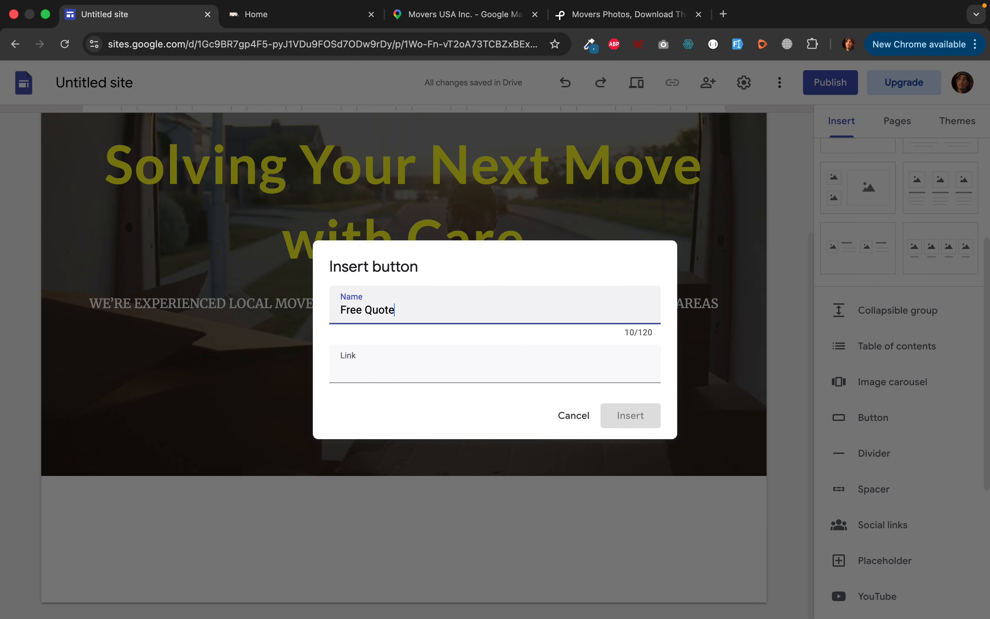
{"action": "left_click", "coordinate": [425, 368]}
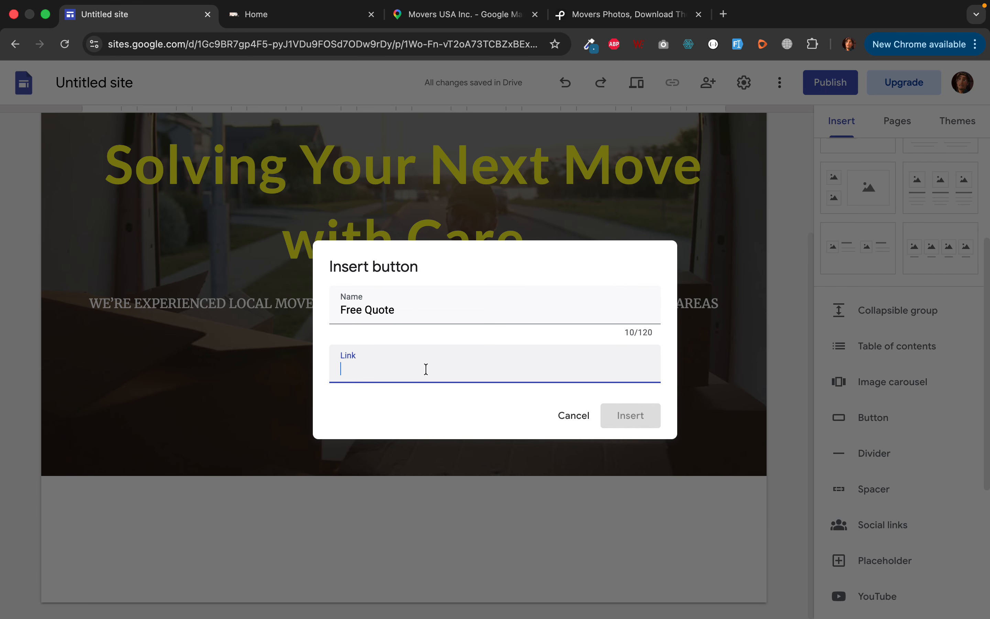
{"action": "type", "text": "quote"}
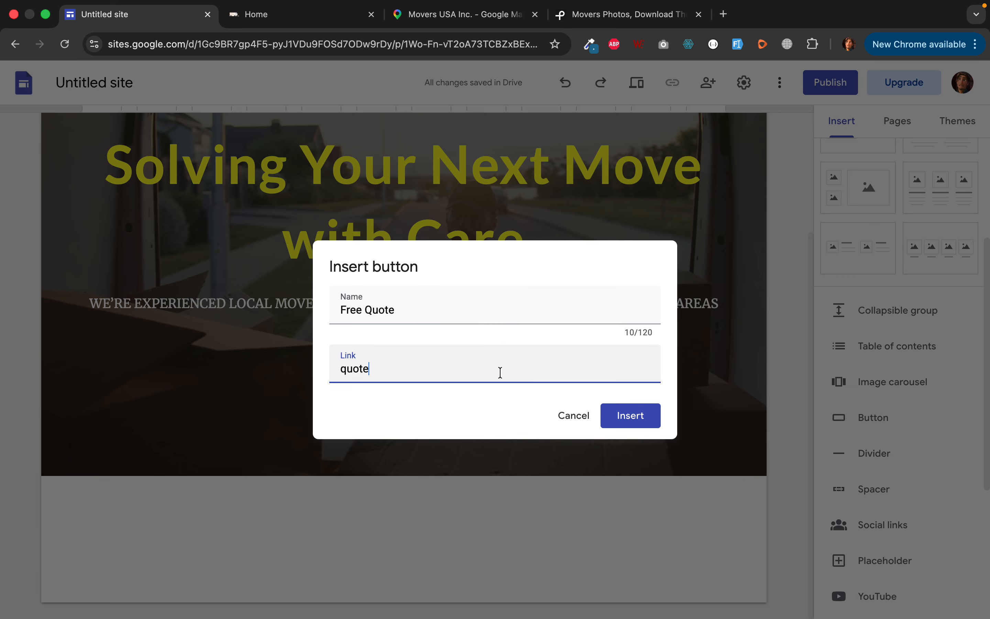
{"action": "double_click", "coordinate": [500, 372]}
{"action": "type", "text": "https://gogole.com"}
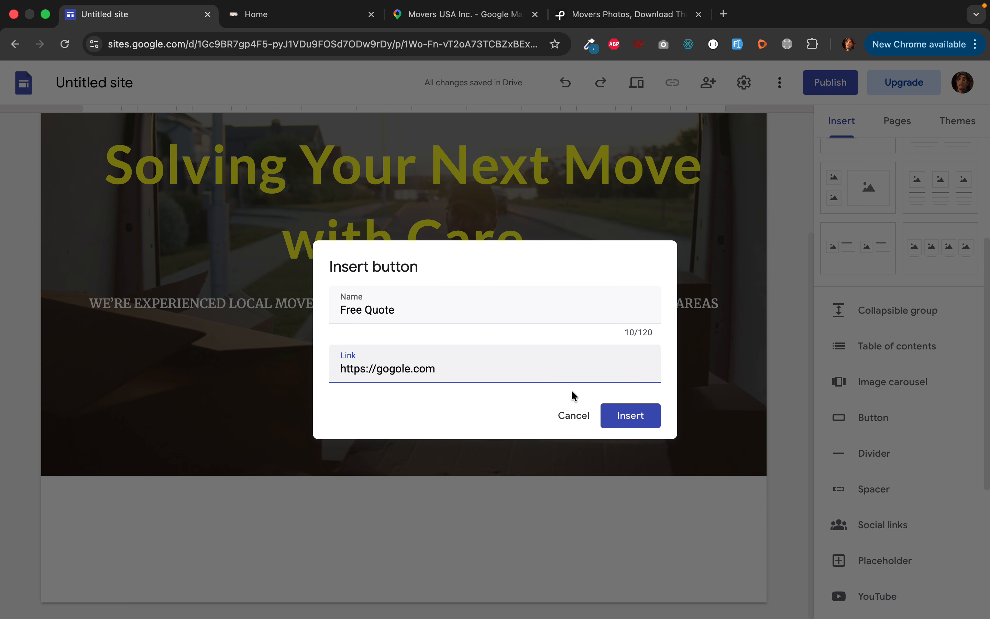
{"action": "left_click", "coordinate": [608, 414]}
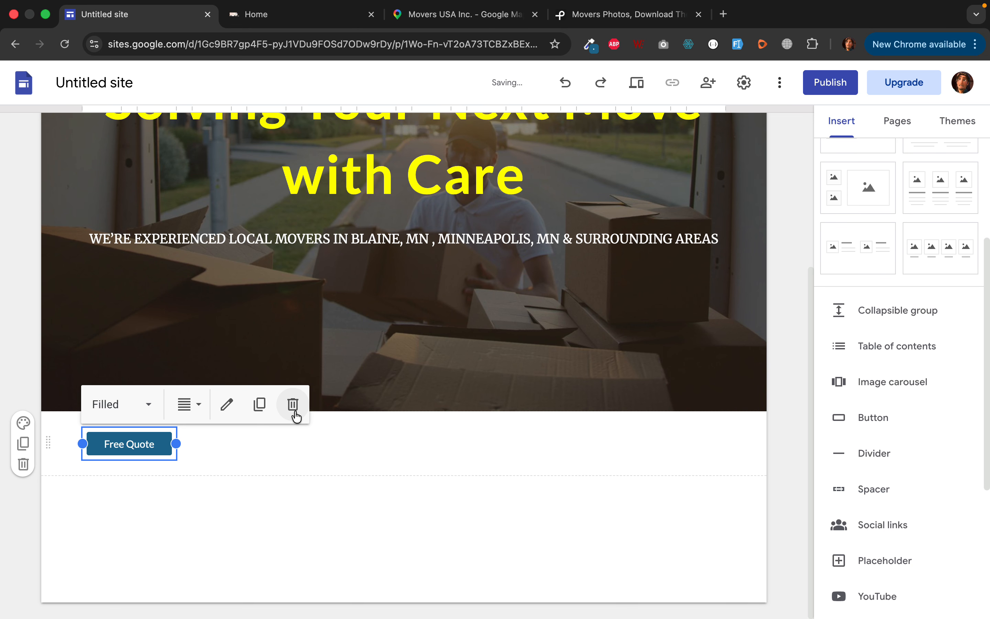
{"action": "left_click", "coordinate": [293, 404]}
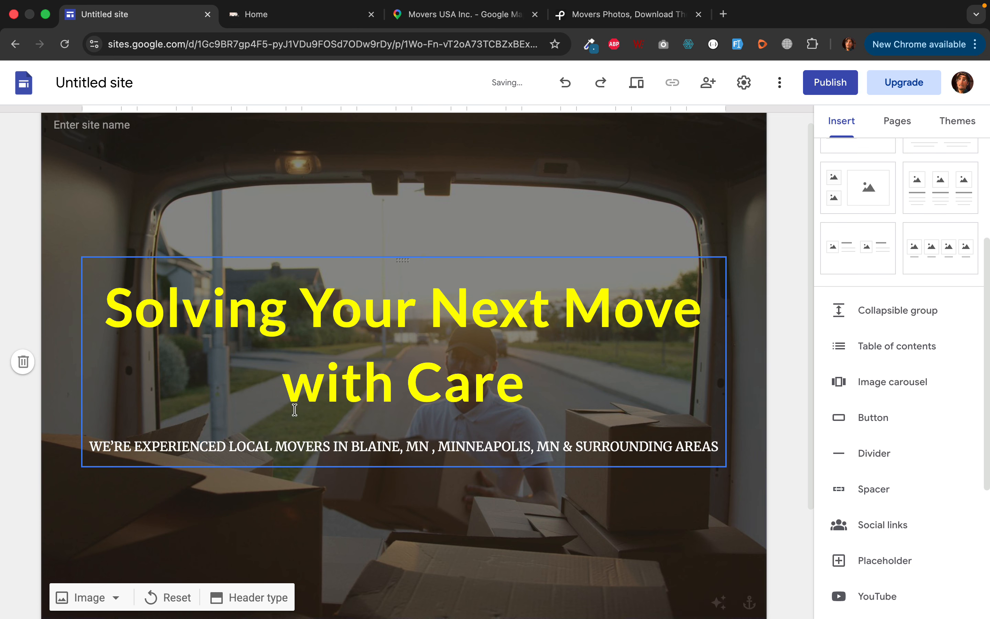
Search Google Images in a new tab for "free quote", refine it to "free quote button", and examine the button designs.
{"action": "scroll", "coordinate": [442, 273], "scroll_direction": "down", "scroll_amount": 1}
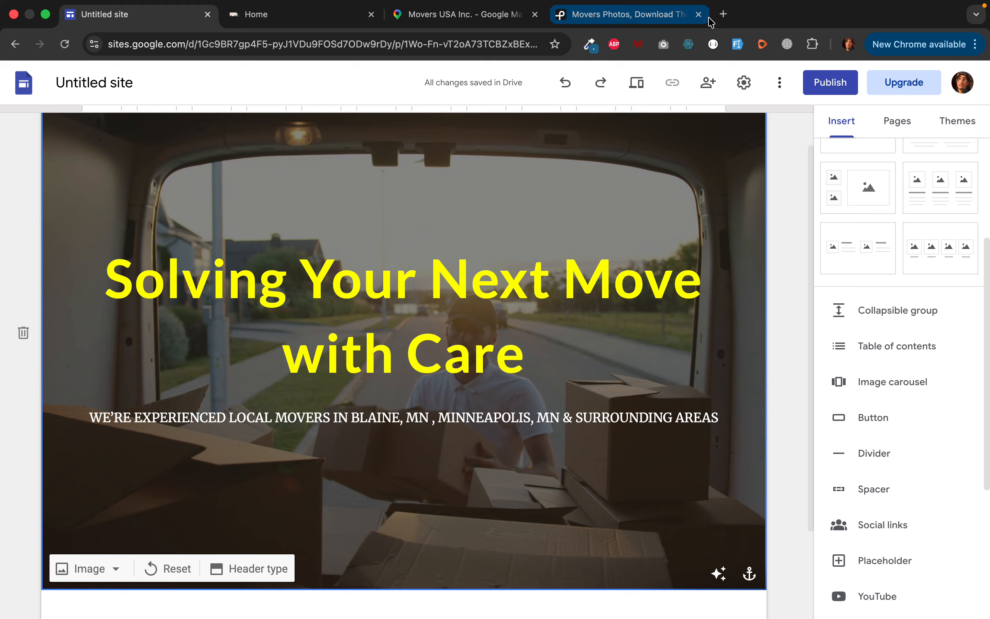
{"action": "left_click", "coordinate": [723, 14]}
{"action": "type", "text": "free quote"}
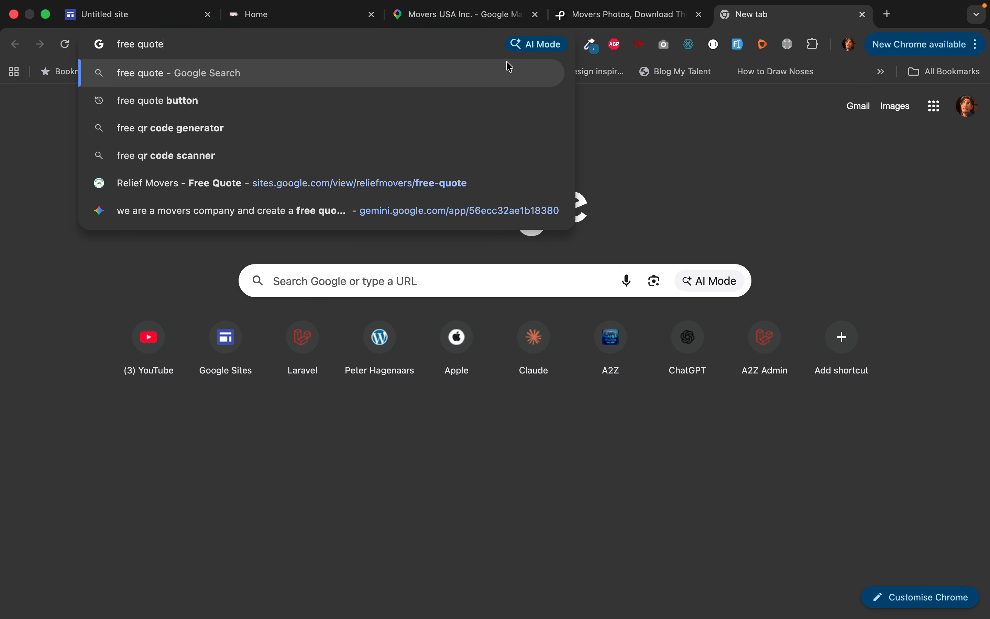
{"action": "key", "text": "Return"}
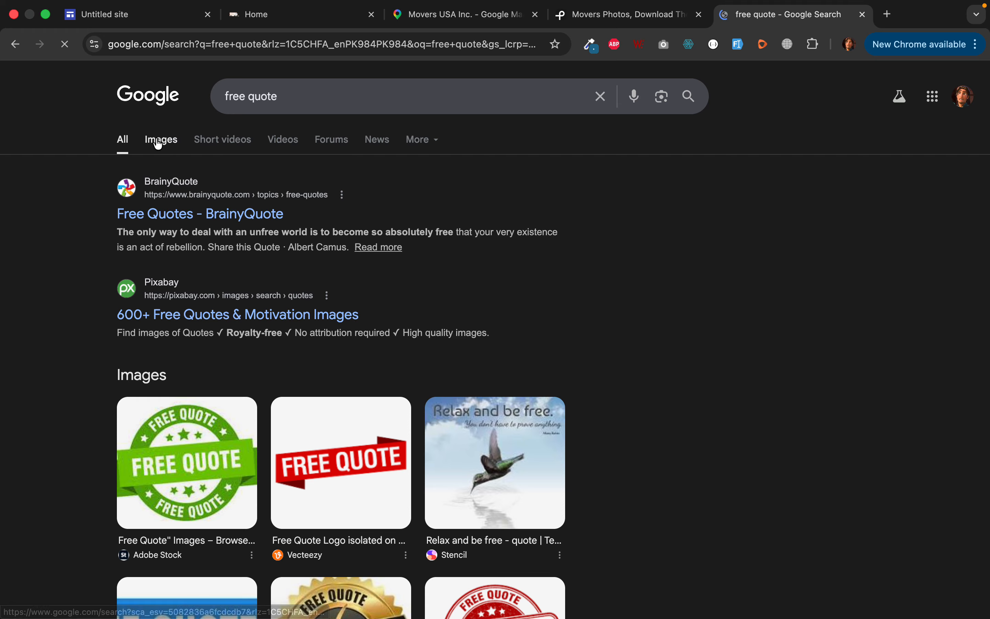
{"action": "left_click", "coordinate": [161, 140]}
{"action": "left_click", "coordinate": [360, 103]}
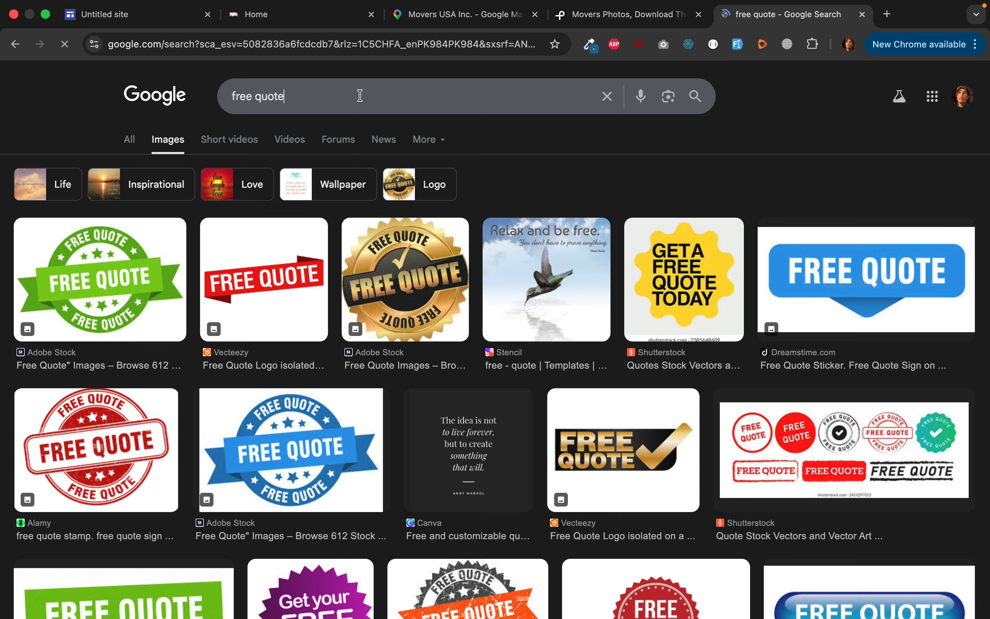
{"action": "type", "text": "button"}
{"action": "key", "text": "Return"}
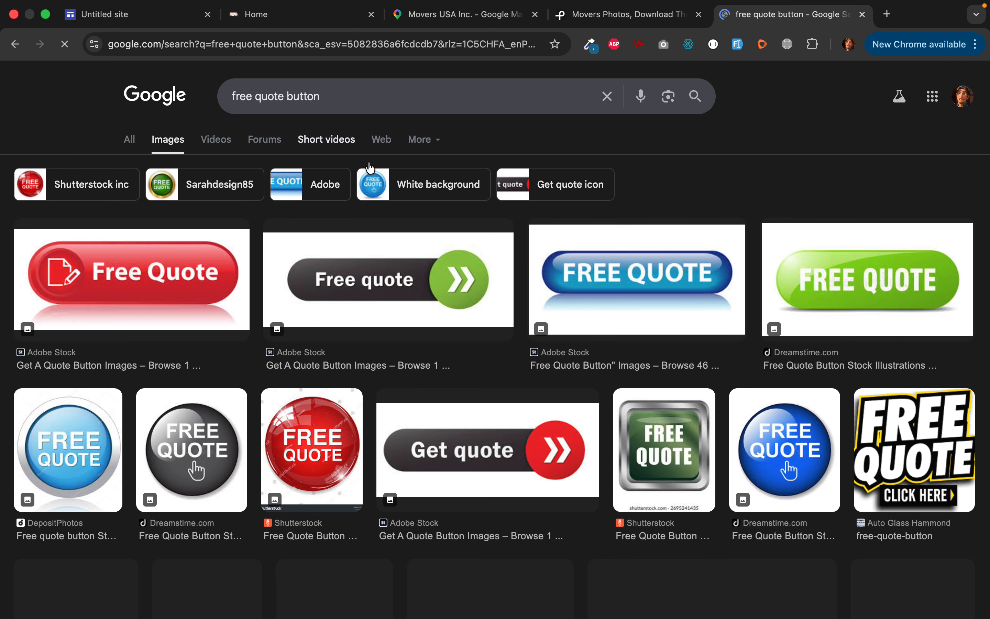
{"action": "scroll", "coordinate": [509, 336], "scroll_direction": "down", "scroll_amount": 12}
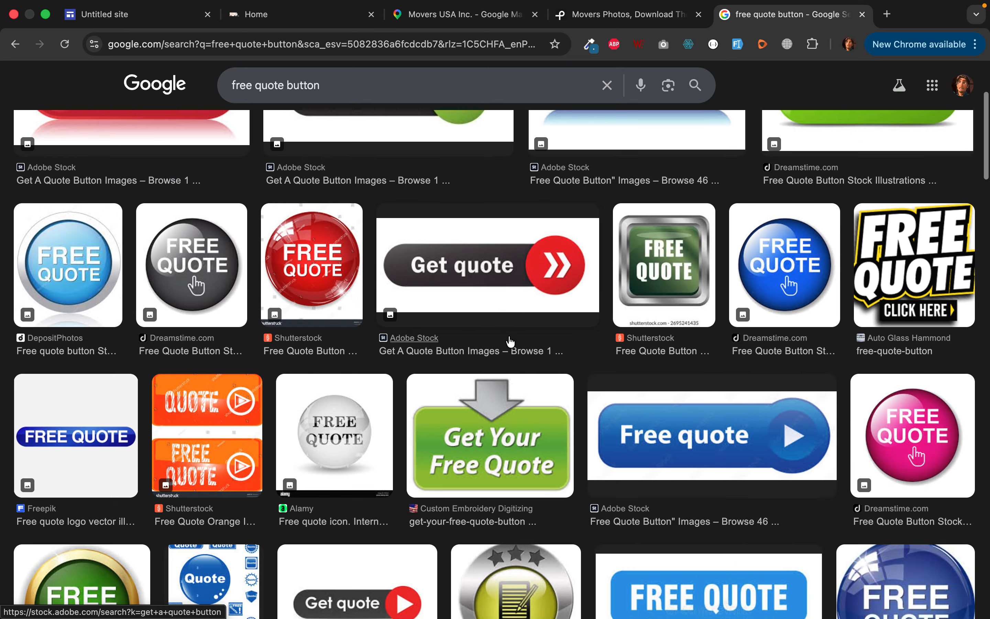
{"action": "scroll", "coordinate": [509, 337], "scroll_direction": "up", "scroll_amount": 12}
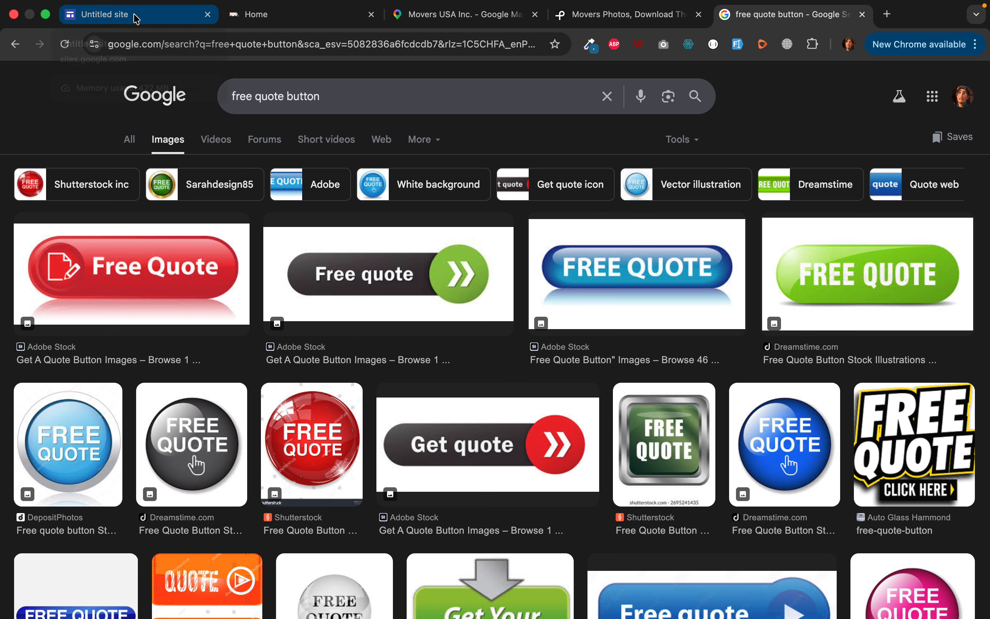
{"action": "left_click", "coordinate": [136, 18]}
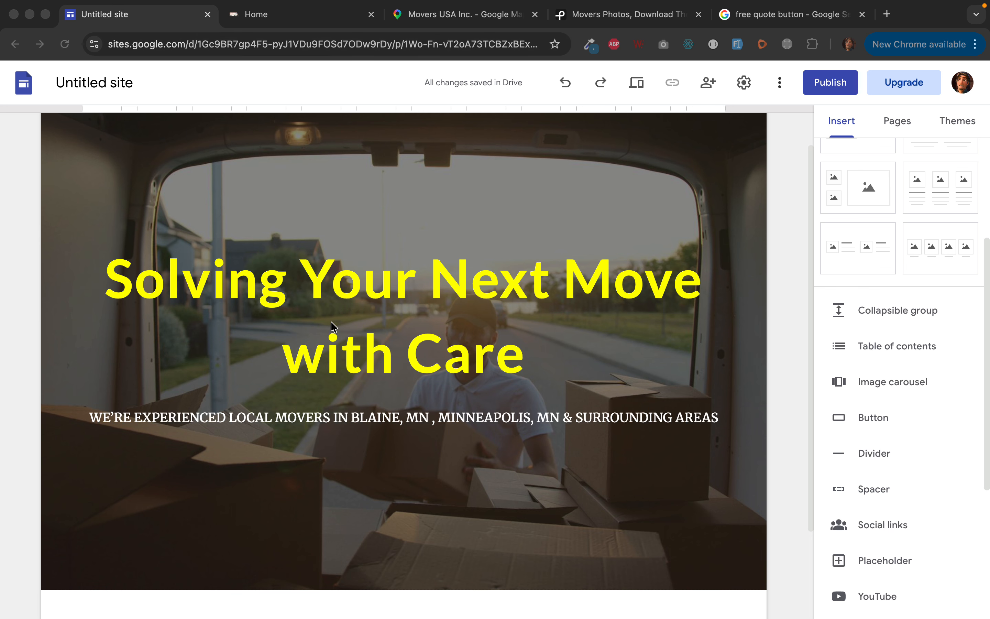
{"action": "scroll", "coordinate": [506, 427], "scroll_direction": "down", "scroll_amount": 1}
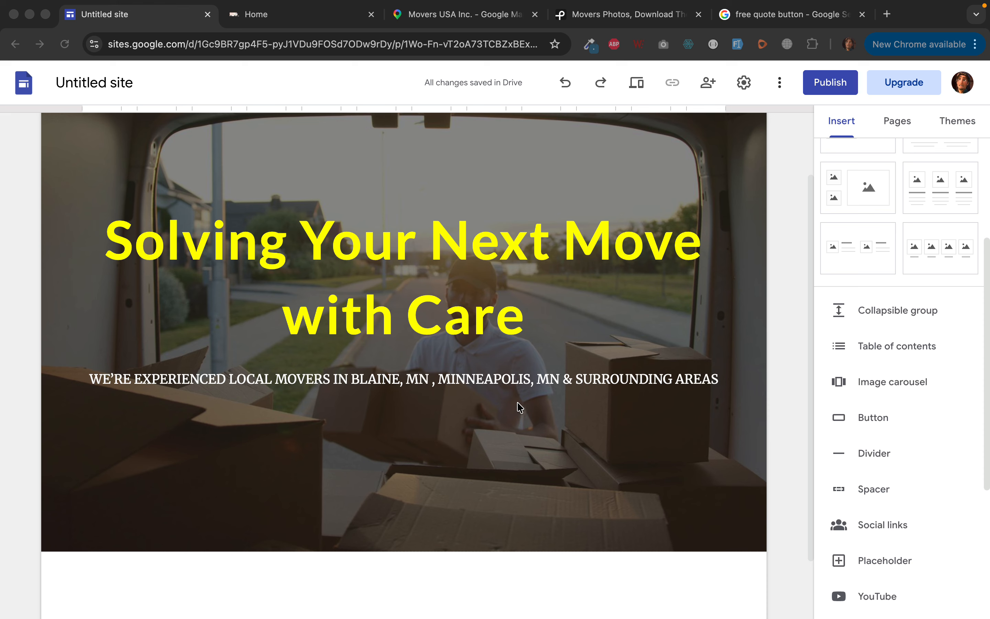
{"action": "left_click", "coordinate": [522, 409]}
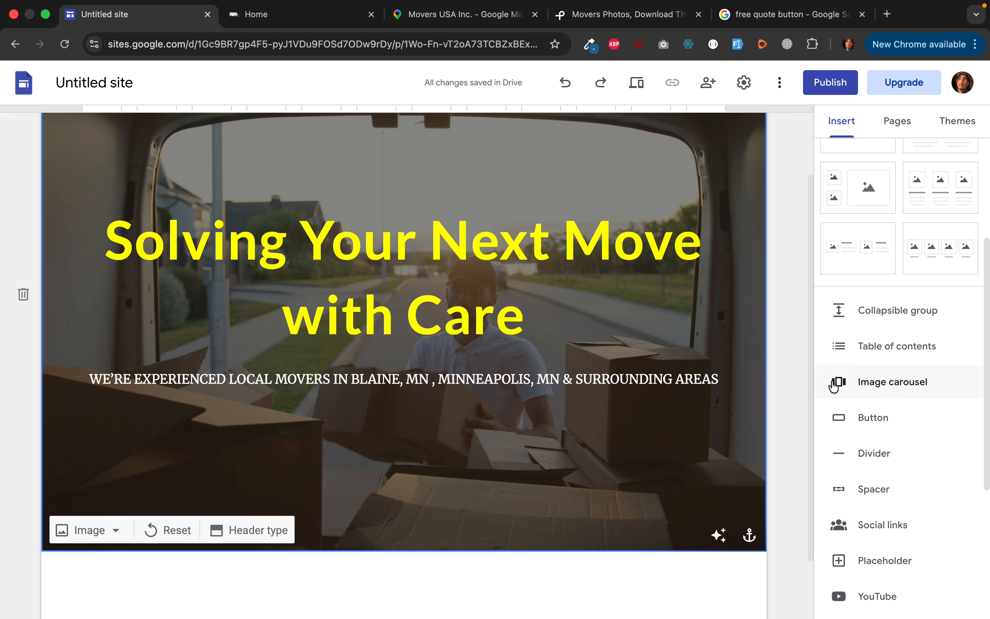
{"action": "scroll", "coordinate": [858, 335], "scroll_direction": "up", "scroll_amount": 5}
{"action": "left_click", "coordinate": [842, 245]}
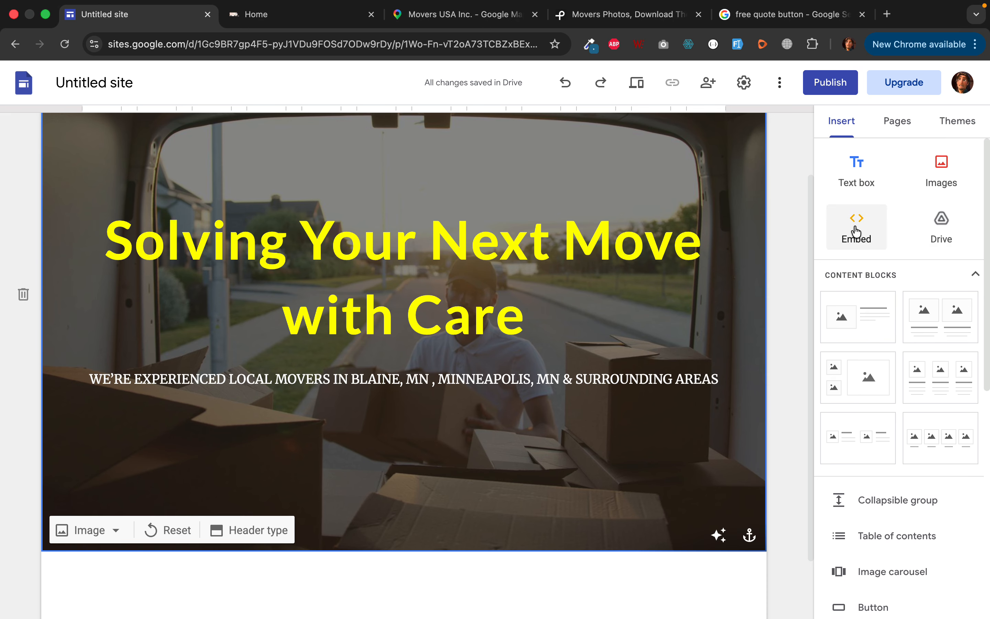
{"action": "left_click", "coordinate": [407, 304]}
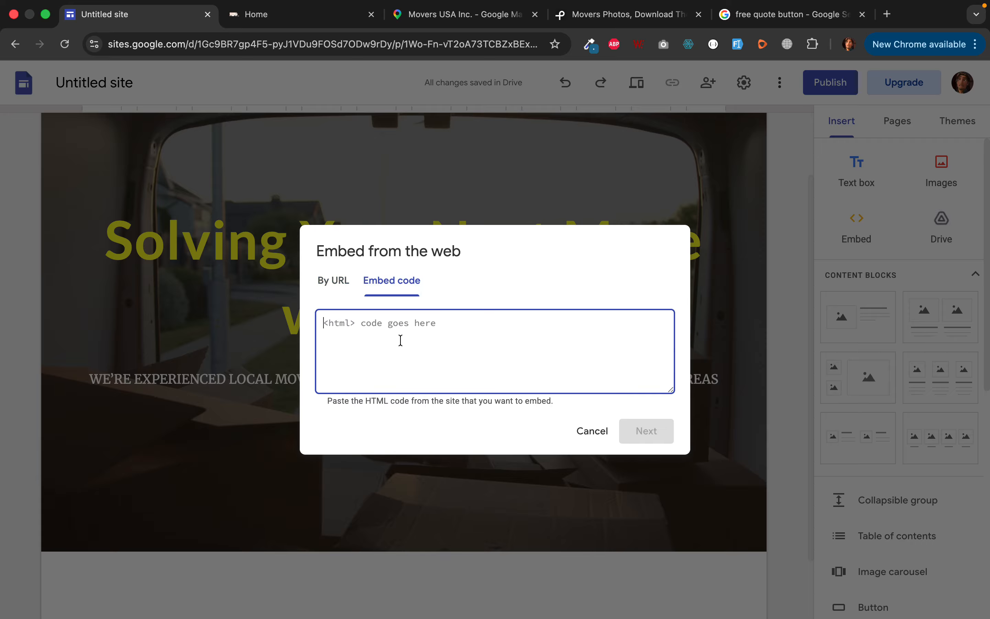
{"action": "type", "text": "<div style=\"text-align: center;display:flex;align-items: center;justify-content: center;height:100%;width:100%;\"><a href=\"https://sites.google.com/view/reliefmovers/free-quote\" style=\"background:#FFEF05;padding: 10px 20px;font-family: Arial;text-decoration: none;color:#000000;\"><b>🎁 FREE QUOTE</b></a></div>"}
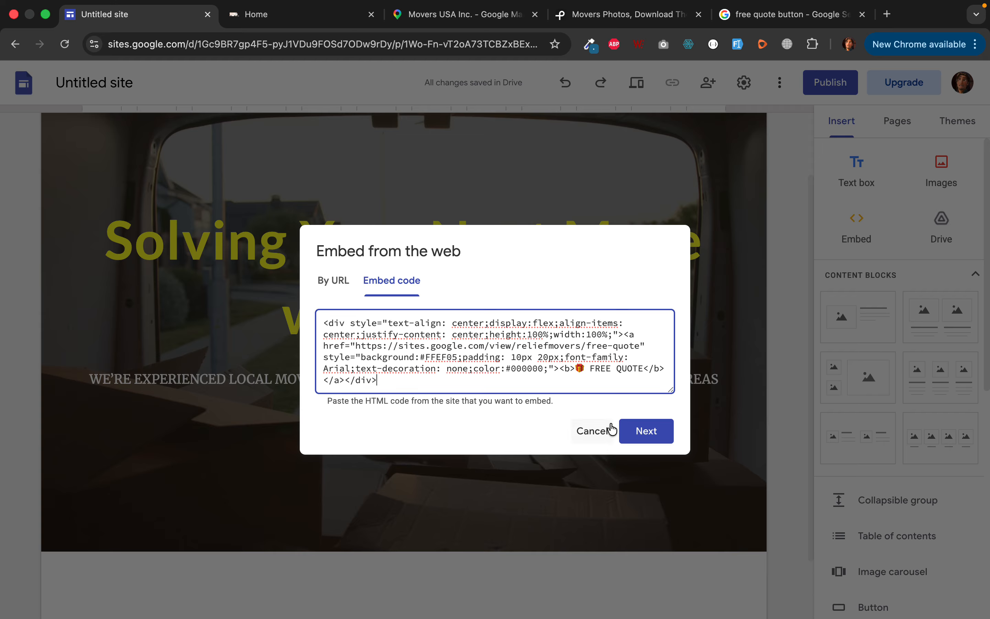
{"action": "left_click", "coordinate": [646, 435]}
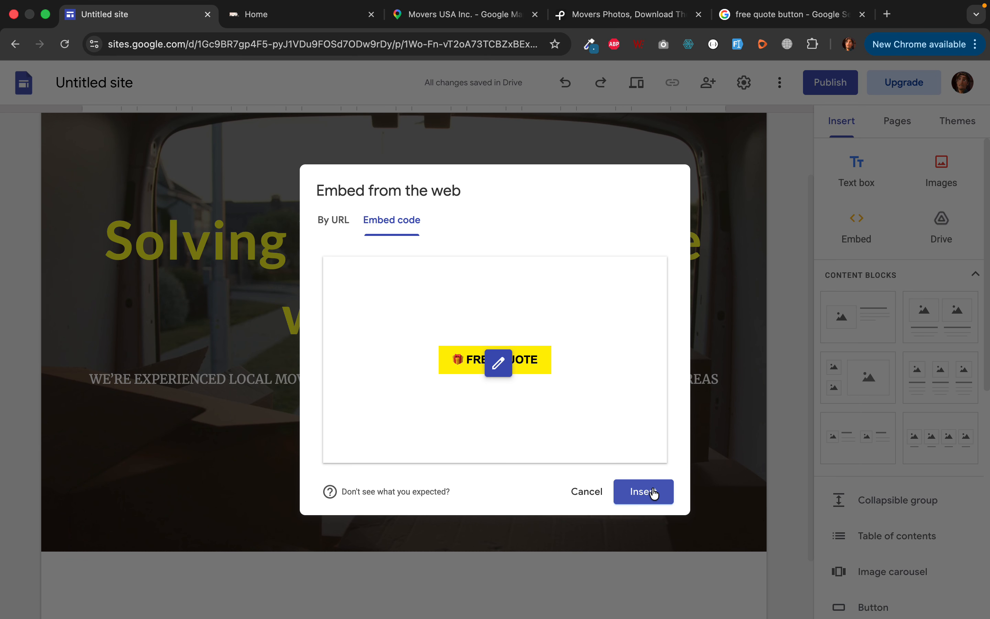
{"action": "left_click", "coordinate": [648, 499]}
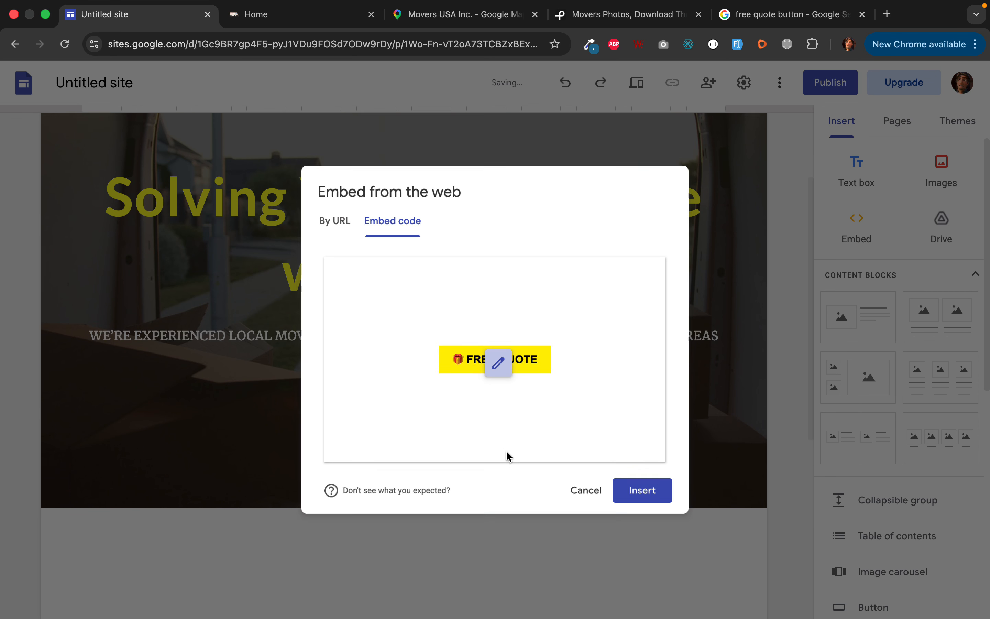
Move the embedded FREE QUOTE button into the cover header below the tagline and shrink its frame's height to fit closely around the button.
{"action": "scroll", "coordinate": [323, 354], "scroll_direction": "up", "scroll_amount": 5}
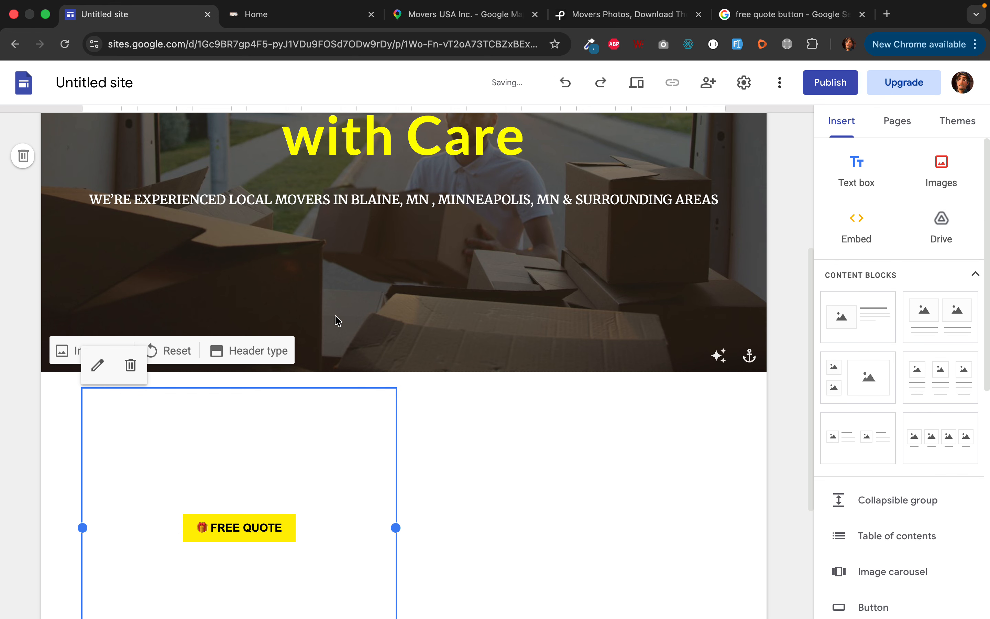
{"action": "left_click_drag", "start_coordinate": [280, 473], "coordinate": [383, 226]}
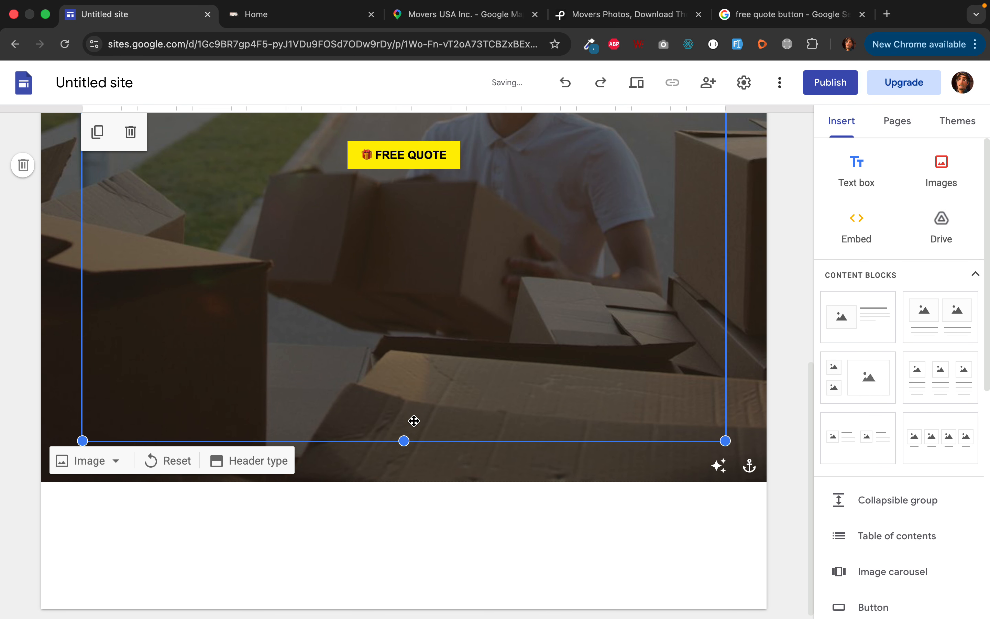
{"action": "scroll", "coordinate": [404, 438], "scroll_direction": "up", "scroll_amount": 4}
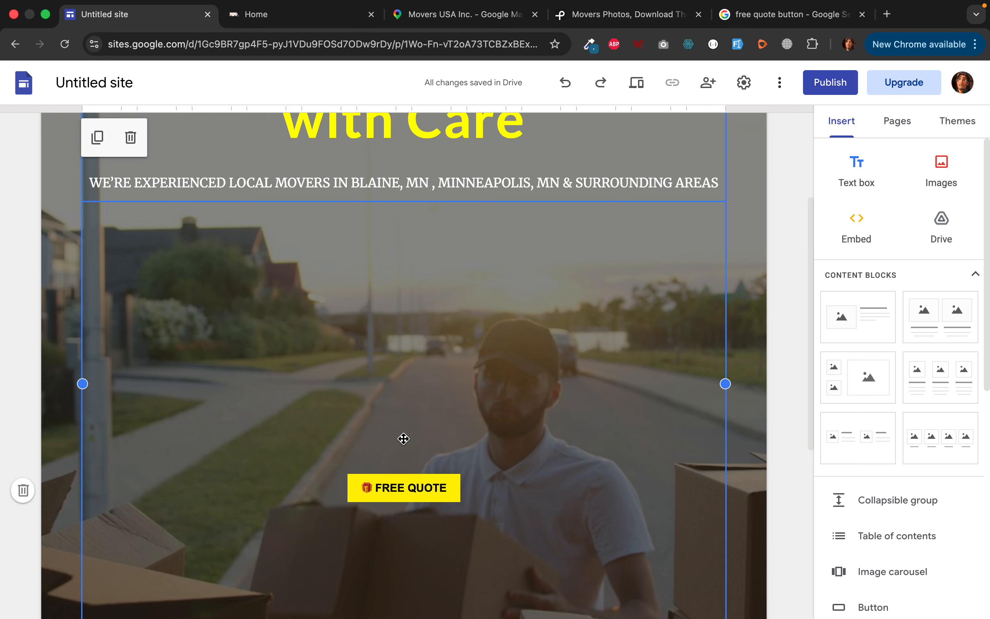
{"action": "scroll", "coordinate": [402, 444], "scroll_direction": "down", "scroll_amount": 5}
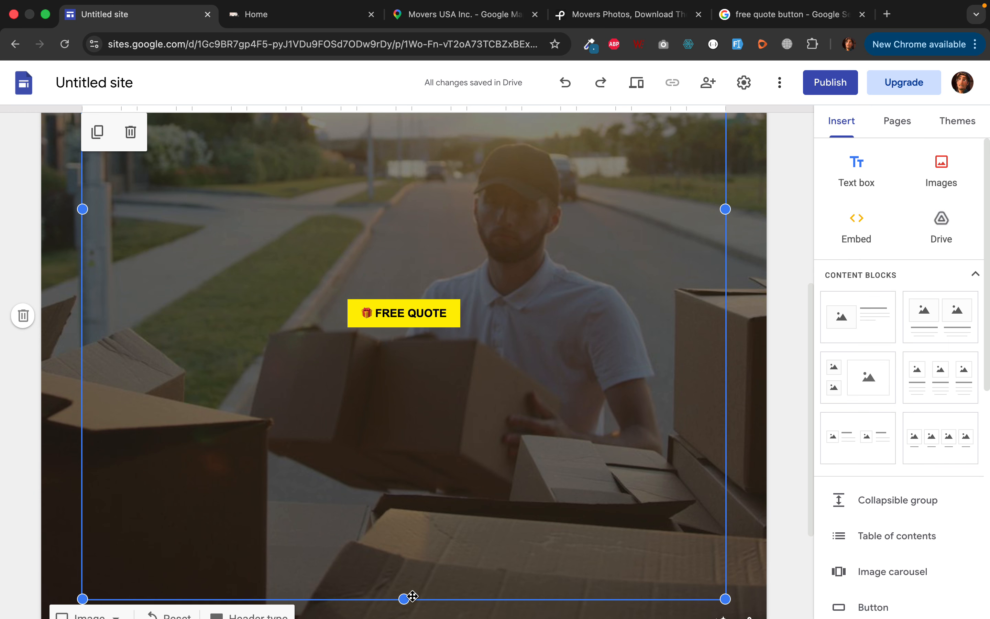
{"action": "left_click_drag", "start_coordinate": [404, 598], "coordinate": [377, 77]}
{"action": "triple_click", "coordinate": [472, 191]}
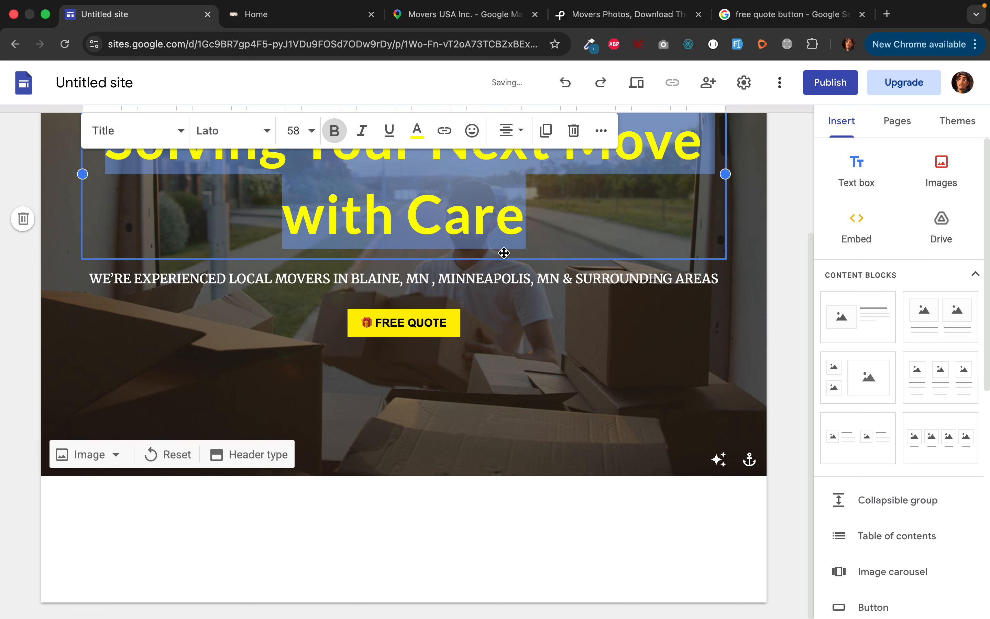
Publish the site at the web address "nicemoversllc" and open the published site.
{"action": "scroll", "coordinate": [504, 253], "scroll_direction": "up", "scroll_amount": 4}
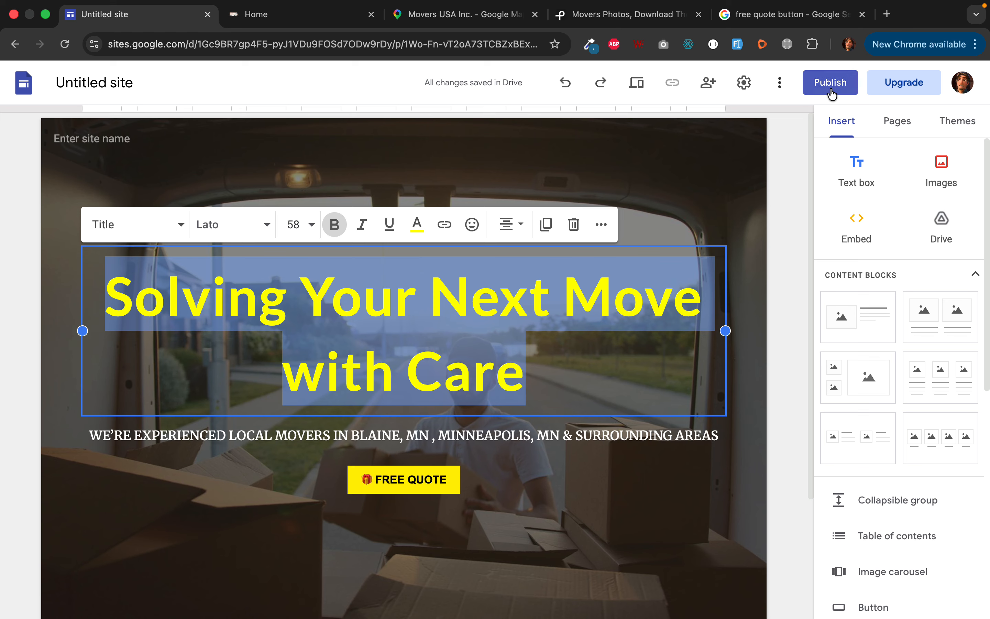
{"action": "left_click", "coordinate": [831, 93]}
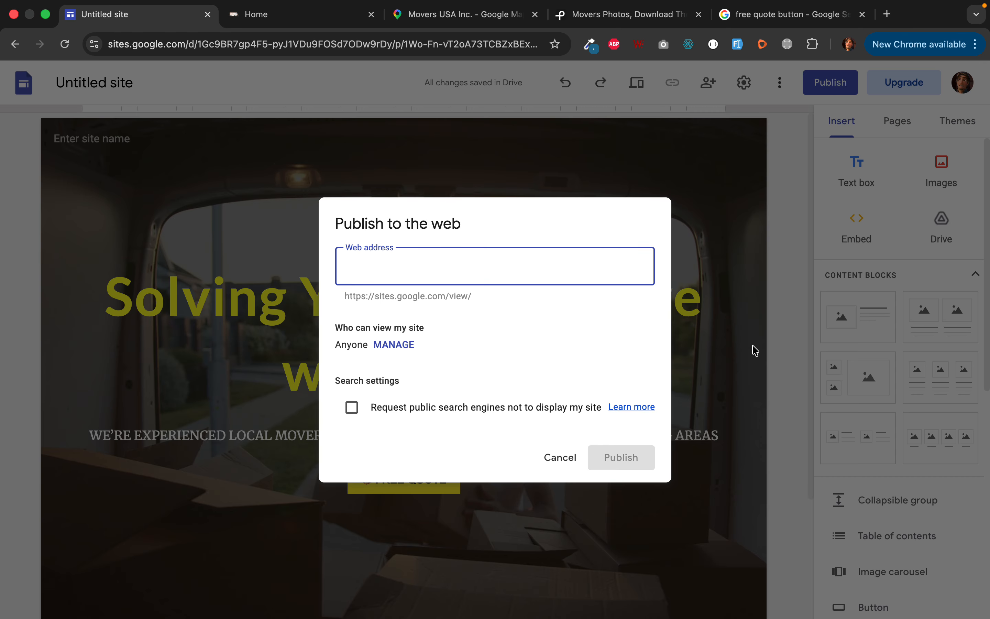
{"action": "type", "text": "ni"}
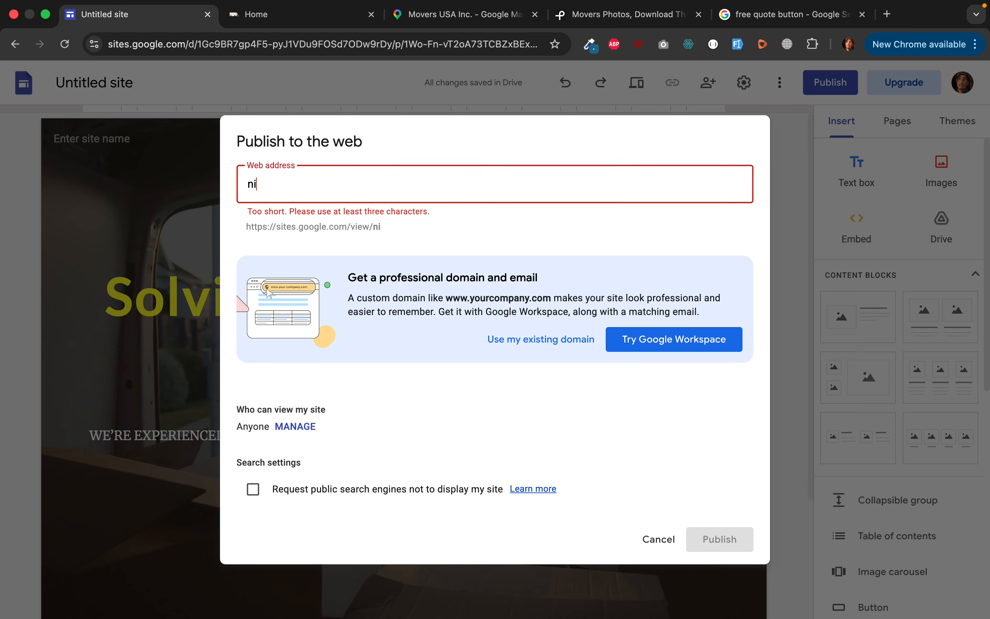
{"action": "type", "text": "cemoversllc"}
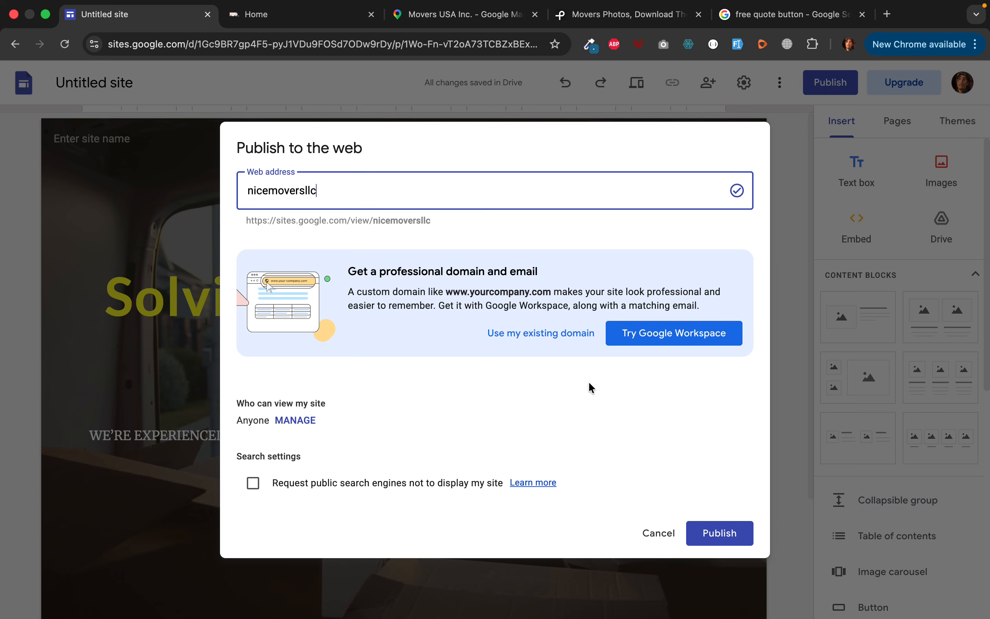
{"action": "left_click", "coordinate": [715, 537]}
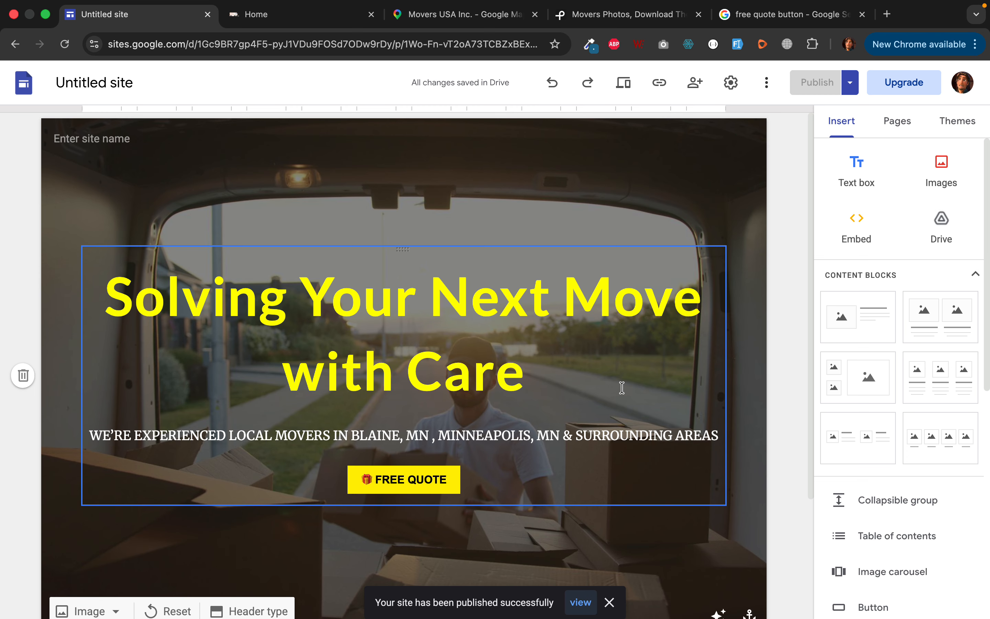
{"action": "left_click", "coordinate": [850, 89]}
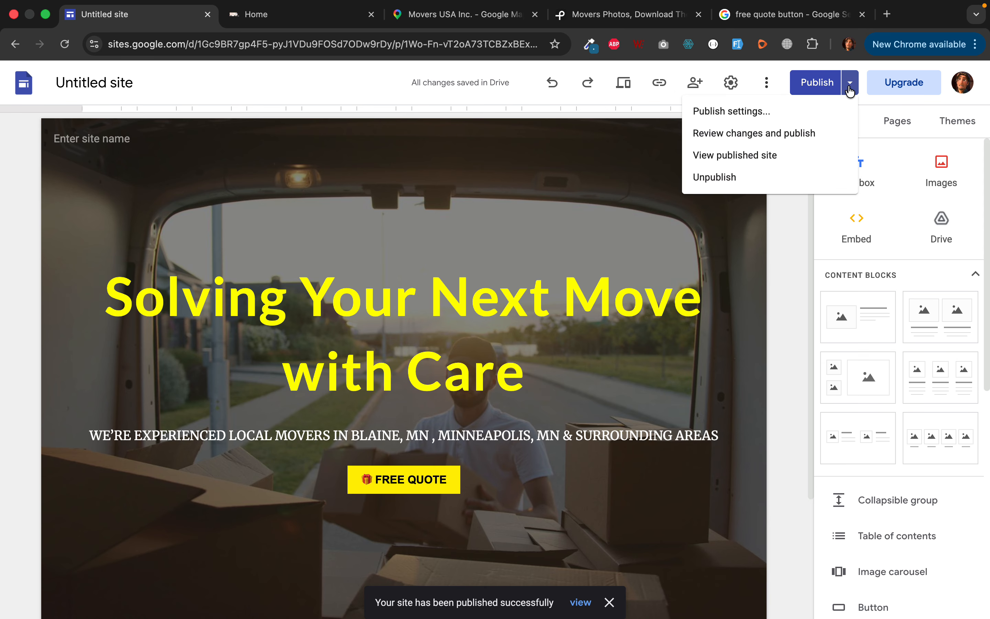
{"action": "left_click", "coordinate": [775, 157]}
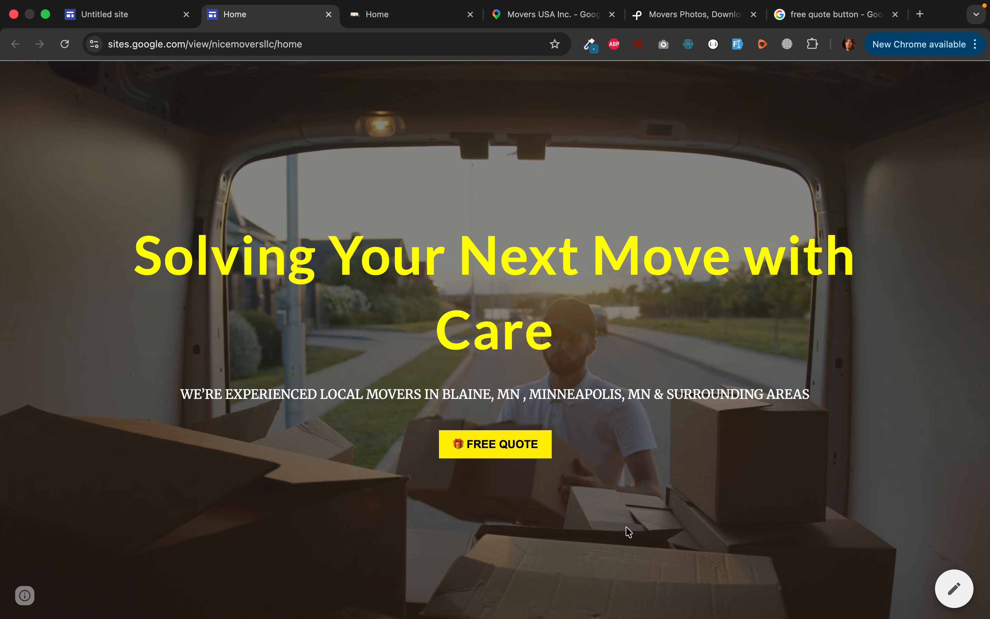
Return to the untitled site and add a text box below the cover header reading "Don't lift a finger during your move".
{"action": "left_click", "coordinate": [106, 24]}
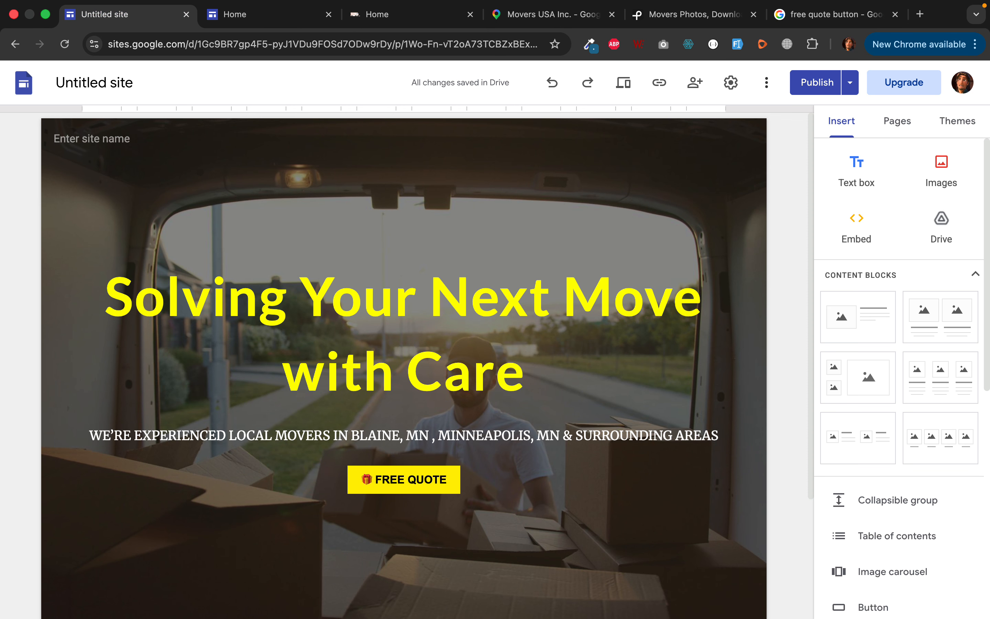
{"action": "scroll", "coordinate": [404, 347], "scroll_direction": "down", "scroll_amount": 4}
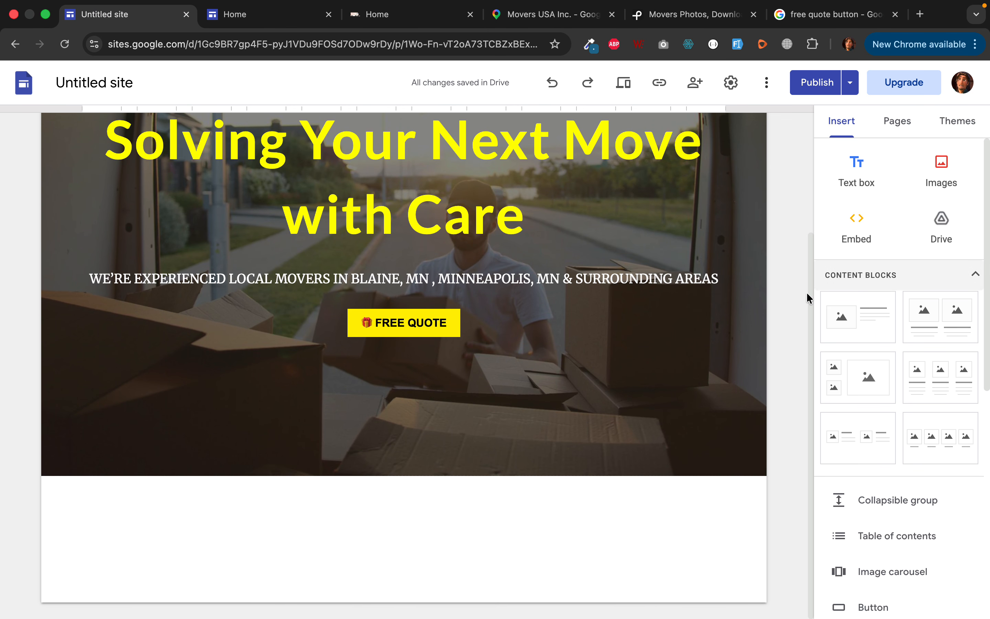
{"action": "left_click", "coordinate": [854, 162]}
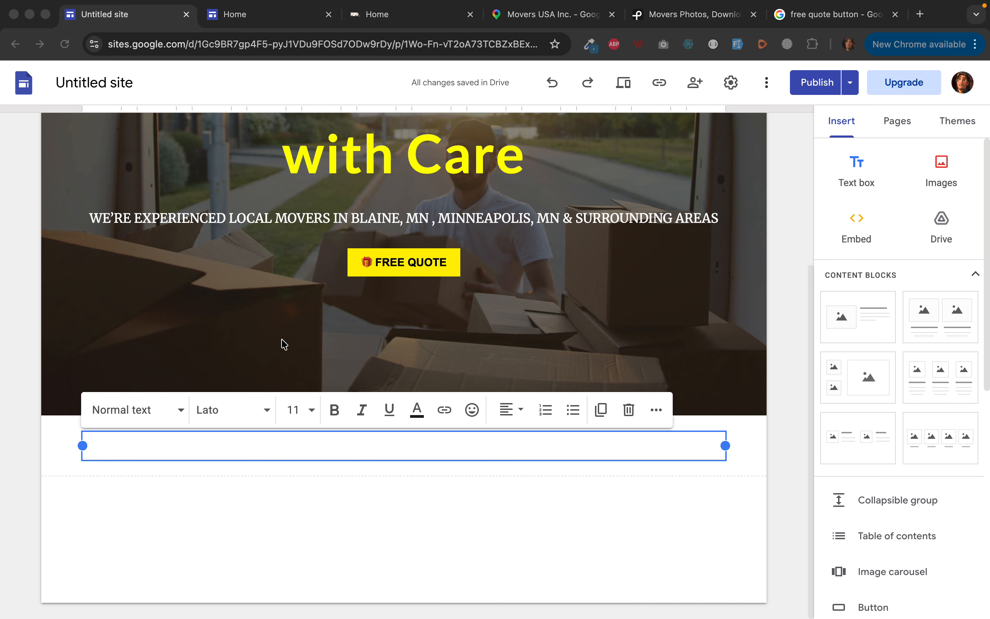
{"action": "left_click", "coordinate": [153, 445]}
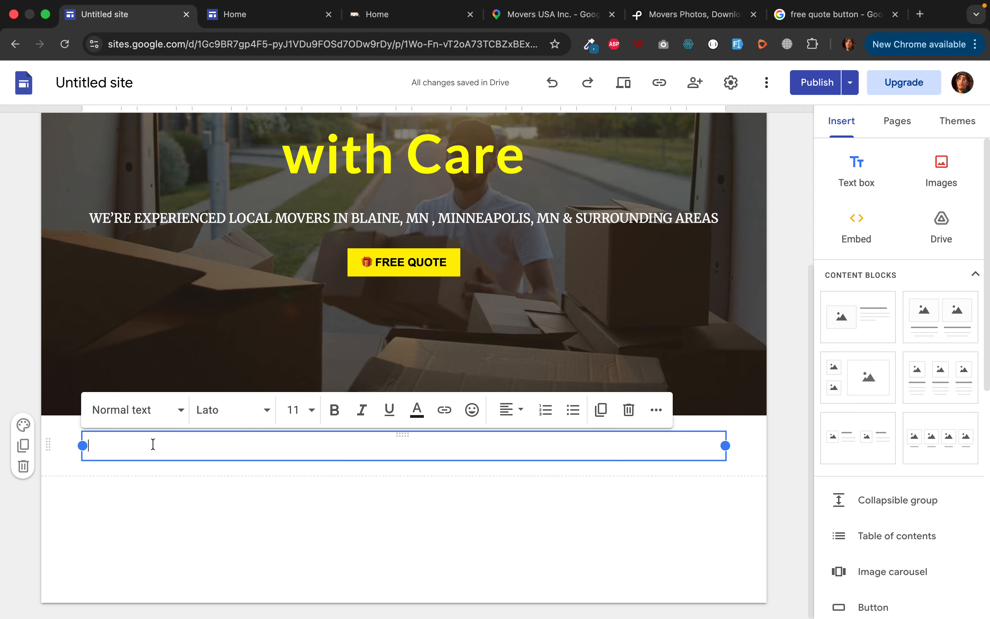
{"action": "type", "text": "Don't lift a finger durin"}
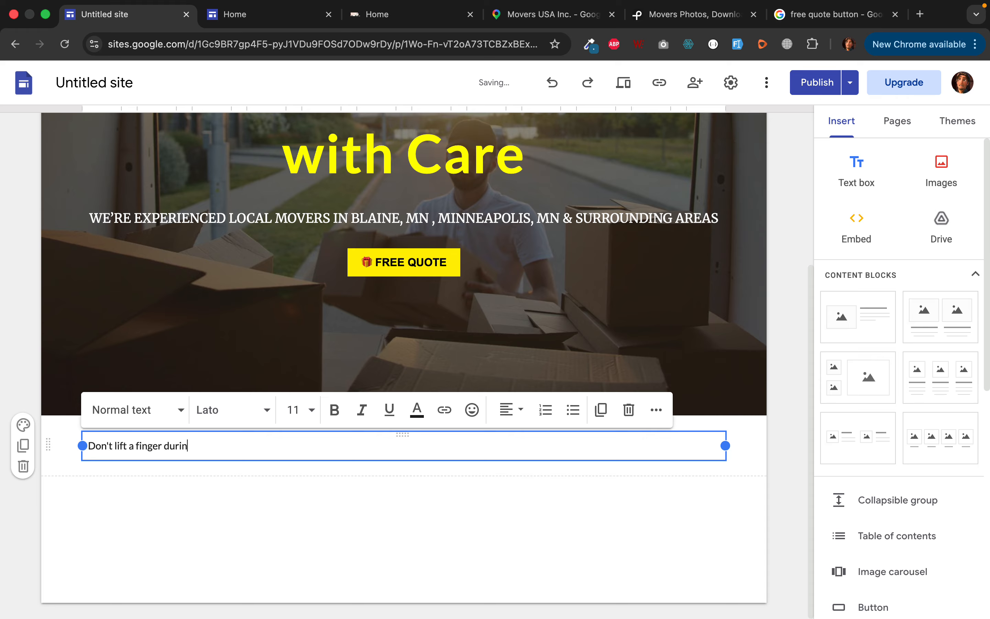
{"action": "type", "text": "g your move"}
Format the "Don't lift a finger during your move" text in the Lobster font at size 30.
{"action": "triple_click", "coordinate": [192, 446]}
{"action": "left_click", "coordinate": [245, 424]}
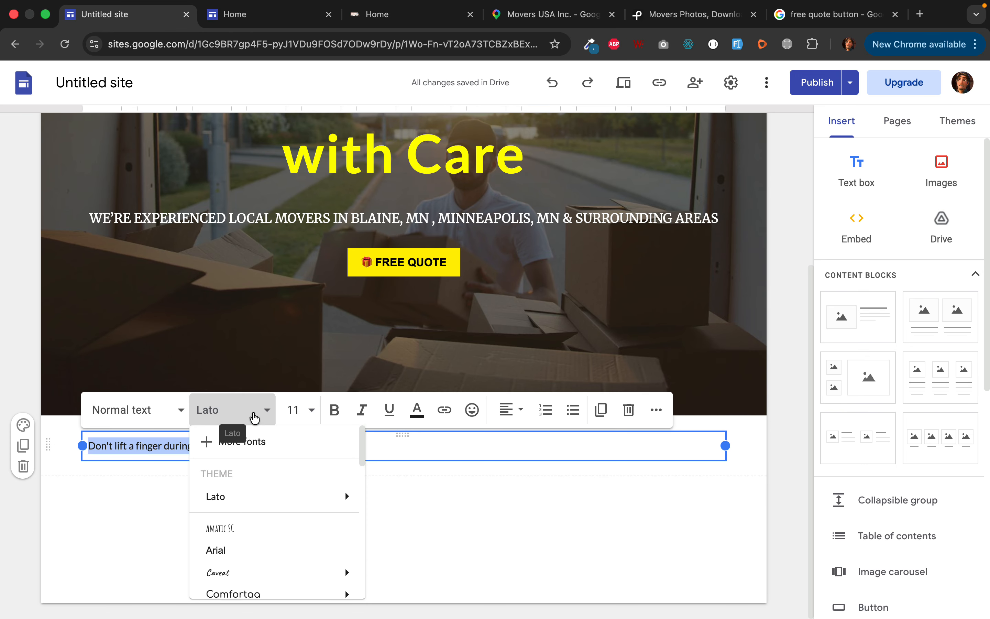
{"action": "scroll", "coordinate": [252, 517], "scroll_direction": "down", "scroll_amount": 3}
{"action": "scroll", "coordinate": [254, 519], "scroll_direction": "down", "scroll_amount": 3}
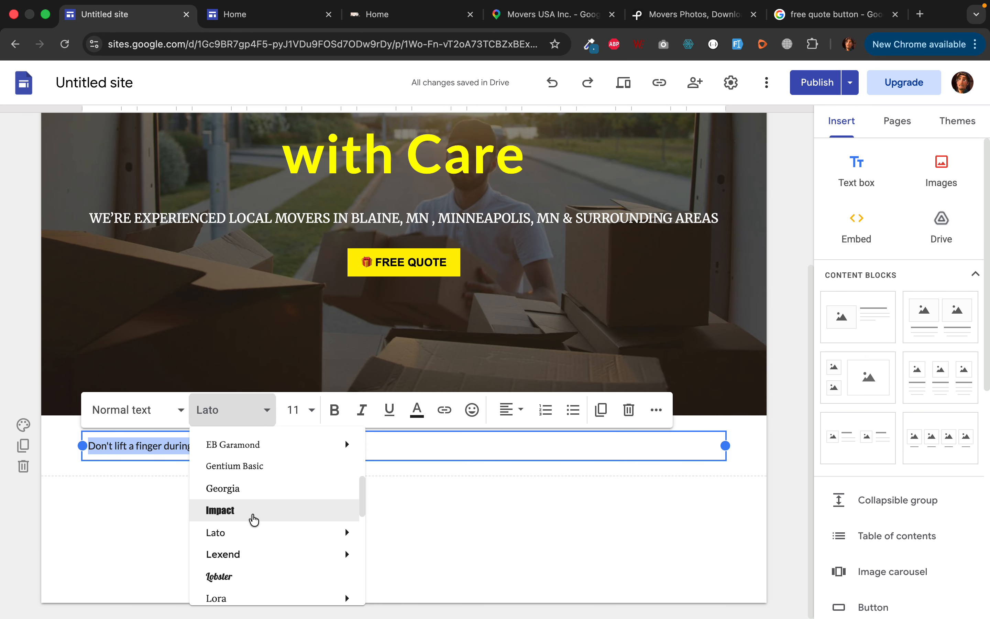
{"action": "scroll", "coordinate": [265, 543], "scroll_direction": "down", "scroll_amount": 1}
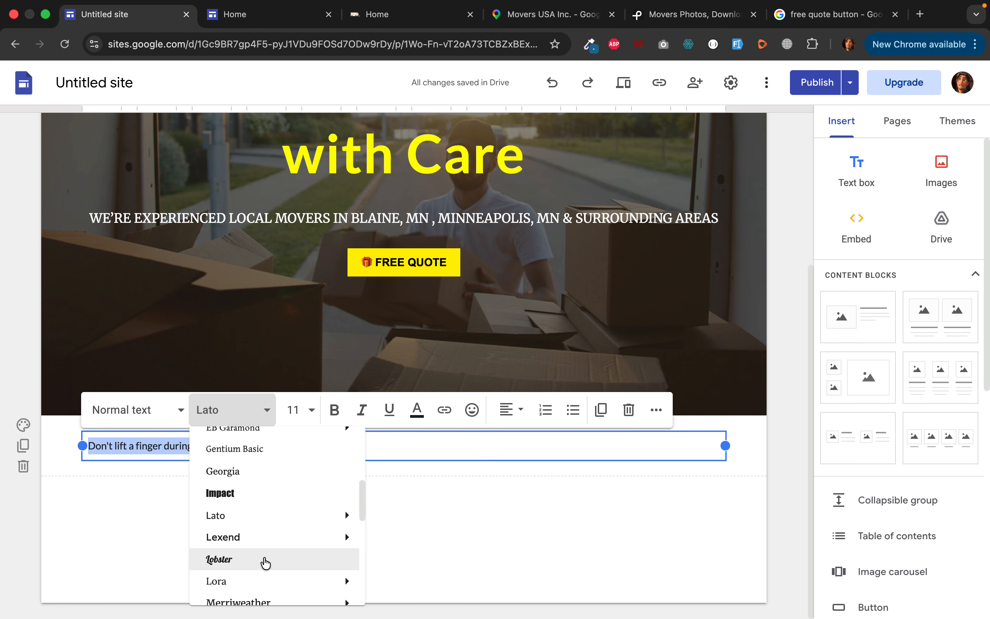
{"action": "left_click", "coordinate": [265, 560]}
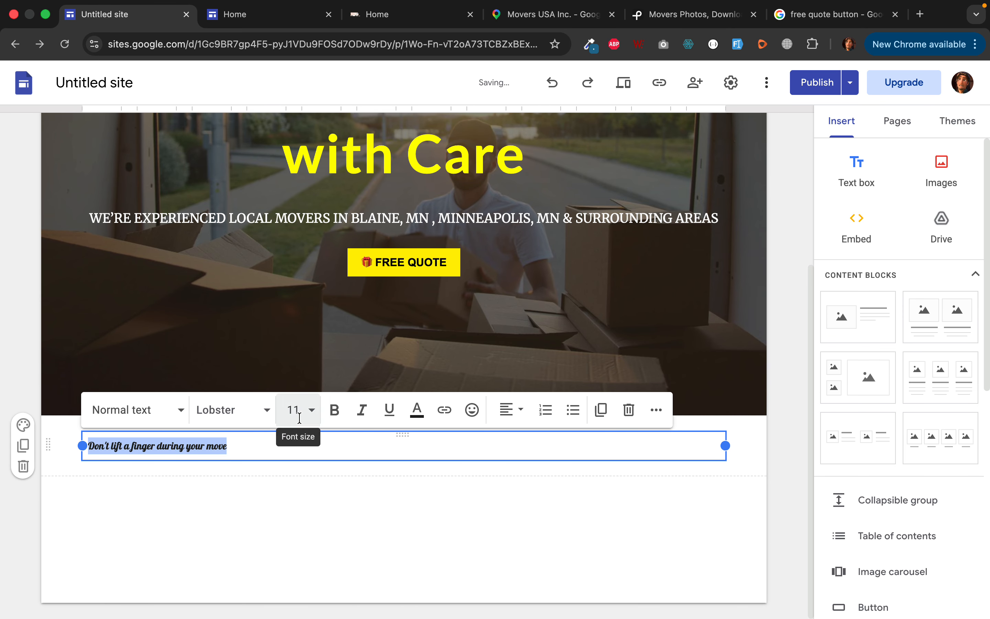
{"action": "left_click", "coordinate": [310, 410]}
{"action": "left_click", "coordinate": [299, 371]}
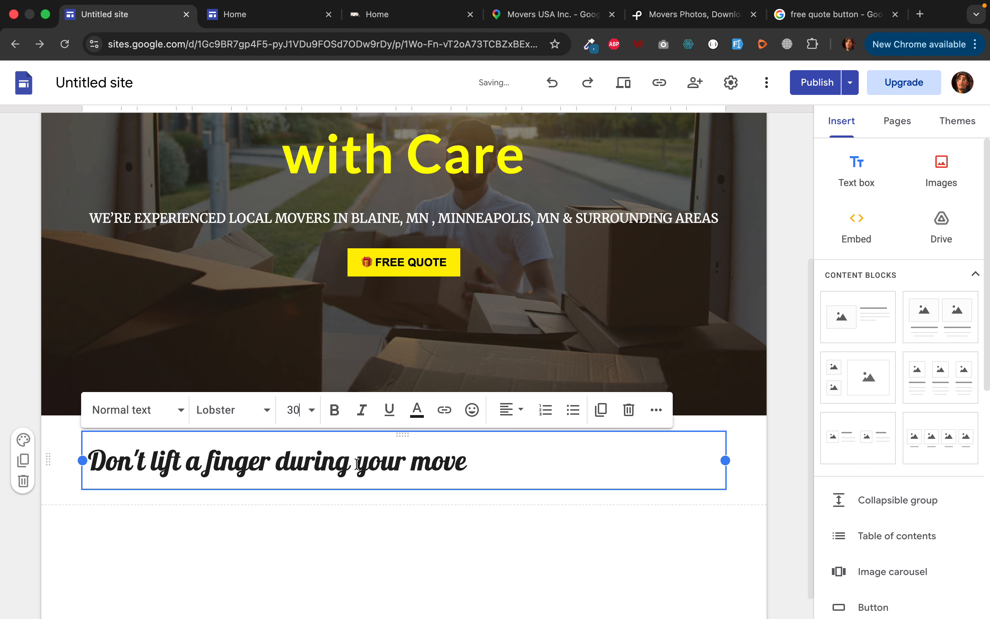
Format the "Don't lift a finger during your move" text in Pacifico at size 36, centred.
{"action": "left_click", "coordinate": [252, 411]}
{"action": "scroll", "coordinate": [270, 512], "scroll_direction": "down", "scroll_amount": 4}
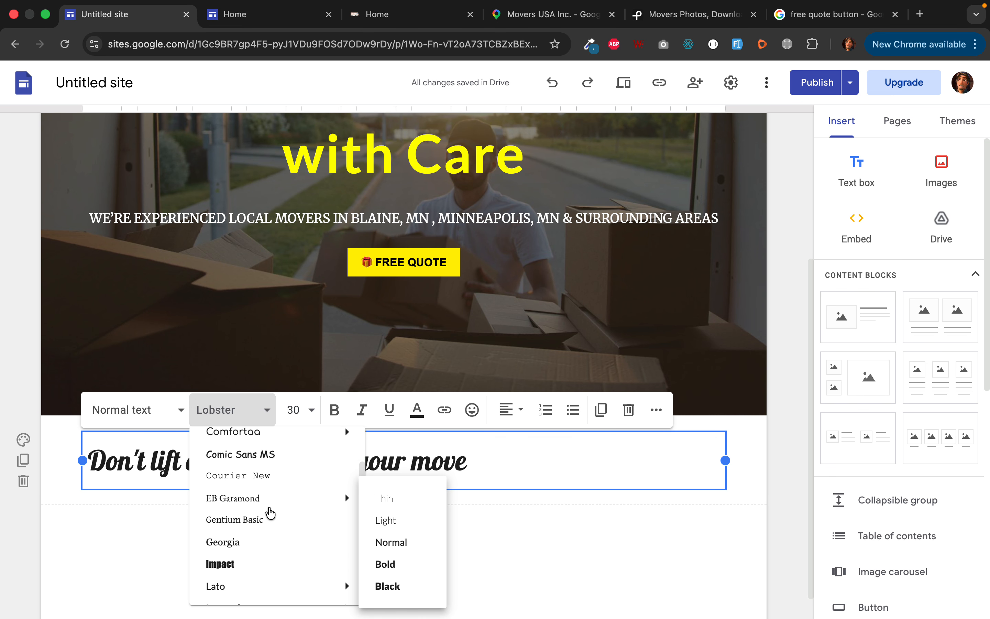
{"action": "scroll", "coordinate": [269, 513], "scroll_direction": "down", "scroll_amount": 5}
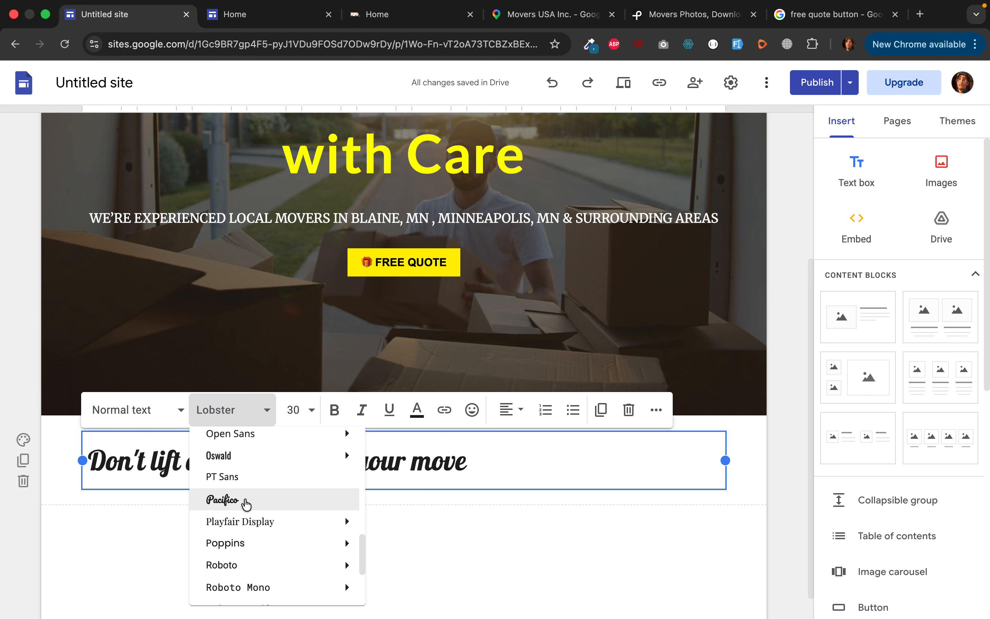
{"action": "left_click", "coordinate": [238, 506]}
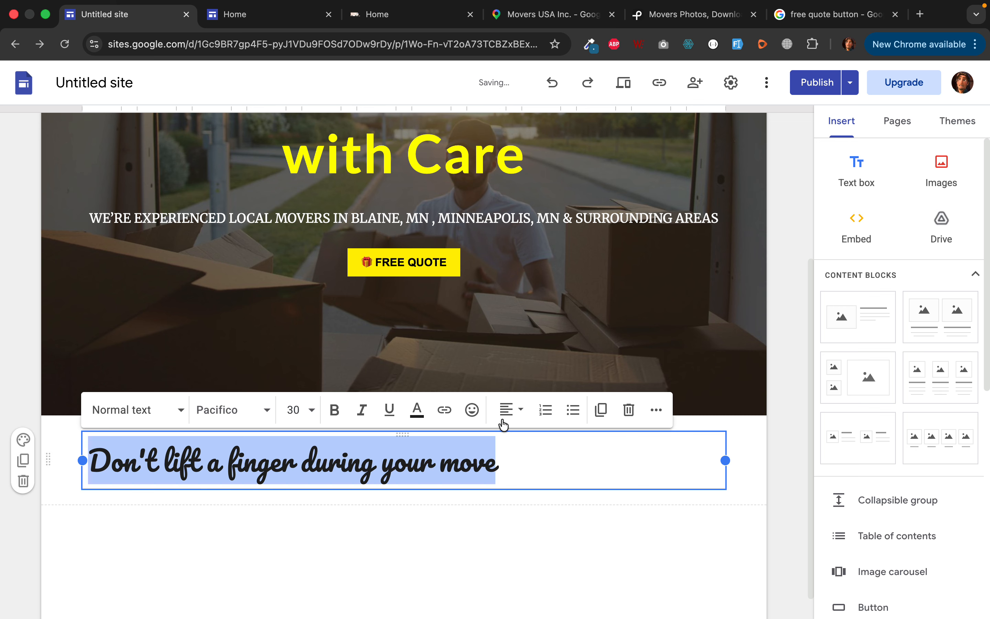
{"action": "left_click", "coordinate": [509, 410]}
{"action": "left_click", "coordinate": [510, 478]}
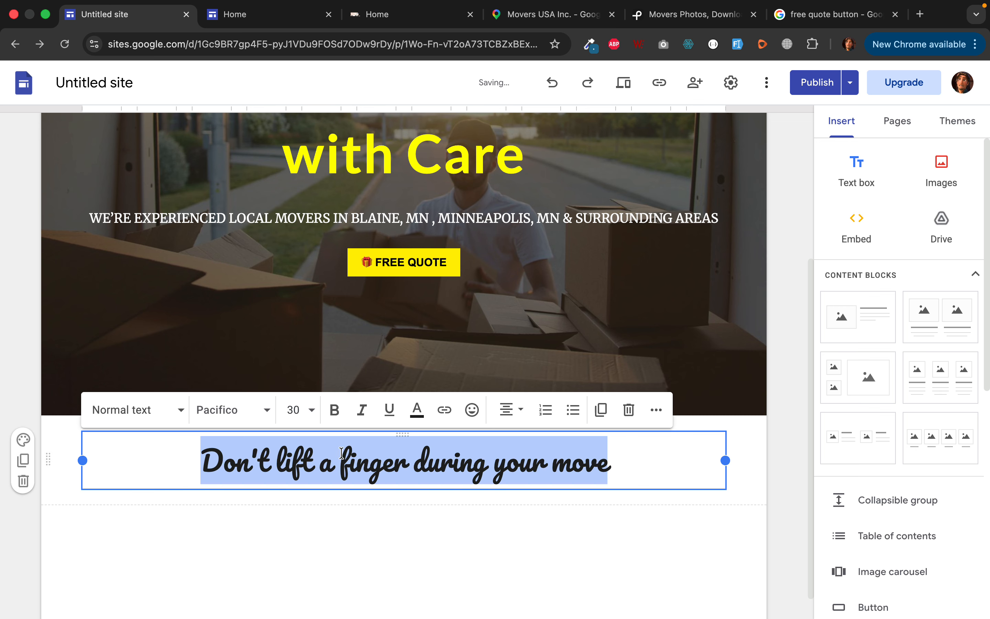
{"action": "left_click", "coordinate": [311, 409]}
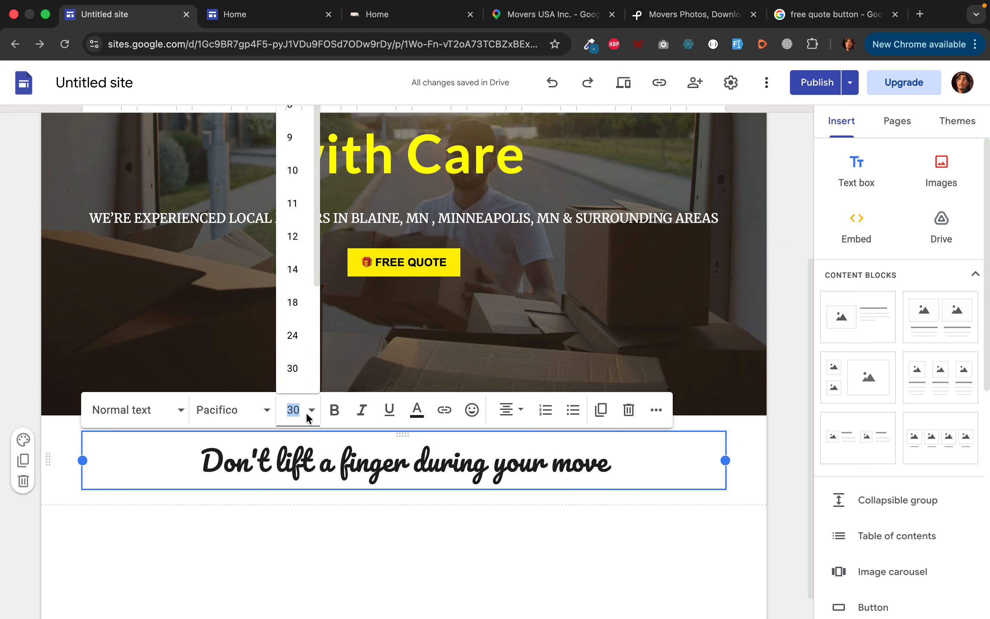
{"action": "left_click", "coordinate": [299, 361]}
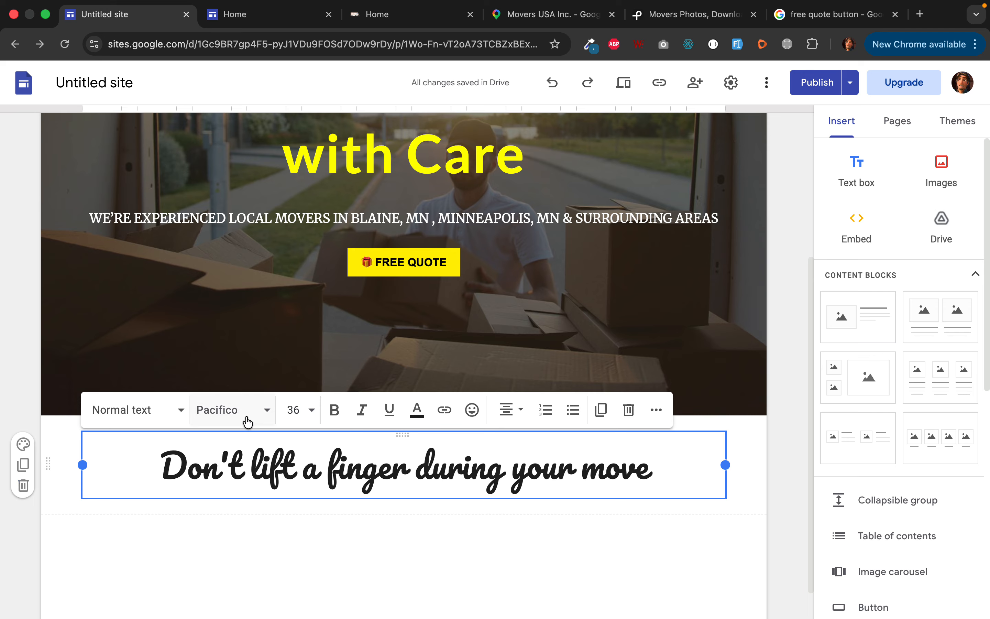
Give the section containing the "Don't lift a finger during your move" text a light grey background.
{"action": "left_click", "coordinate": [24, 443]}
{"action": "left_click", "coordinate": [99, 370]}
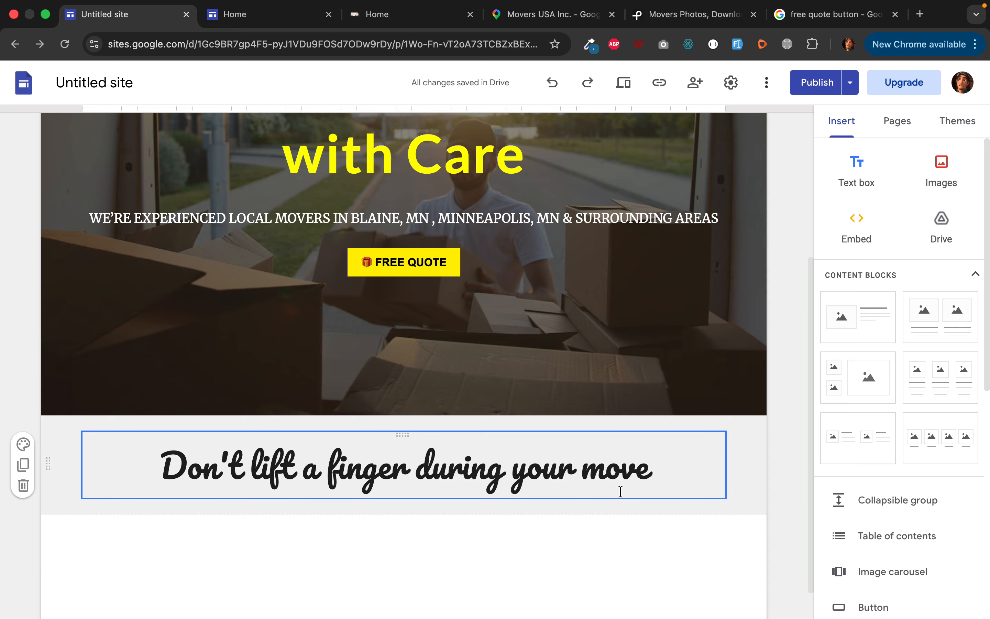
{"action": "triple_click", "coordinate": [476, 453]}
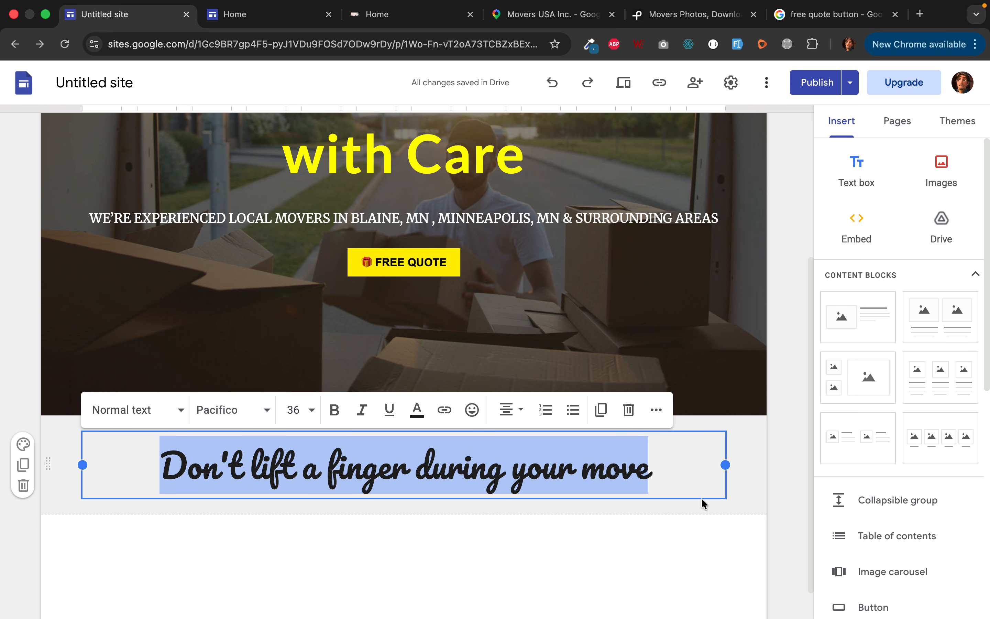
{"action": "scroll", "coordinate": [700, 473], "scroll_direction": "down", "scroll_amount": 2}
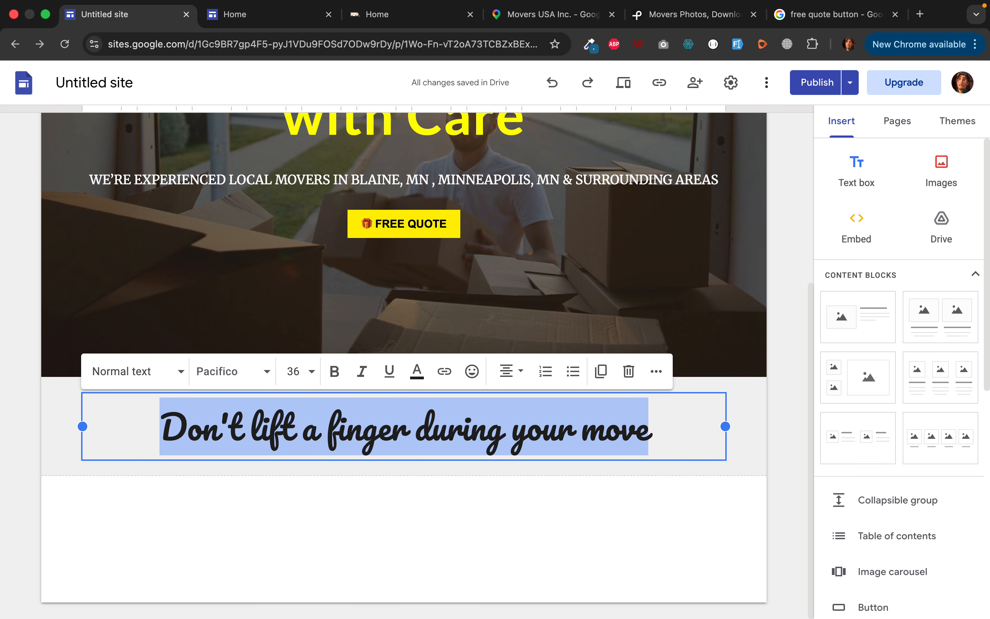
Add the heading "RELY ON ONE OF THE MOST TRUSTED MOVING COMPANIES IN BLAINE, MN, MINNEAPOLIS, MN & SURROUNDING AREAS" and narrow it to just over half width.
{"action": "key", "text": "super+Tab"}
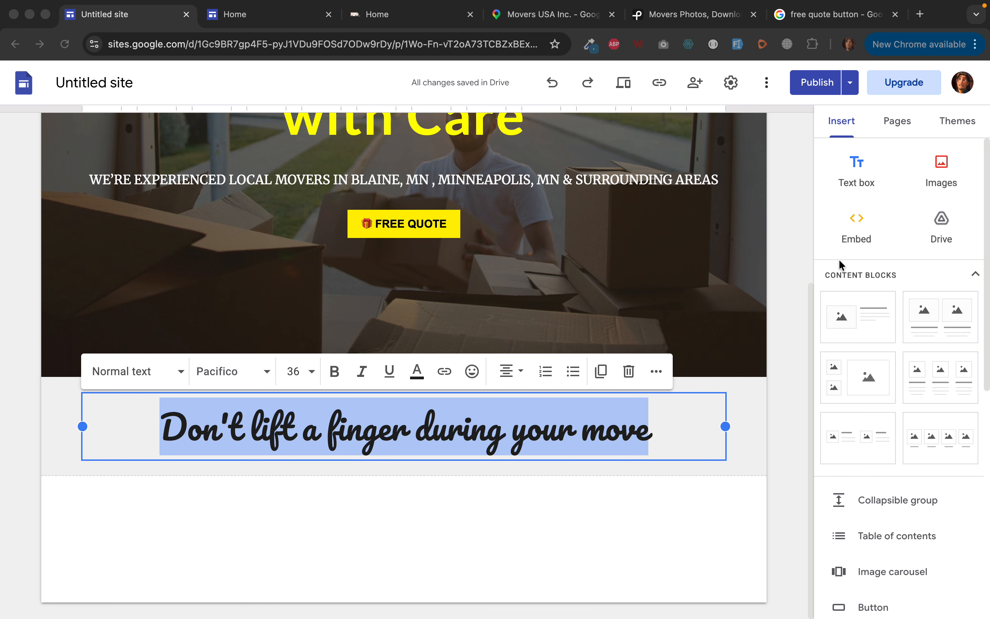
{"action": "left_click", "coordinate": [855, 171]}
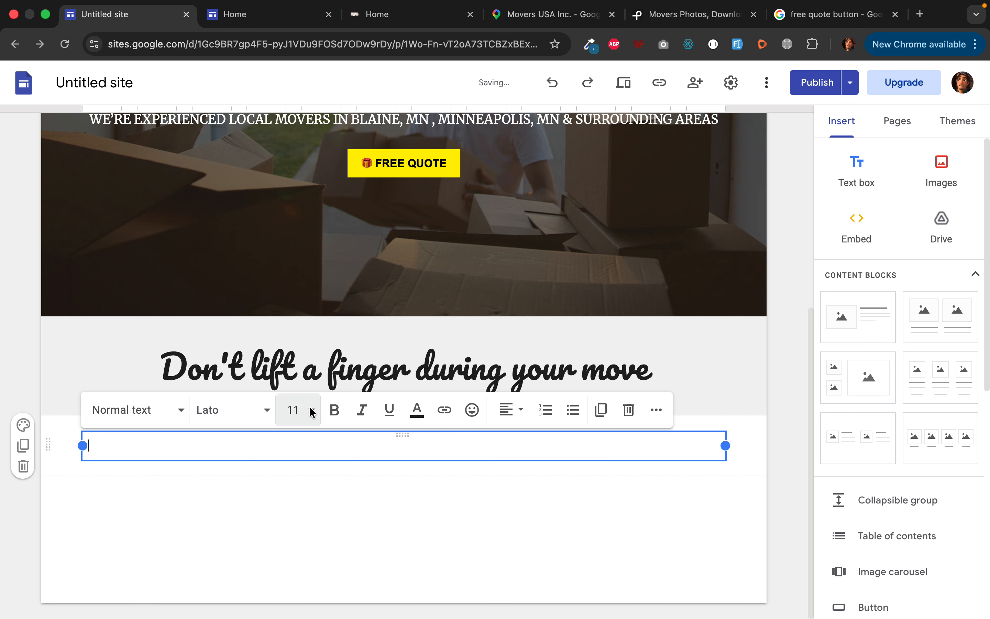
{"action": "type", "text": "RELY ON ONE OF THE MOST TRUSTED MOVING COMPANIES IN BLAINE, MN, MINNEAPOLIS, MN & SURROUNDING AREAS"}
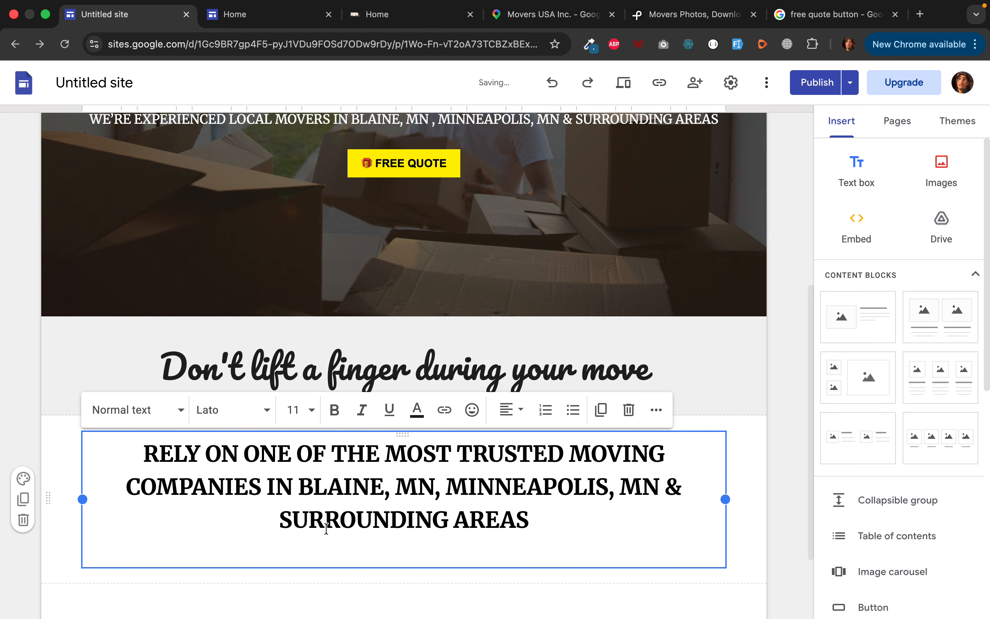
{"action": "left_click", "coordinate": [548, 551]}
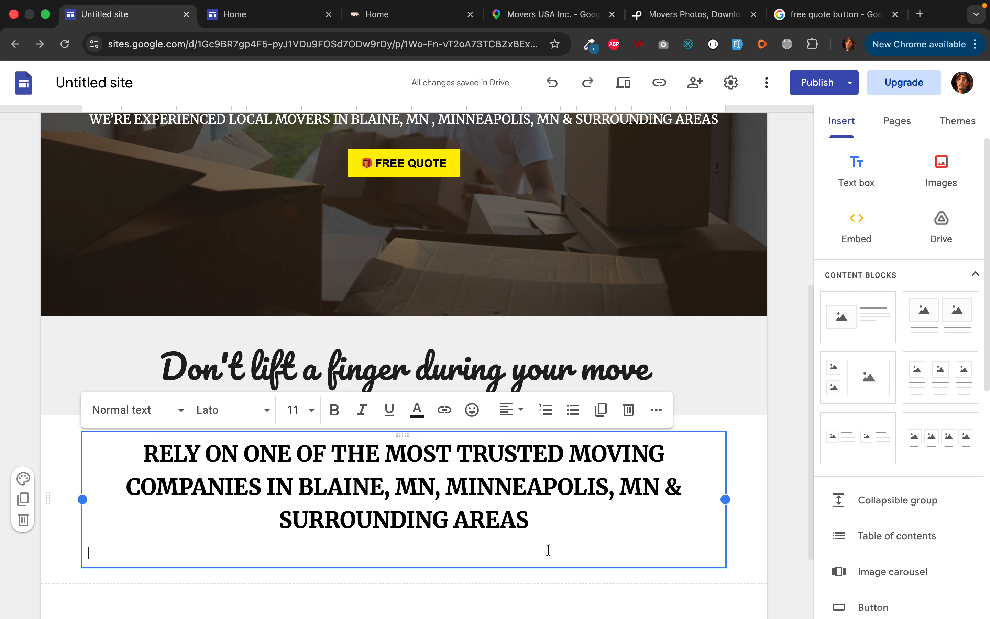
{"action": "key", "text": "BackSpace"}
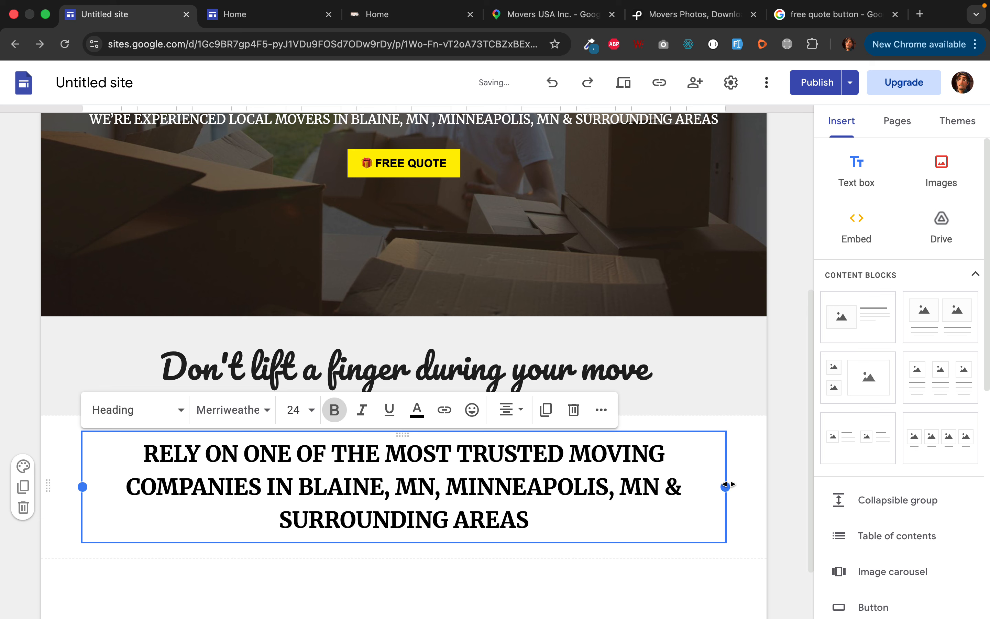
{"action": "left_click_drag", "start_coordinate": [725, 486], "coordinate": [448, 466]}
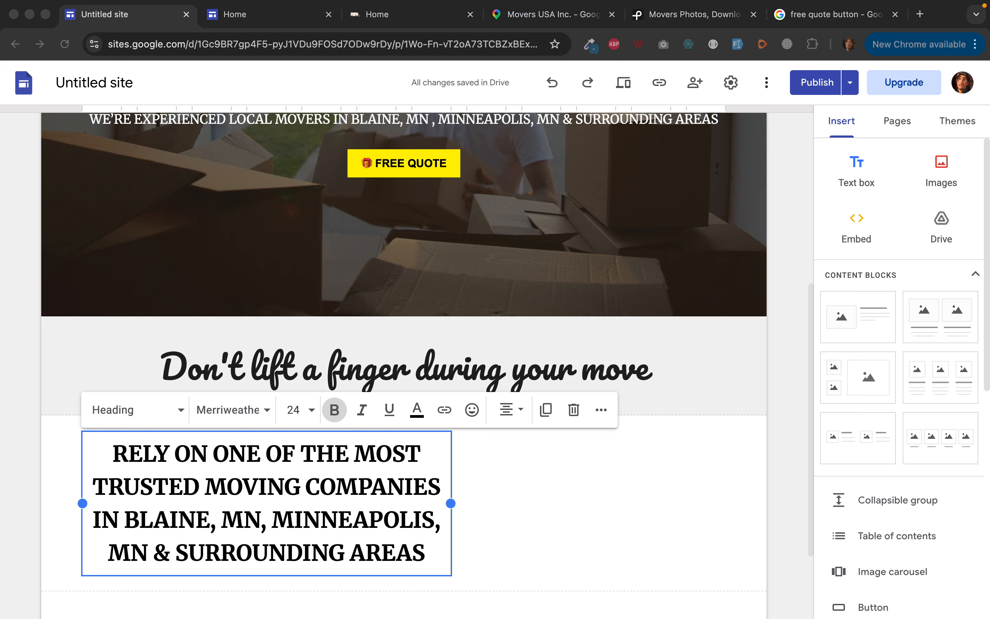
Add a text box with the Relief Moving Company LLC paragraph starting "Moving is never fun." and place it beside the RELY ON heading.
{"action": "left_click", "coordinate": [849, 185]}
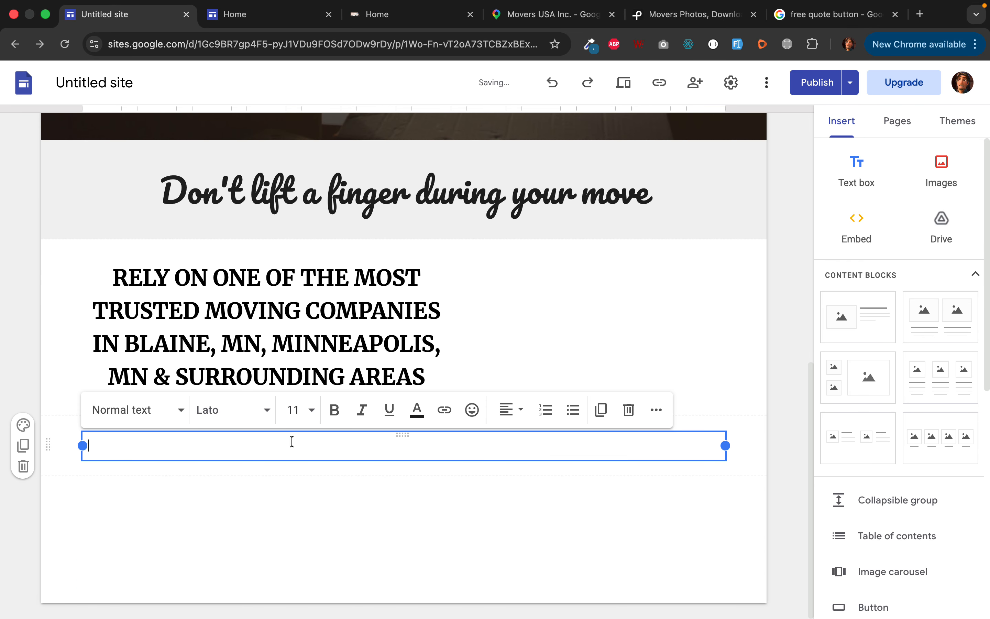
{"action": "type", "text": "Moving is never fun. From the packing to the heavy lifting, it’s a big project that’s tough to handle on your own. When you need to enlist the help of local movers in Blaine, MN, Minneapolis, MN and surrounding areas, you’ll want to find an experienced and well-equipped company to handle your move. When searching for moving companies near you, look no further than Relief Moving Company LLC. Contact us today to learn more about our moving services."}
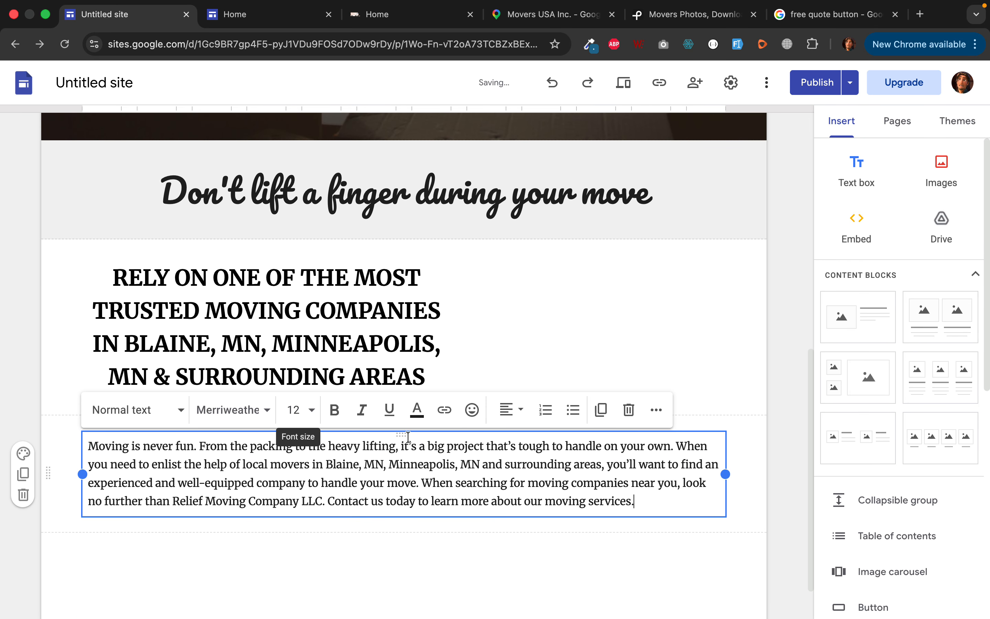
{"action": "left_click_drag", "start_coordinate": [403, 434], "coordinate": [595, 293]}
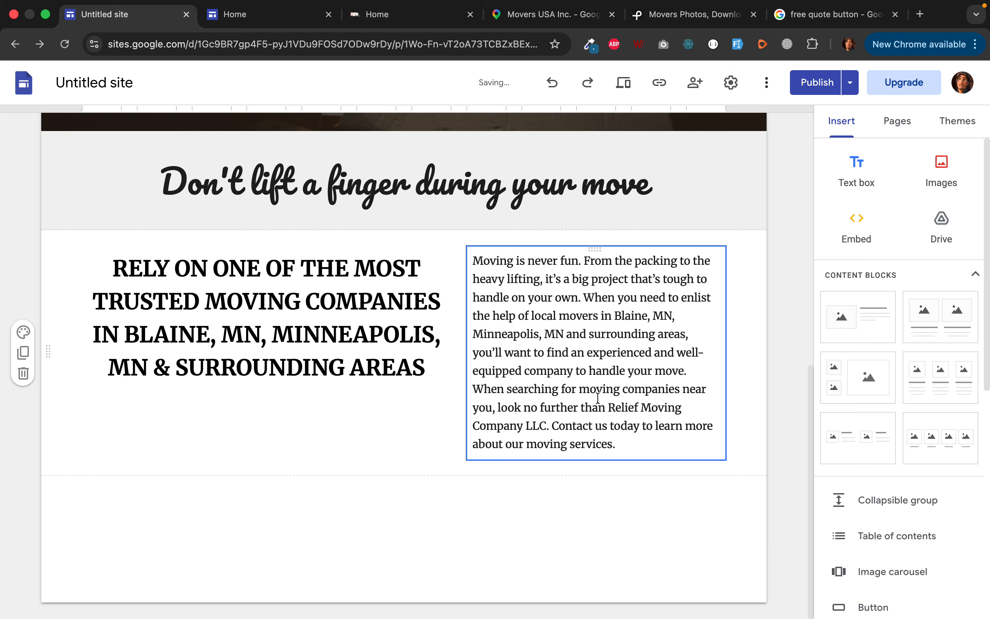
{"action": "left_click", "coordinate": [294, 300]}
{"action": "triple_click", "coordinate": [294, 294]}
{"action": "left_click", "coordinate": [413, 421]}
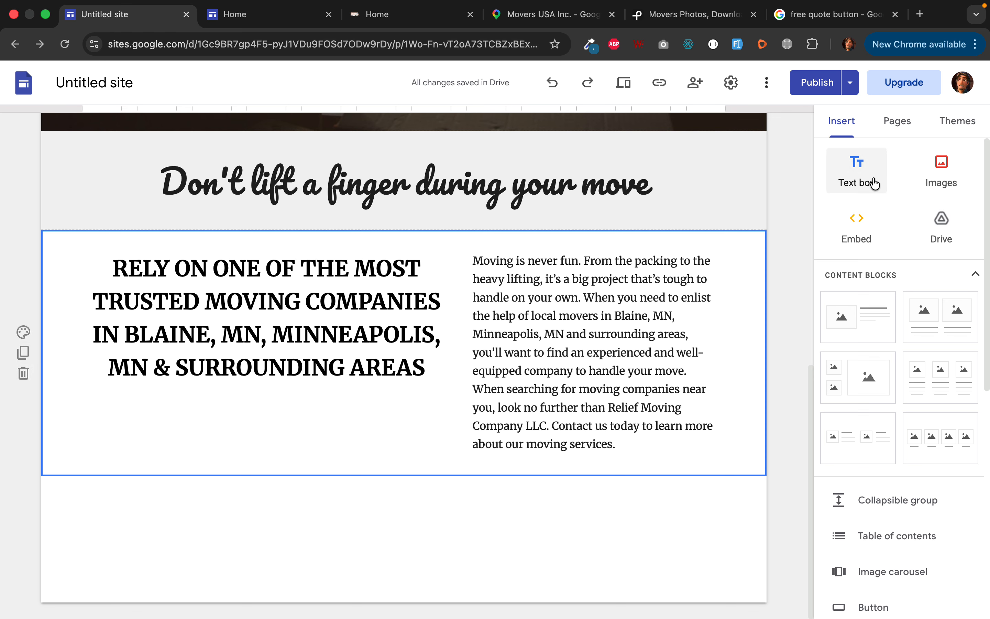
Open claude.ai in the browser tab holding the "free quote button" image search.
{"action": "left_click", "coordinate": [834, 14]}
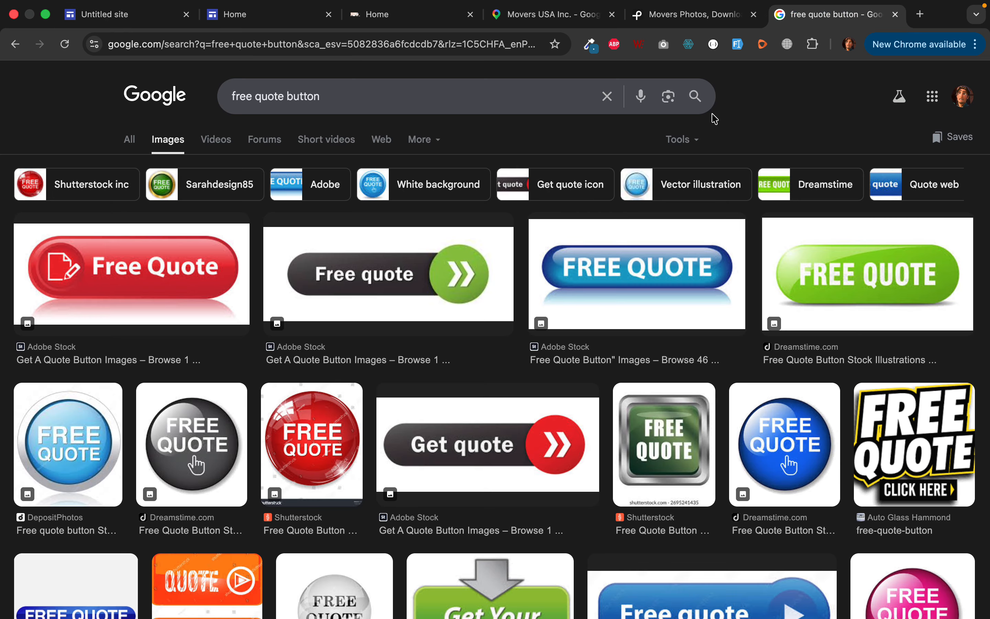
{"action": "left_click", "coordinate": [372, 45]}
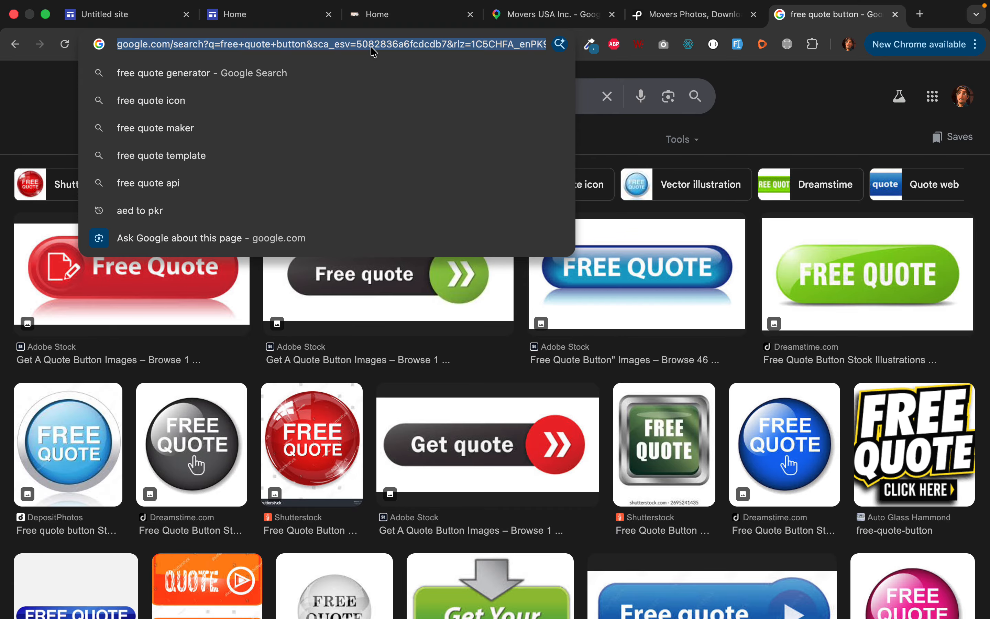
{"action": "type", "text": "claude.ai"}
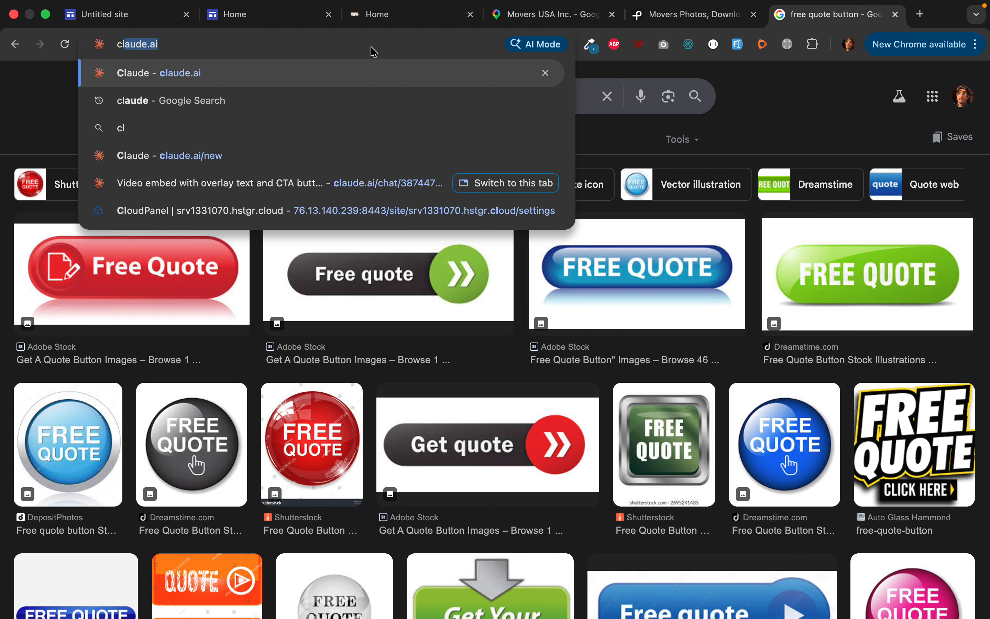
{"action": "key", "text": "Return"}
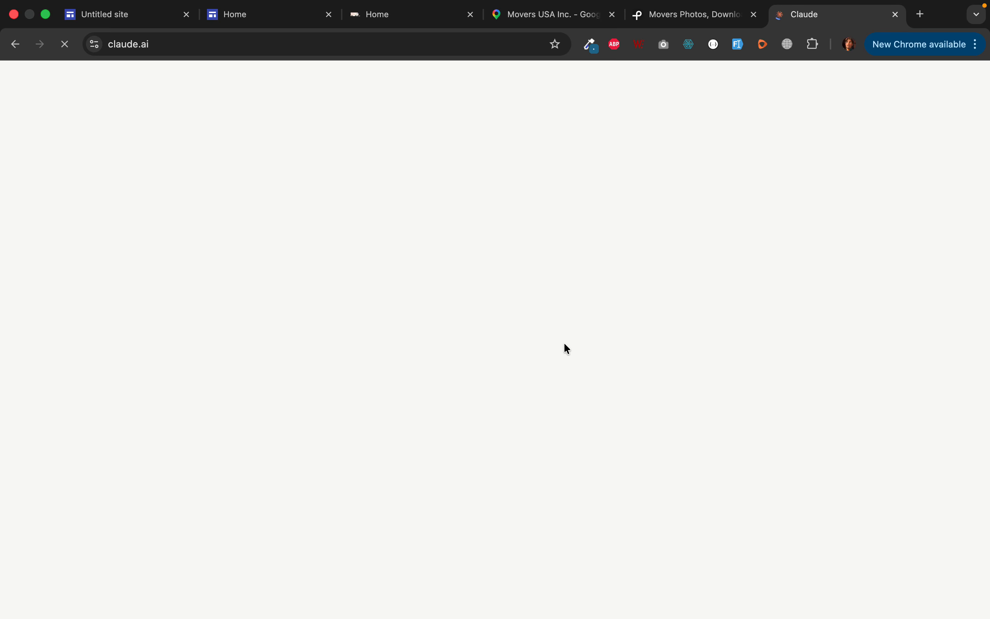
Switch to Pexels, show the movers videos, open the one of men carrying a couch and copy its video link.
{"action": "left_click", "coordinate": [686, 19]}
{"action": "left_click", "coordinate": [173, 206]}
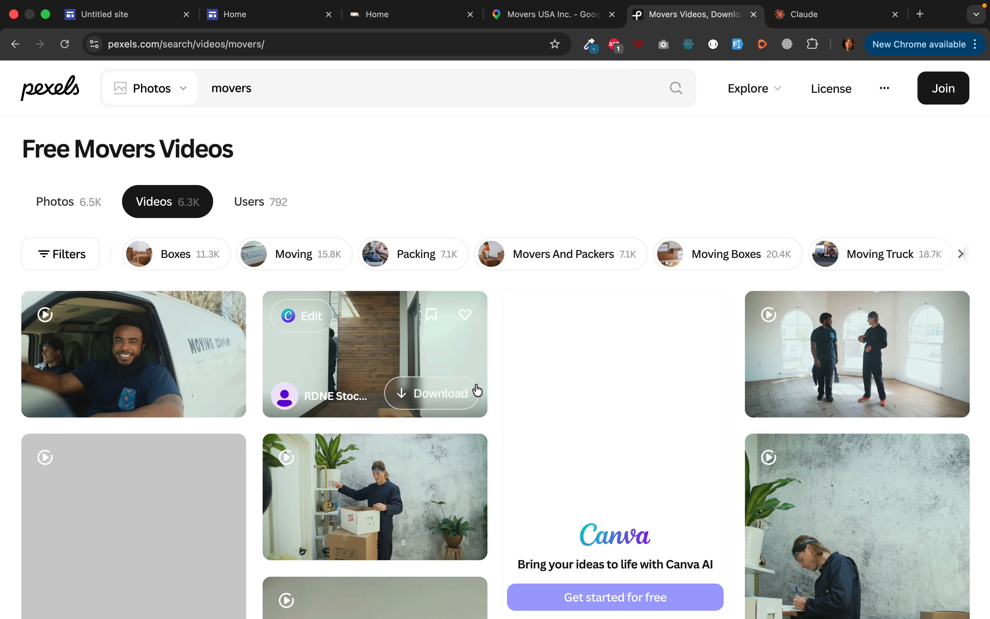
{"action": "scroll", "coordinate": [392, 319], "scroll_direction": "down", "scroll_amount": 1}
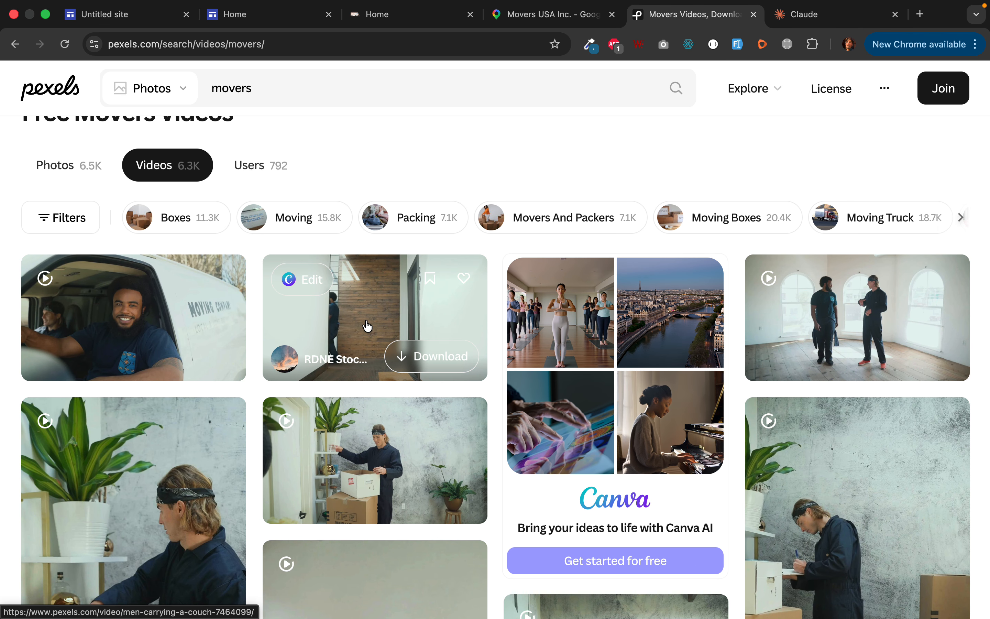
{"action": "scroll", "coordinate": [362, 311], "scroll_direction": "down", "scroll_amount": 1}
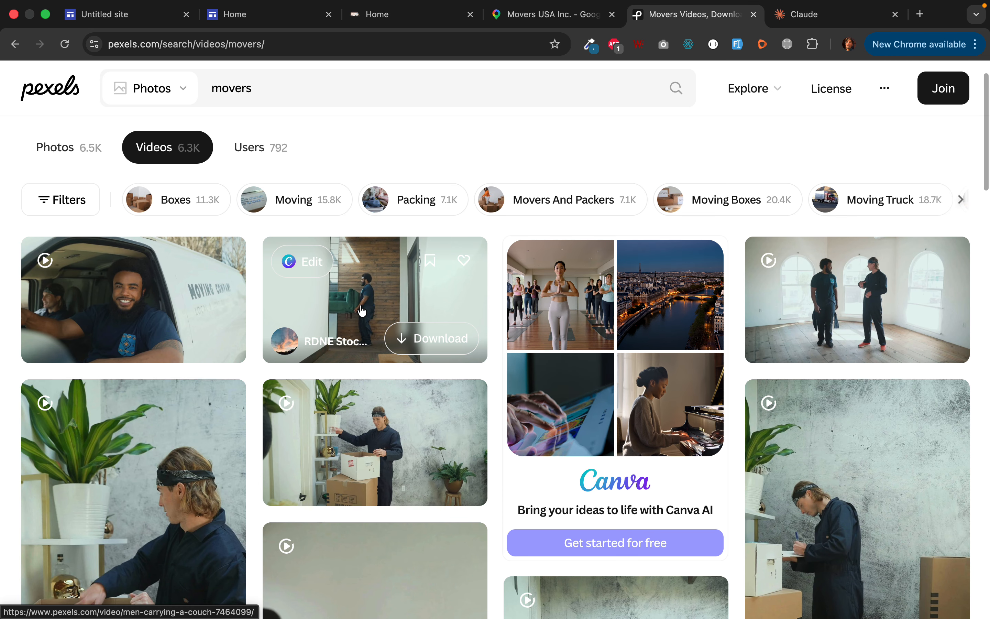
{"action": "left_click", "coordinate": [370, 289]}
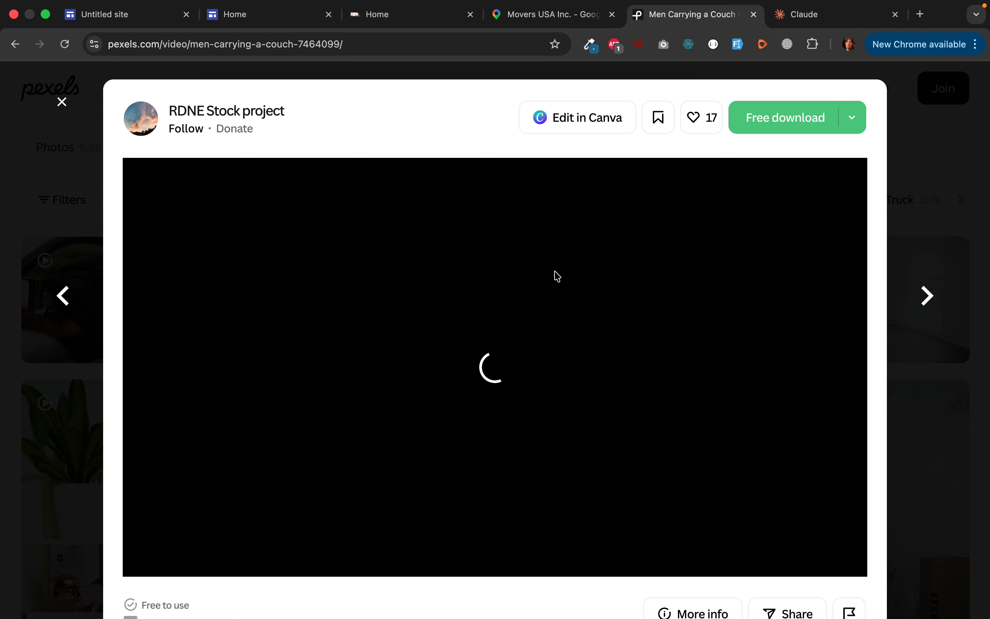
{"action": "right_click", "coordinate": [555, 272]}
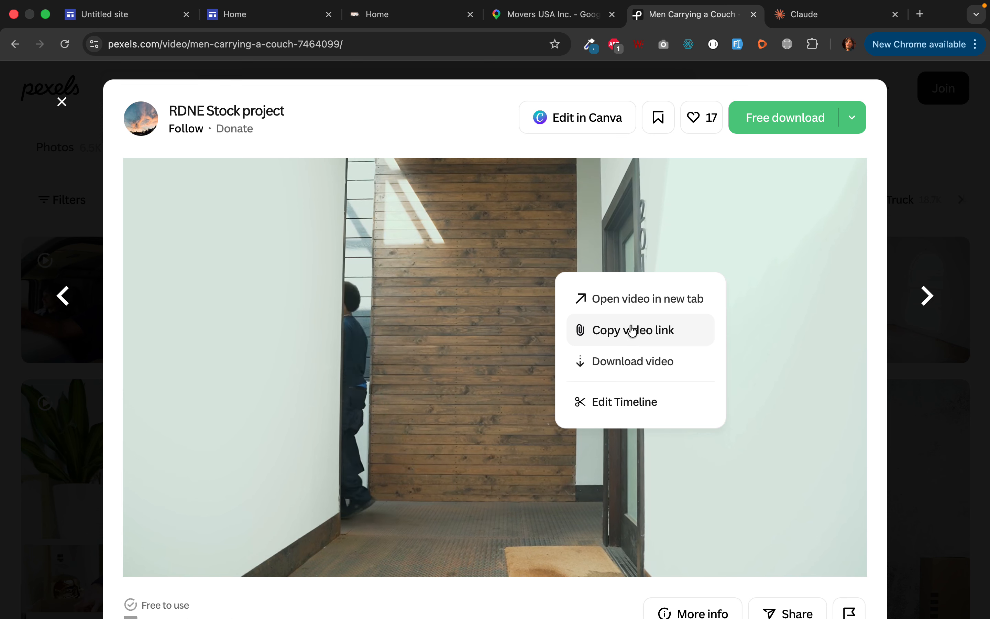
{"action": "left_click", "coordinate": [632, 331]}
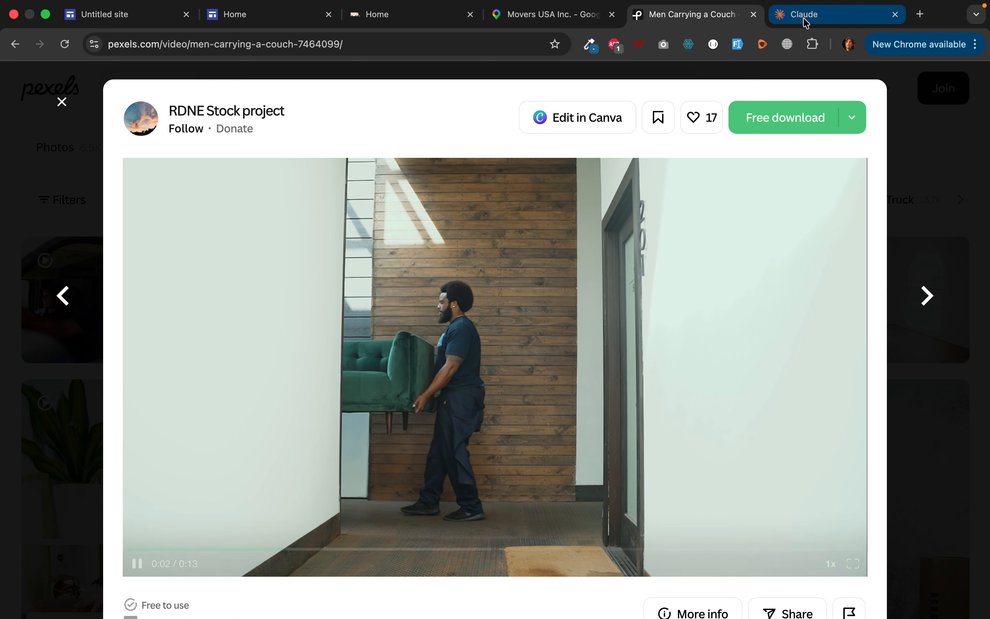
Switch to Claude, accept memory, and request a video background with overlay text and a phone-number call to action for a USA movers company, using the Pexels link.
{"action": "left_click", "coordinate": [814, 17]}
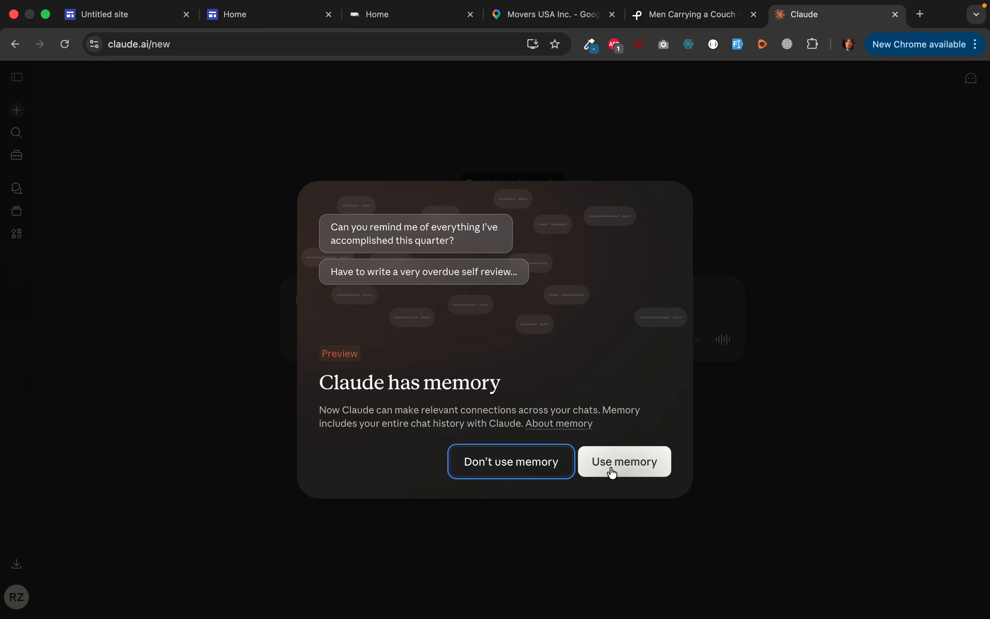
{"action": "left_click", "coordinate": [622, 474]}
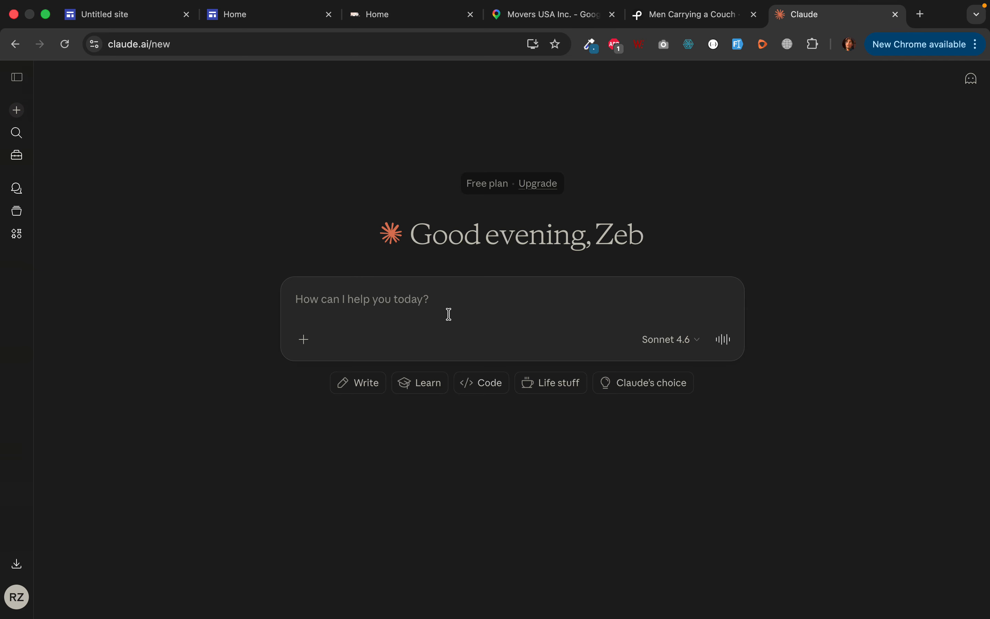
{"action": "type", "text": "create a video background w"}
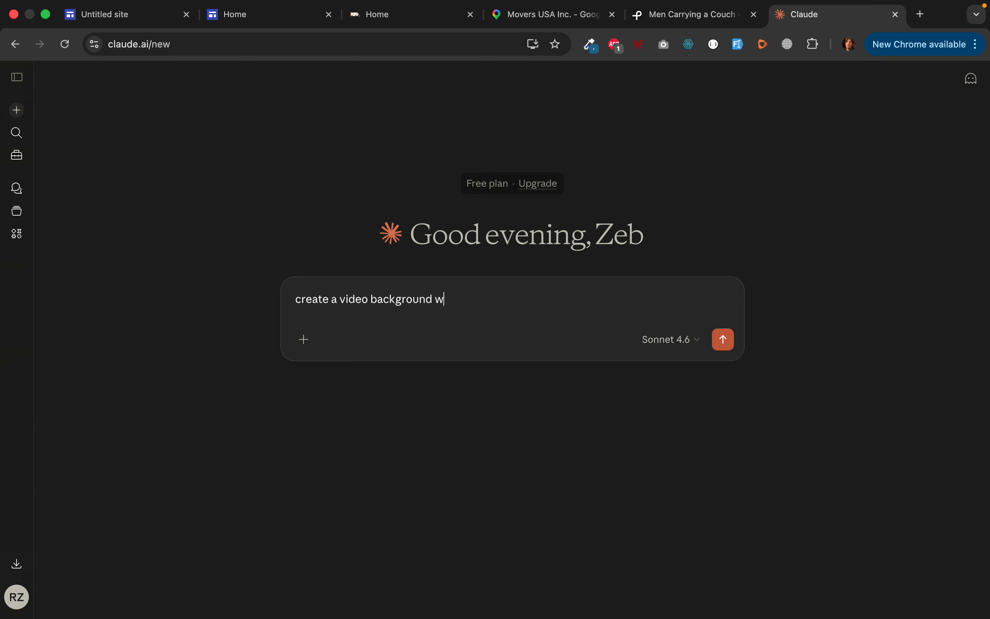
{"action": "type", "text": "nice"}
{"action": "type", "text": "and "}
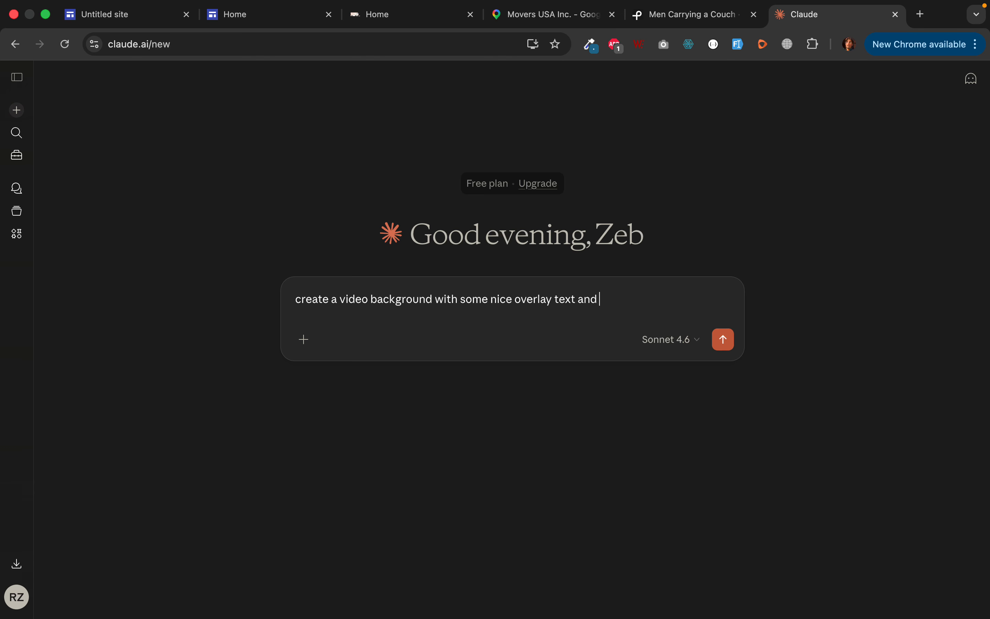
{"action": "type", "text": "call to action. make this"}
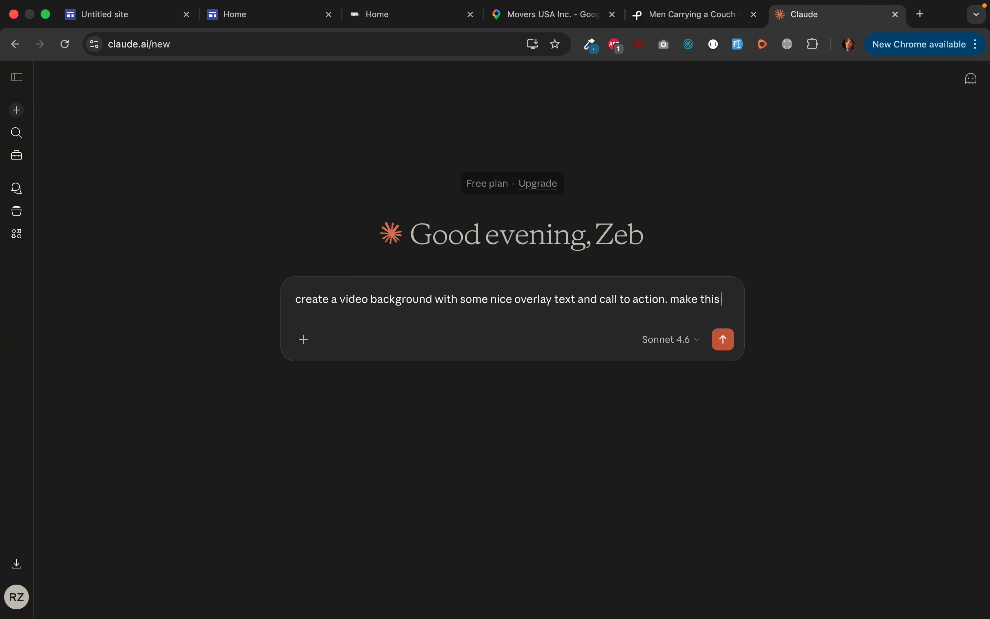
{"action": "type", "text": " number call t"}
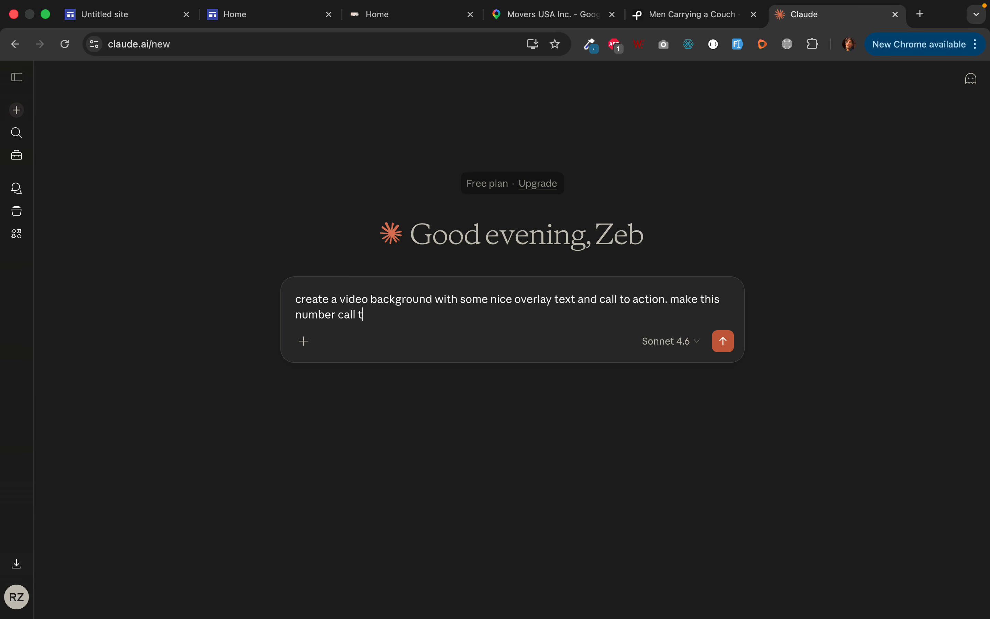
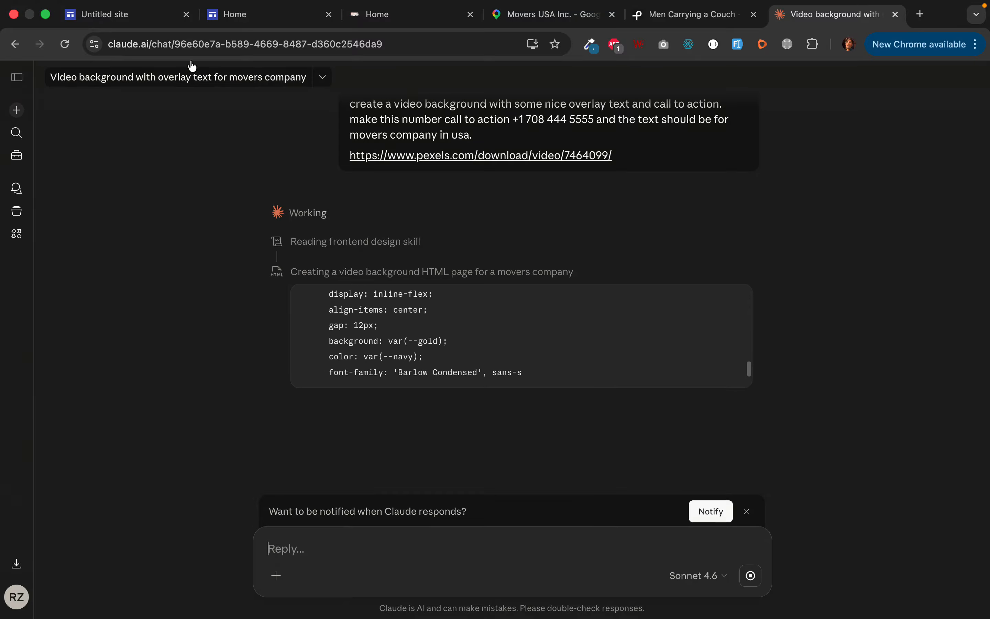
Switch to the Google Sites editor and publish the updated Home page.
{"action": "left_click", "coordinate": [251, 17]}
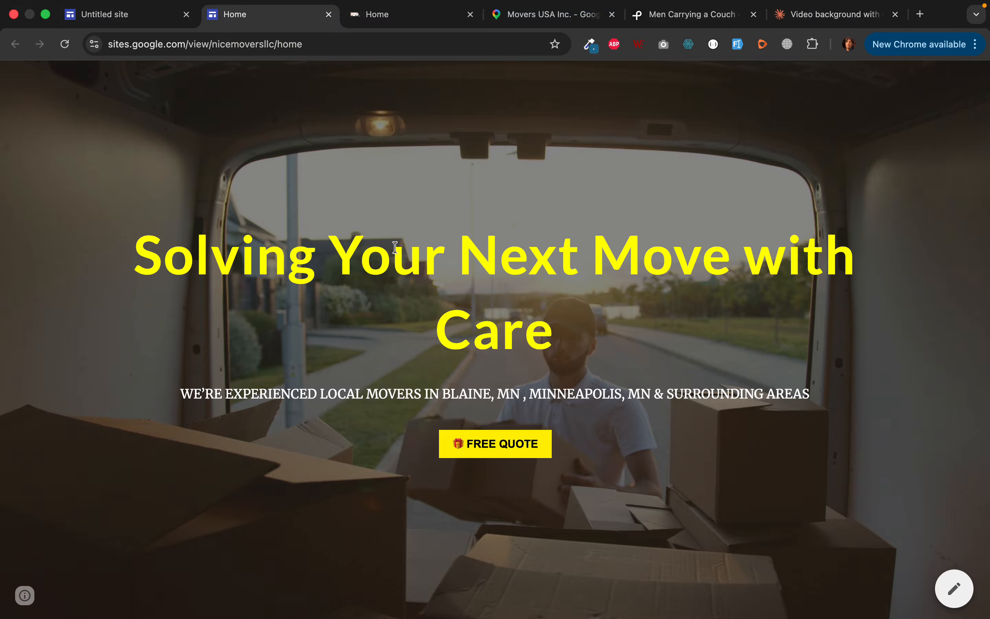
{"action": "left_click", "coordinate": [118, 15]}
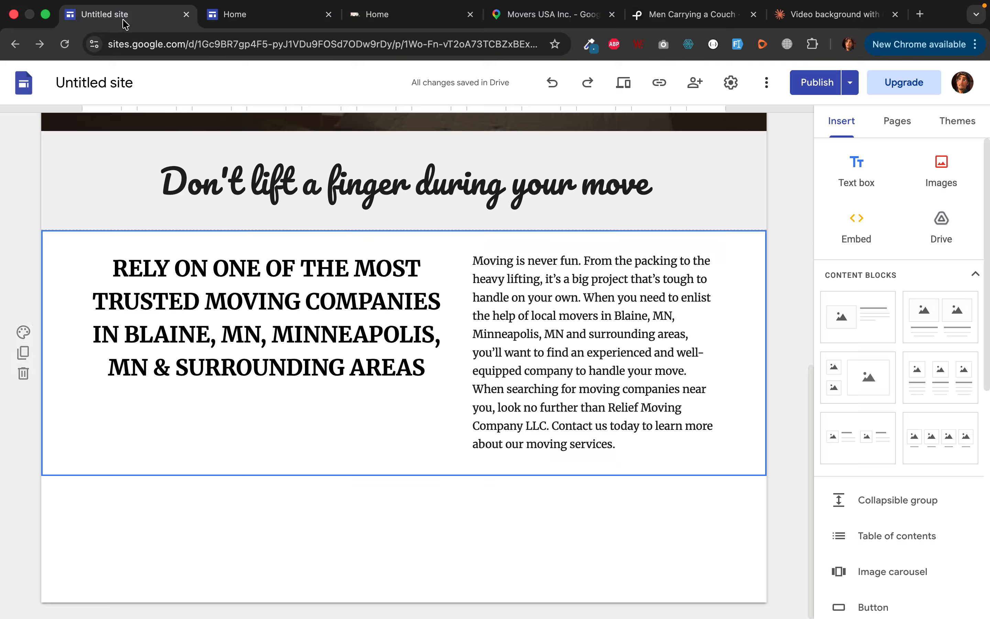
{"action": "left_click", "coordinate": [815, 91]}
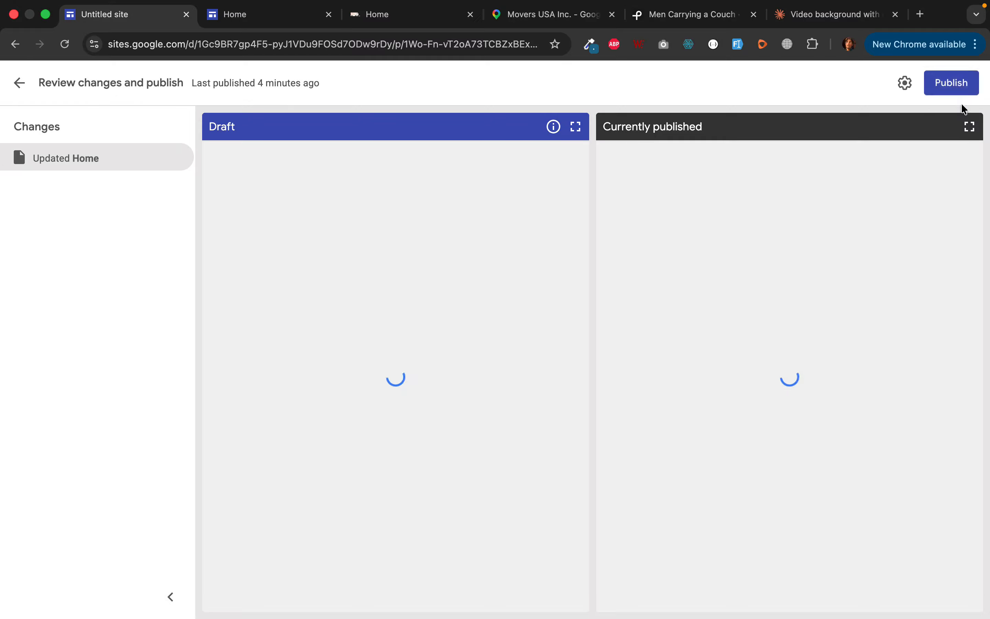
{"action": "left_click", "coordinate": [958, 83]}
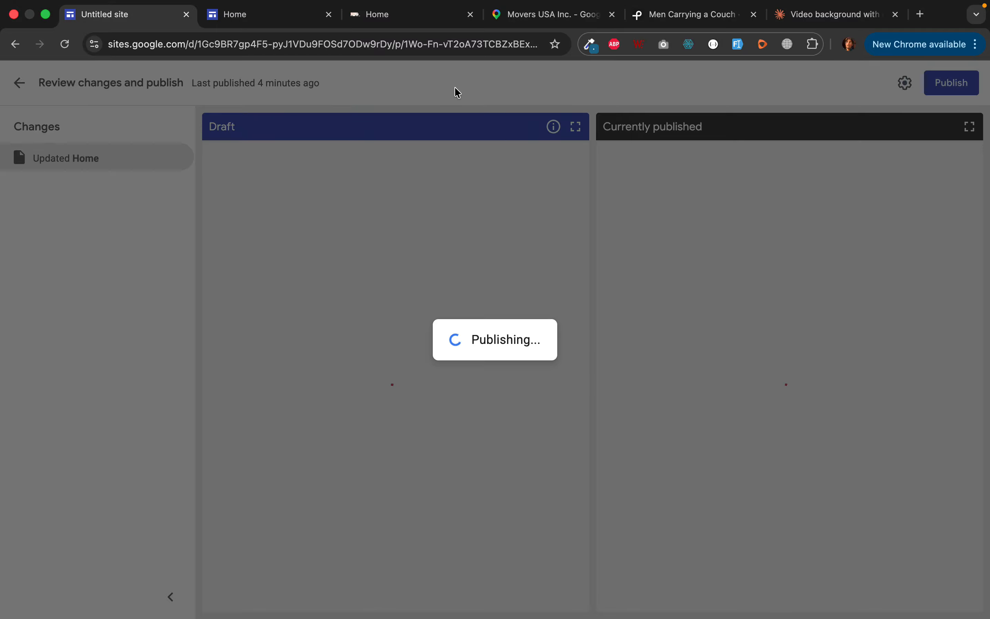
{"action": "scroll", "coordinate": [440, 482], "scroll_direction": "down", "scroll_amount": 10}
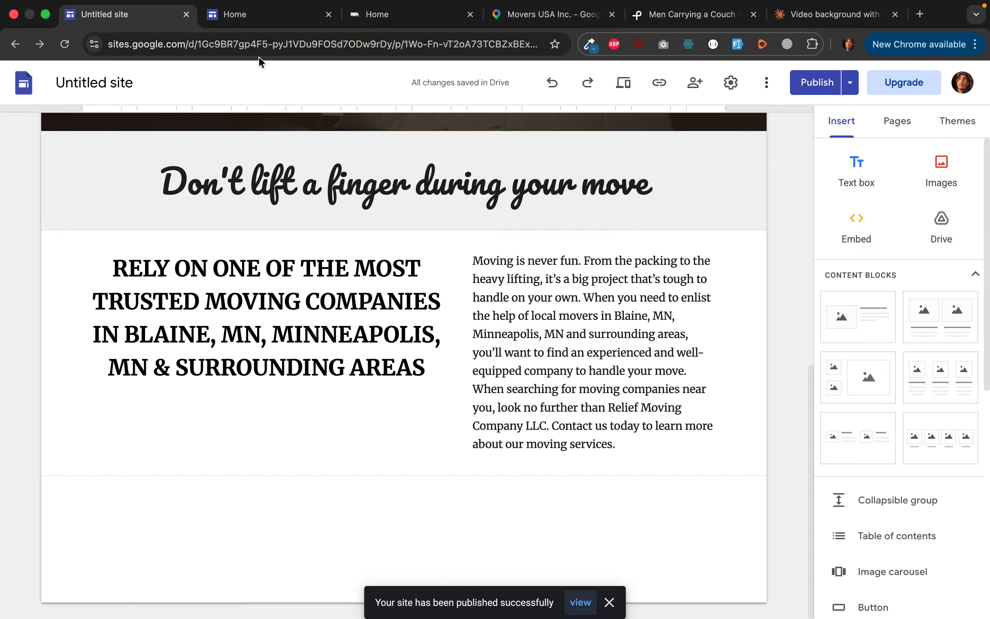
Reload the published Home page and review its cover, slogan and introduction sections before returning to the site editor.
{"action": "left_click", "coordinate": [256, 10]}
{"action": "left_click", "coordinate": [65, 44]}
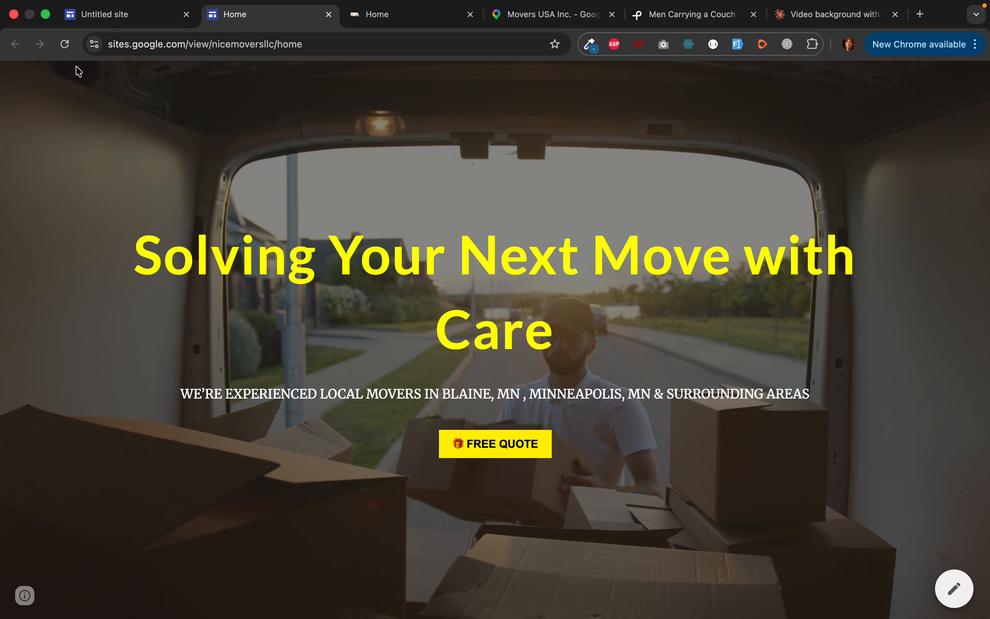
{"action": "left_click", "coordinate": [65, 43]}
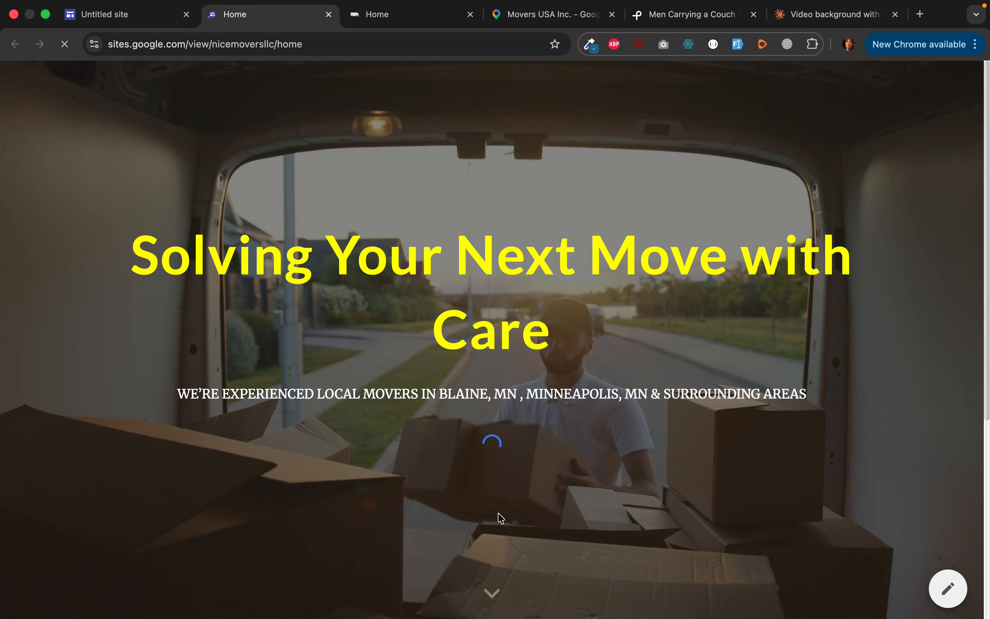
{"action": "scroll", "coordinate": [626, 483], "scroll_direction": "down", "scroll_amount": 5}
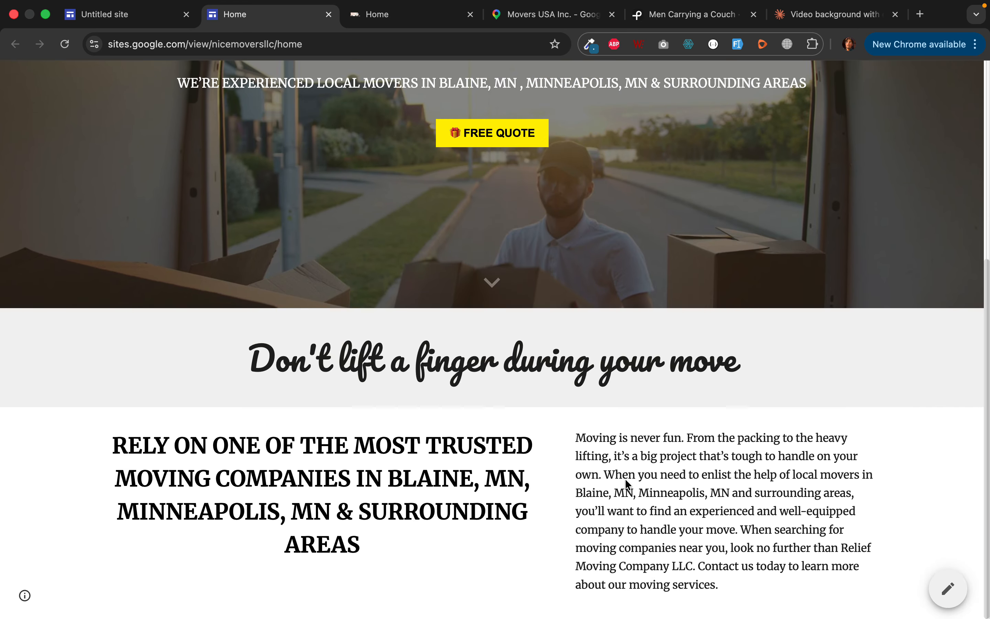
{"action": "scroll", "coordinate": [625, 479], "scroll_direction": "down", "scroll_amount": 2}
{"action": "scroll", "coordinate": [562, 399], "scroll_direction": "up", "scroll_amount": 8}
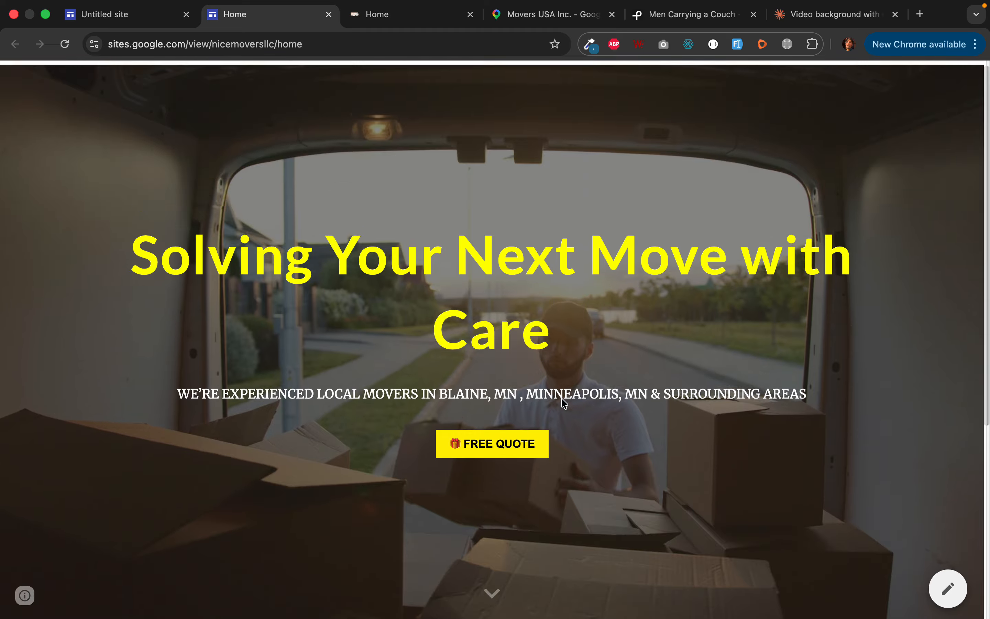
{"action": "scroll", "coordinate": [563, 401], "scroll_direction": "down", "scroll_amount": 8}
{"action": "scroll", "coordinate": [563, 401], "scroll_direction": "up", "scroll_amount": 8}
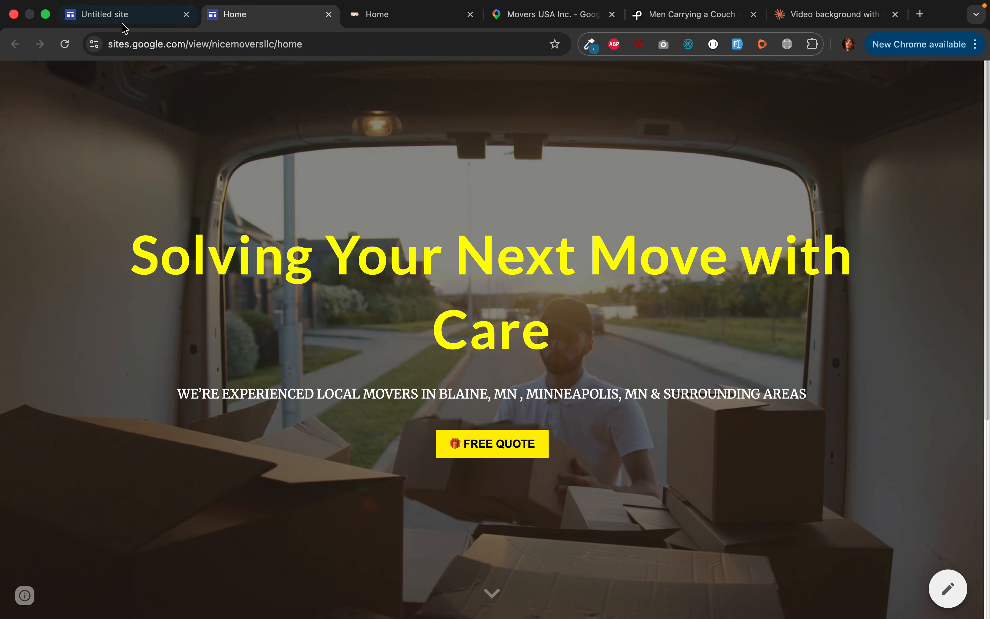
{"action": "left_click", "coordinate": [121, 19]}
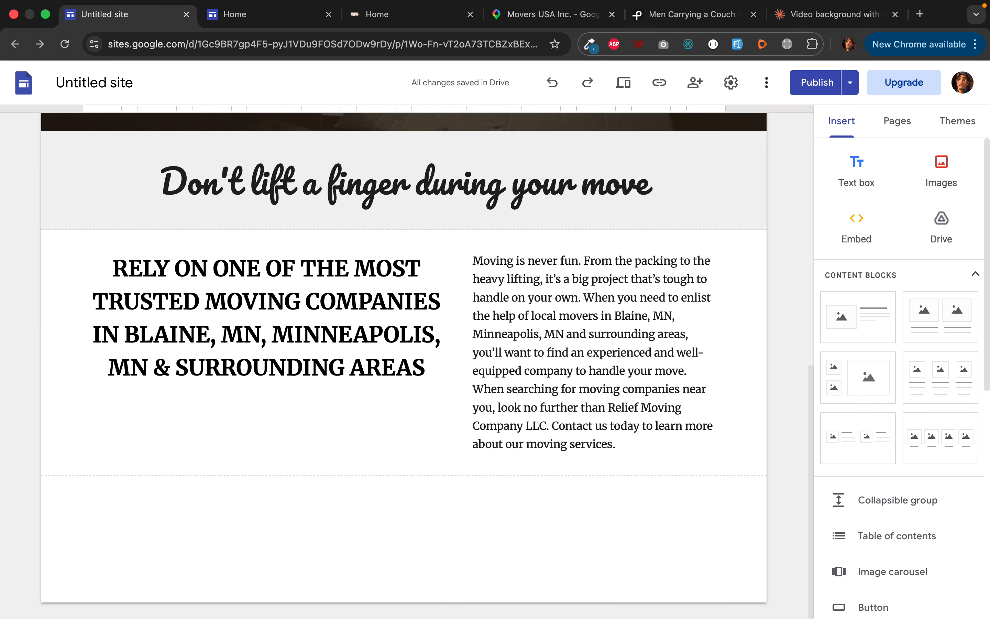
Switch to the Claude chat, show the source code of the Movers hero page and copy it.
{"action": "left_click", "coordinate": [832, 14]}
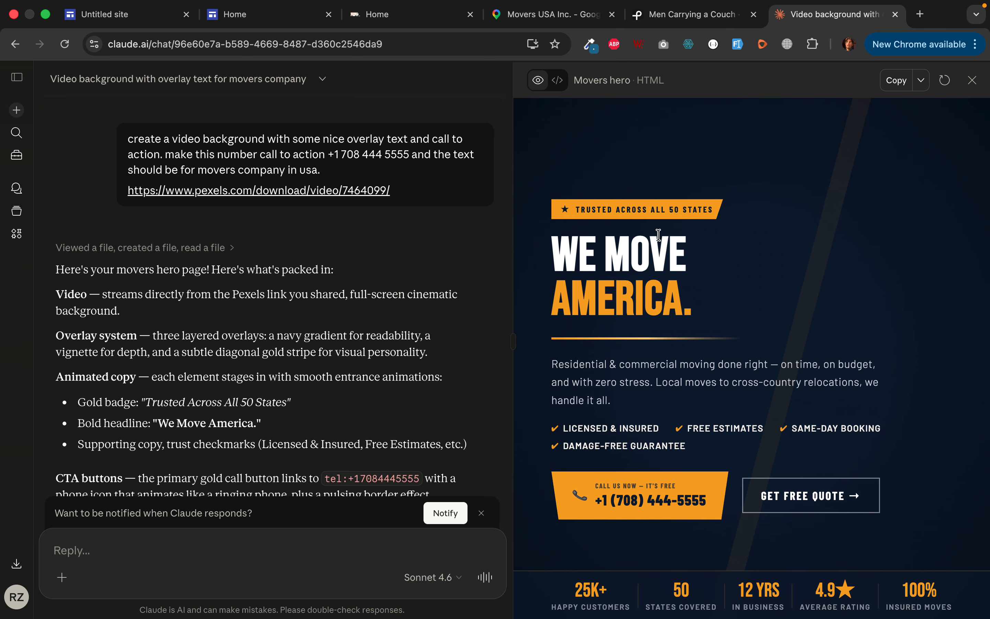
{"action": "left_click", "coordinate": [558, 79]}
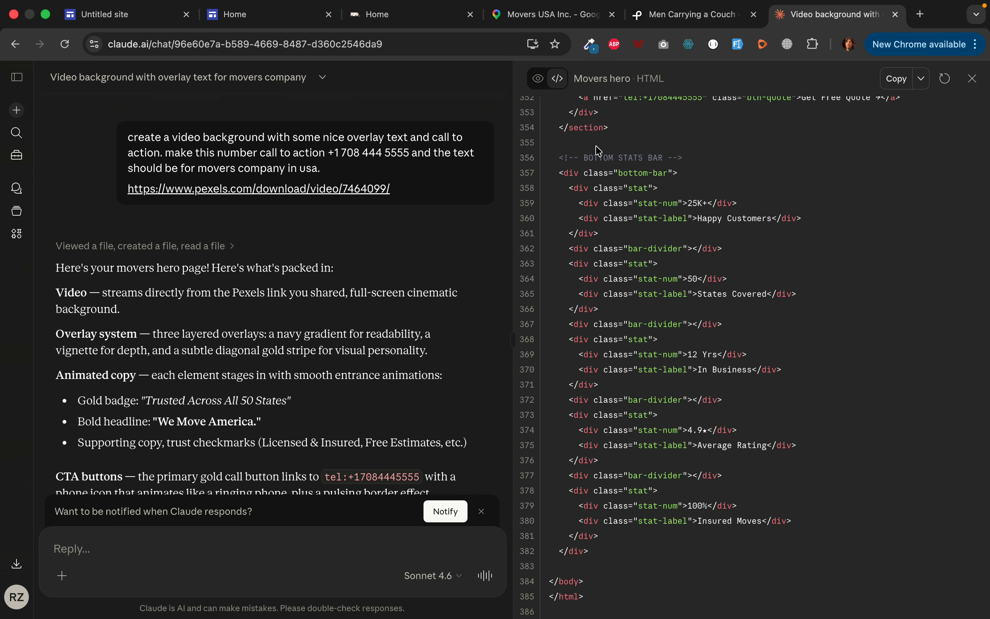
{"action": "left_click", "coordinate": [896, 79]}
Embed the copied Movers hero HTML code below the introduction section in Google Sites, then enlarge it to full content width and greater height.
{"action": "left_click", "coordinate": [245, 14]}
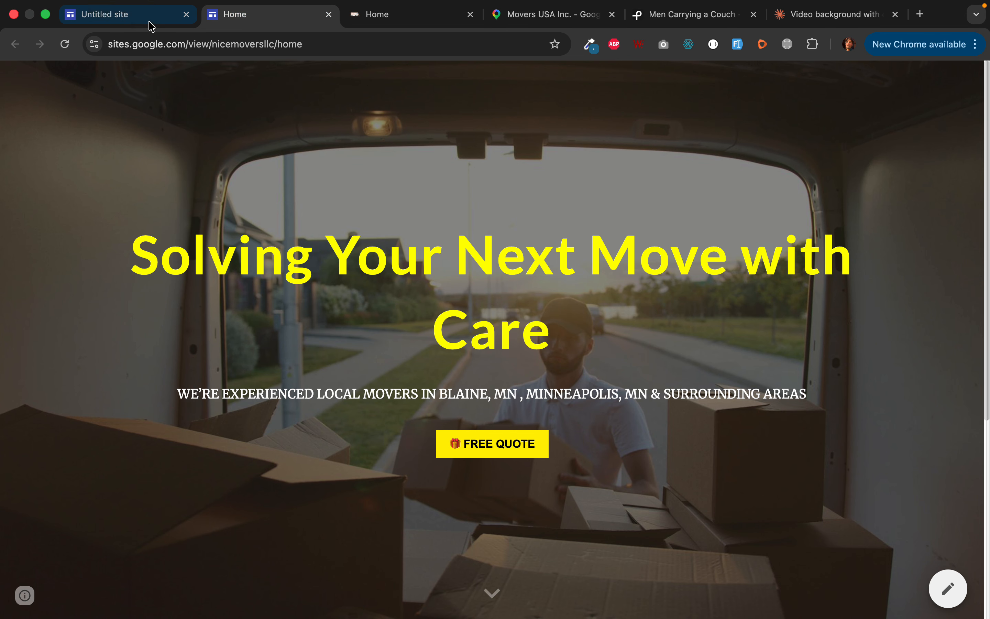
{"action": "left_click", "coordinate": [130, 17]}
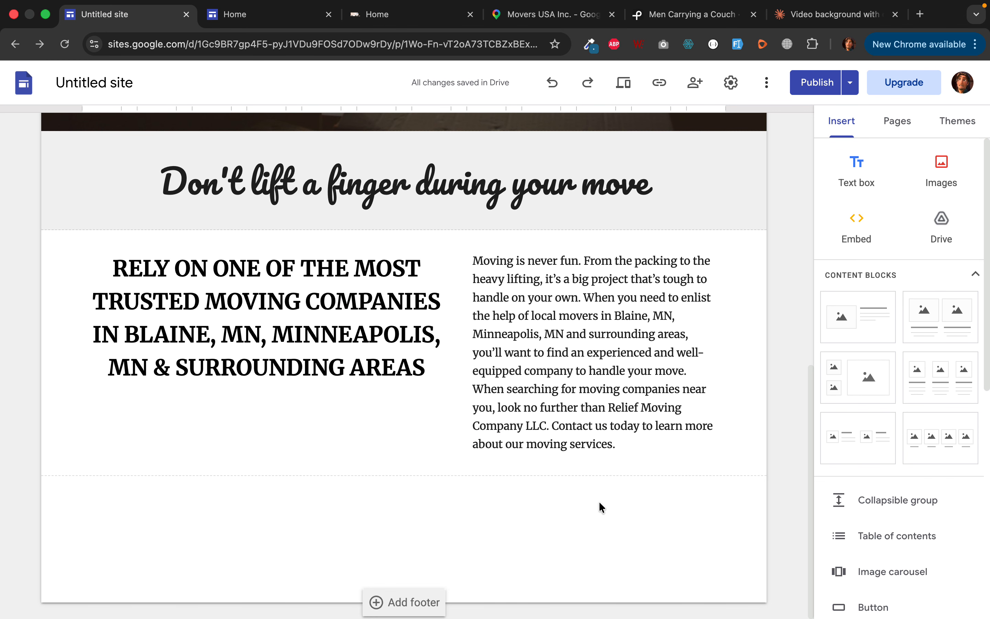
{"action": "left_click", "coordinate": [858, 233]}
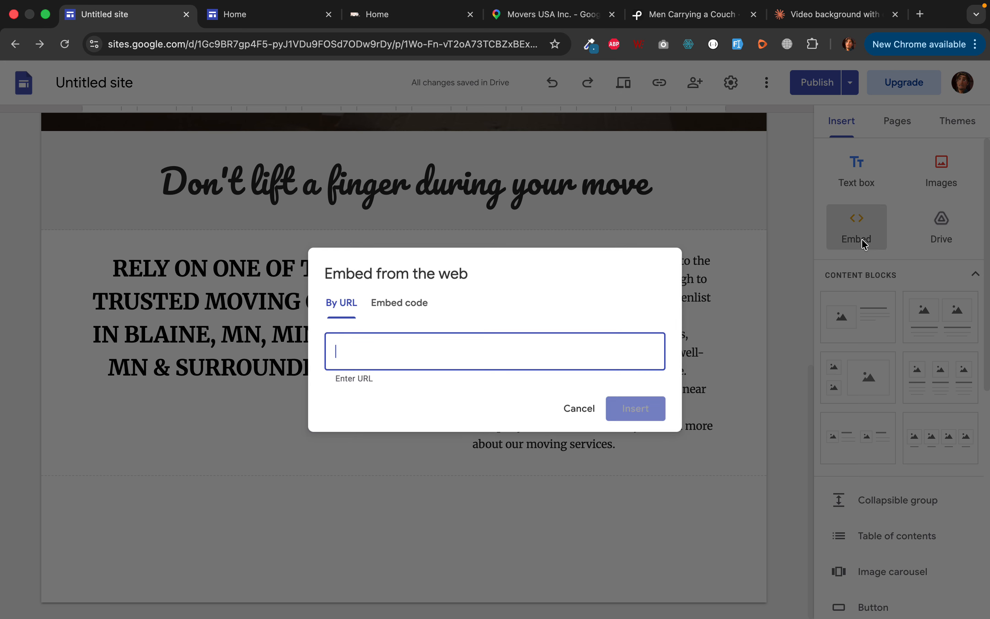
{"action": "left_click", "coordinate": [417, 306]}
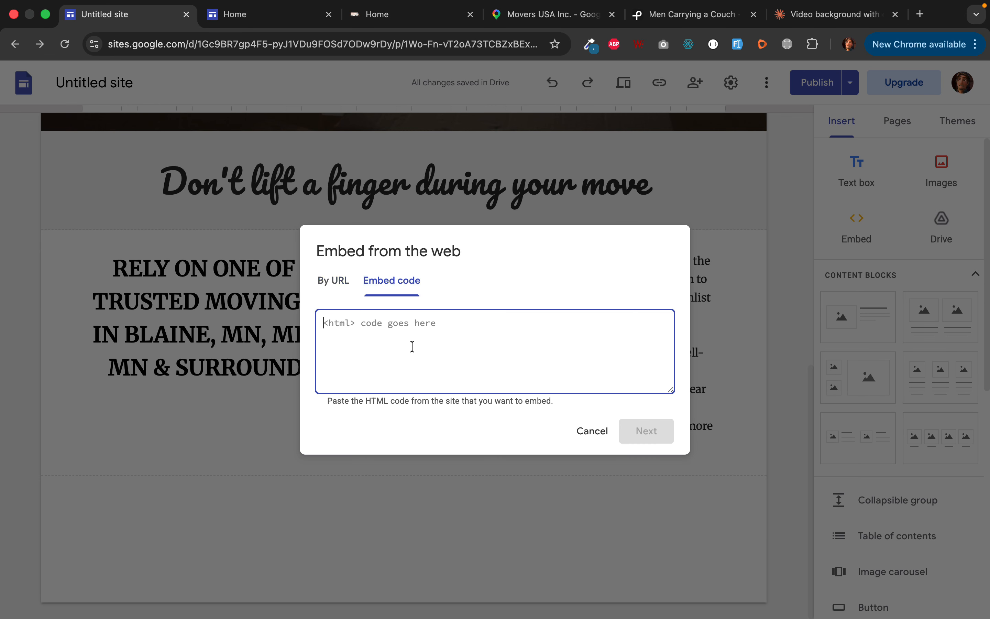
{"action": "key", "text": "super+v"}
{"action": "left_click", "coordinate": [642, 432]}
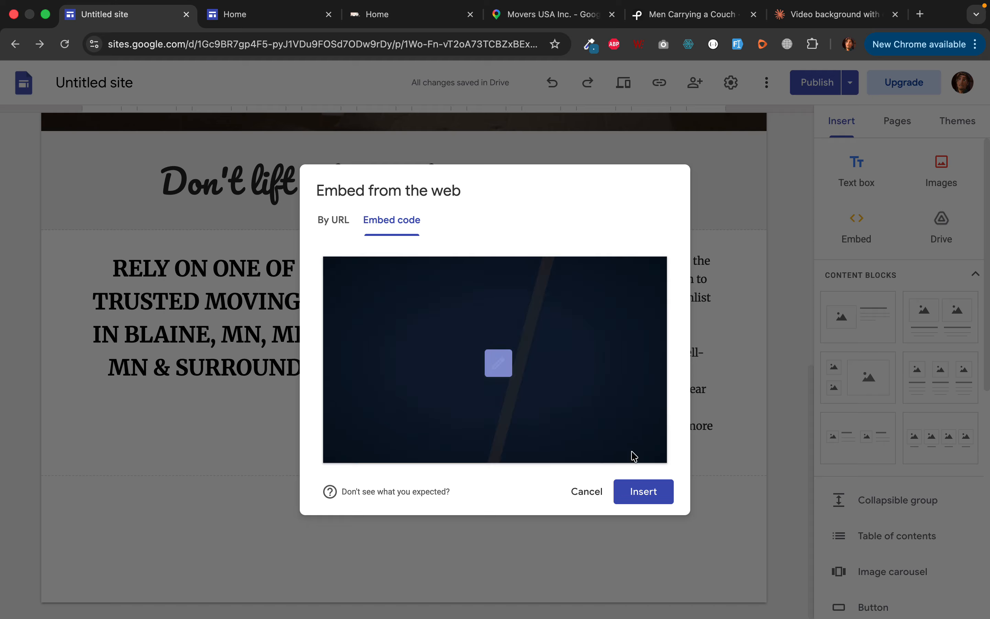
{"action": "left_click", "coordinate": [665, 492]}
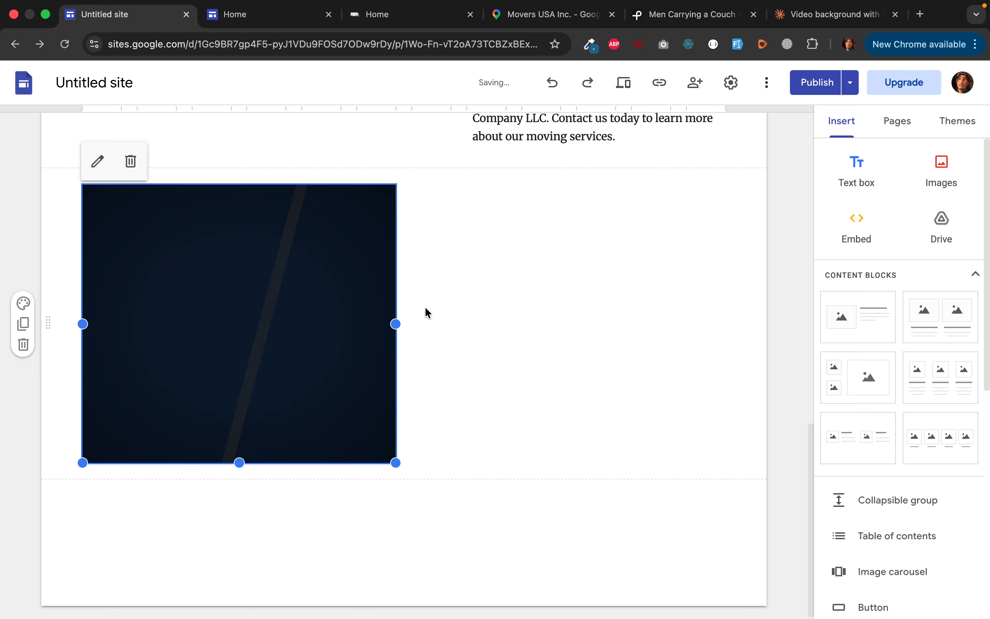
{"action": "left_click_drag", "start_coordinate": [395, 324], "coordinate": [742, 325]}
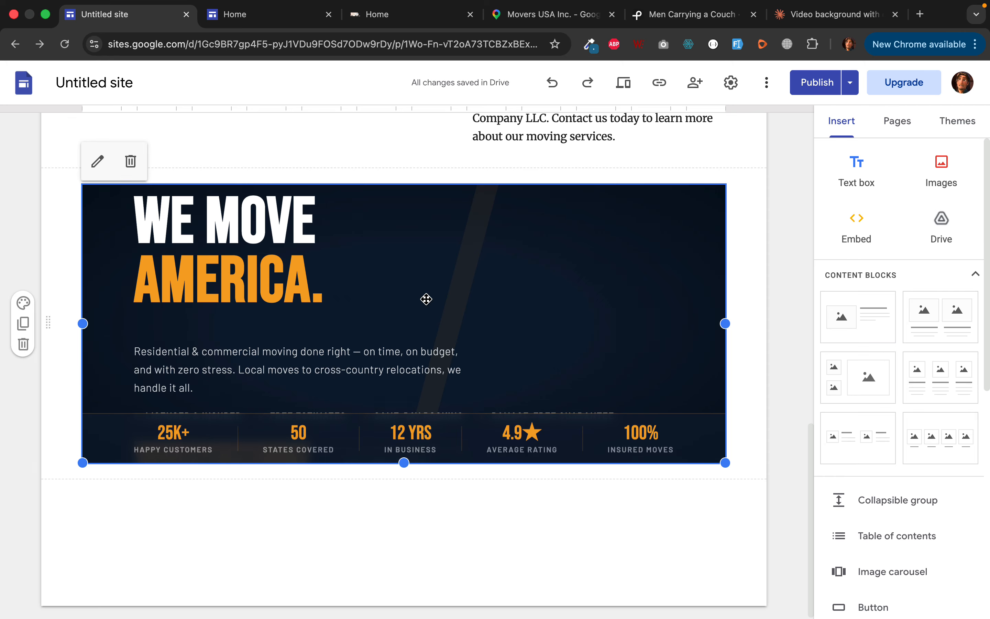
{"action": "left_click_drag", "start_coordinate": [406, 460], "coordinate": [423, 609]}
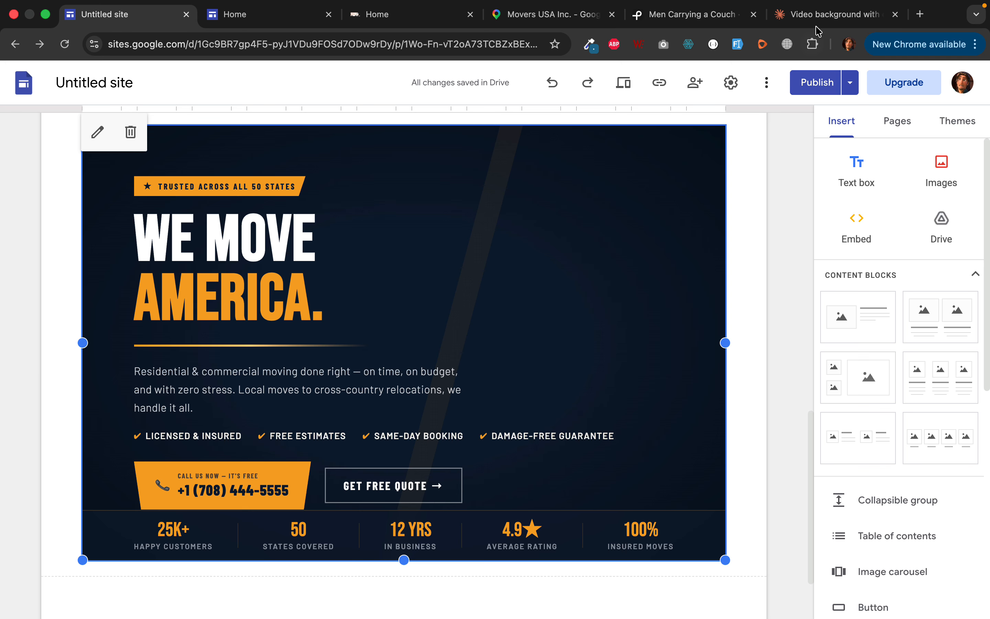
Switch to the Claude chat and go to the end of the movers hero conversation.
{"action": "left_click", "coordinate": [822, 17]}
{"action": "scroll", "coordinate": [369, 359], "scroll_direction": "down", "scroll_amount": 7}
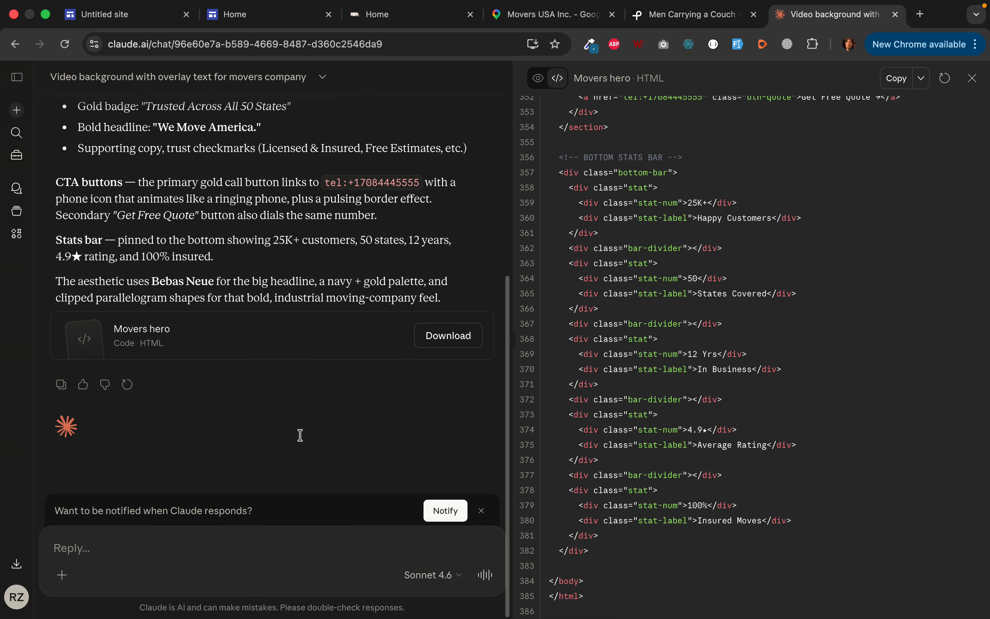
{"action": "left_click", "coordinate": [226, 541]}
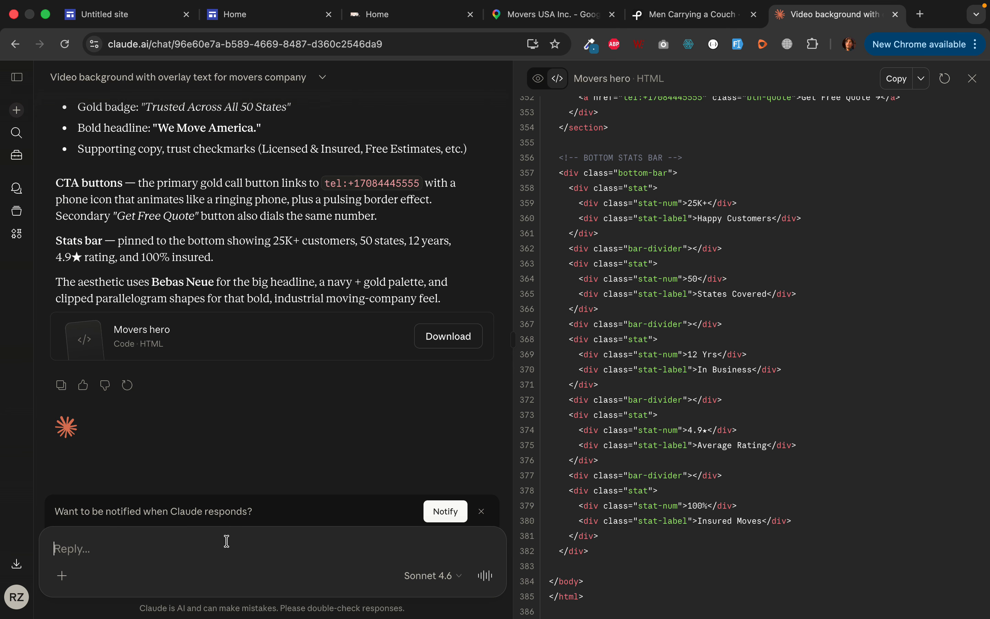
{"action": "key", "text": "cmd+v"}
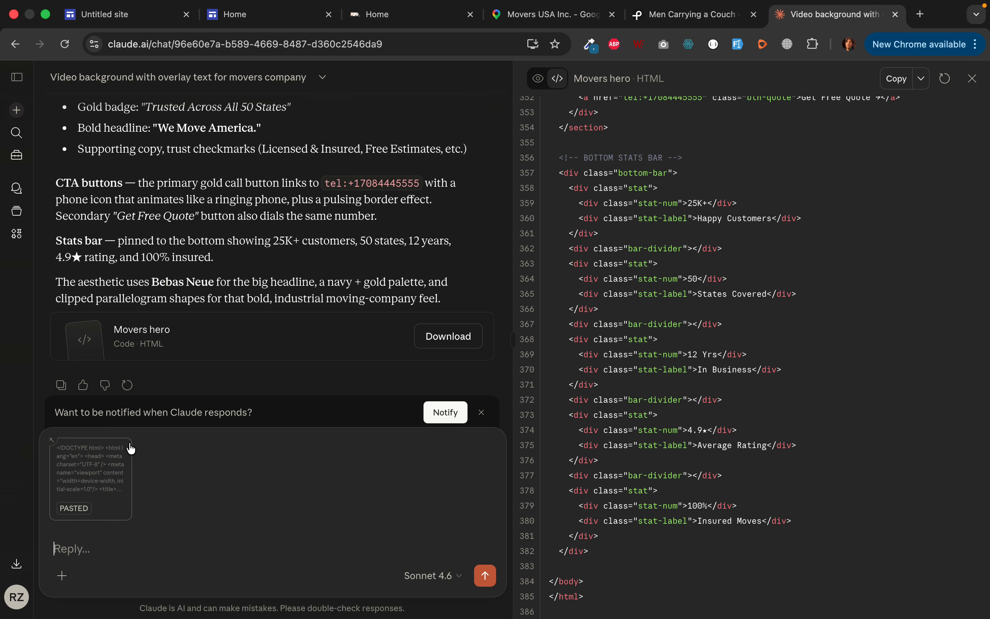
{"action": "left_click", "coordinate": [52, 439]}
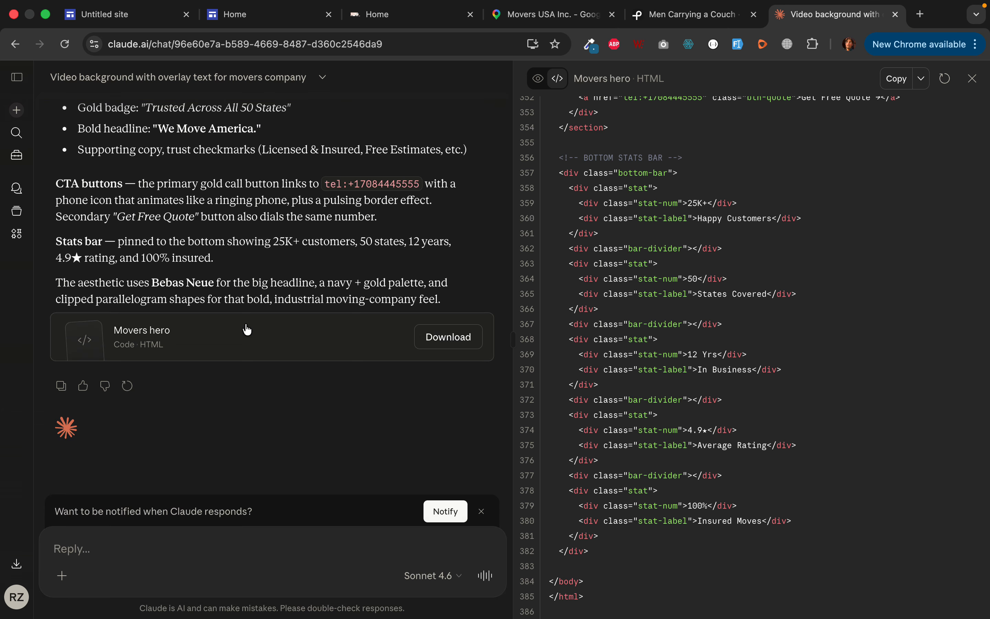
Copy the Pexels video download link from the first prompt in the conversation.
{"action": "scroll", "coordinate": [246, 322], "scroll_direction": "up", "scroll_amount": 7}
{"action": "left_click_drag", "start_coordinate": [392, 188], "coordinate": [123, 189]}
{"action": "key", "text": "super+c"}
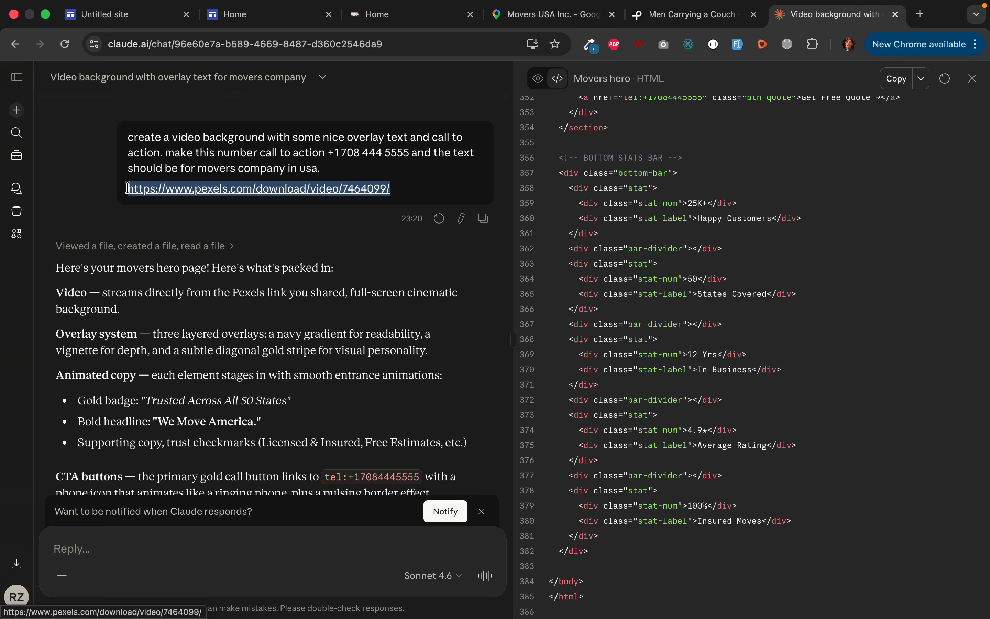
Ask Claude for a simple section using the copied Pexels video link as its background, with a call to action button and any US phone number.
{"action": "scroll", "coordinate": [290, 325], "scroll_direction": "down", "scroll_amount": 7}
{"action": "left_click", "coordinate": [159, 541]}
{"action": "type", "text": "I jus"}
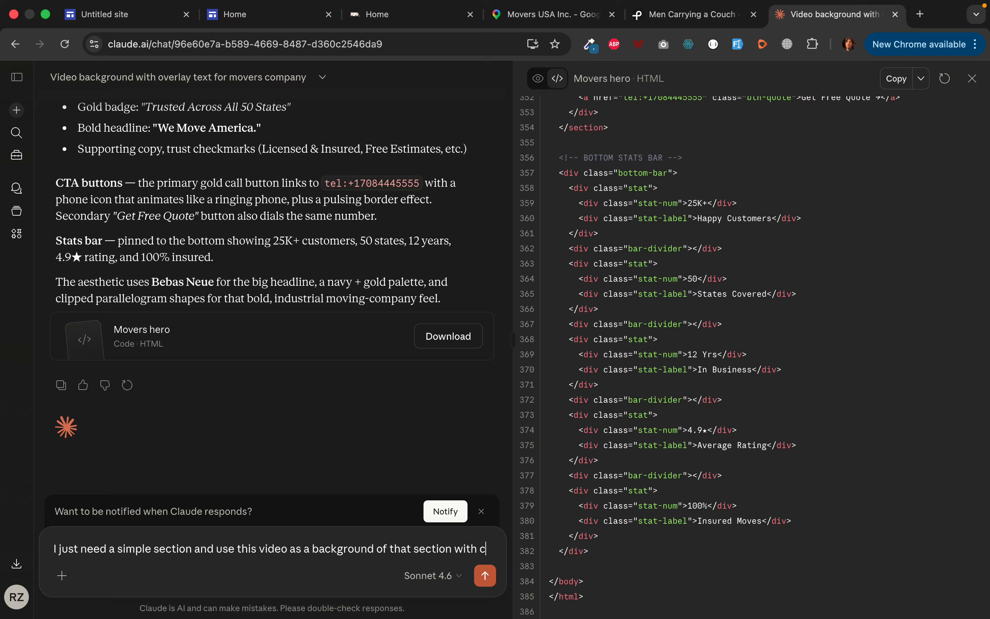
{"action": "type", "text": "all"}
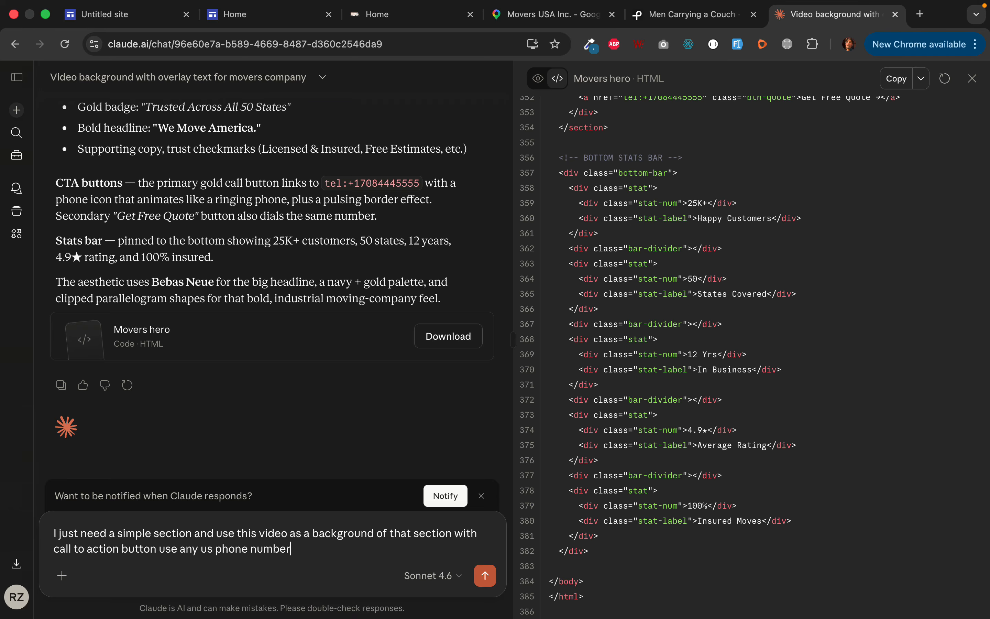
{"action": "key", "text": "shift+Return"}
{"action": "key", "text": "shift+Return"}
{"action": "key", "text": "super+v"}
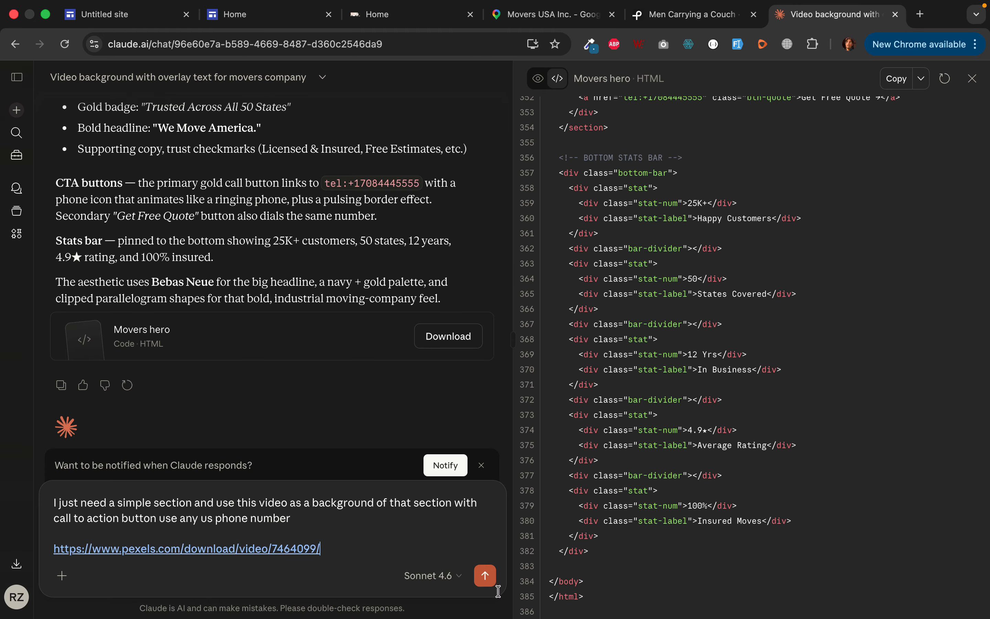
{"action": "left_click", "coordinate": [484, 575]}
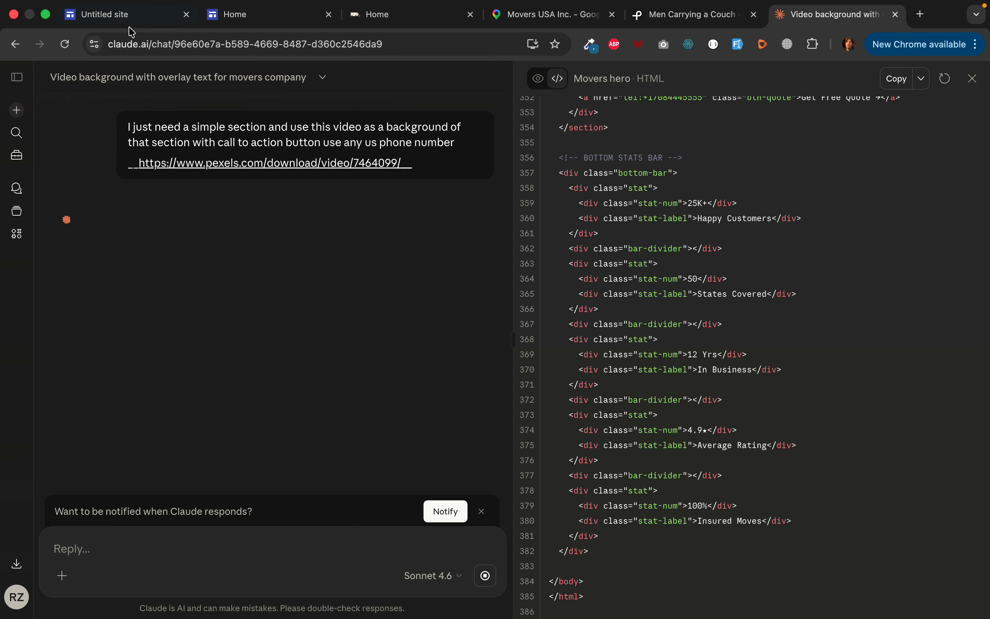
Switch to the Google Sites editor and delete the embedded Movers hero from the Home page.
{"action": "left_click", "coordinate": [146, 25]}
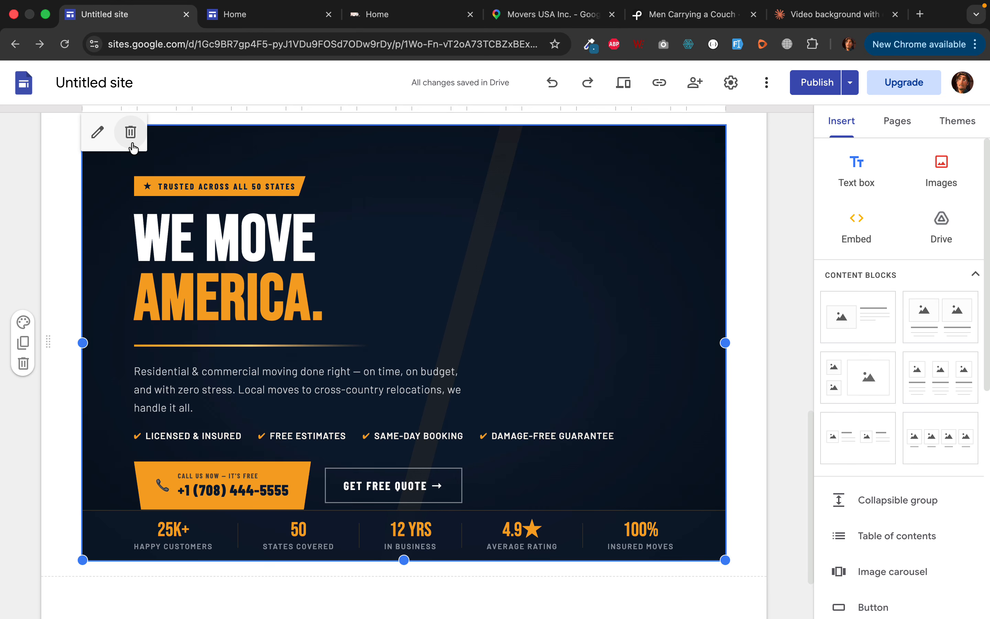
{"action": "left_click", "coordinate": [130, 131]}
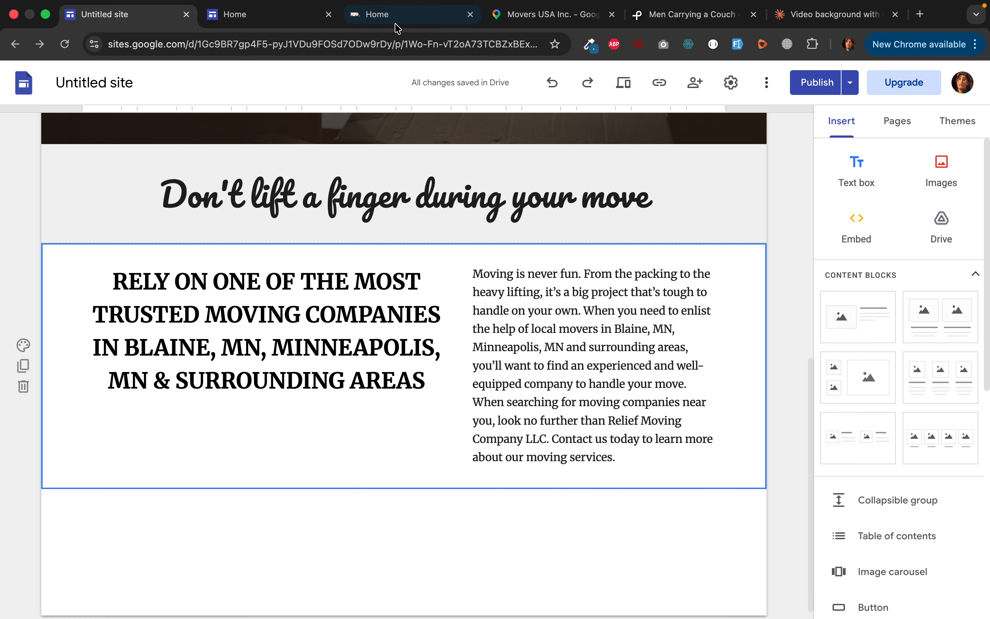
{"action": "left_click", "coordinate": [262, 15]}
{"action": "left_click", "coordinate": [104, 24]}
{"action": "left_click", "coordinate": [159, 194]}
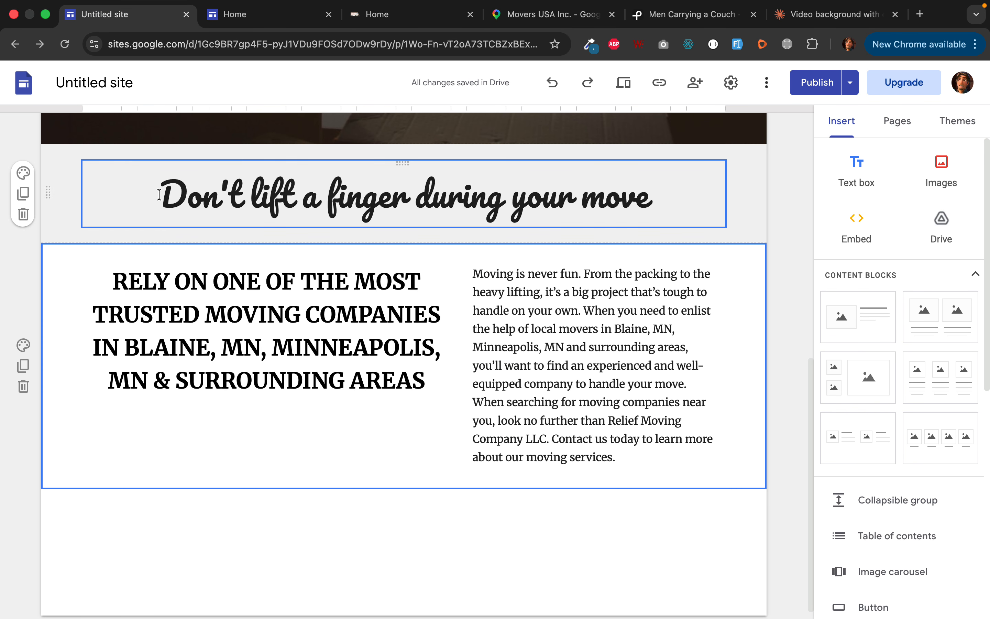
{"action": "left_click", "coordinate": [600, 342]}
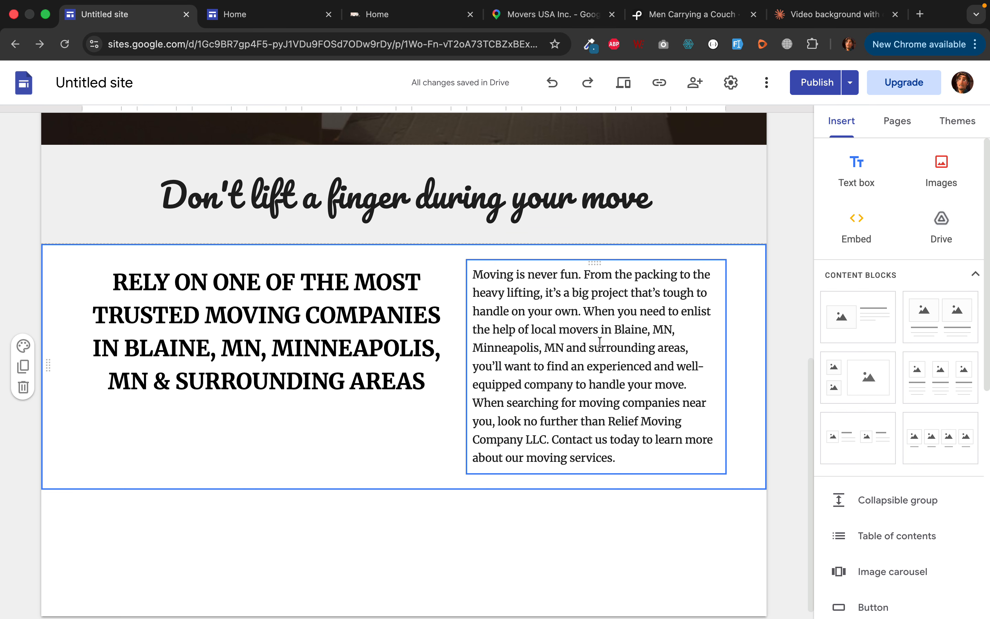
{"action": "scroll", "coordinate": [600, 342], "scroll_direction": "up", "scroll_amount": 8}
{"action": "scroll", "coordinate": [599, 342], "scroll_direction": "up", "scroll_amount": 3}
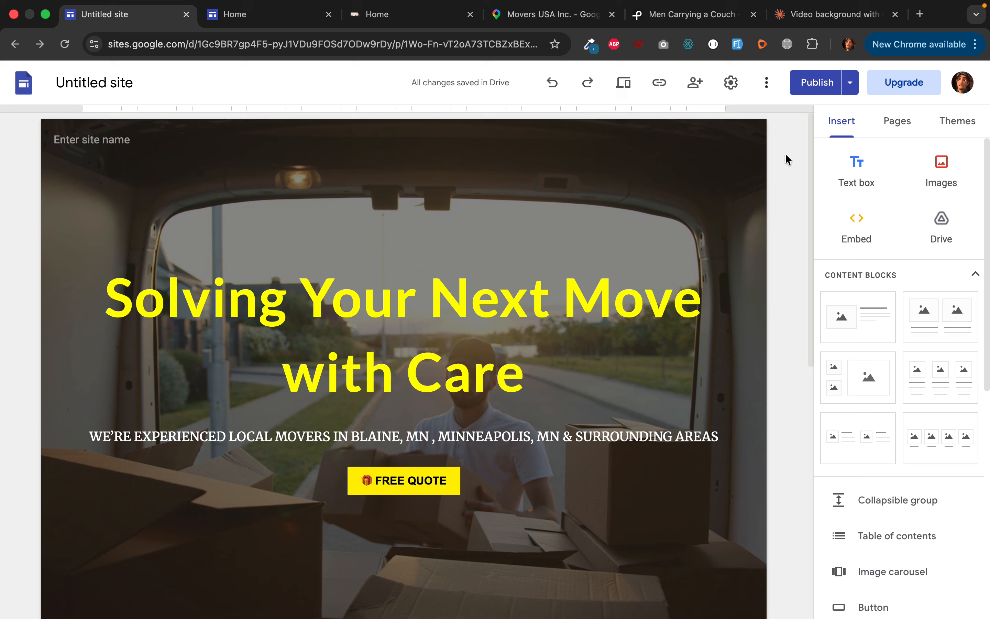
Add a new page named "Services" to the site and look over its default layout.
{"action": "left_click", "coordinate": [886, 125]}
{"action": "left_click", "coordinate": [905, 569]}
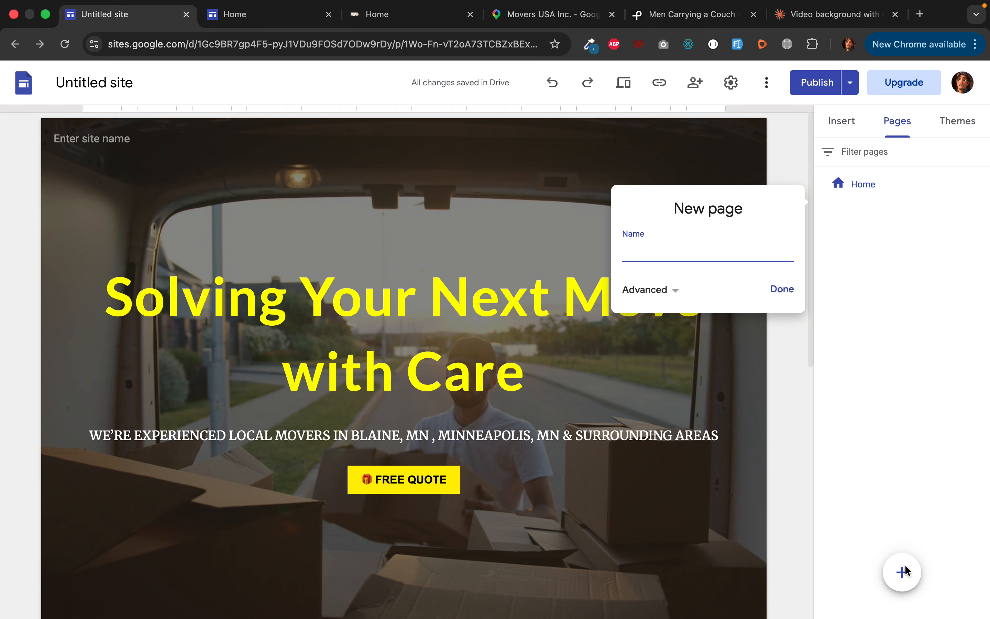
{"action": "type", "text": "Services"}
{"action": "left_click", "coordinate": [781, 291]}
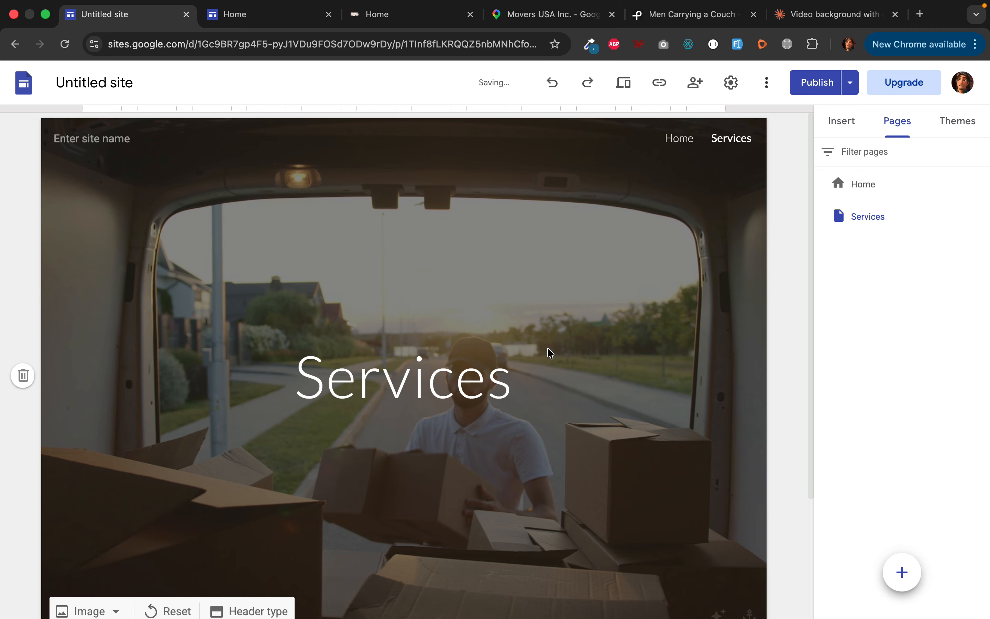
{"action": "scroll", "coordinate": [511, 357], "scroll_direction": "down", "scroll_amount": 3}
{"action": "scroll", "coordinate": [511, 357], "scroll_direction": "up", "scroll_amount": 1}
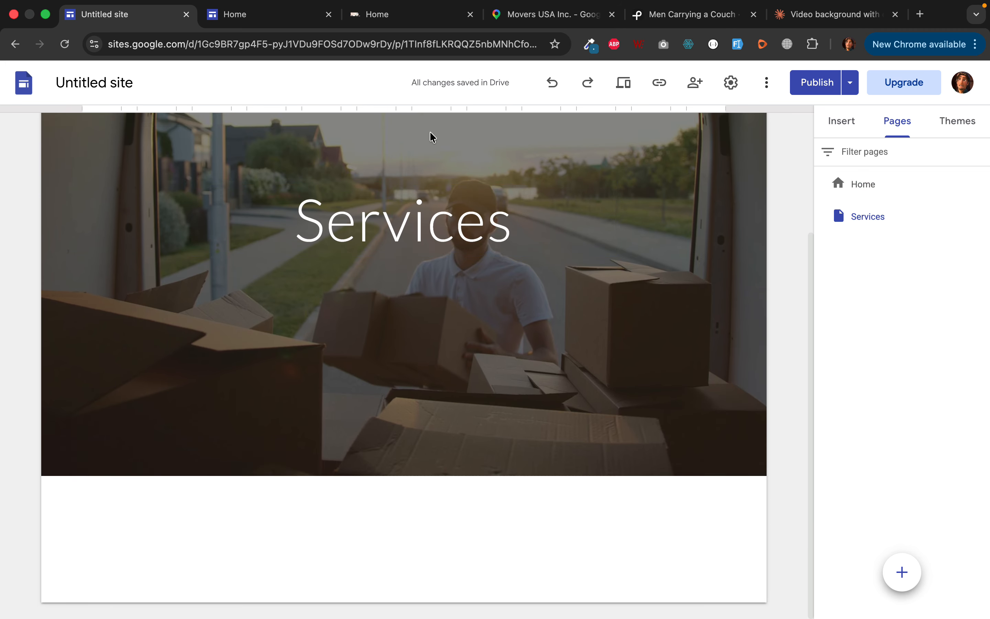
Return to the Home page and insert a content block with four captioned image placeholders below the introduction section.
{"action": "left_click", "coordinate": [873, 189]}
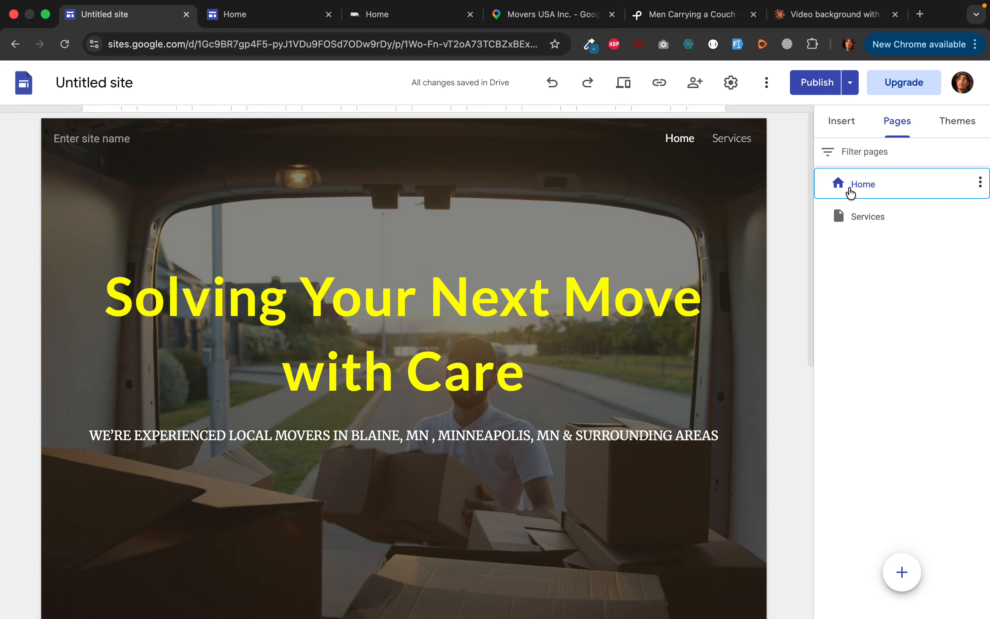
{"action": "scroll", "coordinate": [556, 450], "scroll_direction": "down", "scroll_amount": 10}
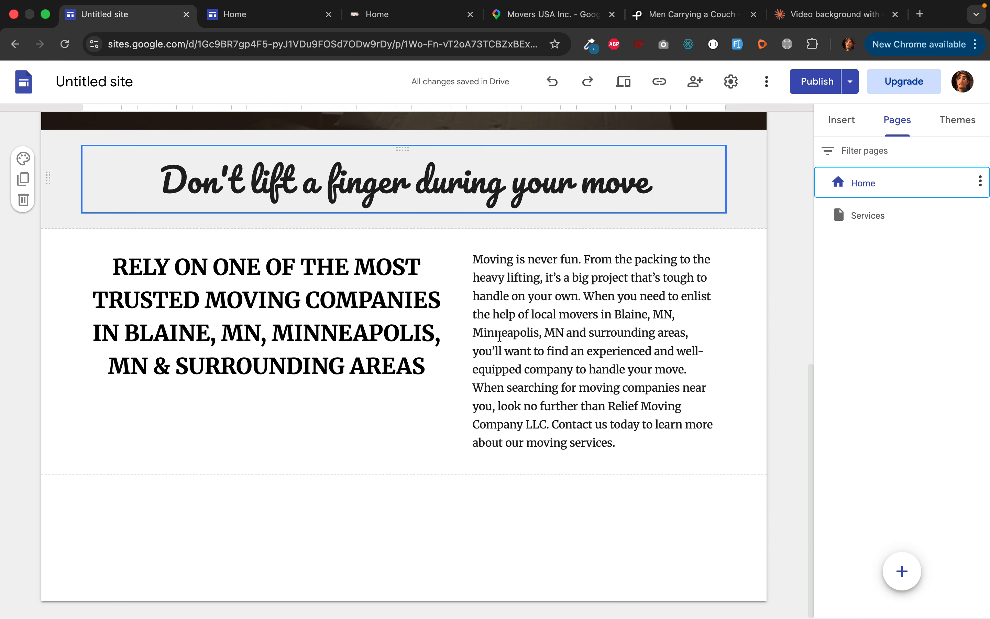
{"action": "left_click", "coordinate": [842, 121]}
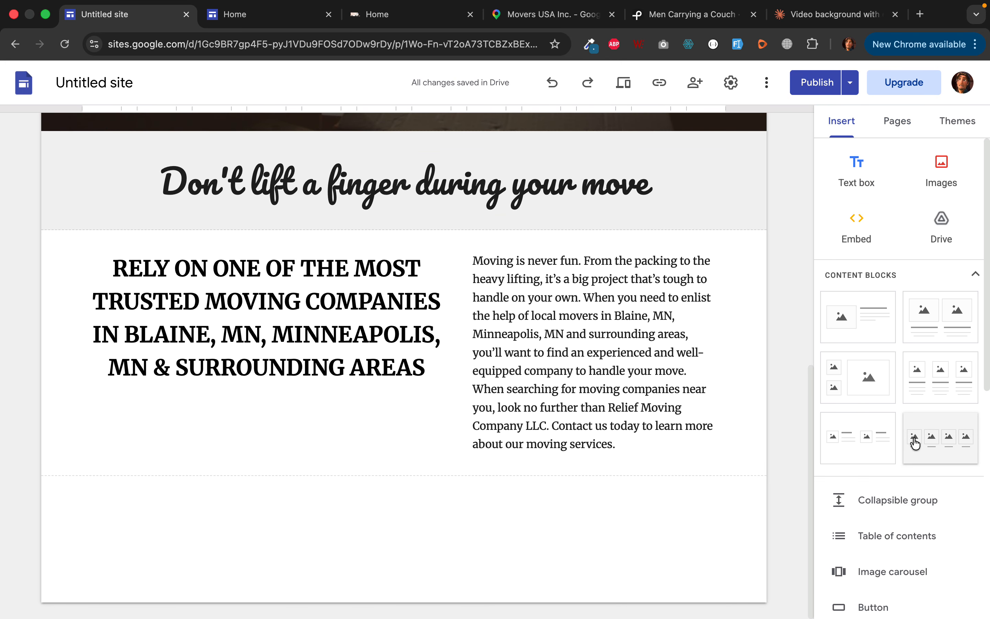
{"action": "left_click", "coordinate": [932, 447]}
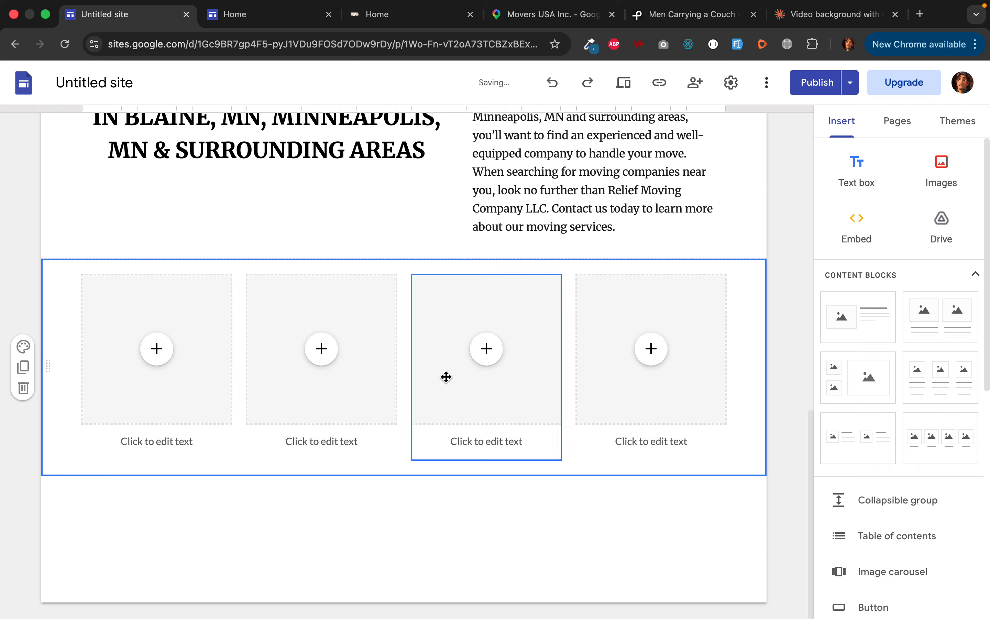
Caption the first two image placeholders "Residential" and "Commercial".
{"action": "left_click", "coordinate": [128, 441]}
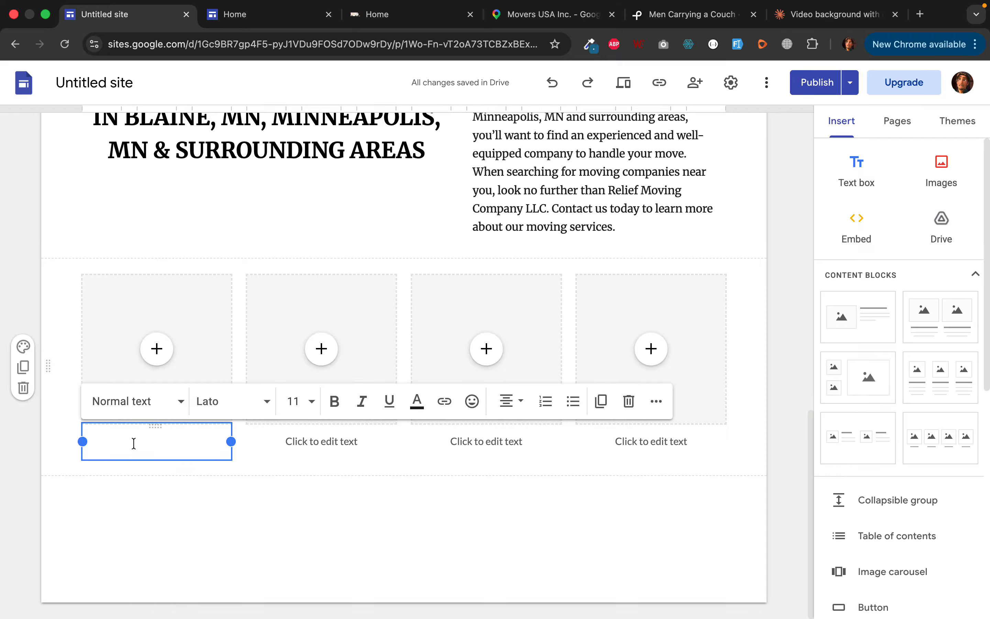
{"action": "type", "text": "Residentail"}
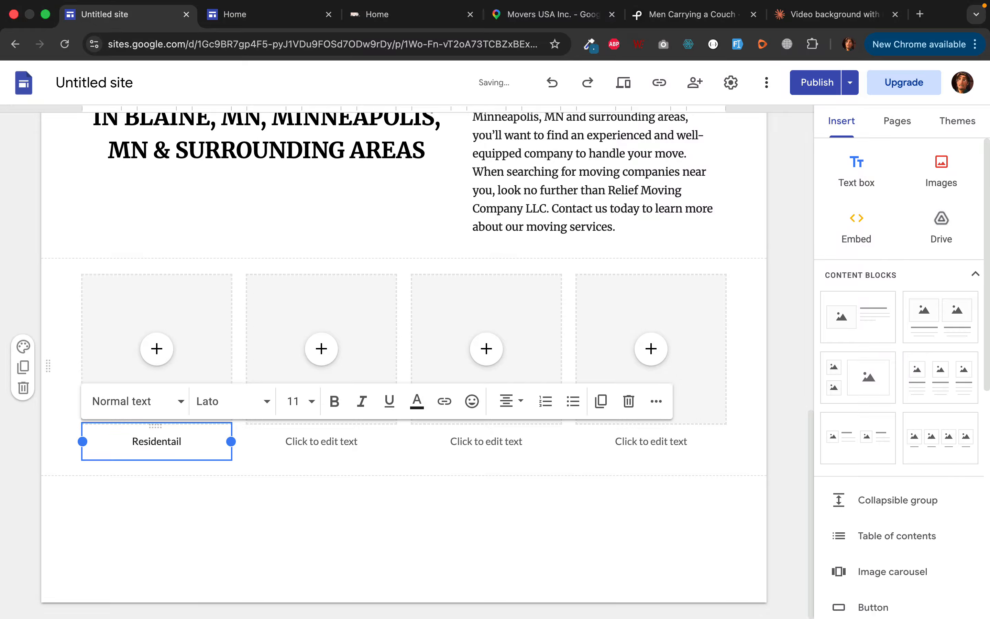
{"action": "key", "text": "BackSpace"}
{"action": "key", "text": "BackSpace"}
{"action": "key", "text": "BackSpace"}
{"action": "type", "text": "ial"}
{"action": "left_click", "coordinate": [302, 443]}
{"action": "type", "text": "Com"}
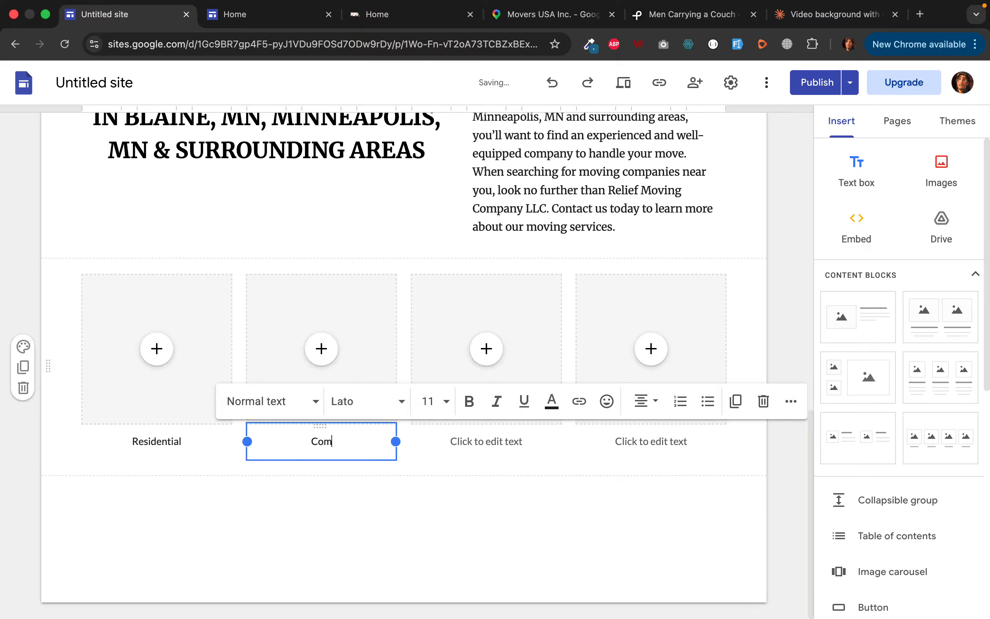
{"action": "type", "text": "mercial"}
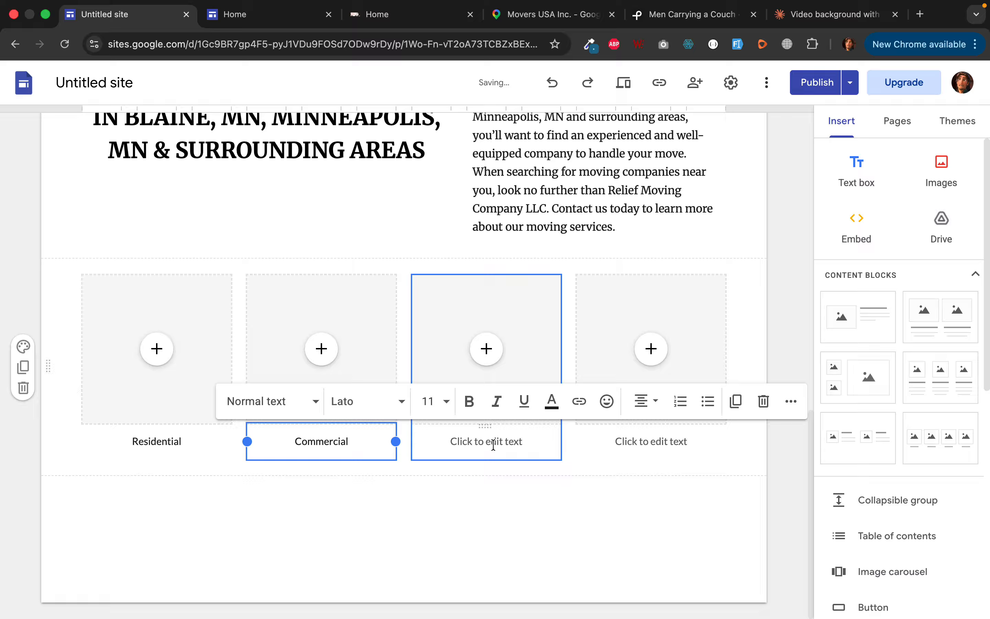
Caption the third and fourth image placeholders "Labor Only" and "One Piece".
{"action": "left_click", "coordinate": [493, 444]}
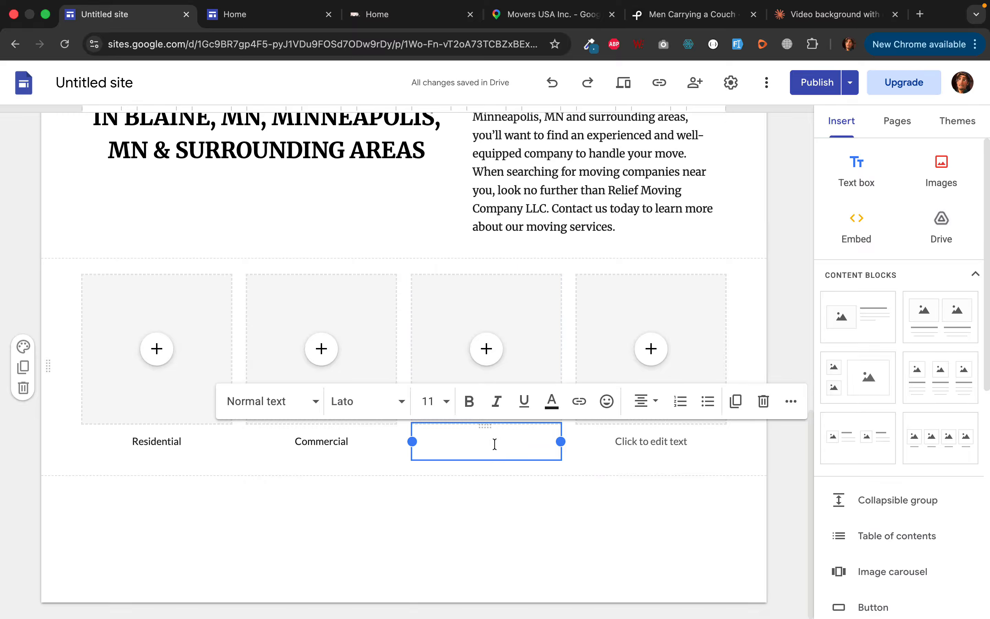
{"action": "type", "text": "Labor Only"}
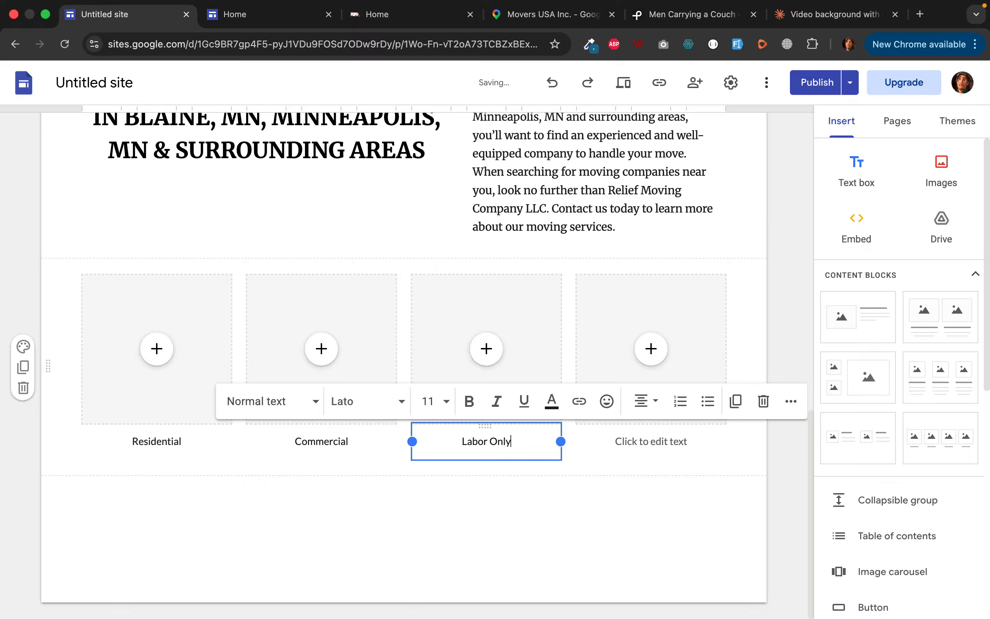
{"action": "left_click", "coordinate": [602, 444]}
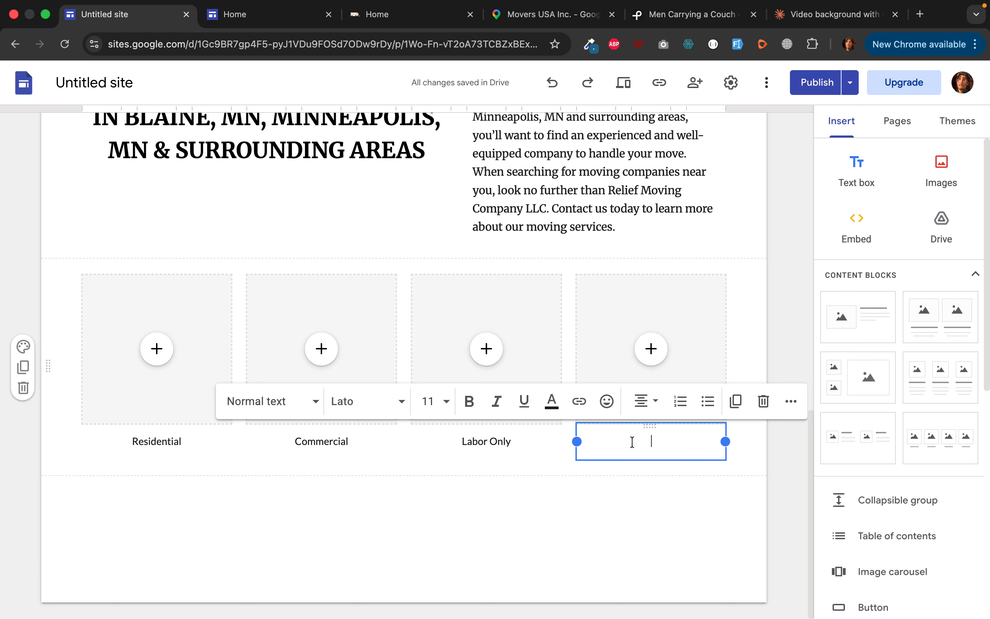
{"action": "type", "text": "ON"}
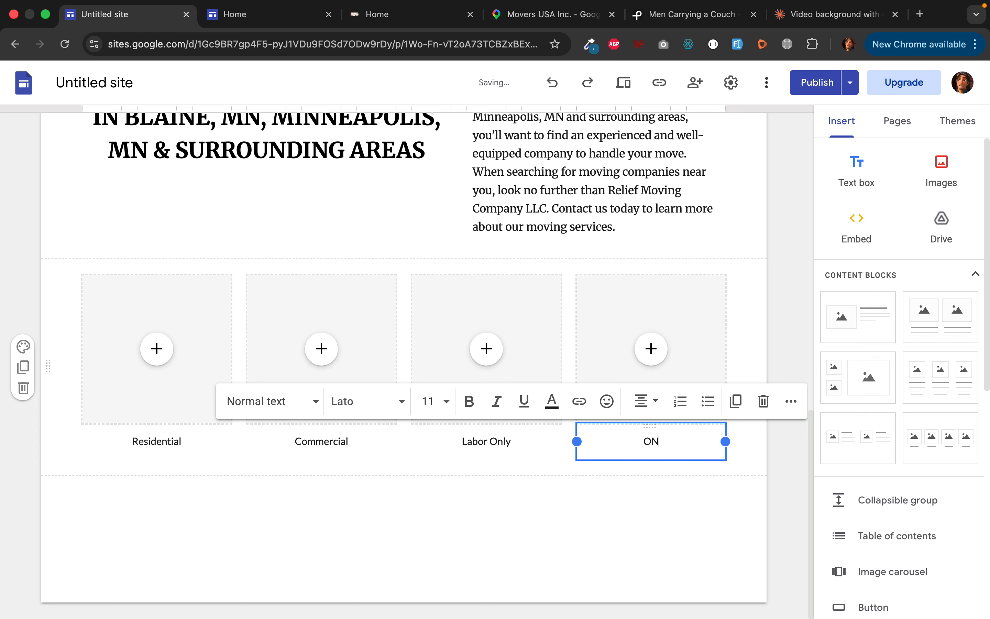
{"action": "type", "text": "e Piece"}
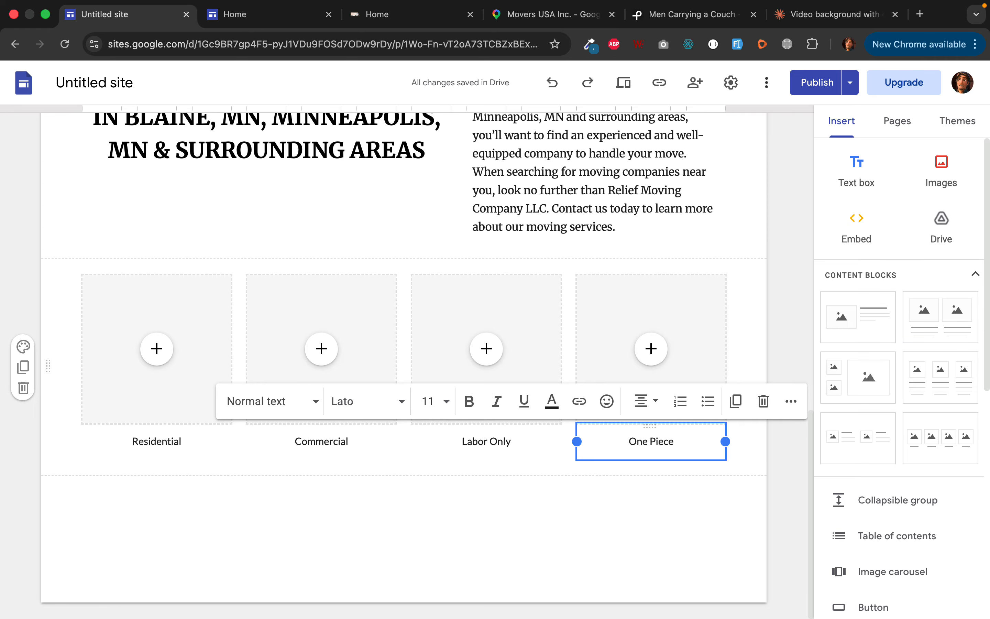
Upload residential-movers.jpg from the movers google site folder into the Residential image placeholder.
{"action": "left_click", "coordinate": [157, 349]}
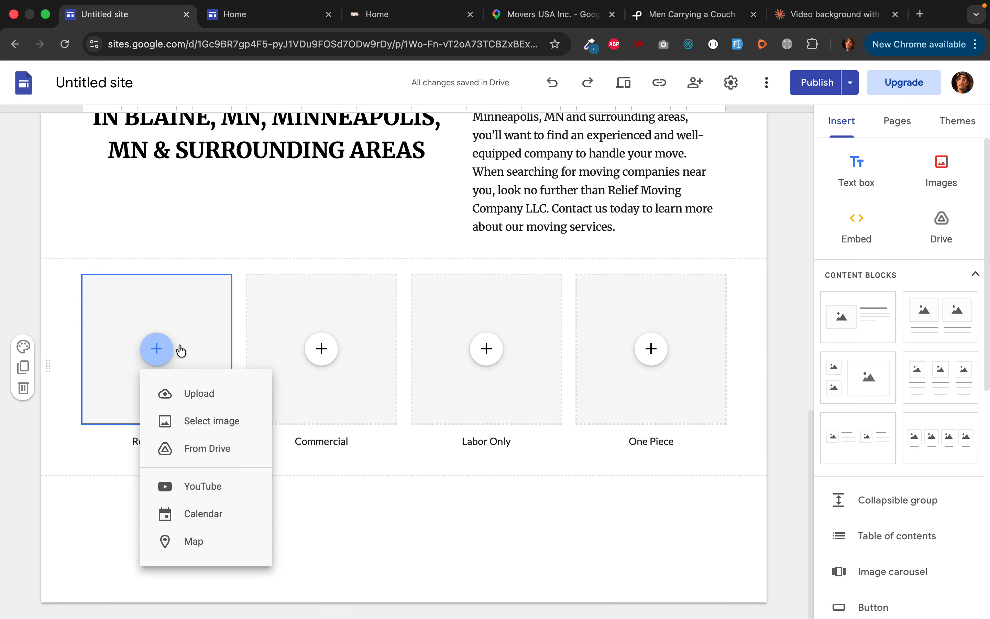
{"action": "left_click", "coordinate": [199, 399]}
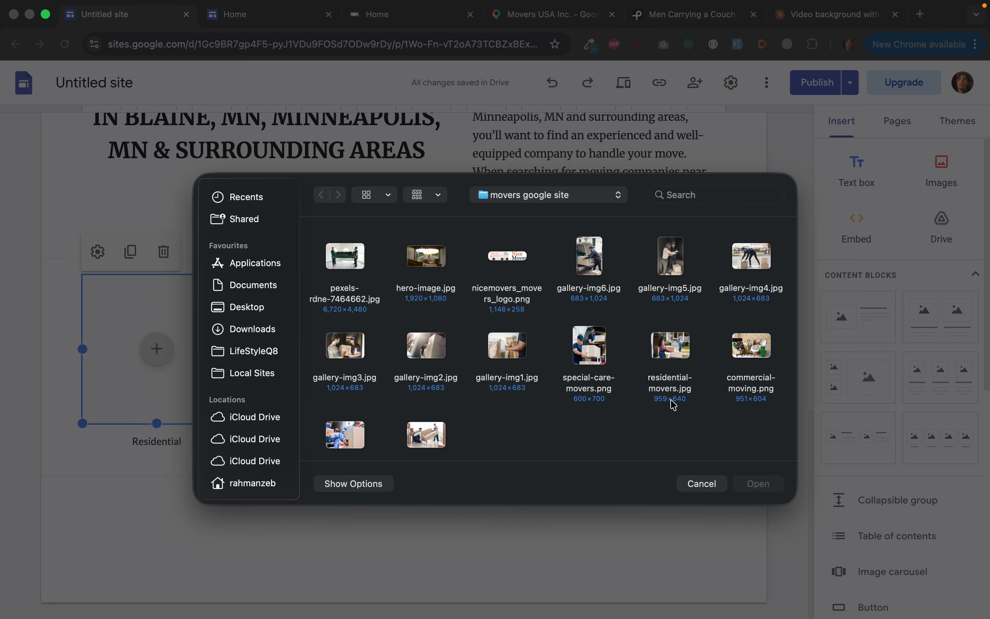
{"action": "scroll", "coordinate": [600, 380], "scroll_direction": "down", "scroll_amount": 2}
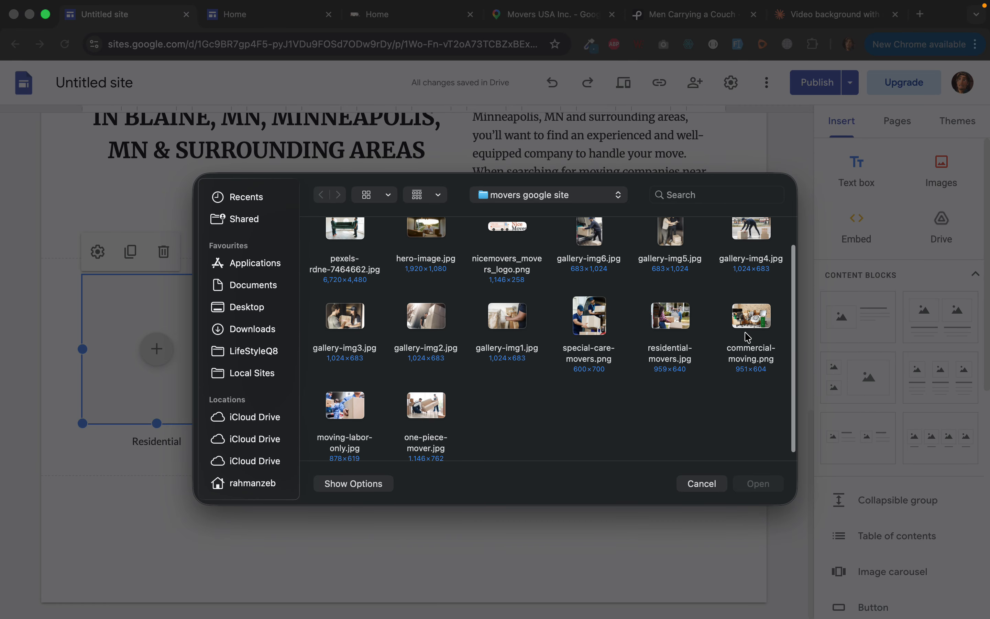
{"action": "double_click", "coordinate": [680, 331]}
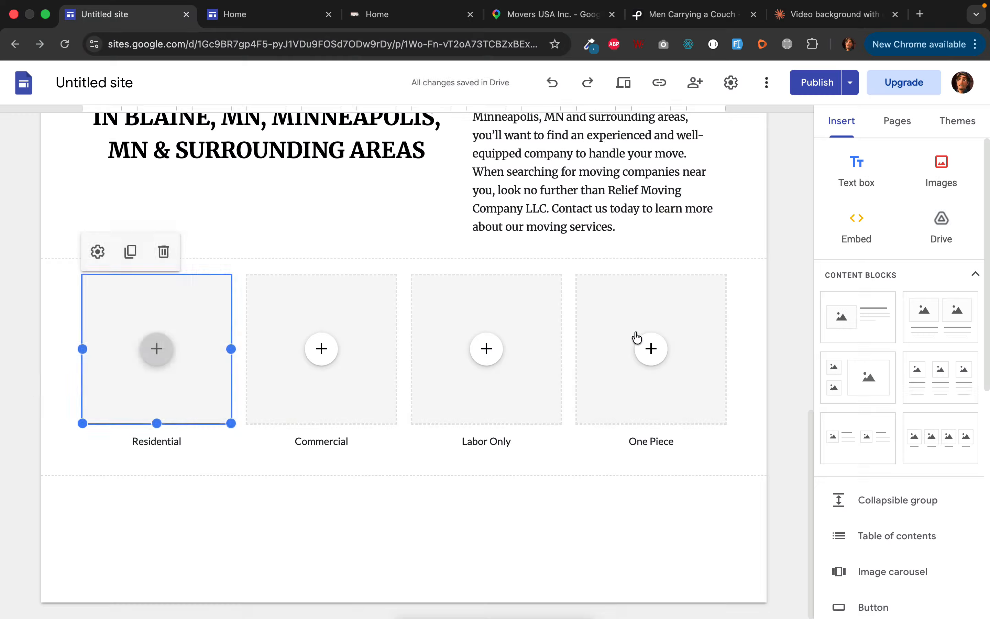
Upload commercial-moving.png from the movers google site folder into the Commercial image placeholder.
{"action": "left_click", "coordinate": [321, 349]}
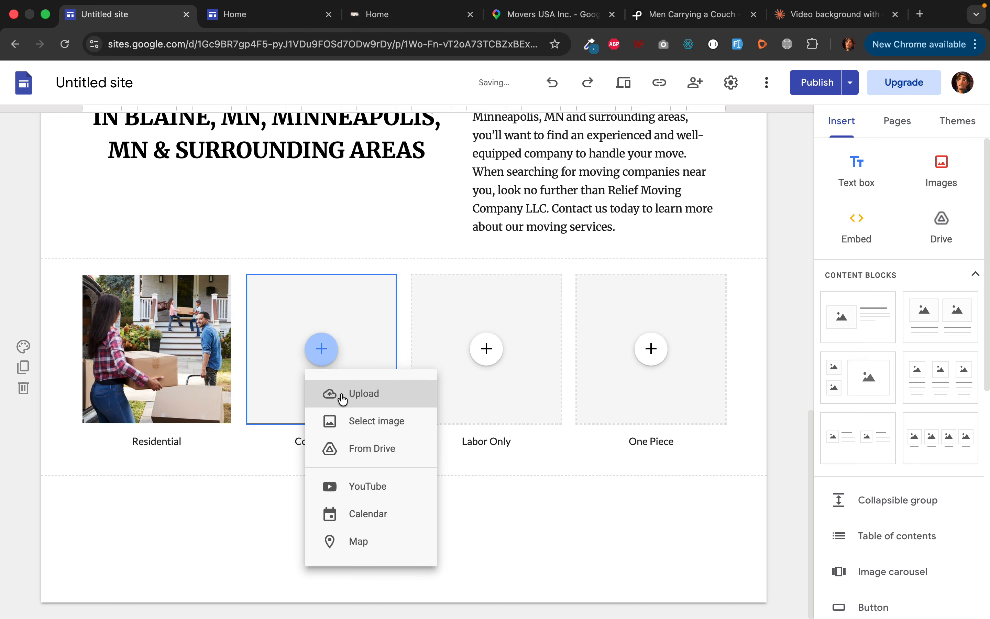
{"action": "left_click", "coordinate": [343, 393]}
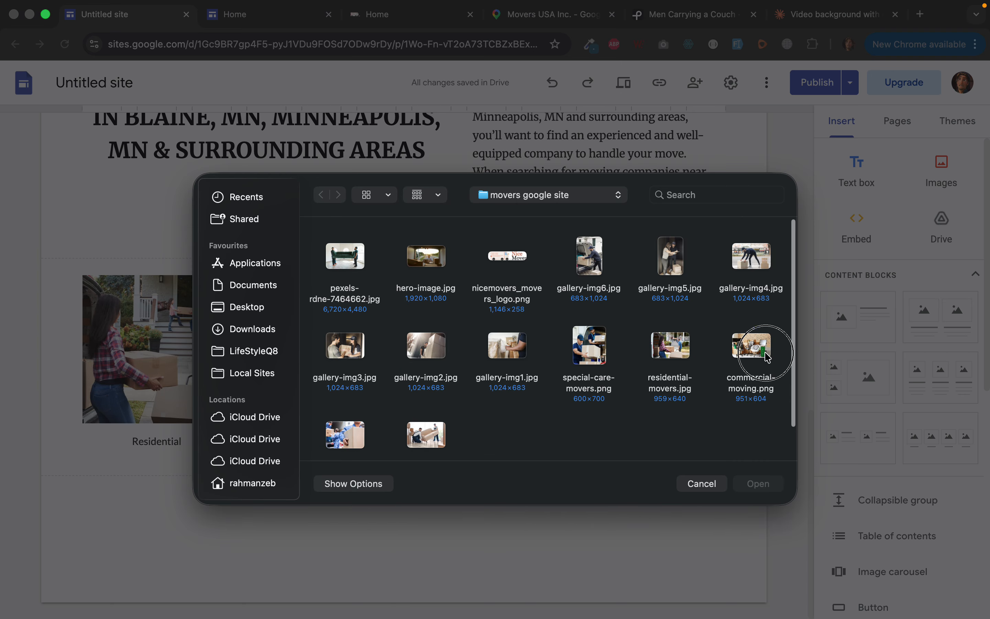
{"action": "double_click", "coordinate": [755, 348]}
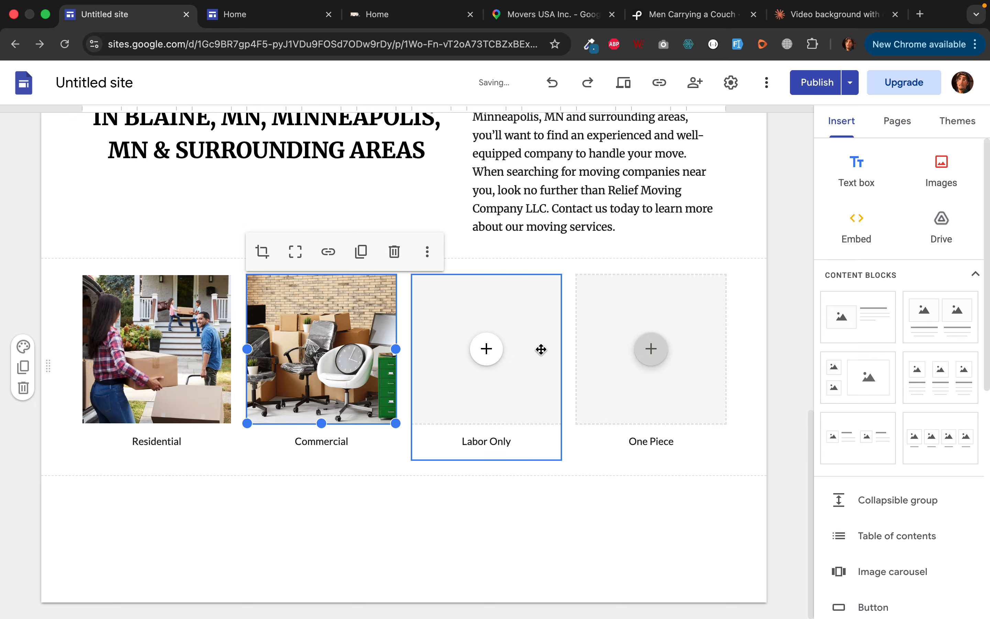
Upload moving-labor-only.jpg from the movers google site folder into the Labor Only image placeholder.
{"action": "left_click", "coordinate": [497, 348]}
{"action": "left_click", "coordinate": [514, 392]}
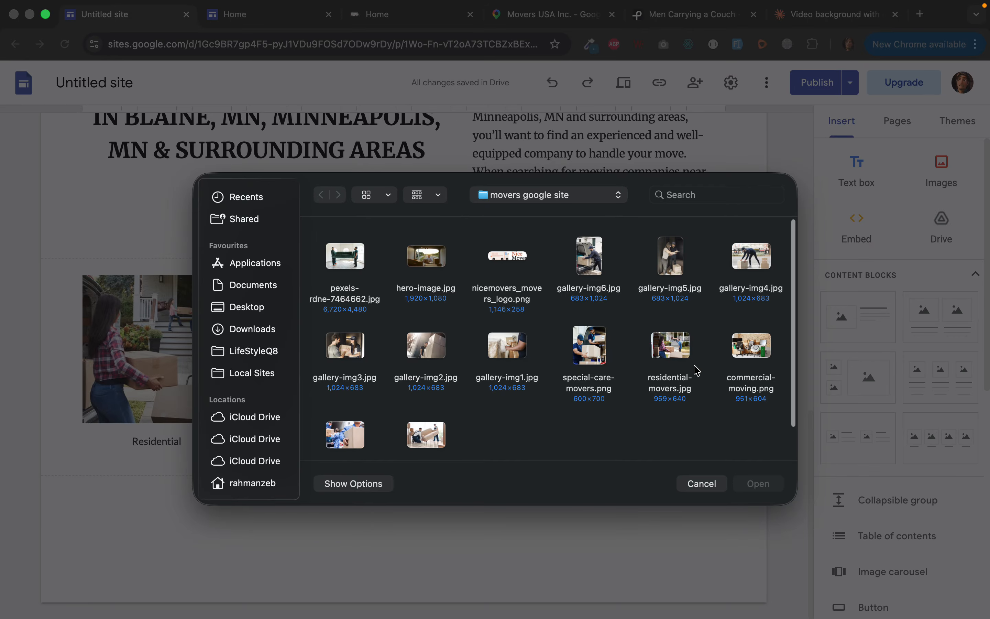
{"action": "scroll", "coordinate": [366, 419], "scroll_direction": "down", "scroll_amount": 3}
{"action": "double_click", "coordinate": [344, 399]}
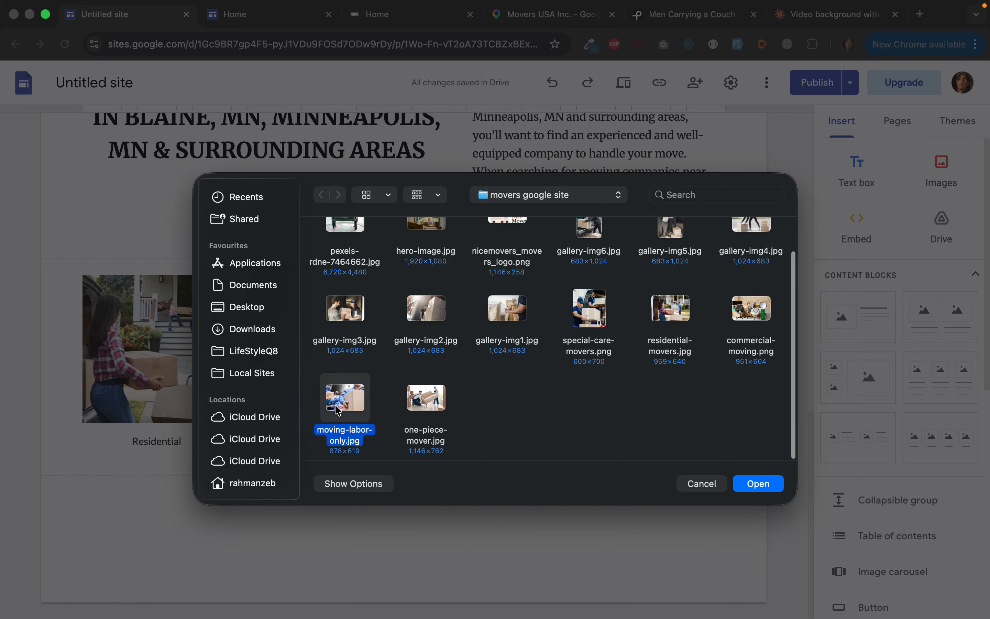
Upload one-piece-mover.jpg from the movers google site folder into the One Piece image placeholder.
{"action": "left_click", "coordinate": [651, 349]}
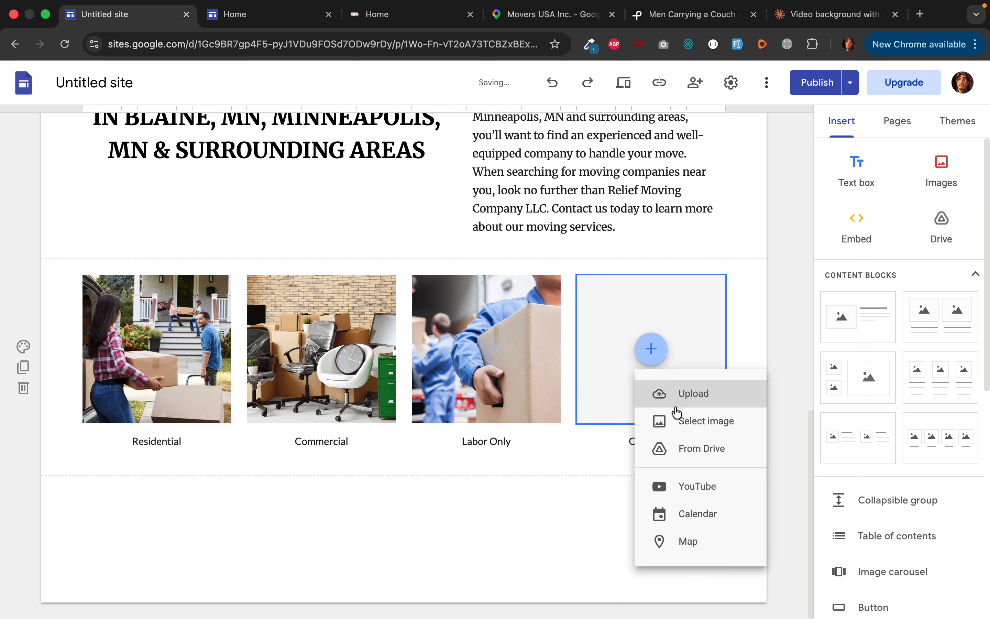
{"action": "left_click", "coordinate": [686, 396]}
{"action": "scroll", "coordinate": [450, 348], "scroll_direction": "down", "scroll_amount": 2}
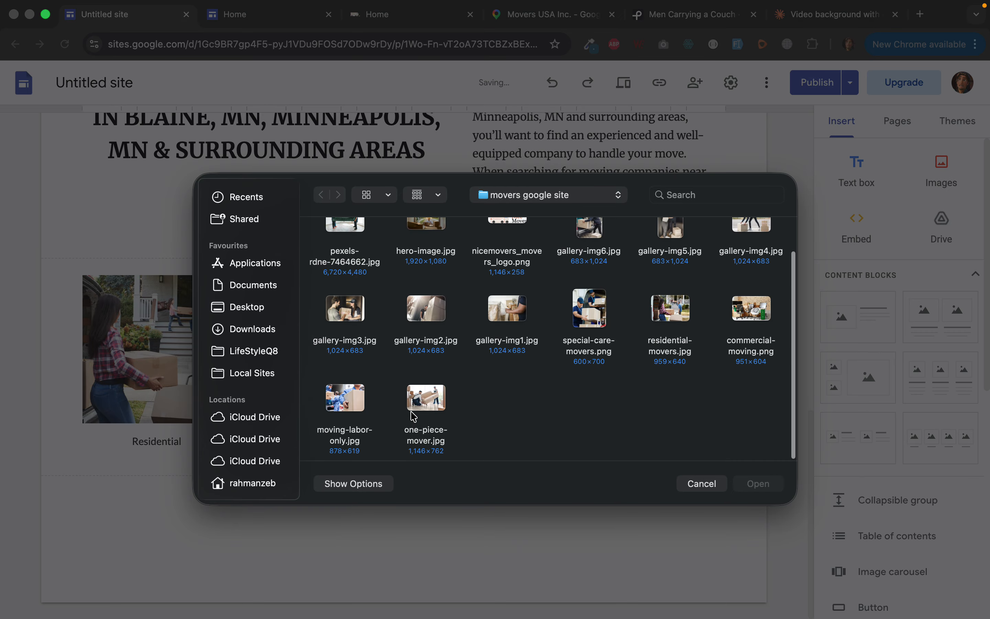
{"action": "left_click", "coordinate": [426, 399]}
{"action": "double_click", "coordinate": [426, 399]}
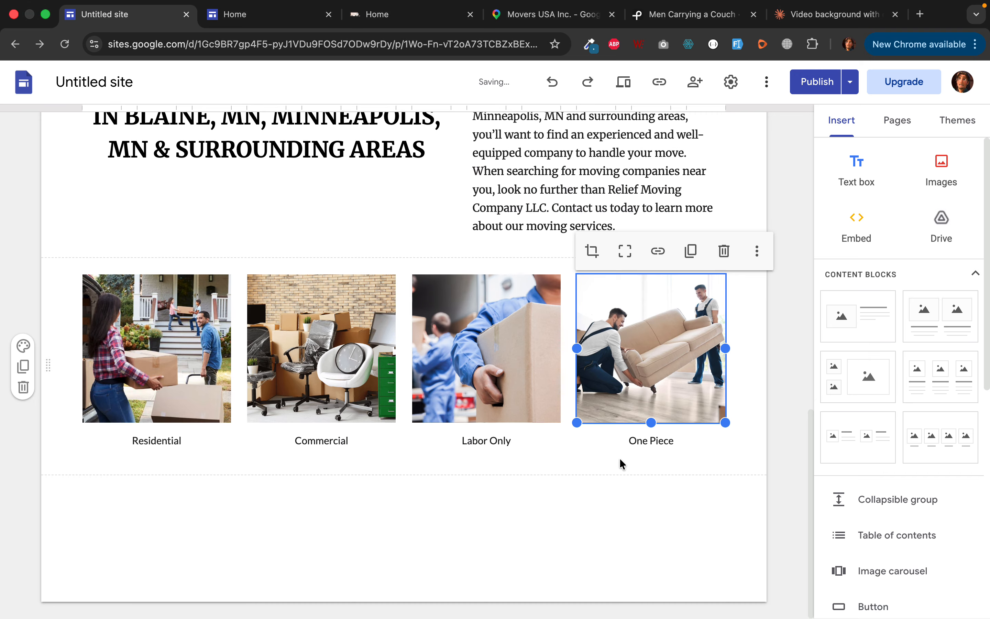
Insert a text box section reading "Our Services" and place it directly above the four service images.
{"action": "scroll", "coordinate": [466, 301], "scroll_direction": "up", "scroll_amount": 1}
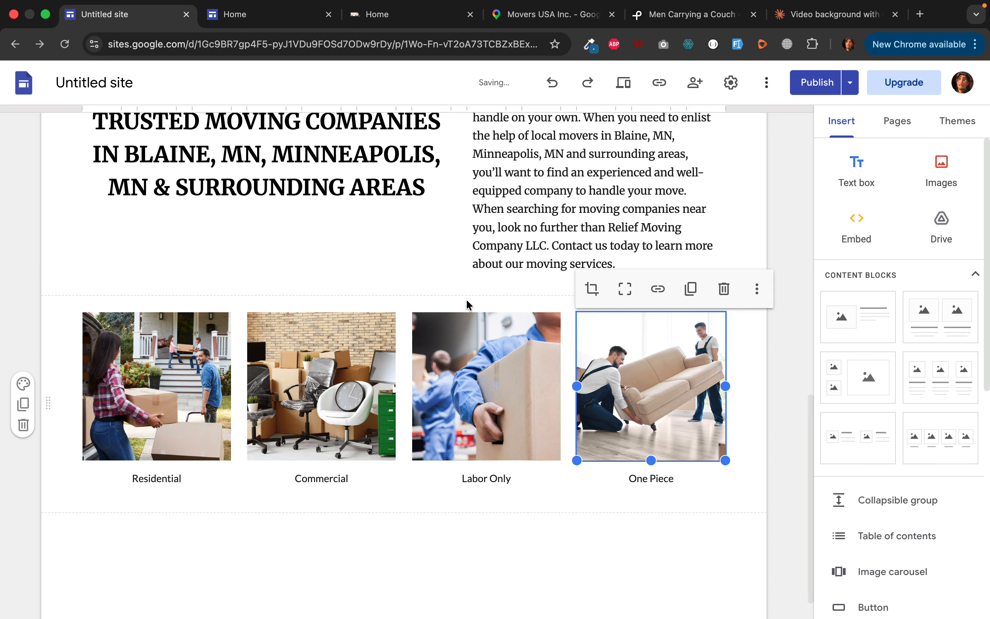
{"action": "scroll", "coordinate": [439, 366], "scroll_direction": "down", "scroll_amount": 2}
{"action": "scroll", "coordinate": [251, 281], "scroll_direction": "up", "scroll_amount": 1}
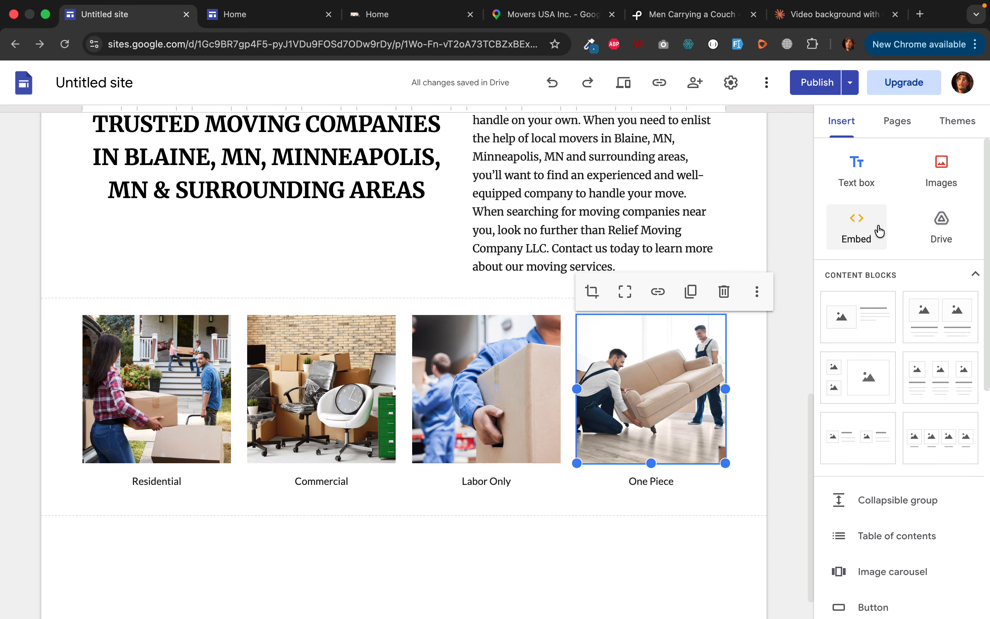
{"action": "left_click", "coordinate": [862, 183]}
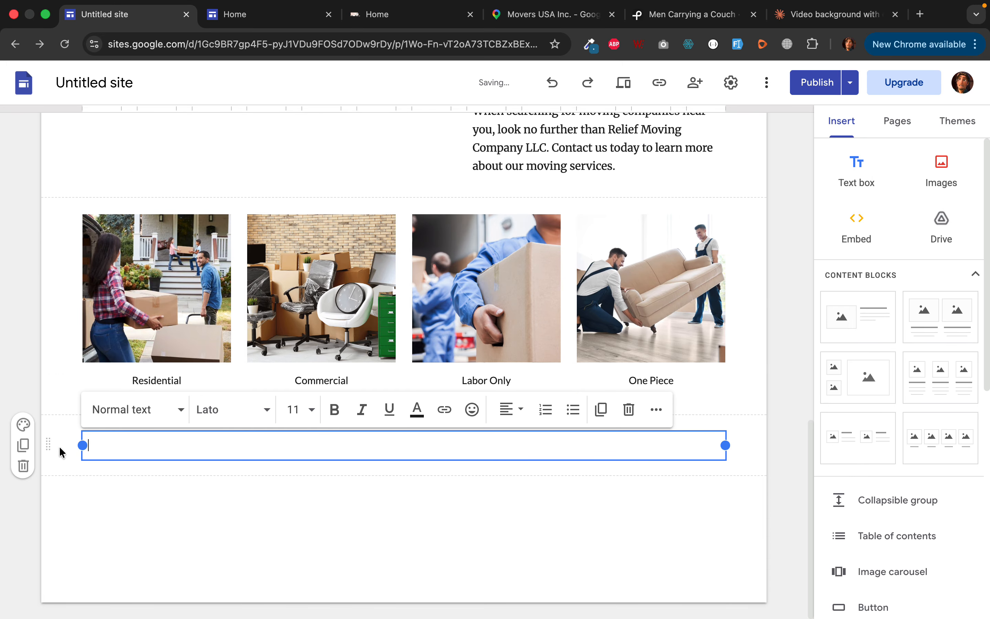
{"action": "left_click_drag", "start_coordinate": [48, 445], "coordinate": [123, 220]}
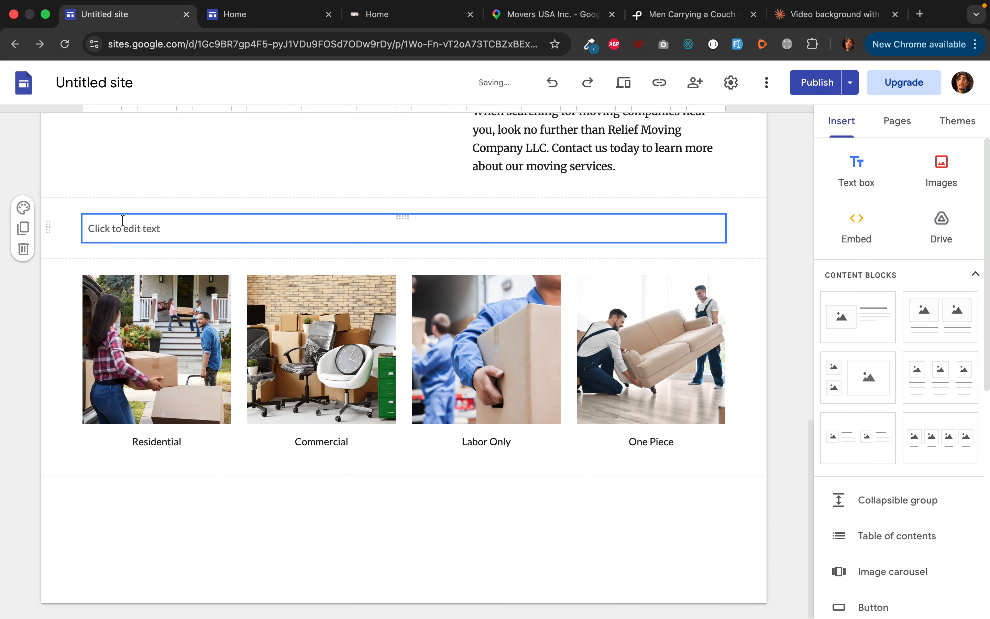
{"action": "left_click", "coordinate": [342, 234]}
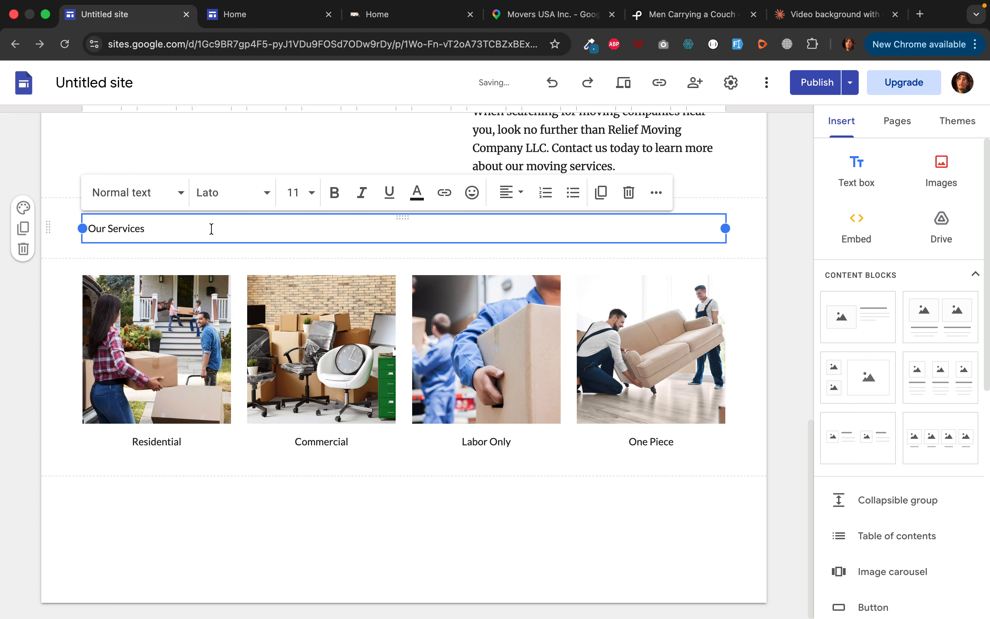
Center the "Our Services" text and format it as a Heading with font size 24.
{"action": "triple_click", "coordinate": [201, 228]}
{"action": "left_click", "coordinate": [509, 196]}
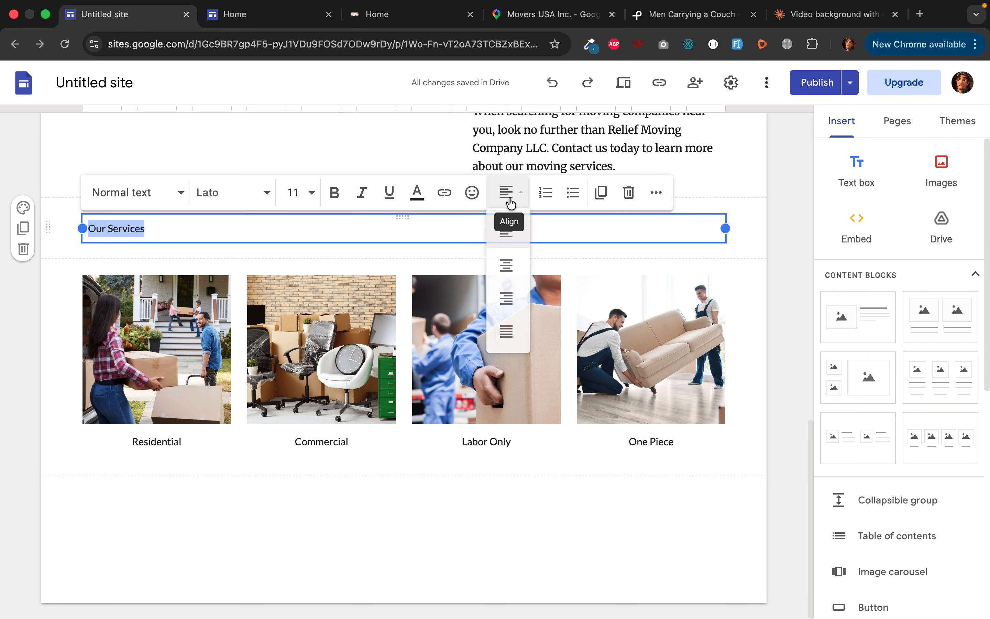
{"action": "left_click", "coordinate": [507, 265]}
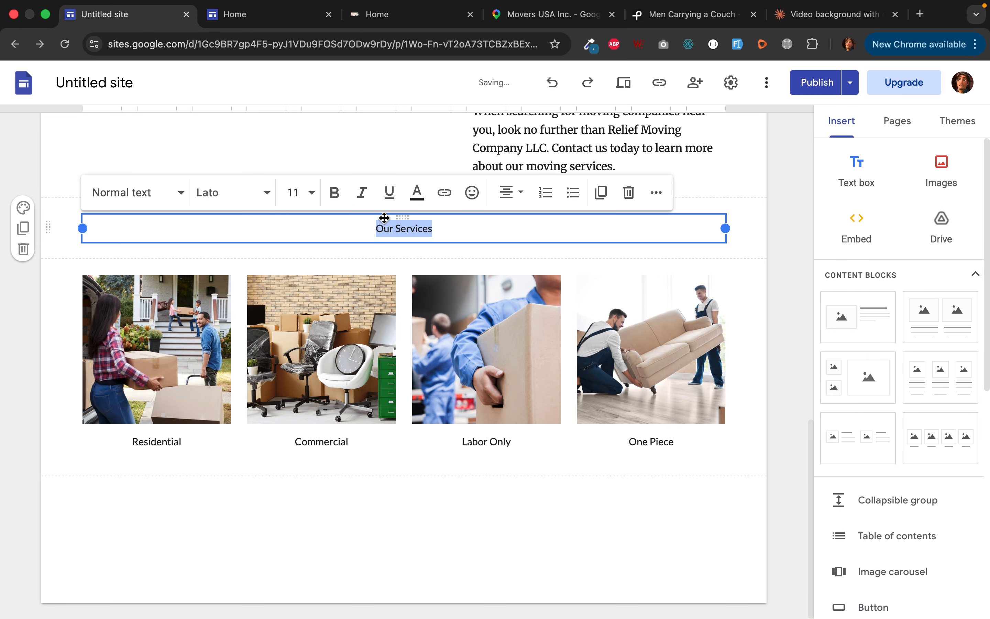
{"action": "left_click", "coordinate": [168, 198]}
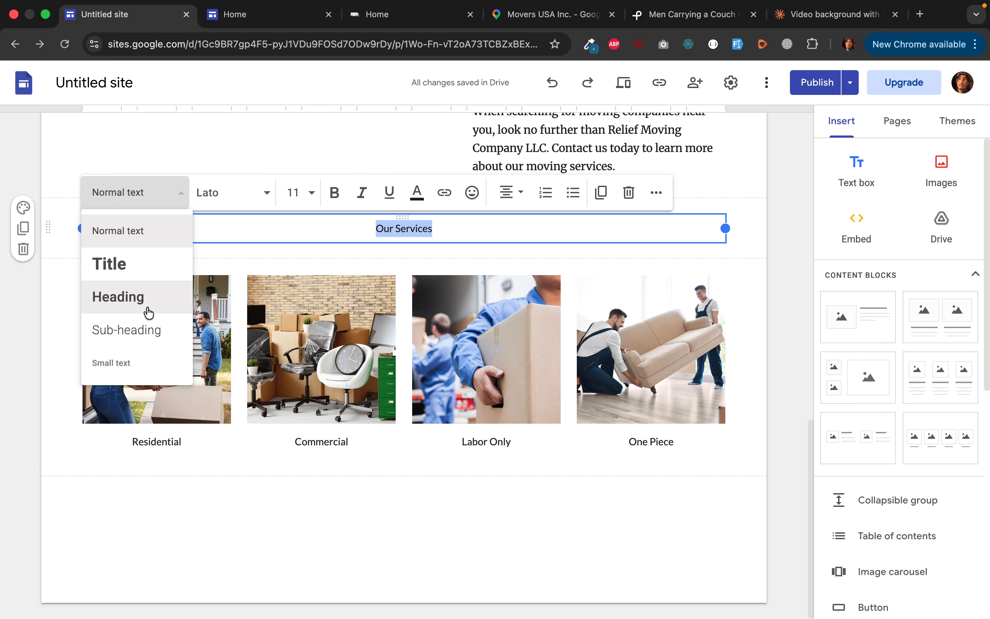
{"action": "left_click", "coordinate": [148, 312]}
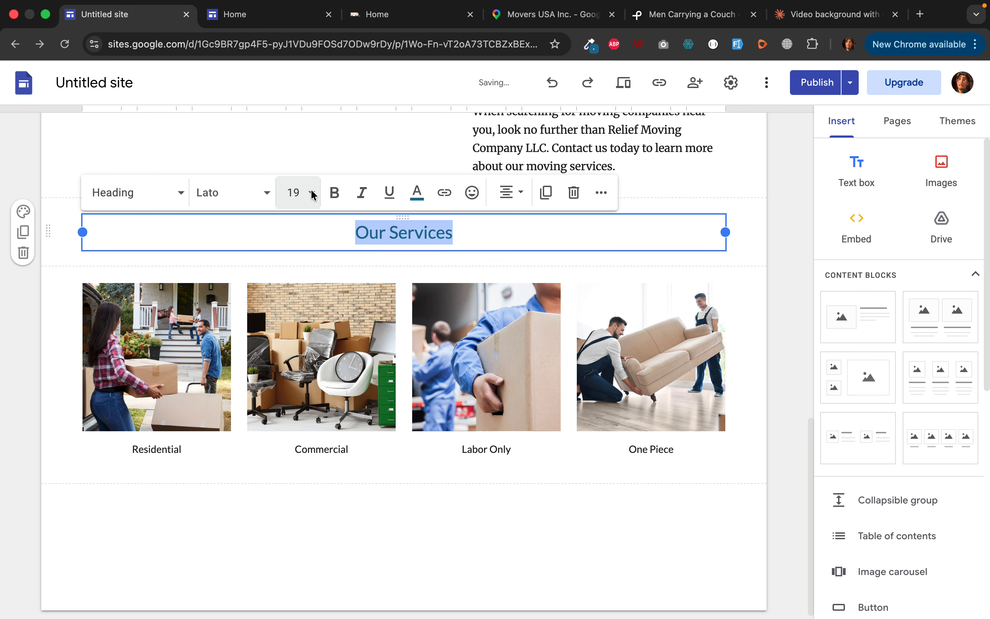
{"action": "left_click", "coordinate": [312, 194]}
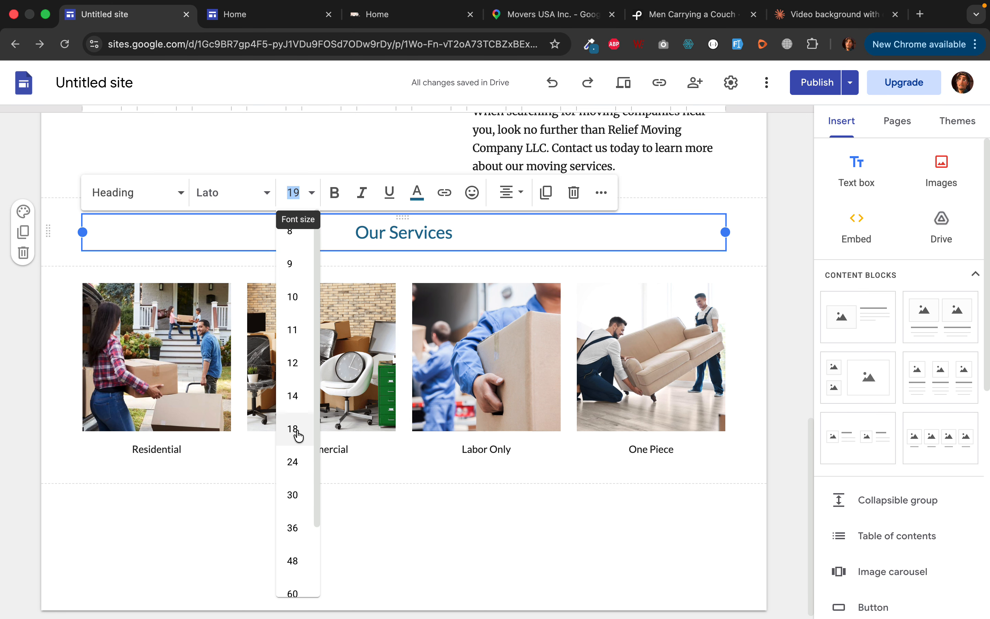
{"action": "left_click", "coordinate": [293, 462]}
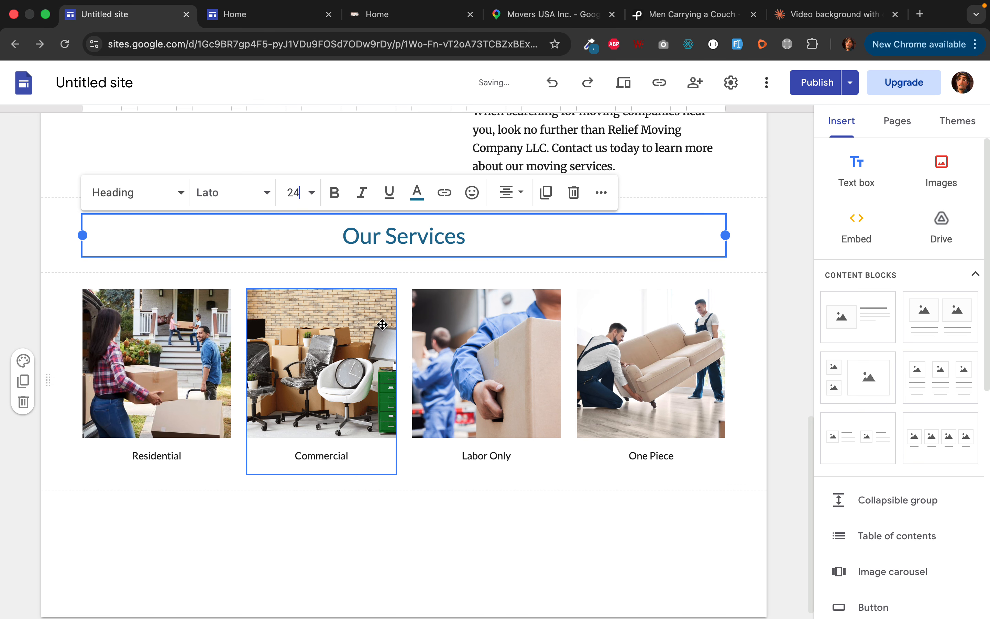
Set the "Our Services" heading's font to Merriweather Bold.
{"action": "triple_click", "coordinate": [404, 240]}
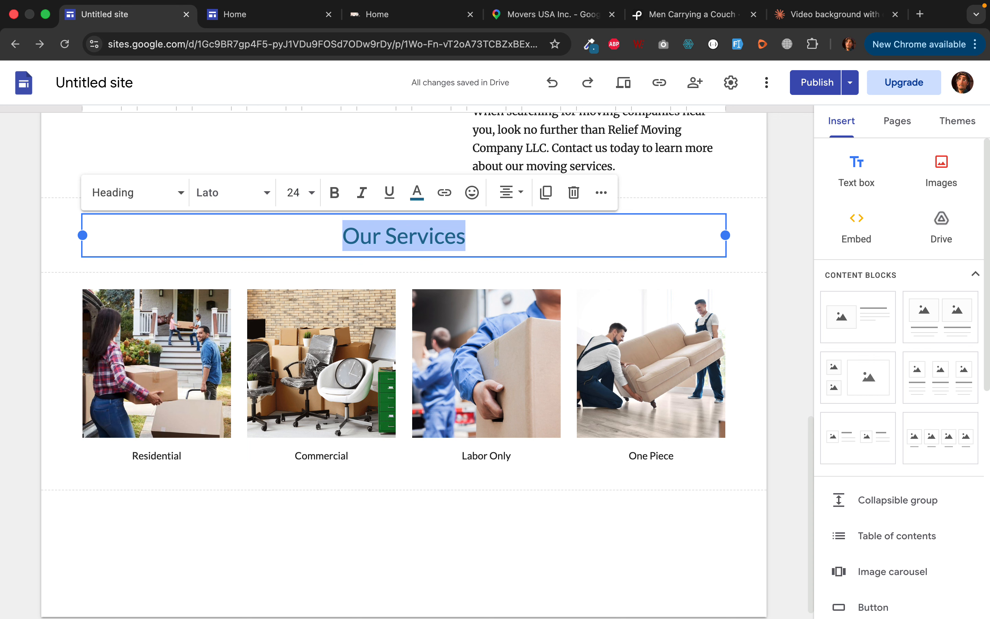
{"action": "left_click", "coordinate": [254, 194]}
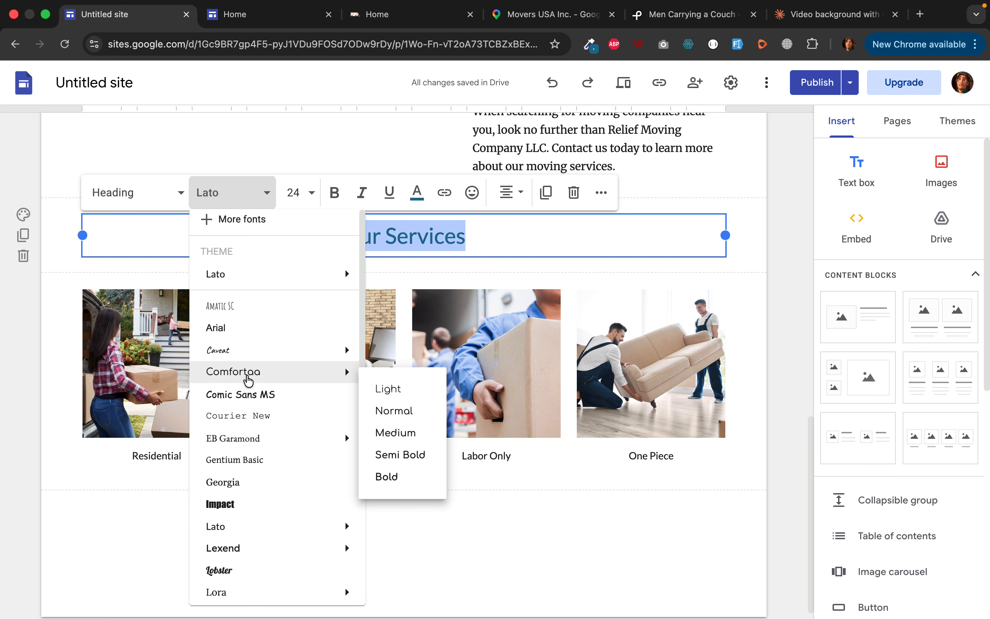
{"action": "scroll", "coordinate": [245, 376], "scroll_direction": "down", "scroll_amount": 5}
{"action": "mouse_move", "coordinate": [247, 368]}
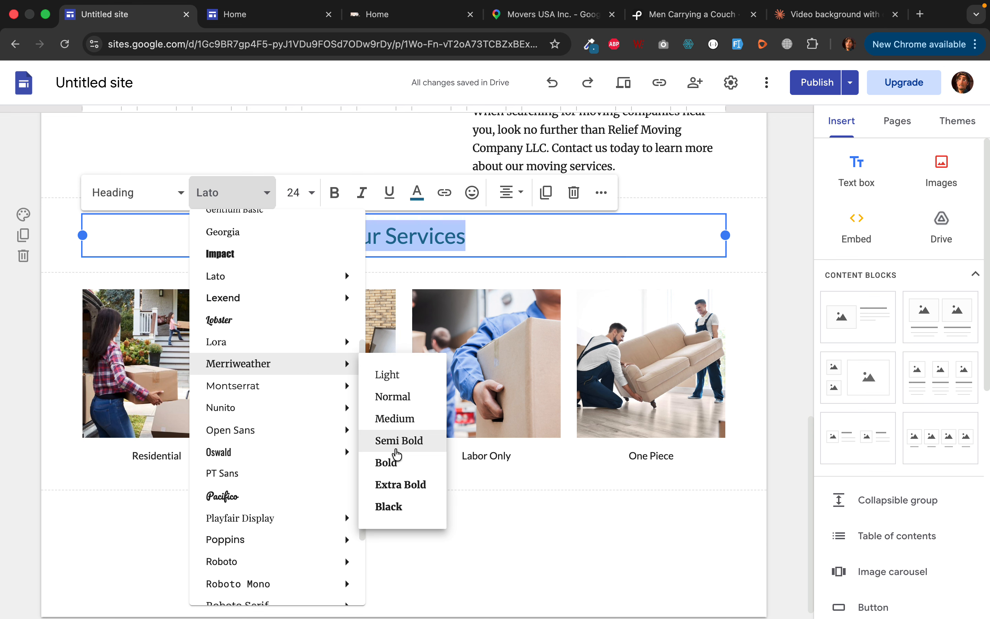
{"action": "left_click", "coordinate": [390, 462]}
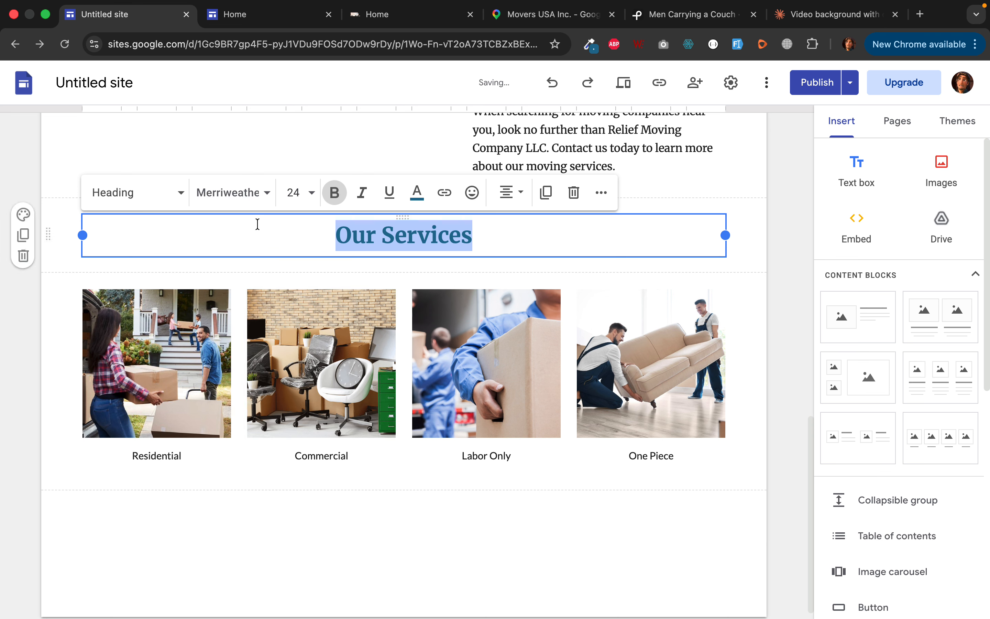
Give the "Our Services" heading section the solid blue emphasis background.
{"action": "left_click", "coordinate": [63, 249]}
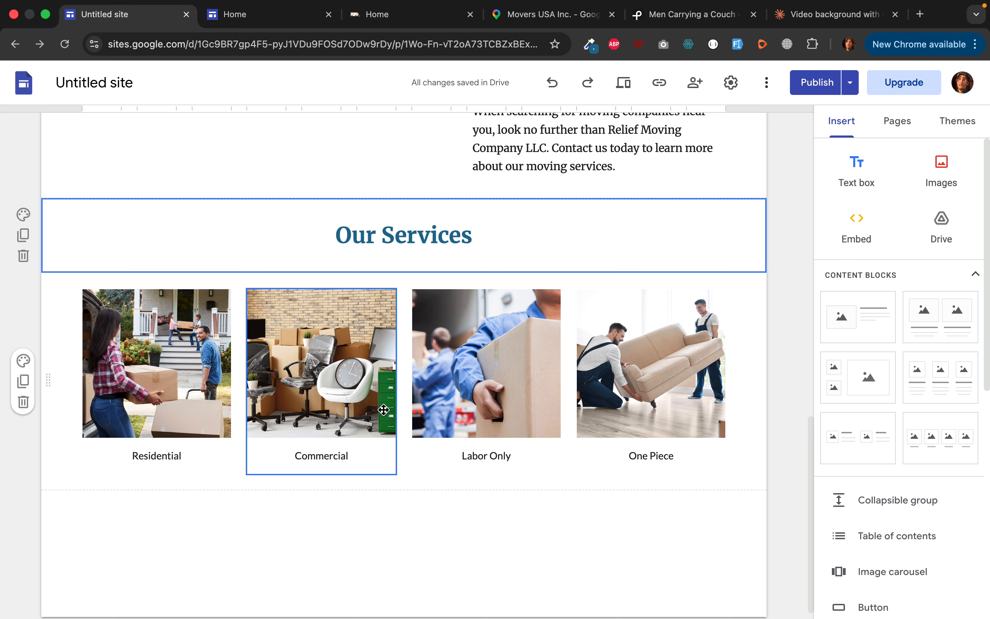
{"action": "left_click", "coordinate": [24, 214]}
{"action": "left_click", "coordinate": [108, 310]}
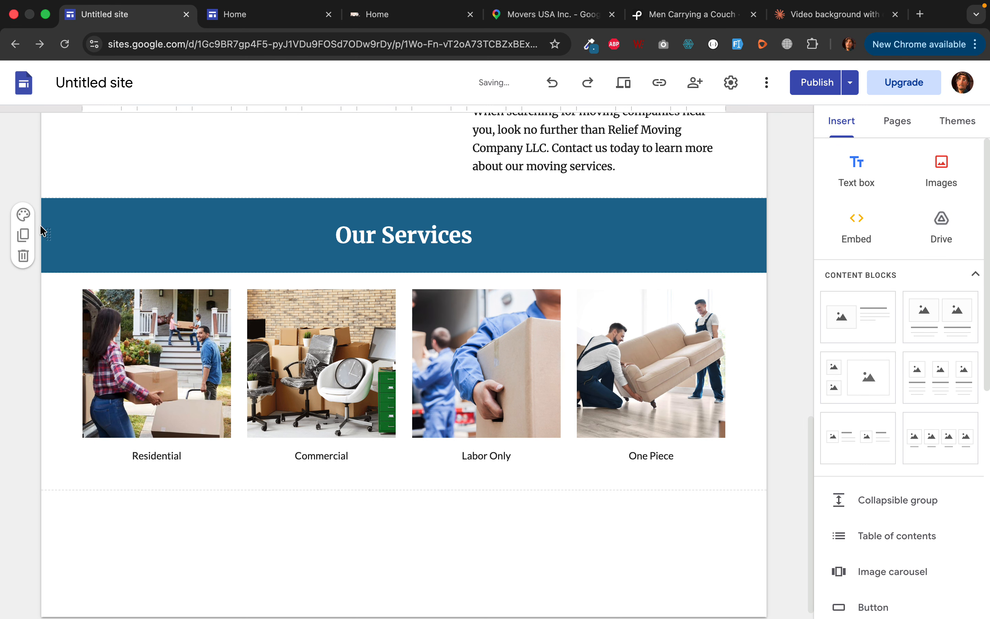
Insert a button named "View Our Services" that links to the site's Services page.
{"action": "scroll", "coordinate": [426, 331], "scroll_direction": "down", "scroll_amount": 1}
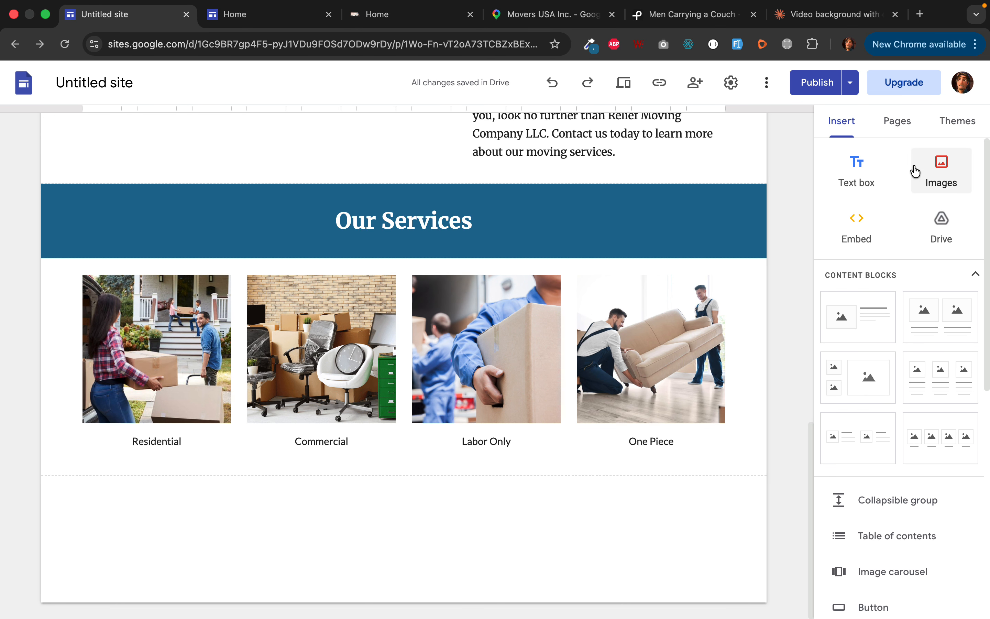
{"action": "scroll", "coordinate": [915, 477], "scroll_direction": "down", "scroll_amount": 3}
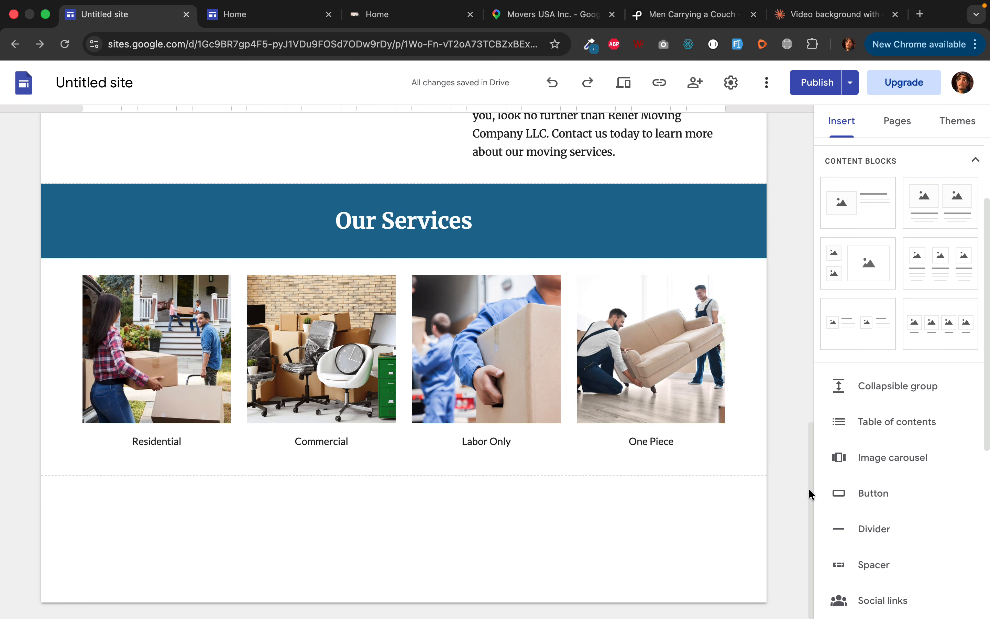
{"action": "left_click", "coordinate": [867, 500]}
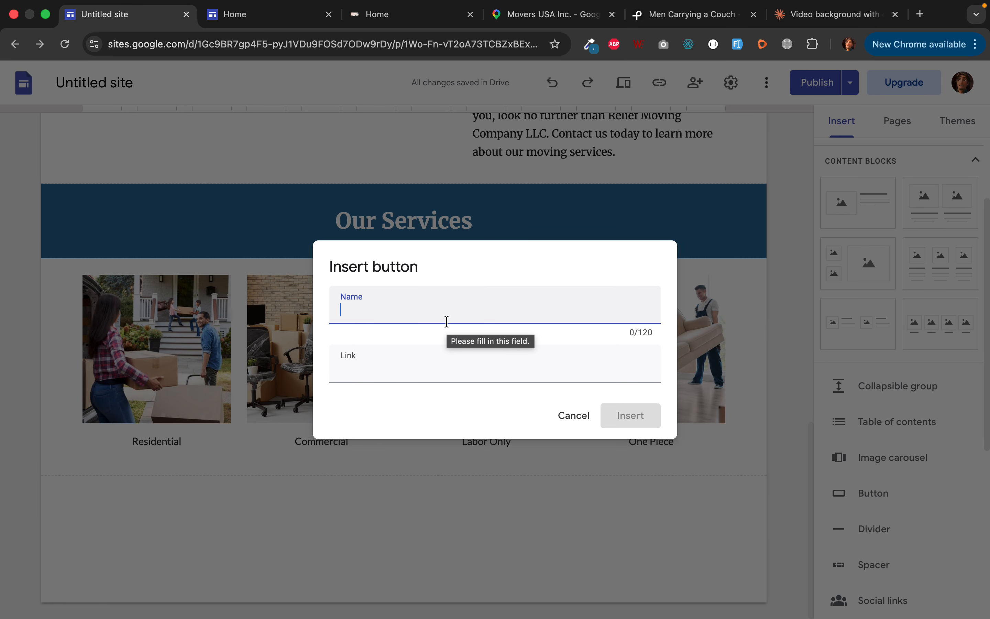
{"action": "type", "text": "View Our Services"}
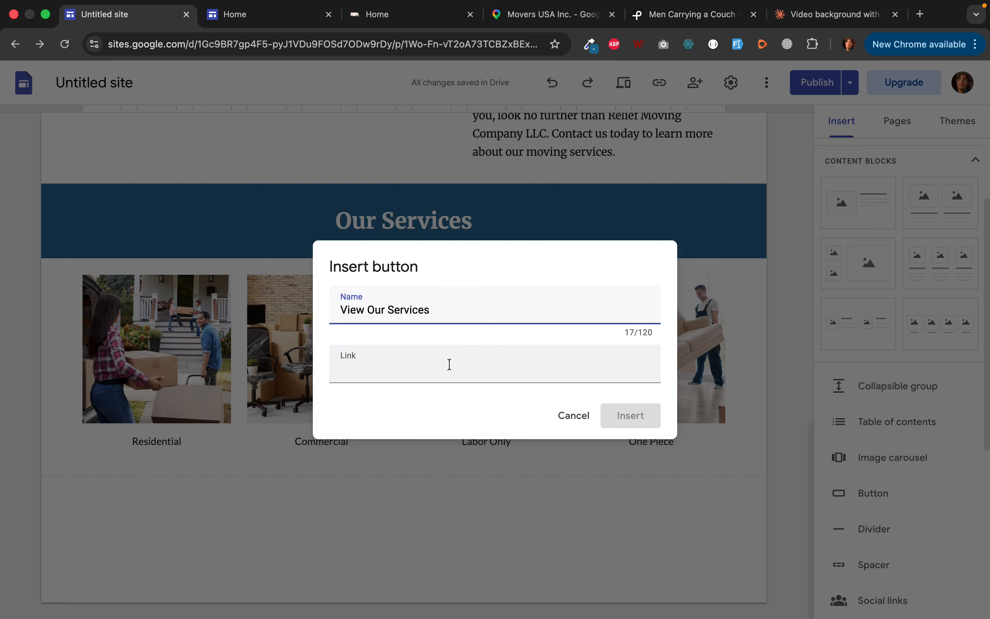
{"action": "left_click", "coordinate": [449, 363]}
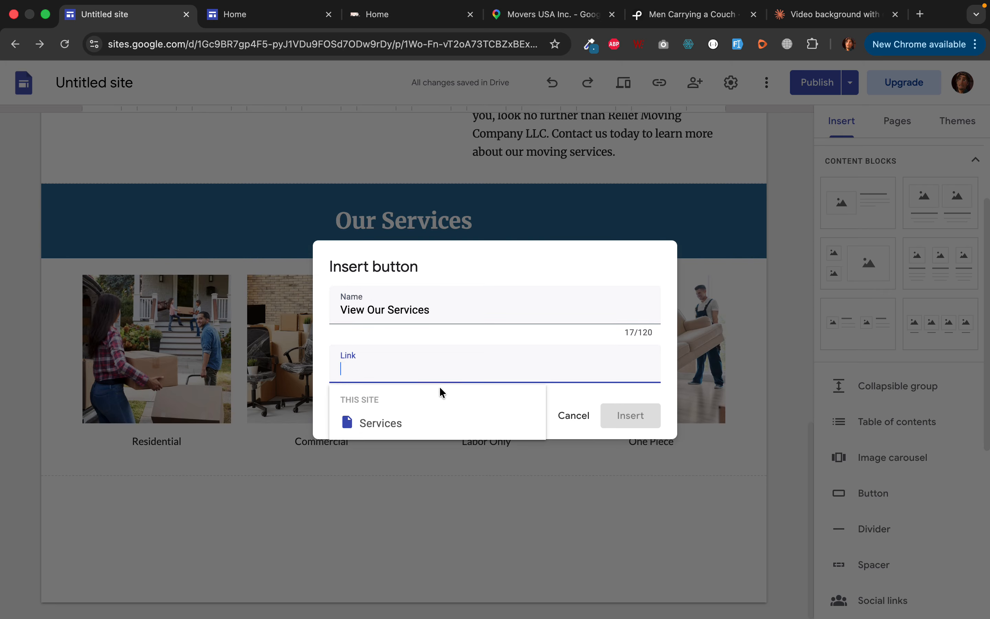
{"action": "left_click", "coordinate": [419, 421]}
{"action": "left_click", "coordinate": [632, 409]}
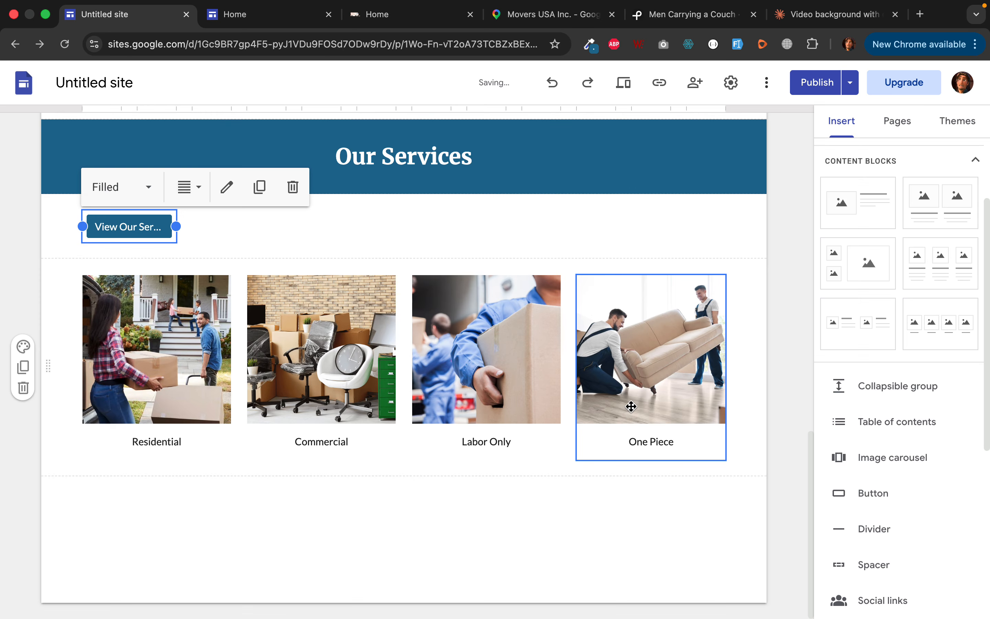
Move the "View Our Services" button below the service images, center-align it and widen it to the full content width.
{"action": "left_click_drag", "start_coordinate": [116, 229], "coordinate": [396, 536]}
{"action": "left_click", "coordinate": [154, 442]}
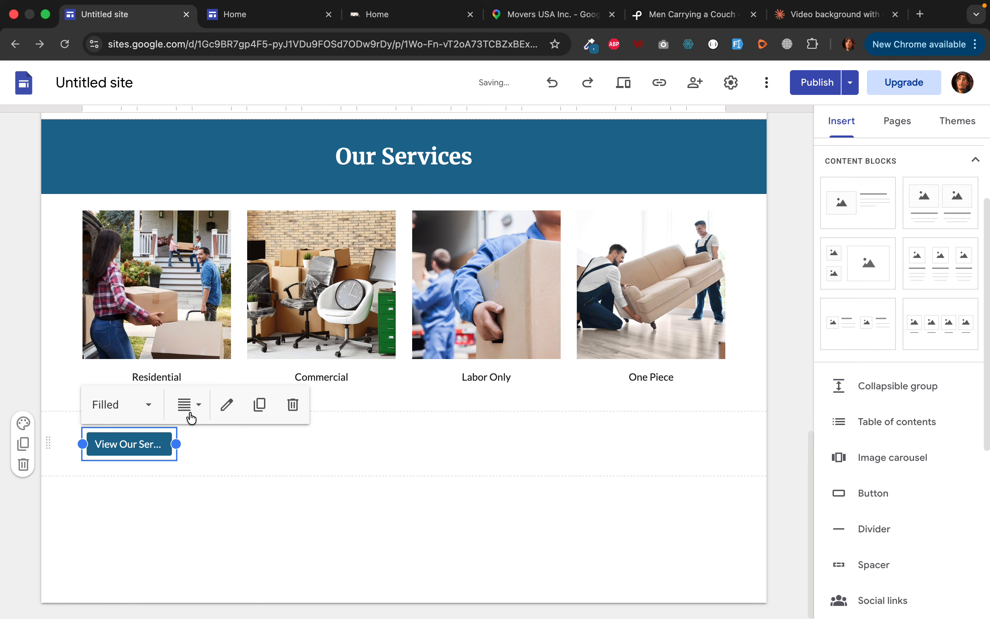
{"action": "left_click", "coordinate": [190, 415]}
{"action": "left_click", "coordinate": [188, 475]}
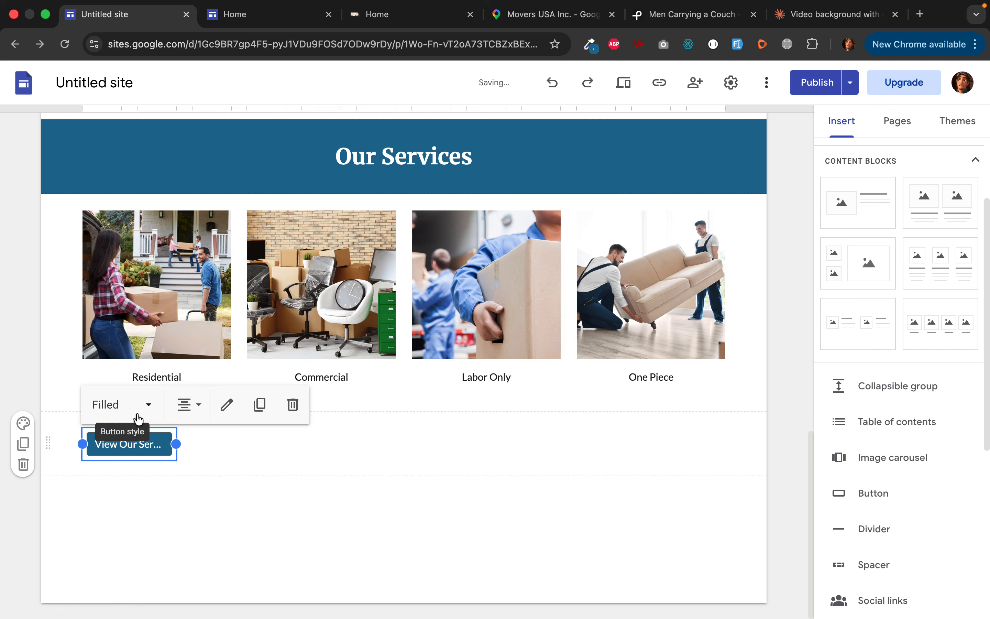
{"action": "left_click_drag", "start_coordinate": [175, 446], "coordinate": [728, 468]}
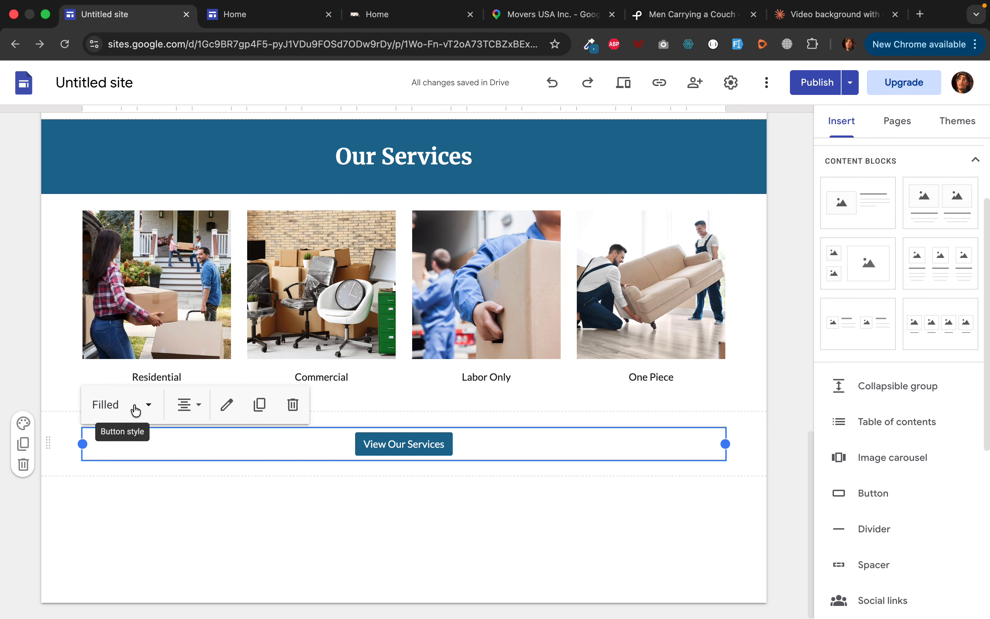
{"action": "left_click", "coordinate": [420, 490]}
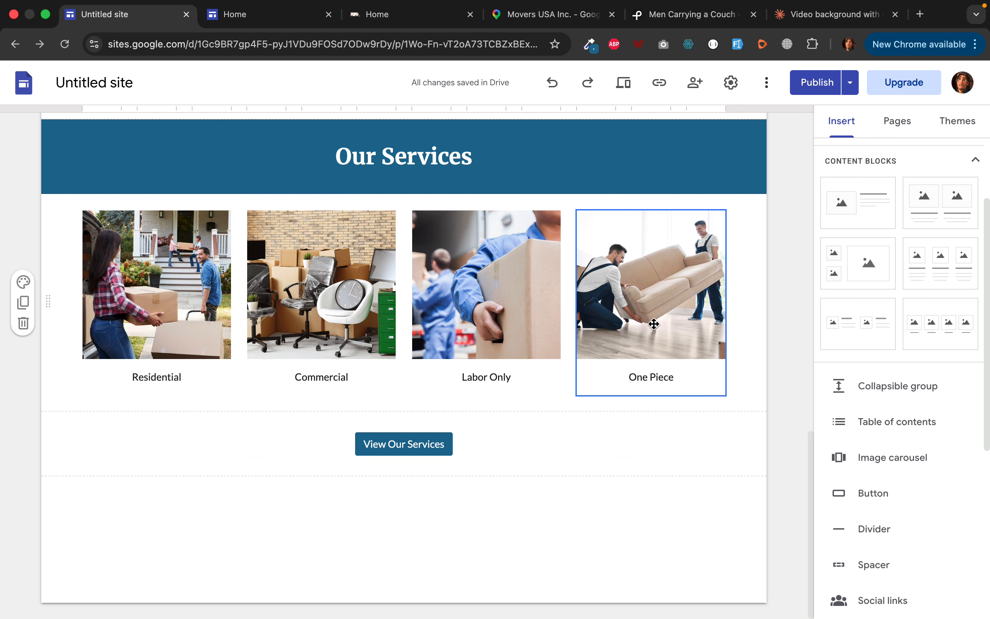
Publish the site's updated Home page and the added Services page.
{"action": "scroll", "coordinate": [638, 392], "scroll_direction": "up", "scroll_amount": 6}
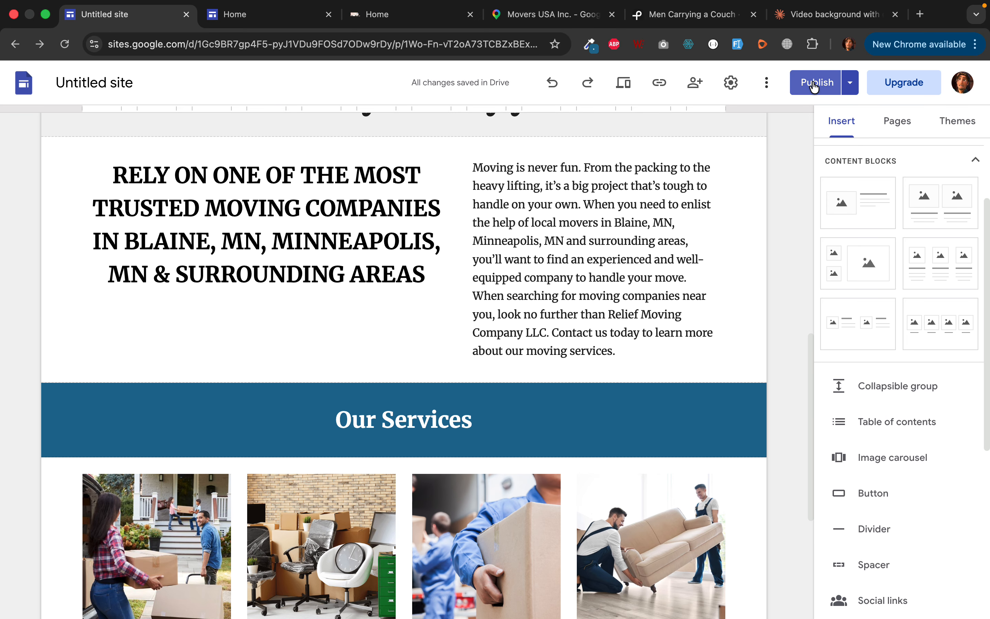
{"action": "left_click", "coordinate": [813, 86]}
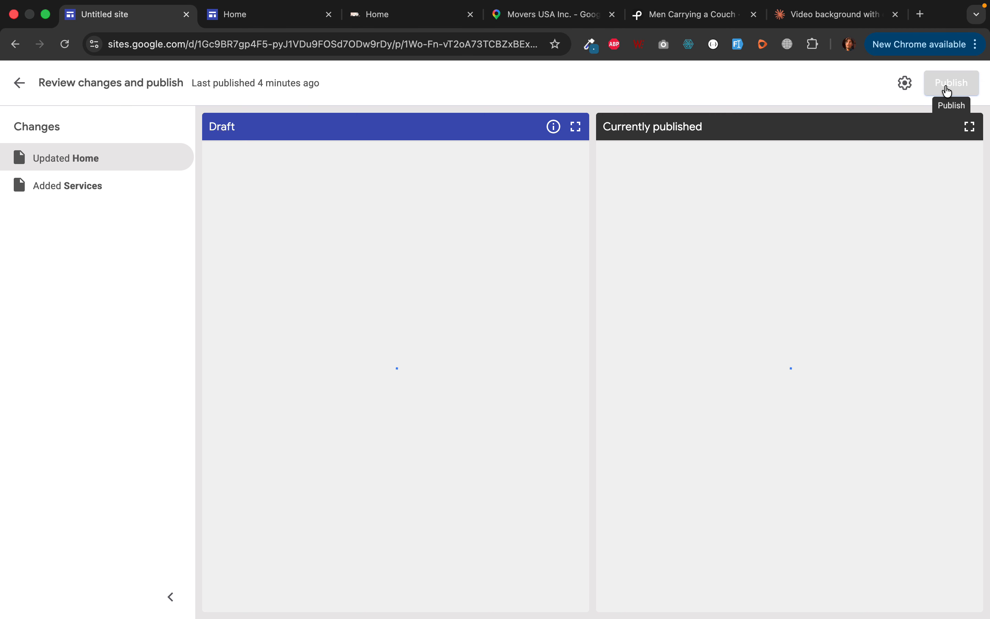
{"action": "left_click", "coordinate": [948, 85]}
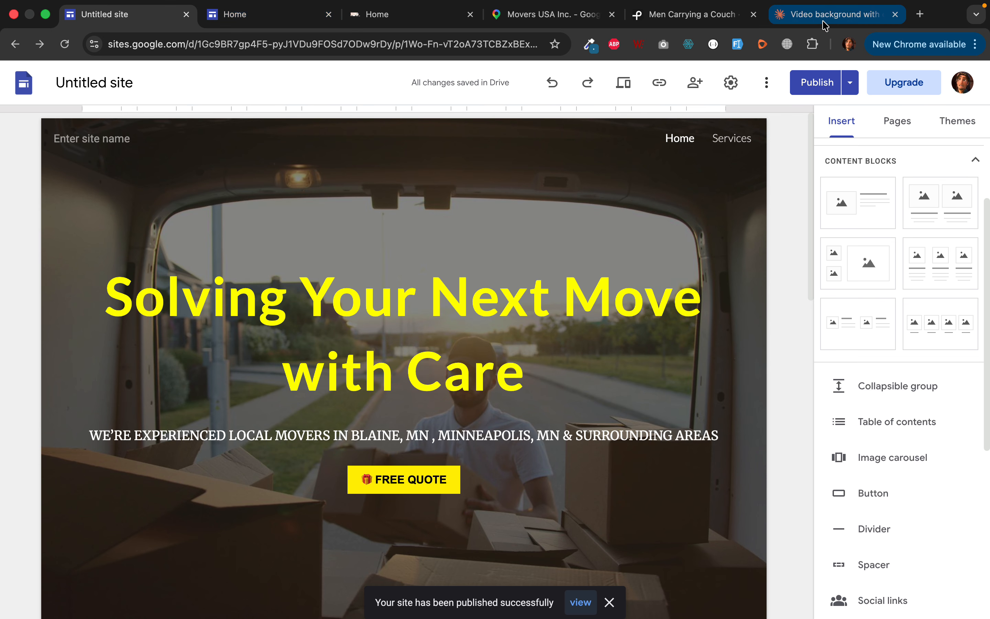
Switch to the Claude chat and try to copy the simple video background section's code to the clipboard.
{"action": "left_click", "coordinate": [824, 19]}
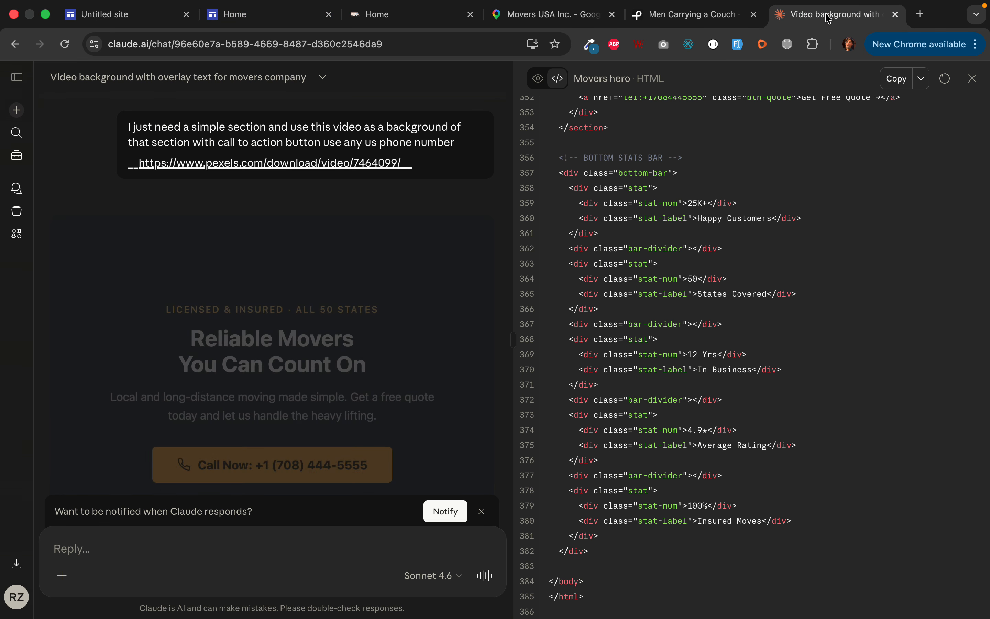
{"action": "scroll", "coordinate": [350, 386], "scroll_direction": "down", "scroll_amount": 5}
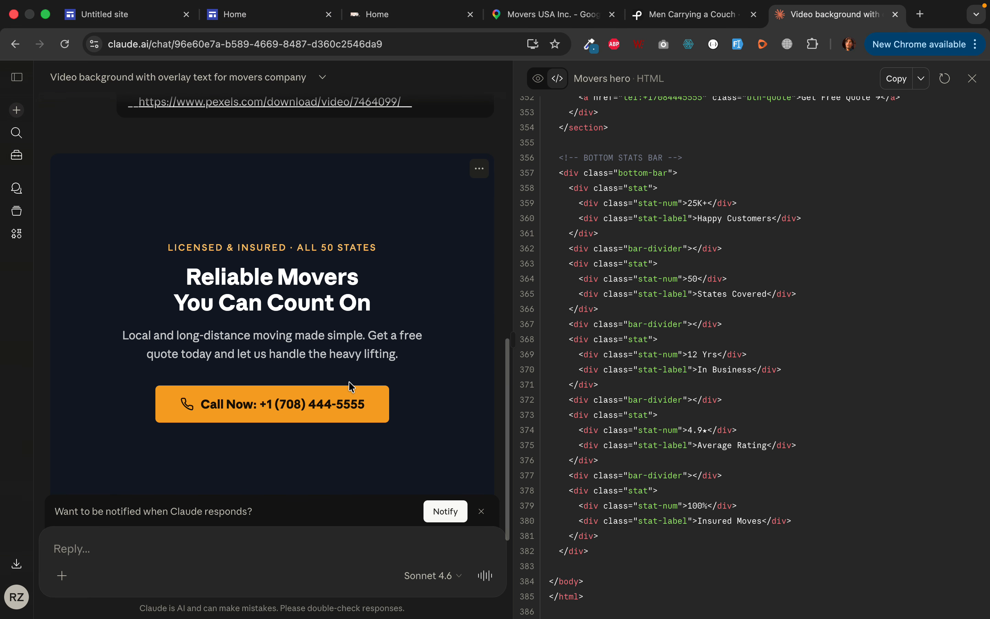
{"action": "scroll", "coordinate": [350, 387], "scroll_direction": "up", "scroll_amount": 4}
{"action": "scroll", "coordinate": [351, 386], "scroll_direction": "up", "scroll_amount": 2}
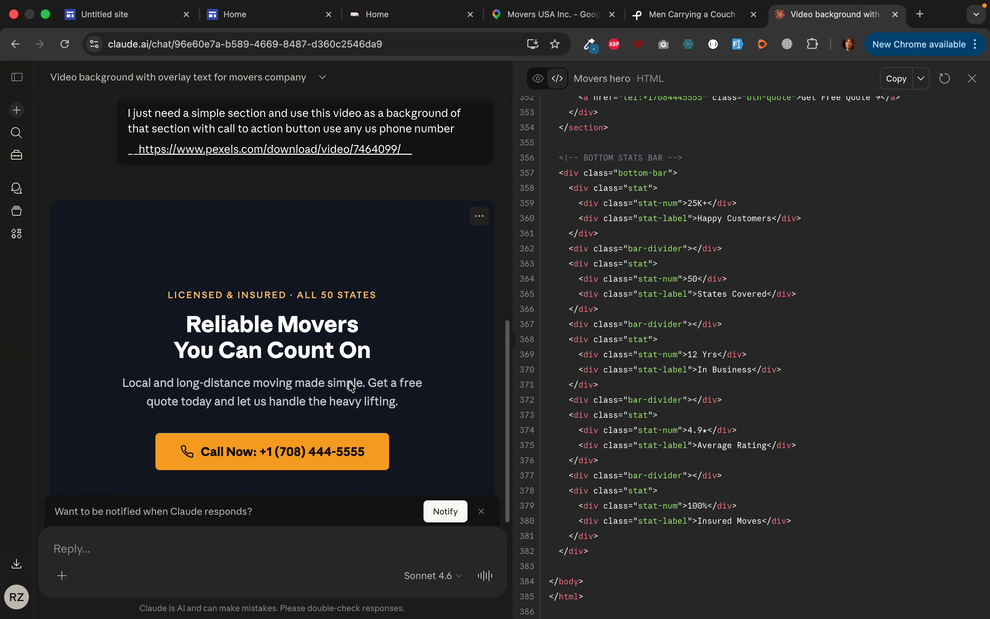
{"action": "scroll", "coordinate": [815, 201], "scroll_direction": "up", "scroll_amount": 3}
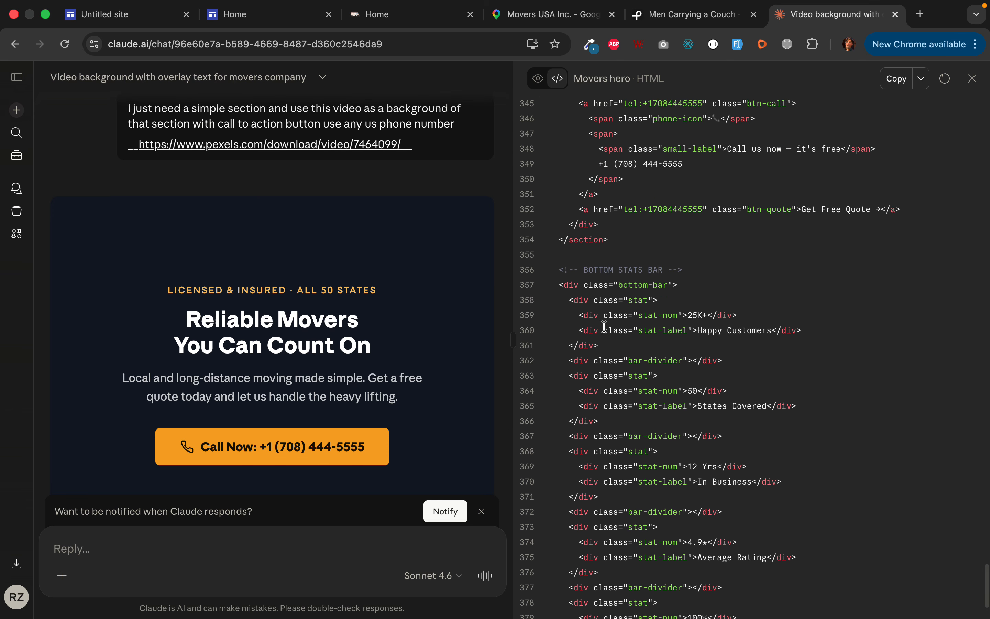
{"action": "left_click", "coordinate": [479, 210]}
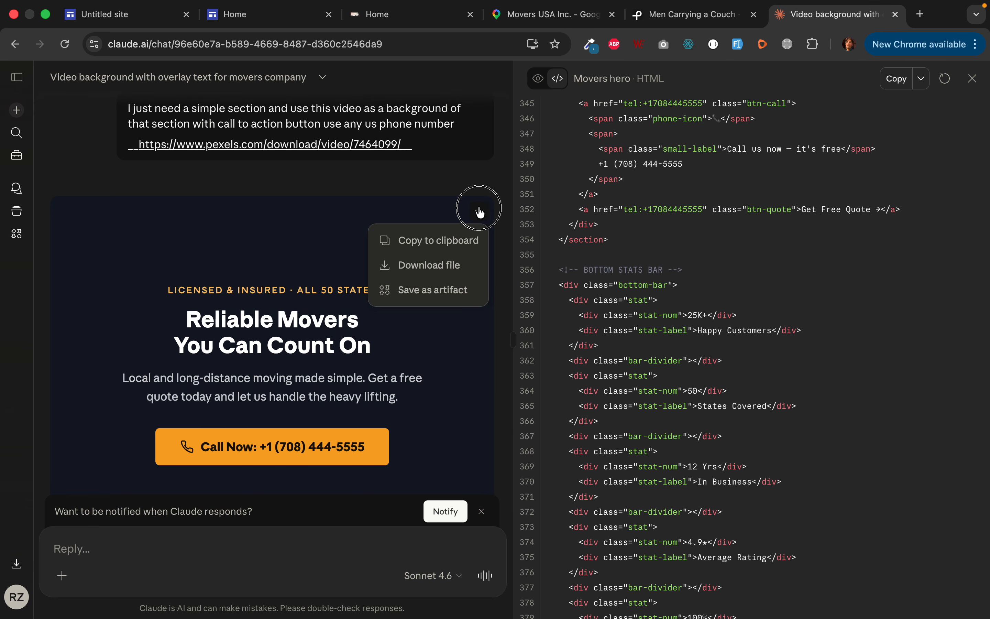
{"action": "left_click", "coordinate": [445, 241]}
{"action": "scroll", "coordinate": [618, 282], "scroll_direction": "down", "scroll_amount": 3}
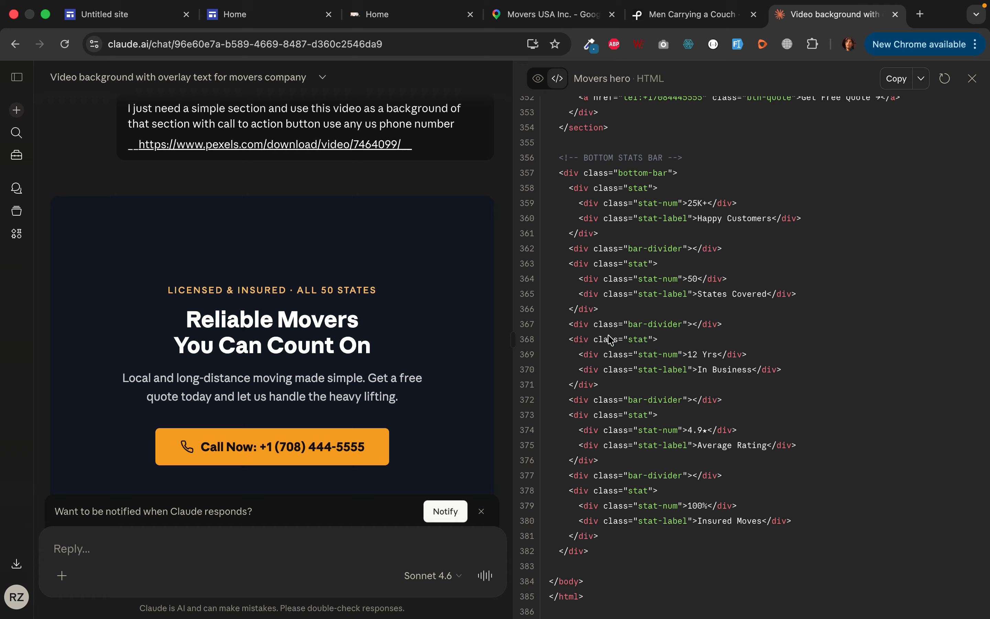
{"action": "scroll", "coordinate": [325, 374], "scroll_direction": "down", "scroll_amount": 5}
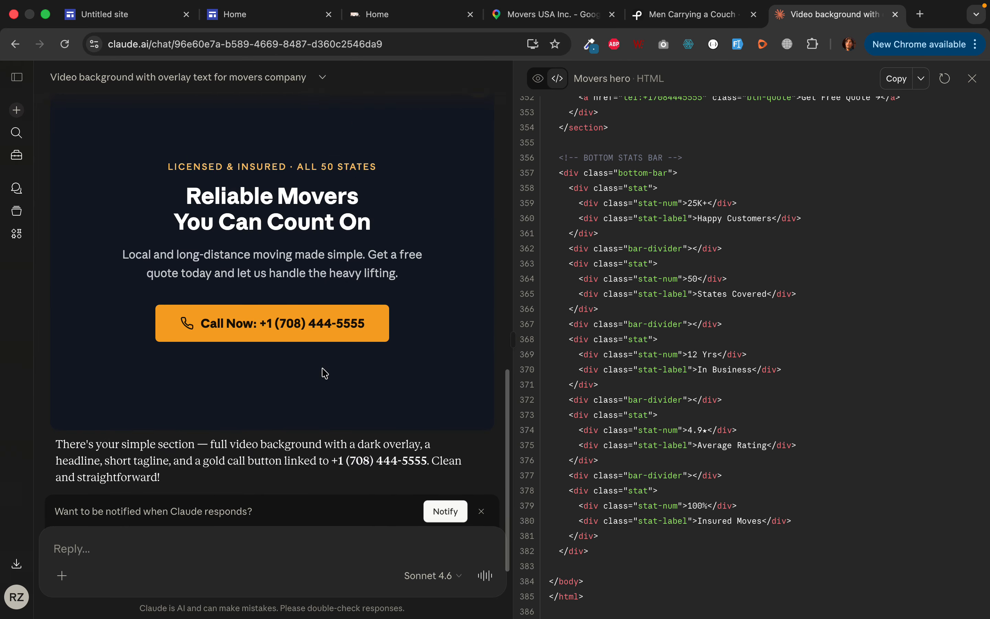
Download the simple video background section from Claude as movers_video_hero.html.
{"action": "scroll", "coordinate": [326, 374], "scroll_direction": "up", "scroll_amount": 5}
{"action": "left_click", "coordinate": [481, 232]}
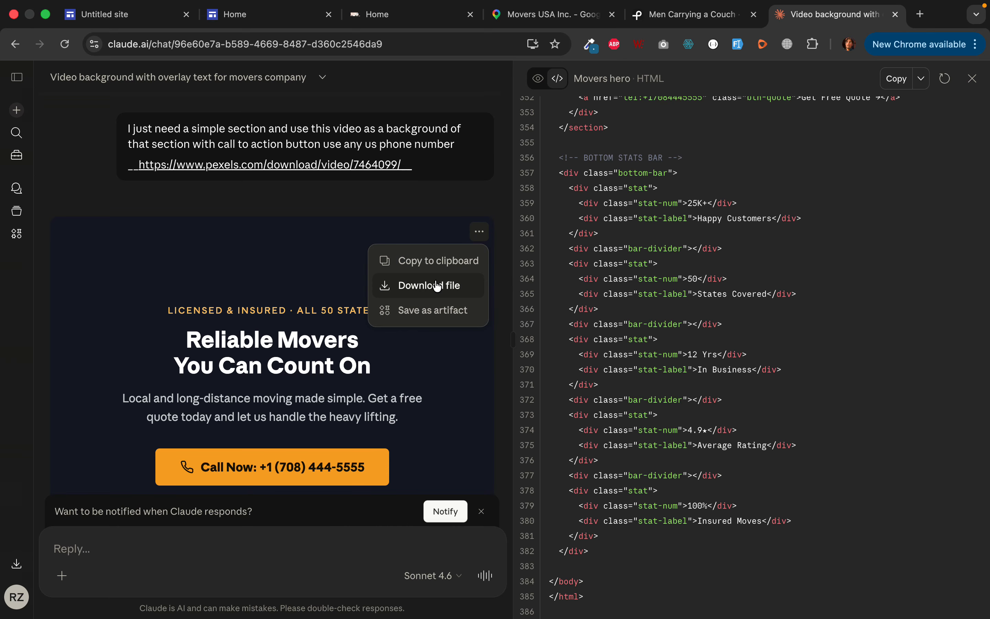
{"action": "left_click", "coordinate": [442, 266]}
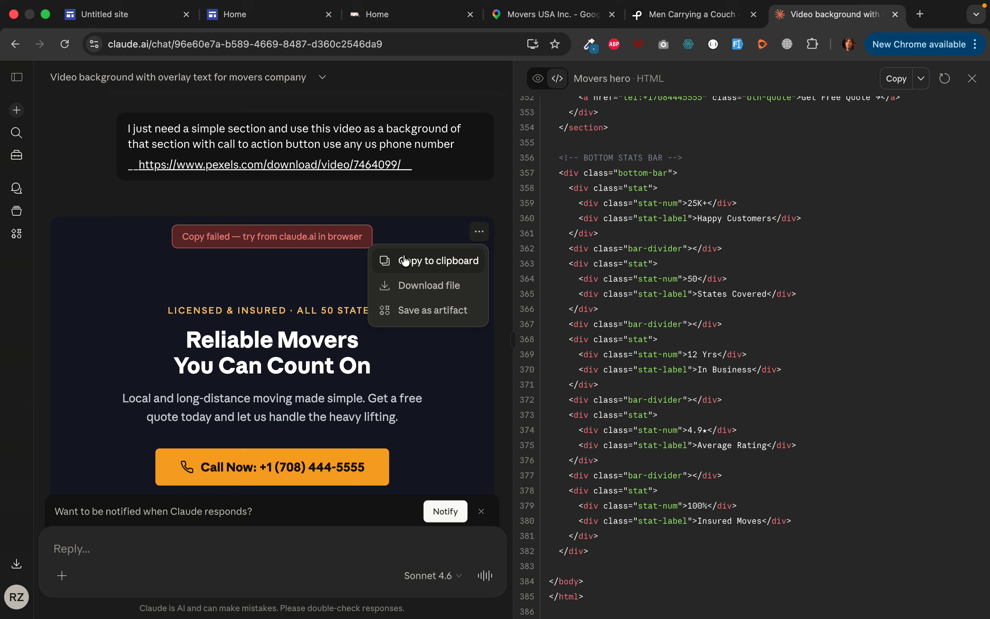
{"action": "left_click", "coordinate": [405, 285]}
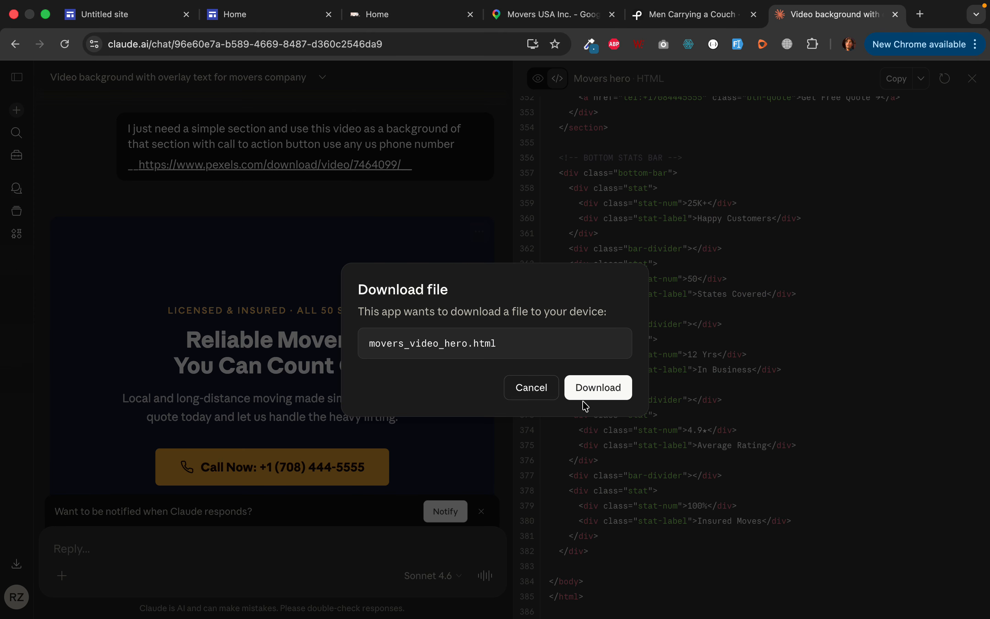
{"action": "left_click", "coordinate": [607, 393]}
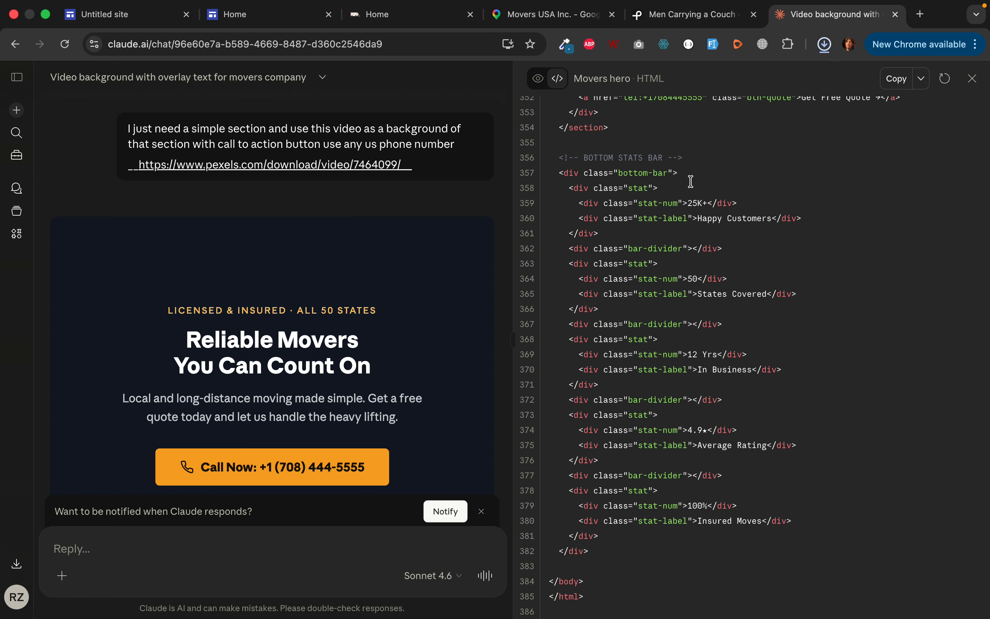
Open the downloaded movers_video_hero.html in the browser and show it full screen.
{"action": "left_click", "coordinate": [787, 77]}
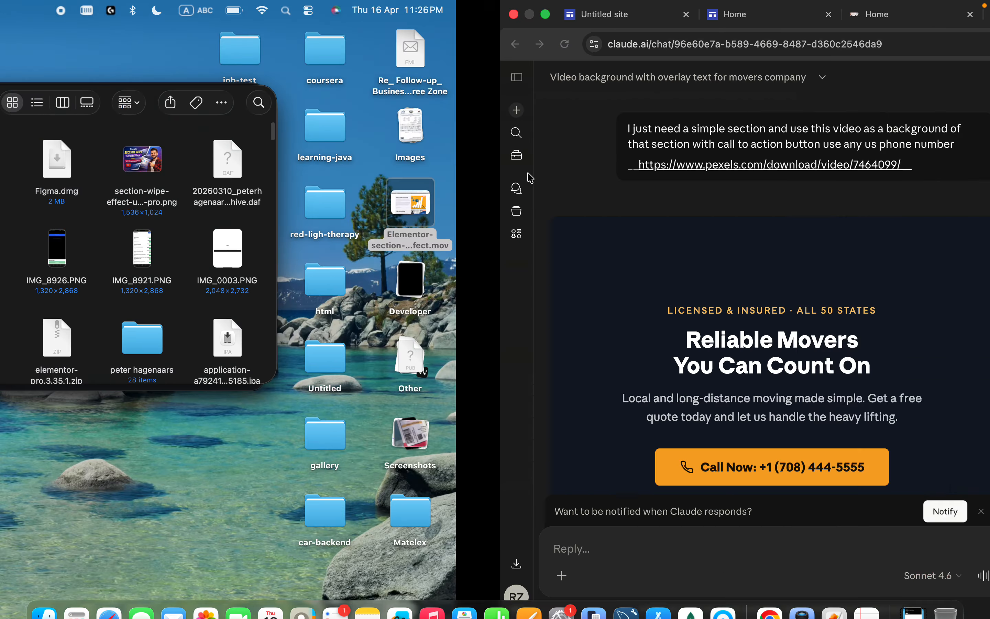
{"action": "double_click", "coordinate": [336, 166]}
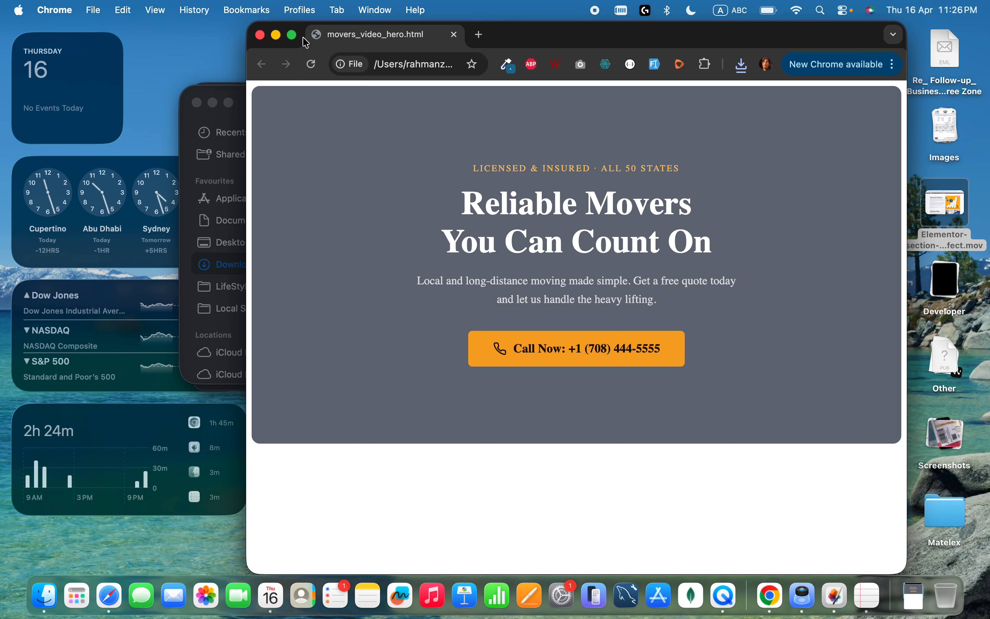
{"action": "left_click", "coordinate": [291, 34]}
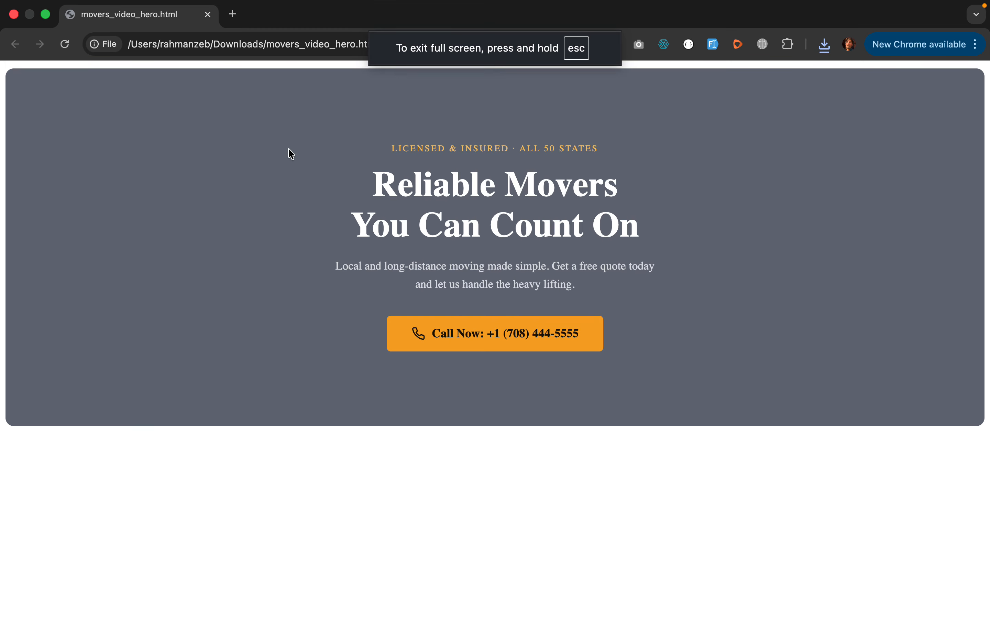
Inspect the hero section's video source and the console errors, then close the developer tools and the file.
{"action": "right_click", "coordinate": [232, 144]}
{"action": "left_click", "coordinate": [303, 384]}
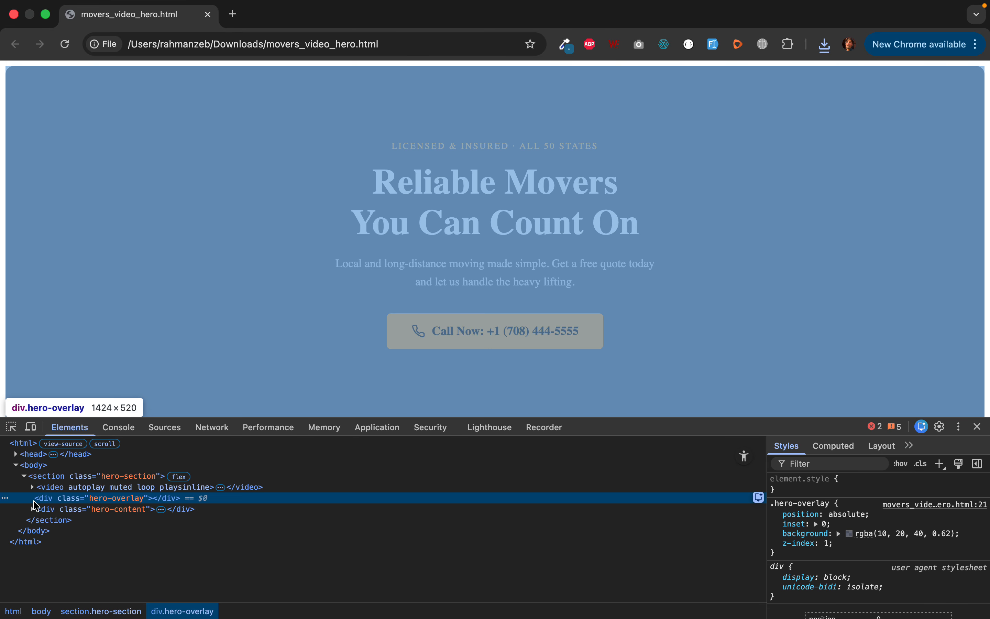
{"action": "left_click", "coordinate": [33, 487]}
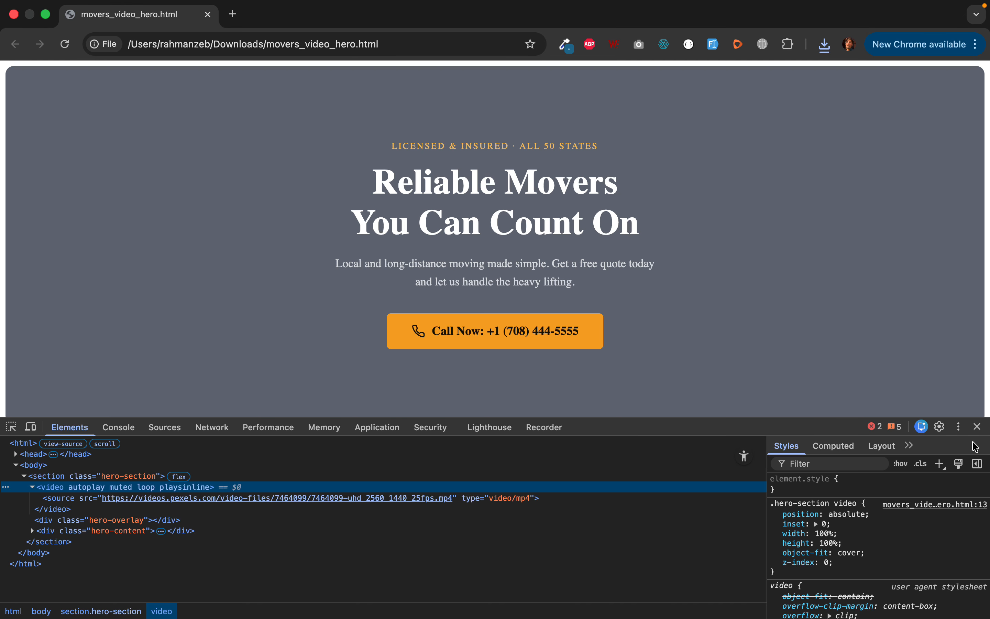
{"action": "left_click", "coordinate": [873, 428]}
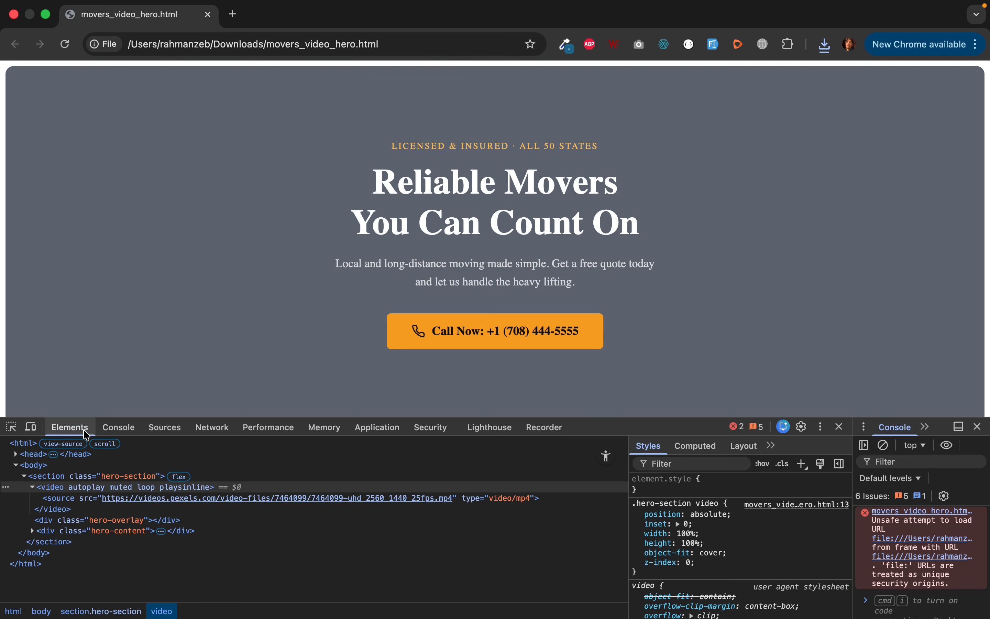
{"action": "left_click", "coordinate": [119, 427]}
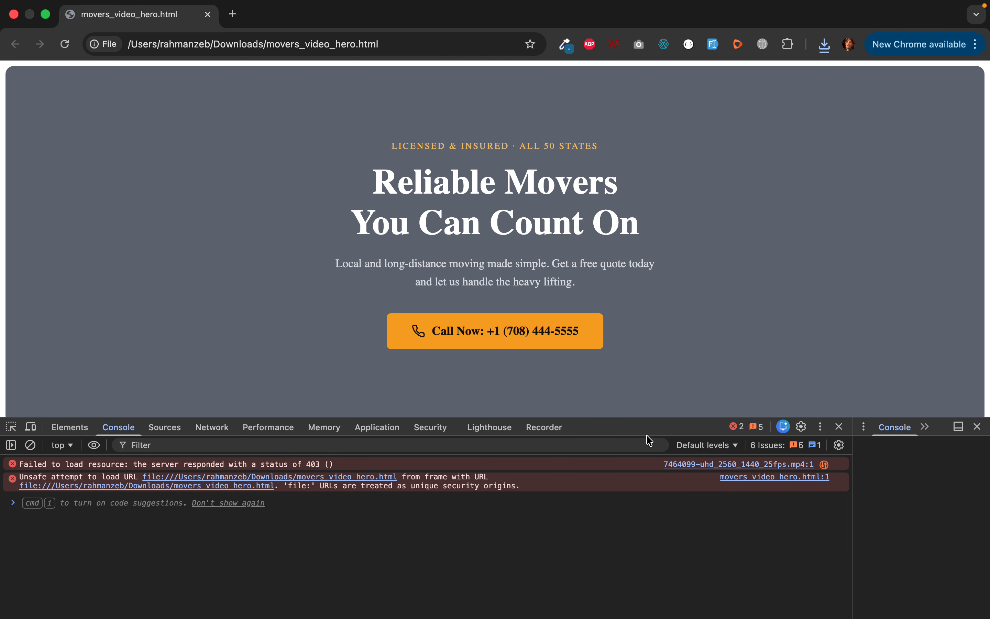
{"action": "left_click", "coordinate": [977, 427]}
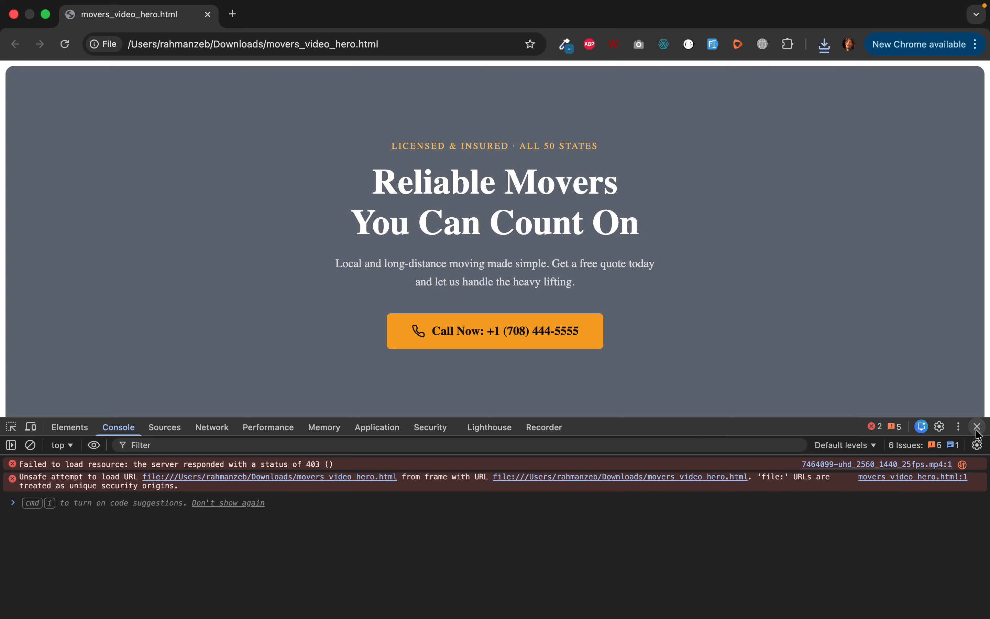
{"action": "left_click", "coordinate": [208, 14]}
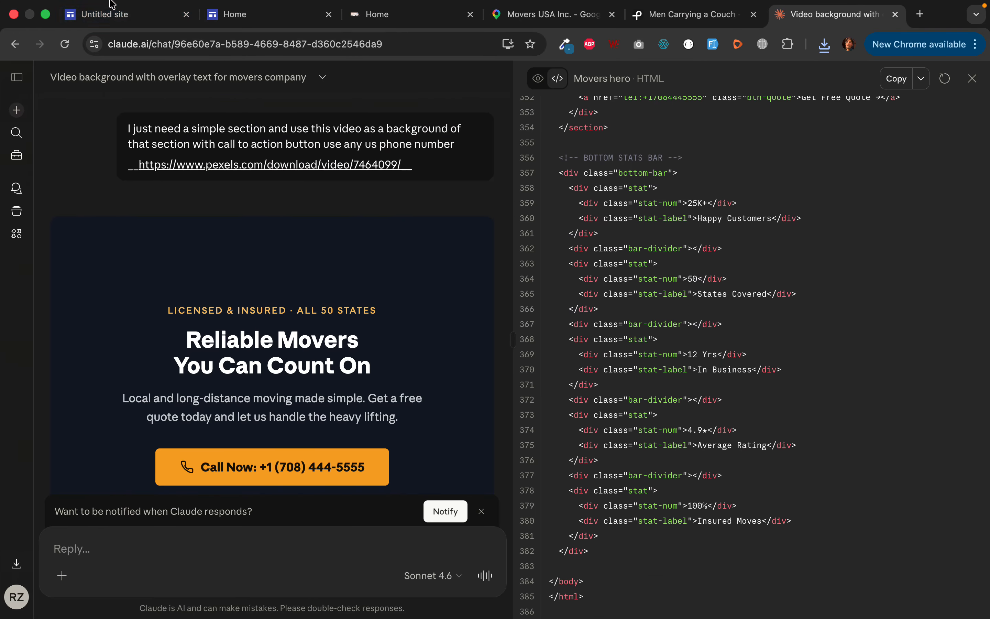
Reload the published home page and review its layout through the "Our Services" section.
{"action": "left_click", "coordinate": [108, 12]}
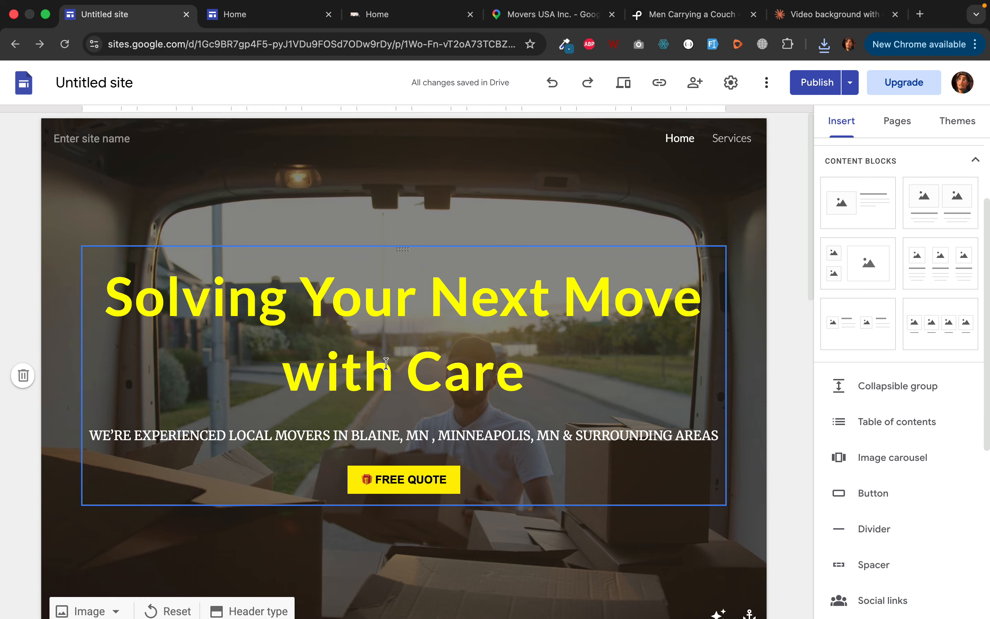
{"action": "scroll", "coordinate": [385, 361], "scroll_direction": "down", "scroll_amount": 15}
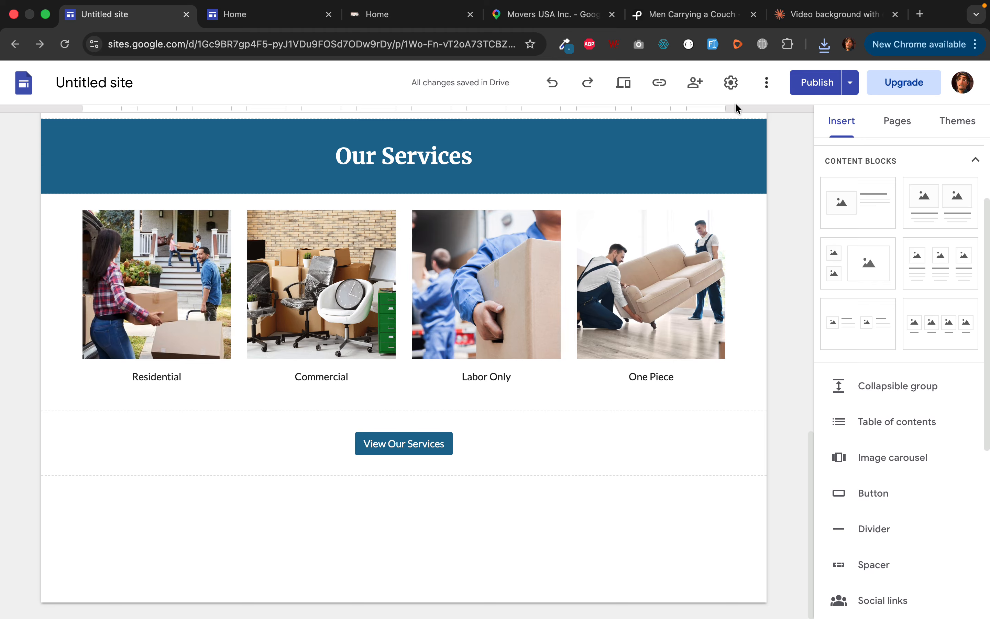
{"action": "left_click", "coordinate": [282, 16]}
{"action": "left_click", "coordinate": [64, 45]}
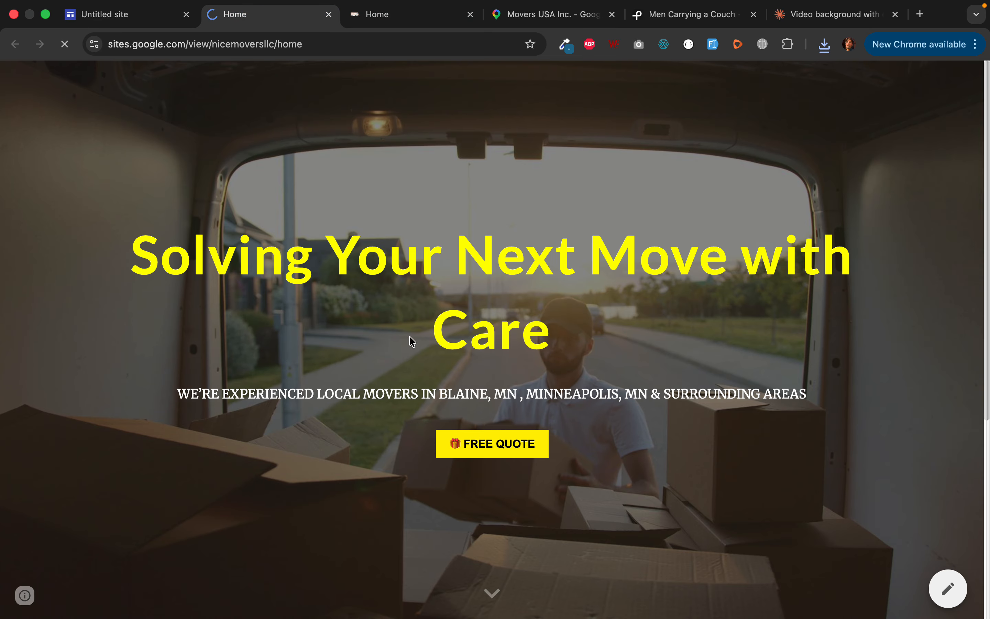
{"action": "scroll", "coordinate": [448, 420], "scroll_direction": "down", "scroll_amount": 12}
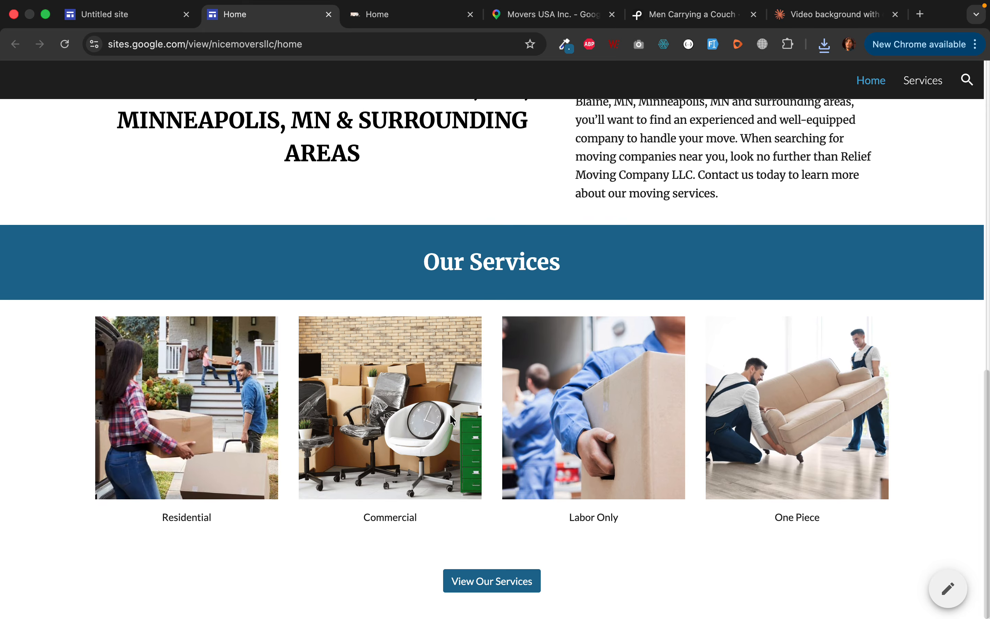
{"action": "scroll", "coordinate": [523, 357], "scroll_direction": "up", "scroll_amount": 12}
{"action": "scroll", "coordinate": [461, 352], "scroll_direction": "up", "scroll_amount": 5}
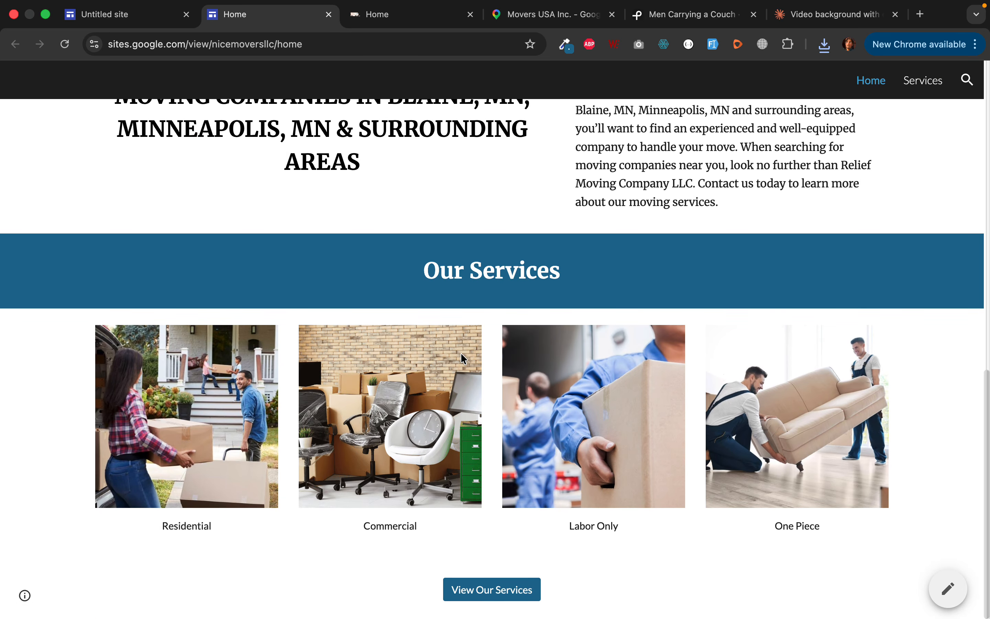
Test the "View Our Services" button's link on the published home page and return to that page.
{"action": "scroll", "coordinate": [456, 392], "scroll_direction": "down", "scroll_amount": 4}
{"action": "scroll", "coordinate": [458, 396], "scroll_direction": "up", "scroll_amount": 1}
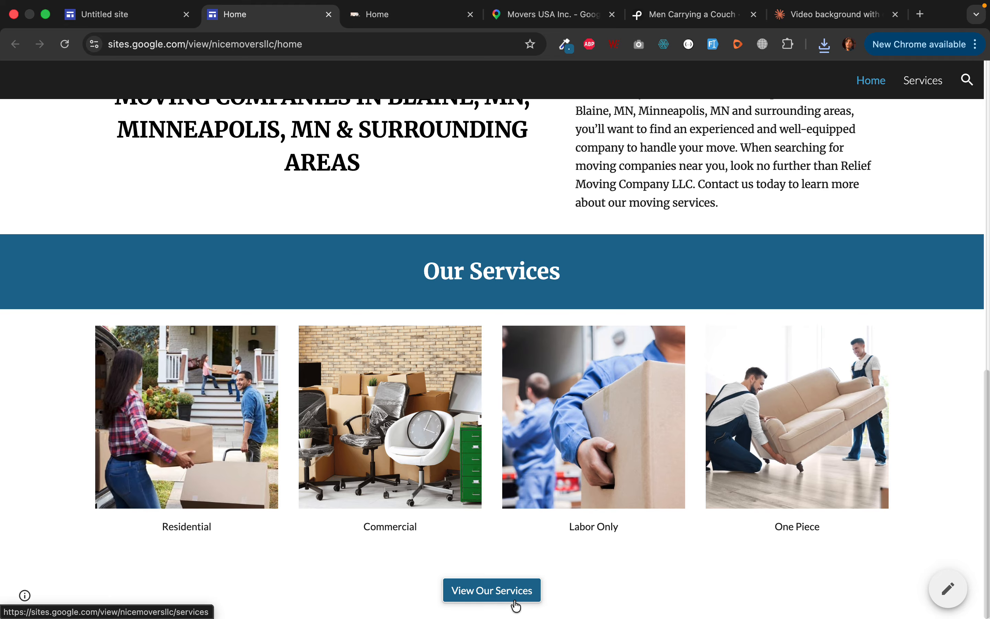
{"action": "left_click", "coordinate": [511, 593]}
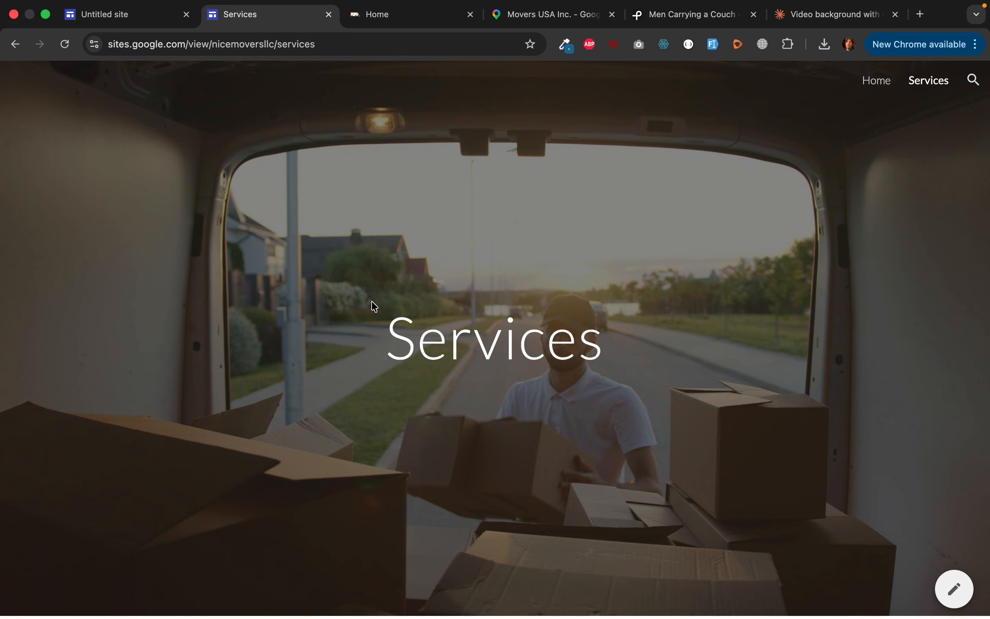
{"action": "left_click", "coordinate": [14, 45]}
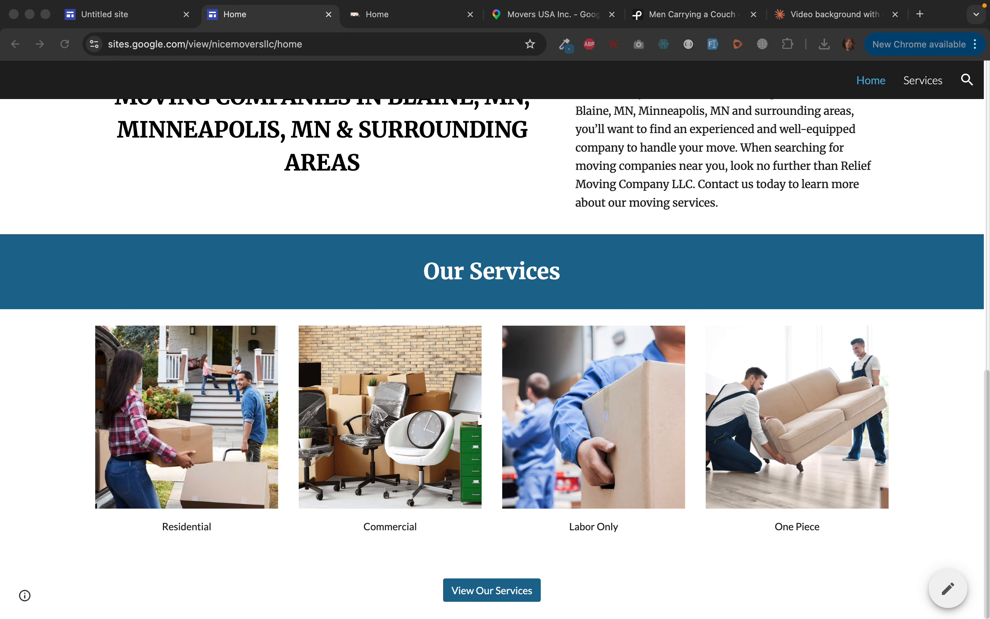
Return to the site editor and insert the content block with one image beside text below the "View Our Services" button.
{"action": "left_click", "coordinate": [121, 19]}
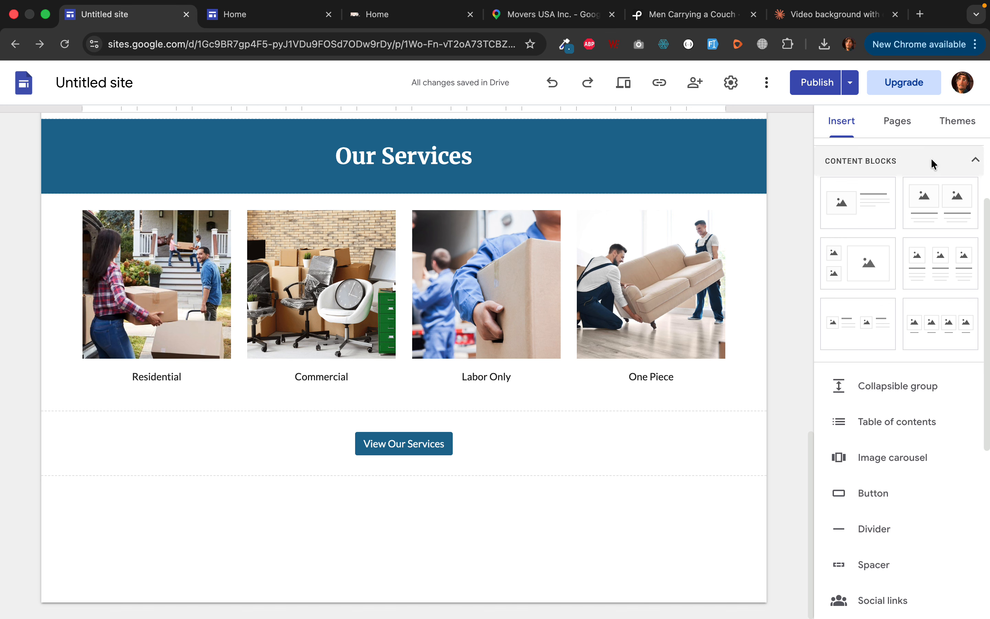
{"action": "left_click", "coordinate": [852, 217]}
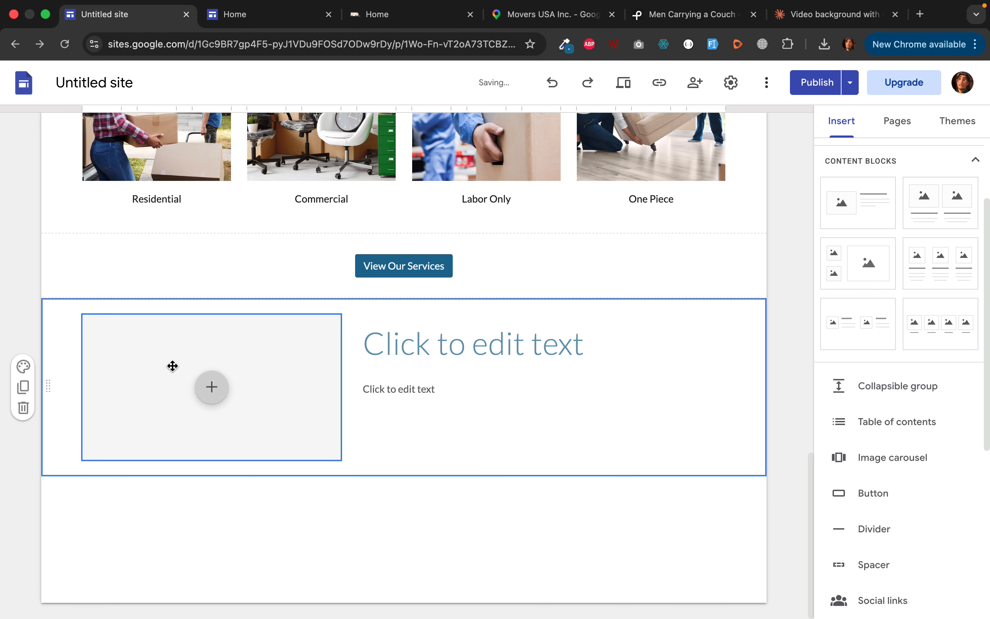
Copy the heading from the other app and fill the new block's title with "WE’LL CARE FOR YOUR BELONGINGS LIKE WE WOULD OUR OWN".
{"action": "key", "text": "super+Tab"}
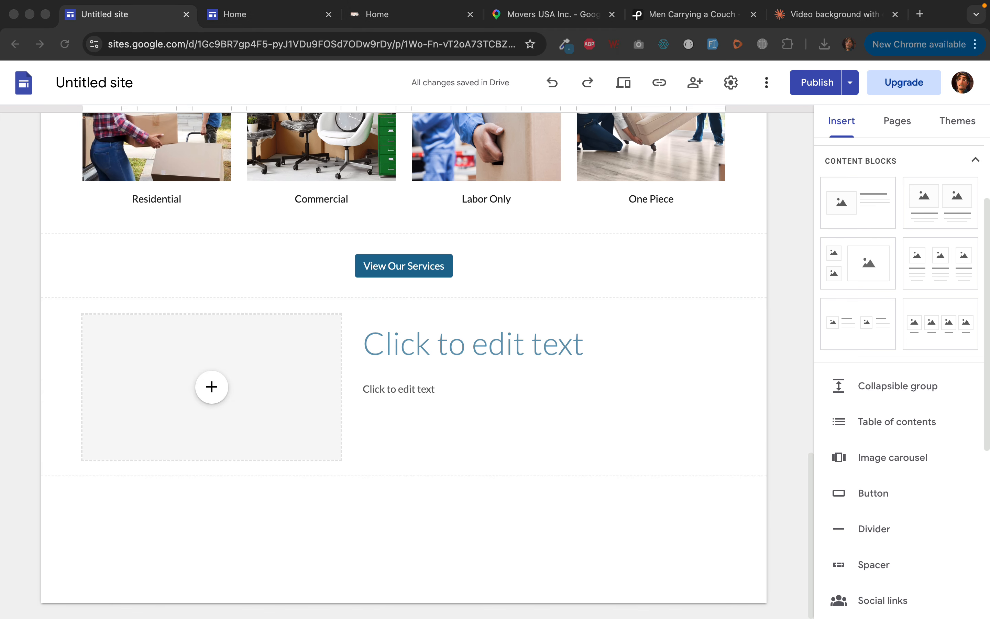
{"action": "key", "text": "super+Tab"}
{"action": "left_click", "coordinate": [442, 333]}
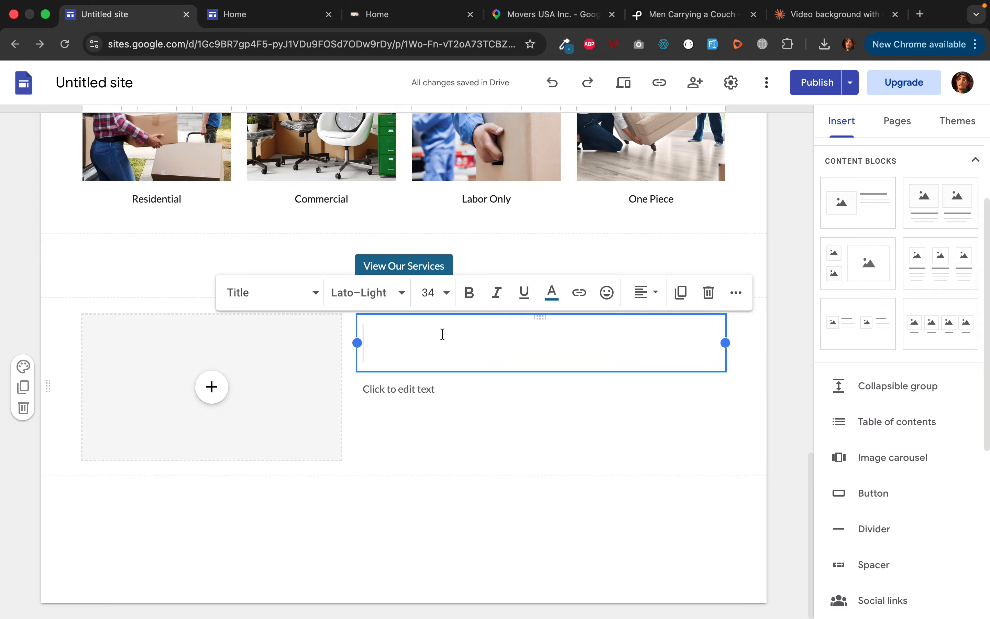
{"action": "type", "text": "WE’LL CARE FOR YOUR BELONGINGS LIKE WE WOULD OUR OWN"}
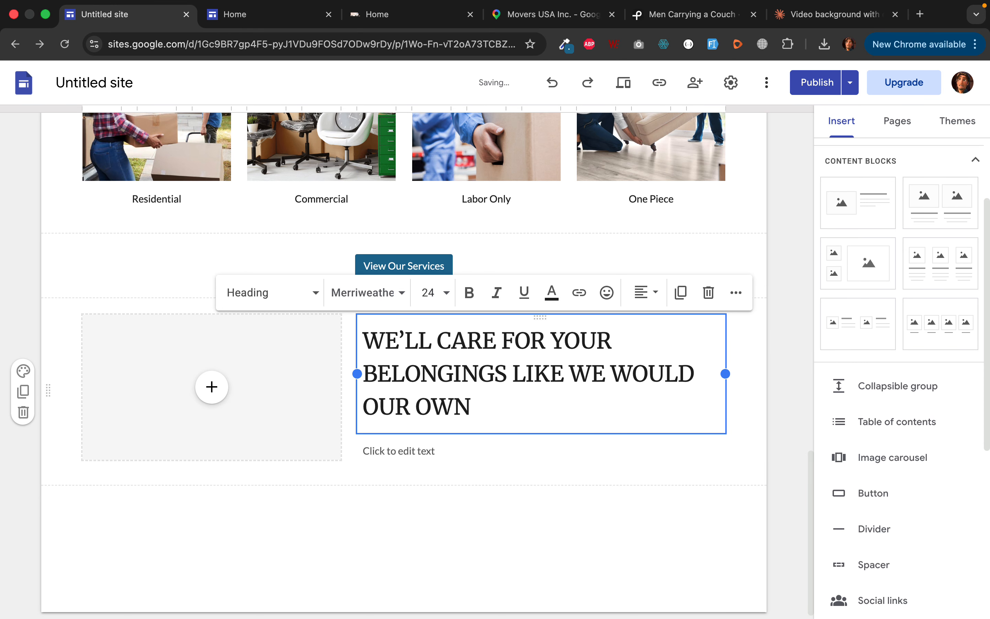
Fill the block's body text with the copy beginning "One of the most important things to consider" and remove the trailing blank line.
{"action": "key", "text": "super+Tab"}
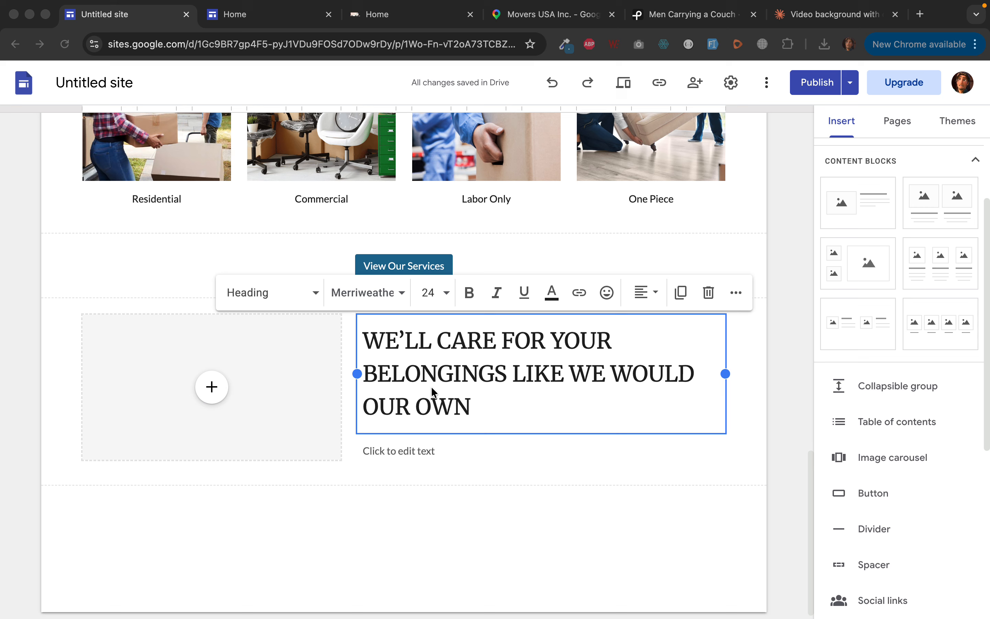
{"action": "left_click", "coordinate": [404, 462]}
{"action": "type", "text": "One of the most important things to consider when searching for moving companies in Blaine, MN is experience. If you hire local movers that are inexperienced and unequipped to handle your move, it’ll just put even more work on you. When you rely on the local movers at Relief Moving Company, you can count on us for: Customer-focused service Fast and efficient moving services Competitive pricing We rely on 15+ years of experience to more our clients. Choose one of the top moving companies in Blaine, MN to handle your move. Call now to get a free estimate on our affordable moving services."}
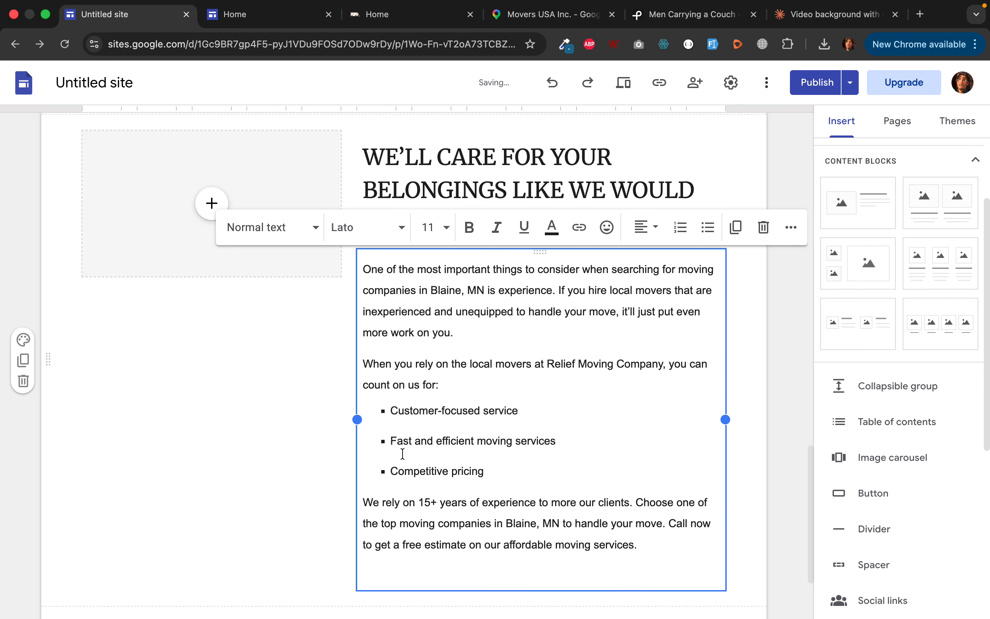
{"action": "key", "text": "BackSpace"}
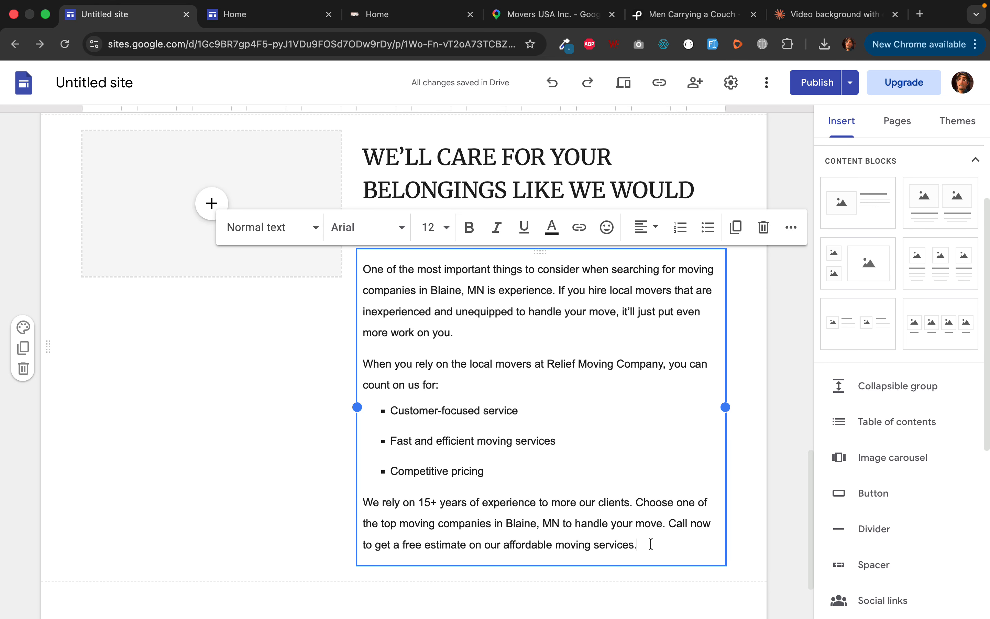
Clear the formatting of the block's whole body text and set it to Merriweather Normal, size 12.
{"action": "left_click_drag", "start_coordinate": [647, 541], "coordinate": [352, 282]}
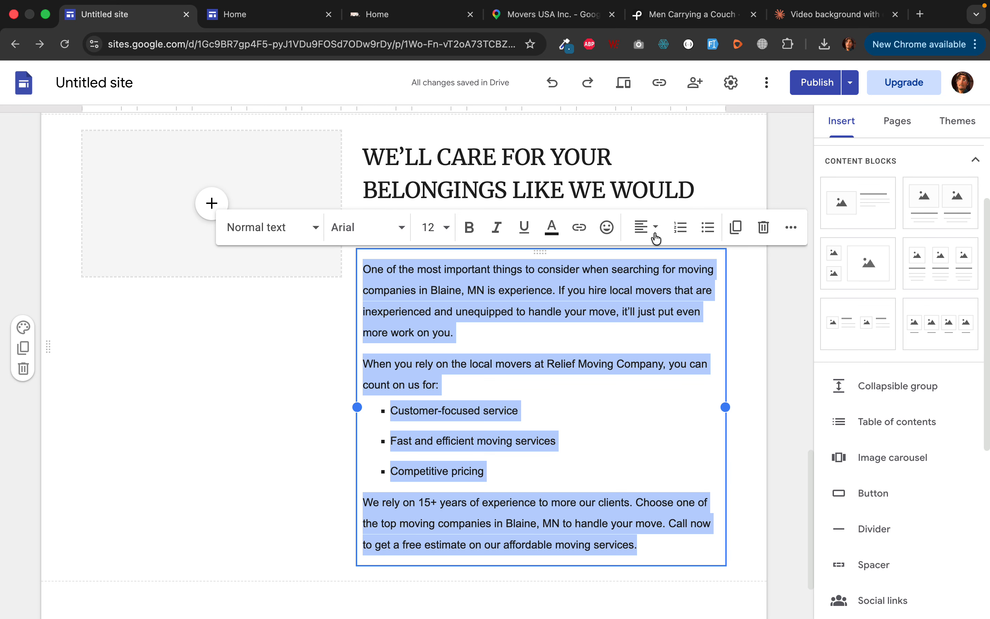
{"action": "left_click", "coordinate": [790, 228]}
{"action": "left_click", "coordinate": [794, 259]}
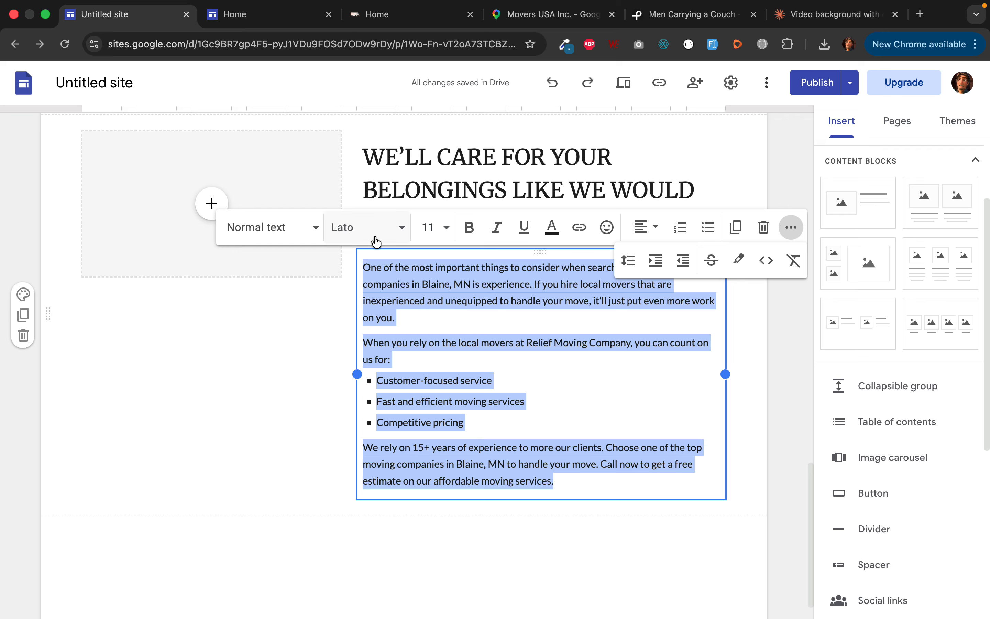
{"action": "left_click", "coordinate": [387, 228]}
{"action": "scroll", "coordinate": [409, 512], "scroll_direction": "down", "scroll_amount": 5}
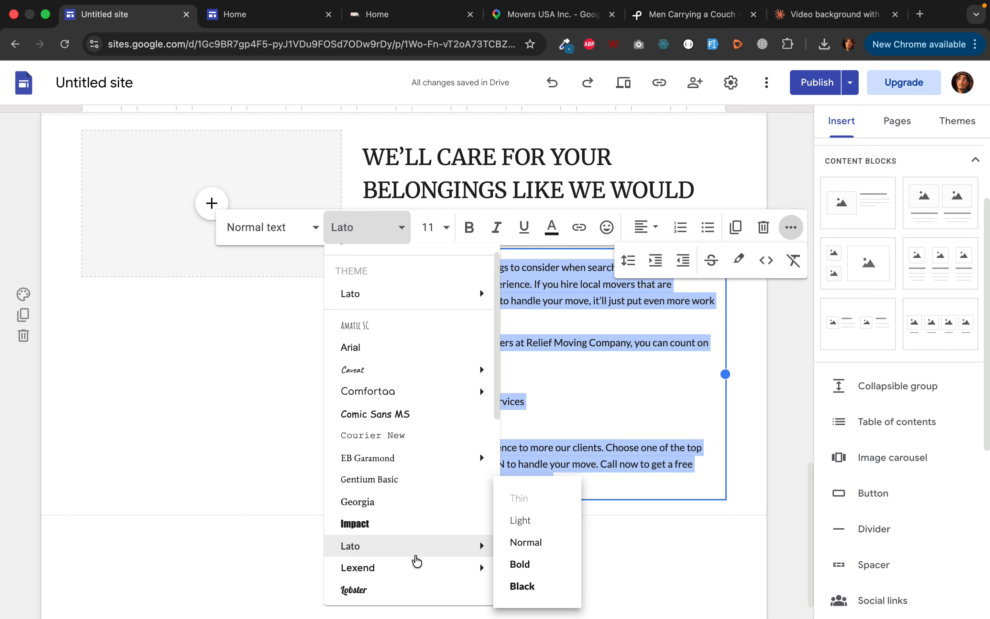
{"action": "mouse_move", "coordinate": [425, 533]}
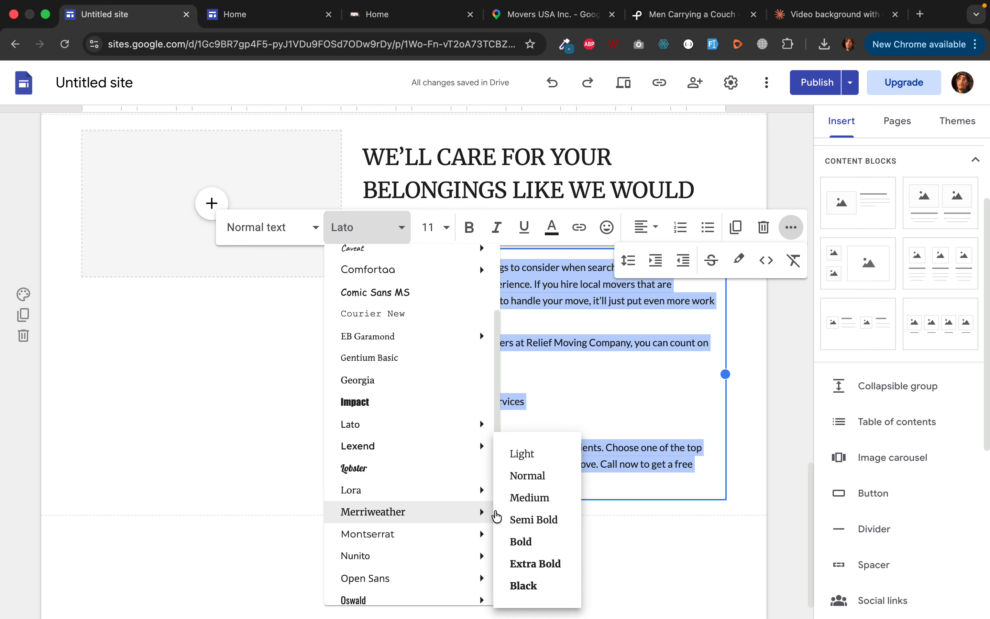
{"action": "left_click", "coordinate": [532, 477]}
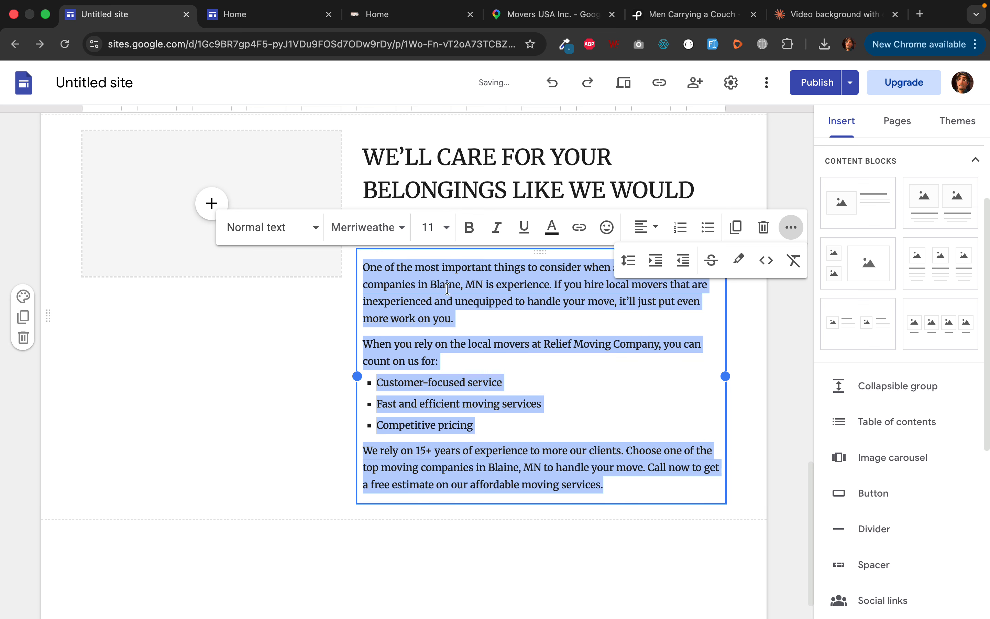
{"action": "left_click", "coordinate": [437, 227]}
{"action": "left_click", "coordinate": [427, 398]}
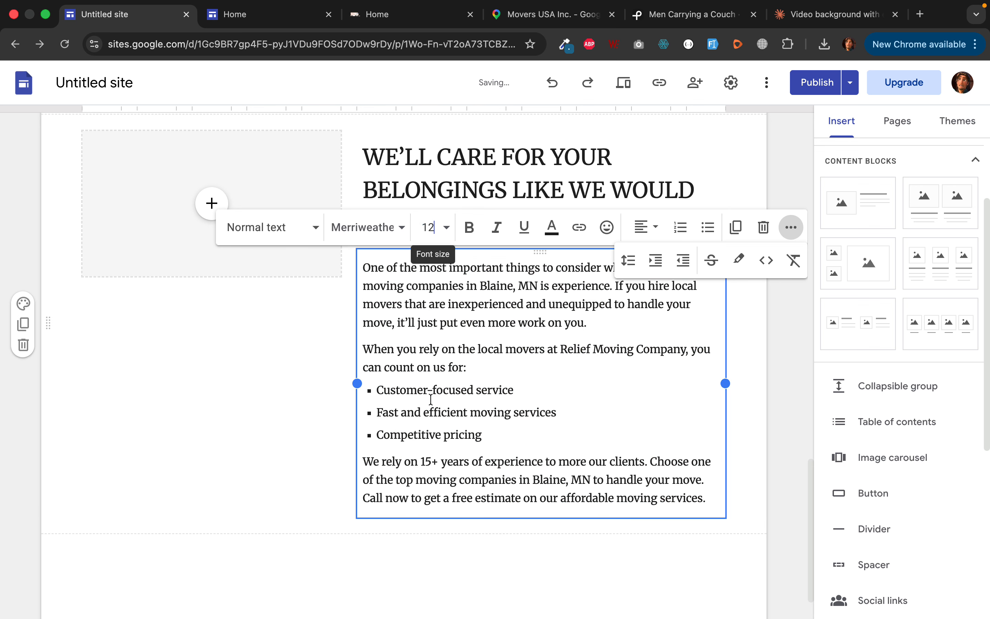
Upload special-care-movers.png into the block's image placeholder and enlarge it downward until the picture shows uncropped.
{"action": "left_click", "coordinate": [205, 208]}
{"action": "left_click", "coordinate": [245, 261]}
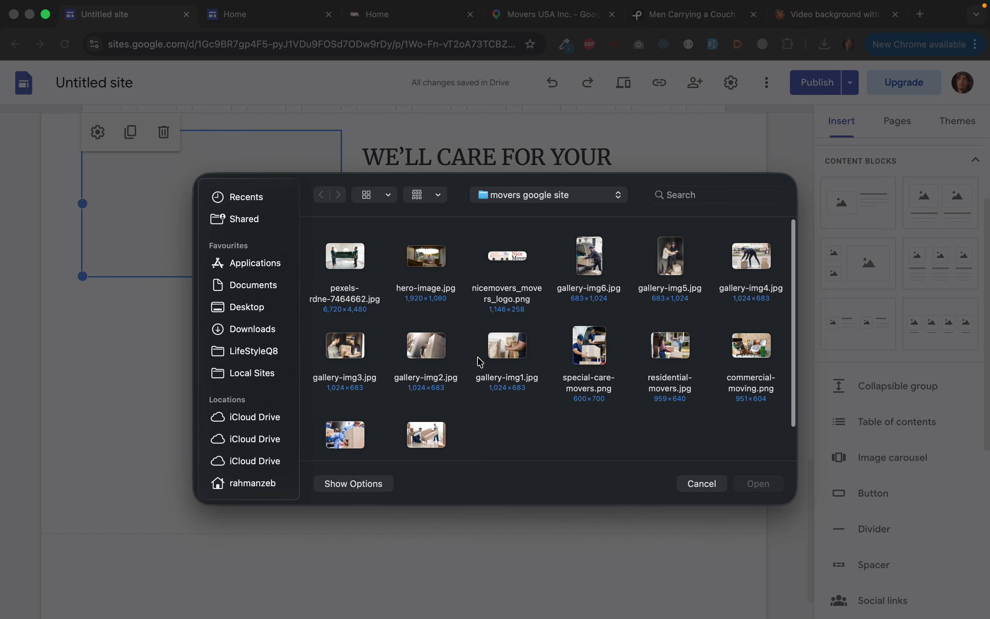
{"action": "scroll", "coordinate": [480, 362], "scroll_direction": "down", "scroll_amount": 1}
{"action": "left_click", "coordinate": [590, 345]}
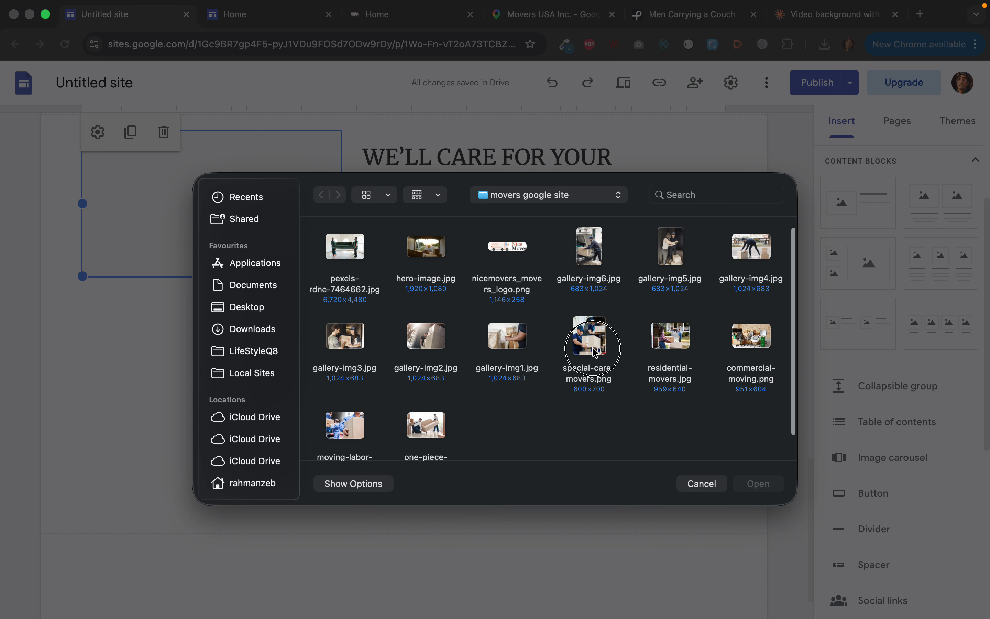
{"action": "left_click", "coordinate": [757, 483]}
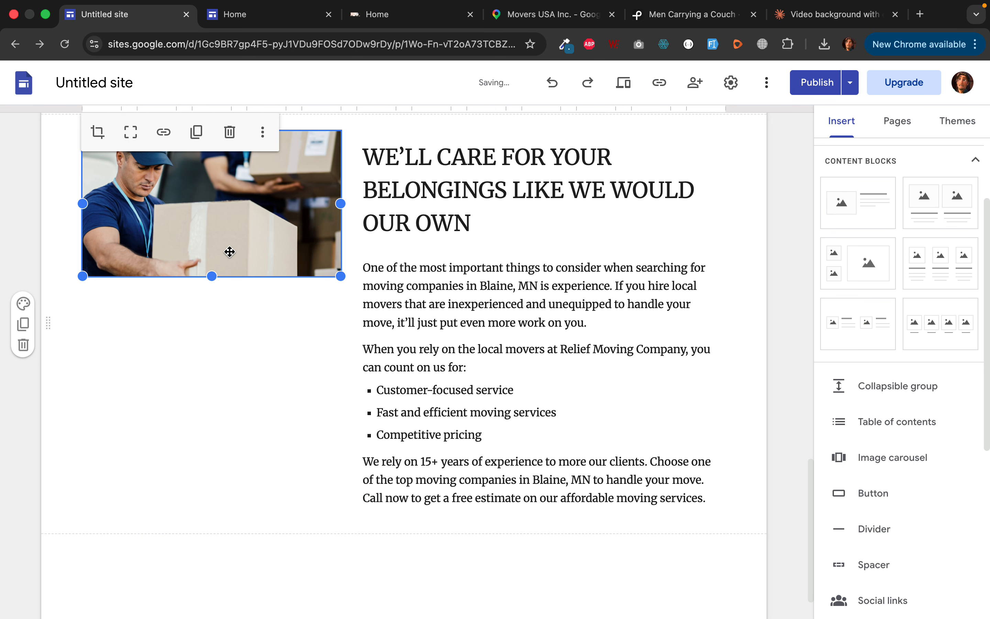
{"action": "left_click_drag", "start_coordinate": [215, 277], "coordinate": [247, 416]}
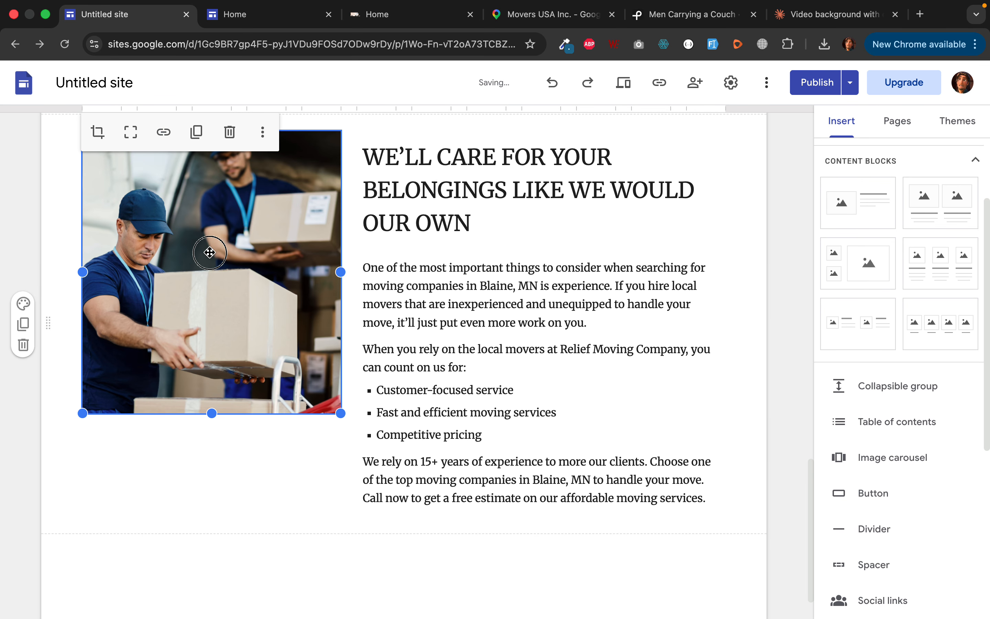
{"action": "left_click", "coordinate": [131, 132]}
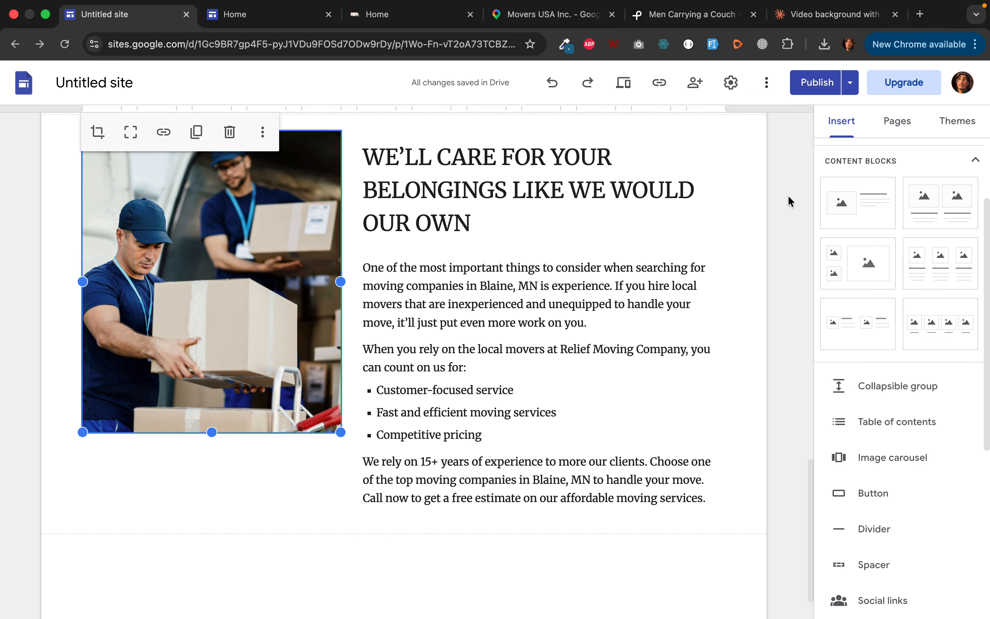
Publish the updated Home page and reload the published site to review the new image-and-text block.
{"action": "left_click", "coordinate": [812, 84]}
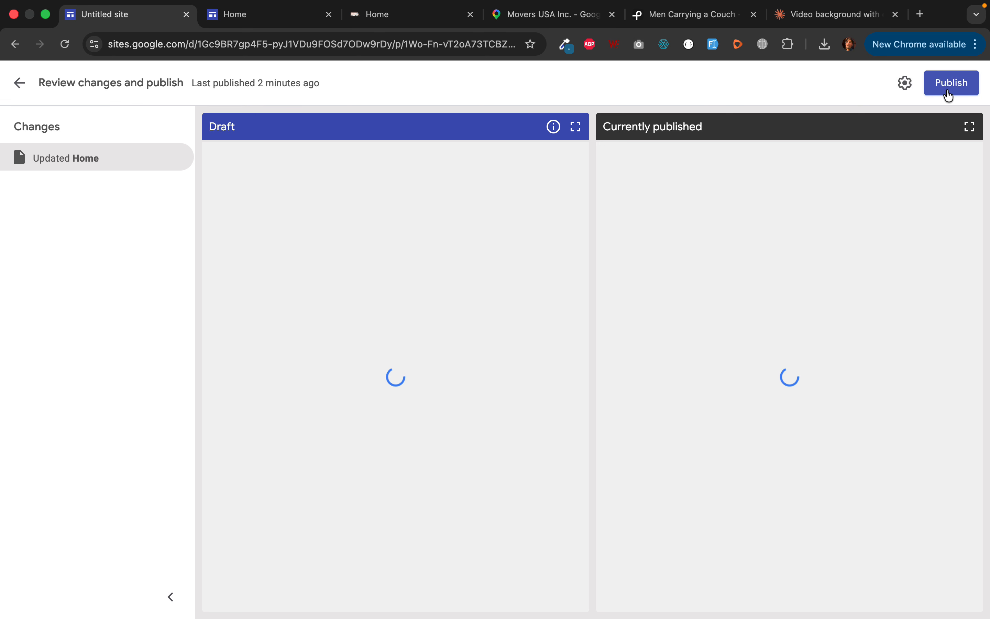
{"action": "left_click", "coordinate": [954, 87]}
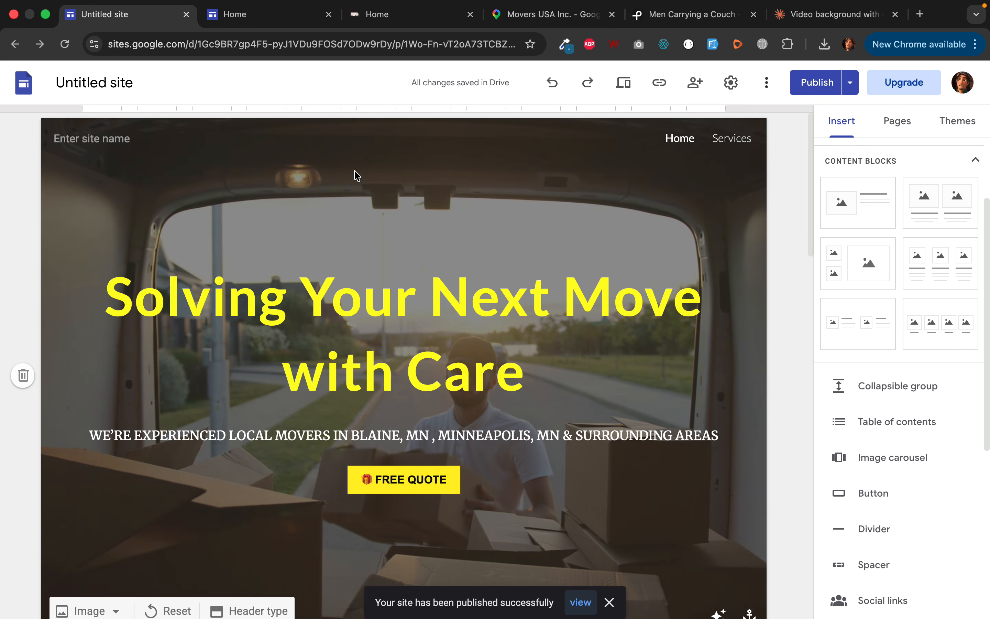
{"action": "left_click", "coordinate": [253, 15]}
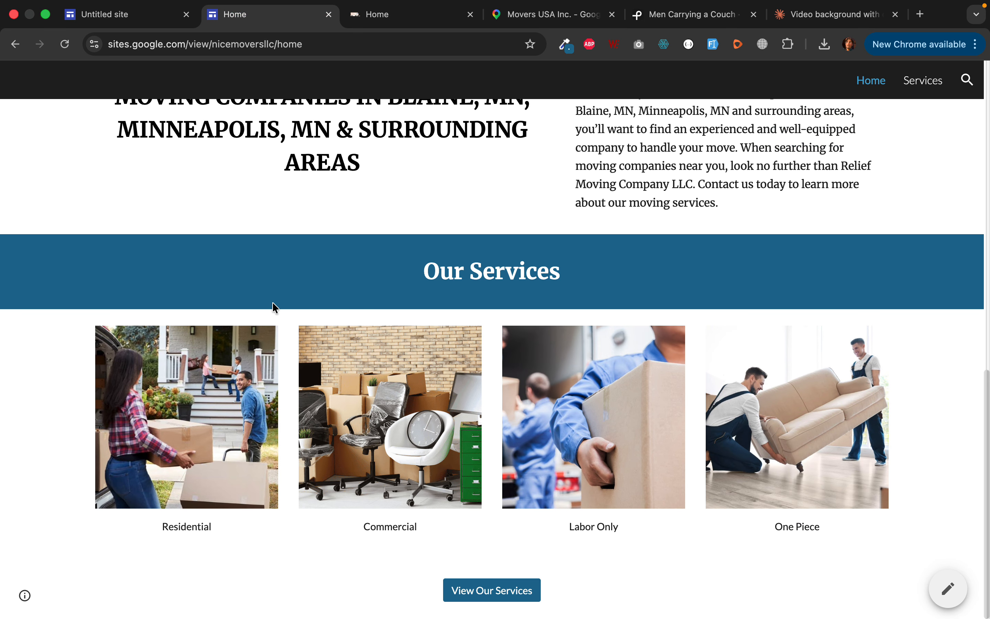
{"action": "left_click", "coordinate": [64, 43]}
{"action": "left_click", "coordinate": [65, 44]}
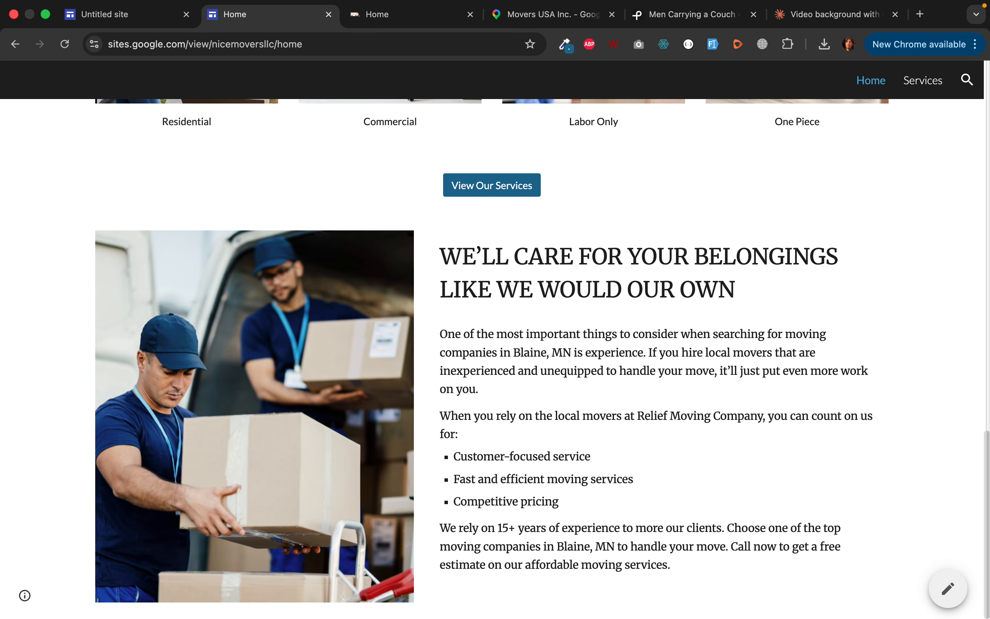
Return to the site editor and add a text box at the page's end reading "WE’LL HANDLE THE HEAVY LIFTING FOR YOU", without a trailing blank line.
{"action": "left_click", "coordinate": [137, 13]}
{"action": "scroll", "coordinate": [437, 297], "scroll_direction": "down", "scroll_amount": 15}
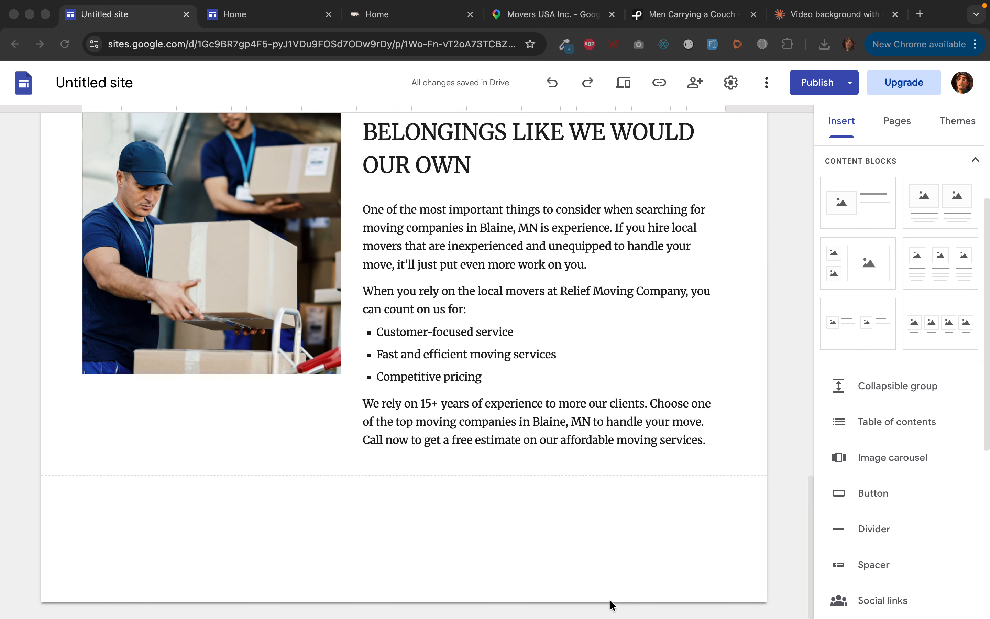
{"action": "left_click", "coordinate": [649, 521]}
{"action": "scroll", "coordinate": [851, 365], "scroll_direction": "up", "scroll_amount": 3}
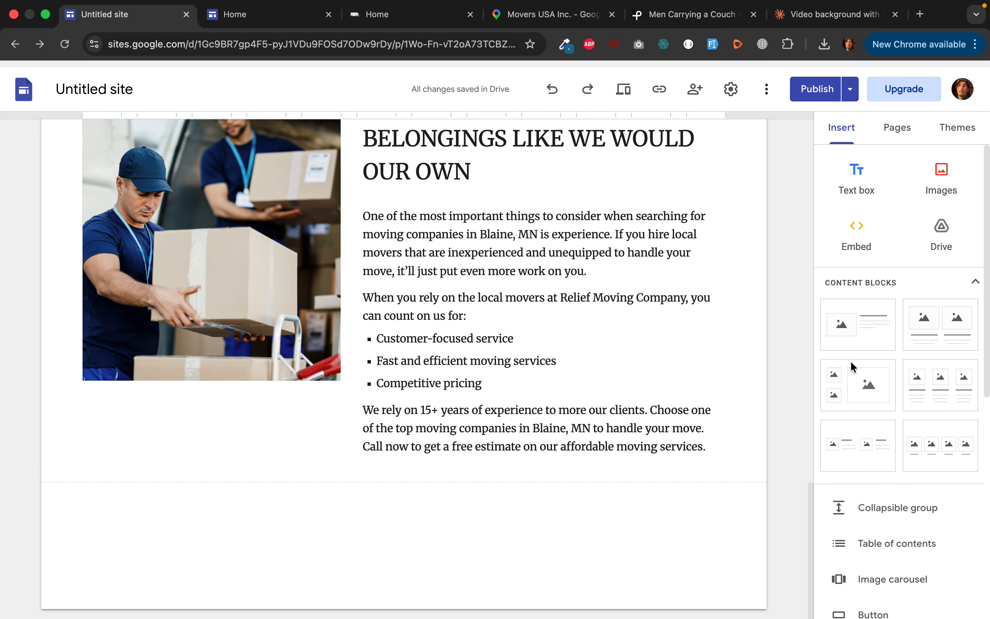
{"action": "left_click", "coordinate": [855, 182]}
{"action": "type", "text": "WE’LL HANDLE THE HEAVY LIFTING FOR YOU"}
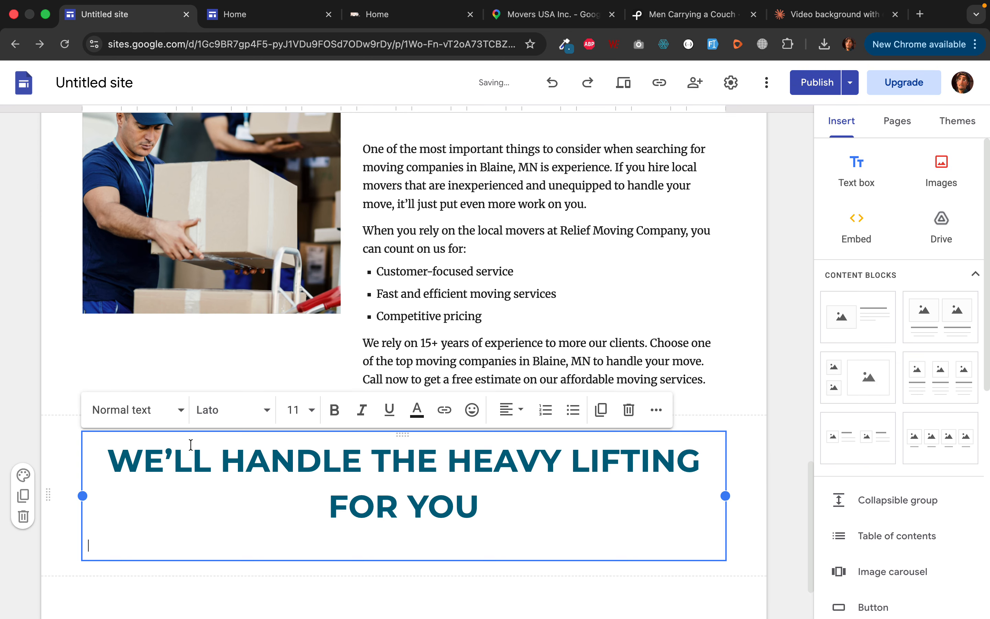
{"action": "key", "text": "BackSpace"}
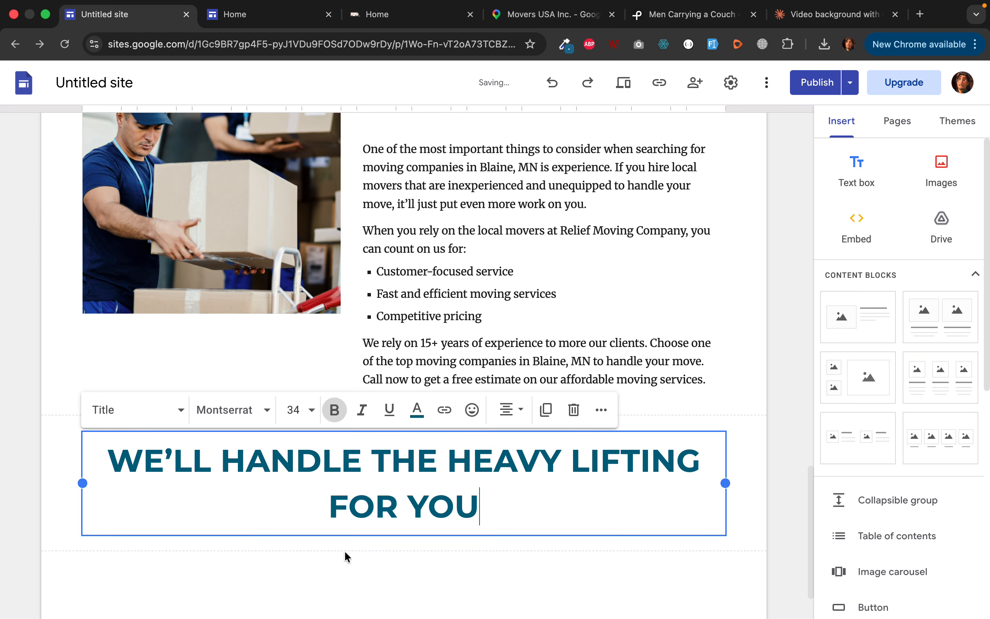
Clear the formatting of the "WE’LL HANDLE THE HEAVY LIFTING FOR YOU" heading and center it.
{"action": "left_click", "coordinate": [428, 488]}
{"action": "key", "text": "super+a"}
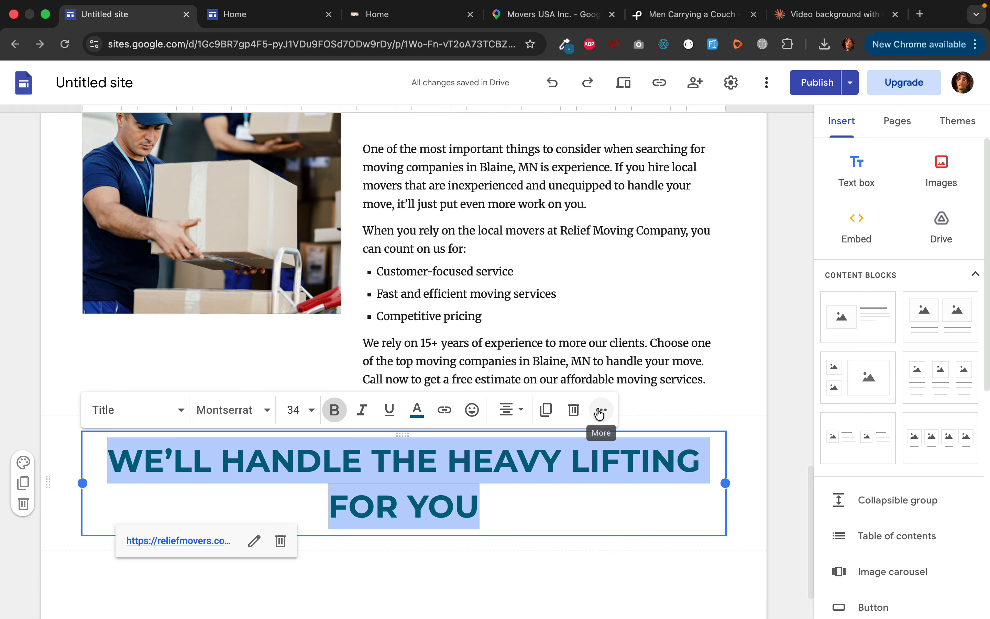
{"action": "left_click", "coordinate": [599, 411]}
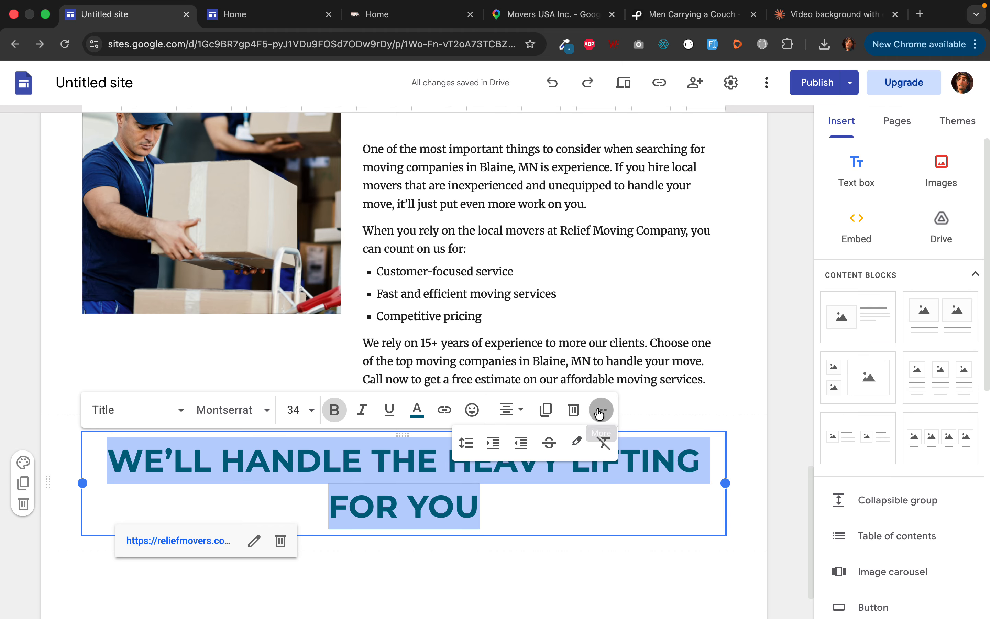
{"action": "left_click", "coordinate": [604, 443]}
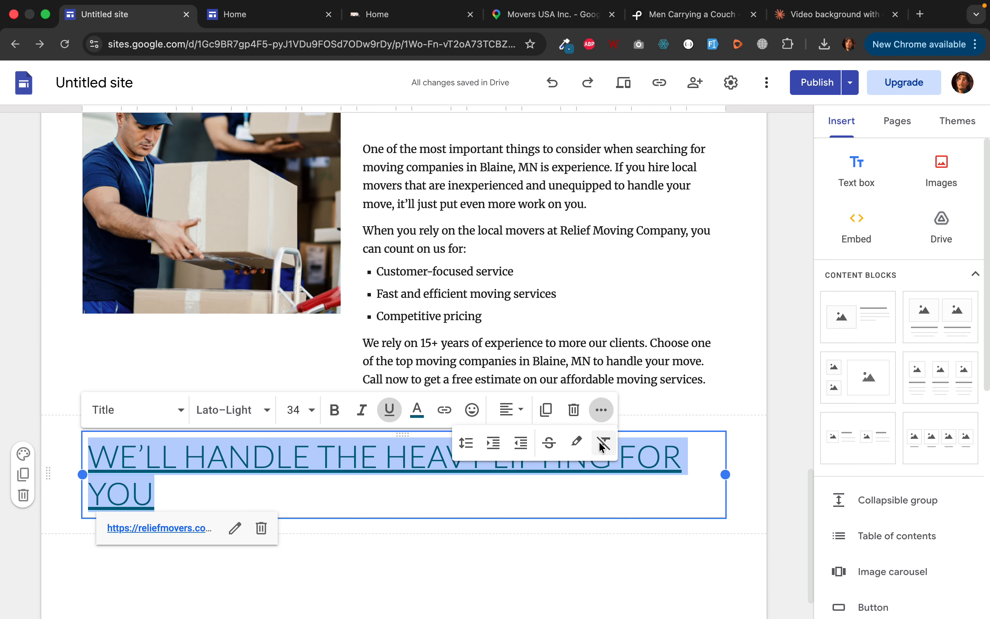
{"action": "left_click", "coordinate": [505, 409]}
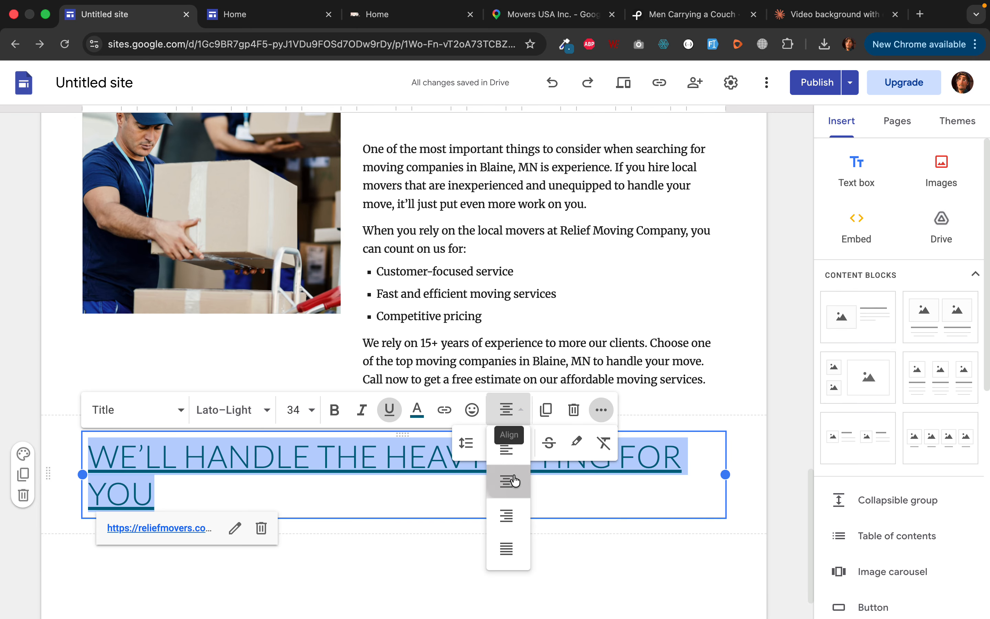
{"action": "left_click", "coordinate": [506, 482]}
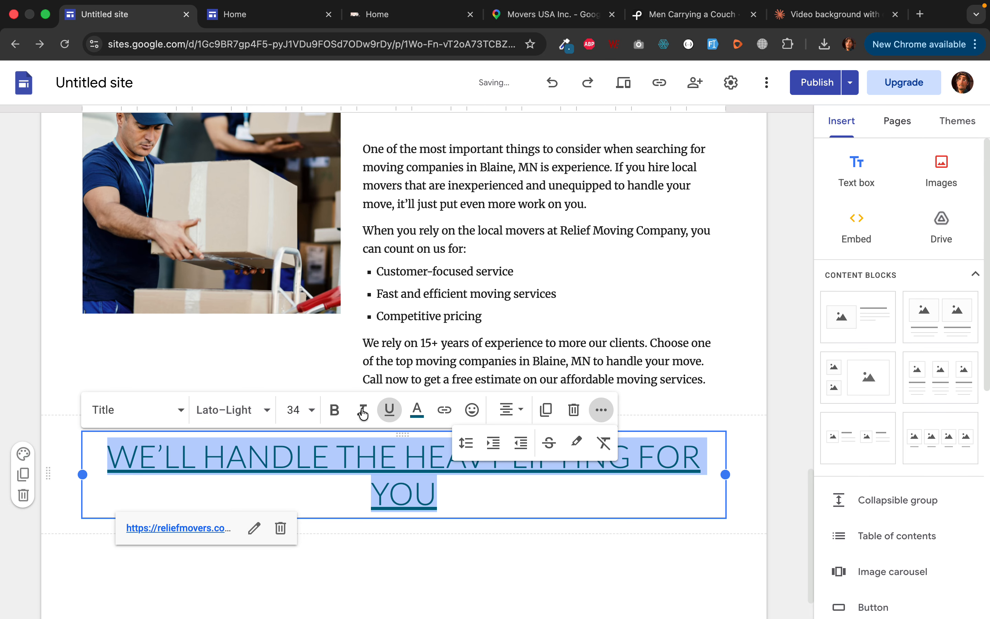
Set the font of the "WE’LL HANDLE THE HEAVY LIFTING FOR YOU" heading to Merriweather Bold.
{"action": "left_click", "coordinate": [262, 411]}
{"action": "scroll", "coordinate": [261, 519], "scroll_direction": "down", "scroll_amount": 6}
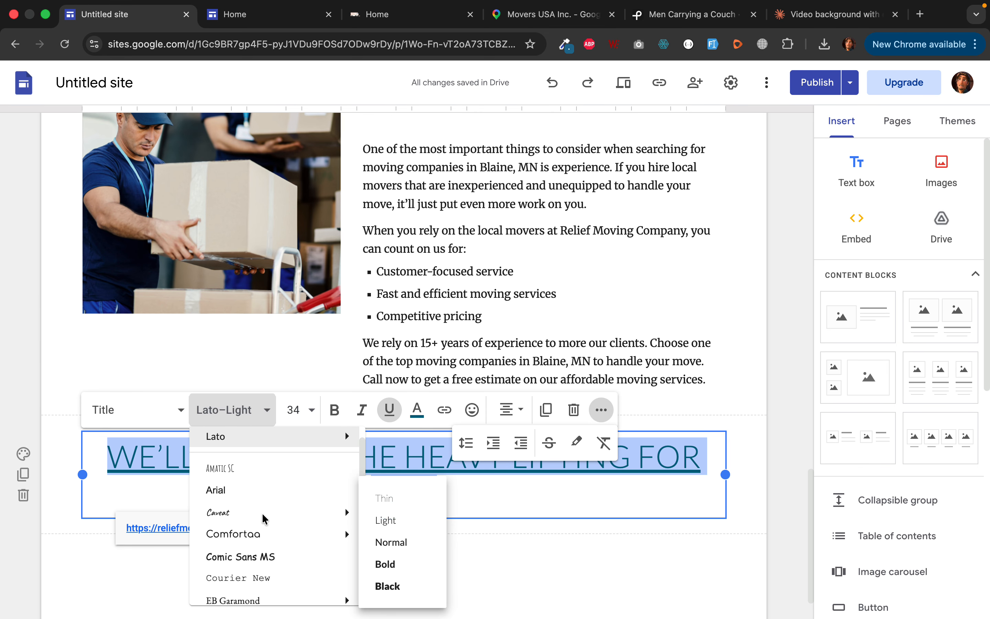
{"action": "scroll", "coordinate": [281, 539], "scroll_direction": "down", "scroll_amount": 1}
{"action": "mouse_move", "coordinate": [280, 543]}
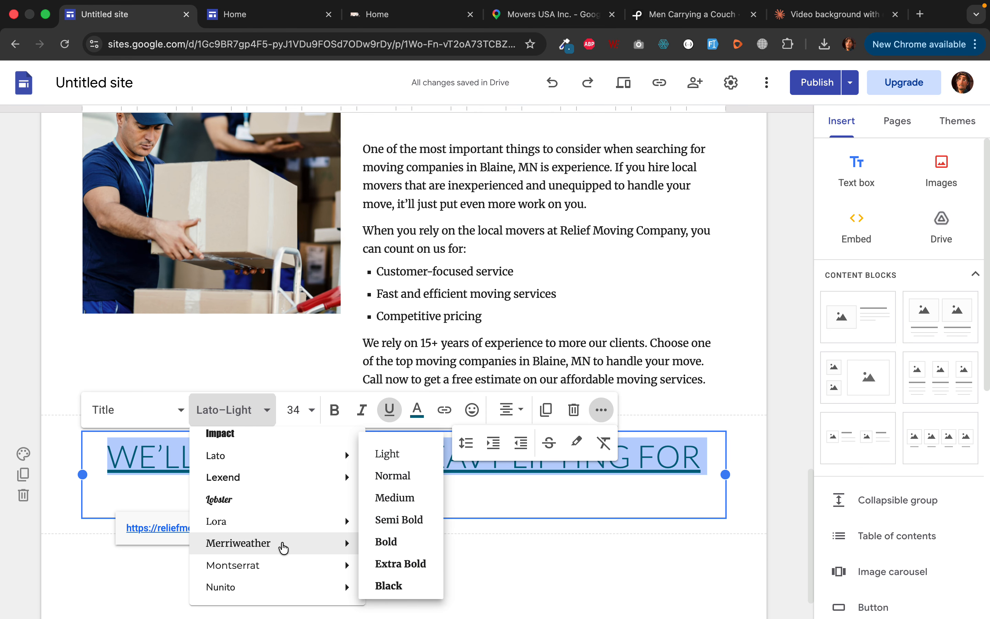
{"action": "left_click", "coordinate": [383, 542]}
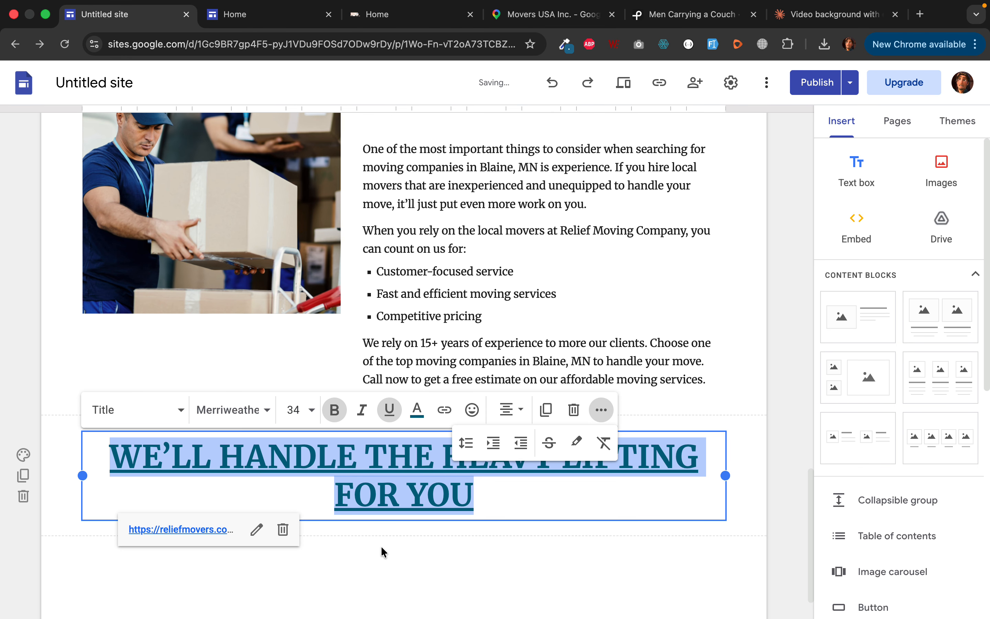
Change the heavy lifting heading's font to Impact.
{"action": "left_click", "coordinate": [262, 410]}
{"action": "scroll", "coordinate": [289, 554], "scroll_direction": "down", "scroll_amount": 3}
{"action": "scroll", "coordinate": [291, 556], "scroll_direction": "down", "scroll_amount": 1}
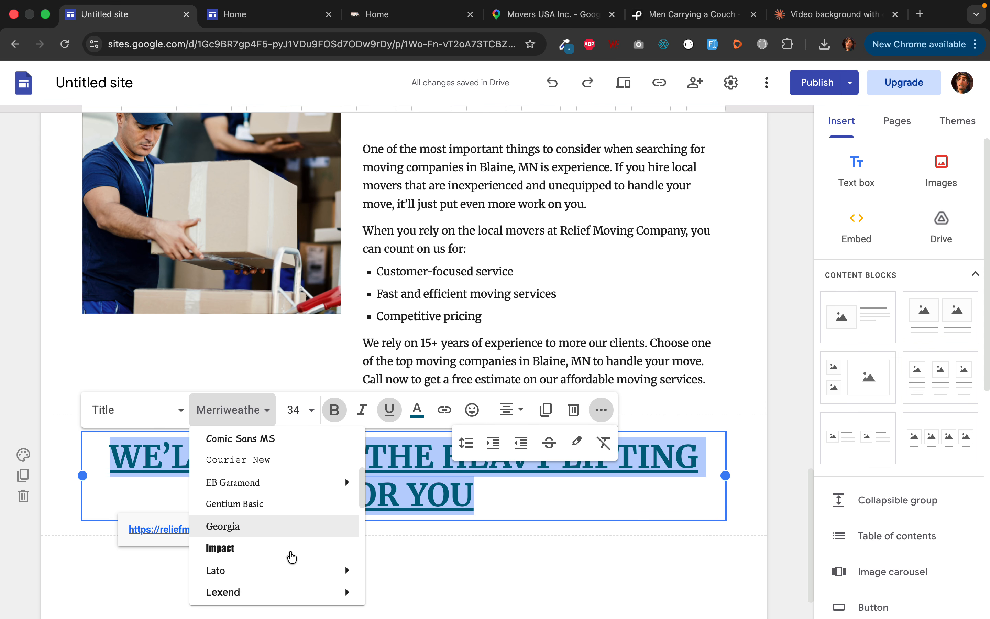
{"action": "left_click", "coordinate": [311, 540]}
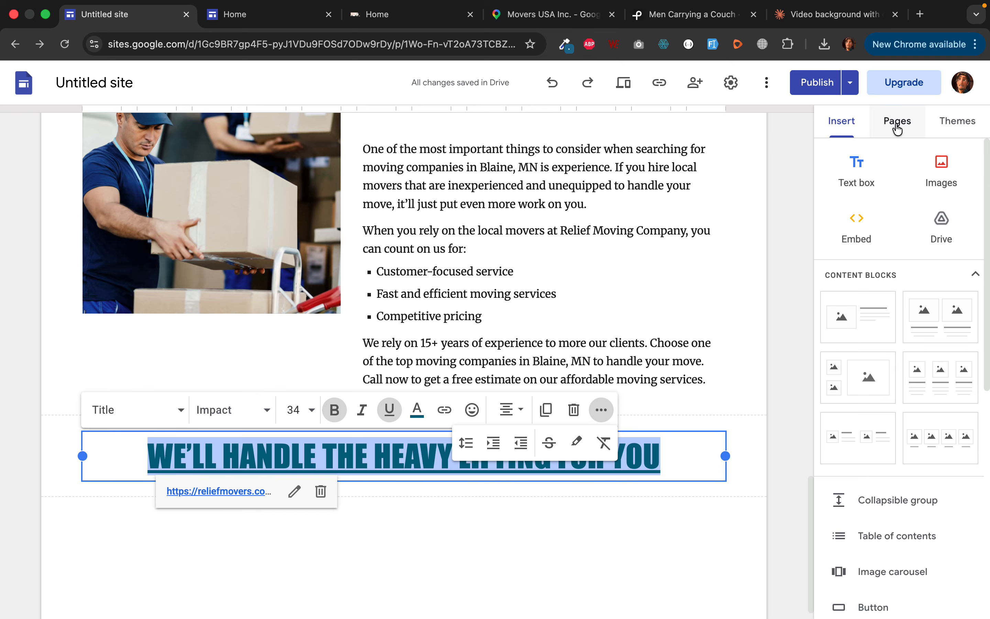
Apply the Vision theme to the site.
{"action": "left_click", "coordinate": [973, 123]}
{"action": "scroll", "coordinate": [912, 365], "scroll_direction": "down", "scroll_amount": 6}
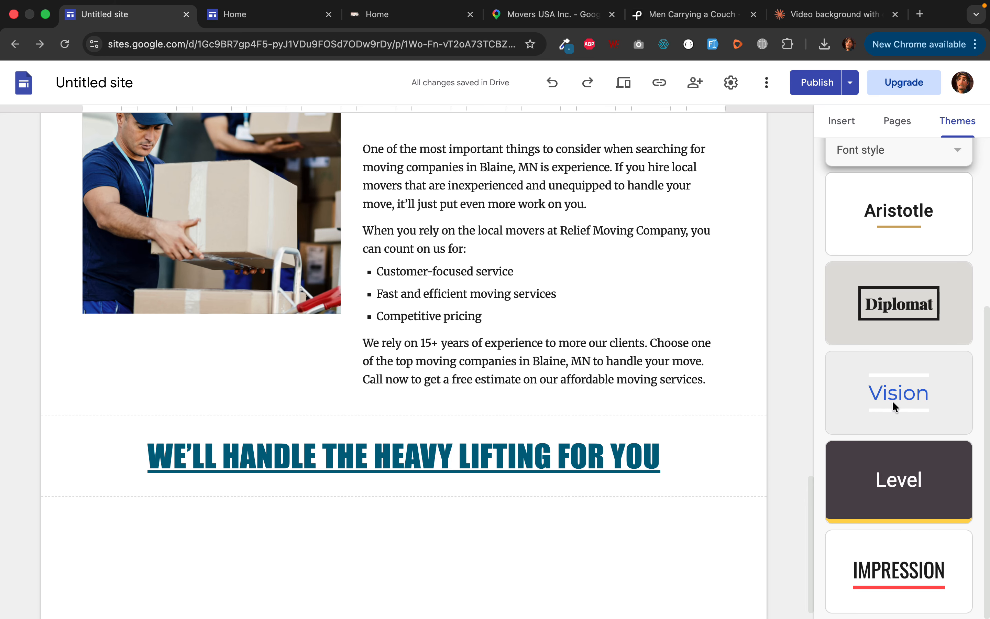
{"action": "left_click", "coordinate": [900, 389]}
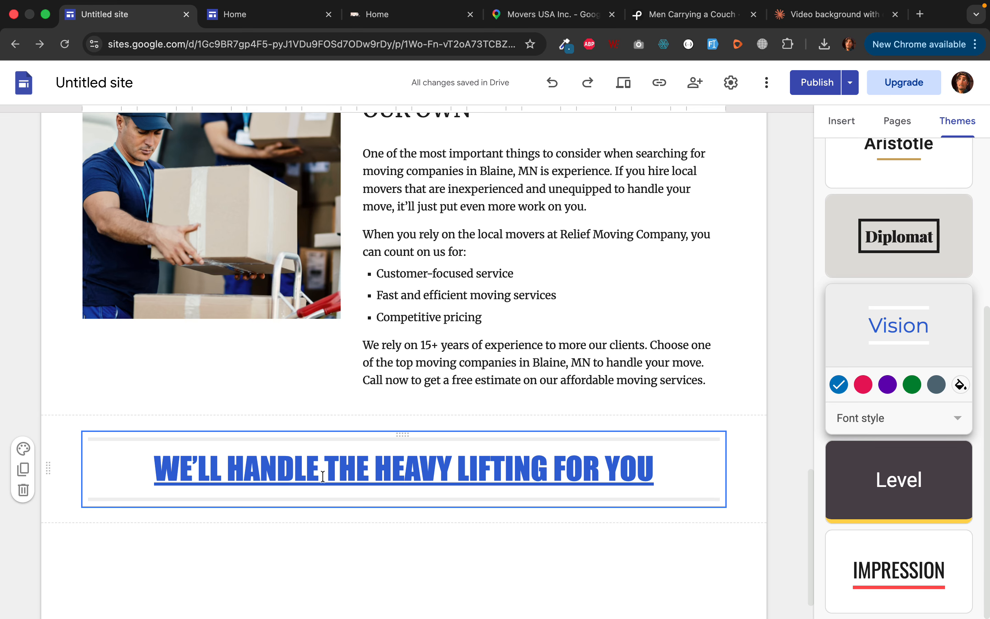
Remove the underline from the "WE’LL HANDLE THE HEAVY LIFTING FOR YOU" heading and set its font size to 48.
{"action": "triple_click", "coordinate": [348, 470]}
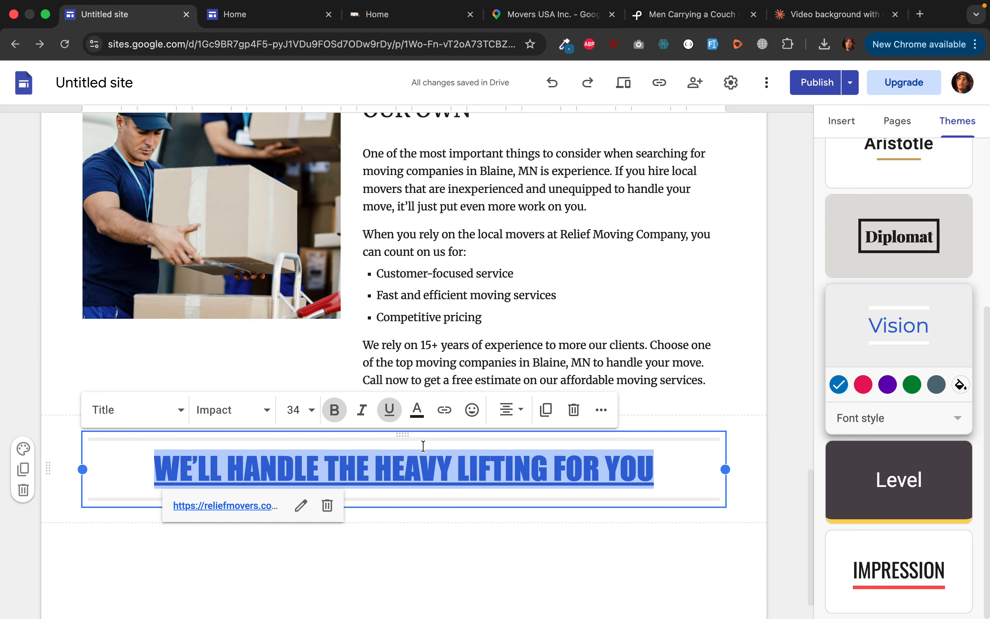
{"action": "left_click", "coordinate": [389, 410]}
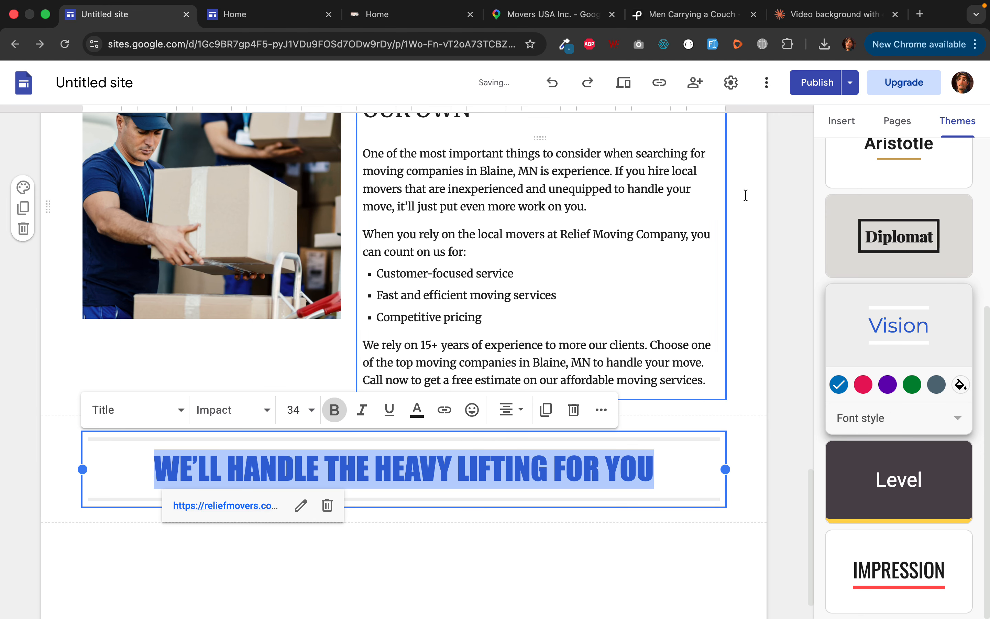
{"action": "left_click", "coordinate": [311, 413]}
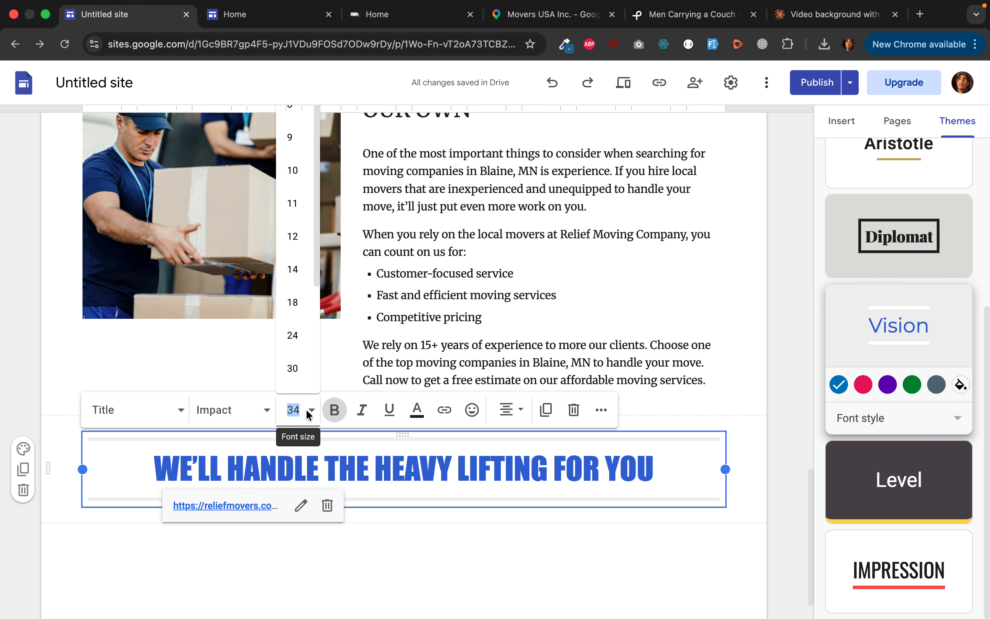
{"action": "scroll", "coordinate": [295, 365], "scroll_direction": "down", "scroll_amount": 5}
{"action": "left_click", "coordinate": [297, 336]}
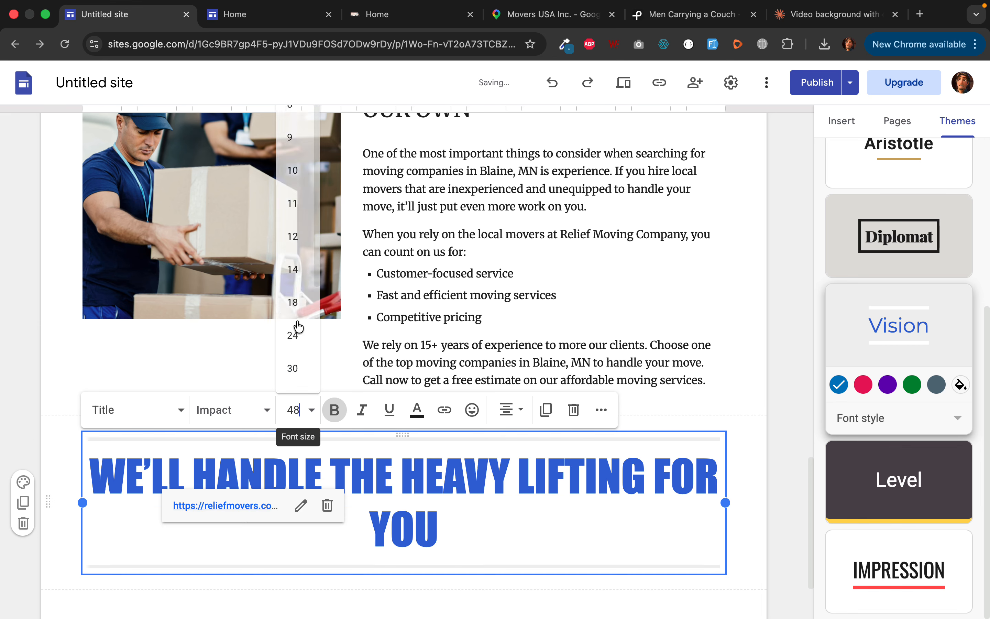
Publish the site with the latest changes and return to the heavy lifting section at the end of the home page.
{"action": "left_click", "coordinate": [814, 83]}
{"action": "left_click", "coordinate": [951, 83]}
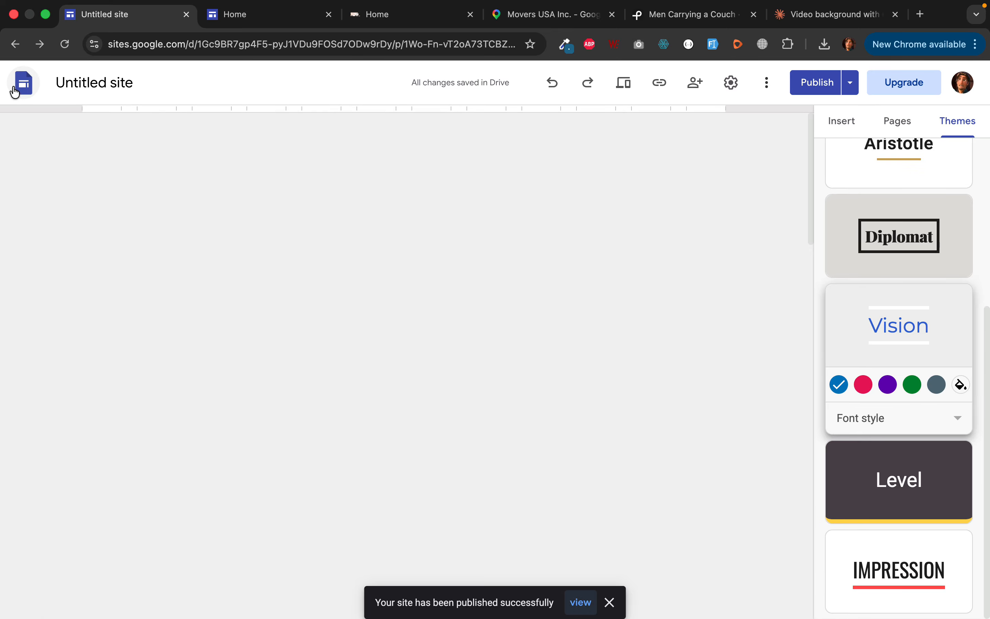
{"action": "scroll", "coordinate": [387, 497], "scroll_direction": "down", "scroll_amount": 15}
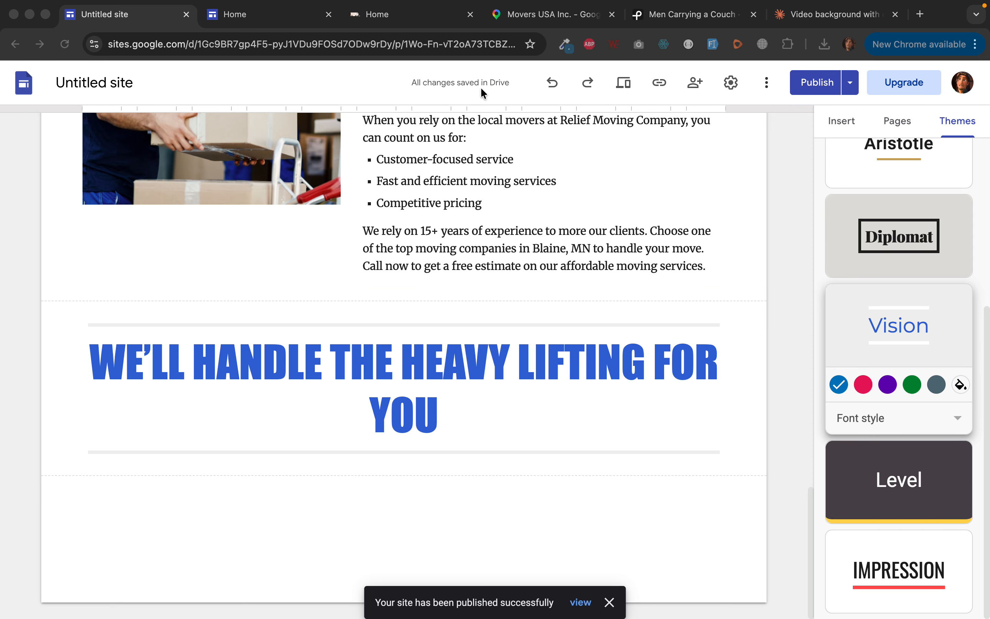
{"action": "left_click", "coordinate": [402, 466]}
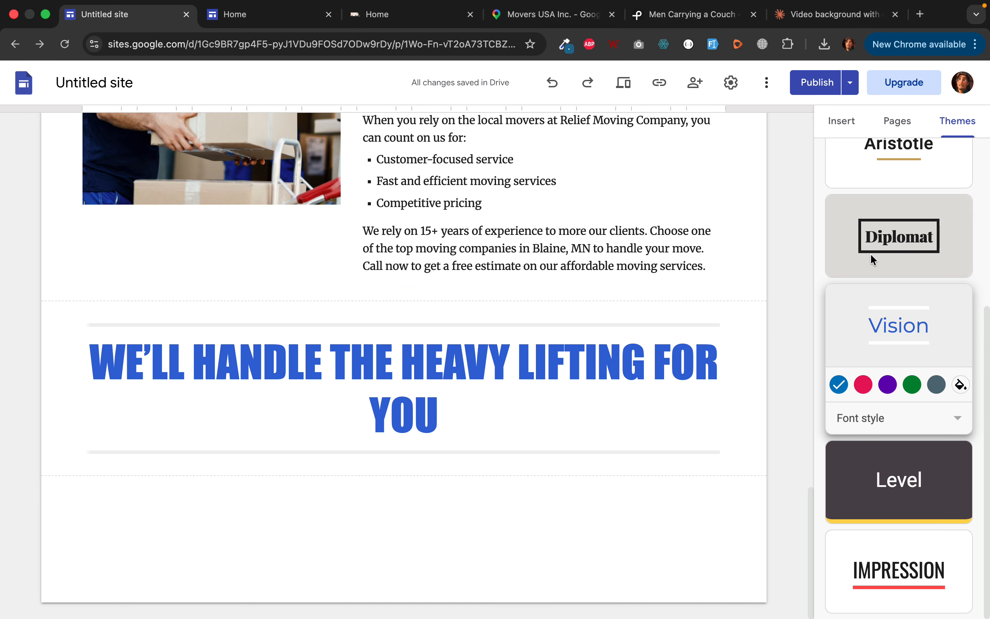
Add a "HIRE US FOR YOUR RESIDENTIAL OR COMMERCIAL MOVE TODAY" text box without a trailing blank line and place it under the heavy lifting heading.
{"action": "scroll", "coordinate": [869, 253], "scroll_direction": "up", "scroll_amount": 6}
{"action": "left_click", "coordinate": [841, 123]}
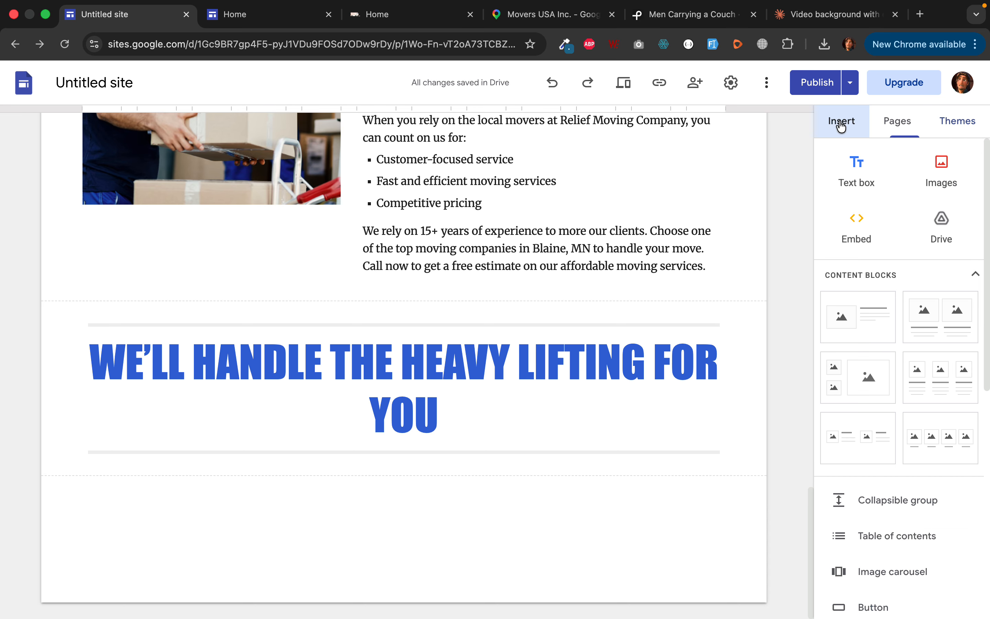
{"action": "left_click", "coordinate": [858, 188]}
{"action": "left_click", "coordinate": [200, 457]}
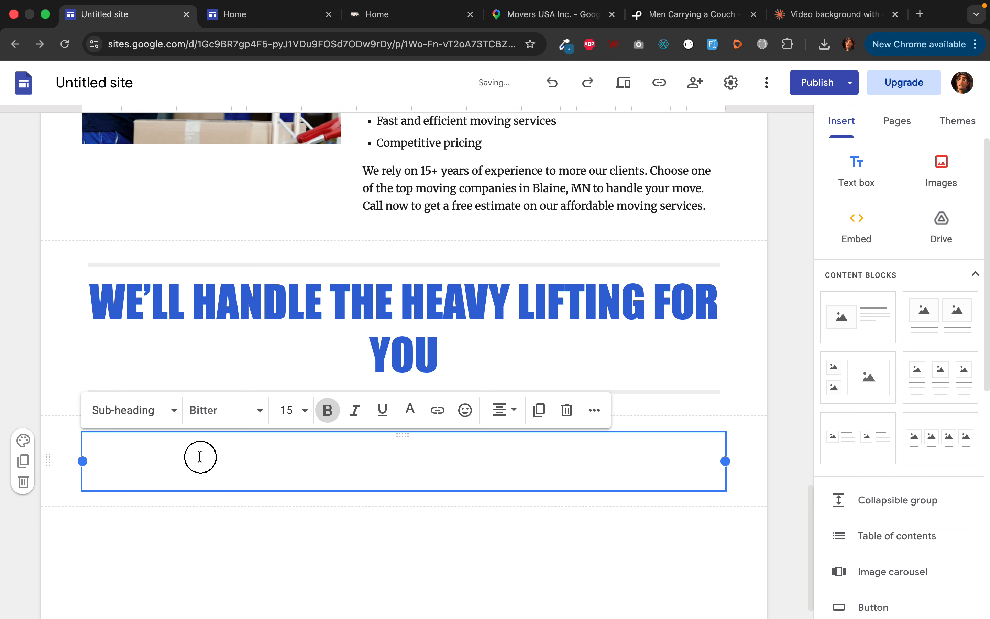
{"action": "key", "text": "super+a"}
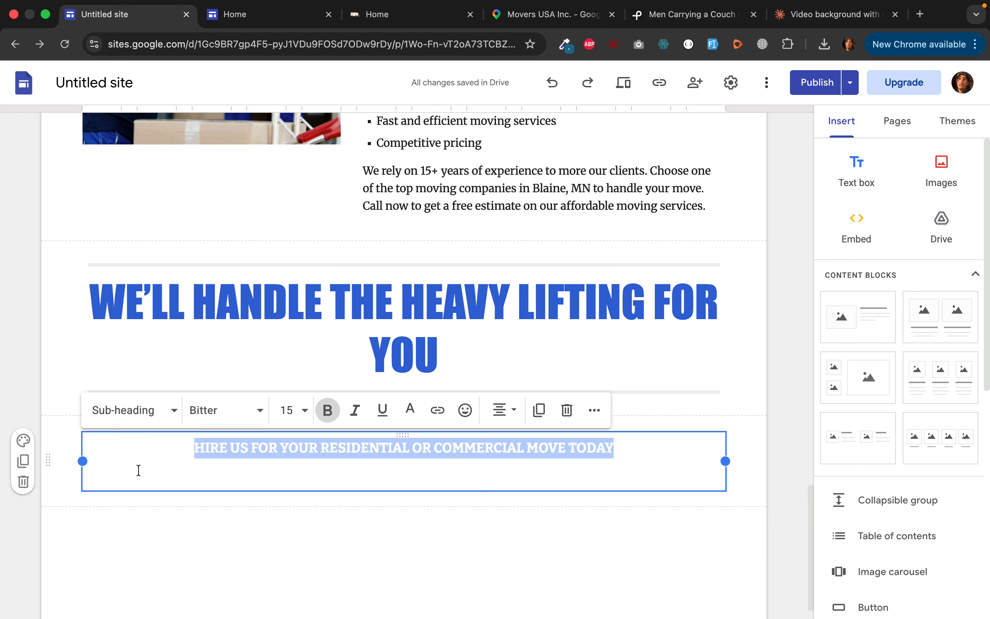
{"action": "key", "text": "BackSpace"}
{"action": "key", "text": "BackSpace"}
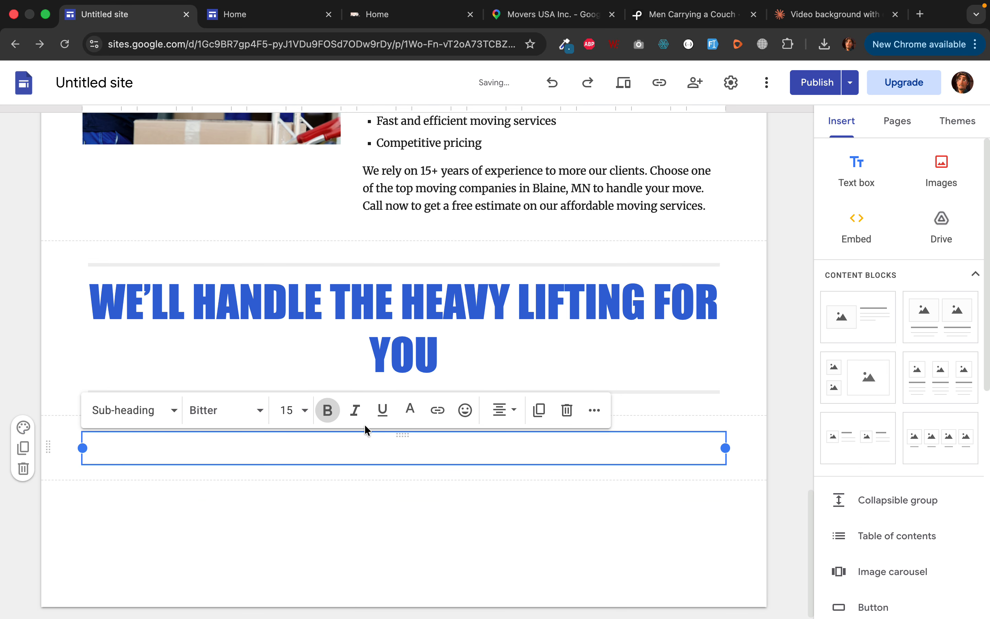
{"action": "left_click_drag", "start_coordinate": [396, 437], "coordinate": [420, 452]}
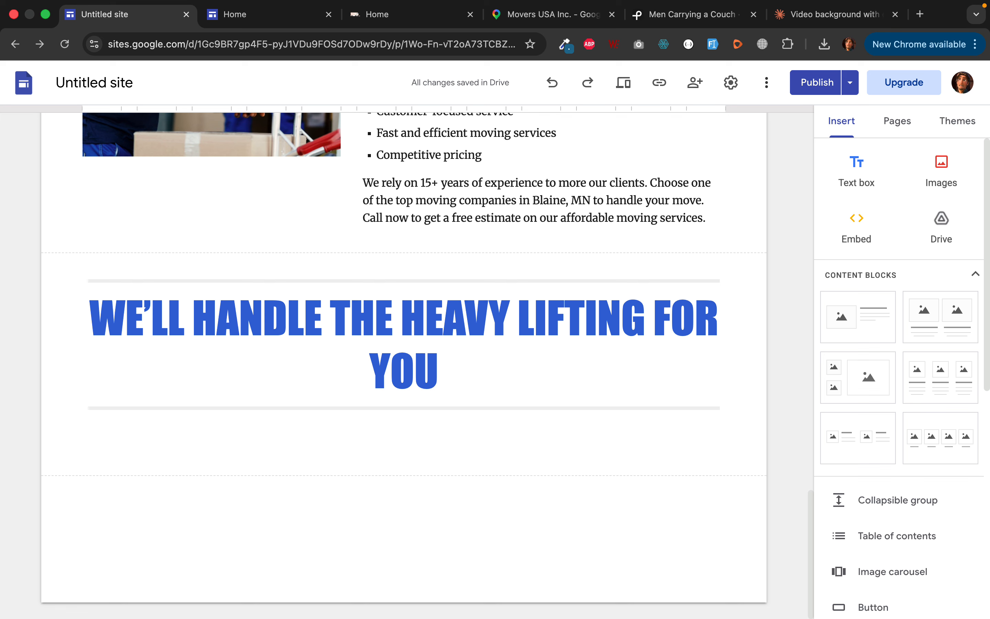
Insert a button named "Contact Us" that links to the Services page.
{"action": "scroll", "coordinate": [894, 203], "scroll_direction": "down", "scroll_amount": 4}
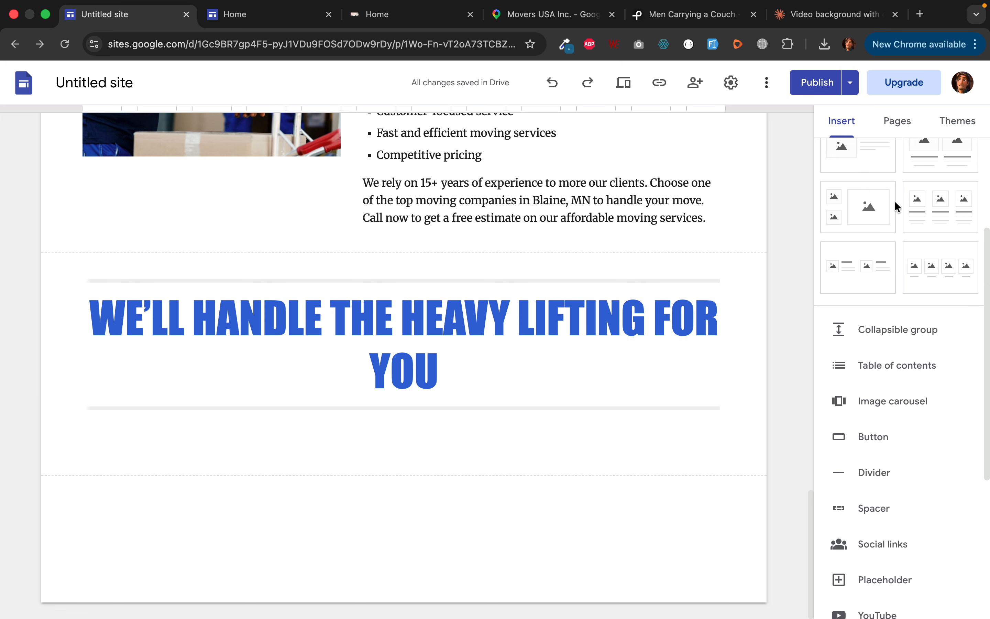
{"action": "left_click", "coordinate": [878, 446]}
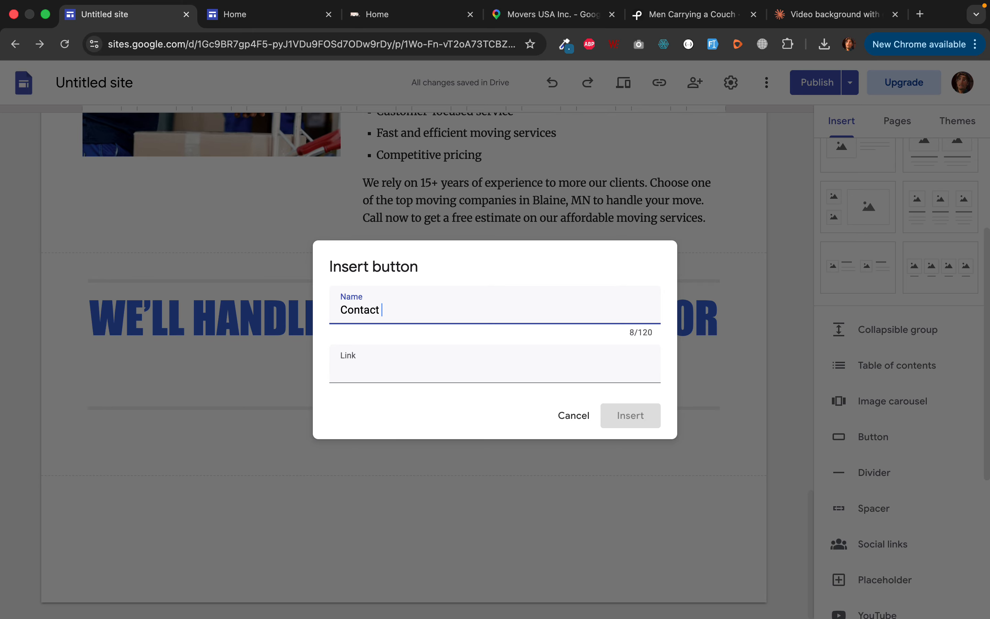
{"action": "left_click", "coordinate": [494, 376]}
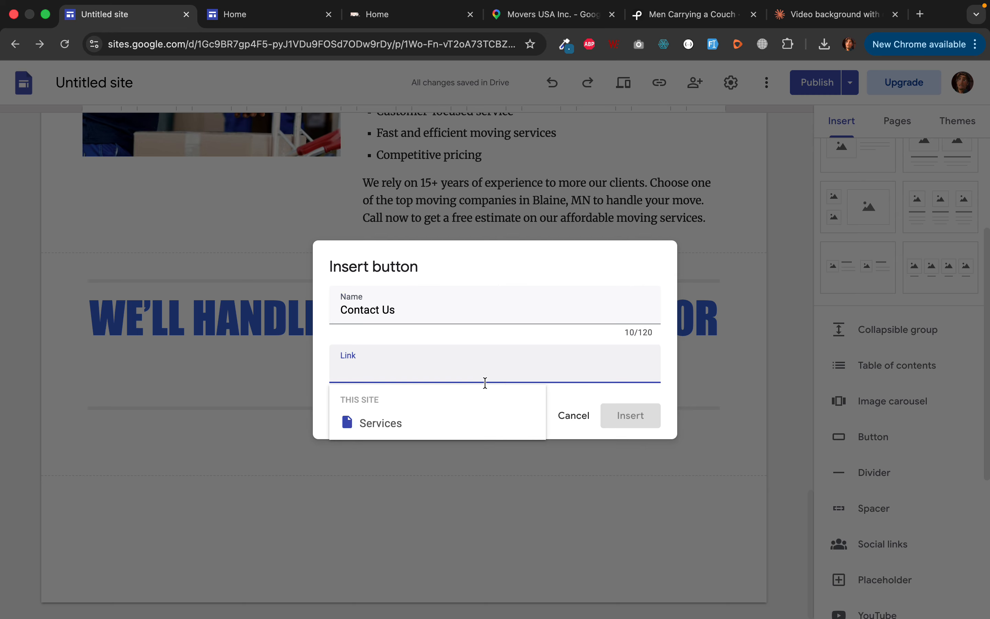
{"action": "left_click", "coordinate": [465, 415]}
{"action": "left_click", "coordinate": [626, 421]}
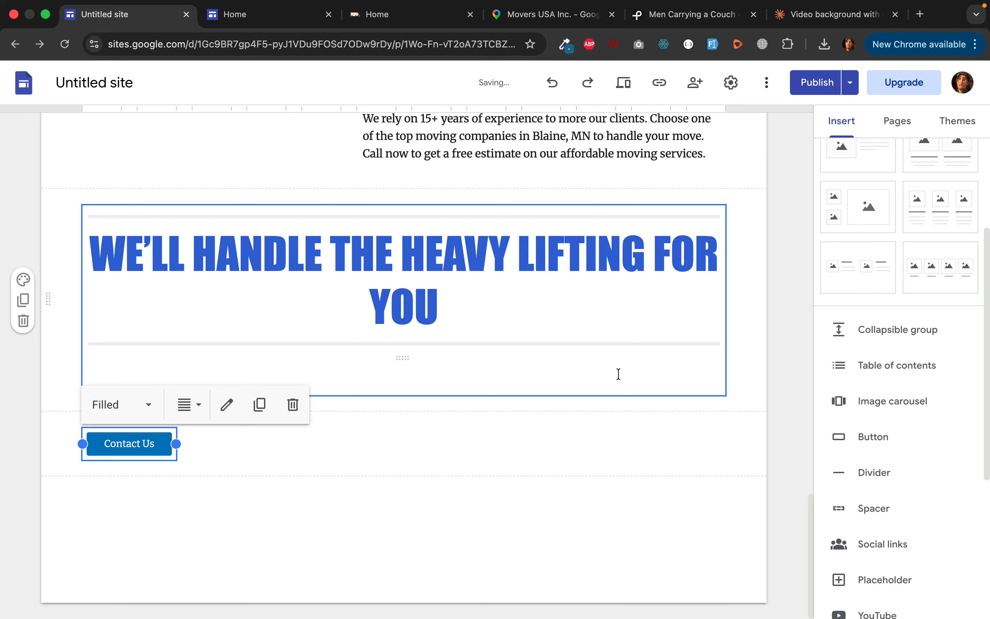
Create a new page named "Contact".
{"action": "left_click", "coordinate": [901, 133]}
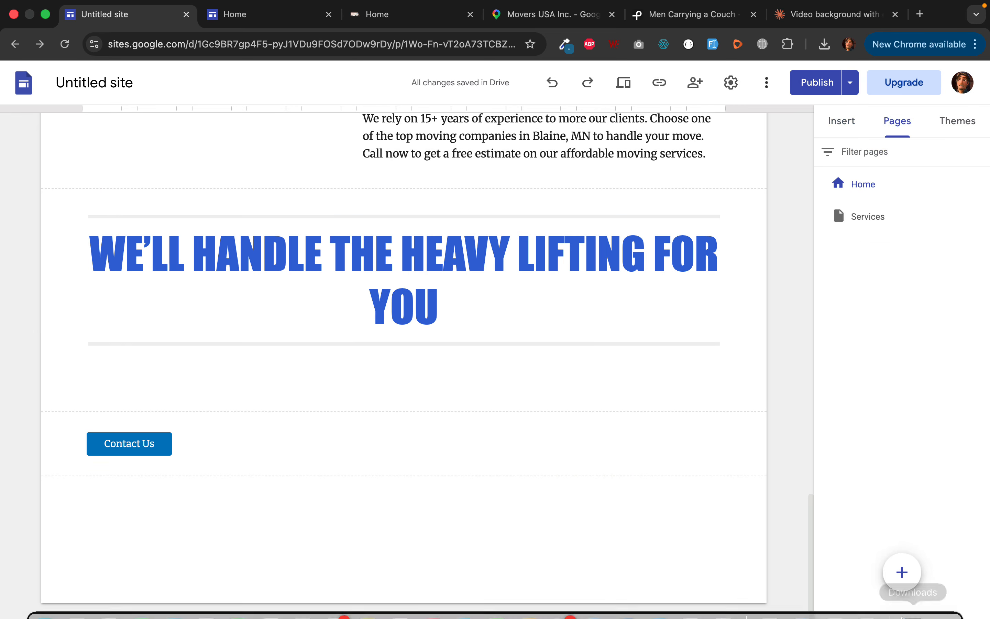
{"action": "left_click", "coordinate": [902, 573]}
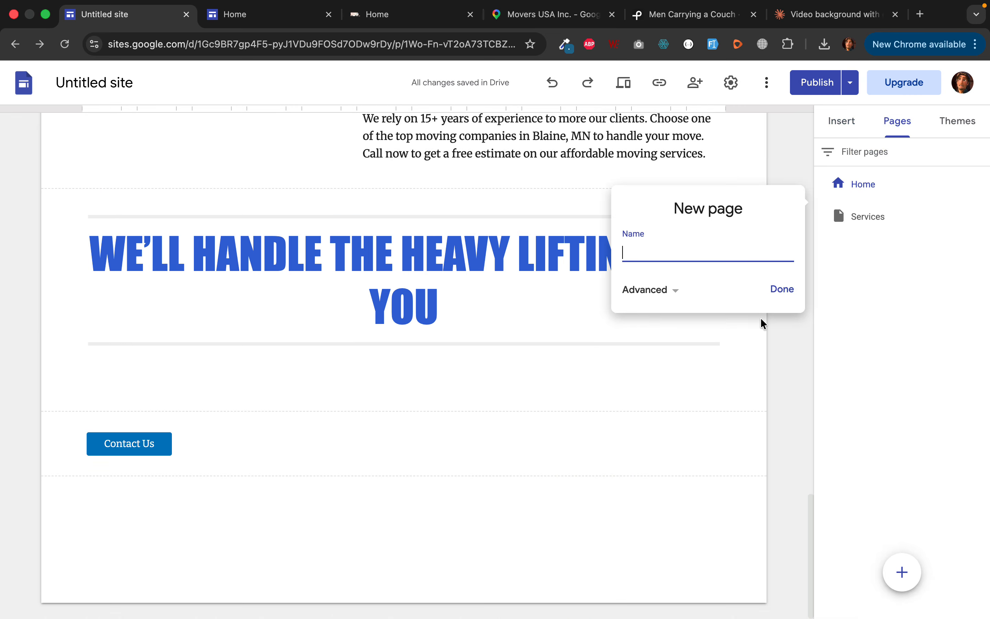
{"action": "type", "text": "Cn"}
{"action": "left_click", "coordinate": [781, 289]}
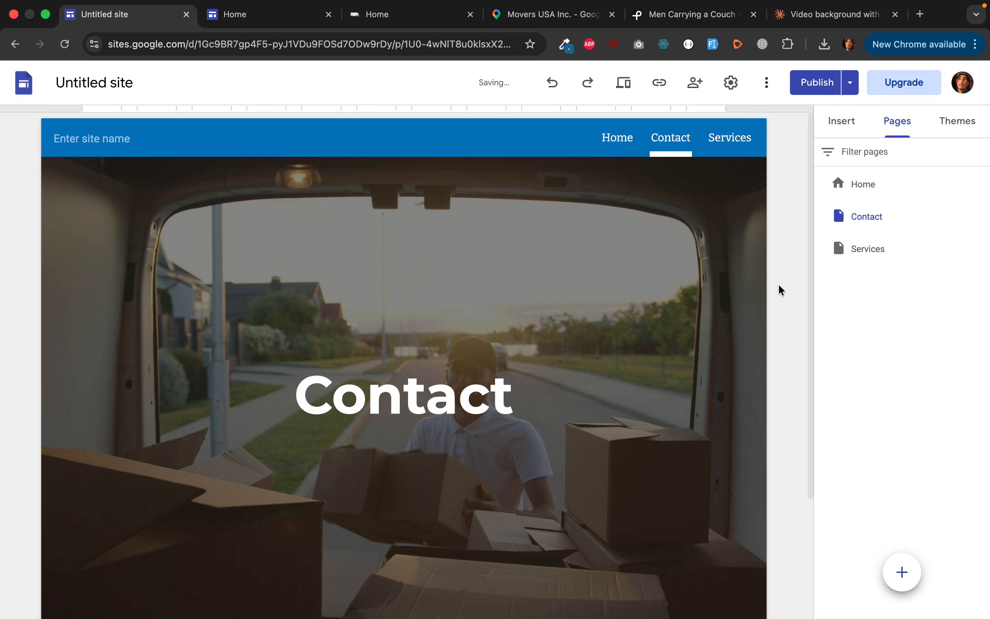
{"action": "scroll", "coordinate": [656, 296], "scroll_direction": "down", "scroll_amount": 4}
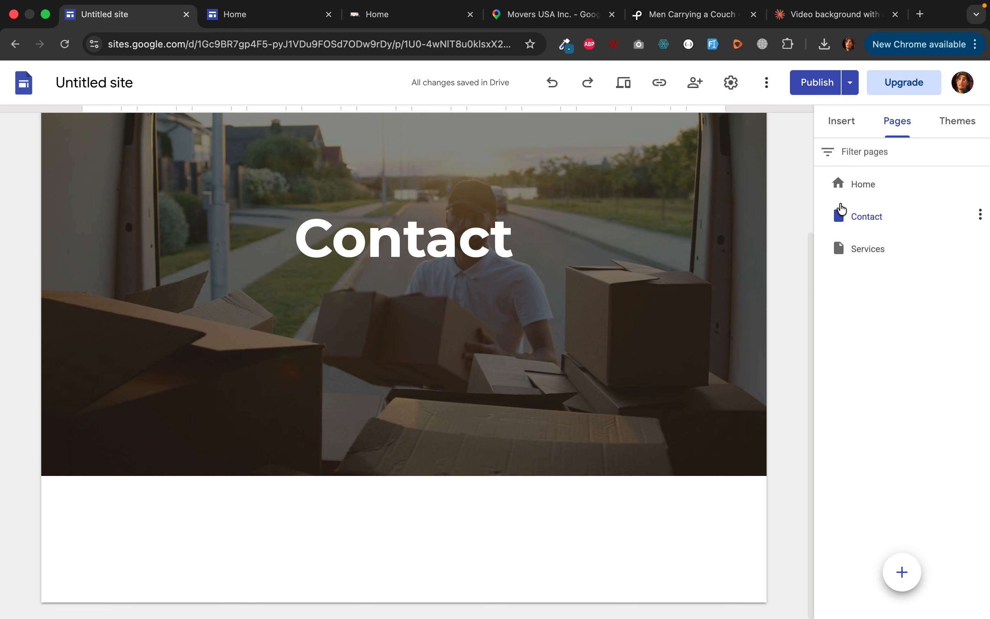
{"action": "left_click", "coordinate": [841, 122]}
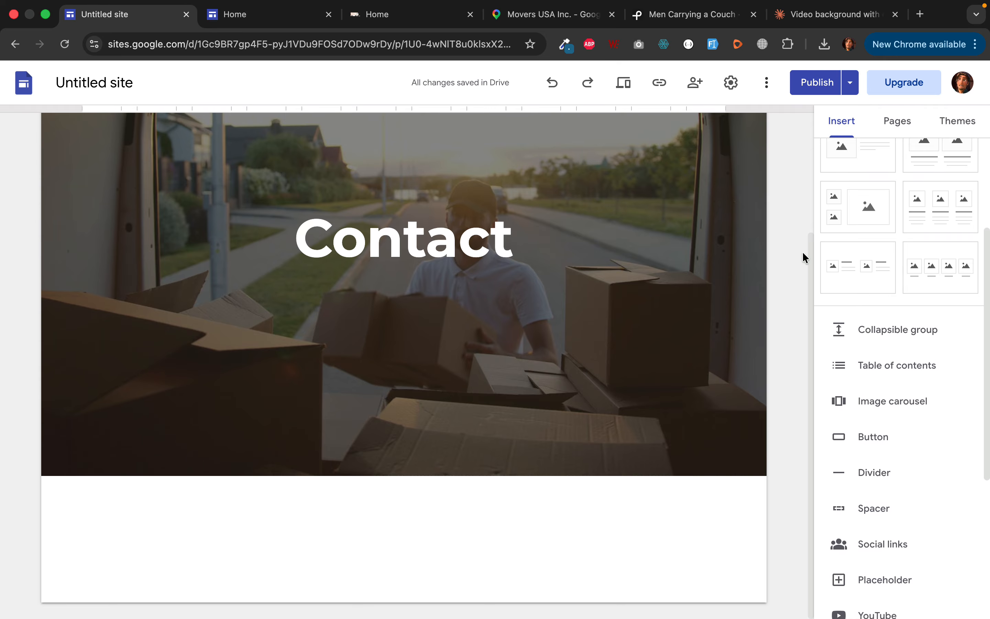
{"action": "scroll", "coordinate": [871, 219], "scroll_direction": "up", "scroll_amount": 4}
Return to the Home page and change the Contact Us button's link to the Contact page.
{"action": "left_click", "coordinate": [887, 127]}
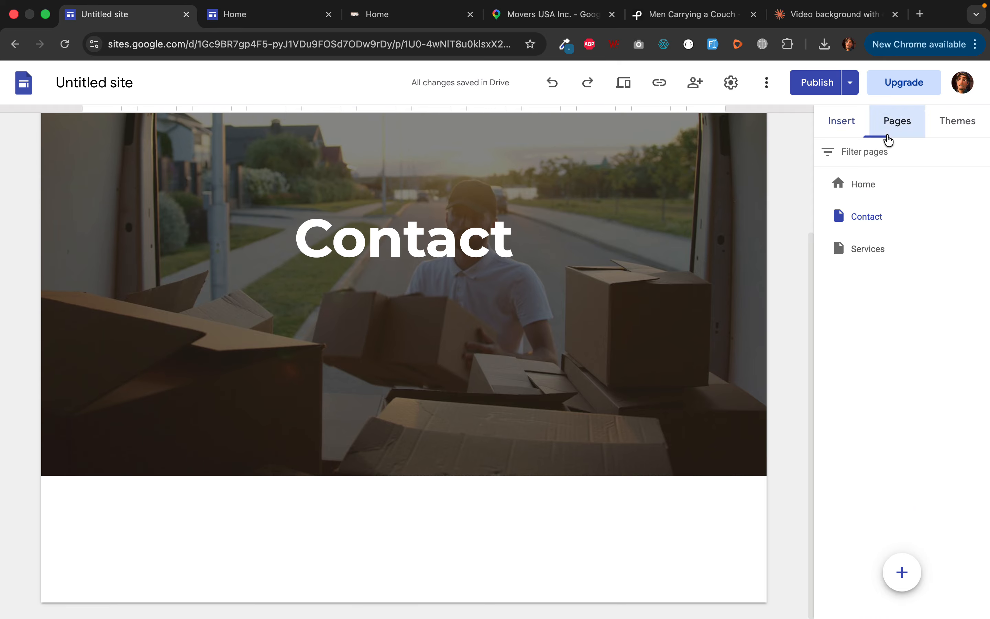
{"action": "left_click", "coordinate": [861, 192]}
{"action": "scroll", "coordinate": [528, 424], "scroll_direction": "down", "scroll_amount": 10}
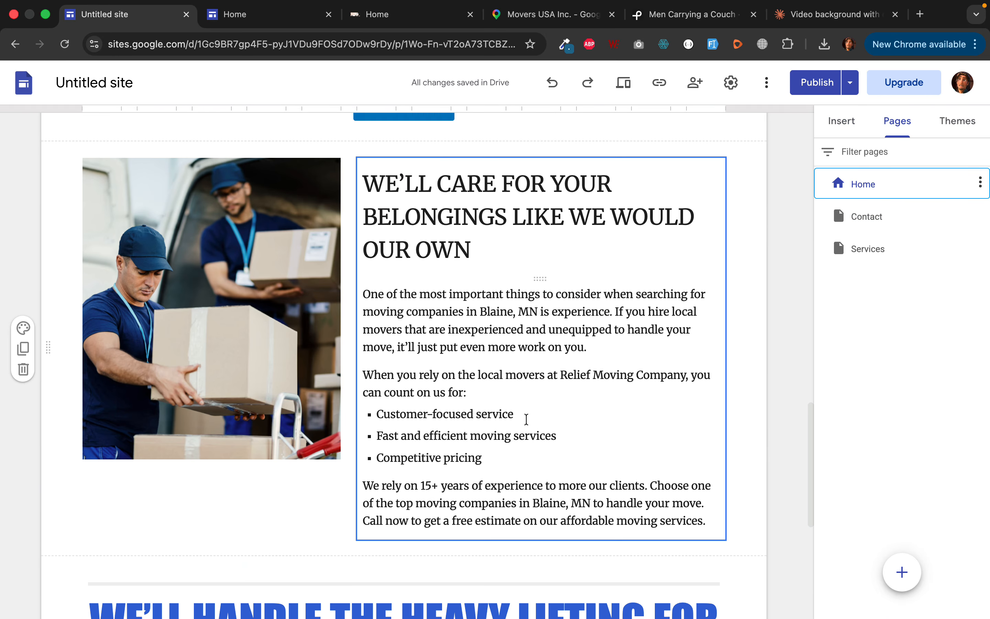
{"action": "left_click", "coordinate": [130, 443]}
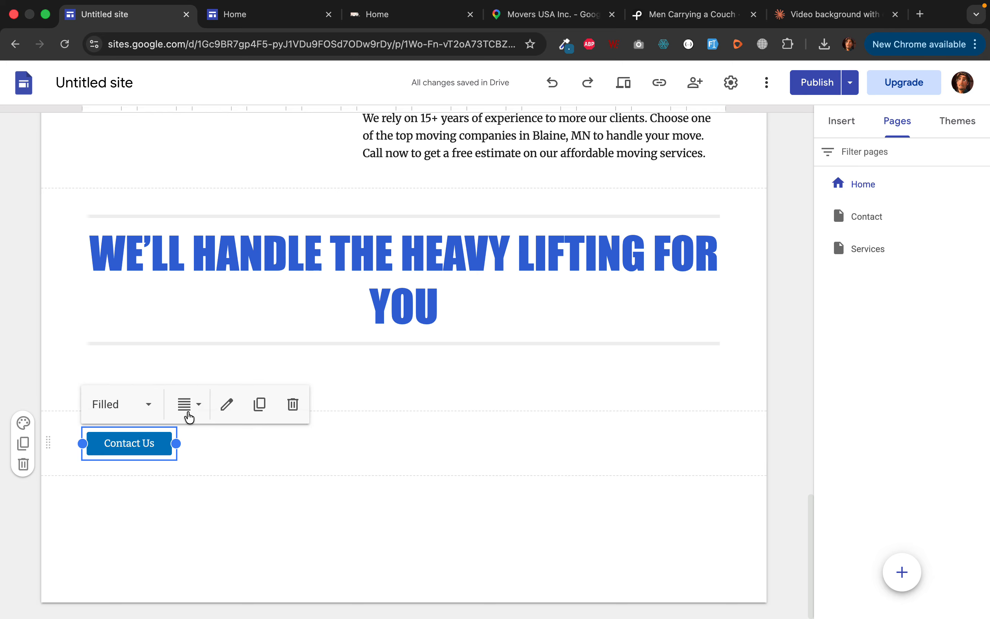
{"action": "left_click", "coordinate": [227, 407]}
{"action": "left_click", "coordinate": [423, 365]}
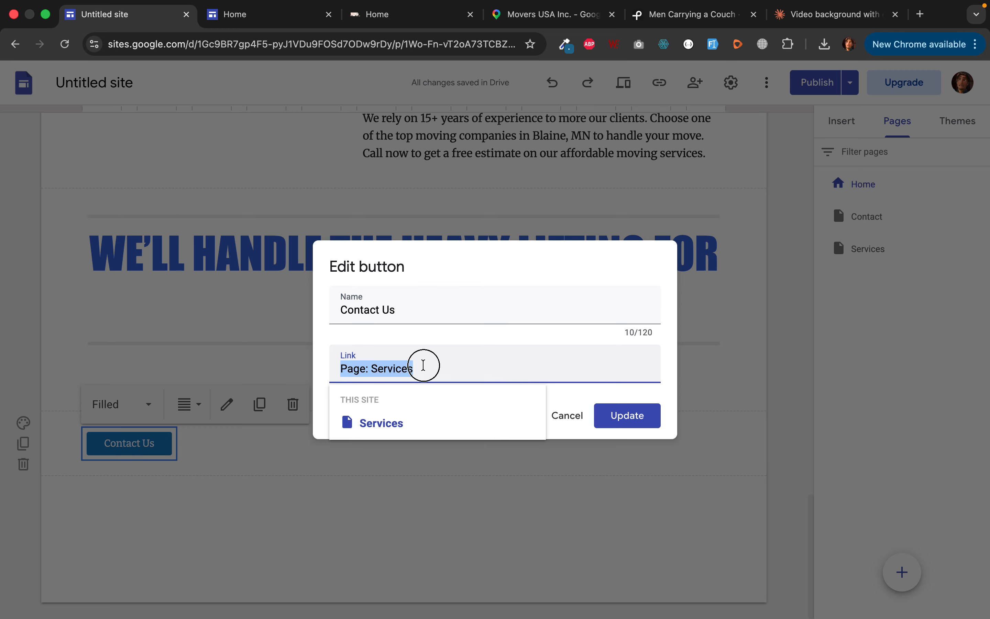
{"action": "scroll", "coordinate": [413, 415], "scroll_direction": "down", "scroll_amount": 2}
{"action": "scroll", "coordinate": [413, 415], "scroll_direction": "up", "scroll_amount": 2}
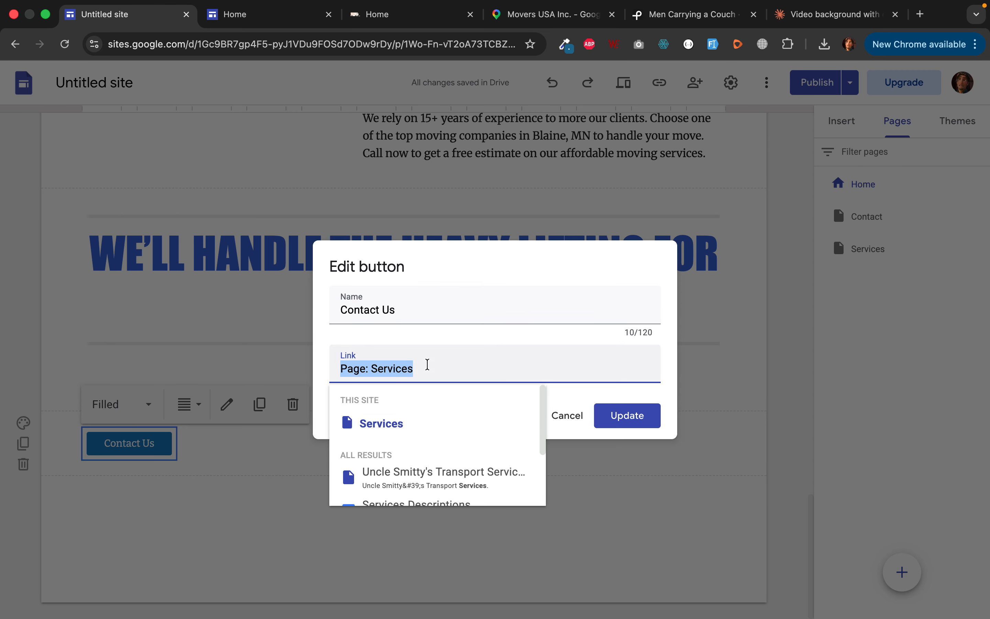
{"action": "key", "text": "BackSpace"}
{"action": "type", "text": "C"}
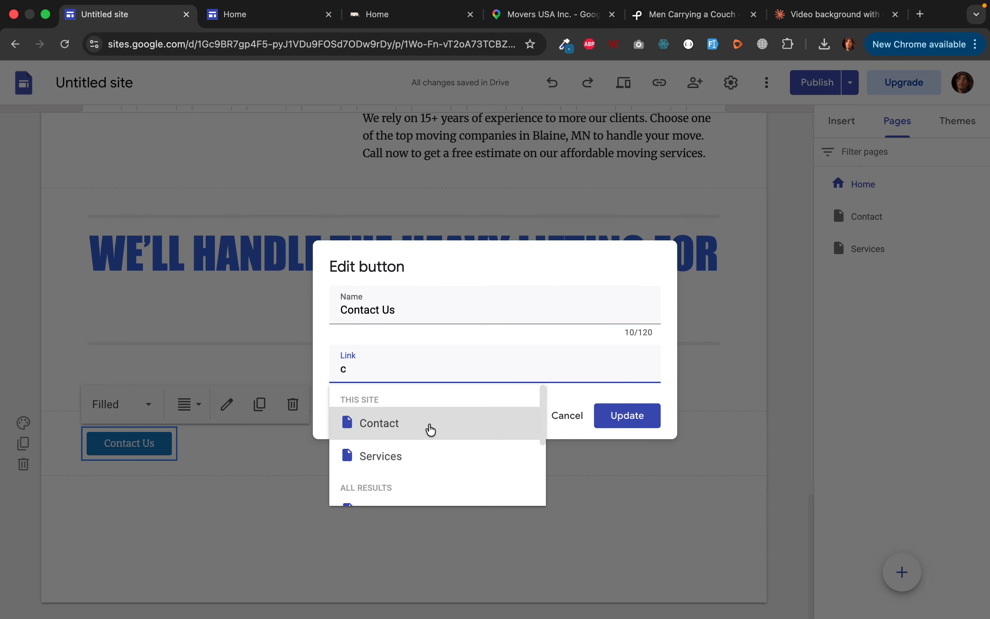
{"action": "left_click", "coordinate": [431, 422]}
{"action": "left_click", "coordinate": [641, 418]}
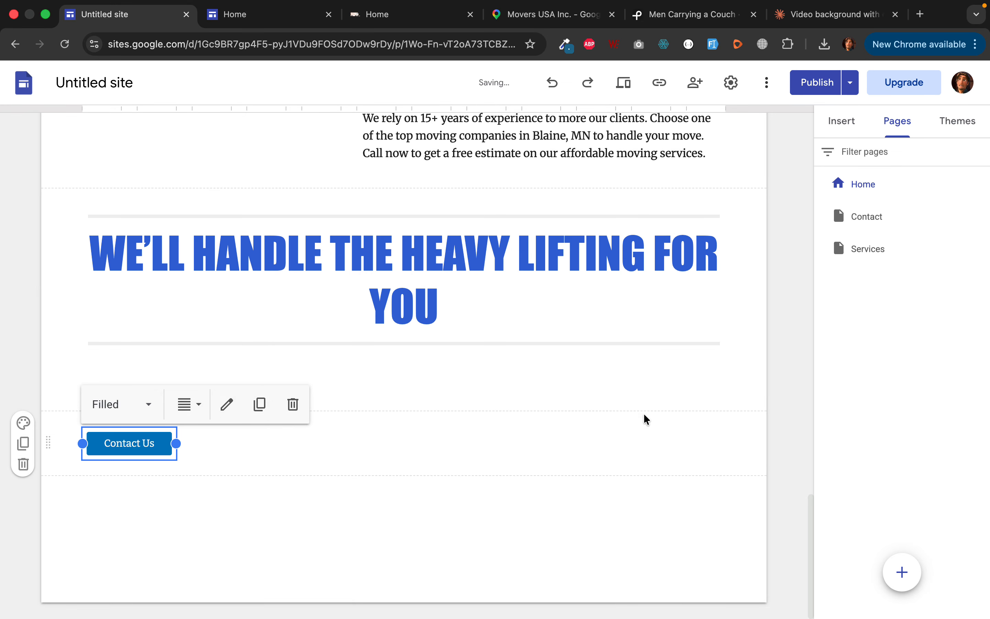
Center-align the Contact Us button and move it into the heavy lifting section, centered below the tagline.
{"action": "left_click", "coordinate": [189, 404]}
{"action": "left_click", "coordinate": [190, 475]}
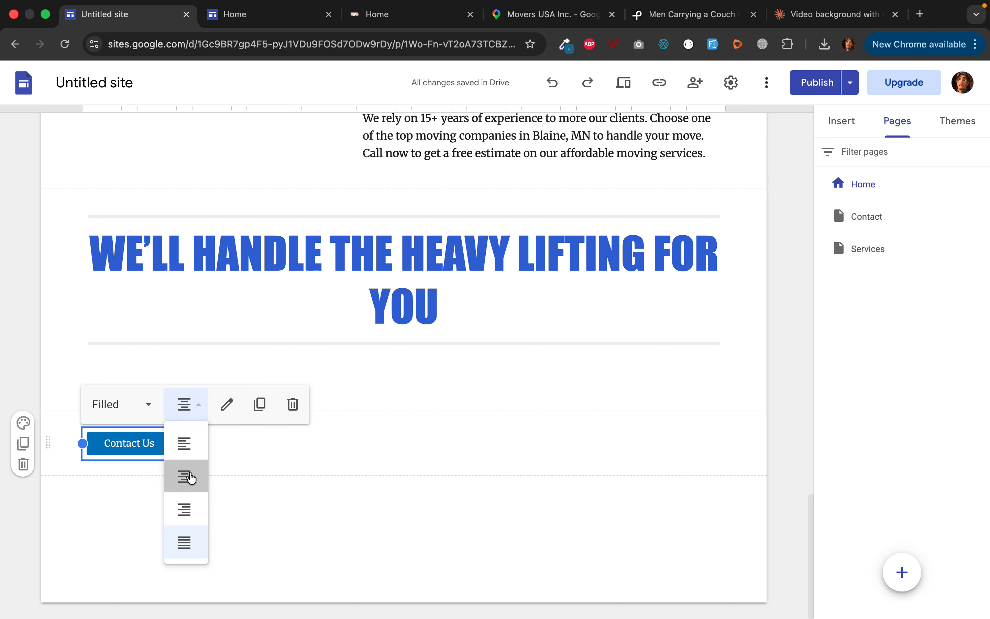
{"action": "left_click_drag", "start_coordinate": [176, 444], "coordinate": [381, 388]}
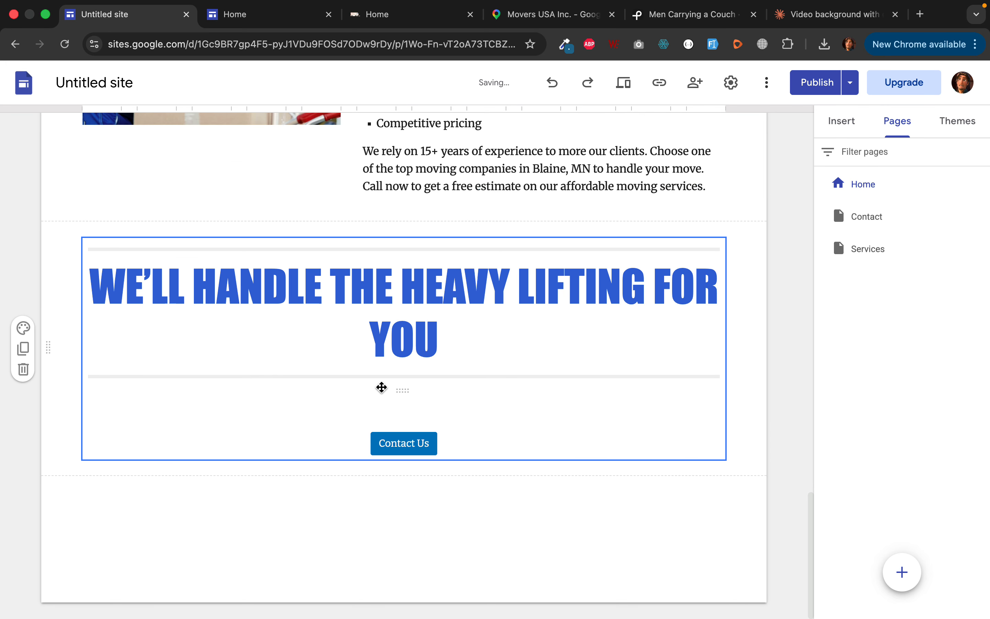
Upload pexels-rdne-7464662.jpg as the background image of the heavy lifting section.
{"action": "left_click", "coordinate": [429, 415]}
{"action": "triple_click", "coordinate": [347, 411]}
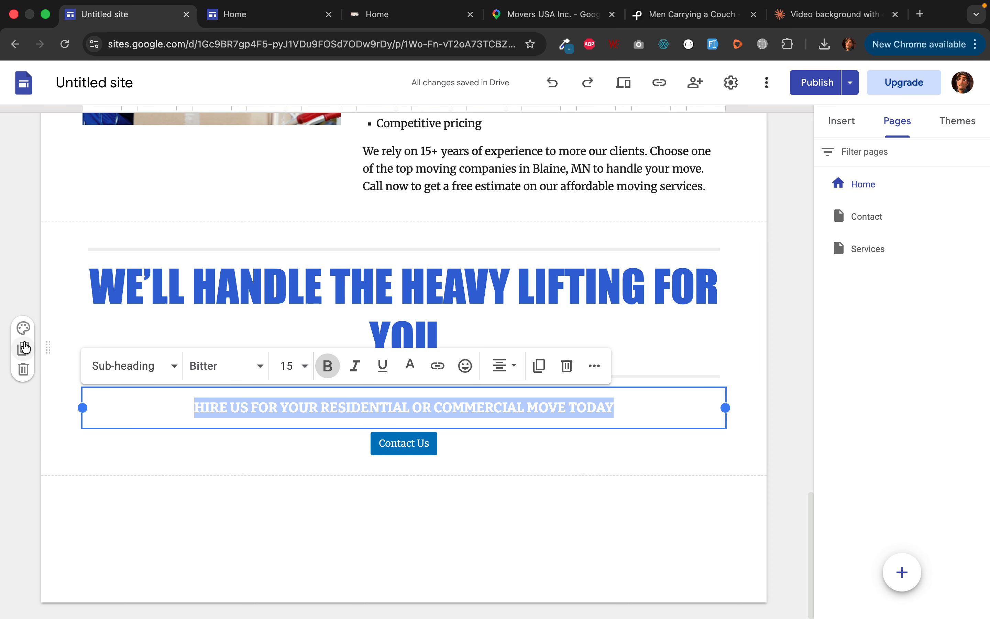
{"action": "left_click", "coordinate": [24, 327]}
{"action": "mouse_move", "coordinate": [120, 459]}
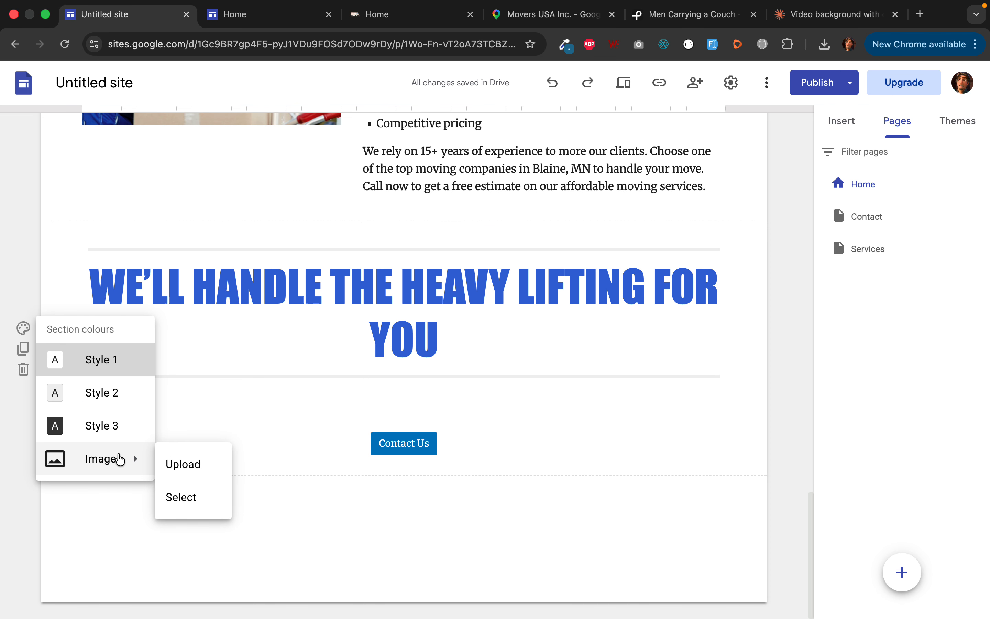
{"action": "left_click", "coordinate": [197, 465]}
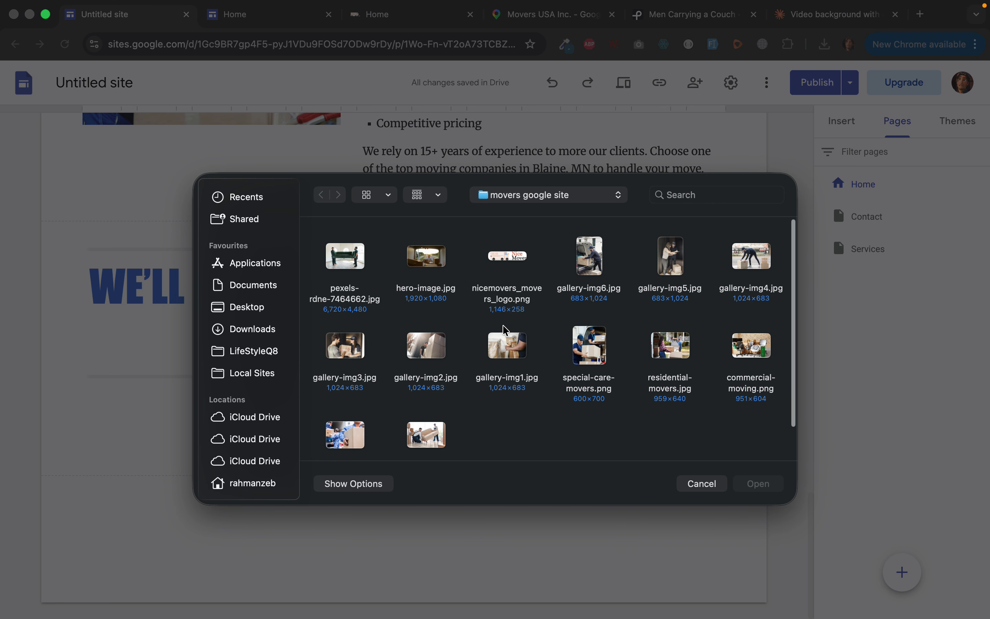
{"action": "scroll", "coordinate": [471, 397], "scroll_direction": "down", "scroll_amount": 2}
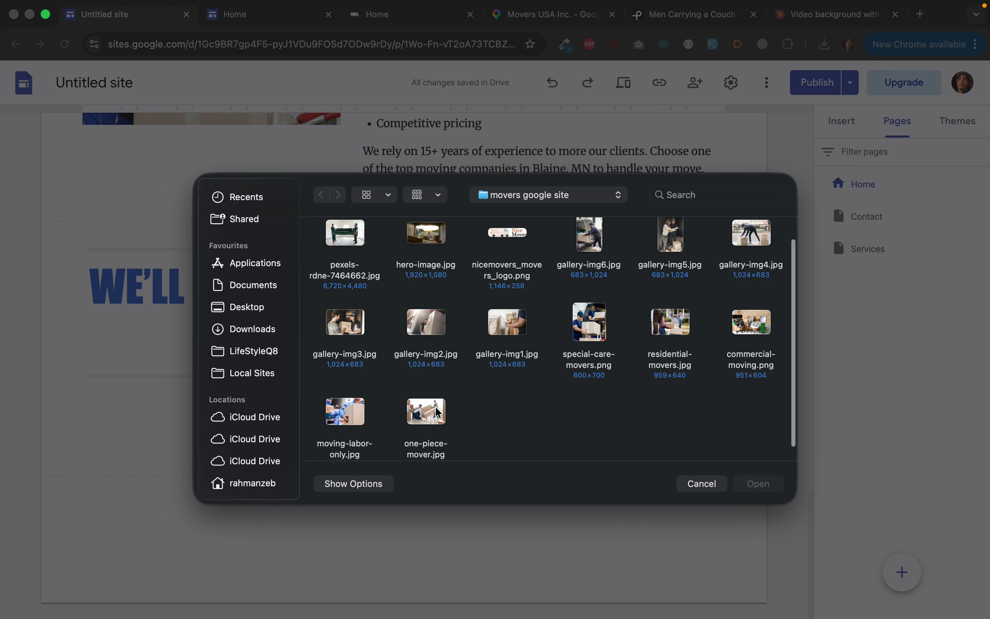
{"action": "scroll", "coordinate": [438, 412], "scroll_direction": "up", "scroll_amount": 2}
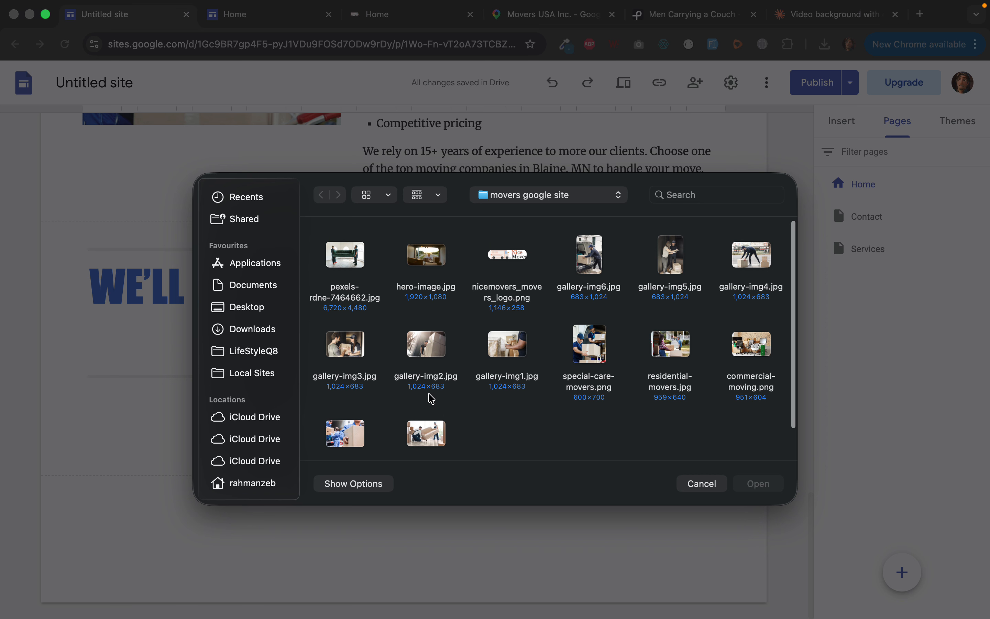
{"action": "double_click", "coordinate": [354, 260]}
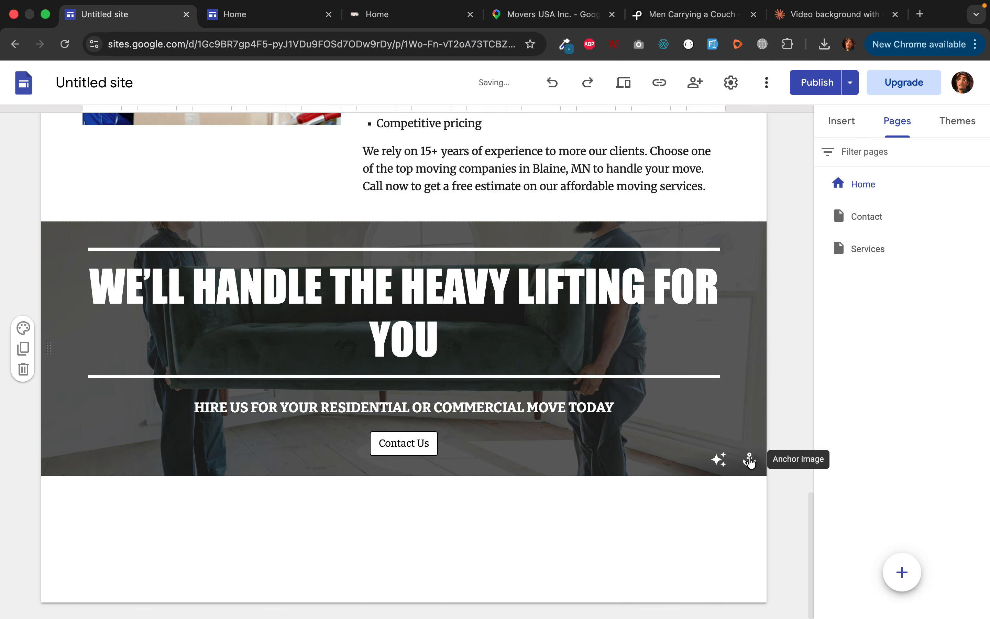
Try anchoring the heavy lifting section's background image to the top, and set the anchor back to the center.
{"action": "left_click", "coordinate": [749, 460]}
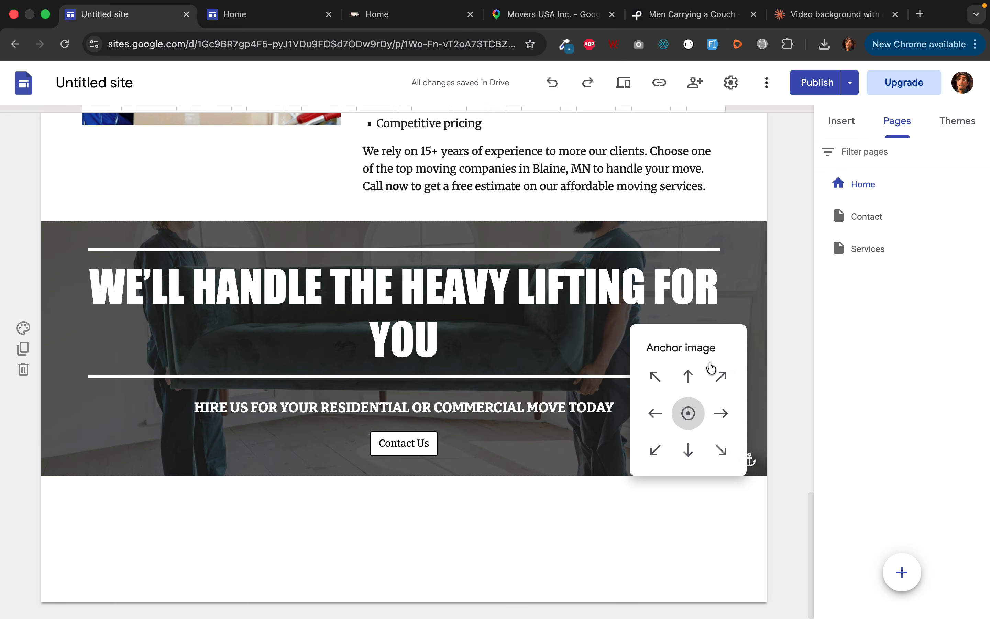
{"action": "left_click", "coordinate": [689, 377]}
{"action": "left_click", "coordinate": [689, 414]}
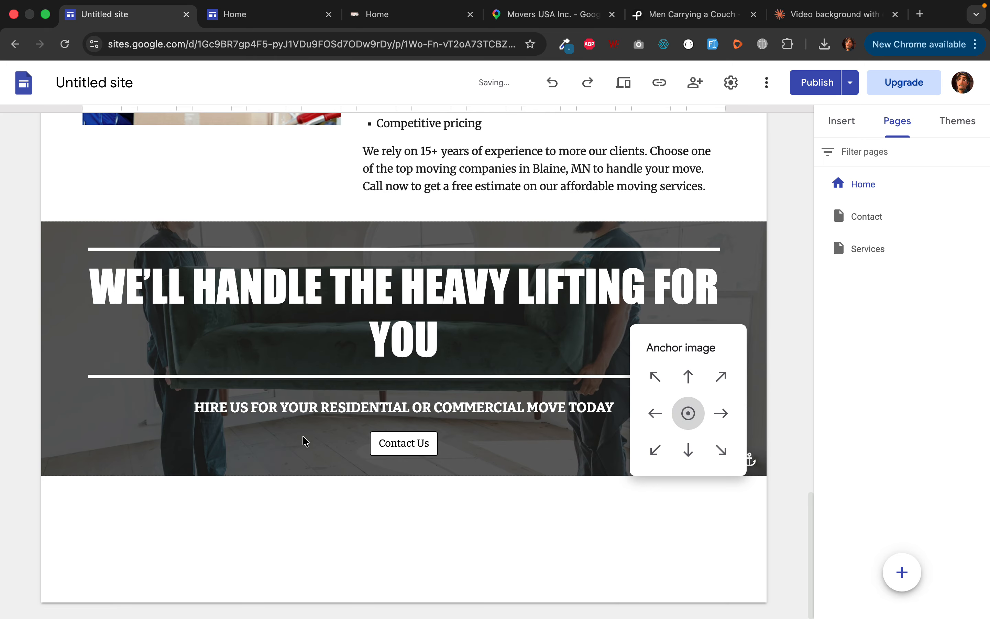
{"action": "left_click", "coordinate": [200, 488]}
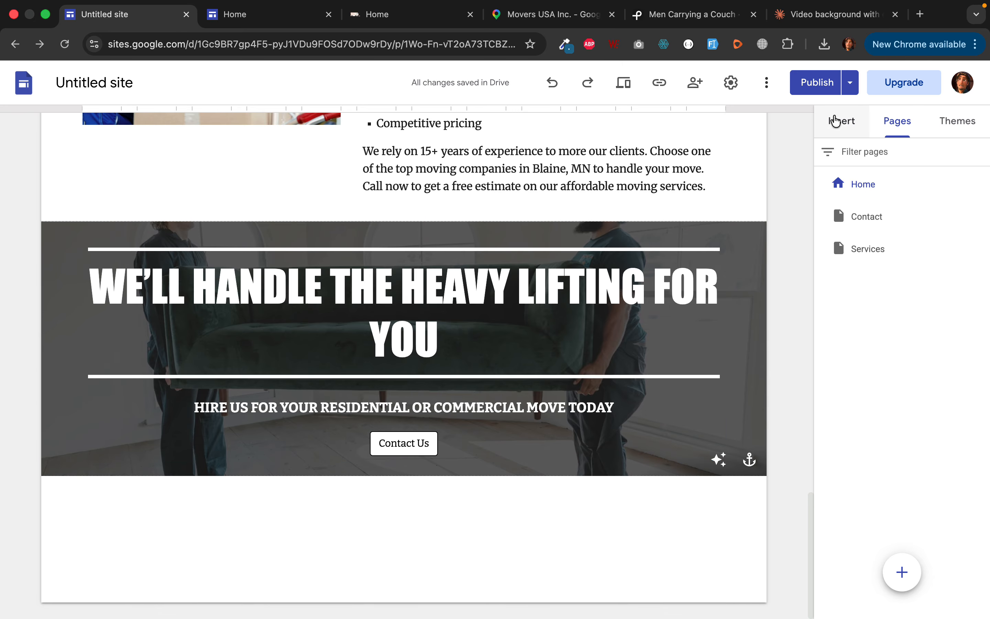
Publish the updated Home page and new Contact page, and reload the live site to check the heavy lifting section.
{"action": "left_click", "coordinate": [813, 86]}
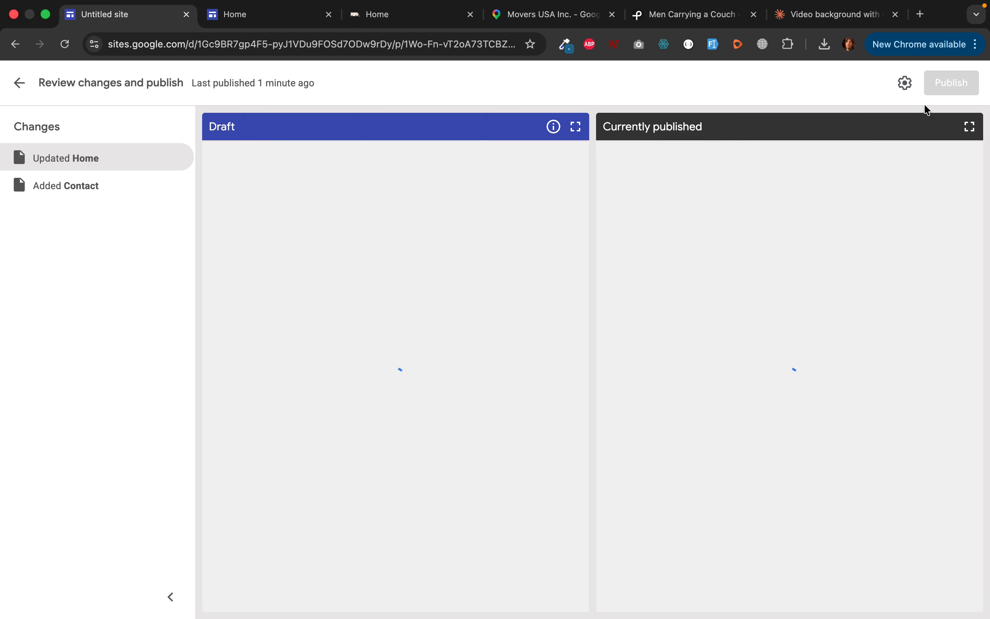
{"action": "left_click", "coordinate": [954, 84]}
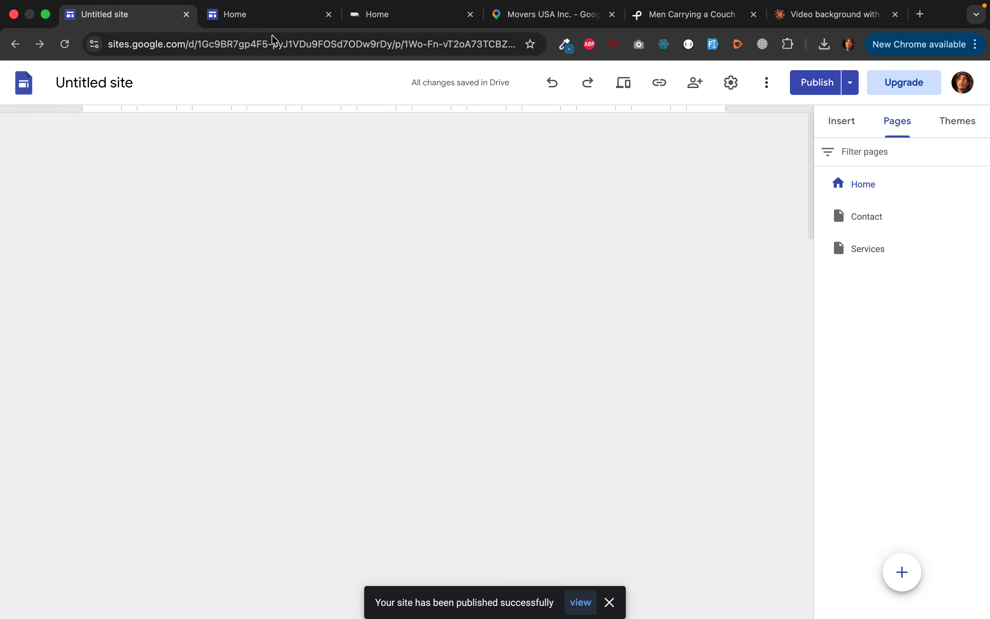
{"action": "left_click", "coordinate": [263, 18]}
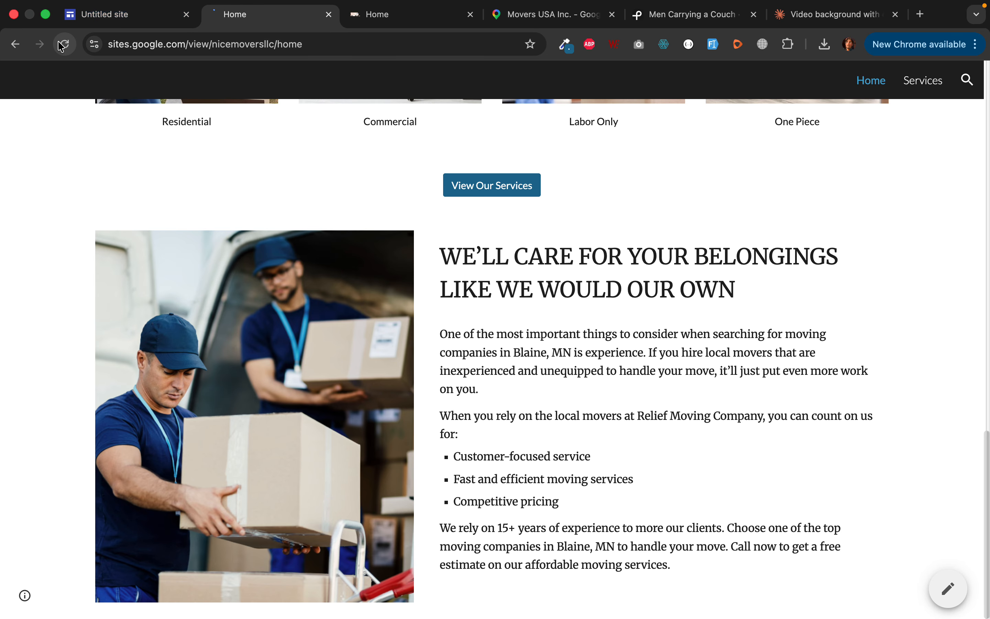
{"action": "left_click", "coordinate": [63, 45]}
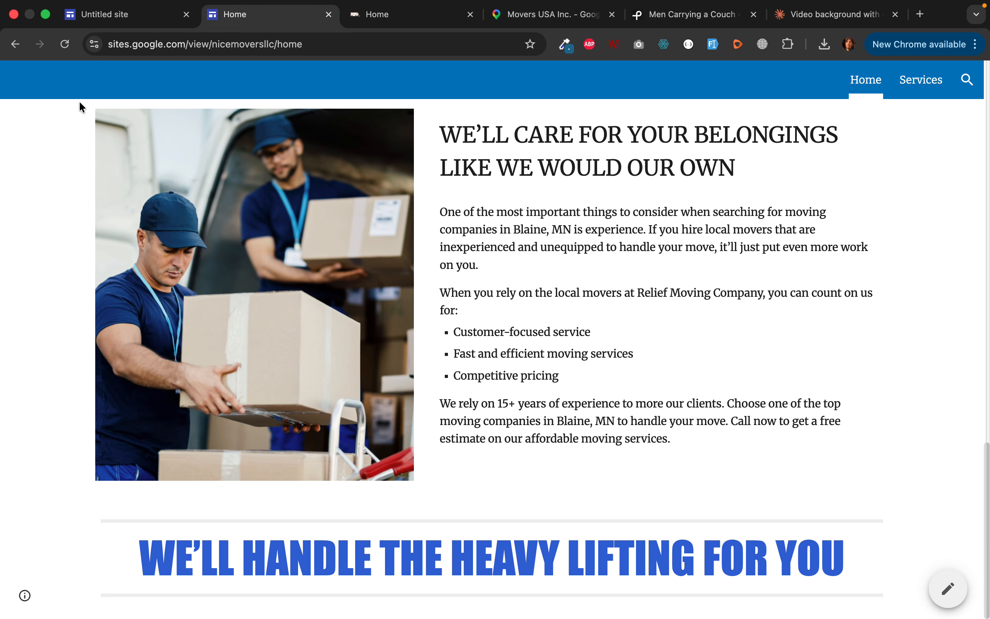
{"action": "left_click", "coordinate": [64, 44]}
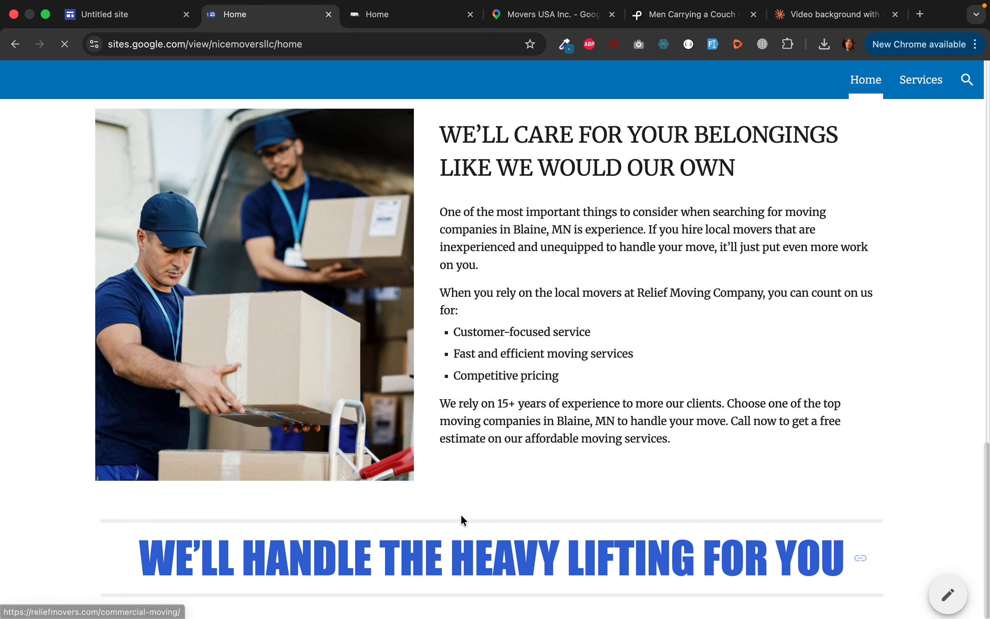
{"action": "left_click", "coordinate": [65, 45]}
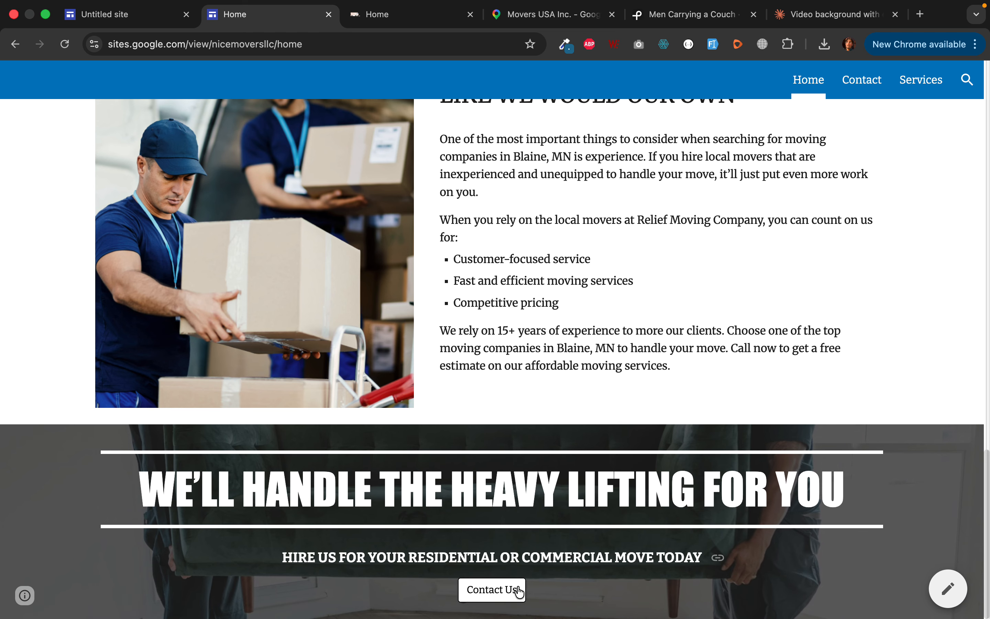
Return to the site editor and bring up the insertable elements for the area below the heavy lifting section.
{"action": "left_click", "coordinate": [182, 6]}
{"action": "scroll", "coordinate": [493, 490], "scroll_direction": "down", "scroll_amount": 15}
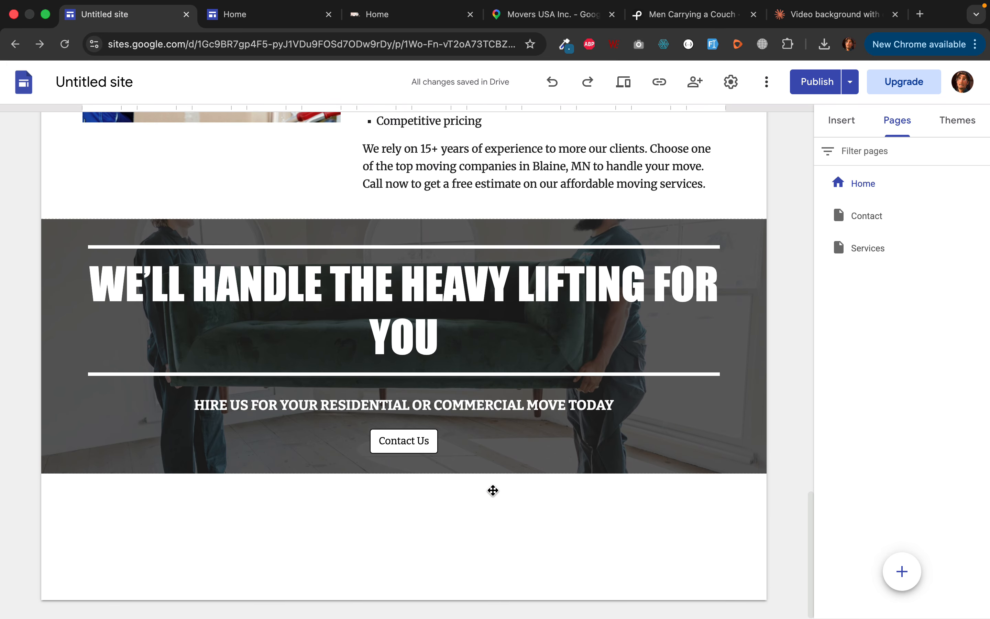
{"action": "scroll", "coordinate": [476, 416], "scroll_direction": "up", "scroll_amount": 1}
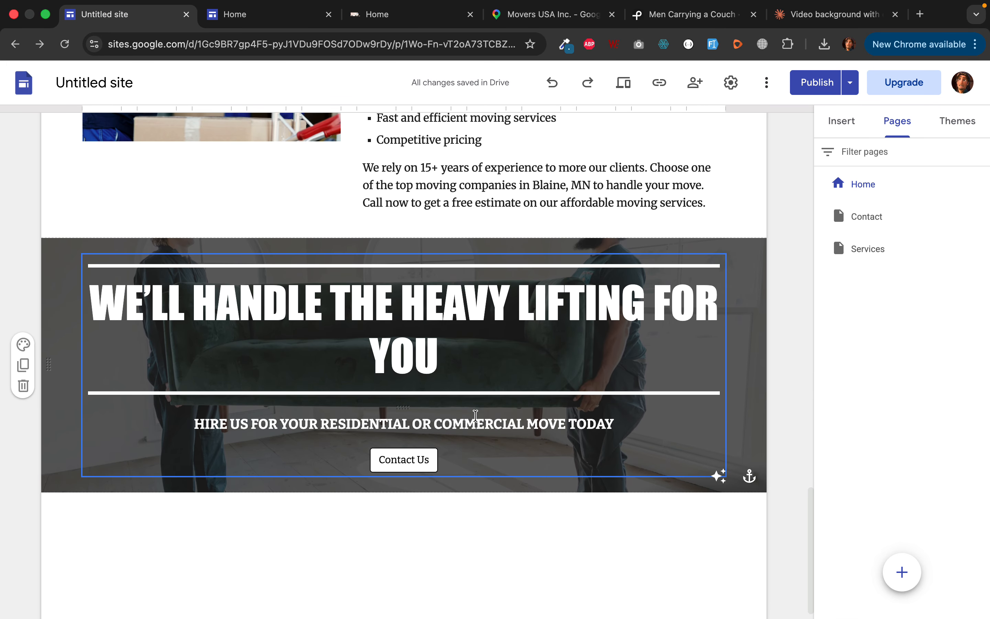
{"action": "scroll", "coordinate": [476, 416], "scroll_direction": "down", "scroll_amount": 1}
{"action": "left_click", "coordinate": [841, 123]}
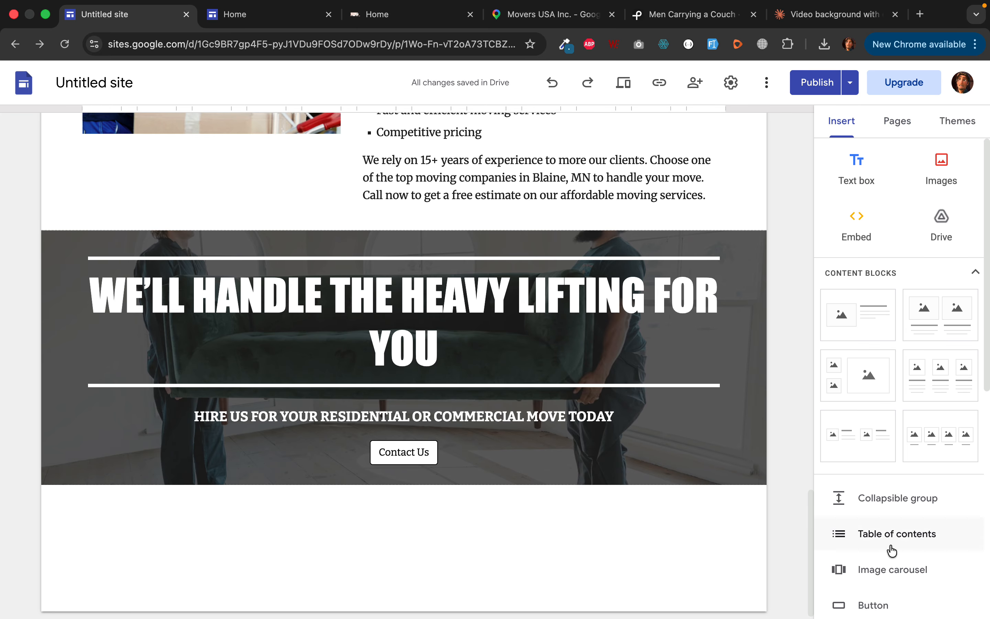
Add a spacer at the start of the couch-photo banner, above its heading, and make it taller.
{"action": "scroll", "coordinate": [889, 545], "scroll_direction": "down", "scroll_amount": 6}
{"action": "left_click_drag", "start_coordinate": [866, 404], "coordinate": [762, 393]}
{"action": "left_click", "coordinate": [858, 403]}
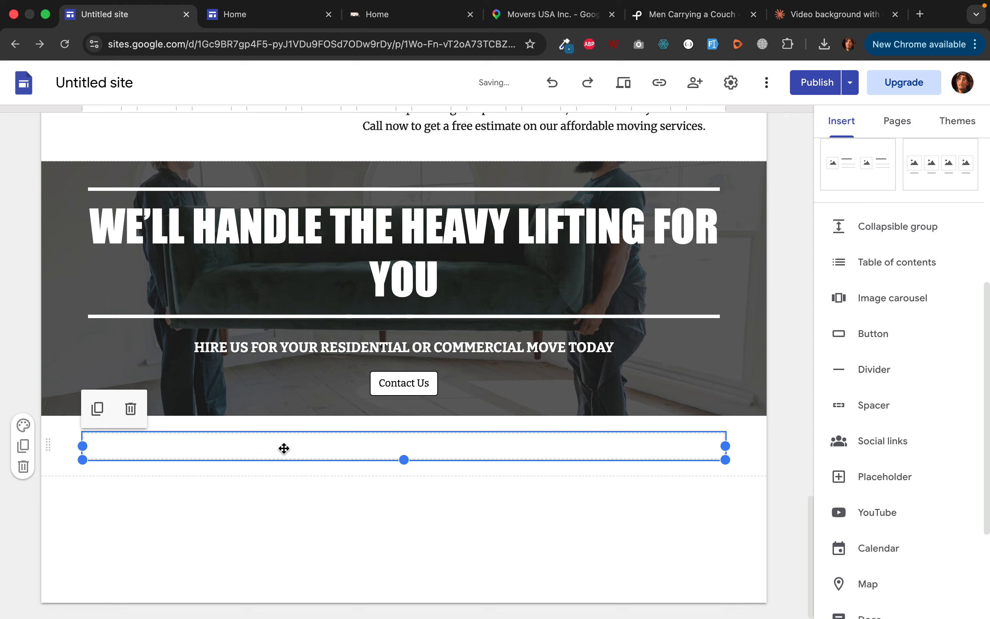
{"action": "left_click_drag", "start_coordinate": [284, 448], "coordinate": [314, 193]}
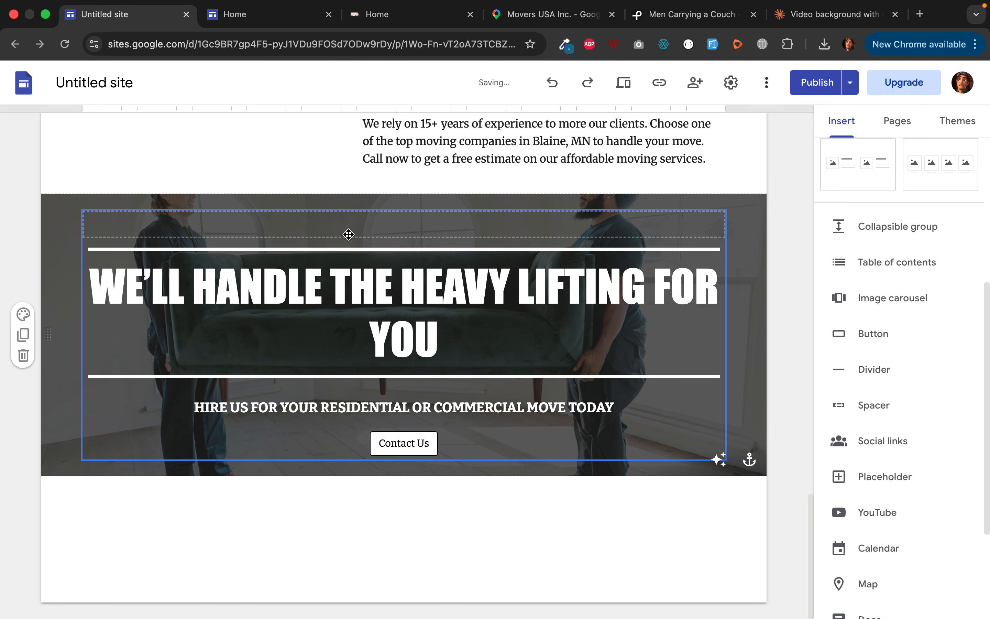
{"action": "left_click", "coordinate": [347, 224]}
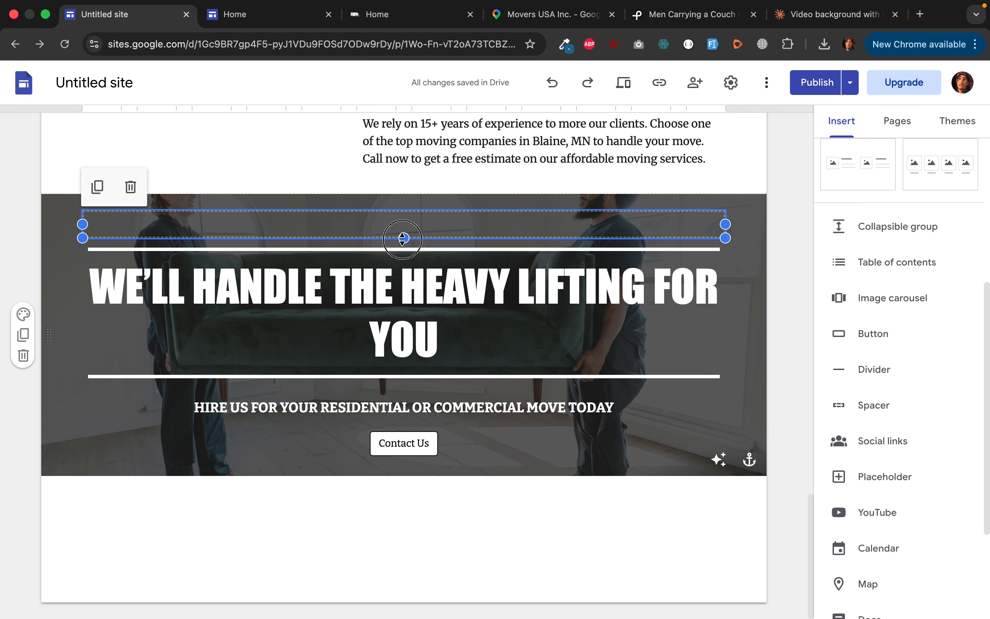
{"action": "left_click_drag", "start_coordinate": [403, 237], "coordinate": [410, 259]}
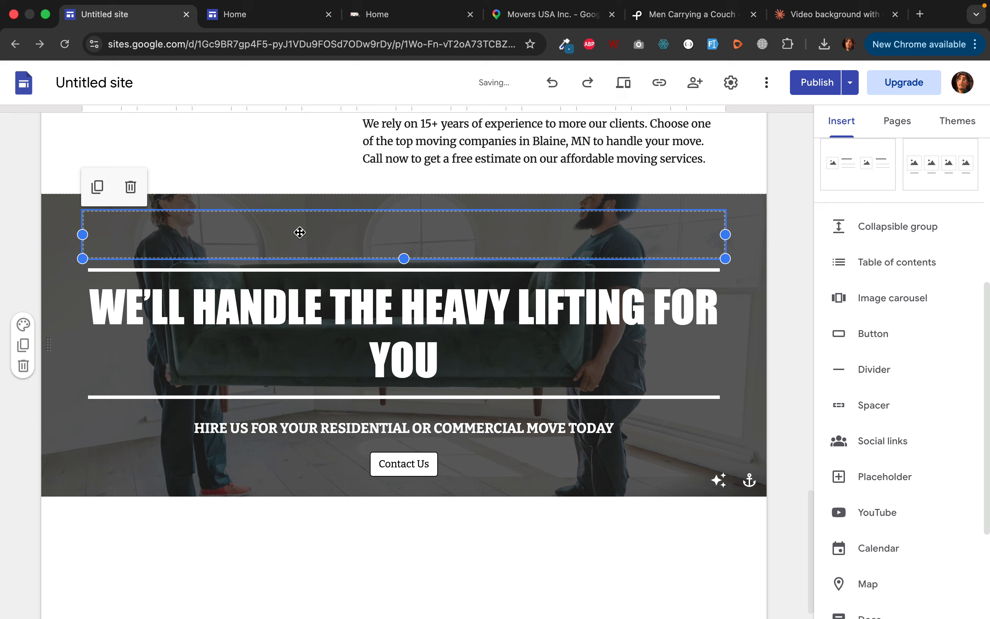
Duplicate the spacer and move the copy below the banner's Contact Us button.
{"action": "left_click", "coordinate": [99, 187]}
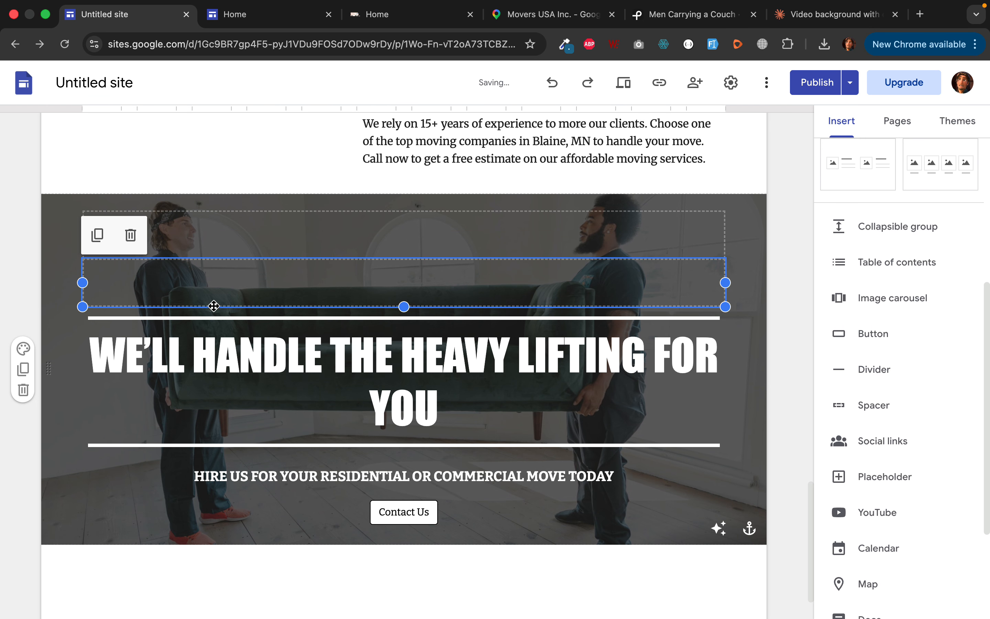
{"action": "left_click_drag", "start_coordinate": [206, 280], "coordinate": [269, 528]}
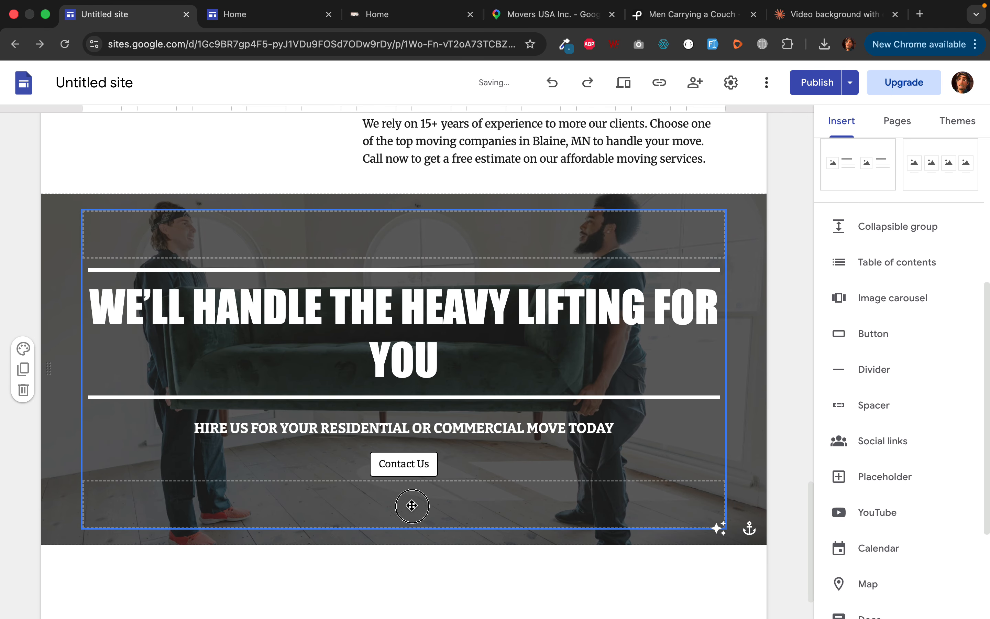
{"action": "left_click", "coordinate": [411, 505]}
{"action": "left_click", "coordinate": [132, 509]}
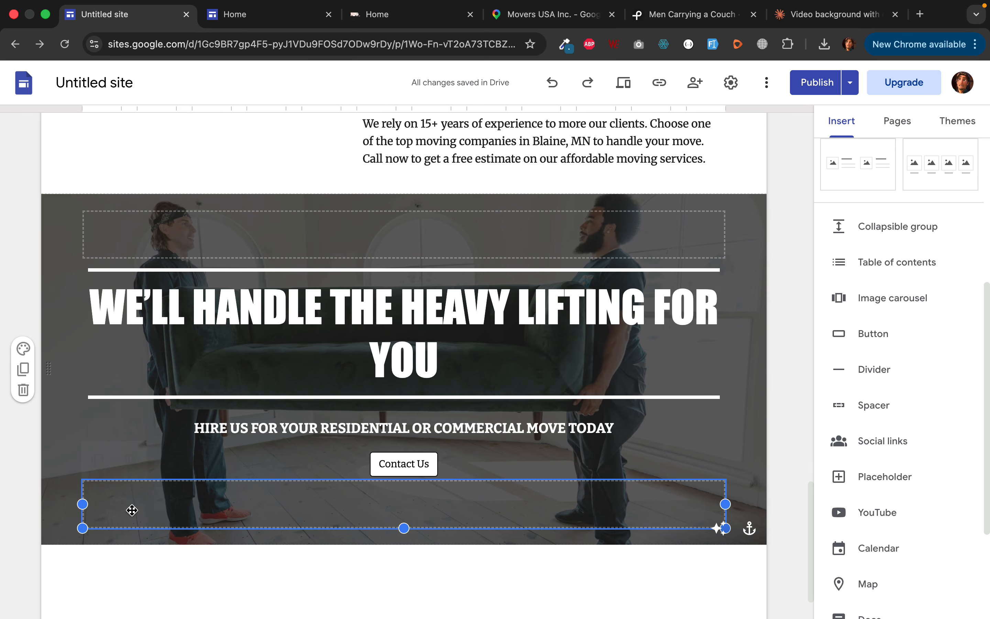
Duplicate the lower spacer, place the copy between the banner's subheading and Contact Us button, and shorten it slightly.
{"action": "left_click", "coordinate": [99, 457]}
{"action": "left_click_drag", "start_coordinate": [393, 517], "coordinate": [374, 446]}
{"action": "left_click", "coordinate": [373, 488]}
{"action": "left_click", "coordinate": [364, 492]}
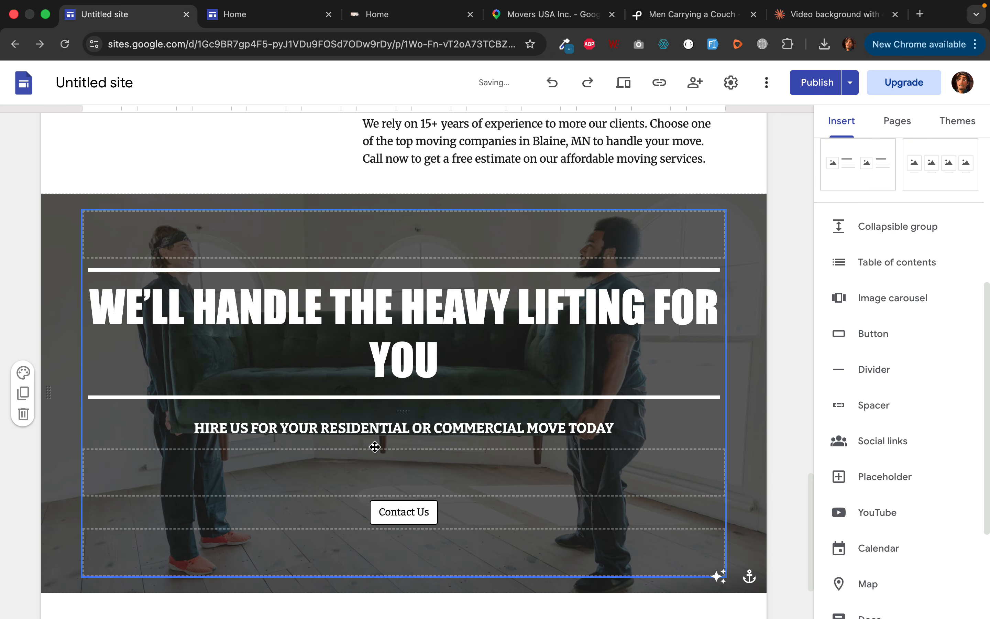
{"action": "left_click", "coordinate": [393, 473]}
{"action": "left_click", "coordinate": [406, 468]}
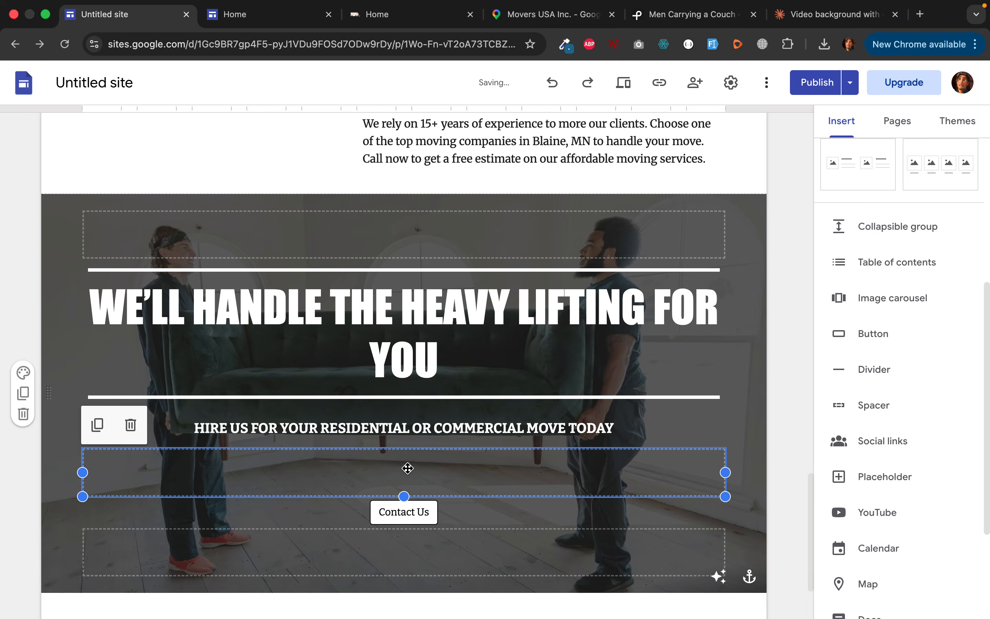
{"action": "left_click_drag", "start_coordinate": [404, 496], "coordinate": [404, 486]}
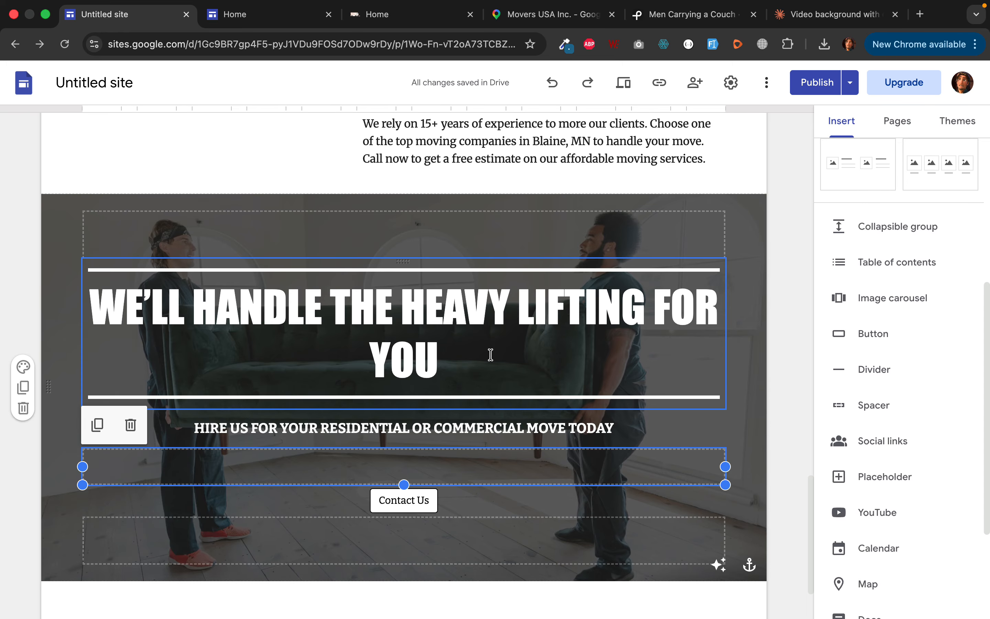
Publish the updated Home page with the respaced banner.
{"action": "left_click", "coordinate": [812, 83]}
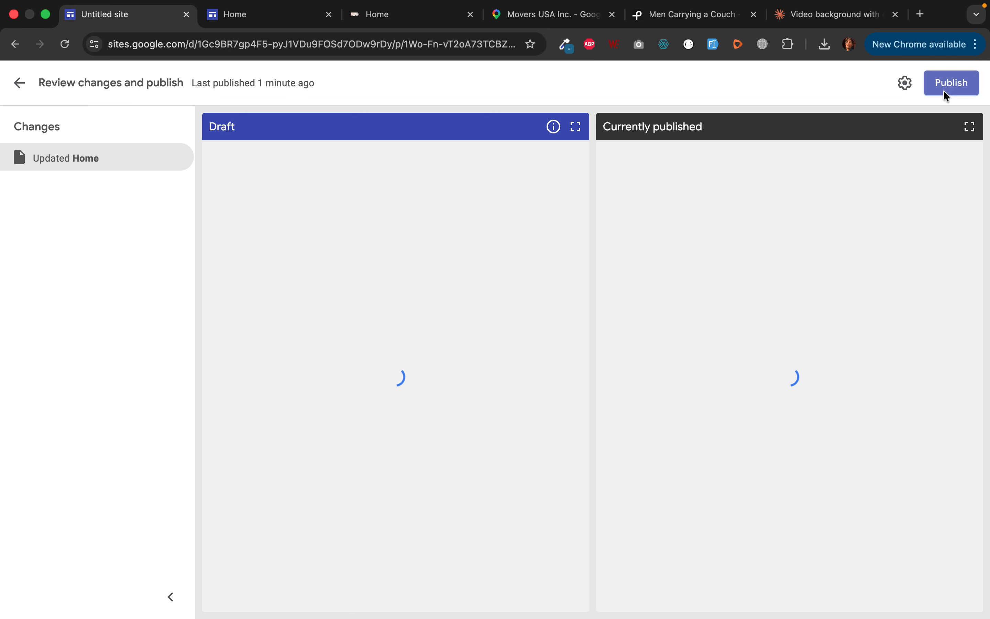
{"action": "left_click", "coordinate": [945, 91]}
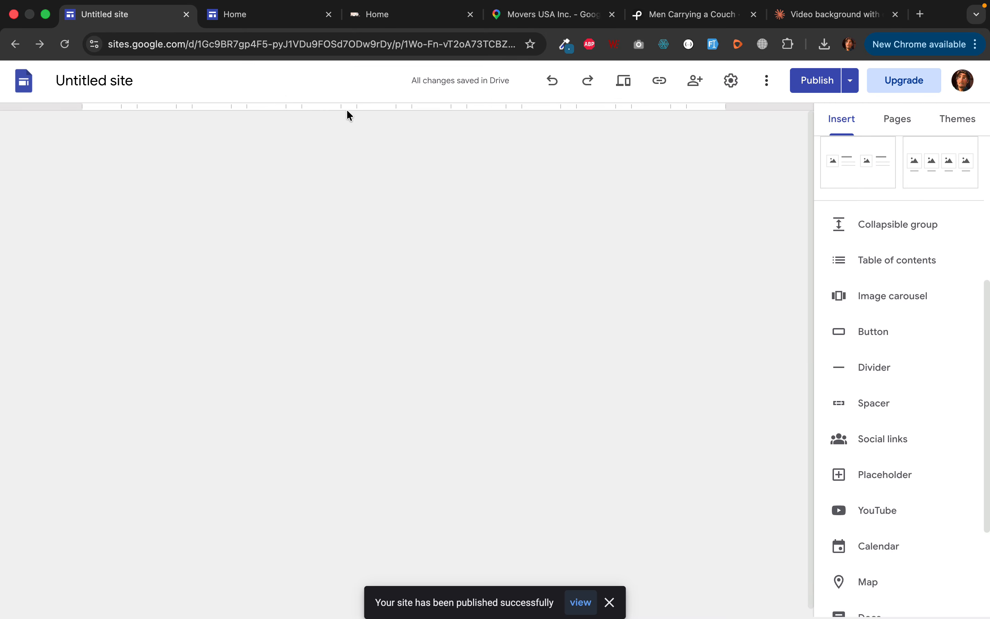
{"action": "scroll", "coordinate": [290, 272], "scroll_direction": "down", "scroll_amount": 10}
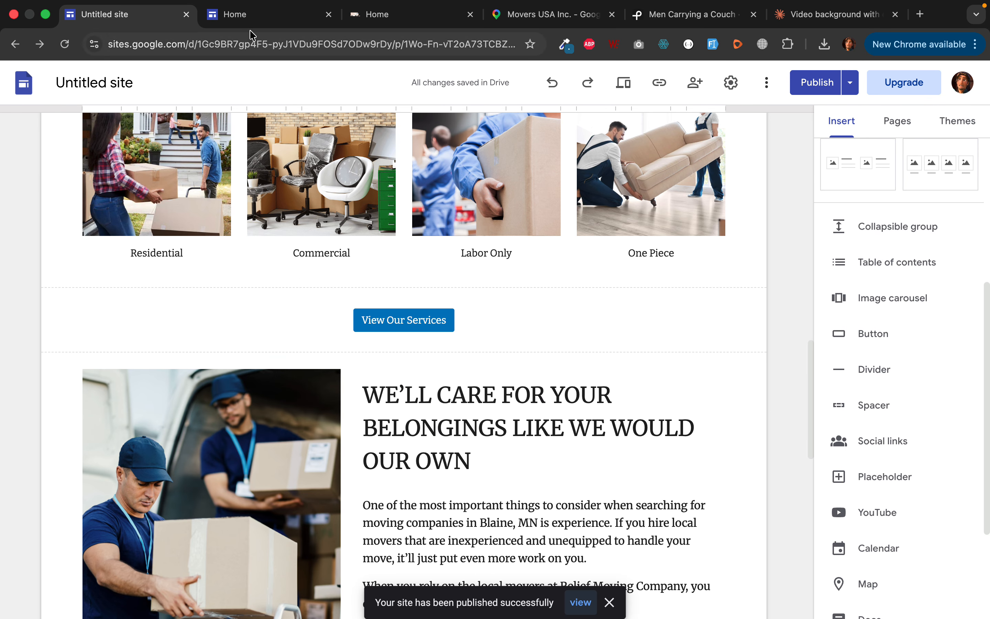
Reload the published home page and check the banner's spacing along with the rest of the page.
{"action": "left_click", "coordinate": [252, 16]}
{"action": "left_click", "coordinate": [69, 49]}
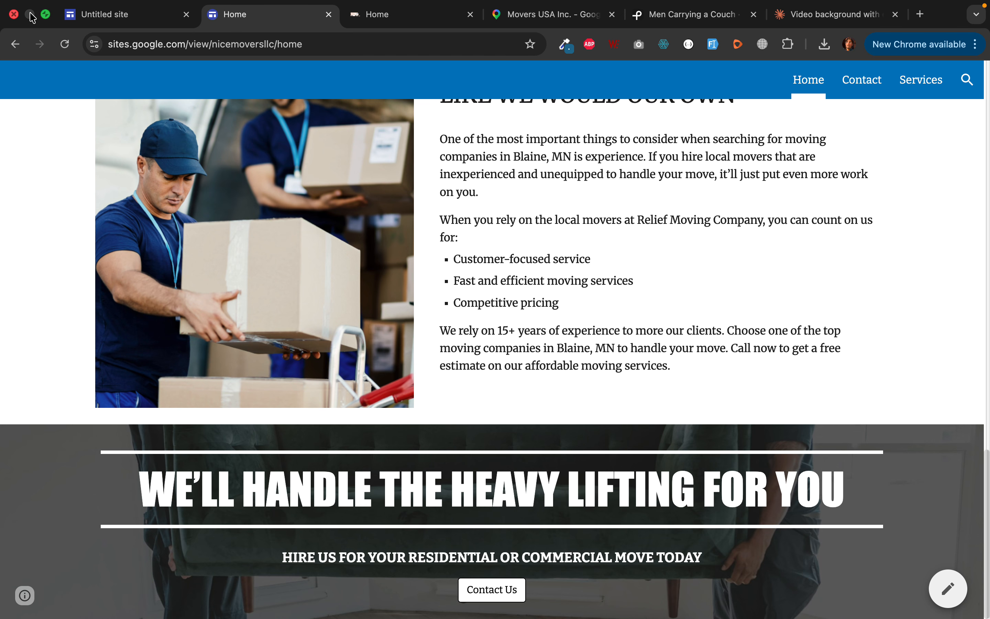
{"action": "left_click", "coordinate": [64, 45]}
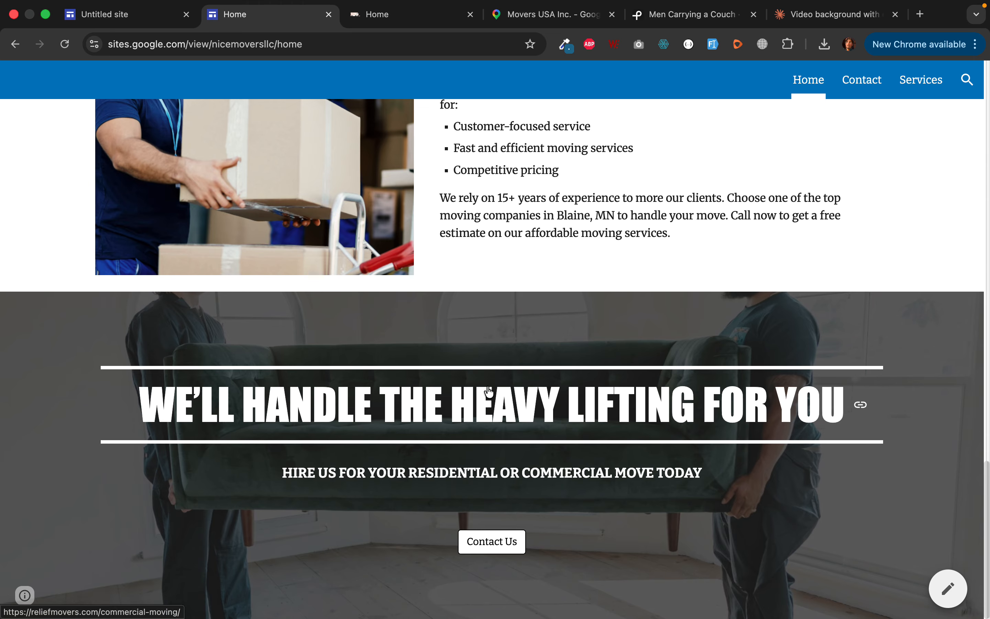
{"action": "scroll", "coordinate": [437, 356], "scroll_direction": "down", "scroll_amount": 2}
{"action": "scroll", "coordinate": [438, 356], "scroll_direction": "up", "scroll_amount": 17}
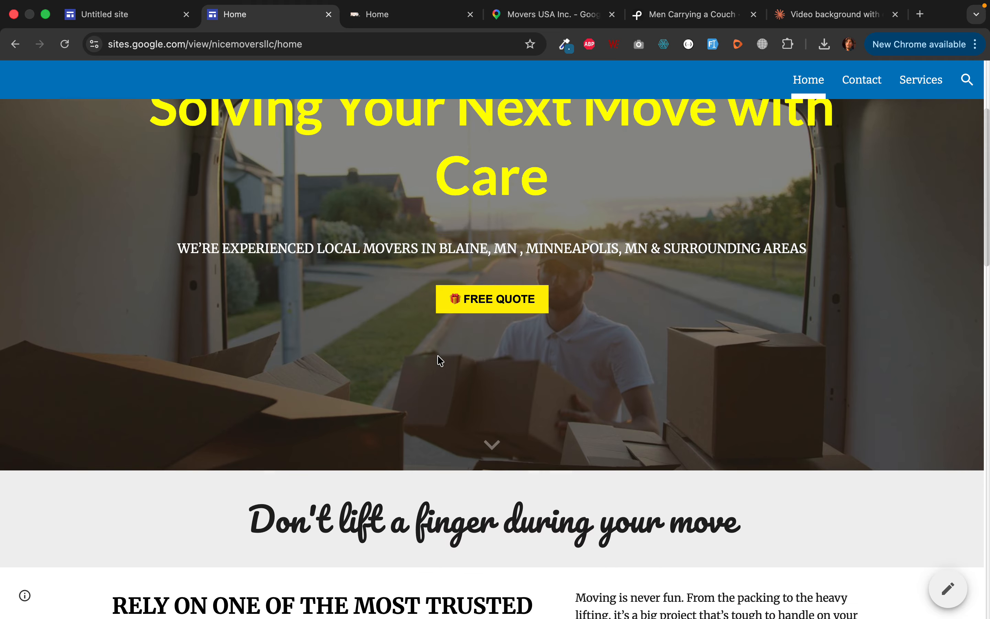
{"action": "scroll", "coordinate": [437, 356], "scroll_direction": "down", "scroll_amount": 16}
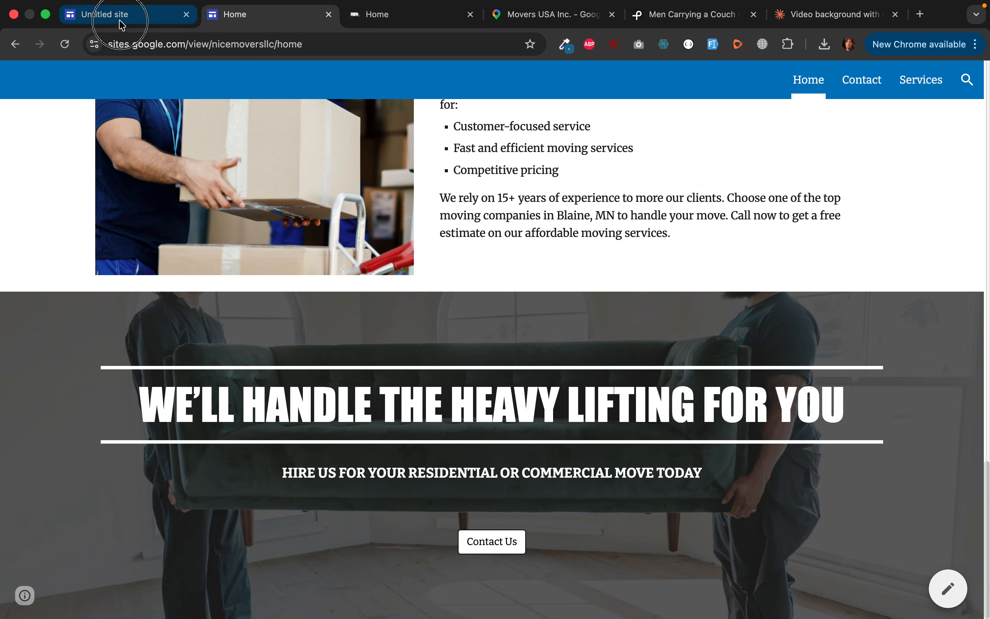
Return to the site editor and add a text box below the banner with the heading "WE’RE SMALL BUT STRONG".
{"action": "left_click", "coordinate": [107, 15]}
{"action": "scroll", "coordinate": [359, 377], "scroll_direction": "down", "scroll_amount": 12}
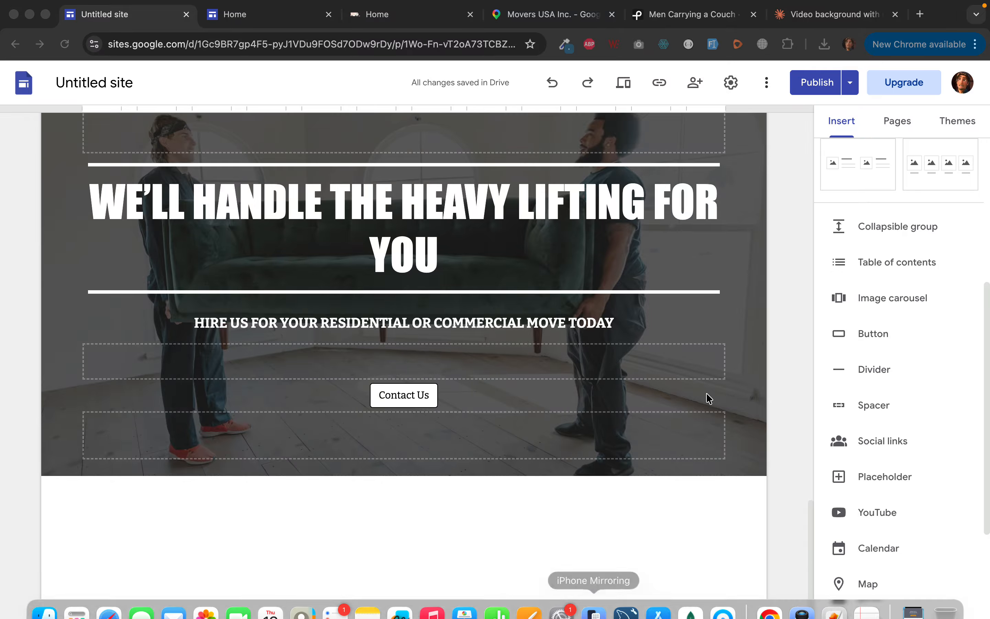
{"action": "scroll", "coordinate": [846, 243], "scroll_direction": "up", "scroll_amount": 5}
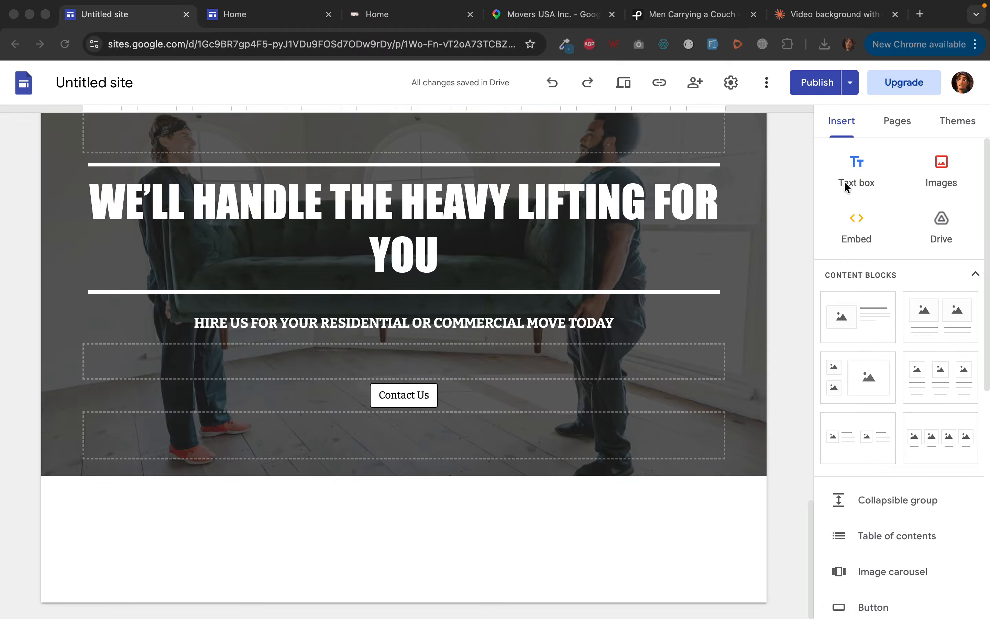
{"action": "left_click", "coordinate": [859, 168]}
{"action": "type", "text": "WE’RE SMALL BUT STRONG"}
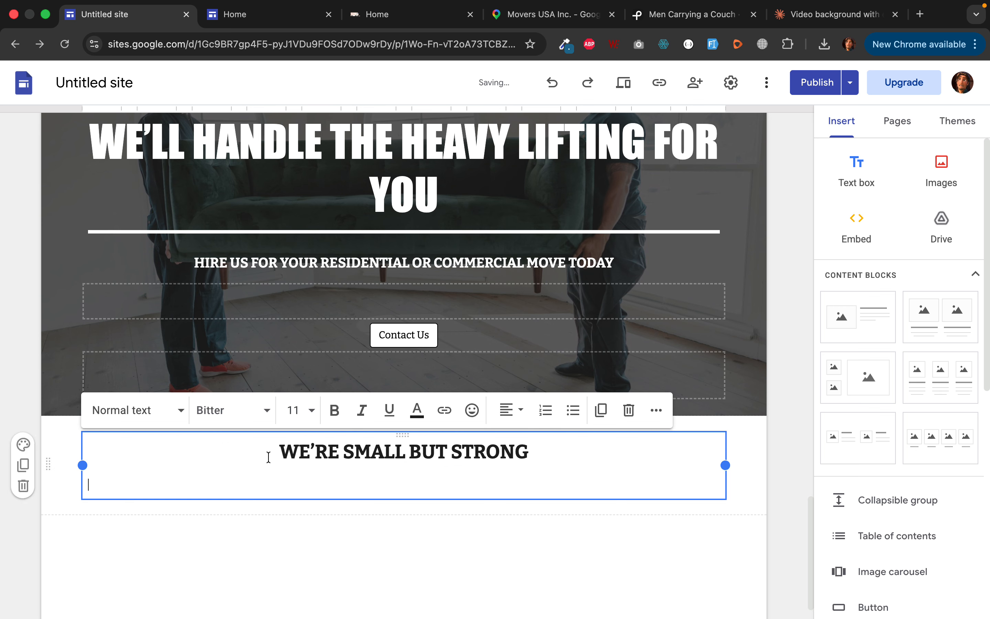
Replace the text box content with the "WE’RE SMALL BUT STRONG" heading and three Relief Moving Company paragraphs, without trailing blank lines.
{"action": "left_click", "coordinate": [290, 473]}
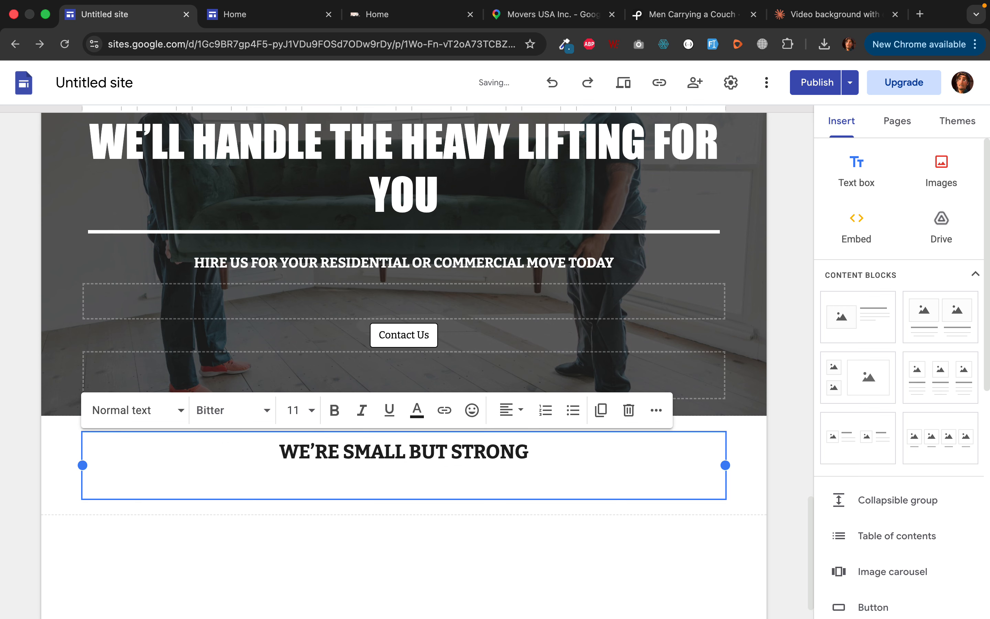
{"action": "key", "text": "super+Tab"}
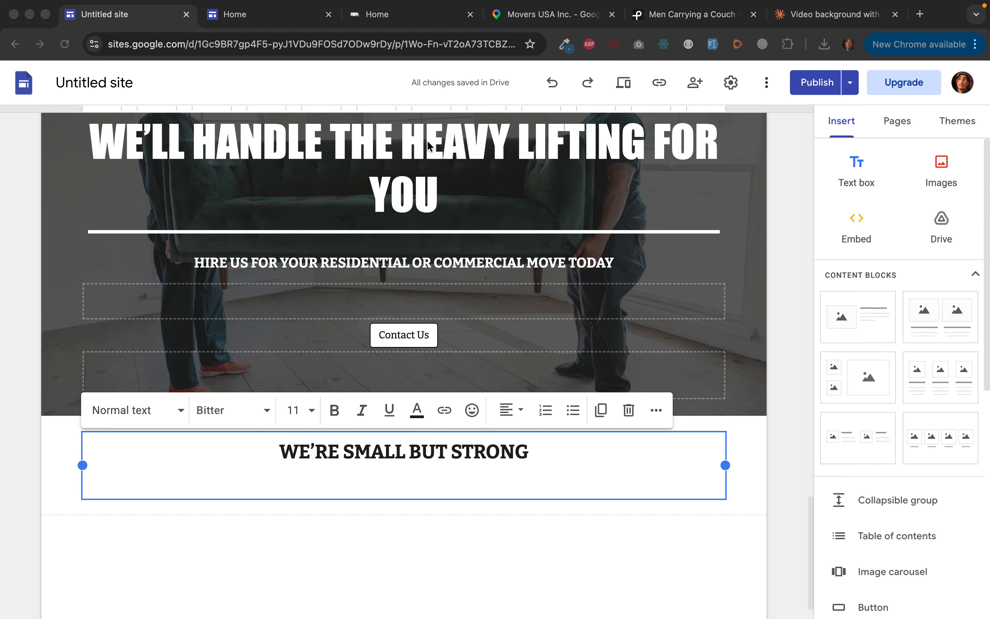
{"action": "left_click", "coordinate": [368, 474]}
{"action": "triple_click", "coordinate": [362, 452]}
{"action": "type", "text": "WE’RE SMALL BUT STRONG Relief Moving Company is made up of a small but strong, tight-knit crew committed to fostering relationships and building trust with our clients. Our local movers can handle moves of all sizes and work within a 150-mile radius of Blaine, MN. We’ll do all the heavy lifting for your residential or commercial move. We can also provide labor-only services, if needed. Our #1 goal is to simplify your move by taking some of the weight off your shoulders. You won’t break a sweat when you rely on Relief Moving Company during your move. Contact us today to schedule moving services in Blaine, MN."}
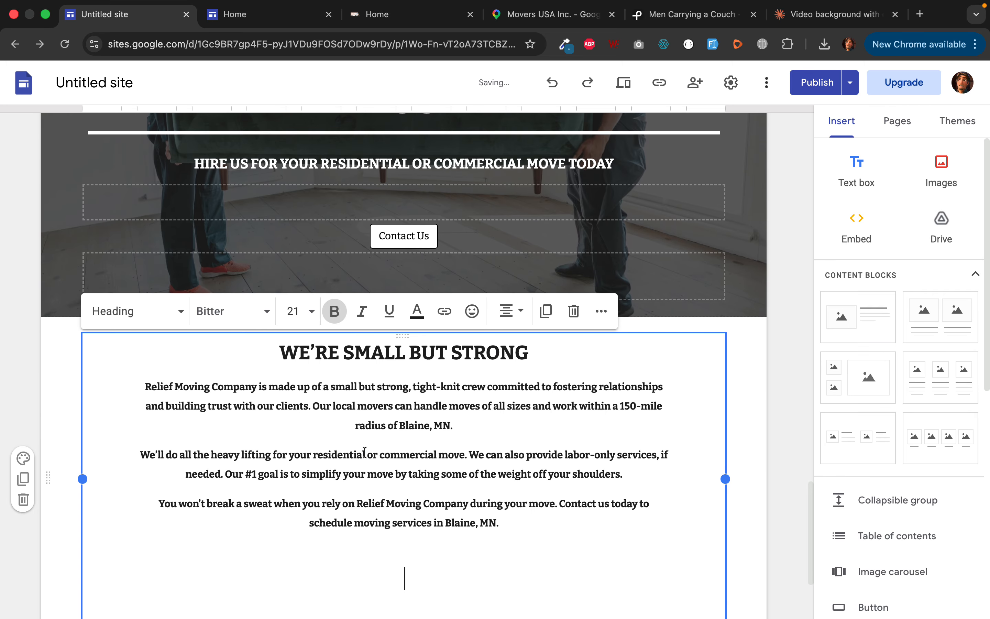
{"action": "key", "text": "BackSpace"}
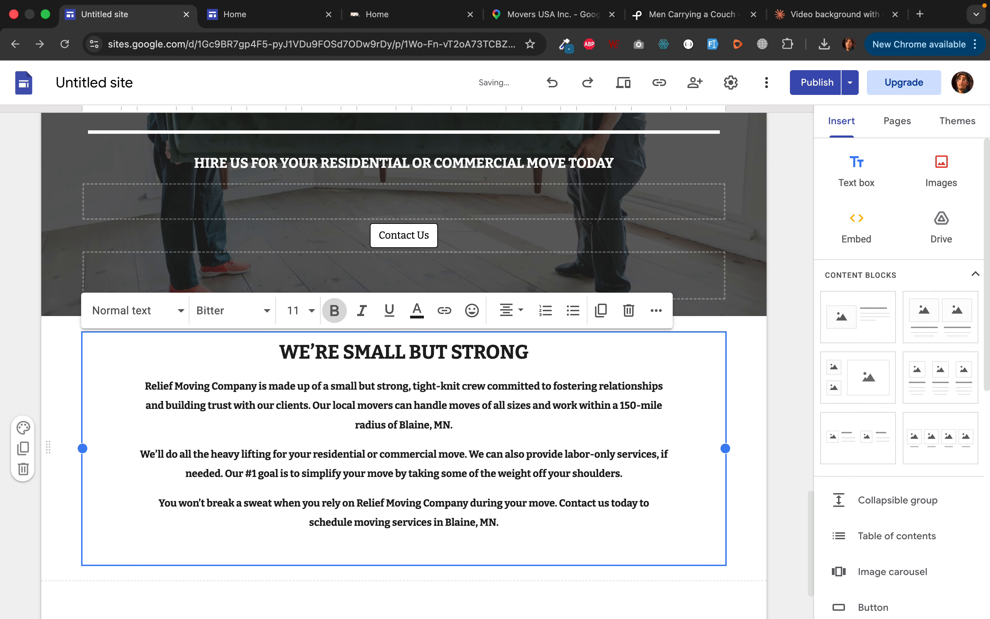
{"action": "left_click", "coordinate": [500, 538]}
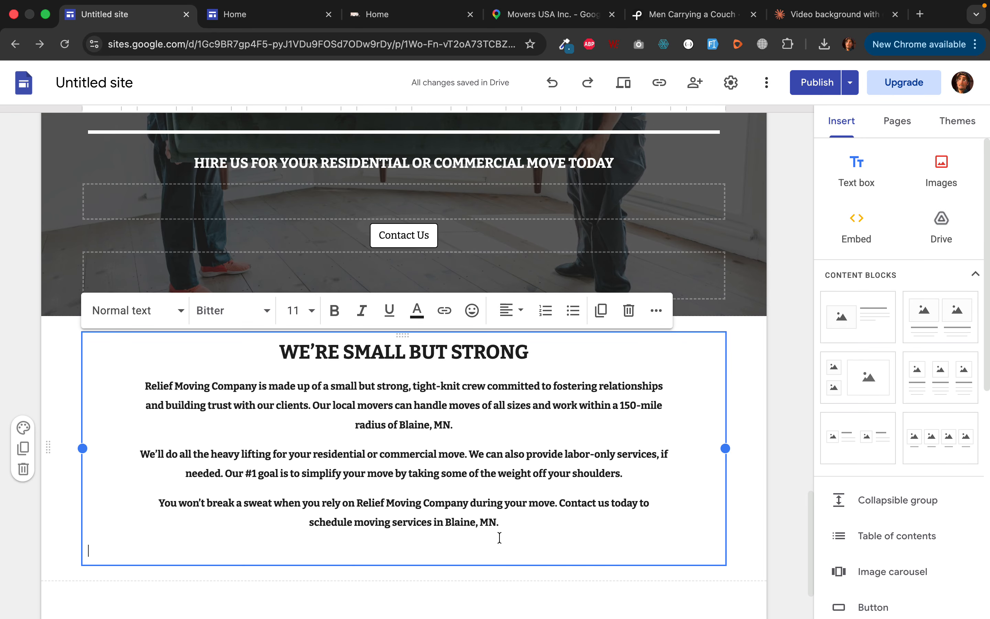
{"action": "key", "text": "BackSpace"}
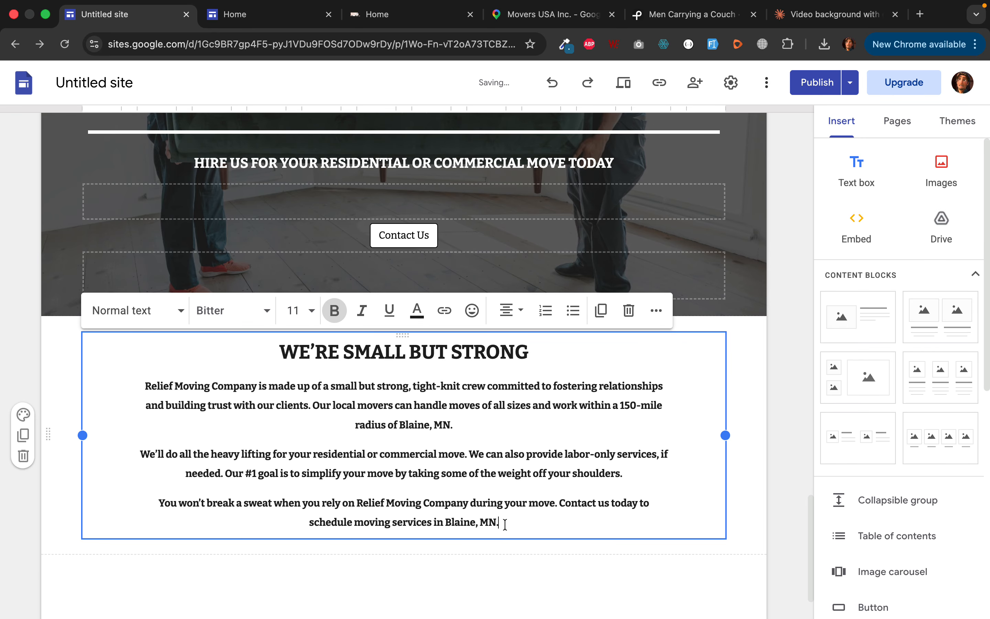
{"action": "left_click_drag", "start_coordinate": [504, 524], "coordinate": [261, 340]}
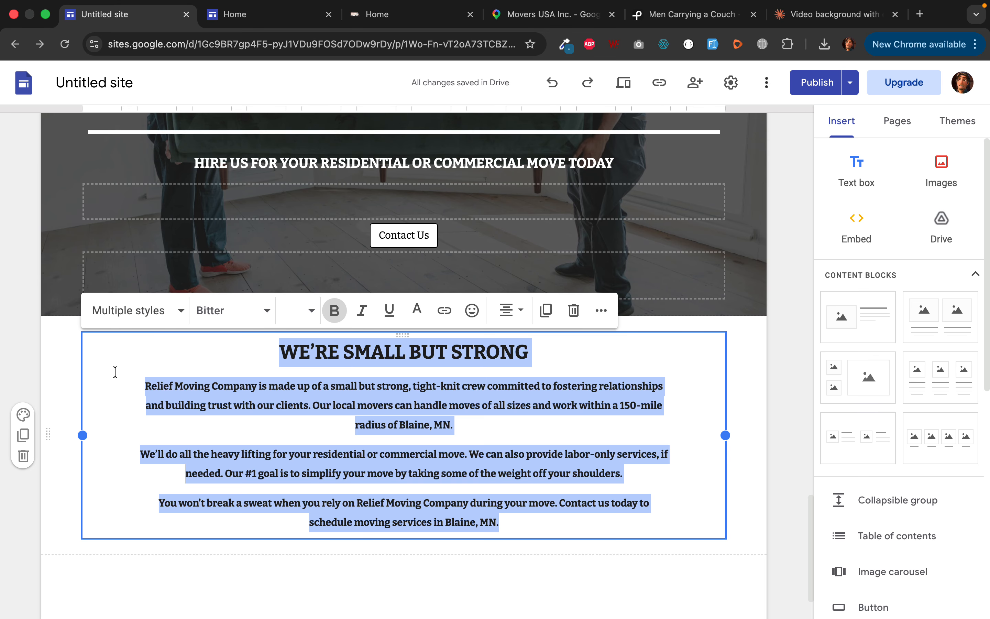
{"action": "left_click", "coordinate": [66, 377]}
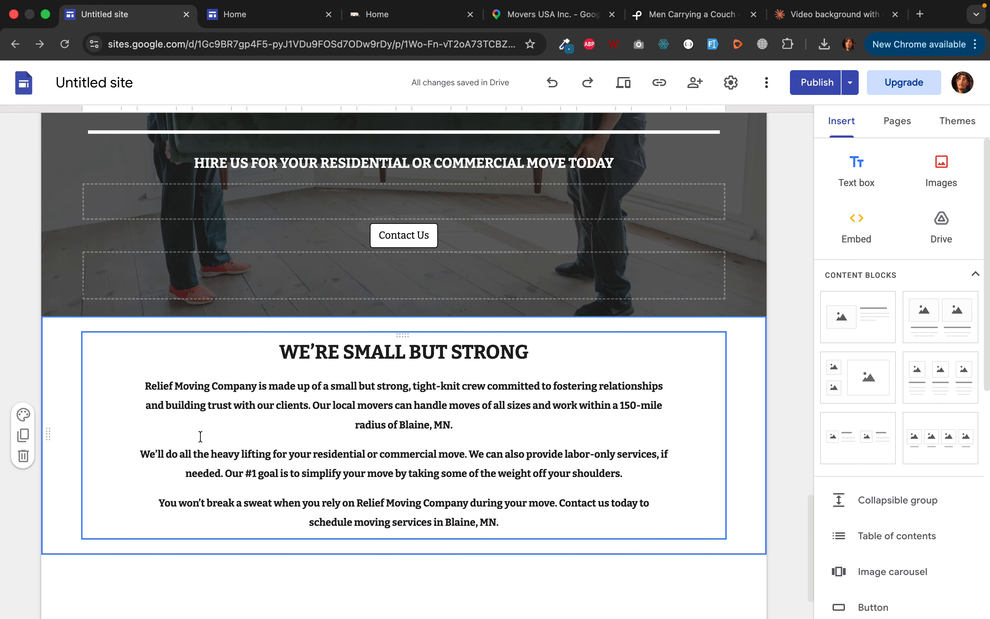
{"action": "left_click", "coordinate": [137, 406]}
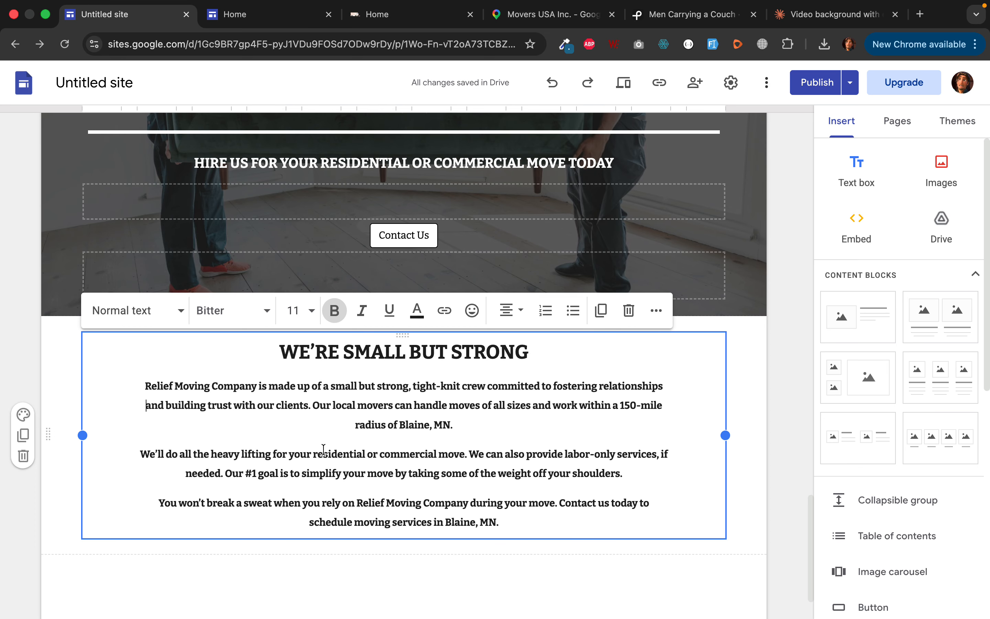
{"action": "scroll", "coordinate": [323, 448], "scroll_direction": "down", "scroll_amount": 1}
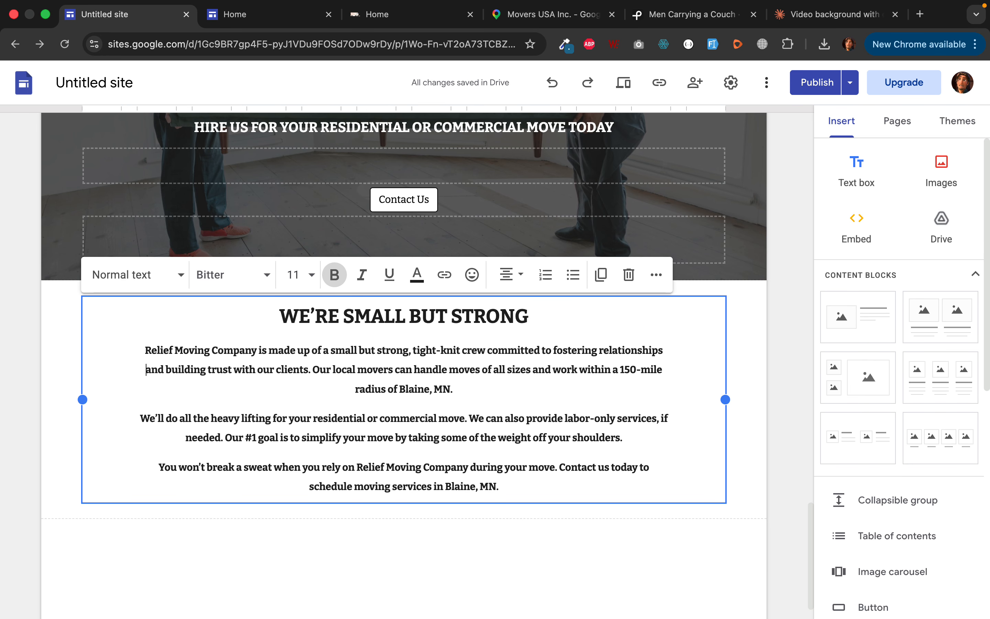
Duplicate the couch-photo banner section and move the copy below the "WE’RE SMALL BUT STRONG" text section.
{"action": "scroll", "coordinate": [23, 337], "scroll_direction": "up", "scroll_amount": 7}
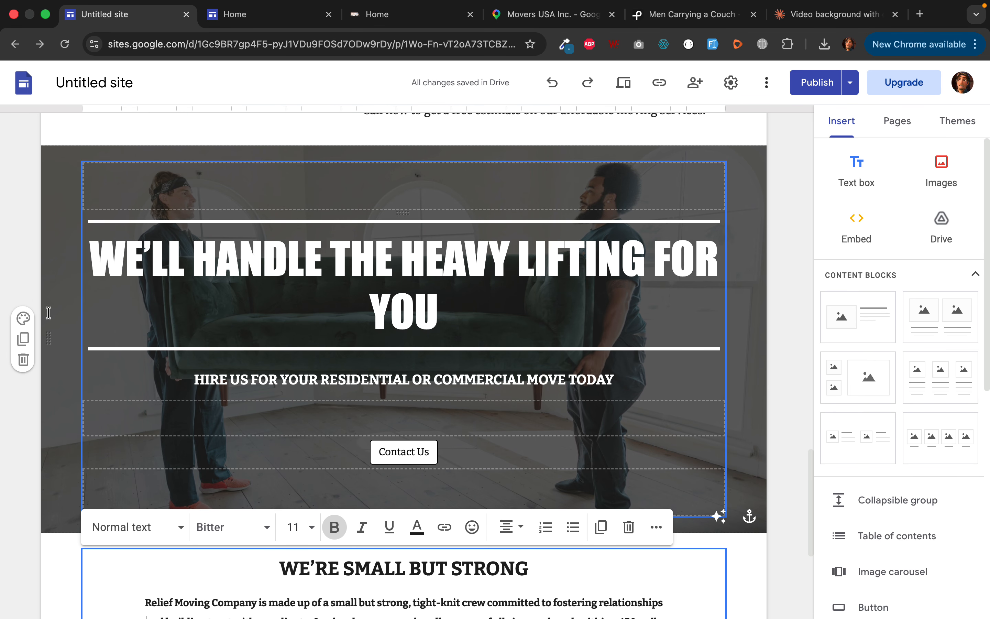
{"action": "left_click", "coordinate": [25, 339]}
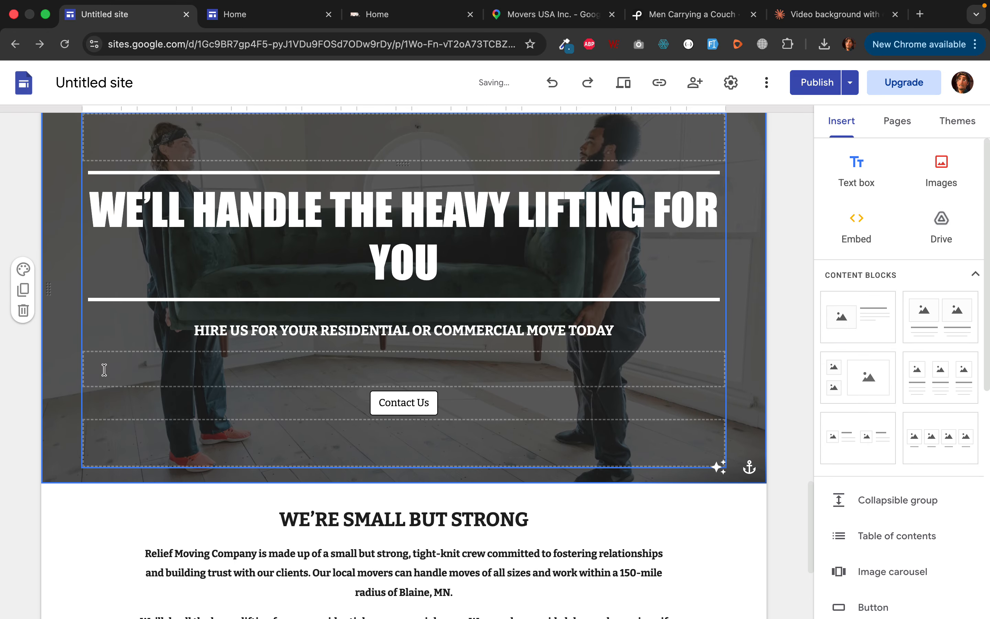
{"action": "left_click_drag", "start_coordinate": [48, 286], "coordinate": [106, 606]}
{"action": "scroll", "coordinate": [243, 457], "scroll_direction": "down", "scroll_amount": 7}
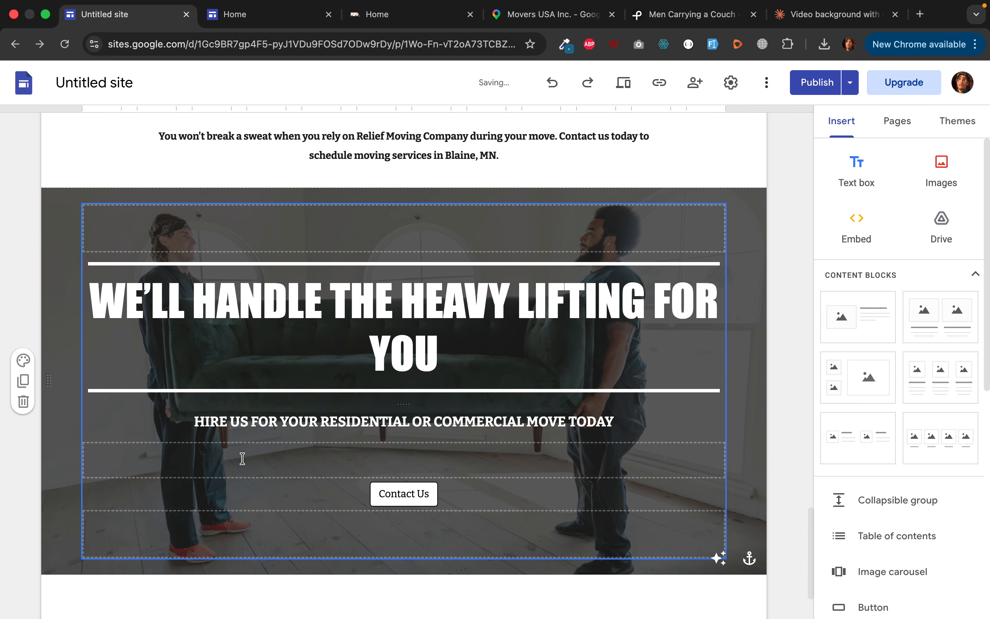
Replace the duplicated banner's title with "15% OFF FOR FIRST TIME CUSTOMERS".
{"action": "scroll", "coordinate": [243, 457], "scroll_direction": "down", "scroll_amount": 3}
{"action": "key", "text": "super+Tab"}
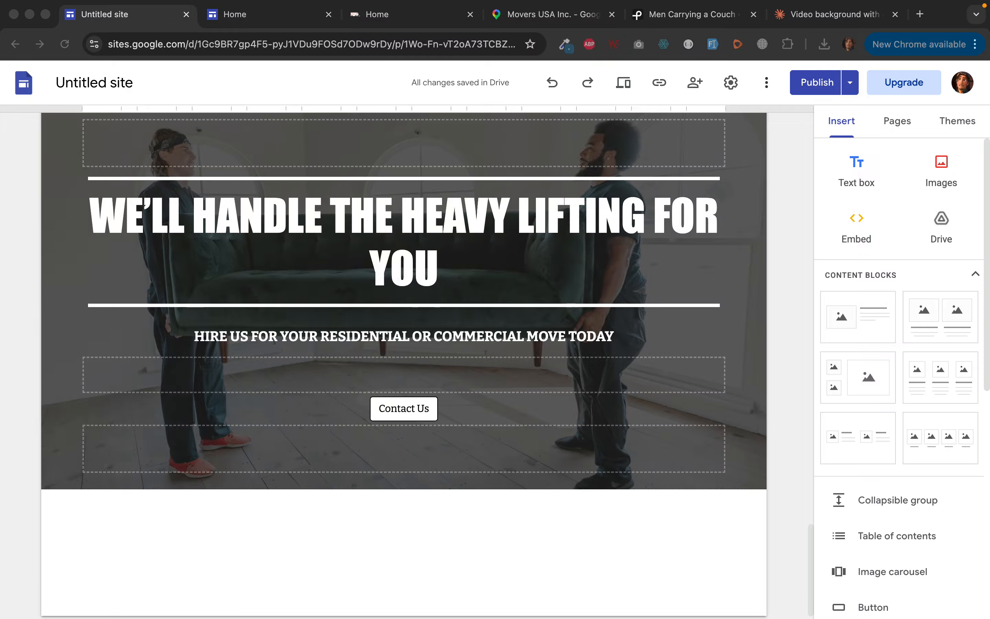
{"action": "triple_click", "coordinate": [351, 241]}
{"action": "type", "text": "15% OFF FOR FIRST TIME CUSTOMERS"}
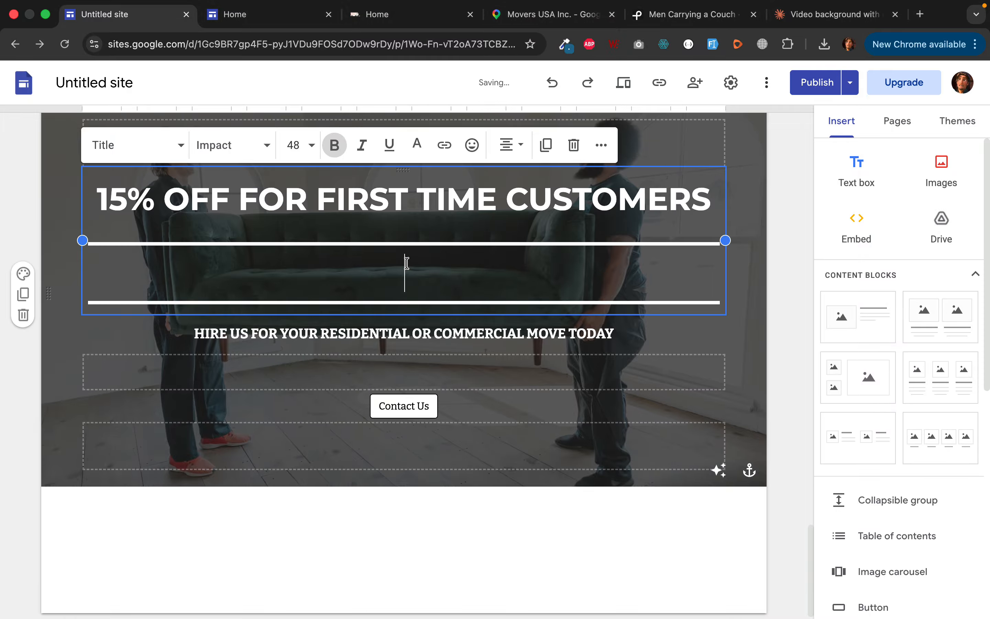
Try to paste the discount heading into the empty title line below it, and undo the paste.
{"action": "scroll", "coordinate": [418, 258], "scroll_direction": "up", "scroll_amount": 3}
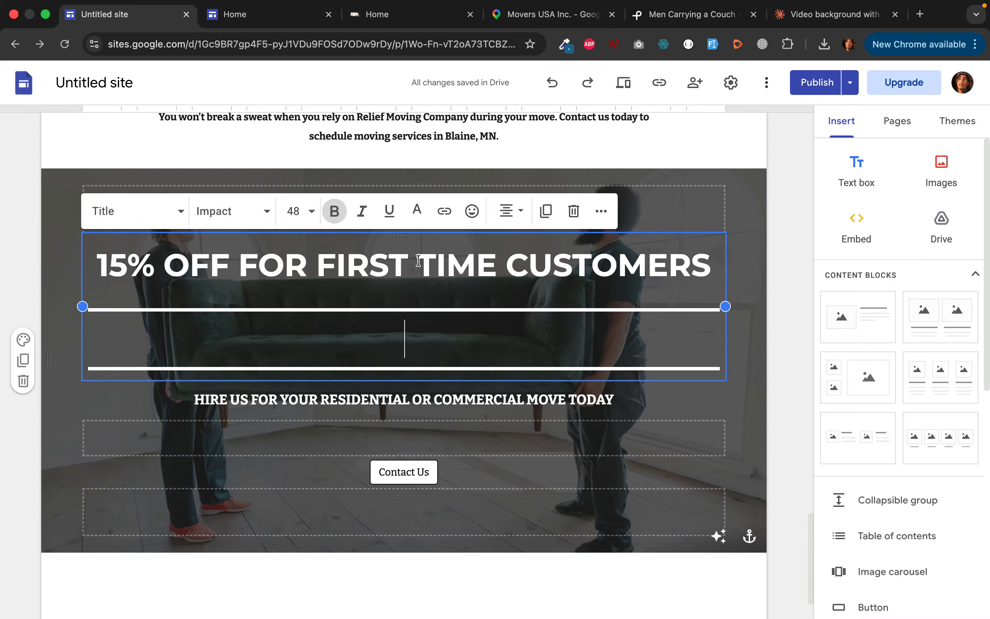
{"action": "triple_click", "coordinate": [468, 273]}
{"action": "key", "text": "super+c"}
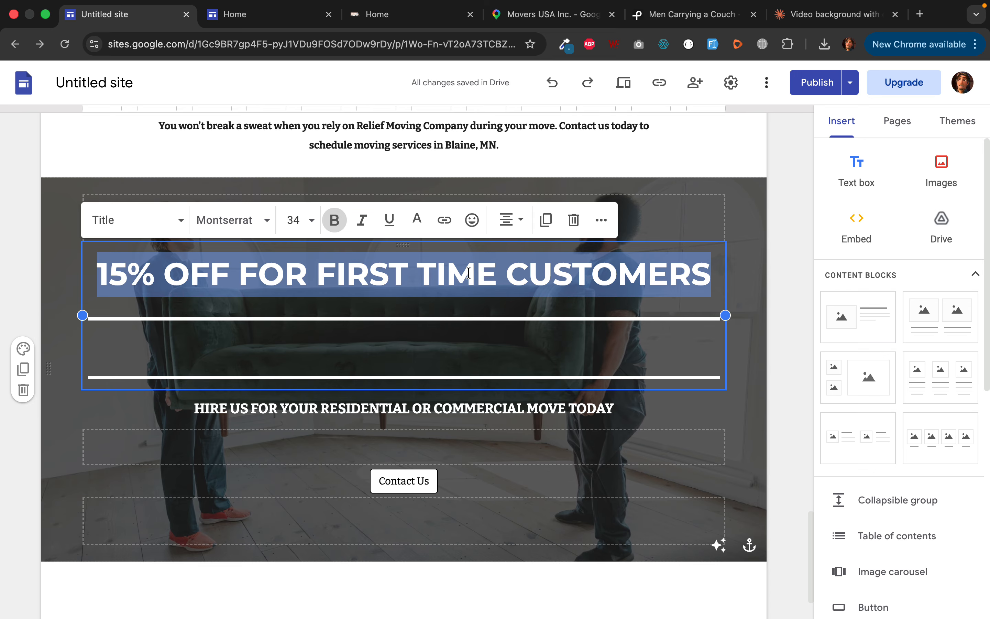
{"action": "left_click", "coordinate": [412, 352]}
{"action": "key", "text": "super+v"}
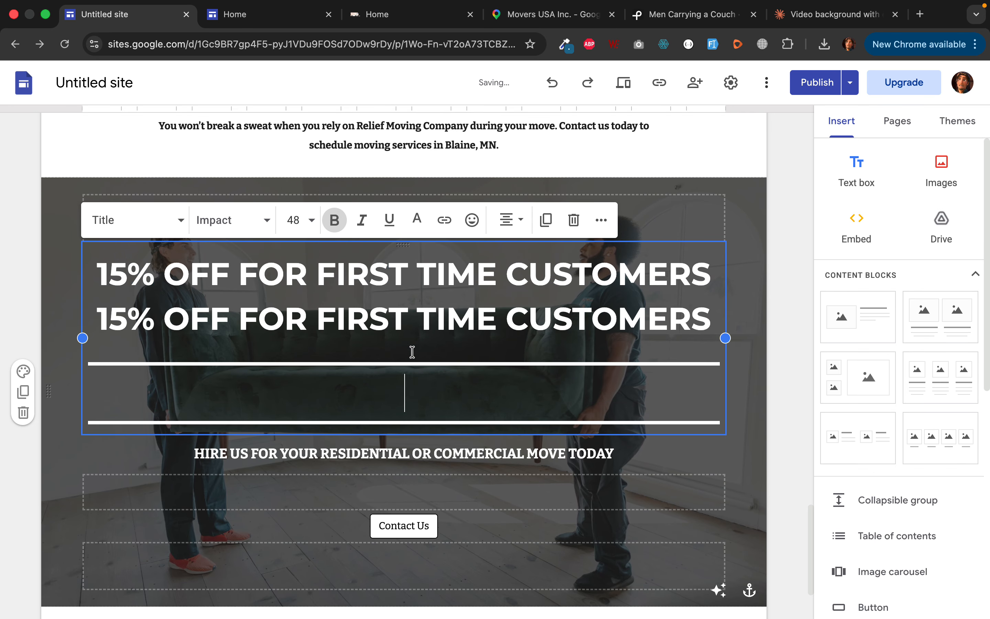
{"action": "key", "text": "super+z"}
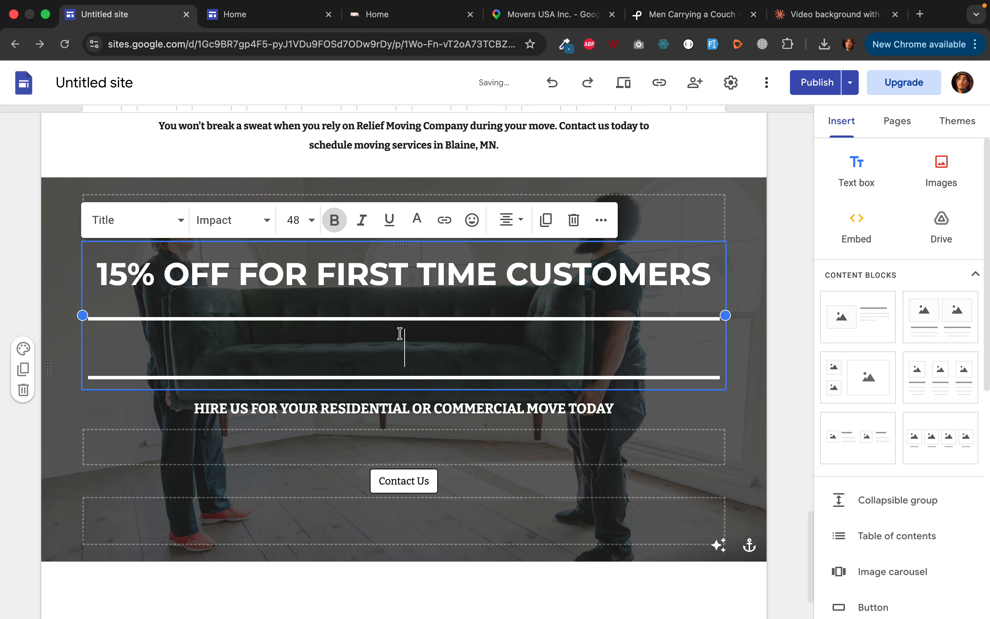
{"action": "key", "text": "super+z"}
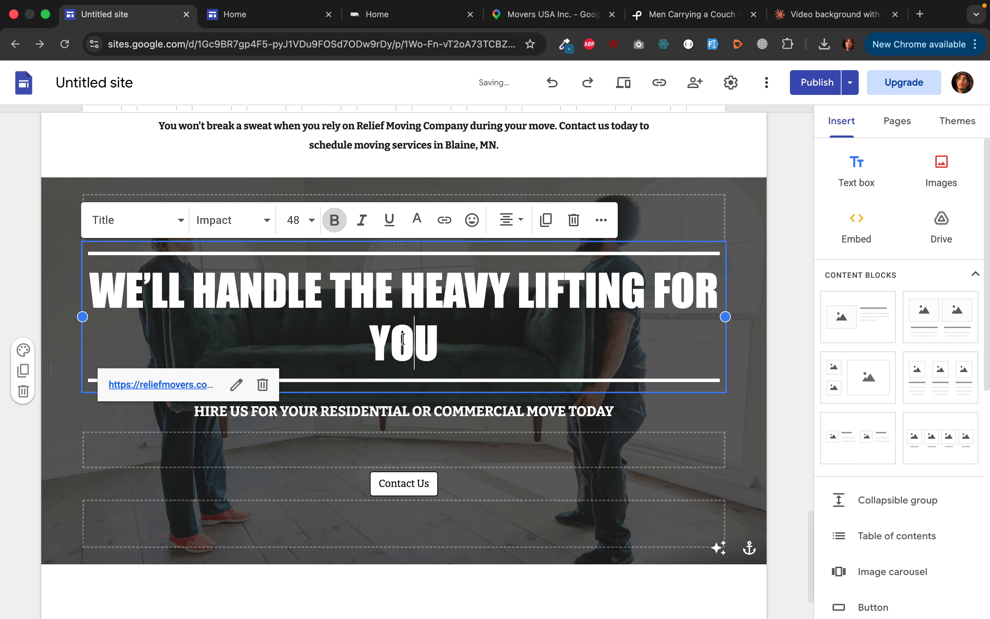
{"action": "key", "text": "super+shift+z"}
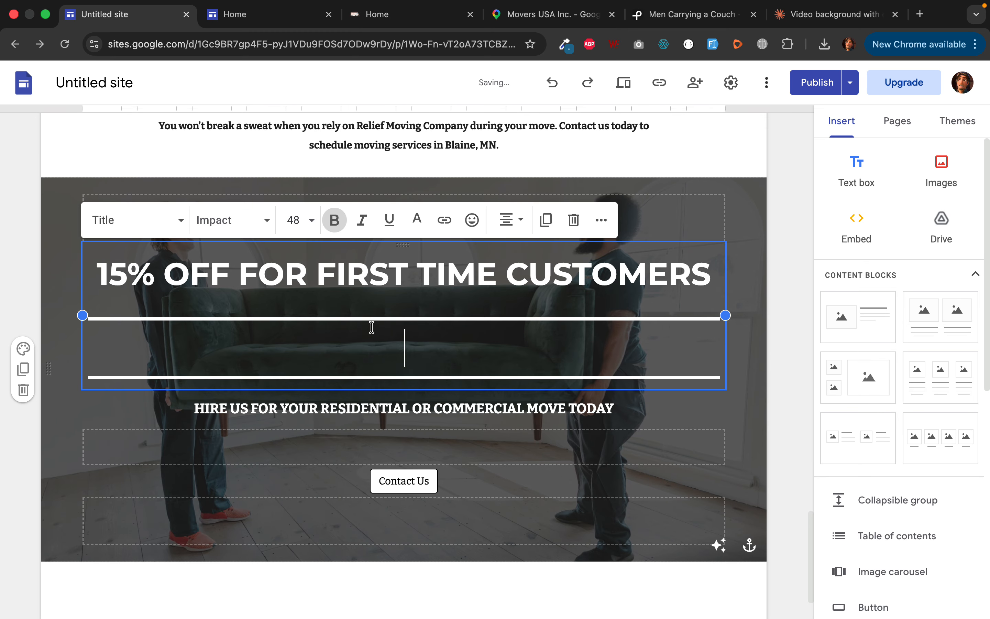
Delete the empty title line below the "15% OFF FOR FIRST TIME CUSTOMERS" heading.
{"action": "left_click", "coordinate": [386, 342]}
{"action": "key", "text": "BackSpace"}
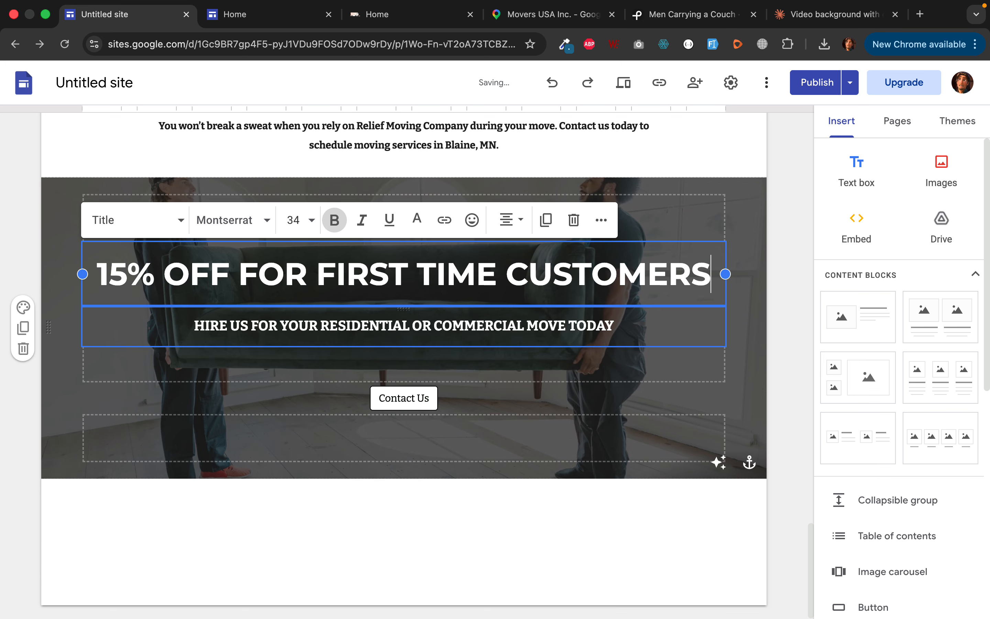
Try to restore the discount heading's title styling by reapplying the Vision theme.
{"action": "triple_click", "coordinate": [444, 277]}
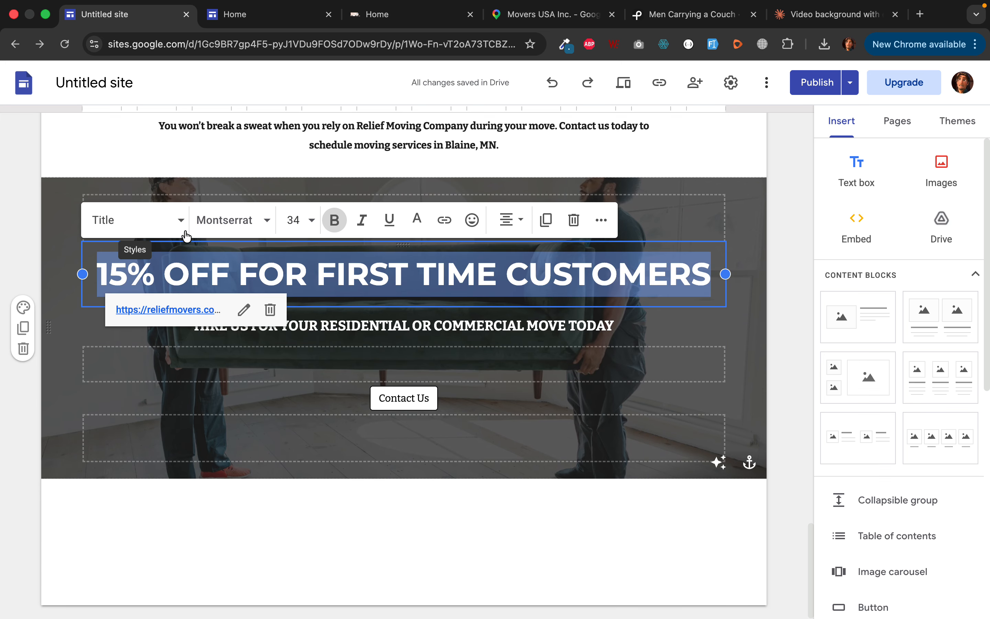
{"action": "left_click", "coordinate": [177, 224]}
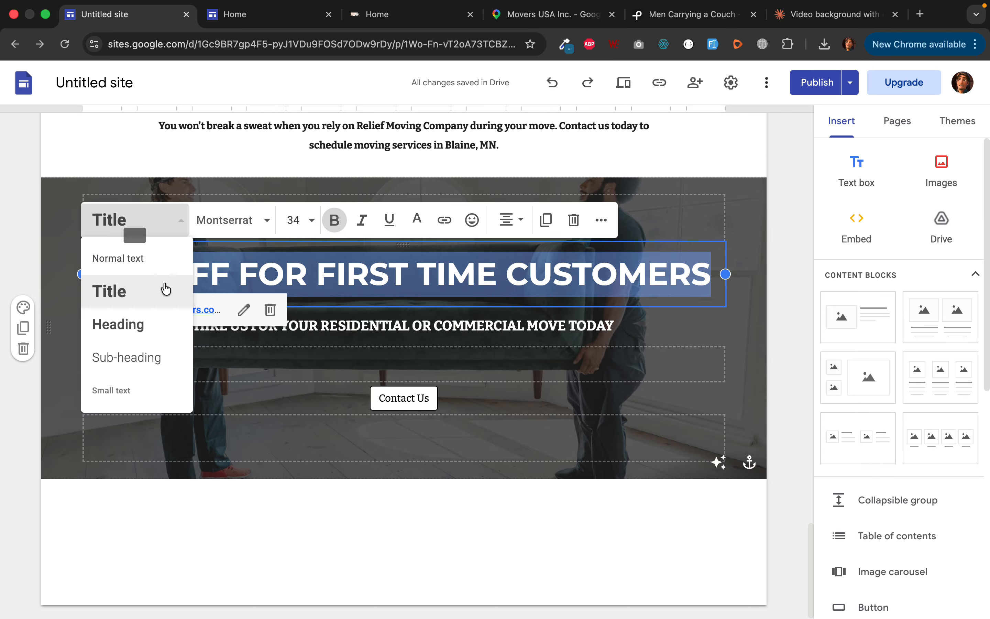
{"action": "left_click", "coordinate": [153, 228]}
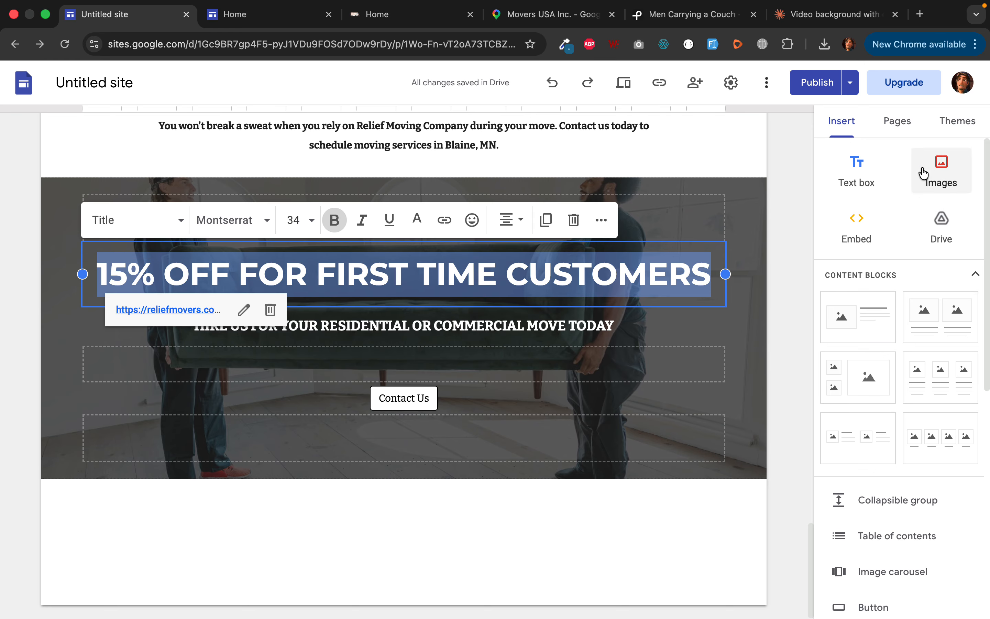
{"action": "left_click", "coordinate": [959, 122]}
{"action": "scroll", "coordinate": [926, 395], "scroll_direction": "down", "scroll_amount": 4}
{"action": "scroll", "coordinate": [927, 395], "scroll_direction": "down", "scroll_amount": 3}
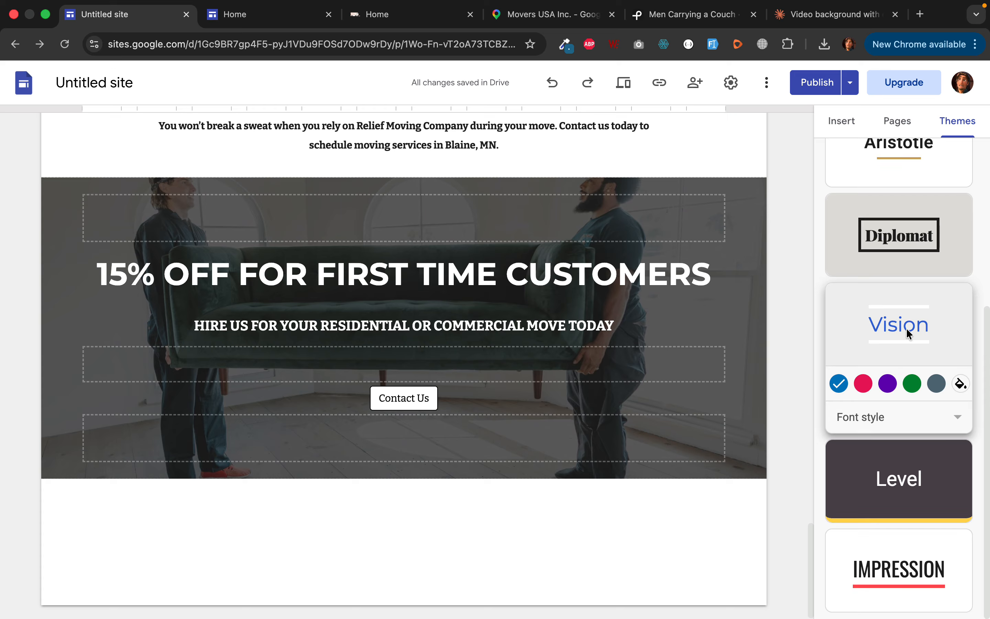
{"action": "left_click", "coordinate": [904, 330]}
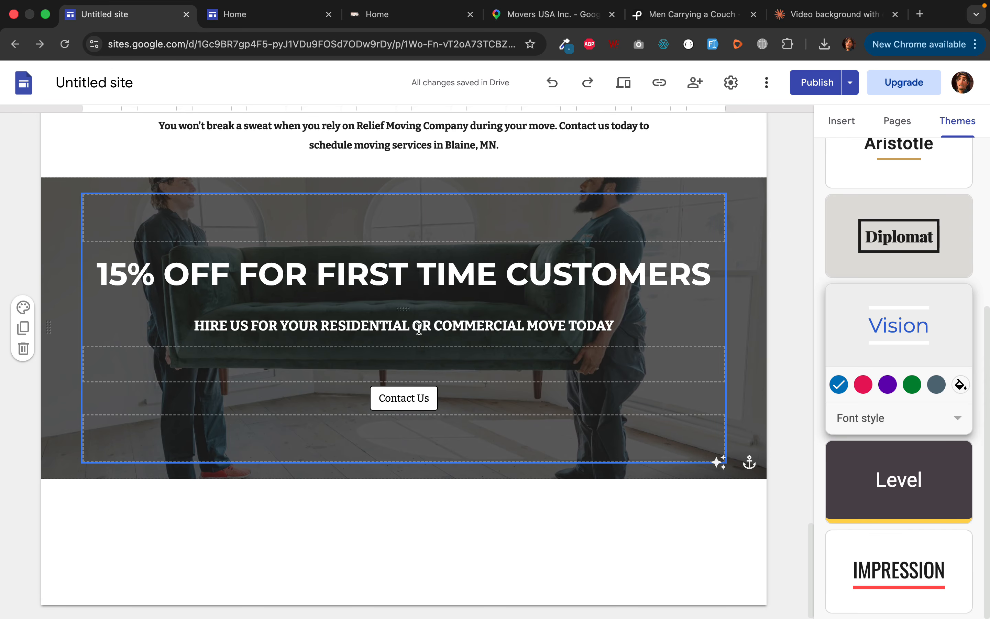
{"action": "triple_click", "coordinate": [387, 282]}
{"action": "left_click", "coordinate": [905, 323]}
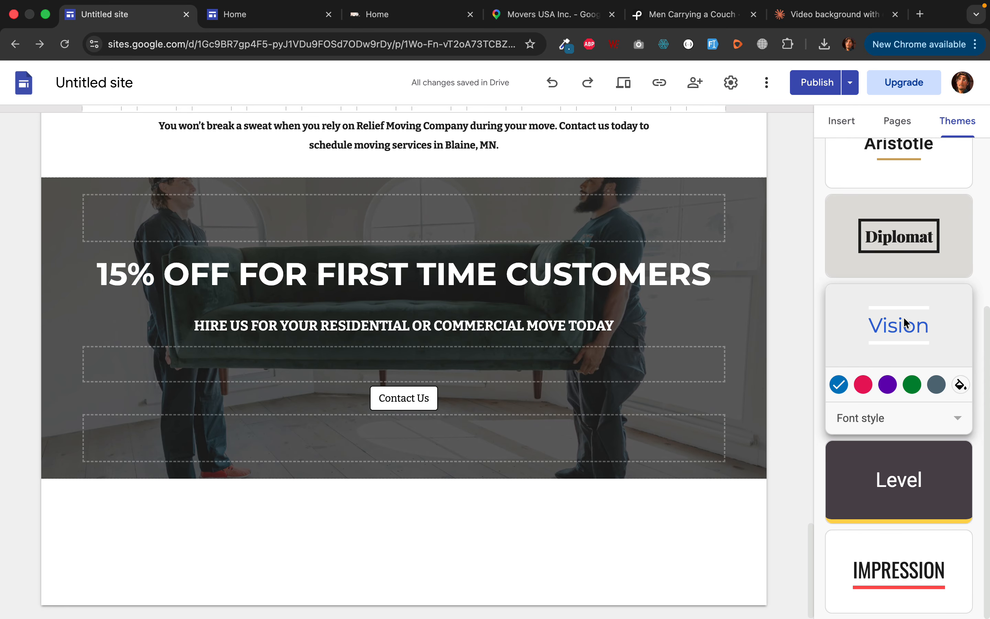
Reset the discount heading to Normal text and back to the Title style, and remove its underline.
{"action": "left_click", "coordinate": [499, 296]}
{"action": "triple_click", "coordinate": [481, 277]}
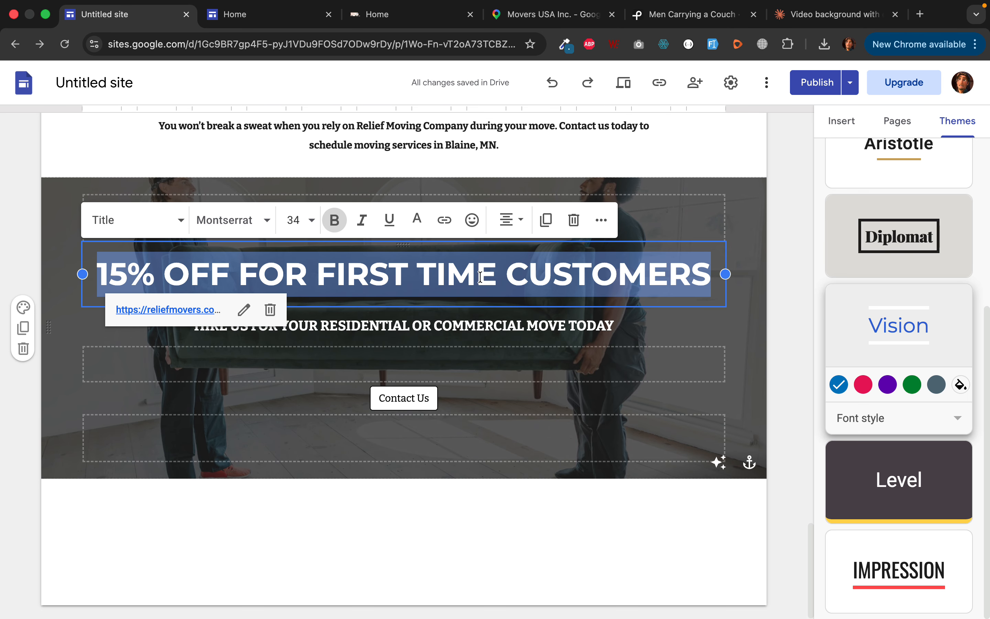
{"action": "left_click", "coordinate": [164, 225]}
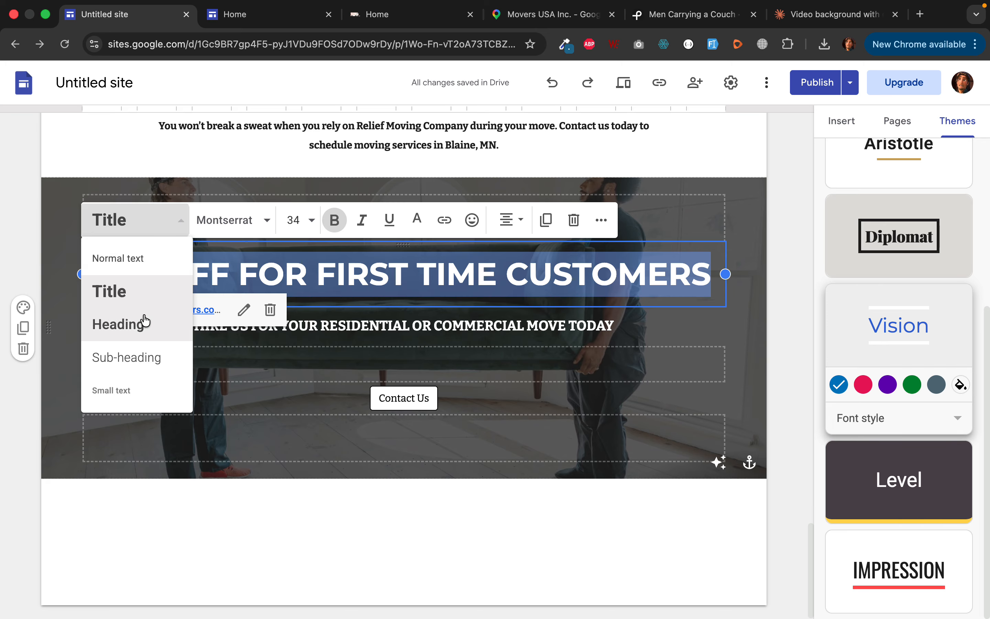
{"action": "left_click", "coordinate": [145, 324]}
{"action": "left_click", "coordinate": [144, 236]}
{"action": "left_click", "coordinate": [148, 274]}
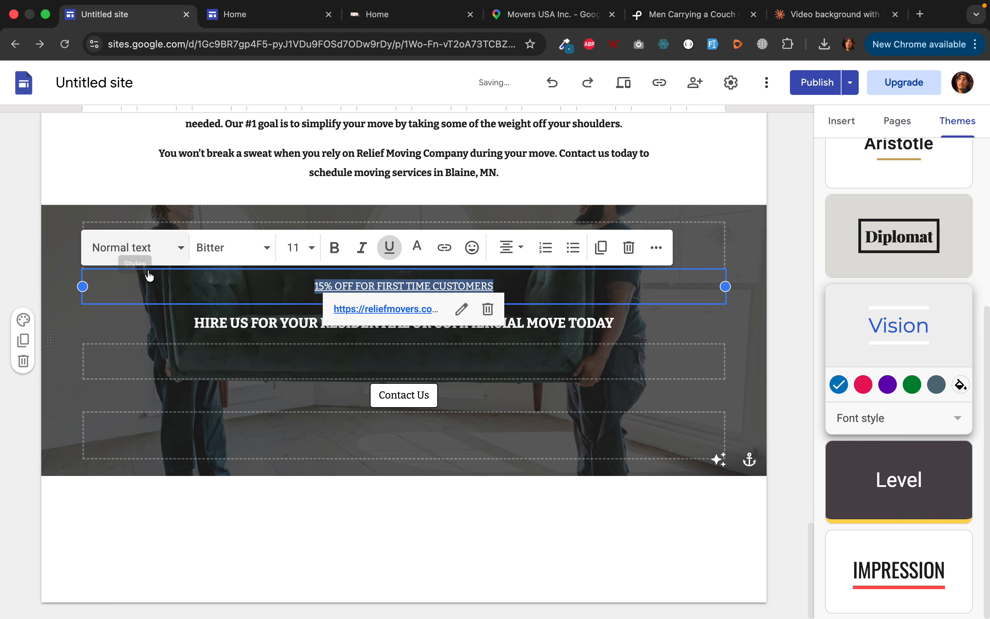
{"action": "left_click", "coordinate": [144, 250]}
{"action": "left_click", "coordinate": [154, 312]}
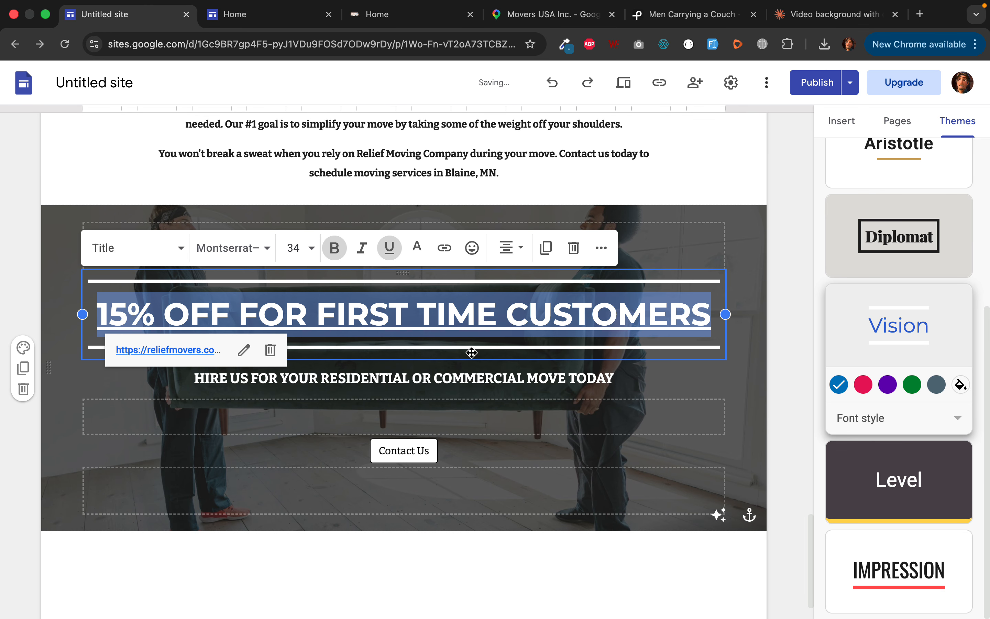
{"action": "left_click", "coordinate": [389, 247]}
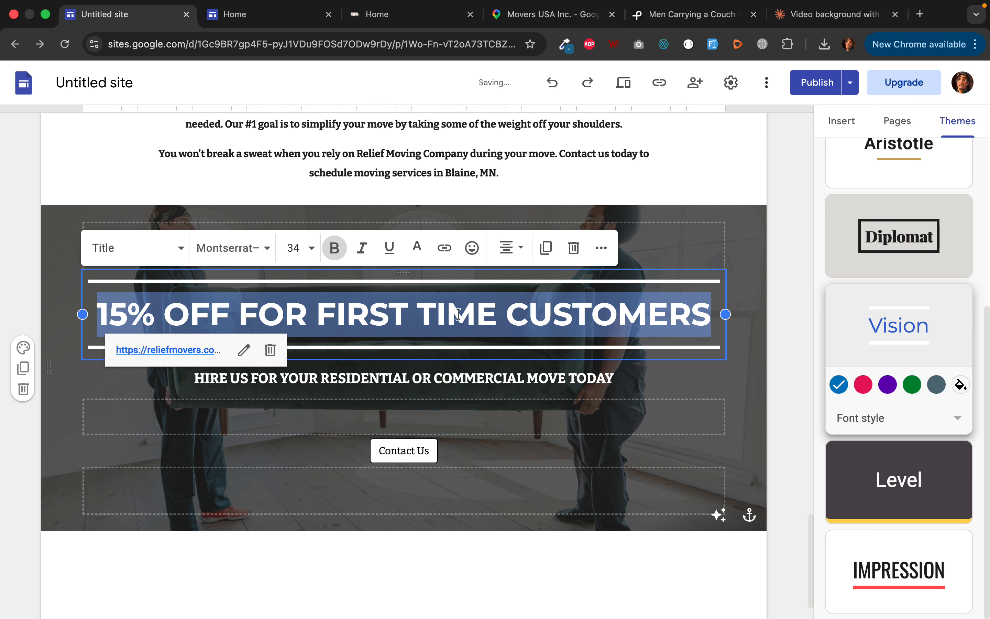
{"action": "left_click", "coordinate": [410, 304]}
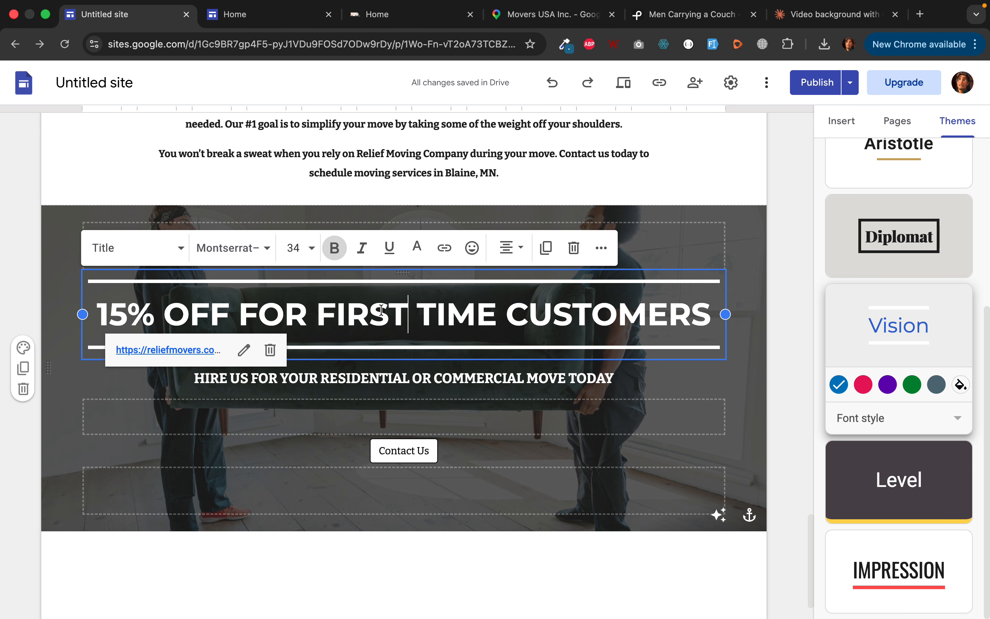
{"action": "left_click", "coordinate": [172, 254]}
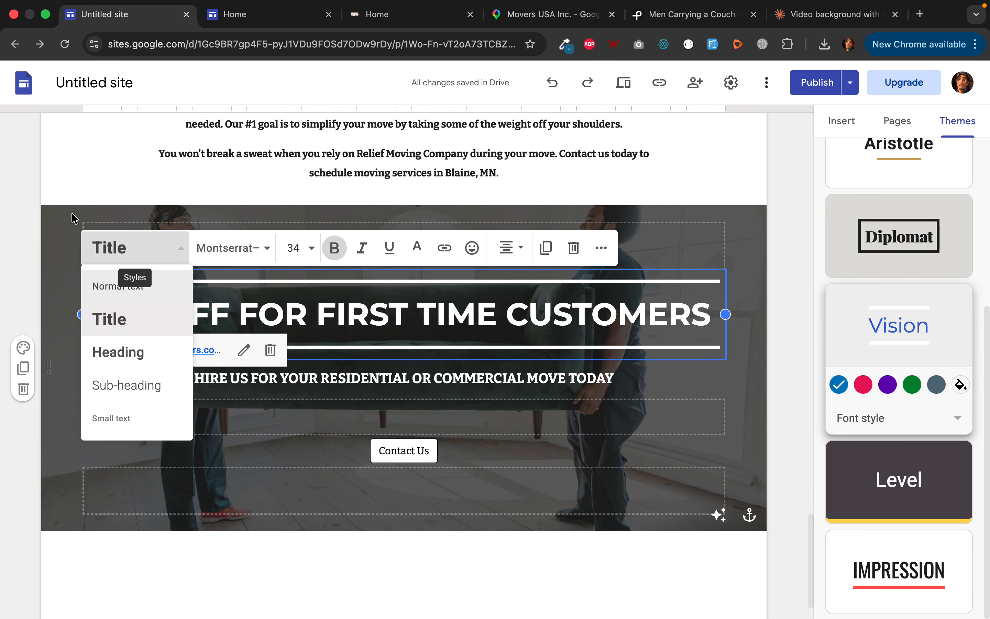
{"action": "left_click", "coordinate": [56, 188]}
Replace the banner's sub-heading with "MENTION THAT YOU VISITED THE WEBSITE TO SAVE 15% TODAY", without a trailing blank line.
{"action": "scroll", "coordinate": [457, 298], "scroll_direction": "down", "scroll_amount": 2}
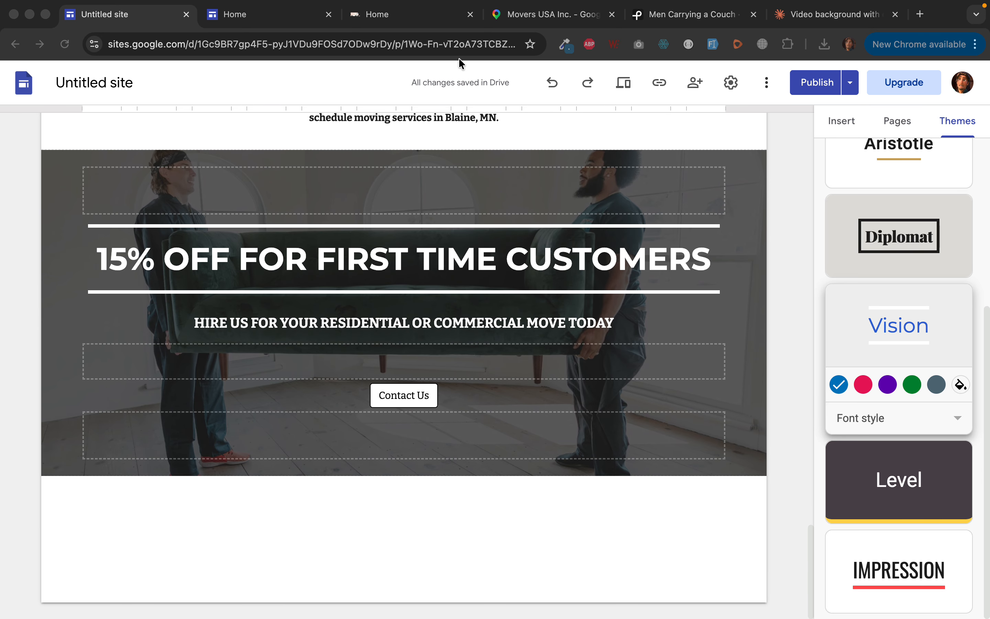
{"action": "triple_click", "coordinate": [413, 320]}
{"action": "type", "text": "MENTION THAT YOU VISITED THE WEBSITE TO SAVE 15% TODAY"}
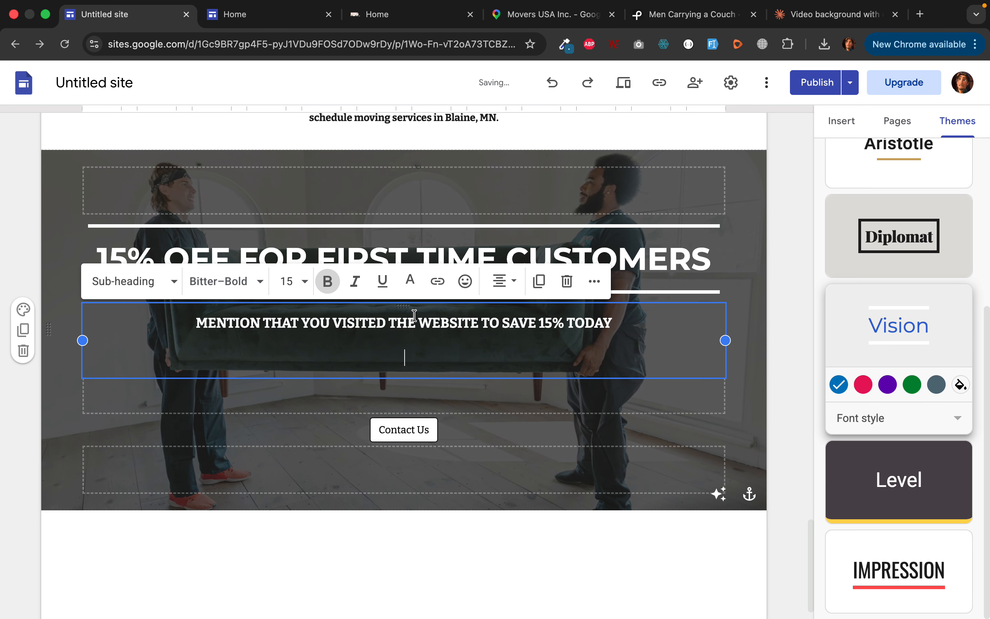
{"action": "key", "text": "BackSpace"}
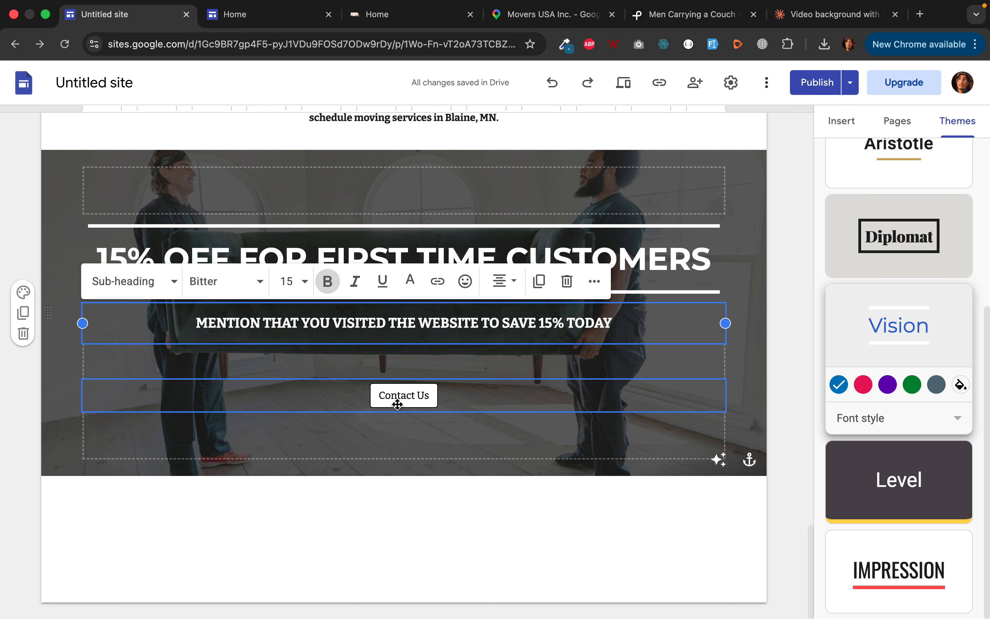
Browse the "movers google site" folder for a different background image for the discount section, and cancel the upload.
{"action": "scroll", "coordinate": [483, 440], "scroll_direction": "up", "scroll_amount": 1}
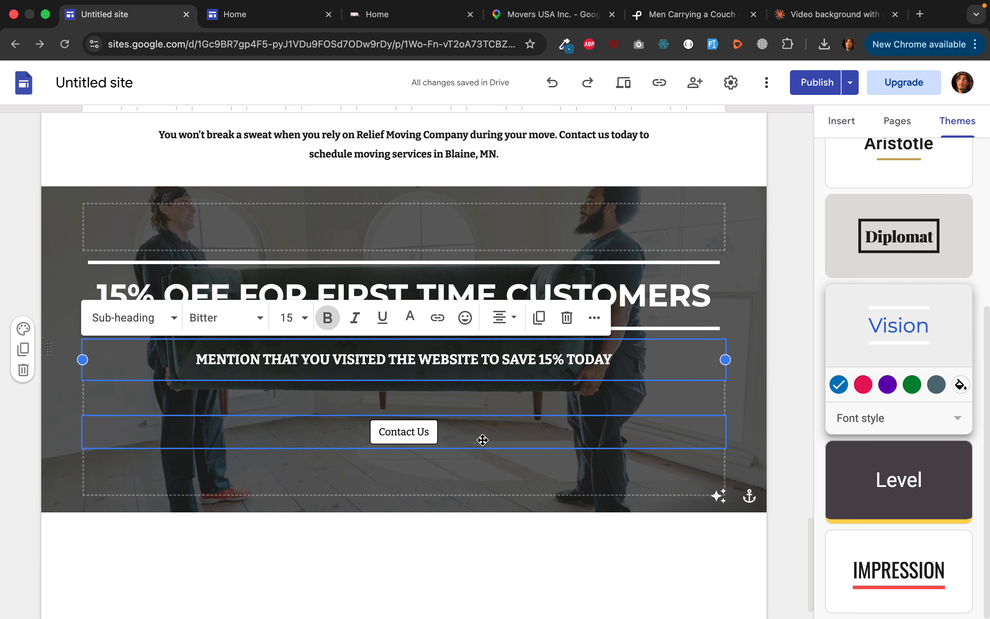
{"action": "scroll", "coordinate": [482, 440], "scroll_direction": "down", "scroll_amount": 1}
{"action": "scroll", "coordinate": [482, 440], "scroll_direction": "up", "scroll_amount": 14}
{"action": "scroll", "coordinate": [482, 440], "scroll_direction": "down", "scroll_amount": 14}
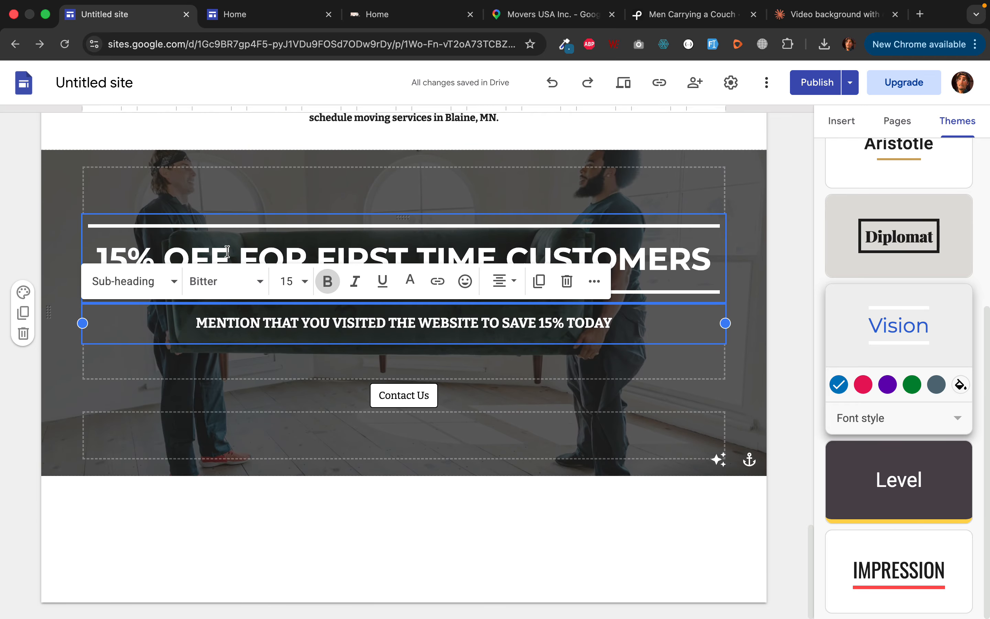
{"action": "left_click", "coordinate": [23, 292]}
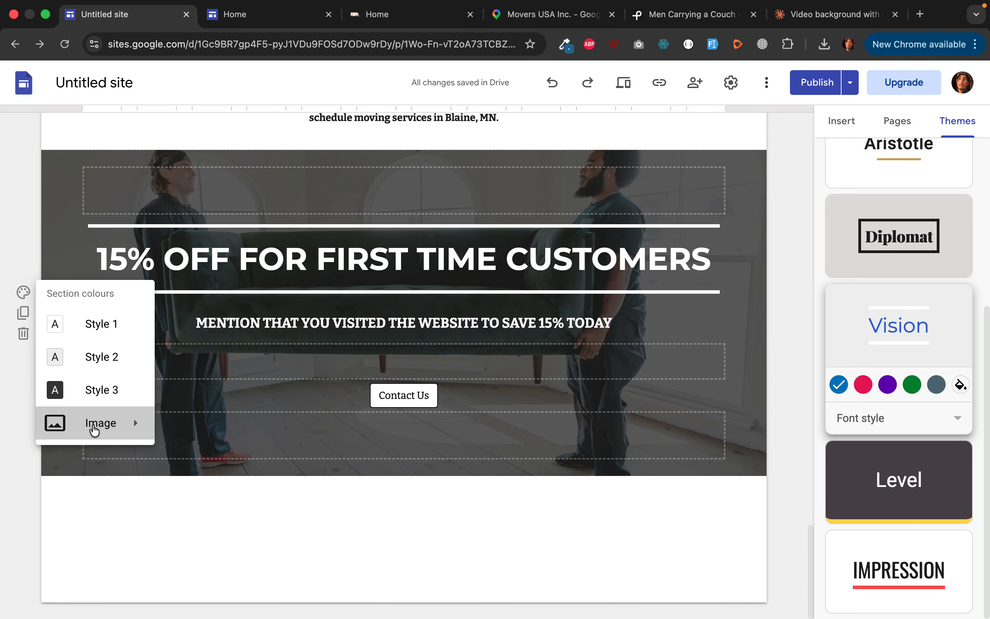
{"action": "mouse_move", "coordinate": [98, 422]}
{"action": "left_click", "coordinate": [181, 438]}
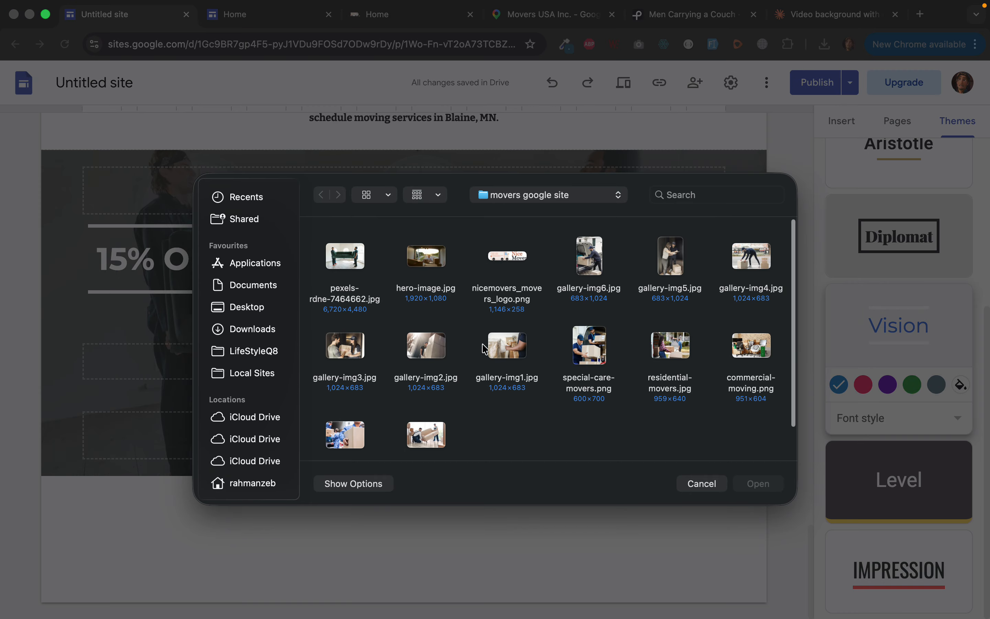
{"action": "scroll", "coordinate": [460, 342], "scroll_direction": "down", "scroll_amount": 3}
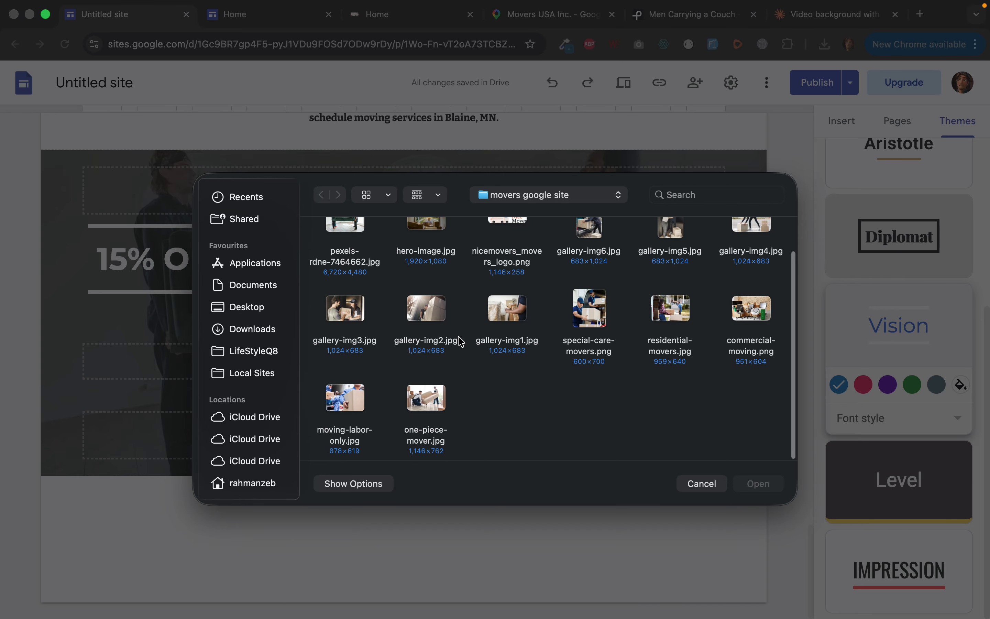
{"action": "scroll", "coordinate": [460, 342], "scroll_direction": "up", "scroll_amount": 3}
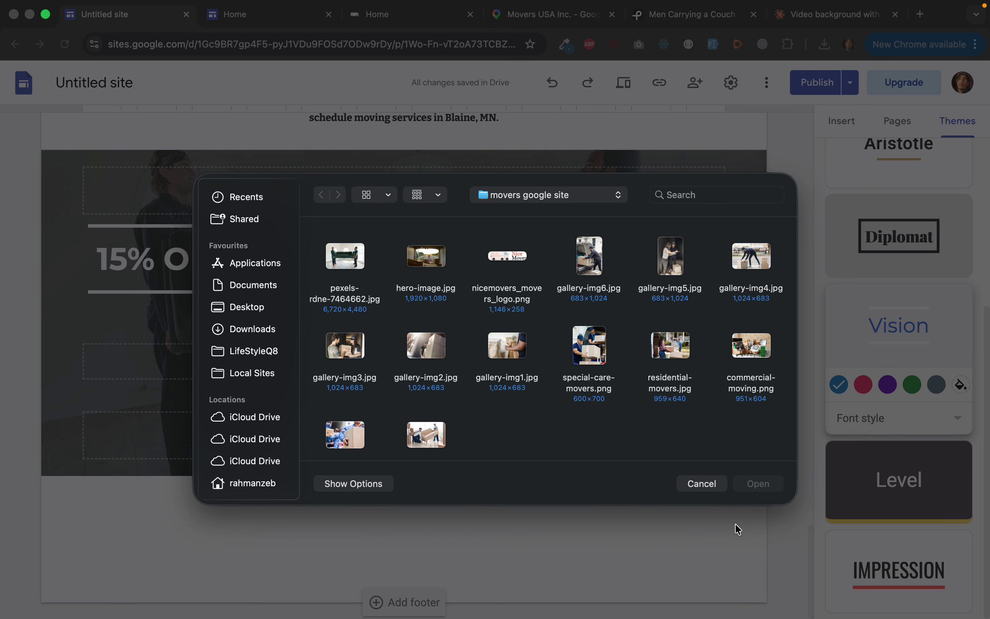
{"action": "left_click", "coordinate": [700, 483]}
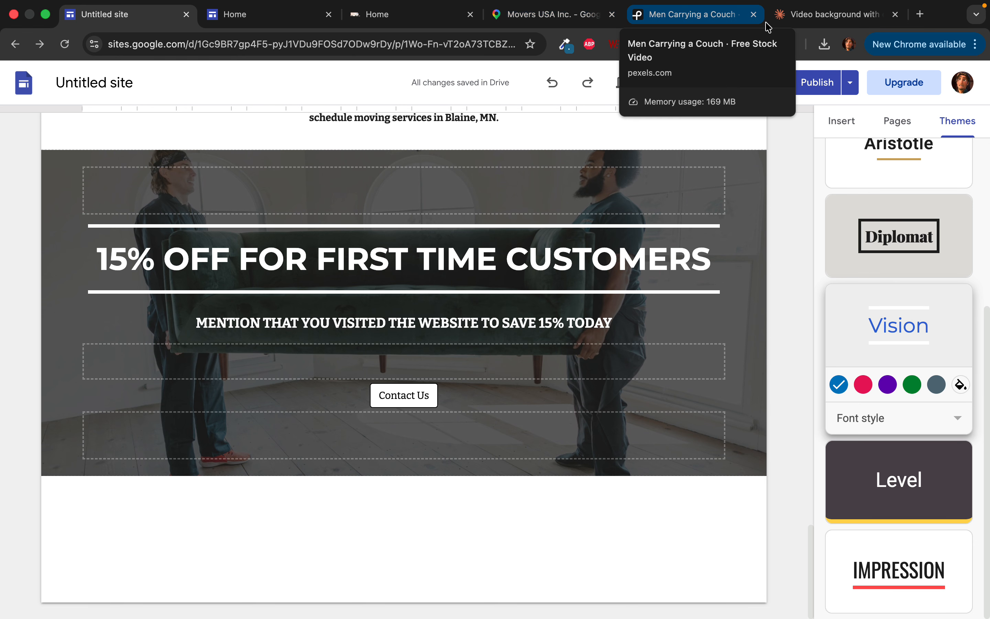
Switch to Pexels, close the couch video, and show the photo results for "movers".
{"action": "left_click", "coordinate": [654, 18]}
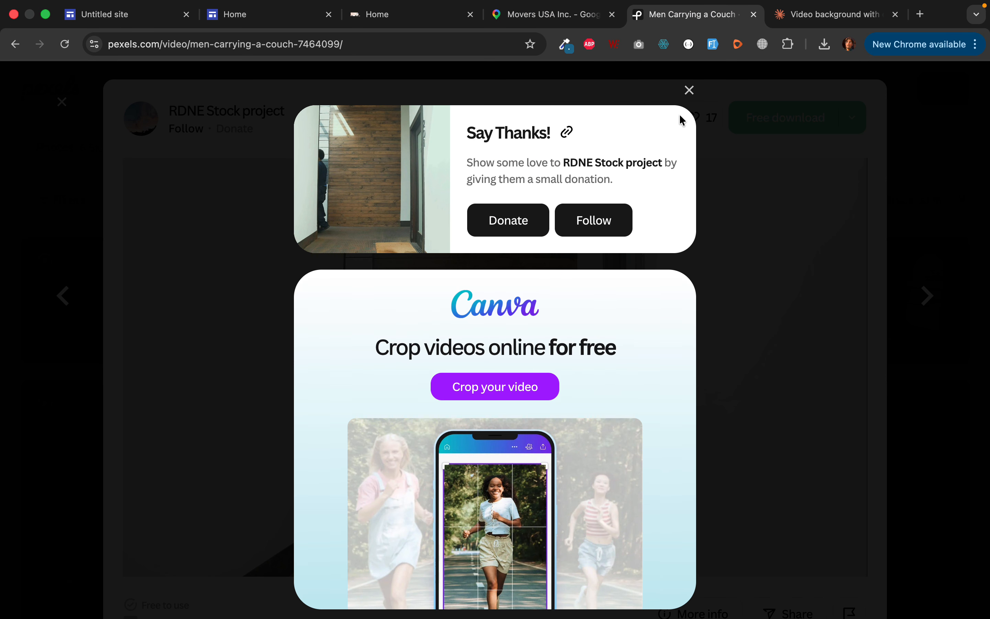
{"action": "left_click", "coordinate": [689, 90]}
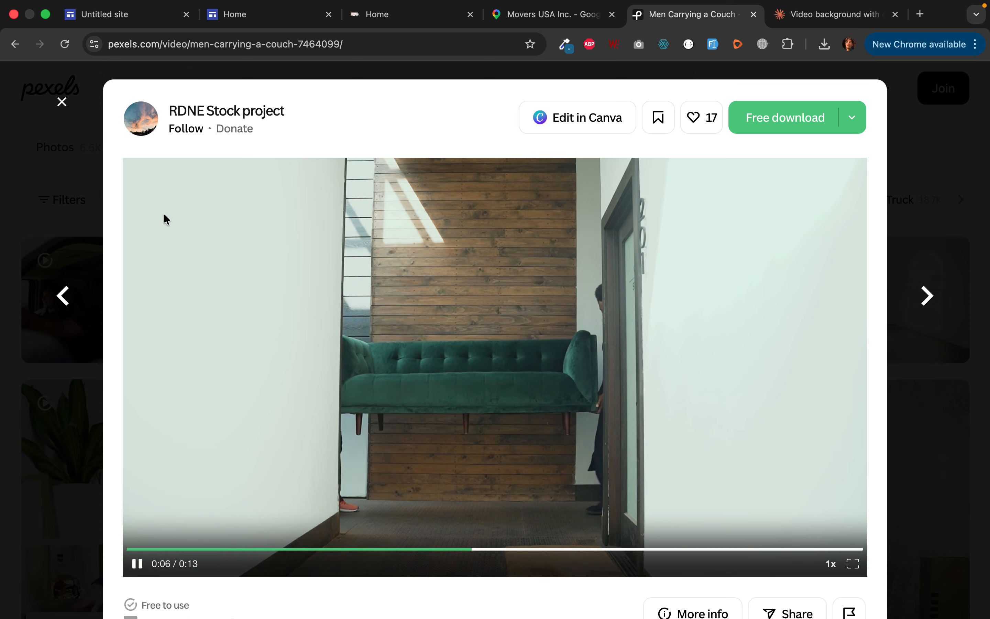
{"action": "left_click", "coordinate": [62, 102]}
{"action": "left_click", "coordinate": [73, 155]}
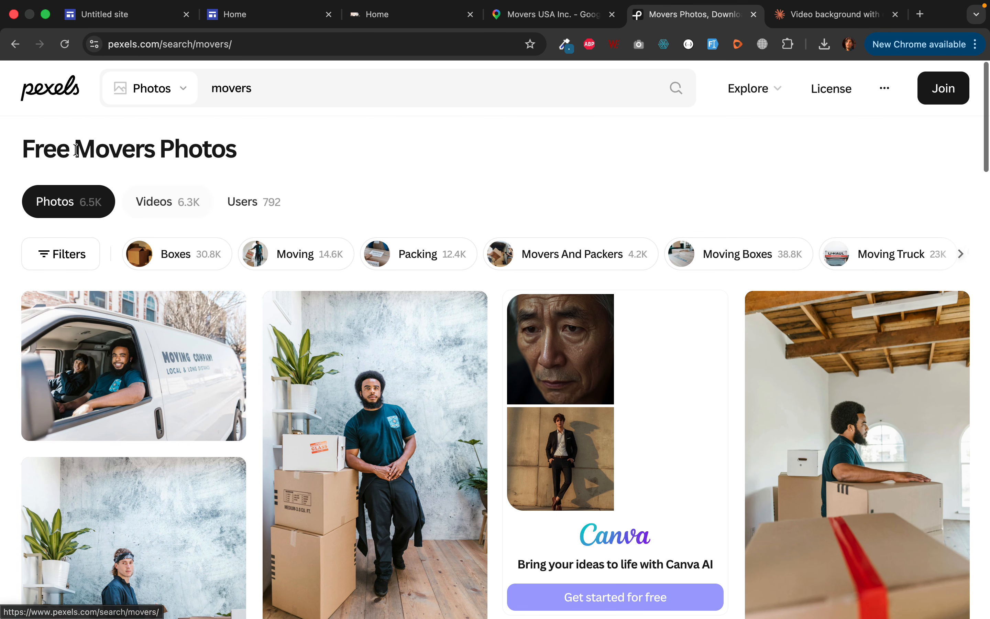
Copy the image link of the Pexels photo of three people behind cardboard boxes, and switch back to the Google Sites editor.
{"action": "scroll", "coordinate": [347, 434], "scroll_direction": "down", "scroll_amount": 10}
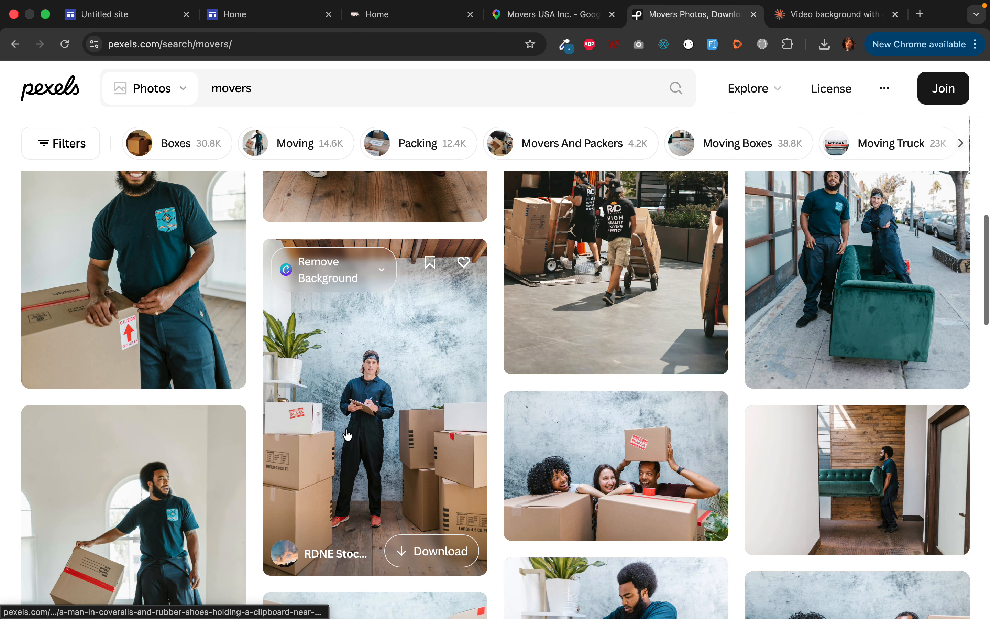
{"action": "scroll", "coordinate": [613, 409], "scroll_direction": "down", "scroll_amount": 2}
{"action": "left_click", "coordinate": [612, 382]}
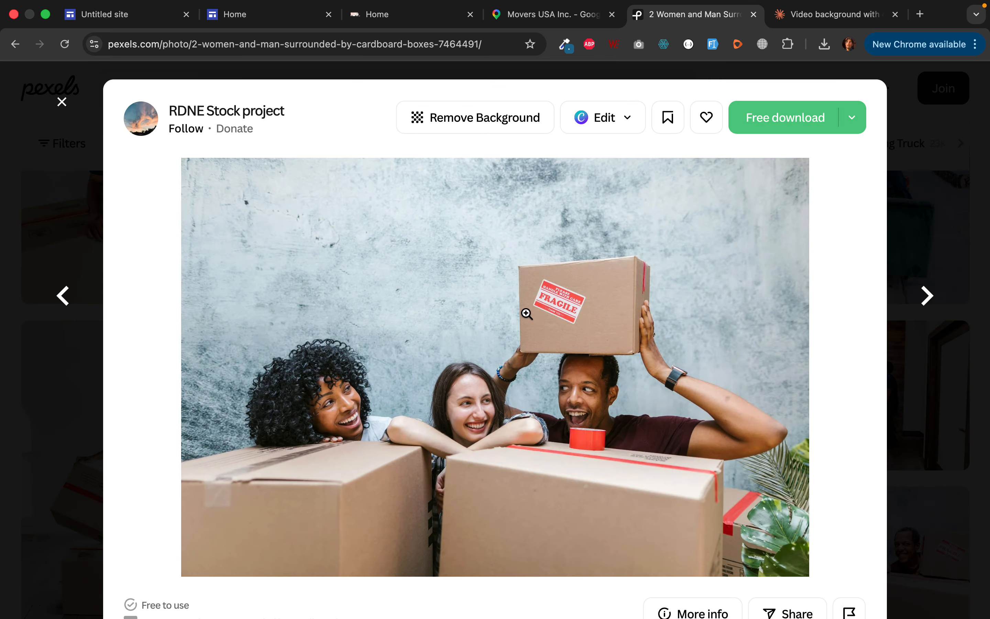
{"action": "right_click", "coordinate": [507, 279]}
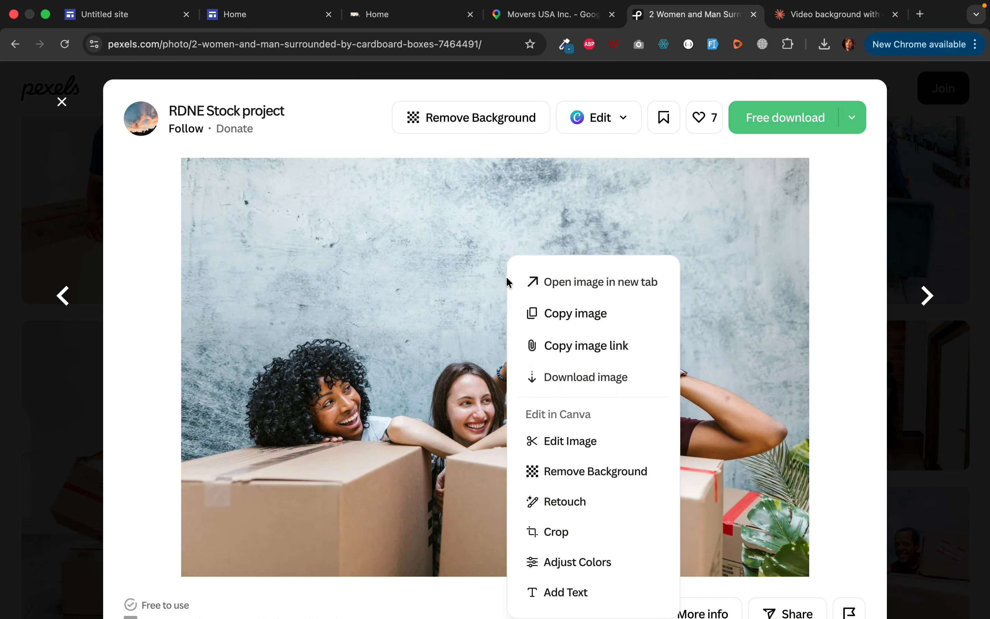
{"action": "left_click", "coordinate": [604, 348]}
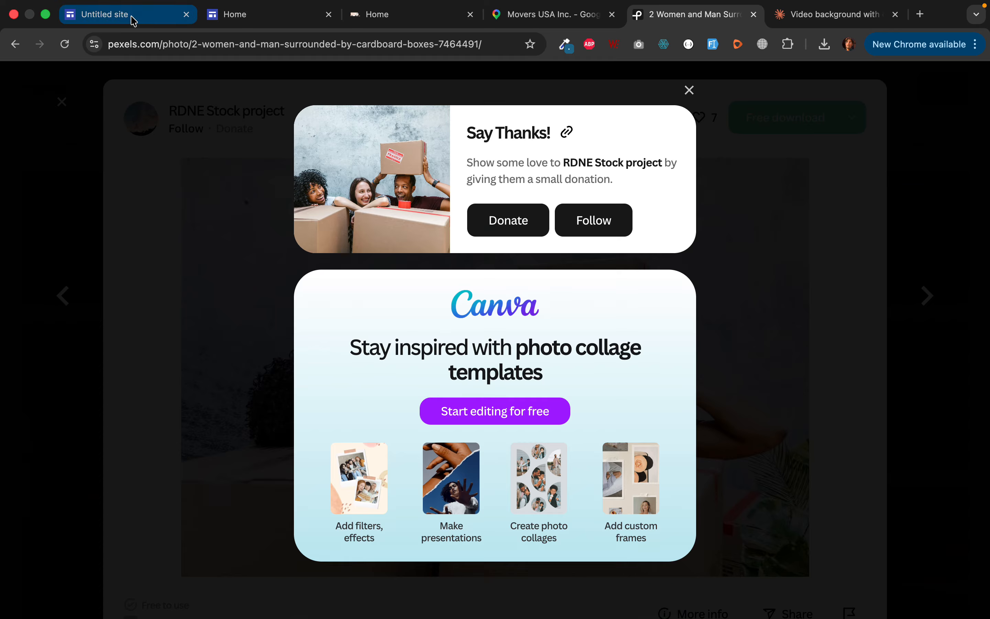
{"action": "left_click", "coordinate": [133, 17]}
{"action": "left_click", "coordinate": [24, 292]}
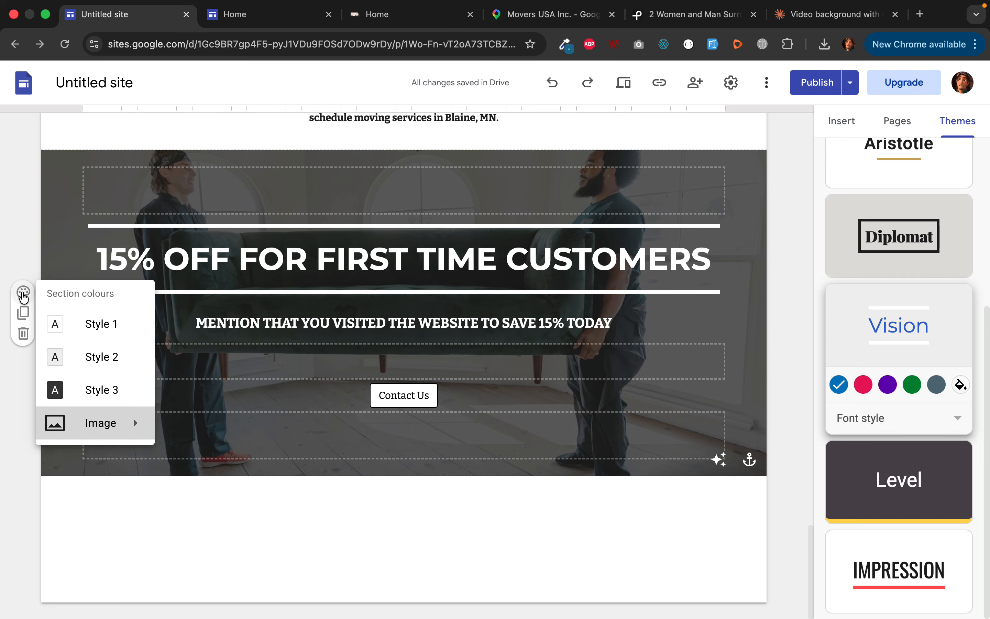
{"action": "mouse_move", "coordinate": [114, 433]}
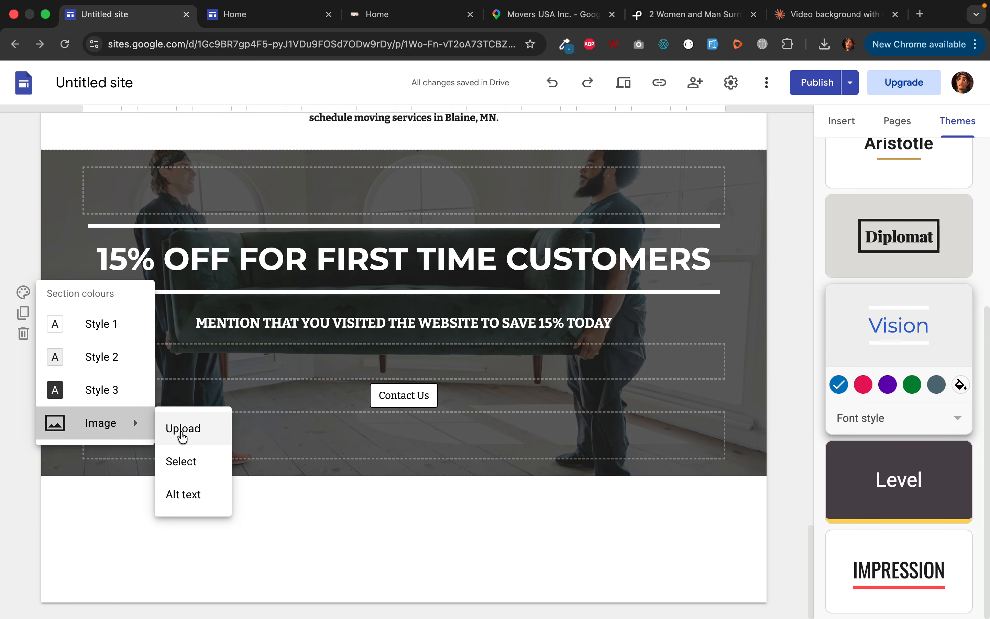
{"action": "left_click", "coordinate": [181, 438]}
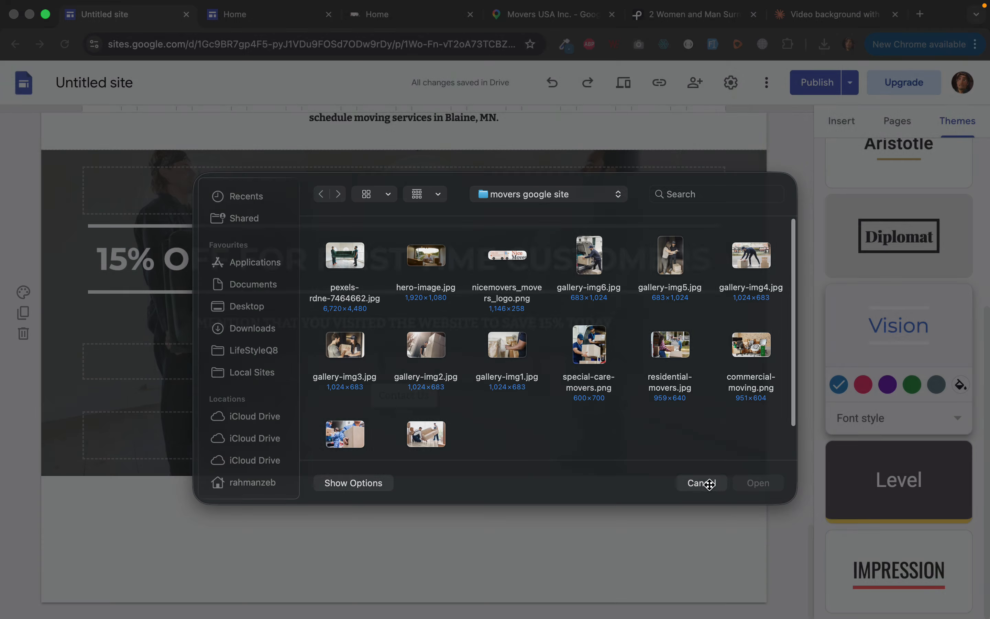
{"action": "left_click", "coordinate": [702, 483]}
Set the discount section's background image from the copied Pexels image URL.
{"action": "left_click", "coordinate": [24, 291]}
{"action": "mouse_move", "coordinate": [121, 426]}
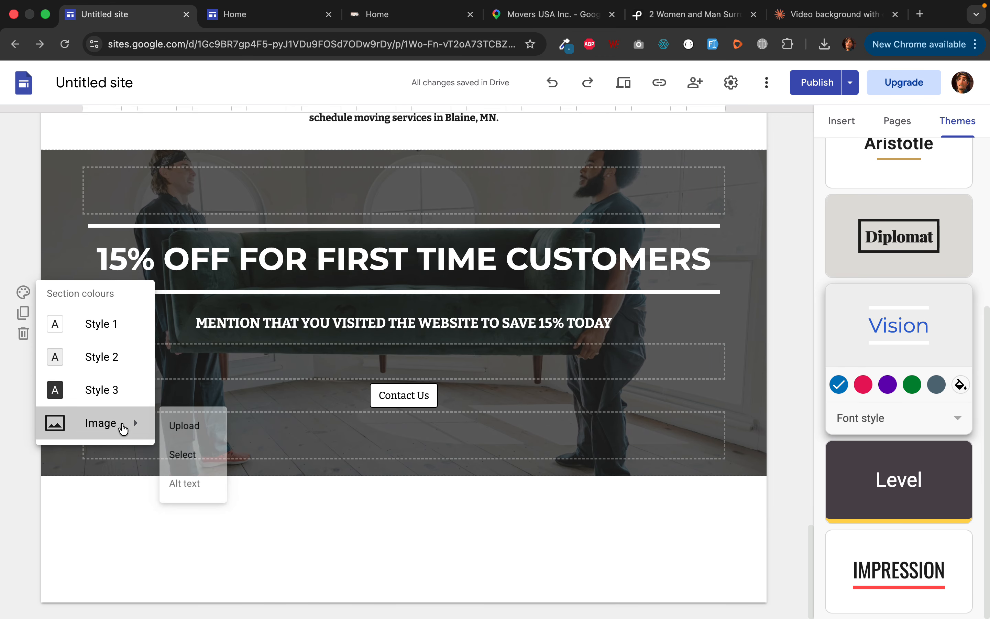
{"action": "left_click", "coordinate": [192, 458]}
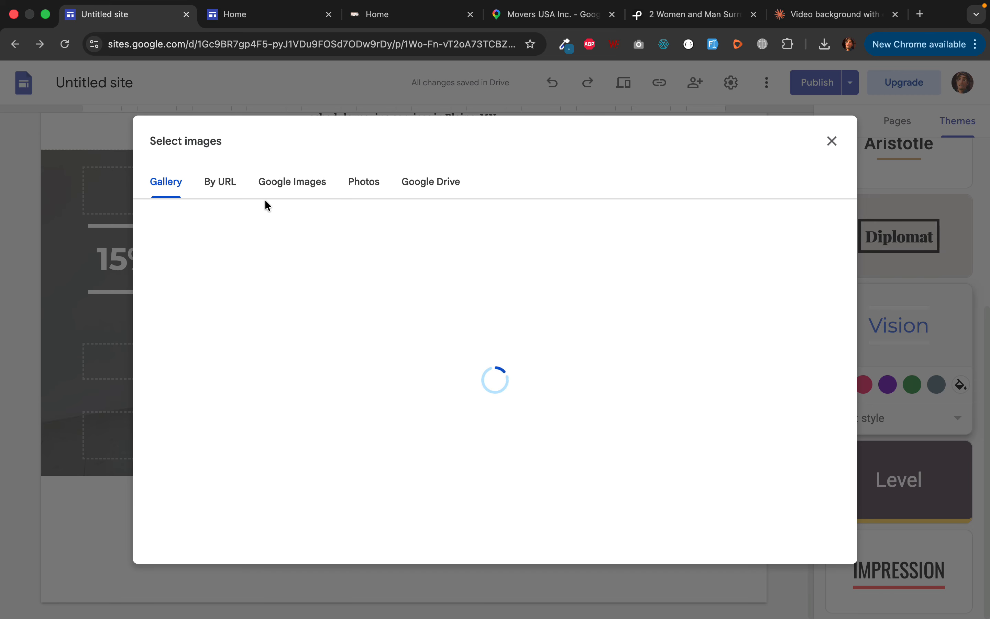
{"action": "left_click", "coordinate": [221, 185]}
{"action": "left_click", "coordinate": [409, 253]}
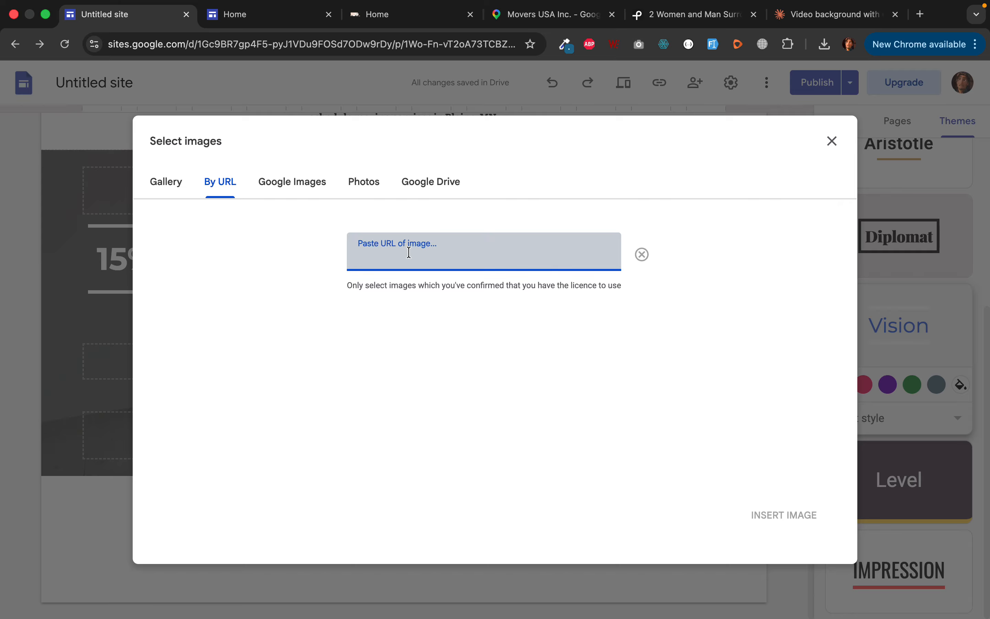
{"action": "key", "text": "super+v"}
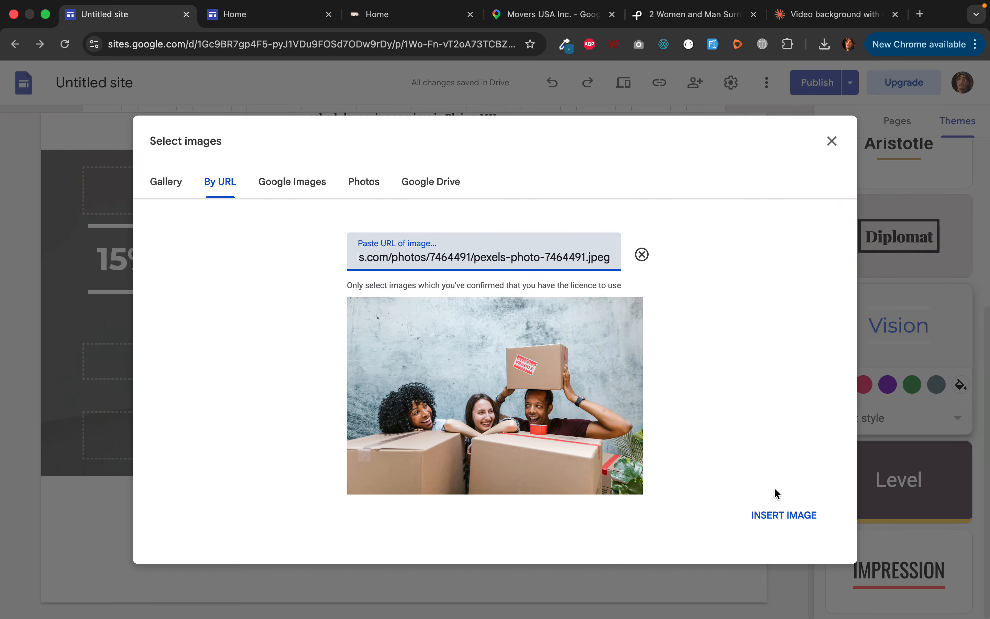
{"action": "left_click", "coordinate": [779, 514]}
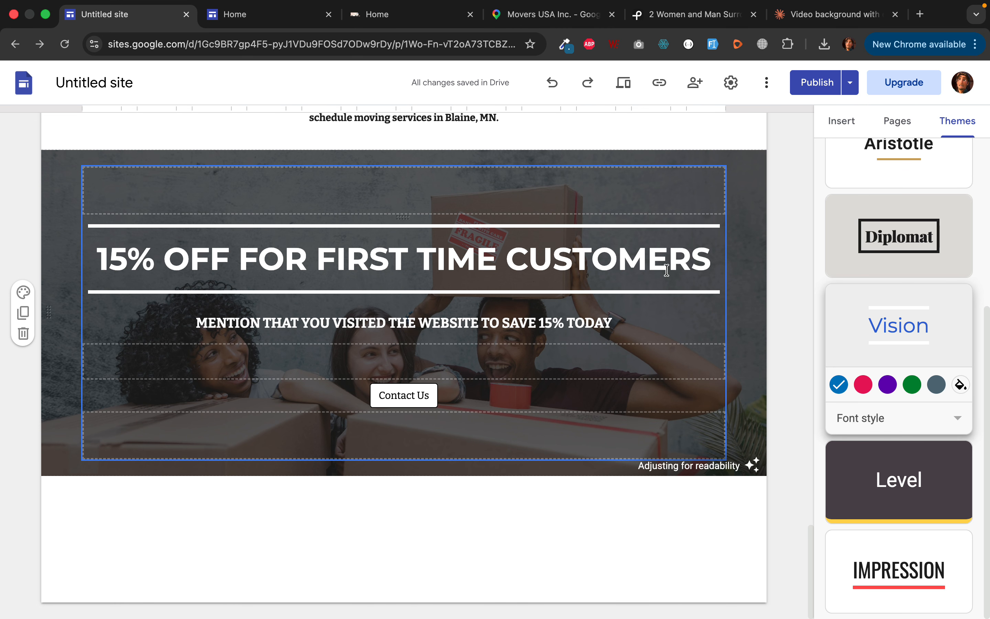
Publish the site changes and reload the live home page.
{"action": "left_click", "coordinate": [817, 82]}
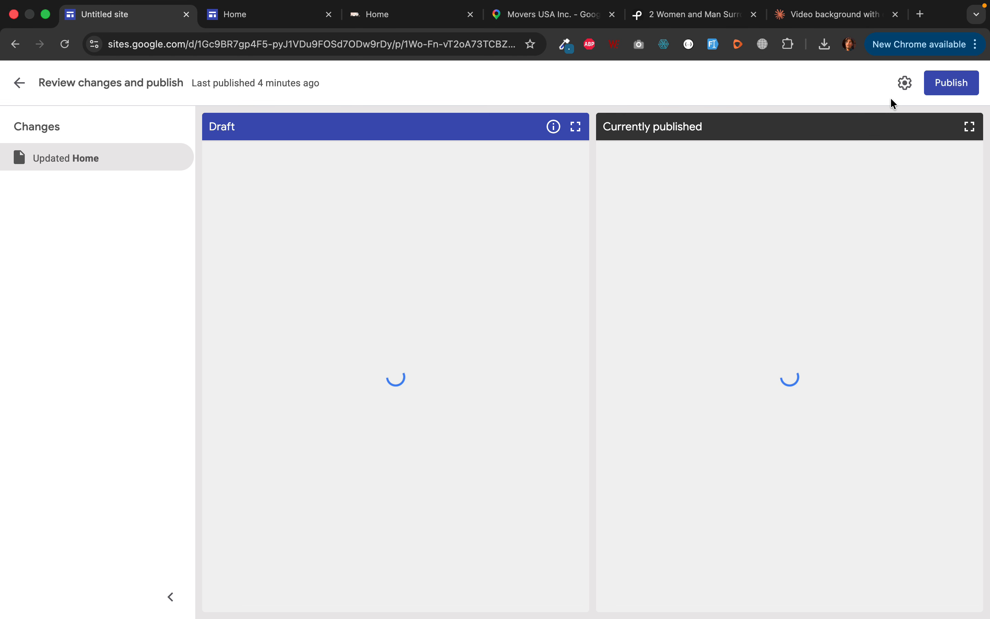
{"action": "left_click", "coordinate": [963, 88]}
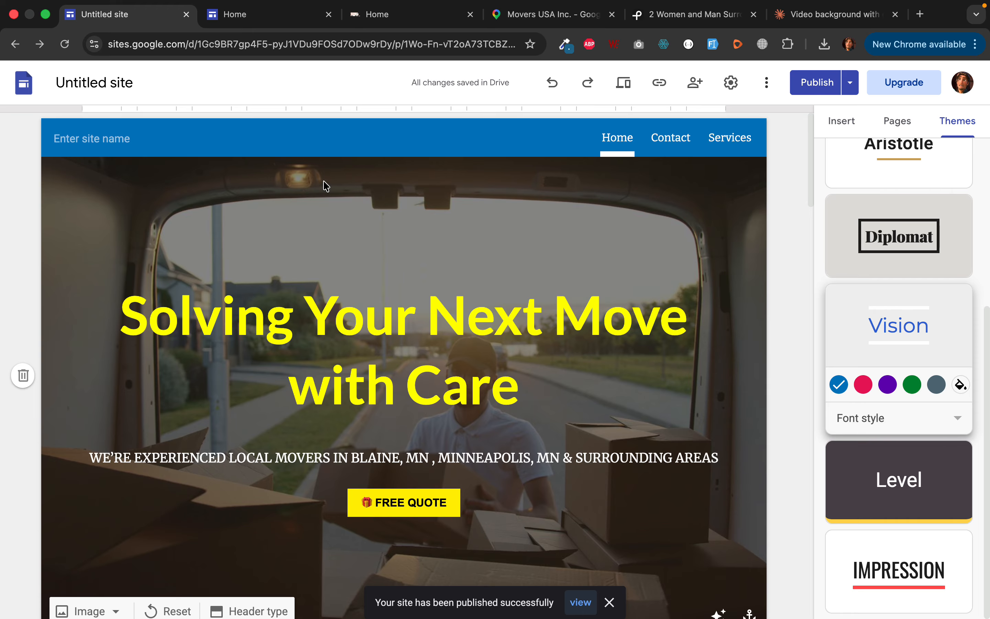
{"action": "scroll", "coordinate": [325, 184], "scroll_direction": "down", "scroll_amount": 15}
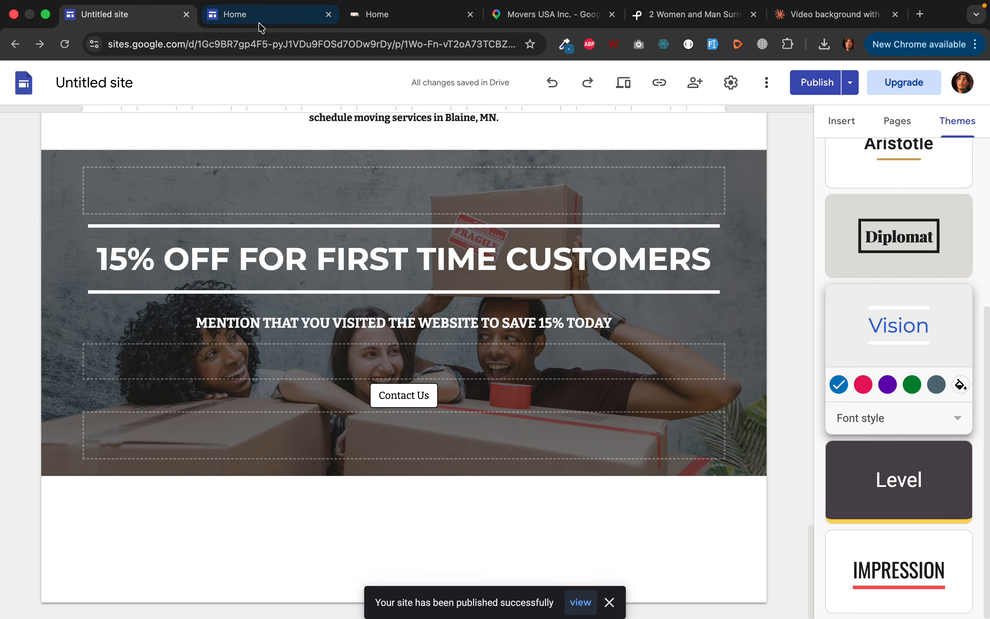
{"action": "left_click", "coordinate": [262, 25]}
{"action": "left_click", "coordinate": [61, 45]}
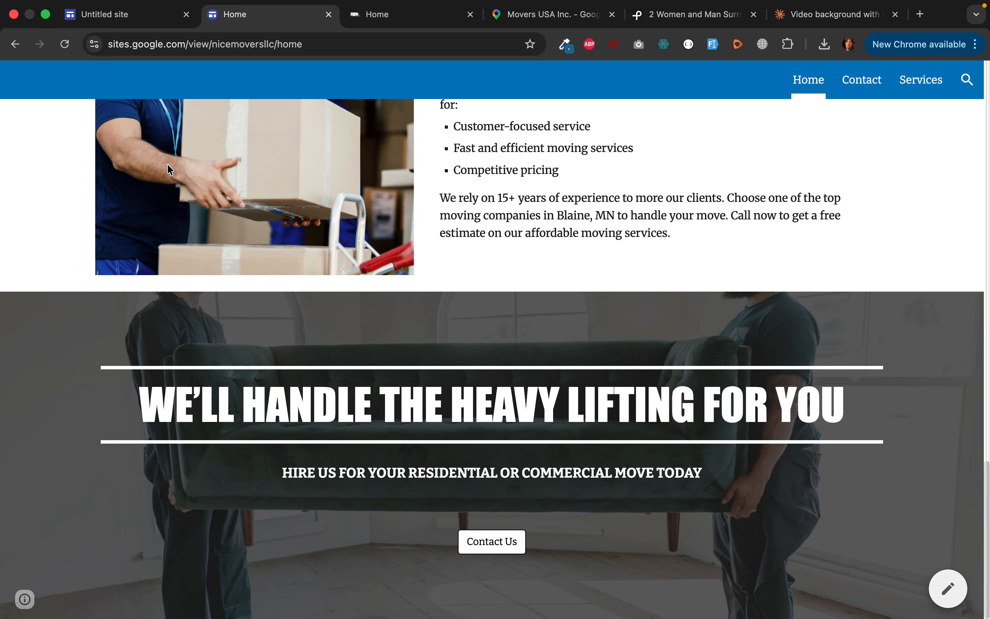
{"action": "left_click", "coordinate": [66, 47]}
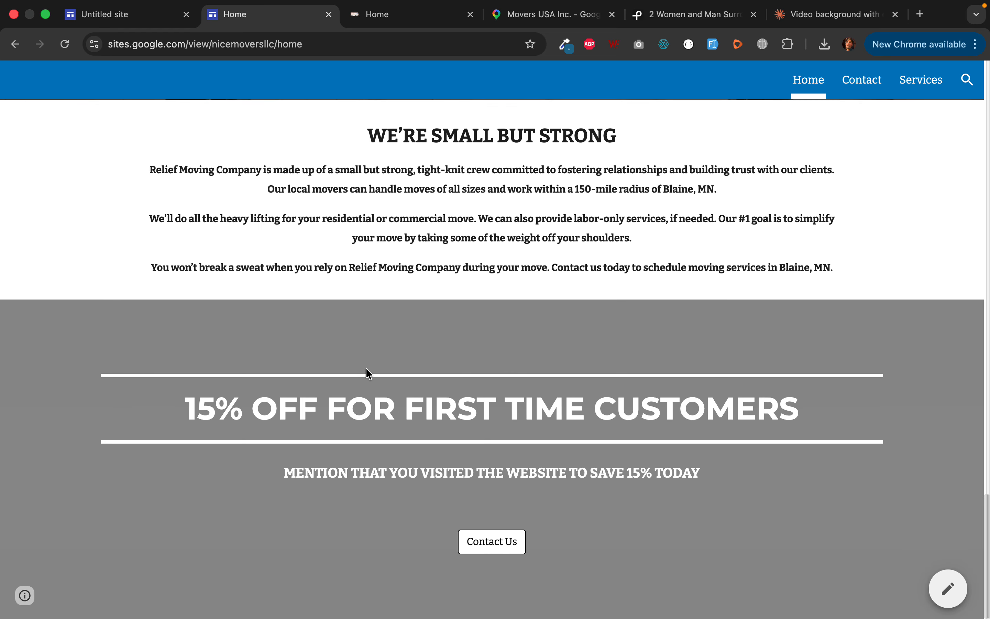
Compare the discount section's background on the live home page with the editor, reloading the live page.
{"action": "scroll", "coordinate": [367, 370], "scroll_direction": "up", "scroll_amount": 5}
{"action": "scroll", "coordinate": [366, 370], "scroll_direction": "down", "scroll_amount": 5}
{"action": "left_click", "coordinate": [65, 45]}
{"action": "left_click", "coordinate": [123, 17]}
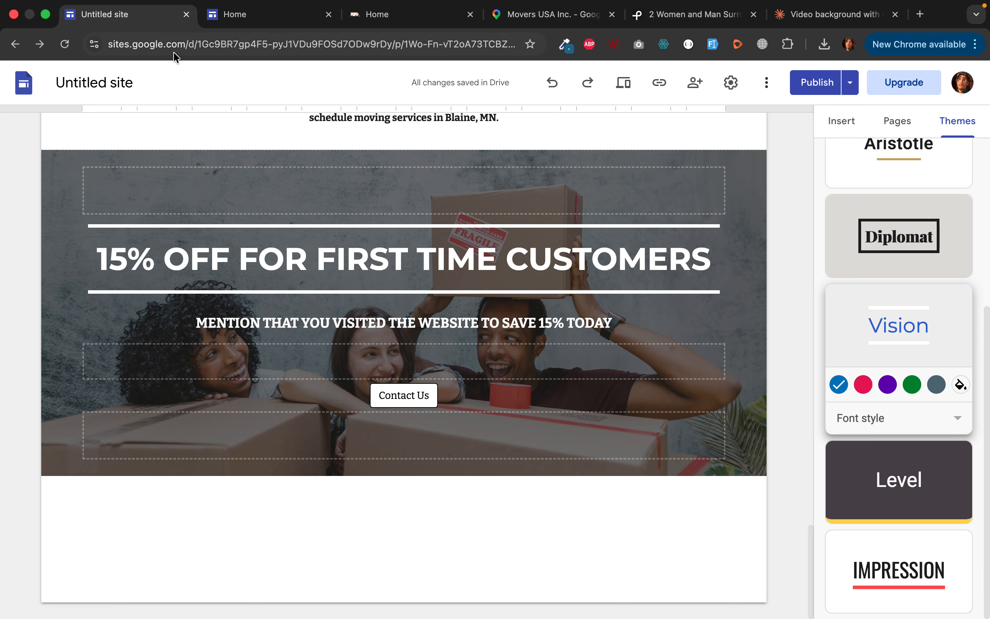
{"action": "left_click", "coordinate": [260, 14]}
{"action": "scroll", "coordinate": [405, 404], "scroll_direction": "down", "scroll_amount": 1}
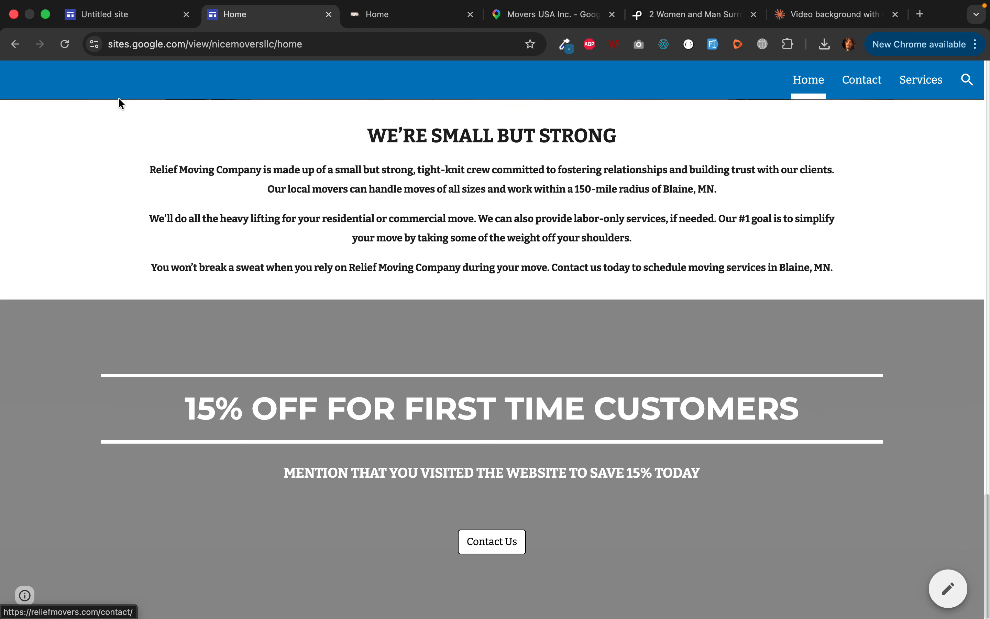
{"action": "left_click", "coordinate": [65, 43]}
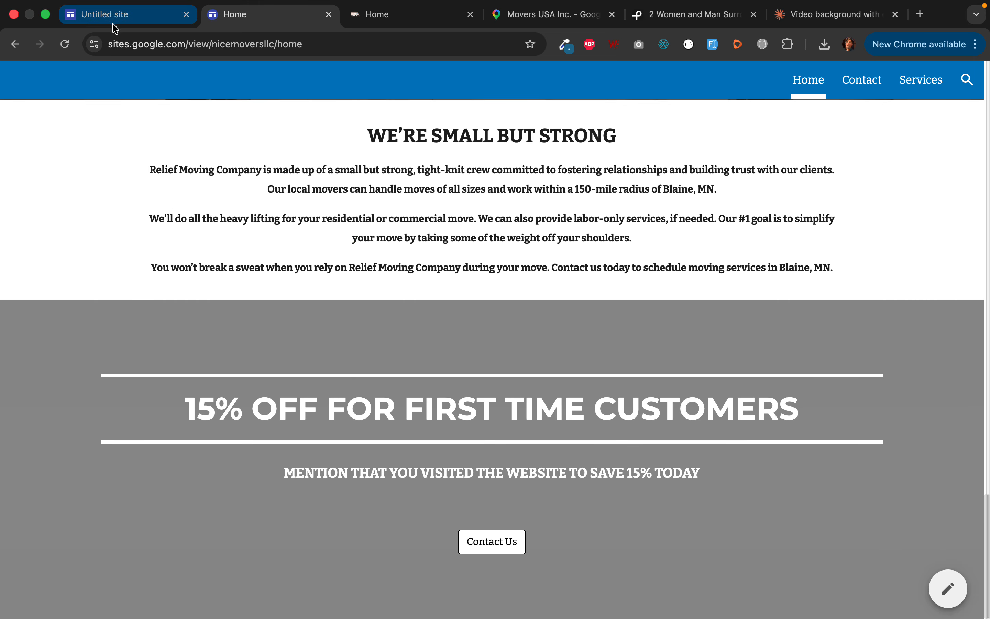
{"action": "left_click", "coordinate": [125, 20]}
{"action": "left_click", "coordinate": [245, 23]}
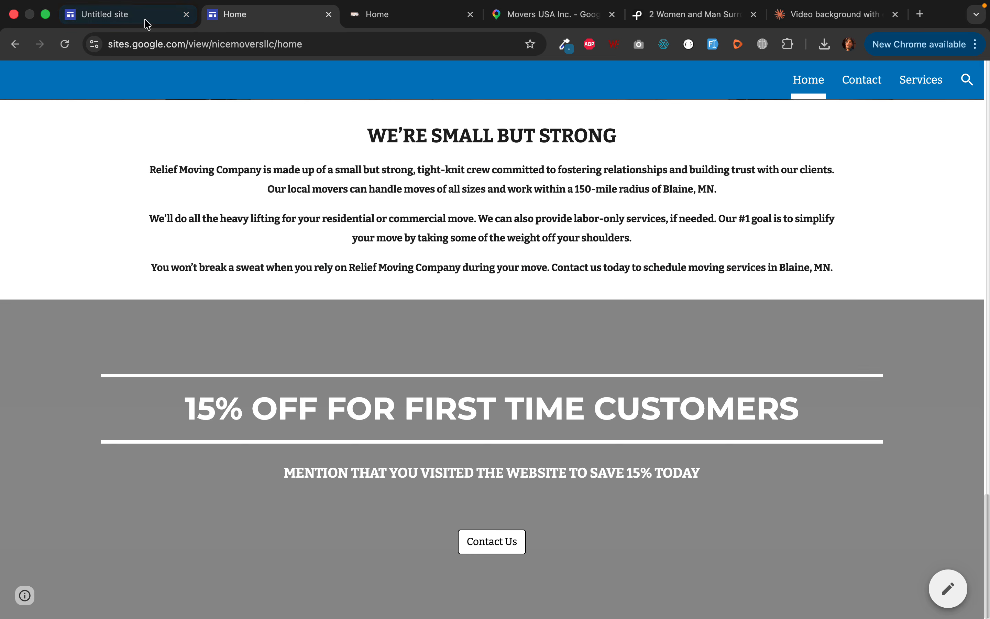
{"action": "left_click", "coordinate": [147, 24]}
{"action": "left_click", "coordinate": [23, 293]}
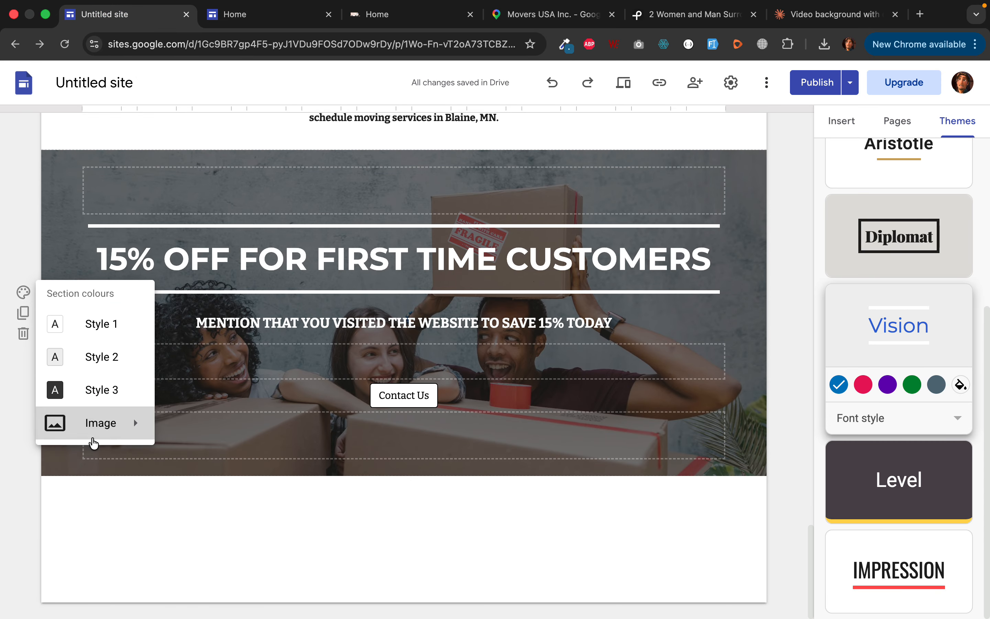
{"action": "mouse_move", "coordinate": [104, 431]}
{"action": "left_click", "coordinate": [190, 471]}
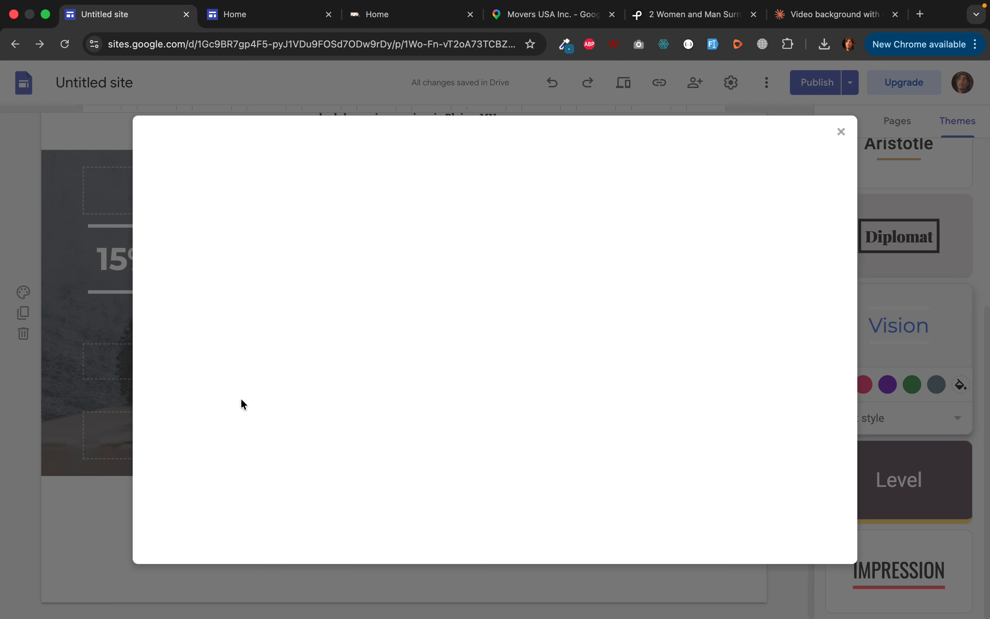
{"action": "left_click", "coordinate": [240, 186]}
{"action": "left_click", "coordinate": [432, 250]}
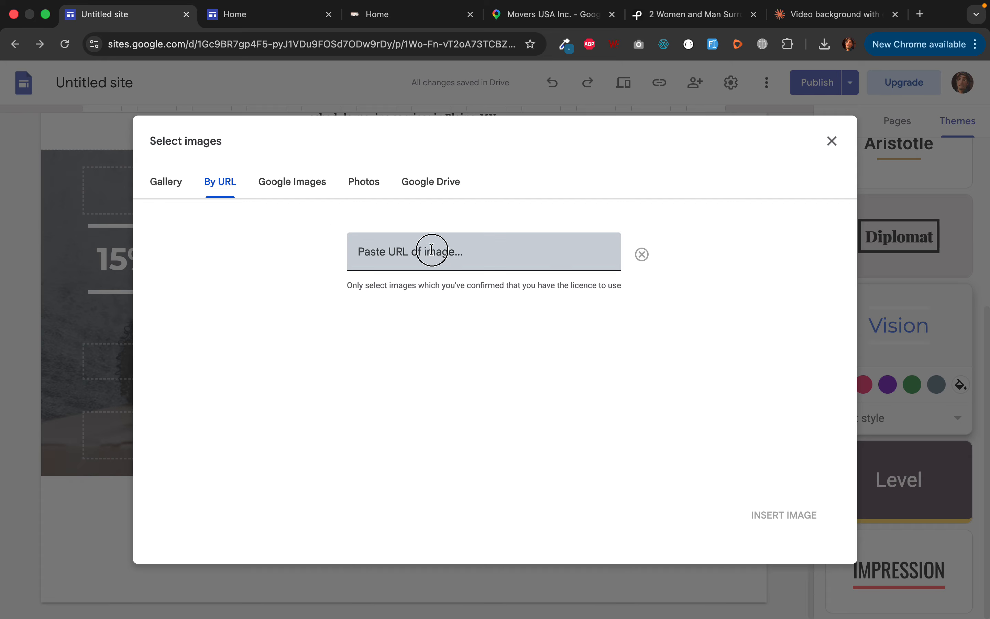
{"action": "type", "text": "https://images.pexels.com/photos/7464491/pexels-photo-7464491.jpeg"}
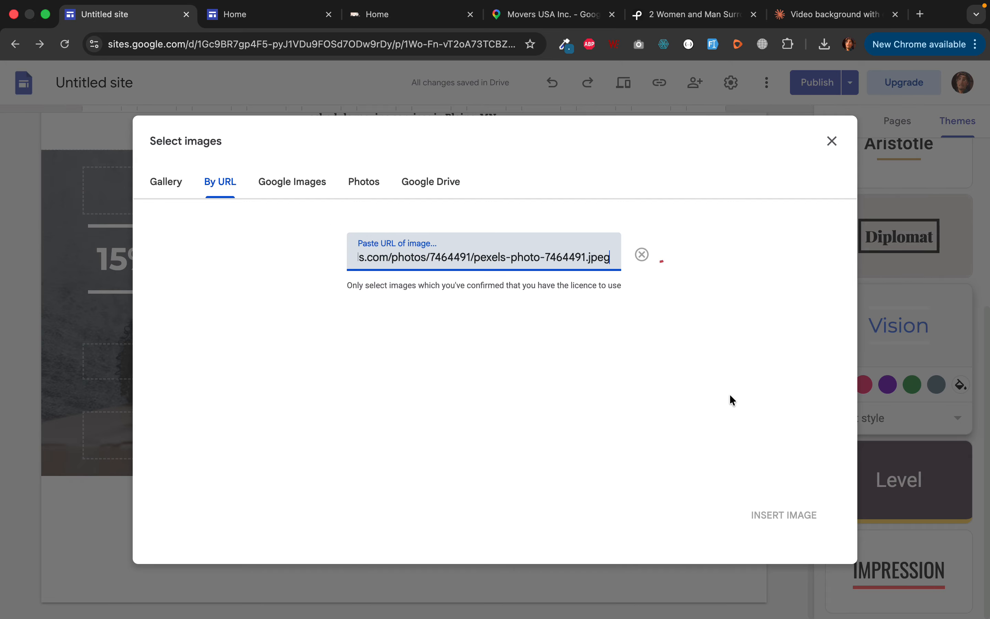
{"action": "left_click", "coordinate": [762, 513]}
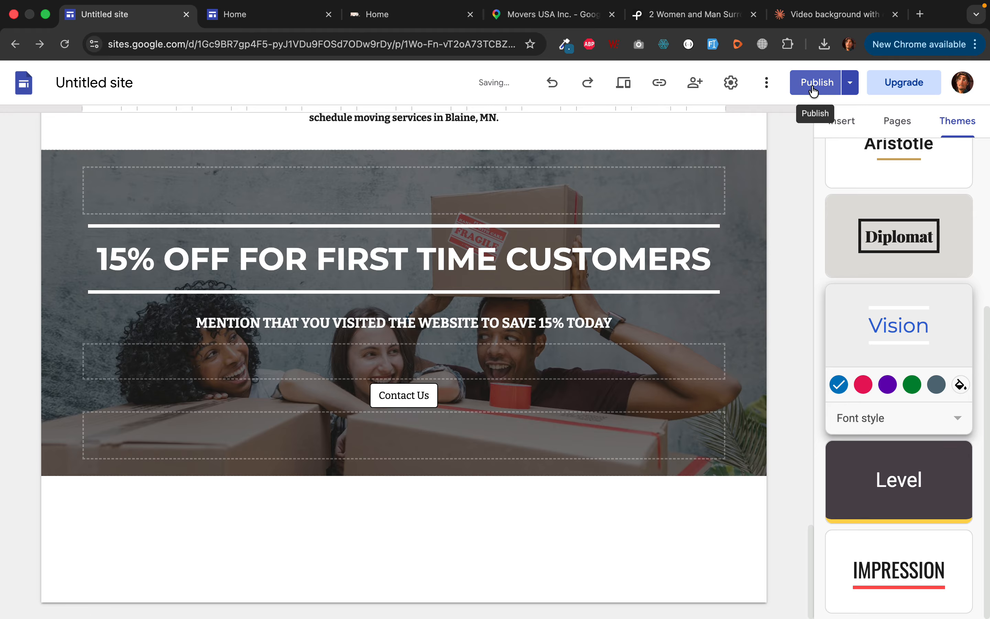
Publish the site again and reload the live home page to check the discount section's background.
{"action": "left_click", "coordinate": [813, 86]}
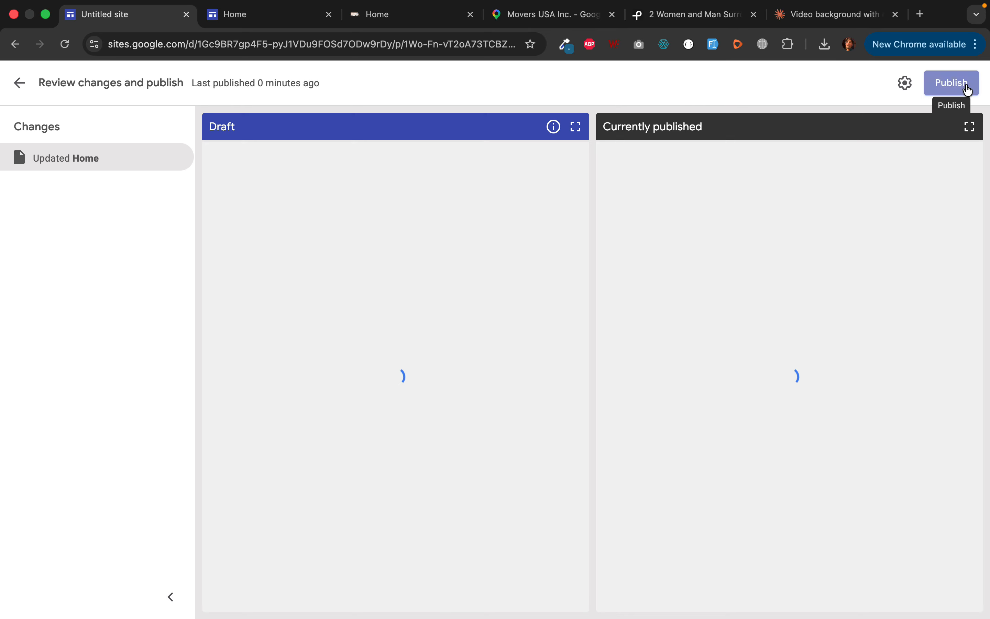
{"action": "left_click", "coordinate": [964, 84]}
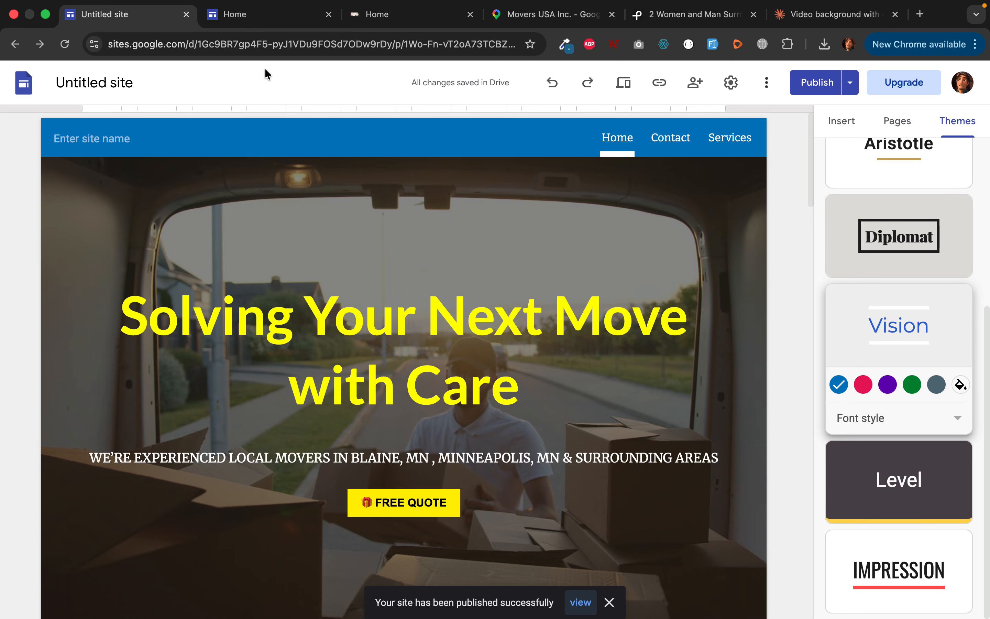
{"action": "left_click", "coordinate": [261, 16]}
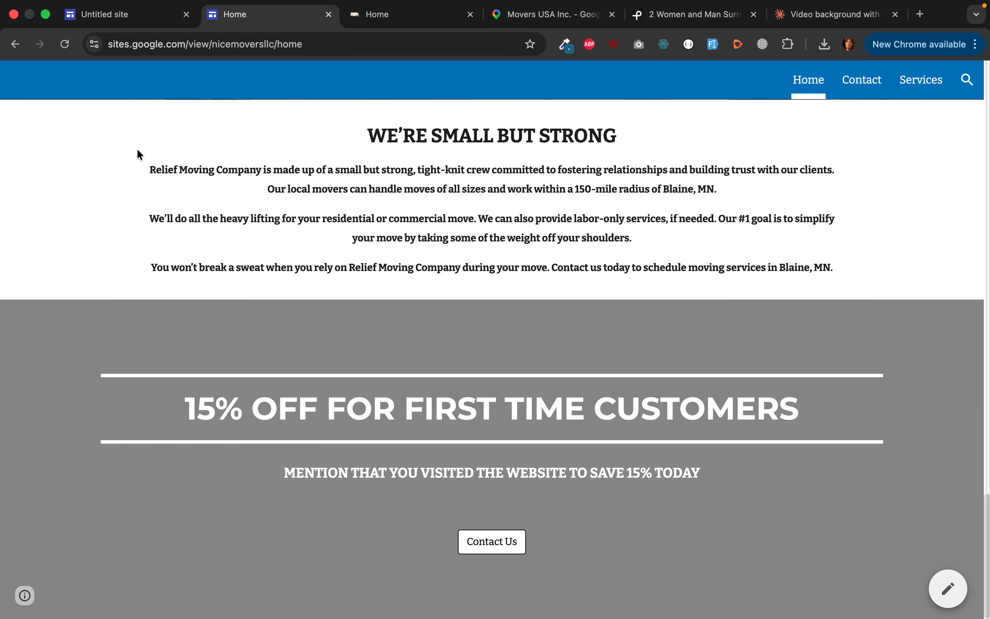
{"action": "left_click", "coordinate": [64, 43]}
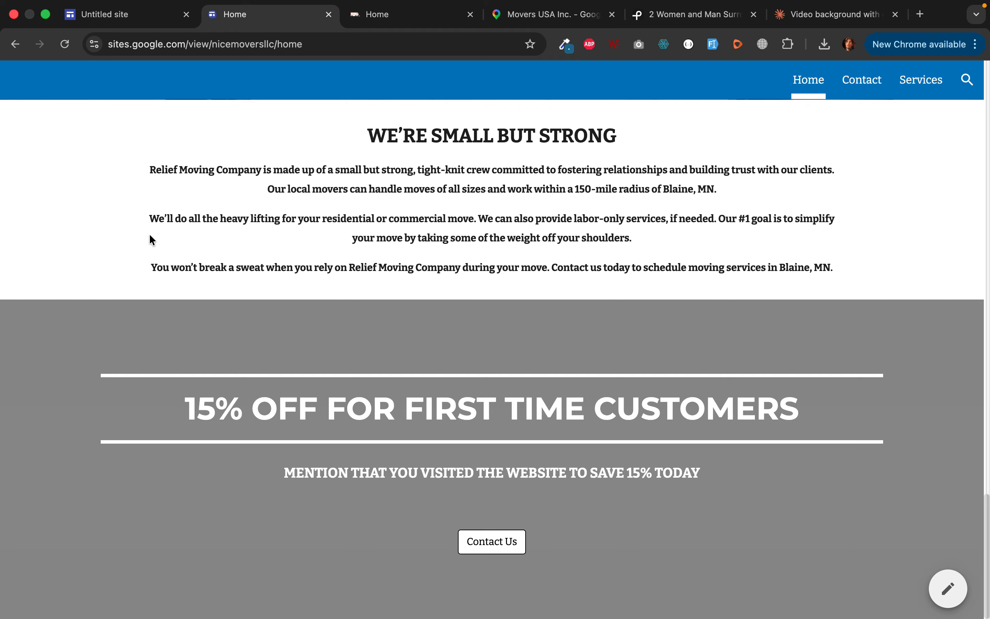
{"action": "left_click", "coordinate": [64, 45]}
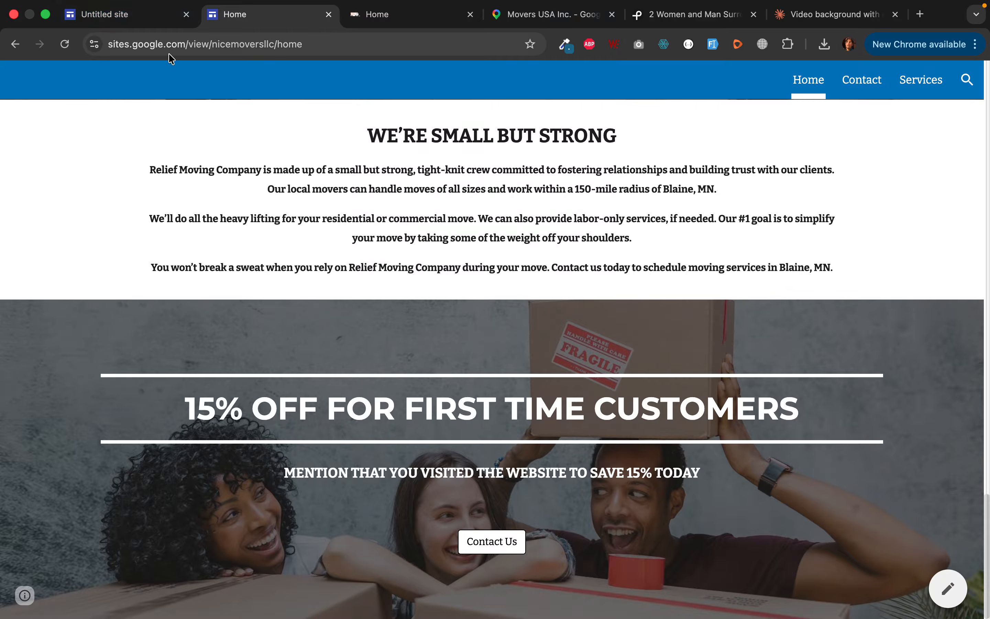
Add a text box below the discount section with the title "Blaine & Minneapolis Movers" and the three-paragraph description of the company's moving services.
{"action": "left_click", "coordinate": [117, 15]}
{"action": "scroll", "coordinate": [423, 443], "scroll_direction": "down", "scroll_amount": 20}
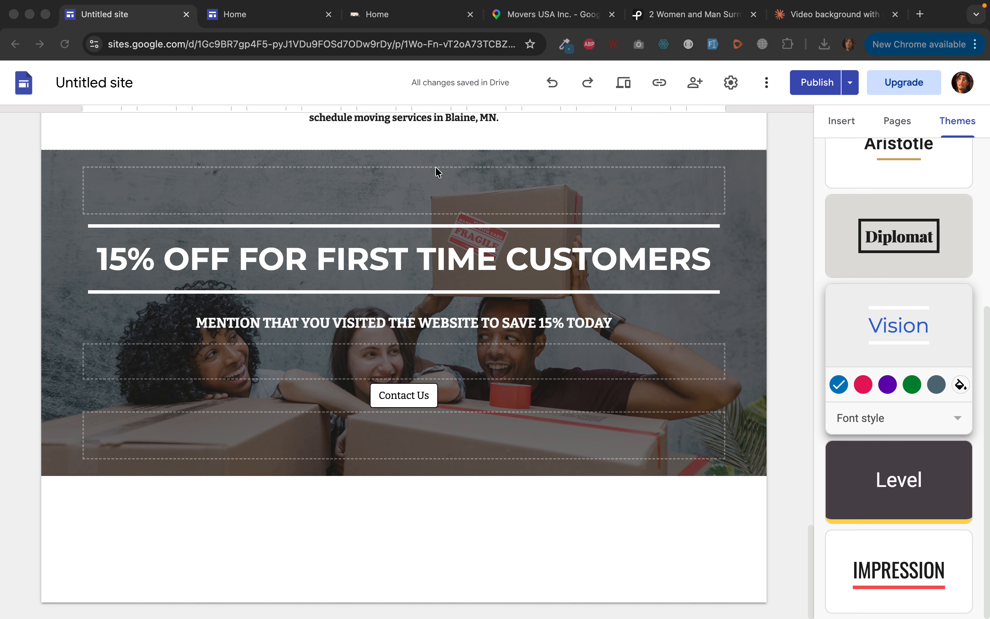
{"action": "left_click", "coordinate": [327, 561]}
{"action": "double_click", "coordinate": [327, 559]}
{"action": "left_click", "coordinate": [323, 550]}
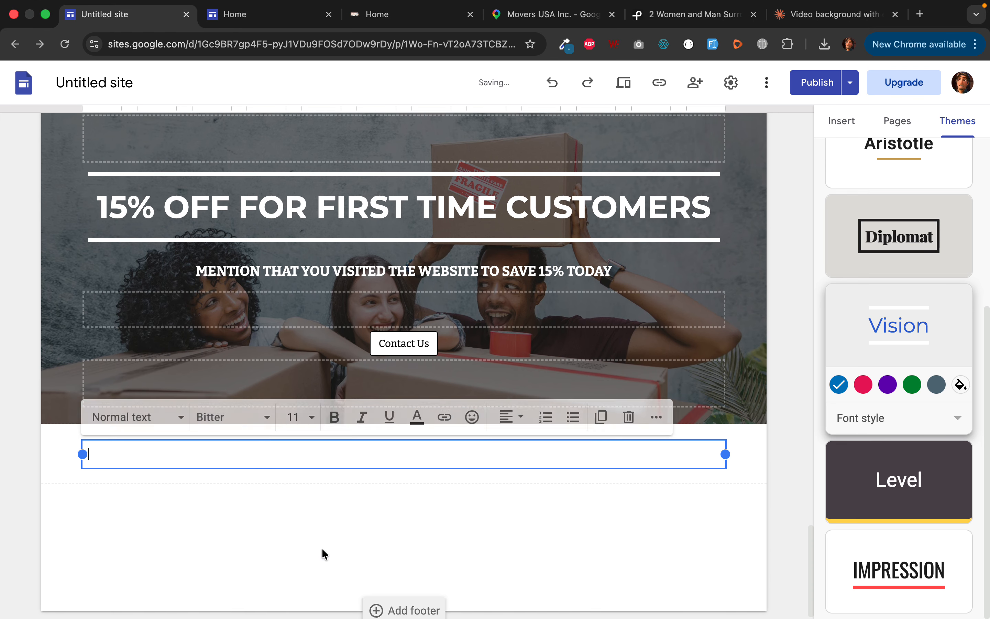
{"action": "type", "text": "Blaine & Minneapolis Movers If you or your business are looking to have a stress-free and efficient move to or from the Blaine area, Relief Moving Company LLC is the moving team you need. Whether you’re moving from an apartment, a condo, a home, an industrial park, or a commercial plaza, we’re ready to lend a hand with packing and hauling your goods. We specialize in multiple services, including helping clients move residences both locally and long-distance; helping commercial businesses move without interrupting their operations; being the muscle behind your rearrangement and redecoration with our internal moving service; offering professional and efficient assistance needed with government moving; packing up your items carefully with our packing services; and keeping your items secure with our storage options. Our greatest asset is in our dedication to meeting the needs of our customers. We know that the details and logistics of moving can bring a lot of stress, and we are devoted to minimizing that for our clients. We strive for the utmost in quality in all aspects of our service—not just the actual pickup, hauling, and delivery. Because all of our employees are highly trained and chosen for their performance, we are able to provide the most efficient, professional, and courteous service in the Blaine area."}
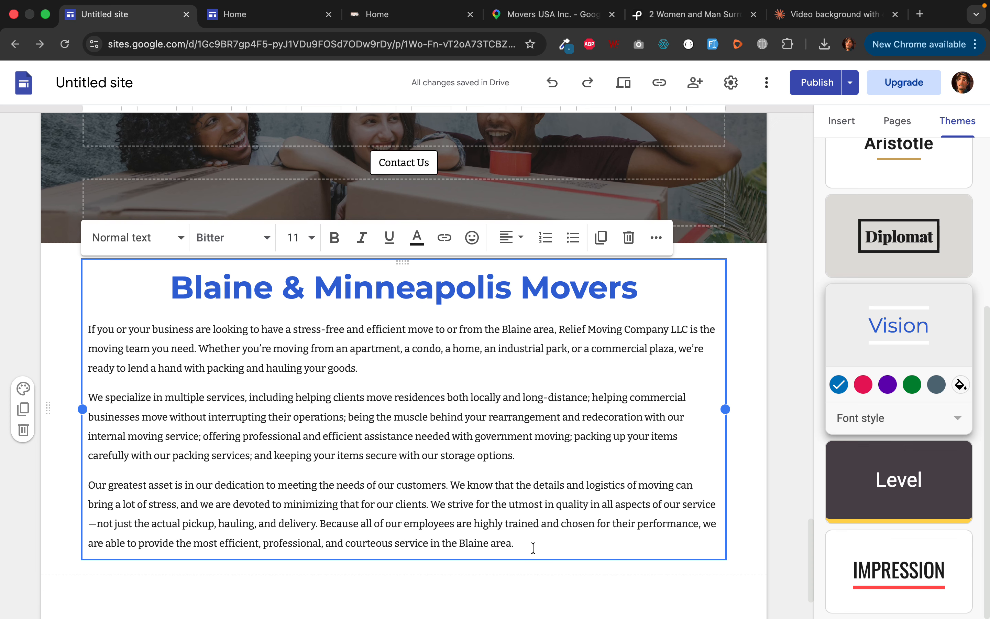
Reapply the Title style to the "Blaine & Minneapolis Movers" heading, briefly trying the Heading style.
{"action": "triple_click", "coordinate": [434, 303]}
{"action": "left_click", "coordinate": [177, 243]}
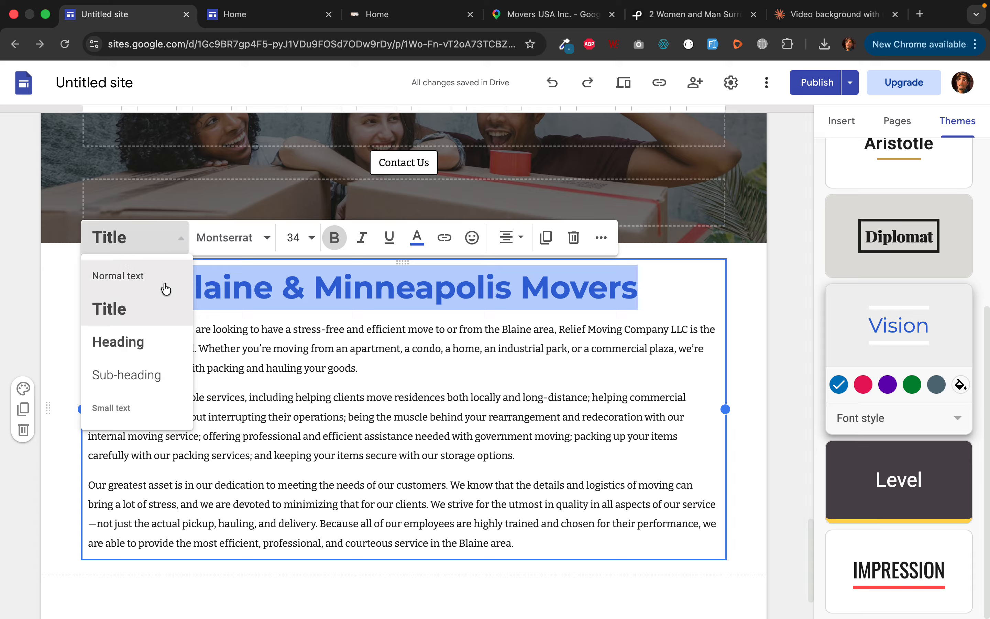
{"action": "left_click", "coordinate": [151, 344]}
{"action": "left_click", "coordinate": [153, 245]}
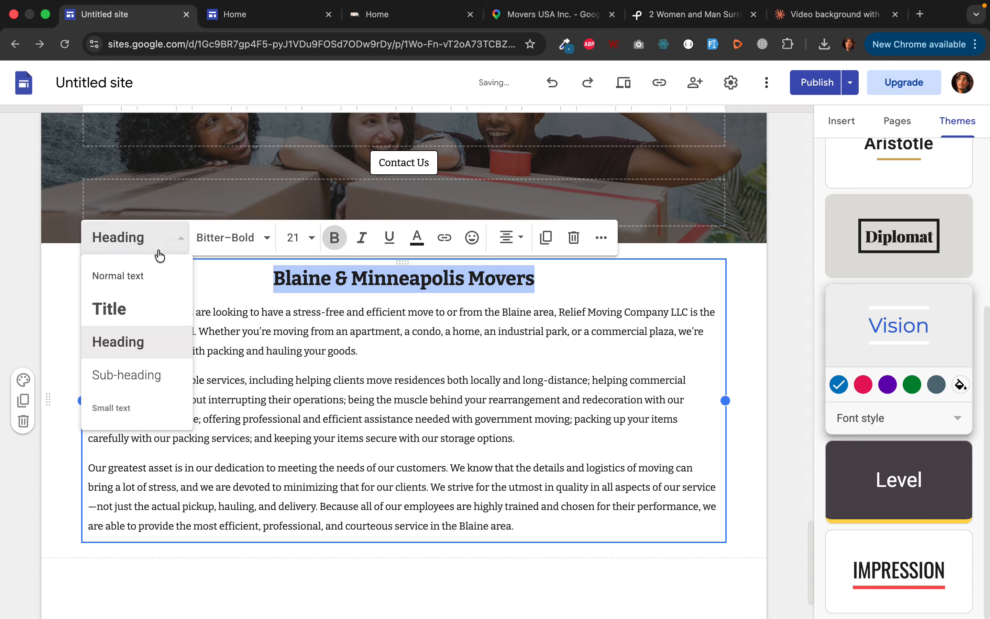
{"action": "left_click", "coordinate": [147, 313]}
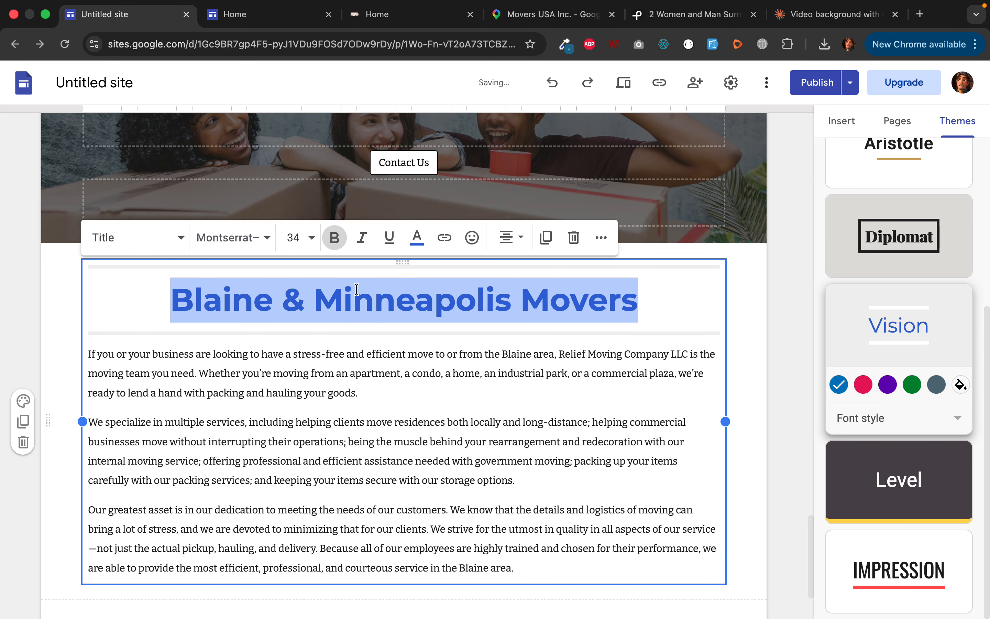
{"action": "scroll", "coordinate": [481, 322], "scroll_direction": "down", "scroll_amount": 3}
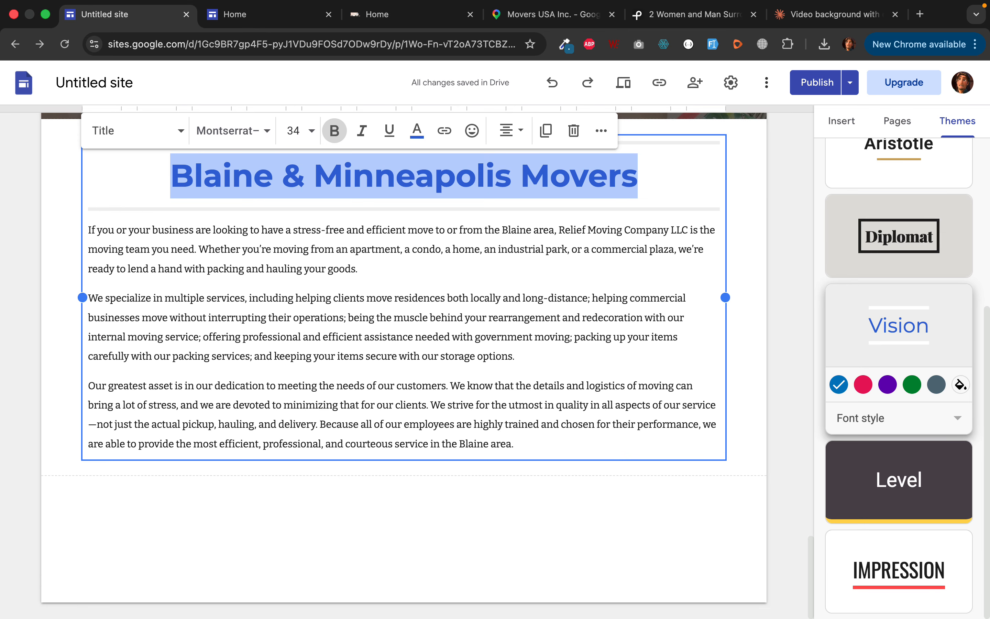
{"action": "left_click", "coordinate": [529, 483]}
Insert a collapsible group below the Blaine & Minneapolis Movers description and start editing its heading.
{"action": "scroll", "coordinate": [893, 196], "scroll_direction": "up", "scroll_amount": 5}
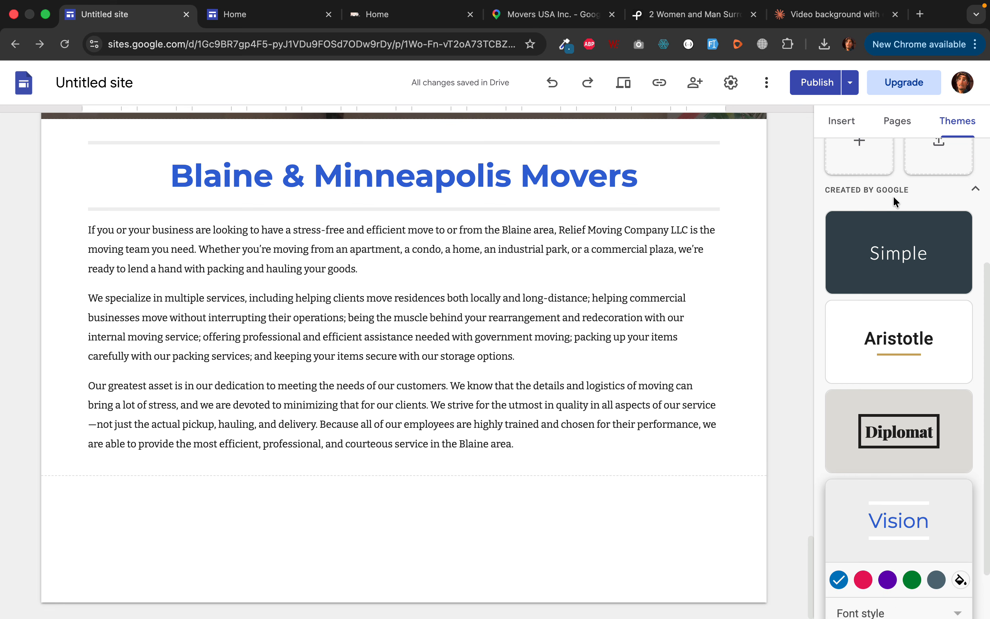
{"action": "left_click", "coordinate": [855, 124]}
{"action": "scroll", "coordinate": [885, 457], "scroll_direction": "down", "scroll_amount": 10}
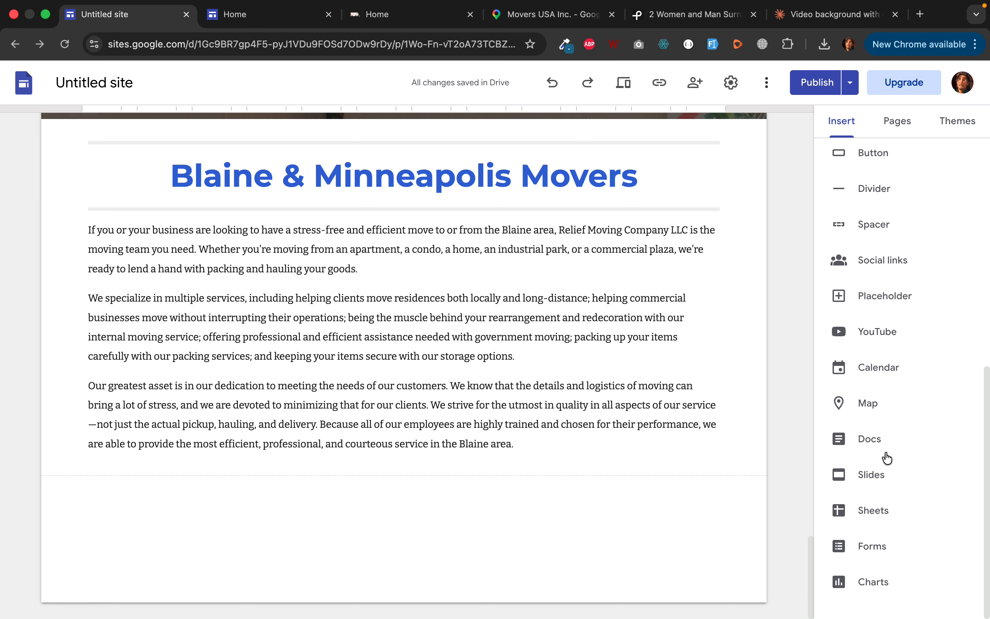
{"action": "scroll", "coordinate": [887, 458], "scroll_direction": "up", "scroll_amount": 10}
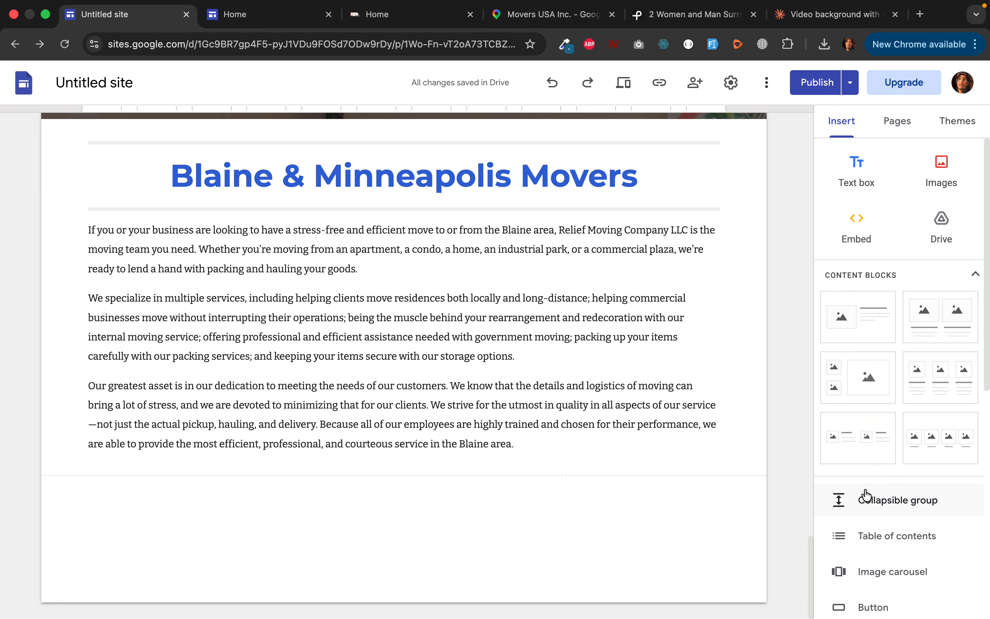
{"action": "scroll", "coordinate": [865, 494], "scroll_direction": "down", "scroll_amount": 7}
{"action": "scroll", "coordinate": [865, 495], "scroll_direction": "up", "scroll_amount": 7}
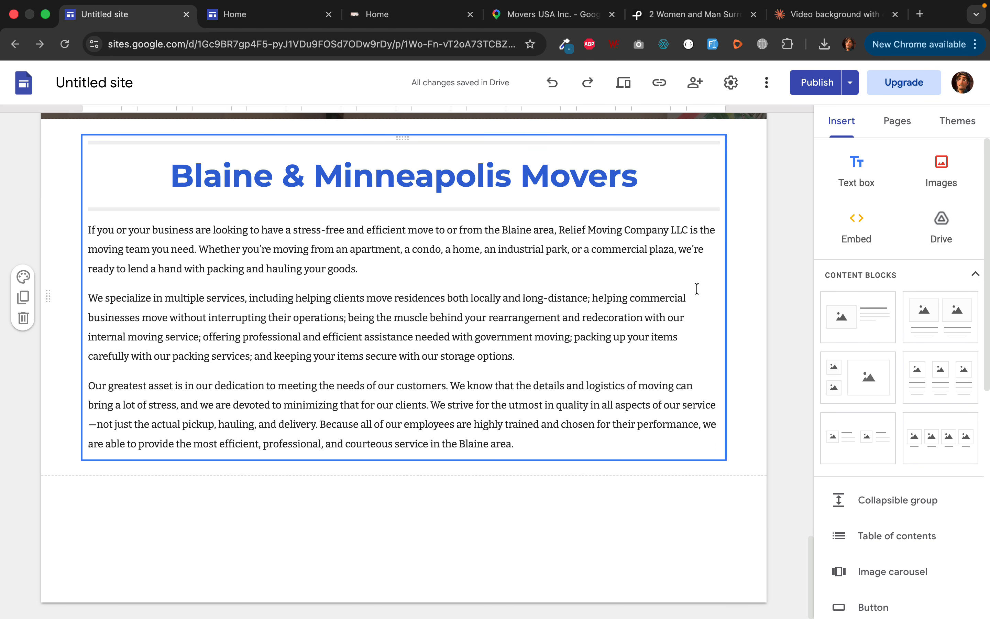
{"action": "scroll", "coordinate": [891, 465], "scroll_direction": "down", "scroll_amount": 10}
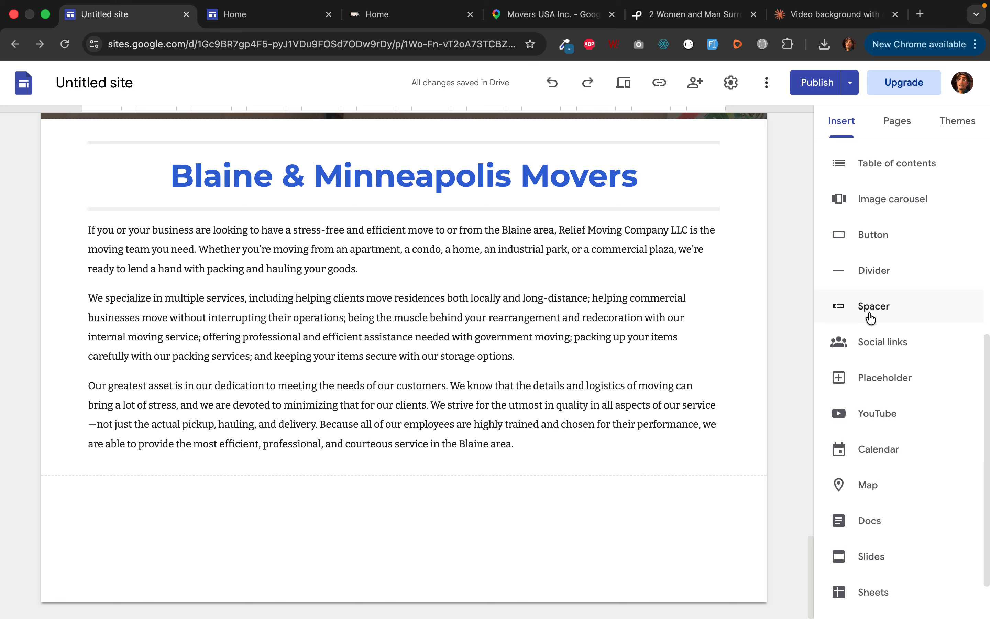
{"action": "scroll", "coordinate": [869, 347], "scroll_direction": "up", "scroll_amount": 7}
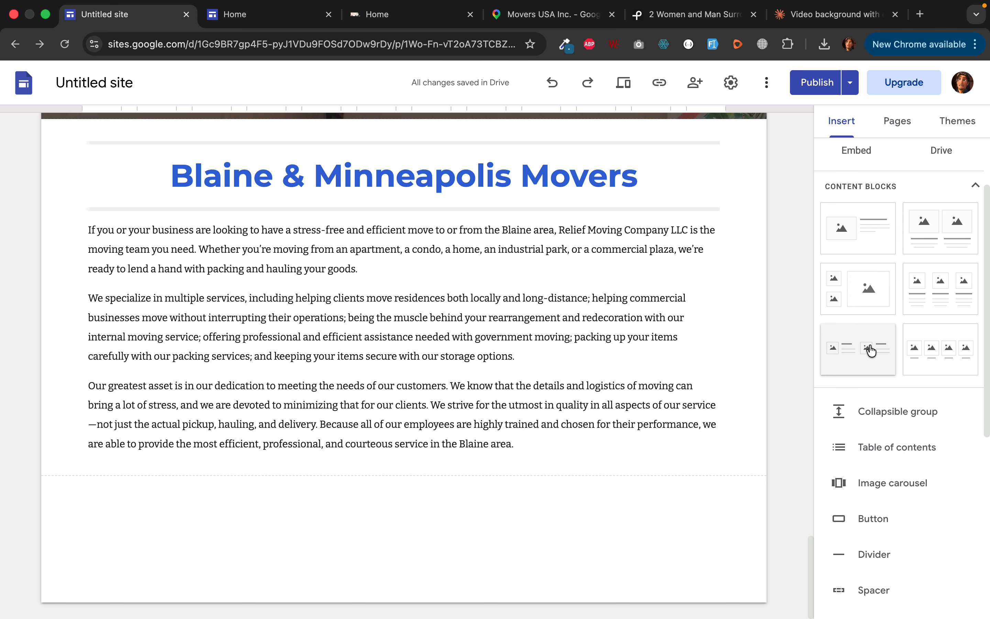
{"action": "scroll", "coordinate": [865, 319], "scroll_direction": "up", "scroll_amount": 3}
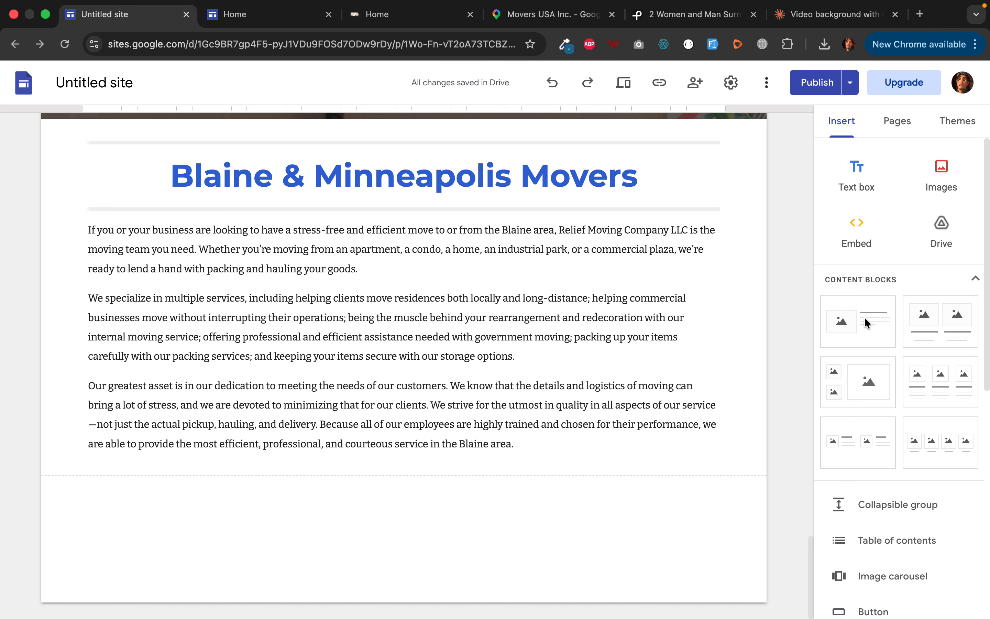
{"action": "scroll", "coordinate": [865, 323], "scroll_direction": "down", "scroll_amount": 8}
{"action": "scroll", "coordinate": [866, 324], "scroll_direction": "up", "scroll_amount": 1}
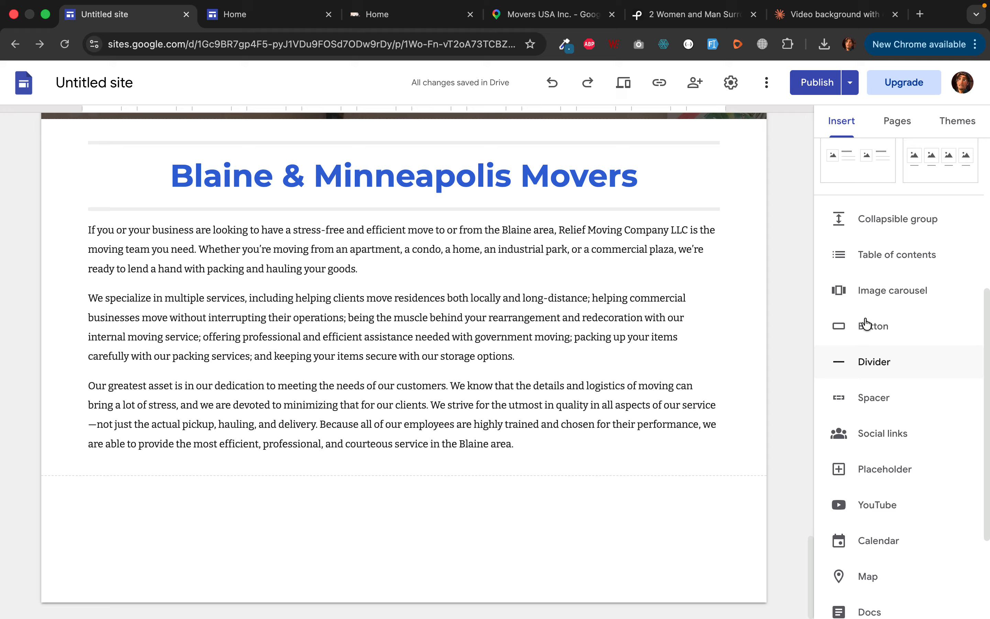
{"action": "left_click", "coordinate": [886, 223]}
{"action": "left_click", "coordinate": [205, 405]}
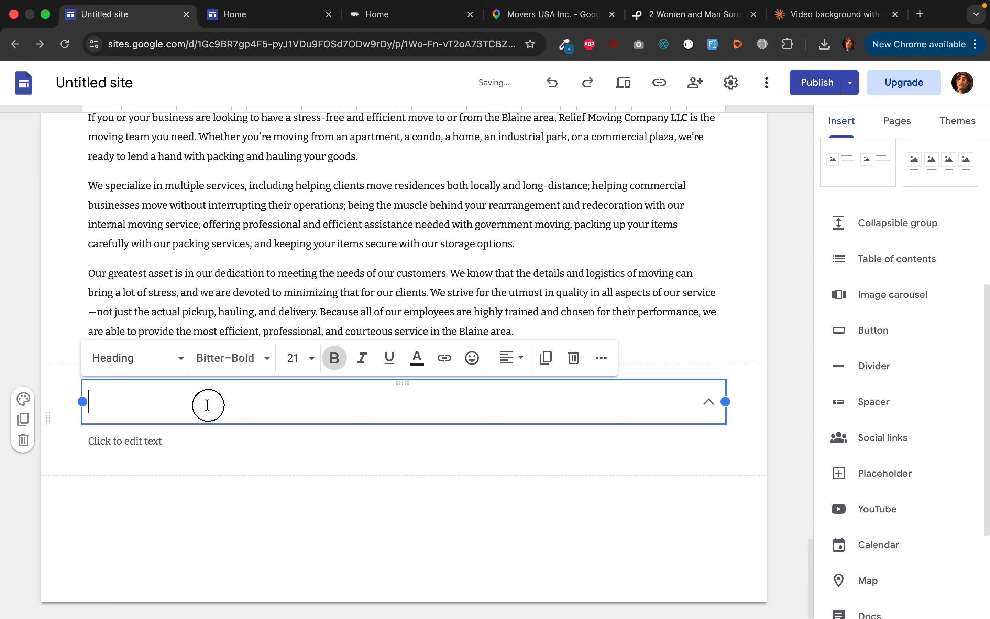
Enter "Moving Apartments / Condos in Texas" as the collapsible group's heading.
{"action": "type", "text": "MO"}
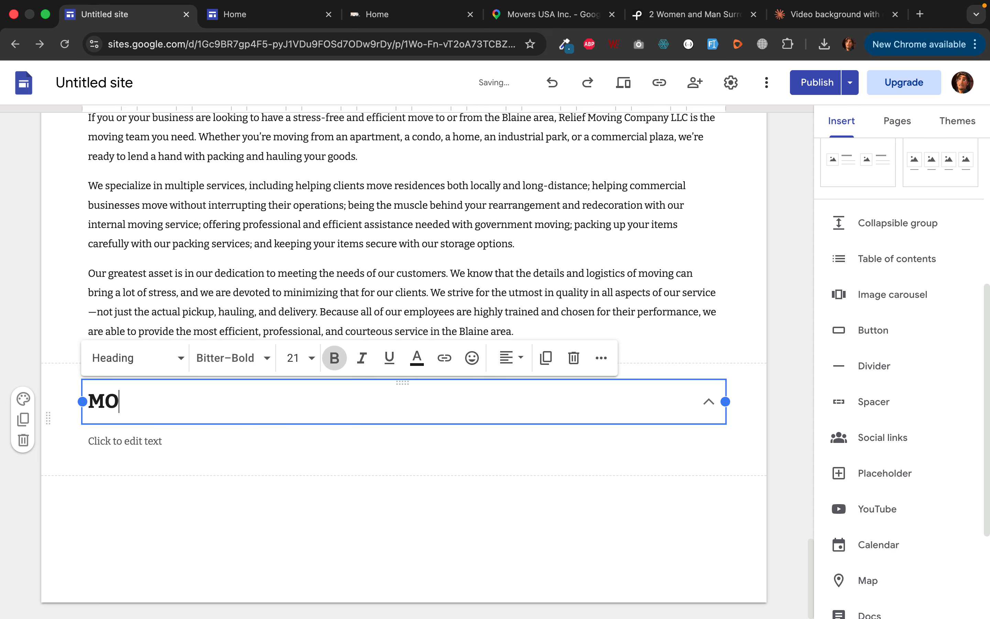
{"action": "type", "text": "ving"}
{"action": "key", "text": "BackSpace"}
{"action": "key", "text": "BackSpace"}
{"action": "key", "text": "BackSpace"}
{"action": "key", "text": "BackSpace"}
{"action": "type", "text": "o"}
{"action": "key", "text": "BackSpace"}
{"action": "key", "text": "BackSpace"}
{"action": "type", "text": "ovin"}
{"action": "key", "text": "BackSpace"}
{"action": "key", "text": "BackSpace"}
{"action": "key", "text": "BackSpace"}
{"action": "key", "text": "BackSpace"}
{"action": "type", "text": "oving Apartments"}
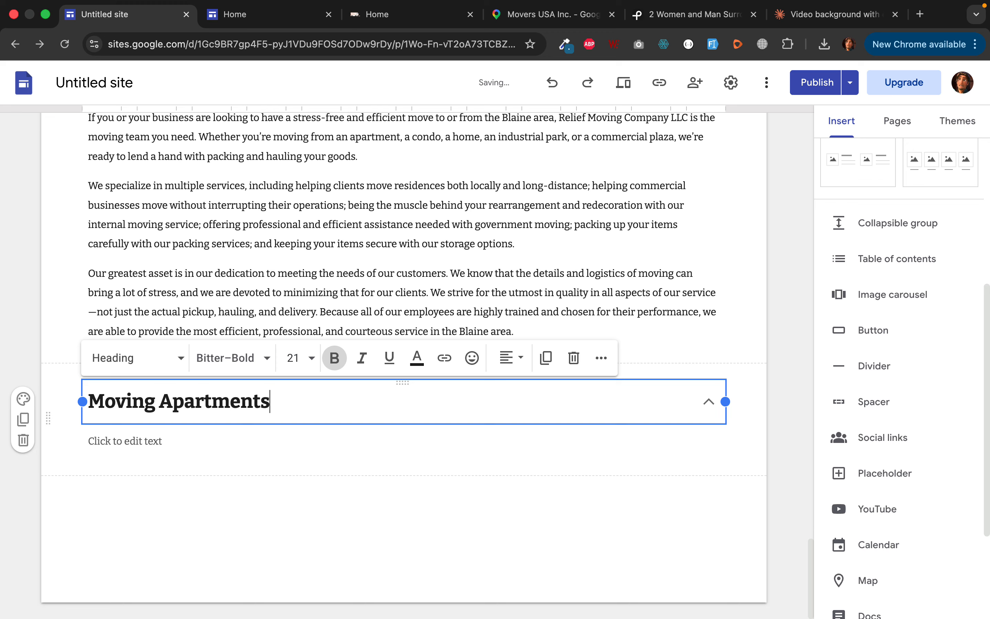
{"action": "type", "text": ". C"}
{"action": "type", "text": "Condo"}
{"action": "type", "text": "s "}
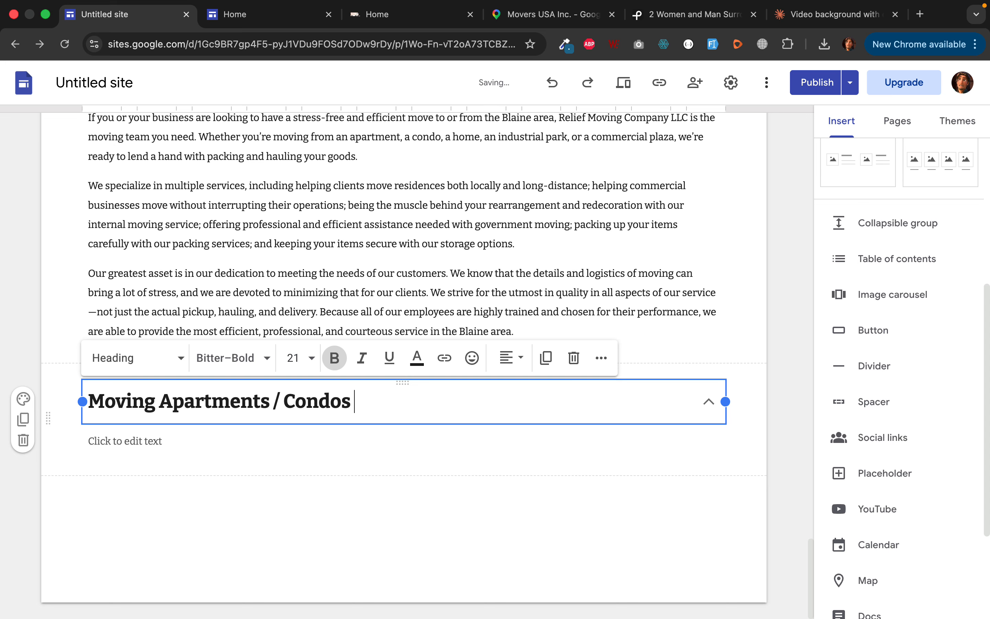
{"action": "type", "text": "in Texas"}
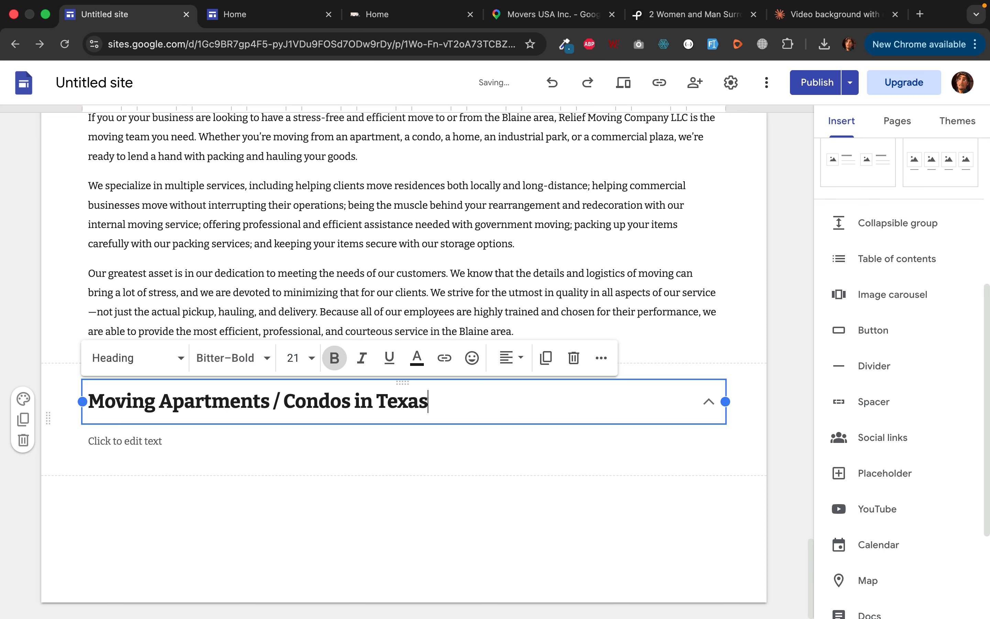
Enter "Some text about the questions." as the collapsible group's body text and duplicate its section twice.
{"action": "left_click", "coordinate": [120, 445]}
{"action": "type", "text": "Some text about the questions."}
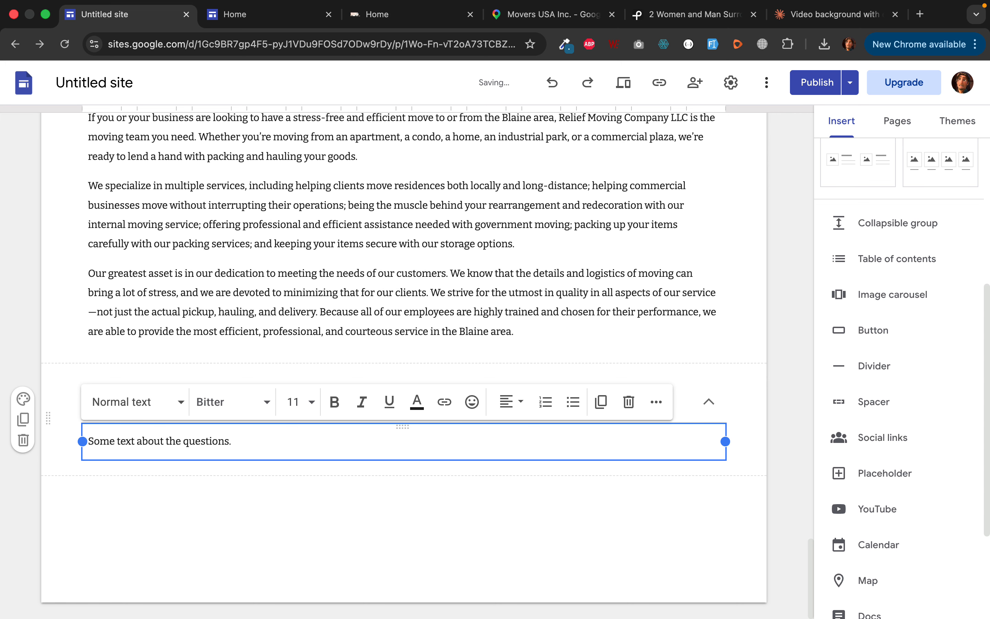
{"action": "left_click", "coordinate": [51, 418]}
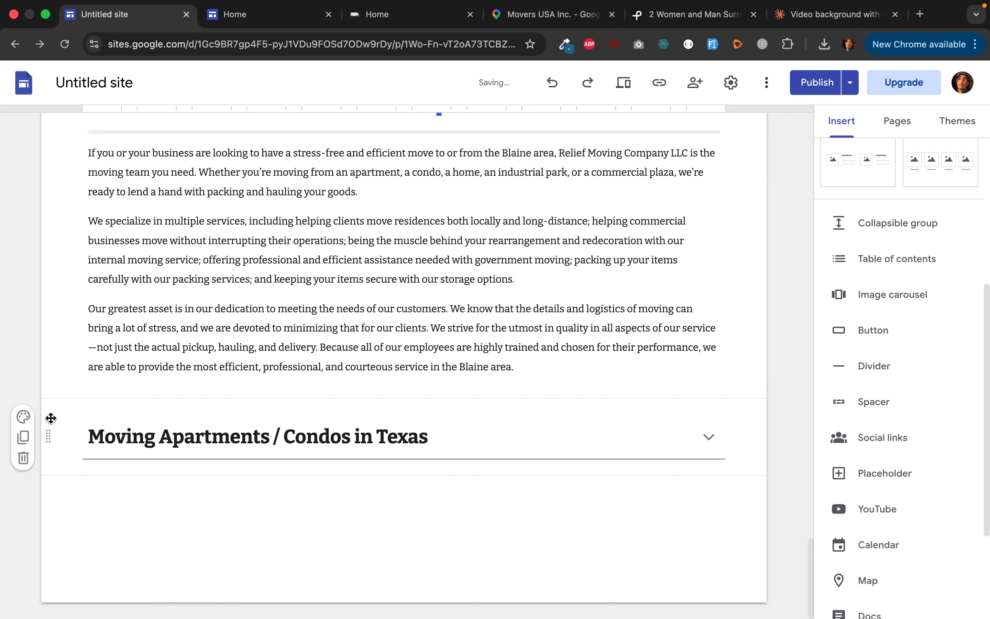
{"action": "left_click", "coordinate": [32, 440]}
{"action": "left_click", "coordinate": [32, 440]}
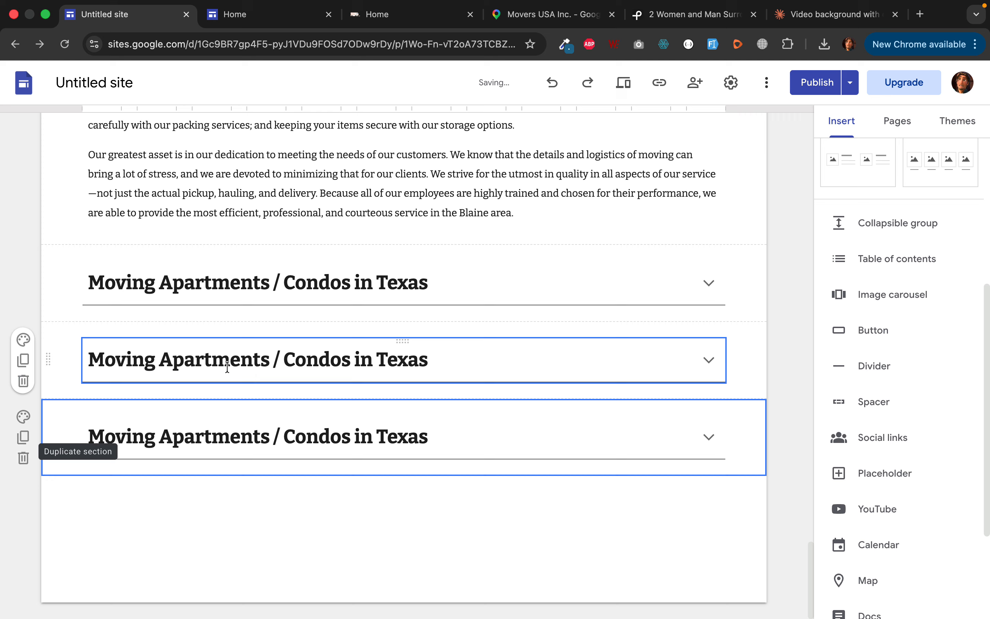
Replace the second collapsible group's heading with "Home Residential Mover Tips".
{"action": "left_click", "coordinate": [227, 367]}
{"action": "type", "text": "T"}
{"action": "key", "text": "BackSpace"}
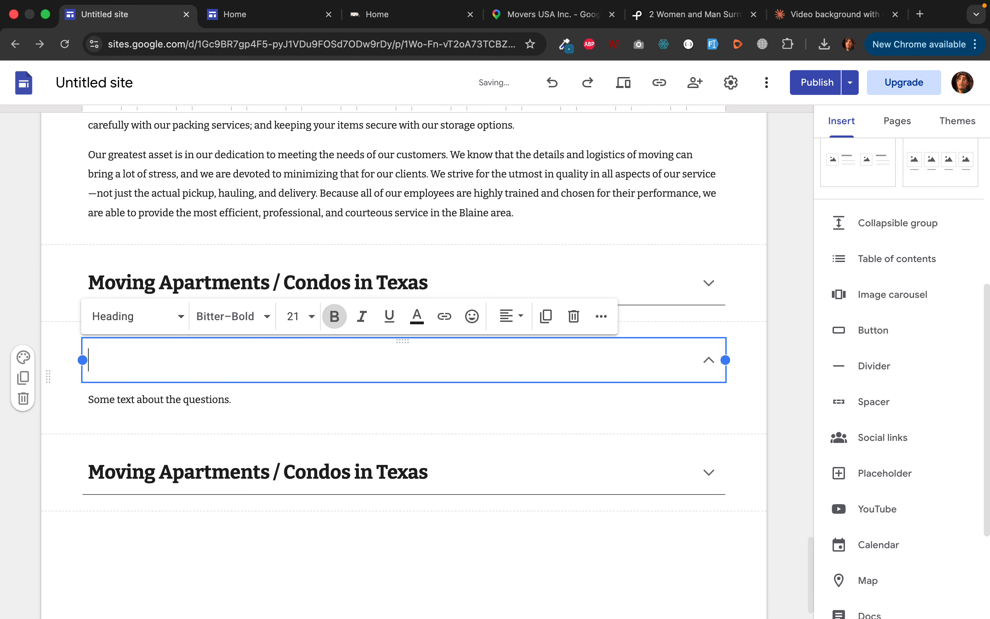
{"action": "type", "text": "Home "}
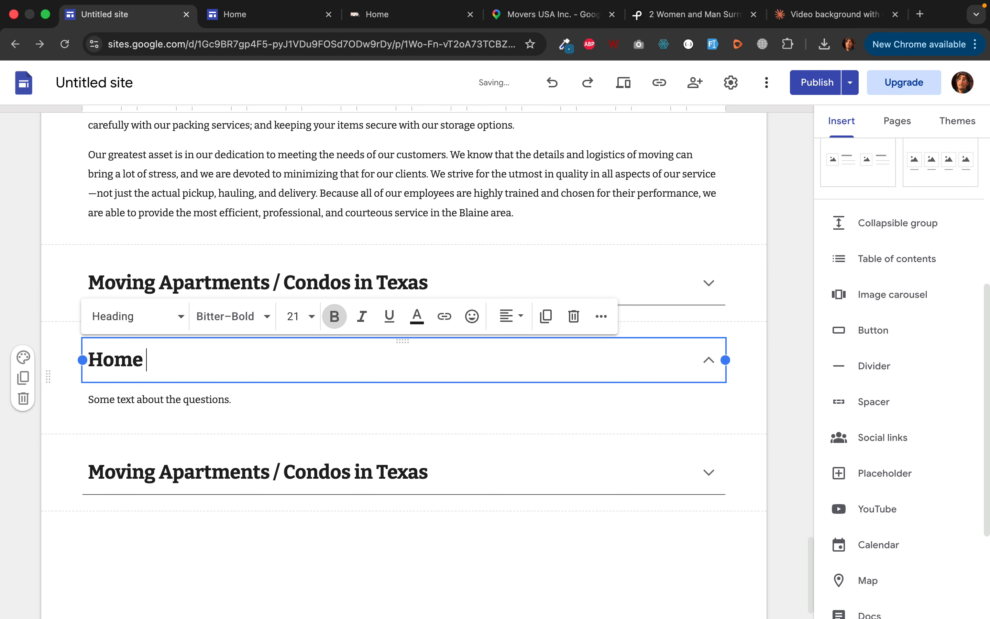
{"action": "type", "text": "Residential"}
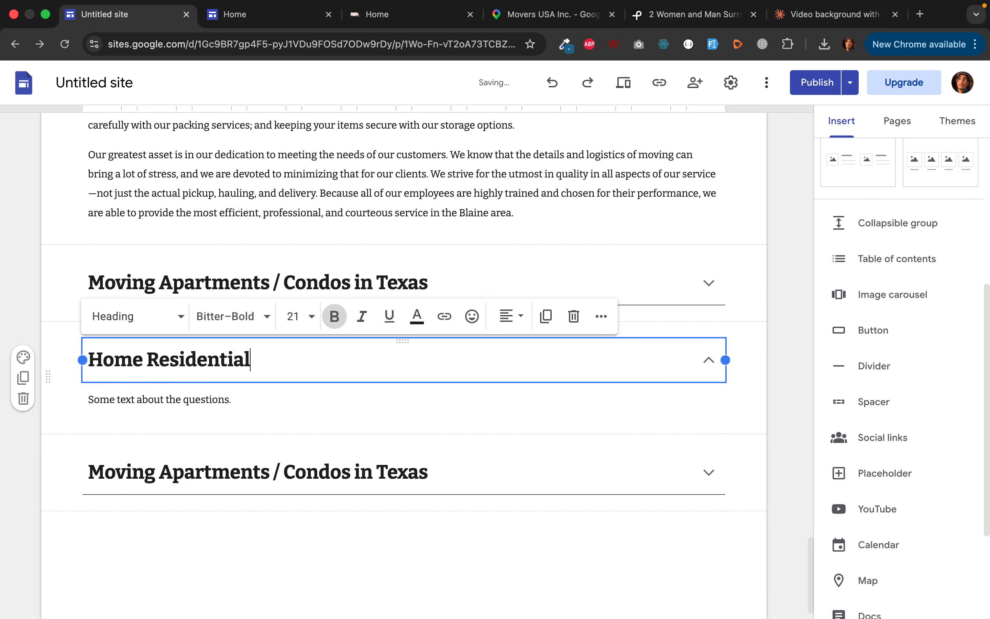
{"action": "type", "text": " Mover Tips"}
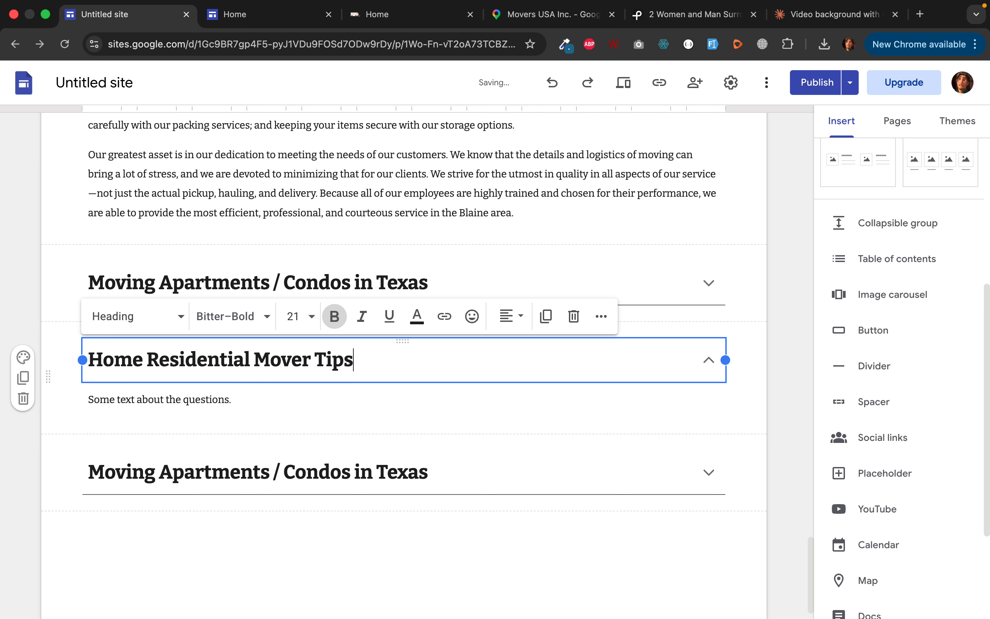
Replace the third collapsible group's heading with "Local Movers vs Long Distance Movers".
{"action": "left_click", "coordinate": [282, 470]}
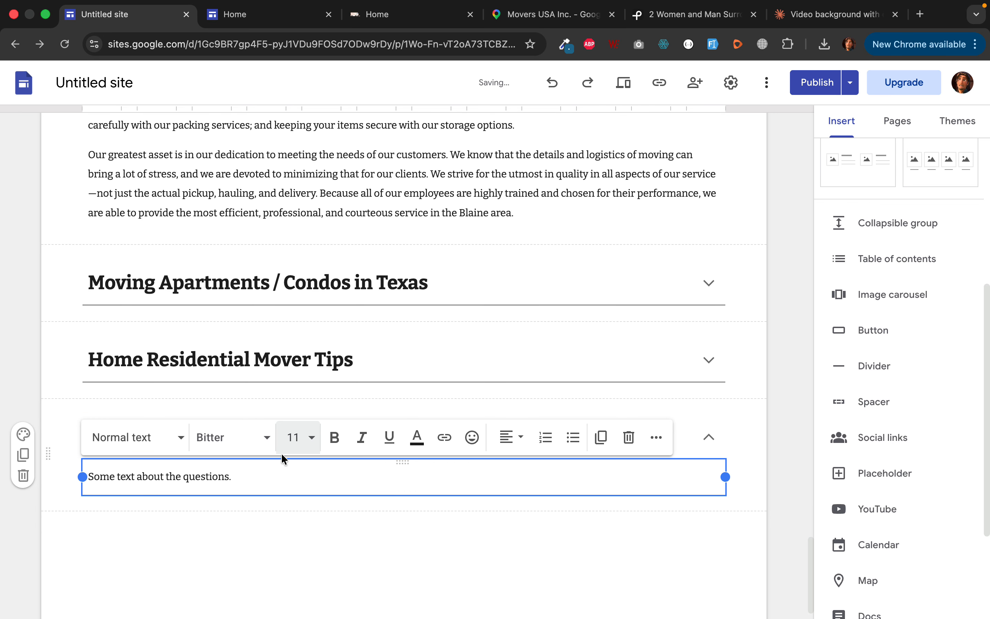
{"action": "left_click", "coordinate": [280, 511]}
{"action": "left_click", "coordinate": [289, 440]}
{"action": "triple_click", "coordinate": [288, 438]}
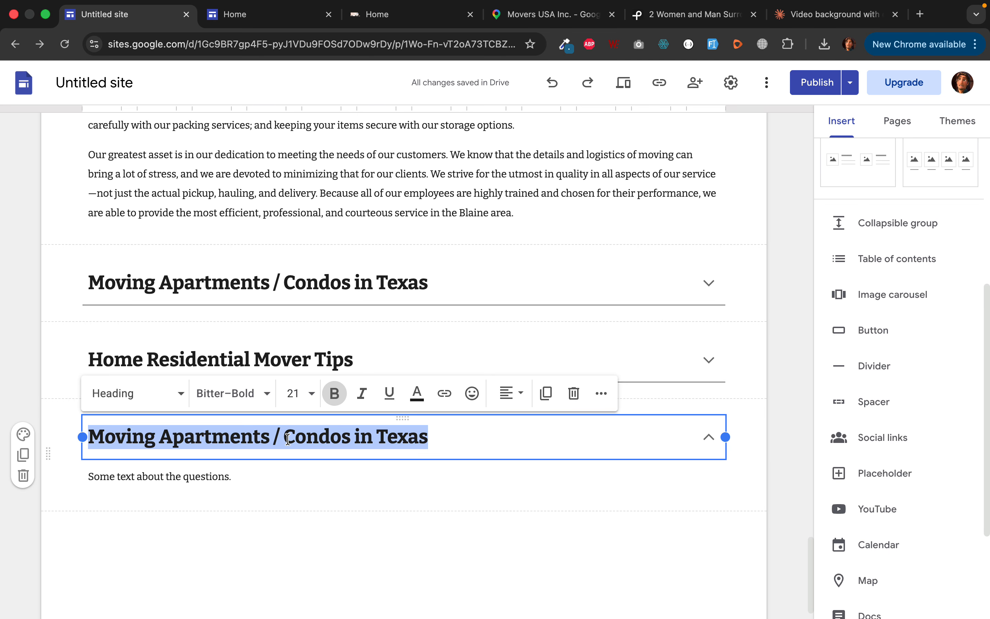
{"action": "type", "text": "Local Movers vs Long Distance Movers"}
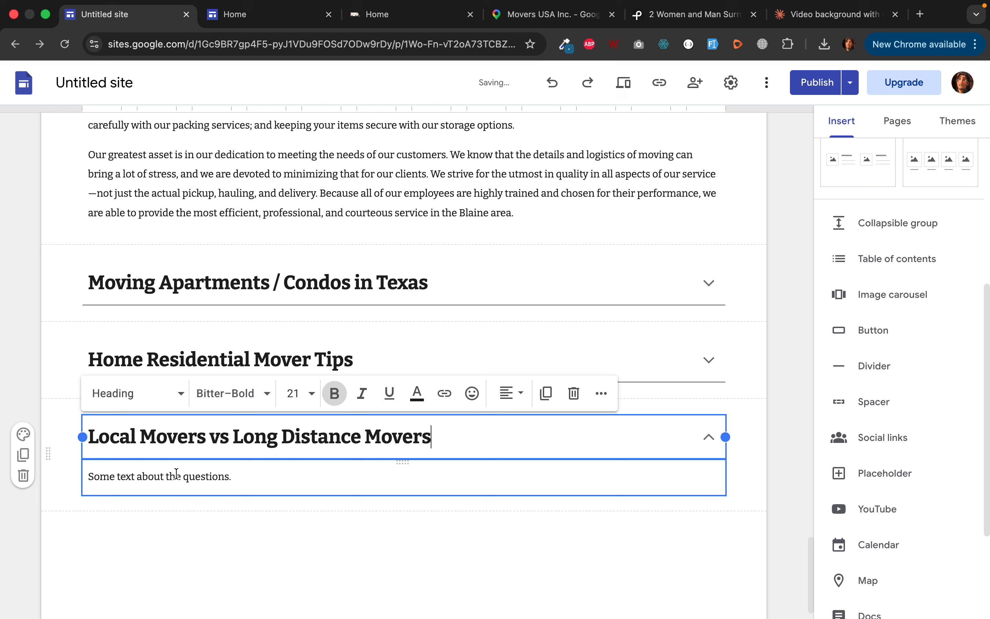
Duplicate the third collapsible section and change the copy's heading to "Last and Final Questions.".
{"action": "left_click", "coordinate": [23, 454]}
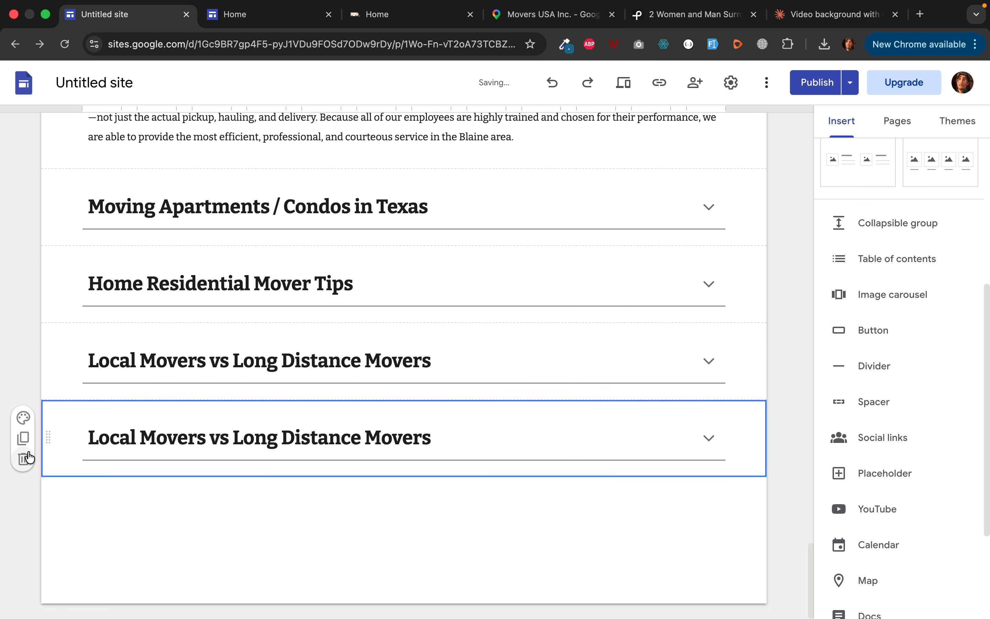
{"action": "triple_click", "coordinate": [171, 443]}
{"action": "type", "text": "Last and Final Questions."}
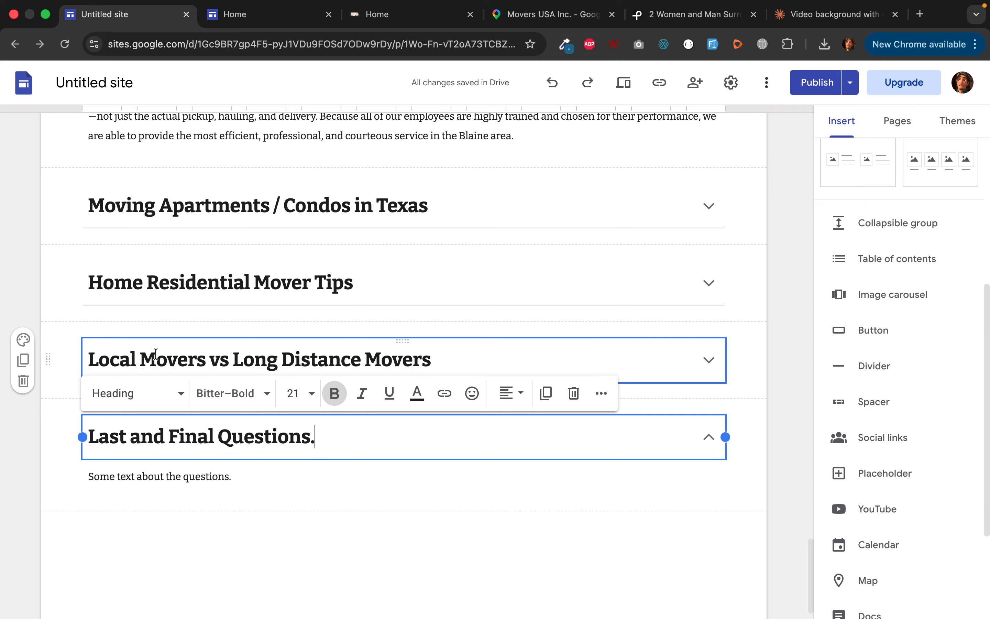
Add a text box reading "FAQs" and move its section directly above the first collapsible group.
{"action": "scroll", "coordinate": [156, 354], "scroll_direction": "up", "scroll_amount": 3}
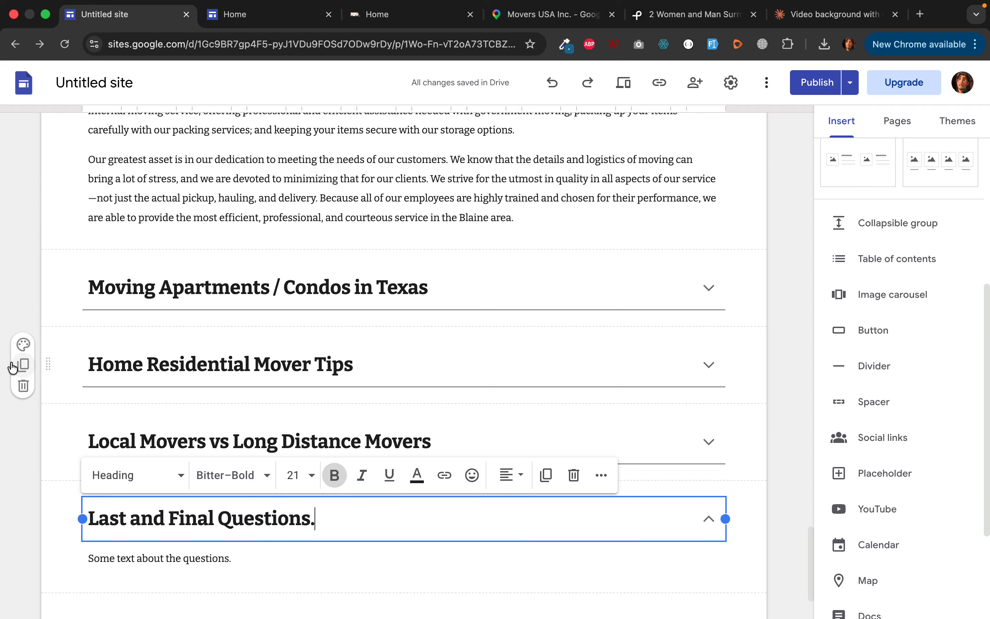
{"action": "scroll", "coordinate": [221, 347], "scroll_direction": "up", "scroll_amount": 1}
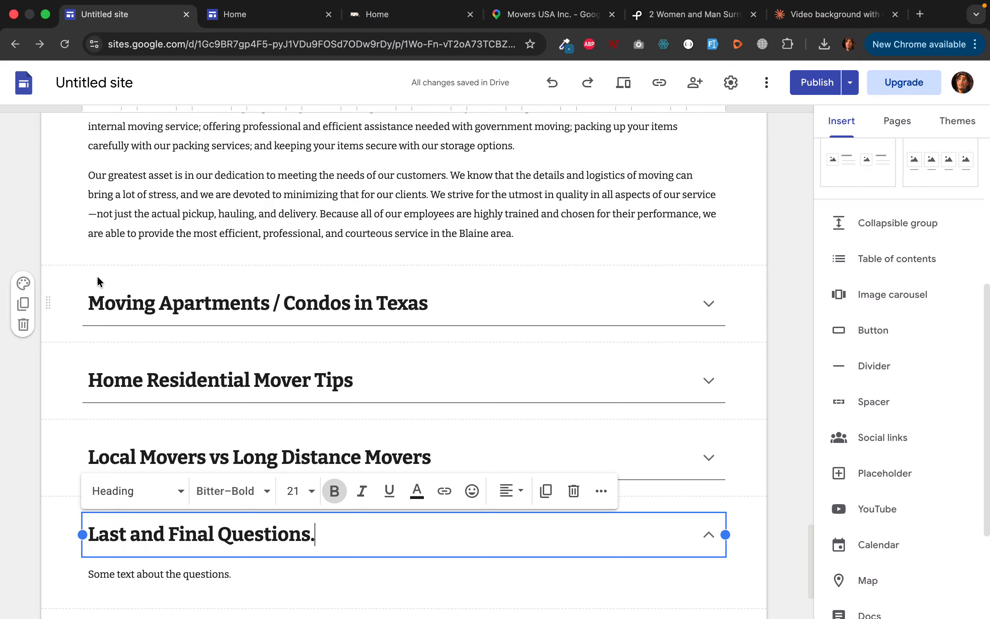
{"action": "scroll", "coordinate": [852, 258], "scroll_direction": "up", "scroll_amount": 5}
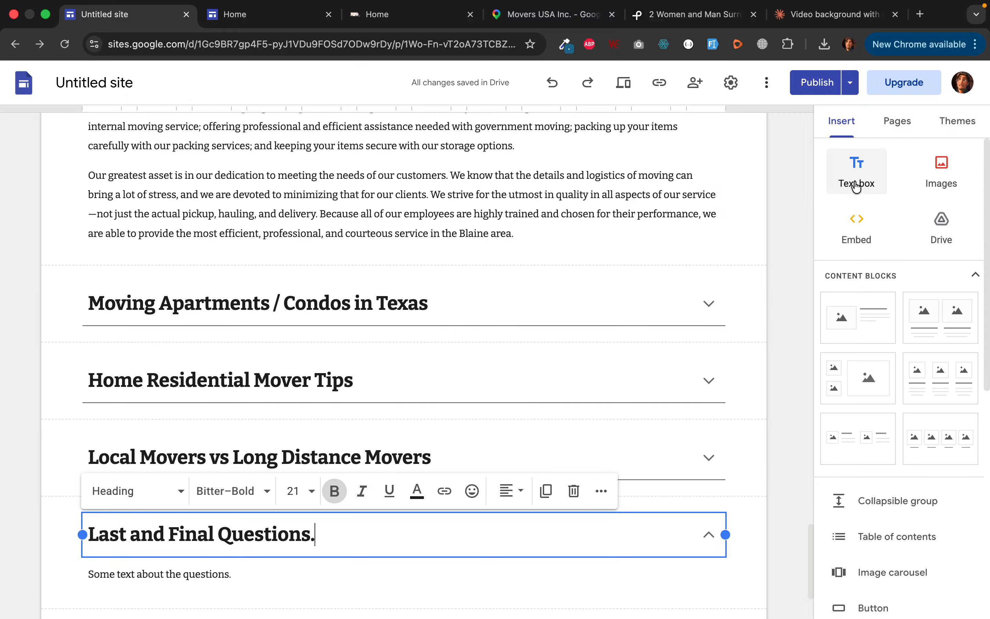
{"action": "left_click", "coordinate": [854, 177]}
{"action": "left_click_drag", "start_coordinate": [49, 445], "coordinate": [70, 234]}
{"action": "left_click", "coordinate": [155, 241]}
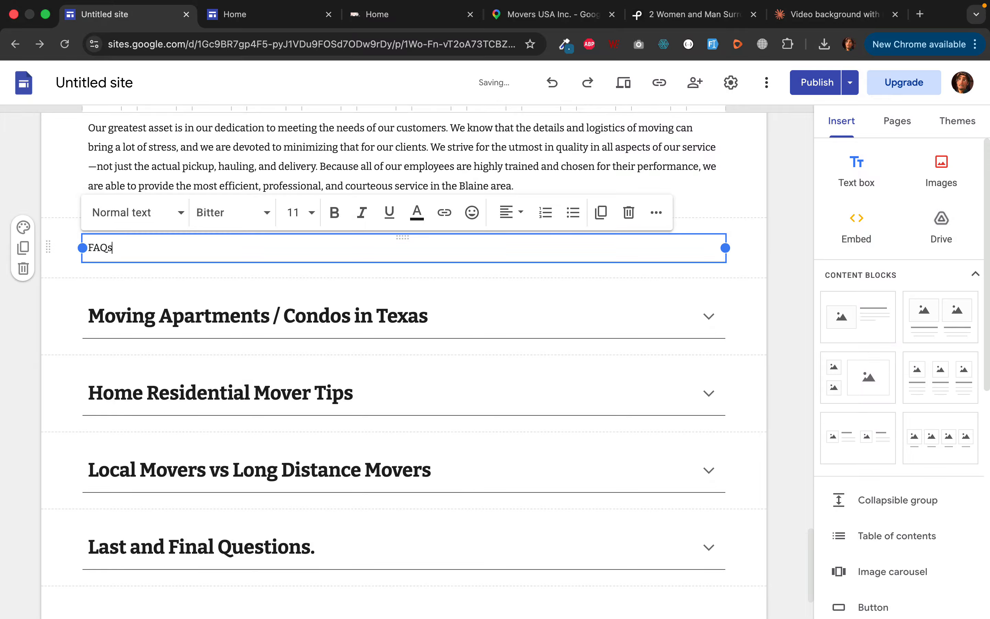
Apply the Title style to the FAQs text and set its section colour to Style 2.
{"action": "double_click", "coordinate": [120, 254]}
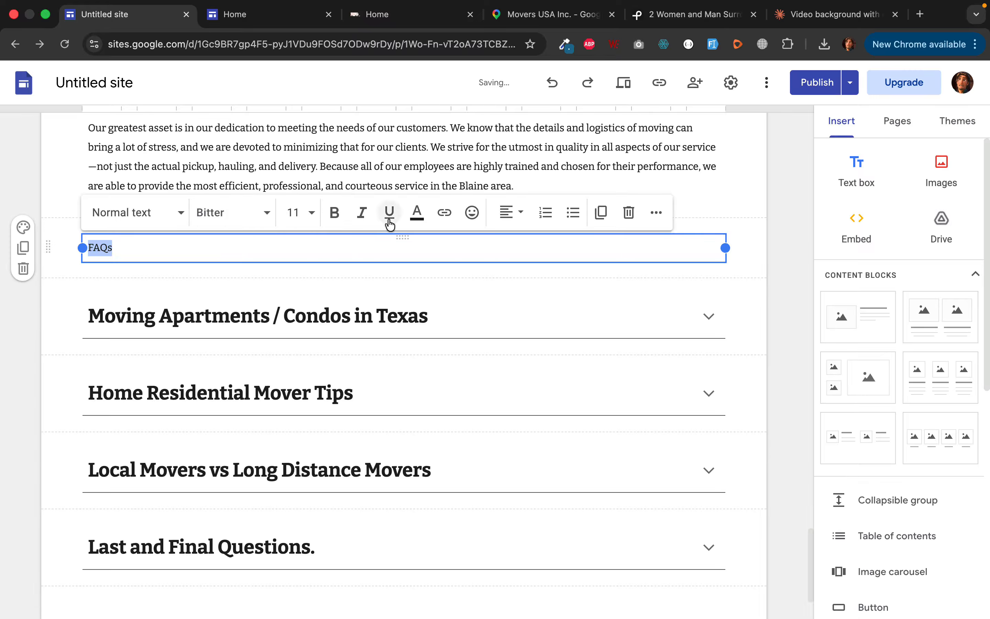
{"action": "left_click", "coordinate": [161, 219]}
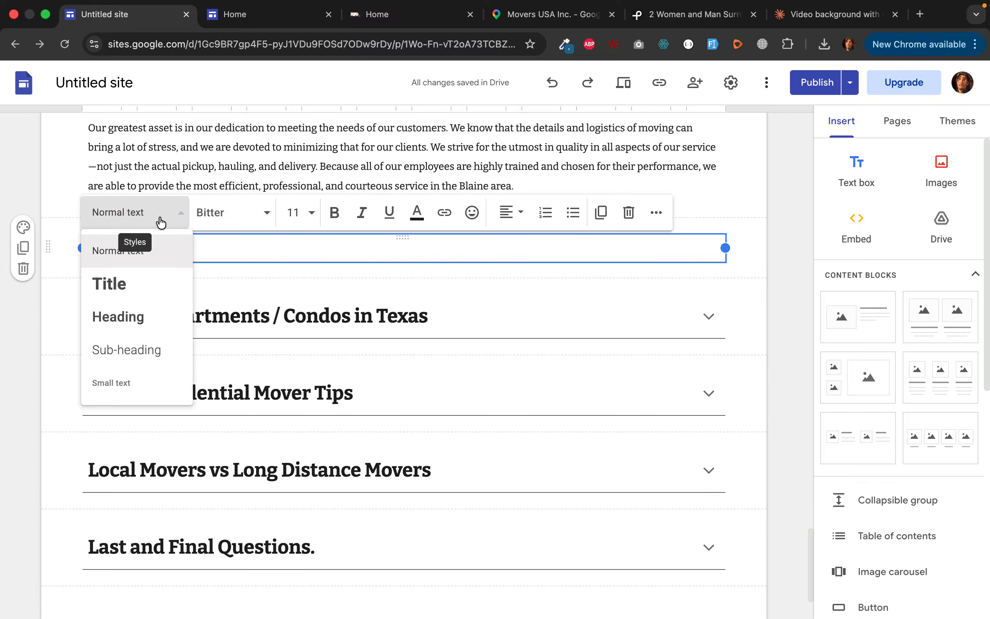
{"action": "left_click", "coordinate": [153, 292]}
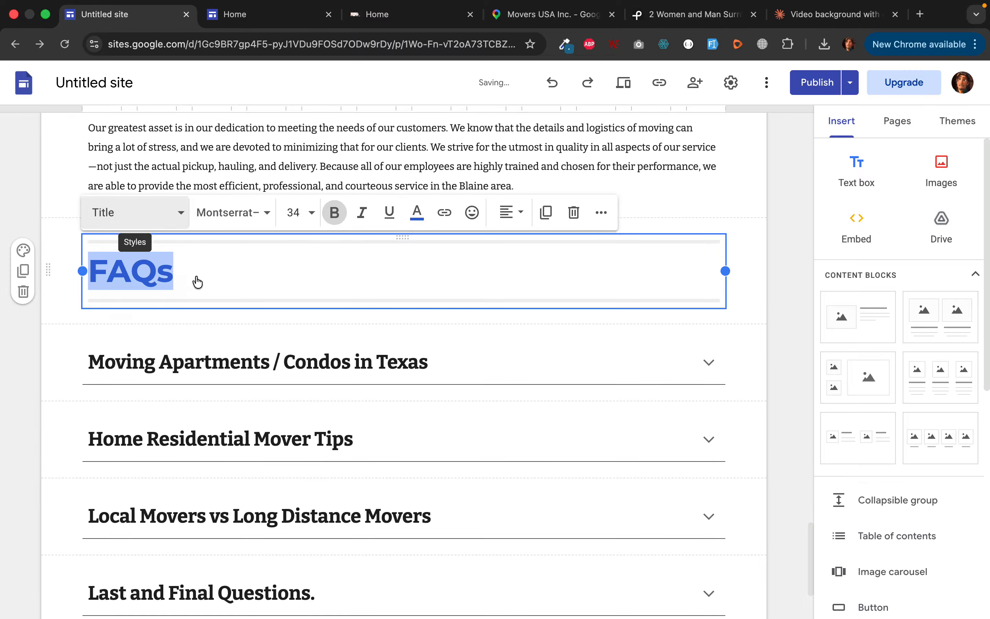
{"action": "left_click", "coordinate": [23, 249]}
{"action": "left_click", "coordinate": [95, 352]}
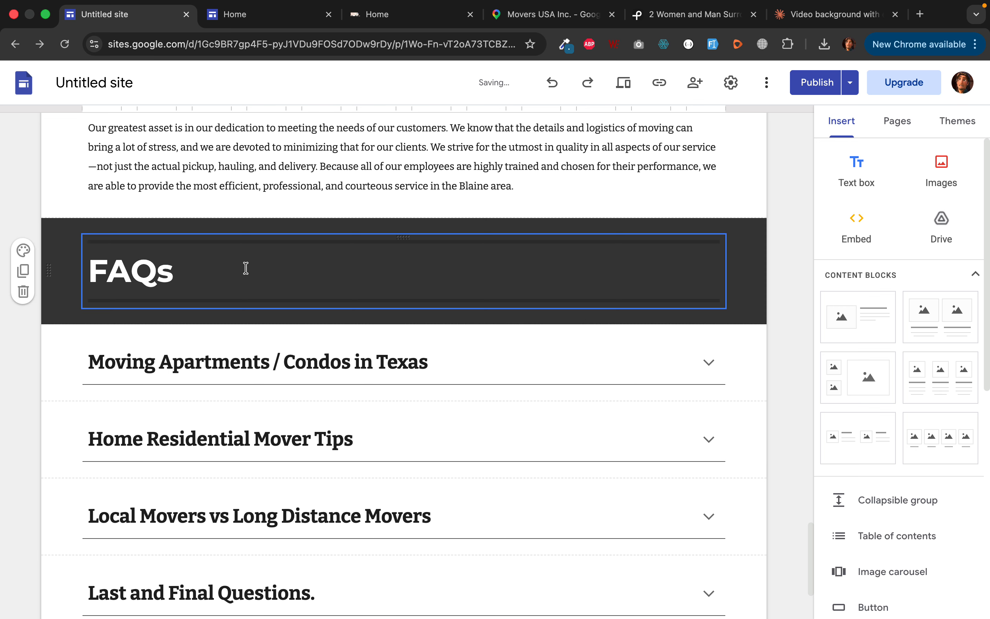
{"action": "left_click", "coordinate": [23, 249]}
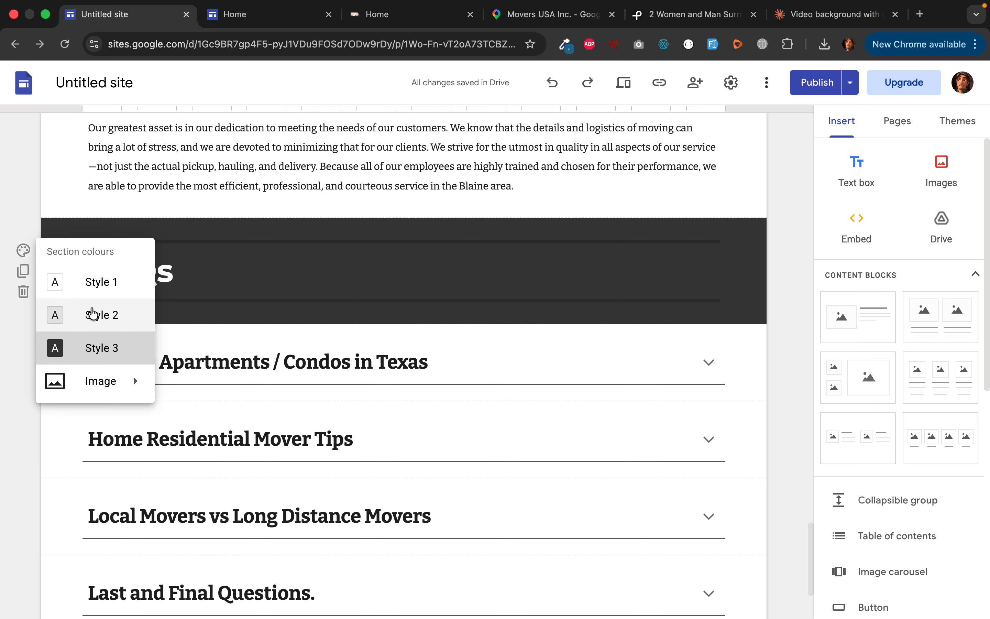
{"action": "left_click", "coordinate": [97, 317]}
Centre-align the FAQs title within its text box.
{"action": "double_click", "coordinate": [182, 269]}
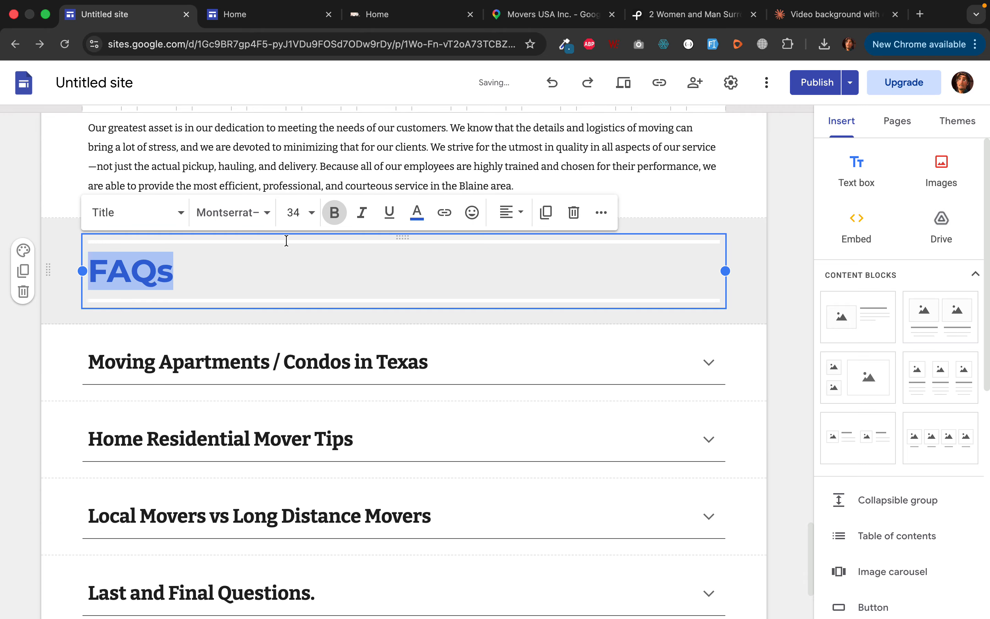
{"action": "left_click", "coordinate": [504, 213]}
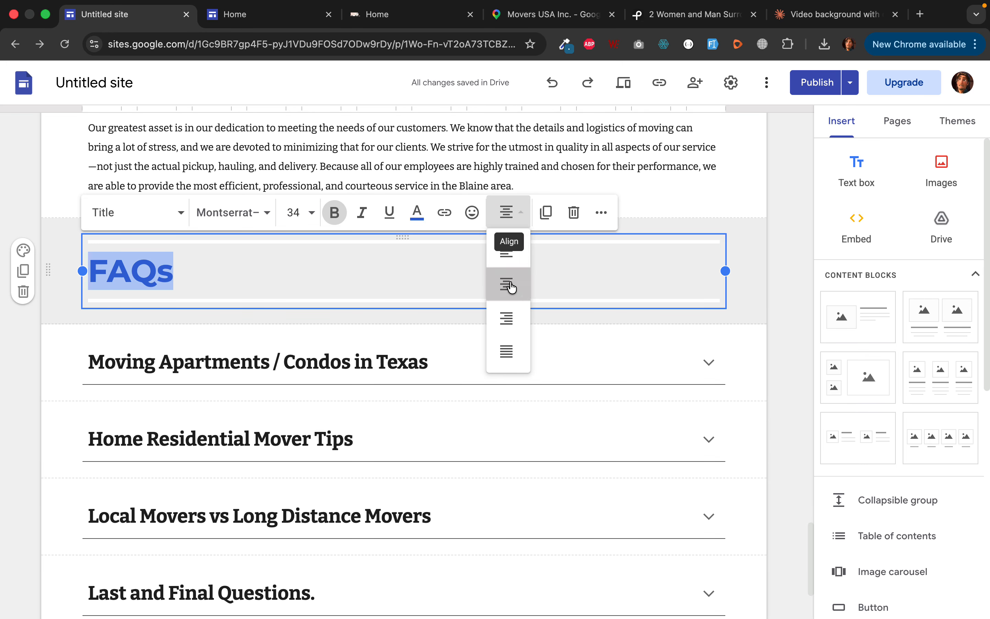
{"action": "left_click", "coordinate": [507, 284]}
Try the Heading style on the FAQs text and switch it back to Title.
{"action": "left_click", "coordinate": [162, 221]}
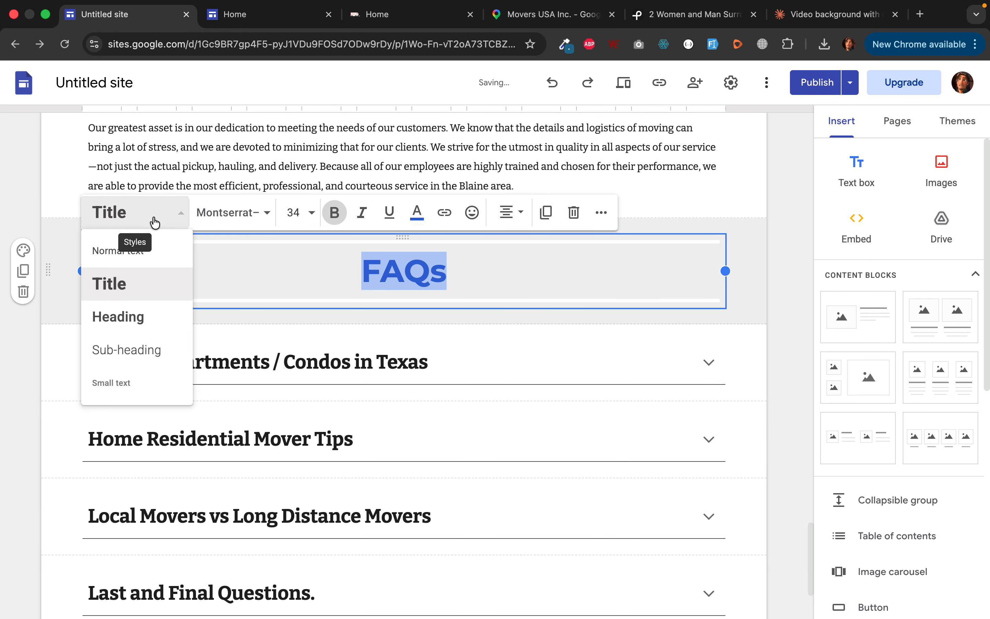
{"action": "left_click", "coordinate": [142, 316]}
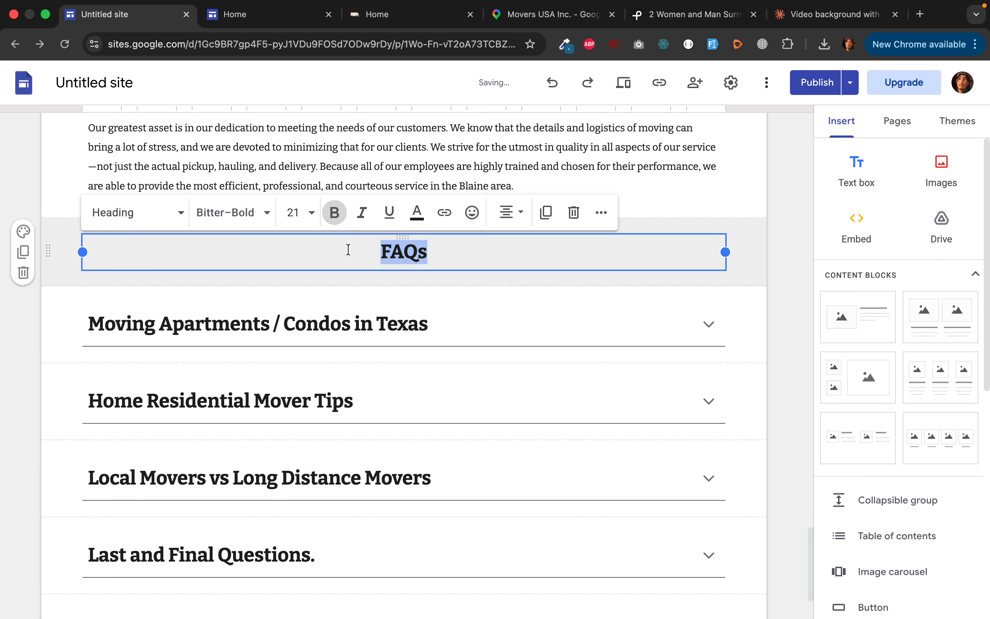
{"action": "left_click", "coordinate": [23, 231]}
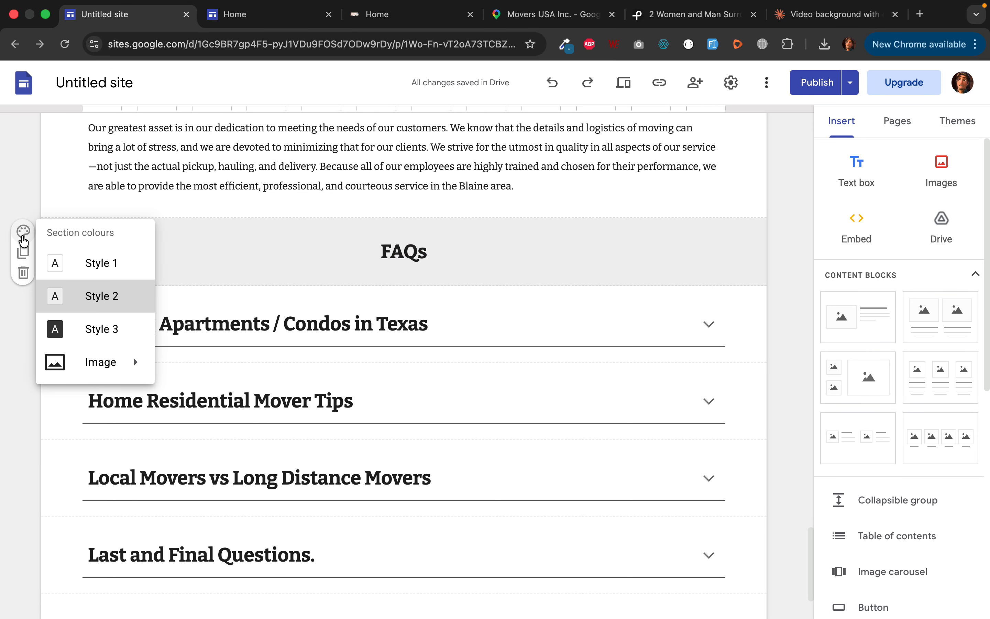
{"action": "double_click", "coordinate": [401, 254]}
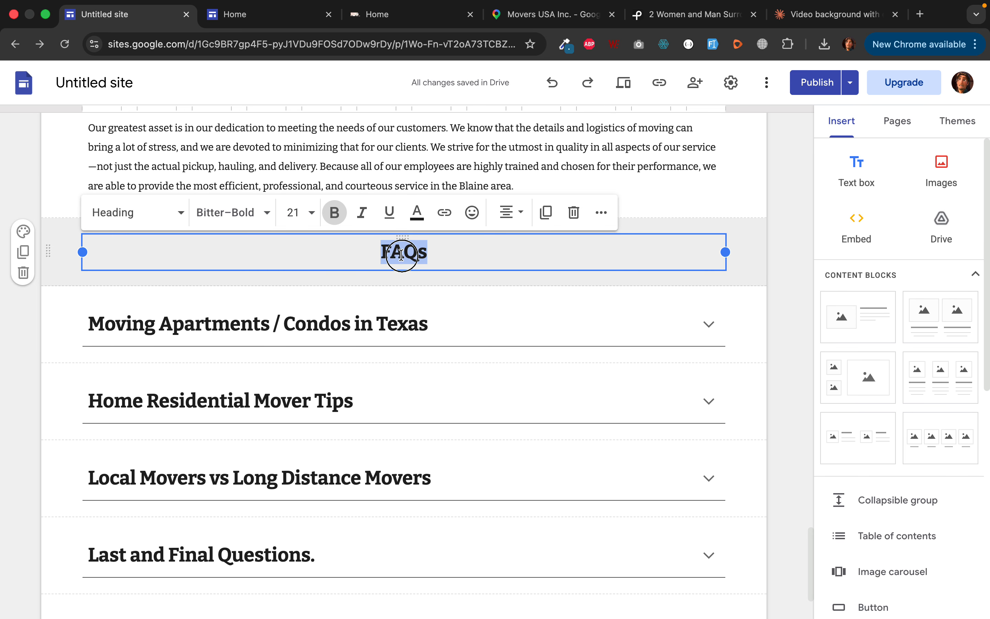
{"action": "left_click", "coordinate": [172, 219]}
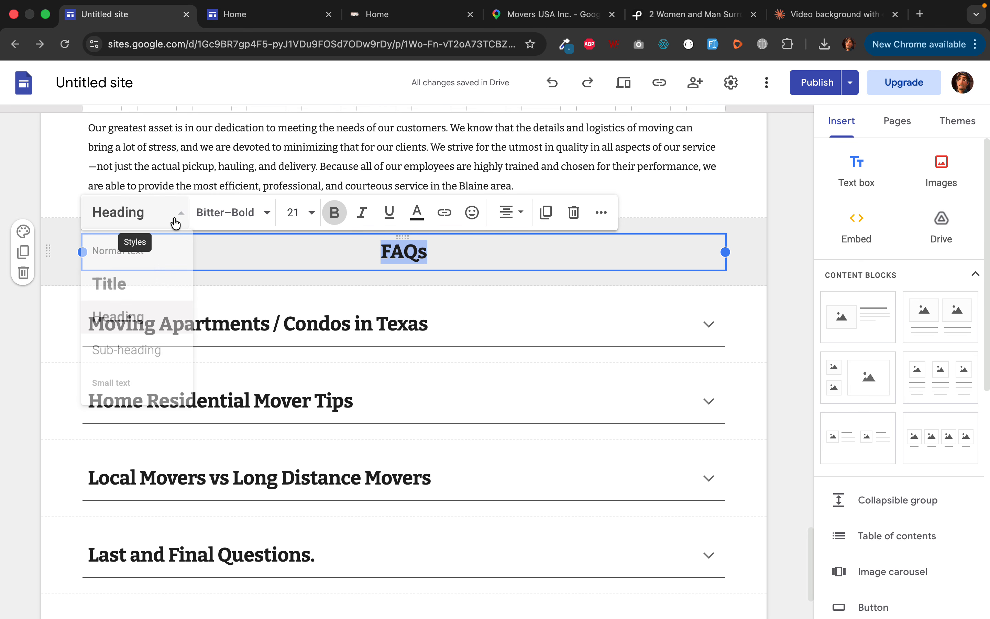
{"action": "left_click", "coordinate": [155, 290]}
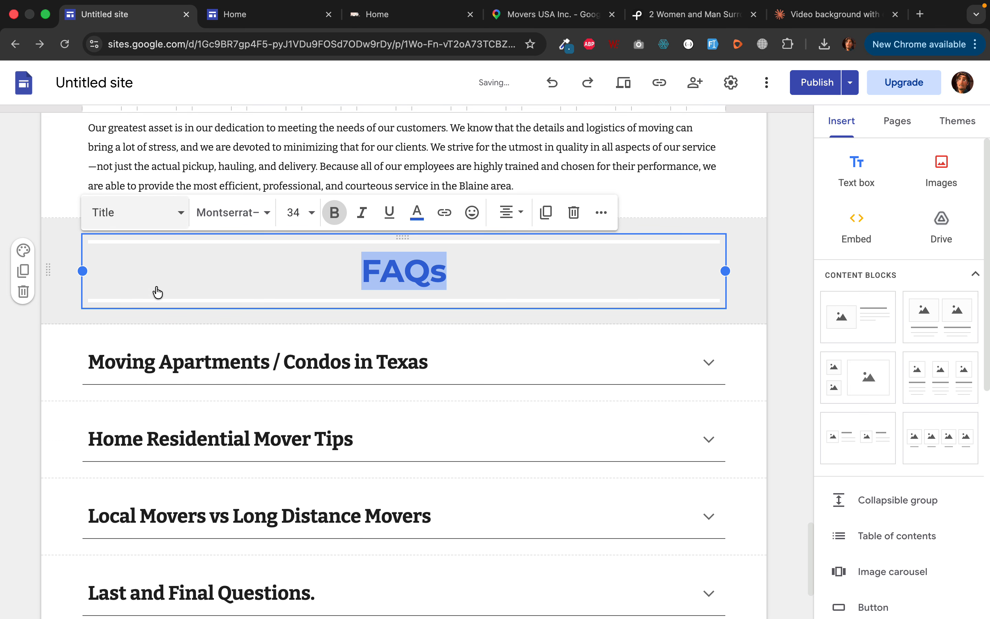
{"action": "left_click", "coordinate": [796, 294]}
Add a new page named Gallery to the site.
{"action": "scroll", "coordinate": [732, 281], "scroll_direction": "down", "scroll_amount": 3}
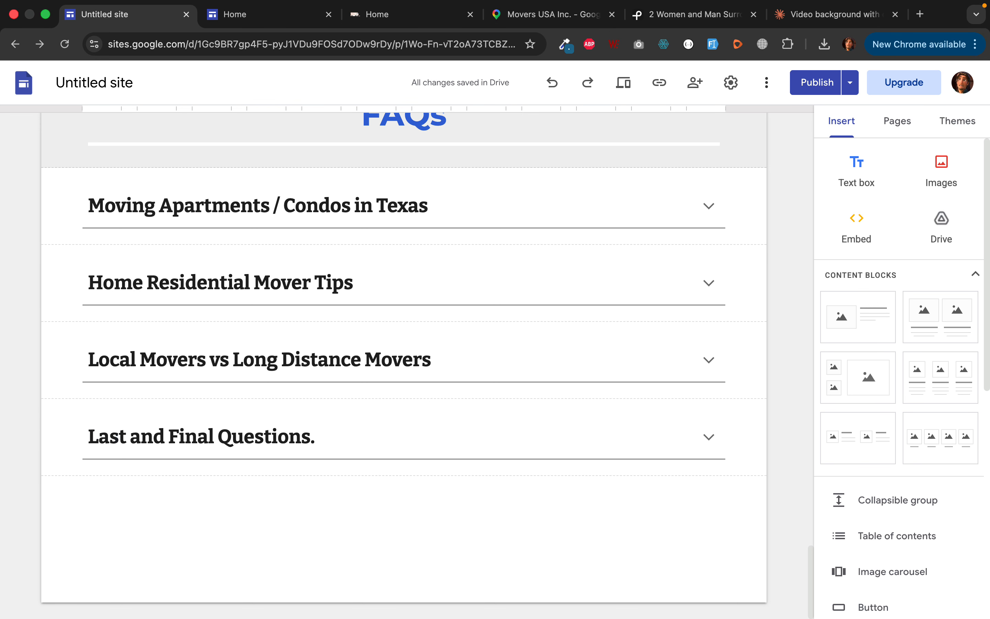
{"action": "scroll", "coordinate": [870, 436], "scroll_direction": "down", "scroll_amount": 8}
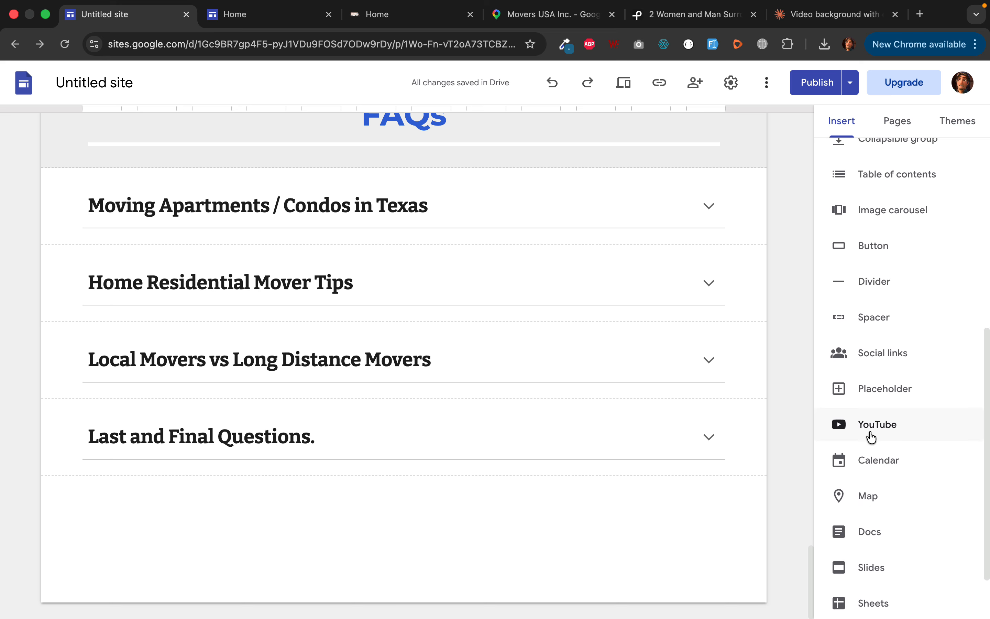
{"action": "scroll", "coordinate": [871, 436], "scroll_direction": "down", "scroll_amount": 2}
{"action": "scroll", "coordinate": [645, 347], "scroll_direction": "up", "scroll_amount": 9}
{"action": "left_click", "coordinate": [892, 123]}
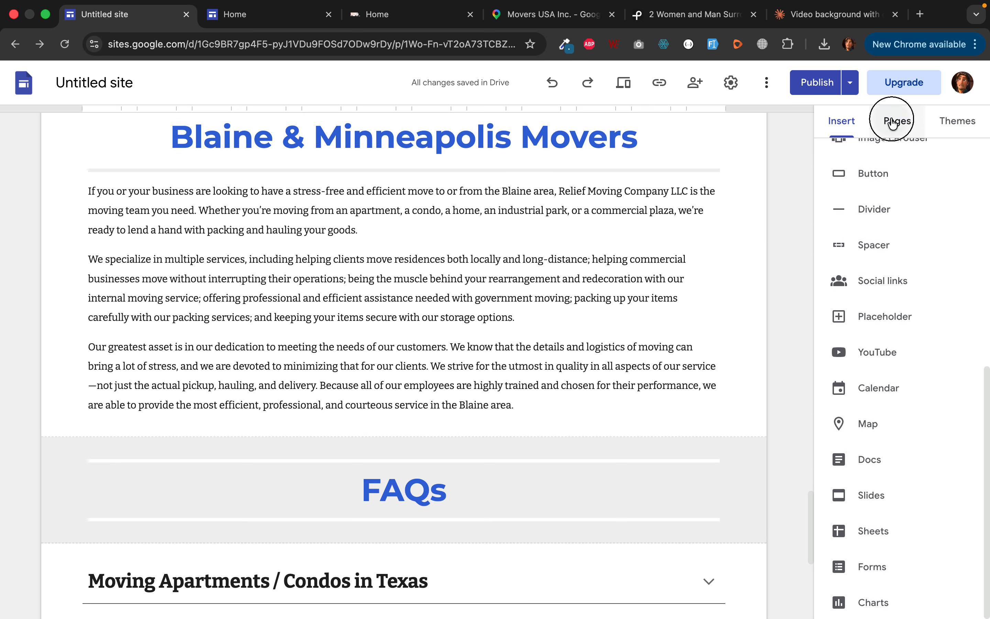
{"action": "left_click", "coordinate": [903, 571]}
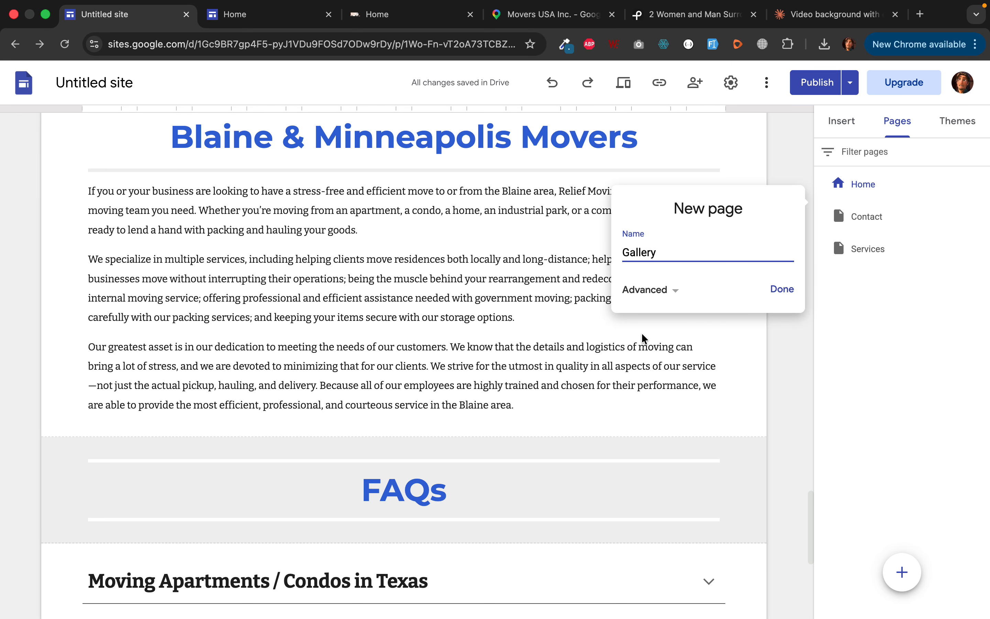
{"action": "left_click", "coordinate": [790, 290]}
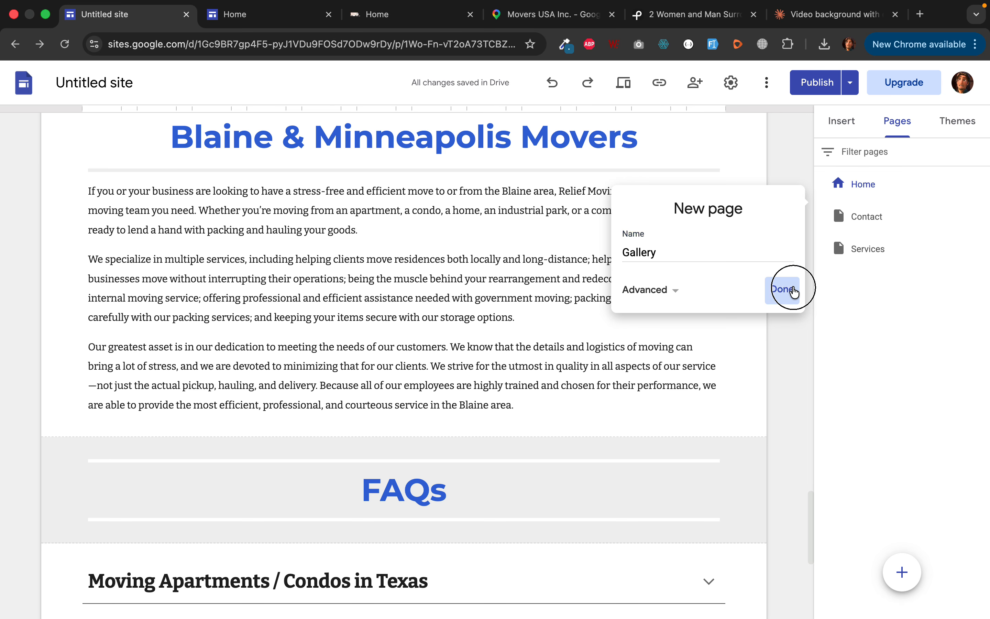
Reorder the site pages to run Home, Services, Gallery, Contact.
{"action": "left_click_drag", "start_coordinate": [867, 229], "coordinate": [864, 271]}
{"action": "key", "text": "super+z"}
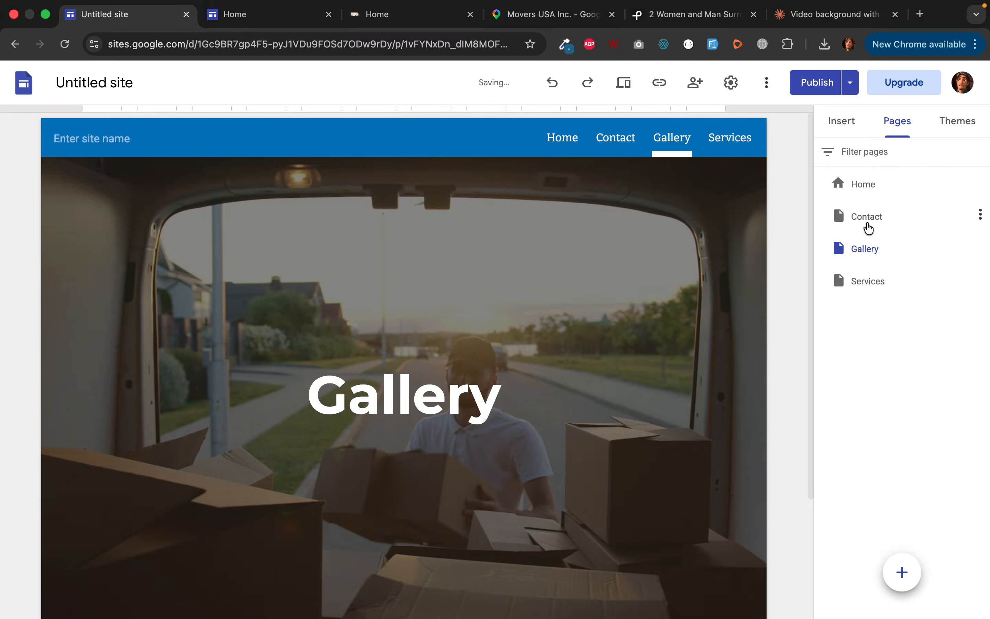
{"action": "left_click_drag", "start_coordinate": [868, 225], "coordinate": [867, 296]}
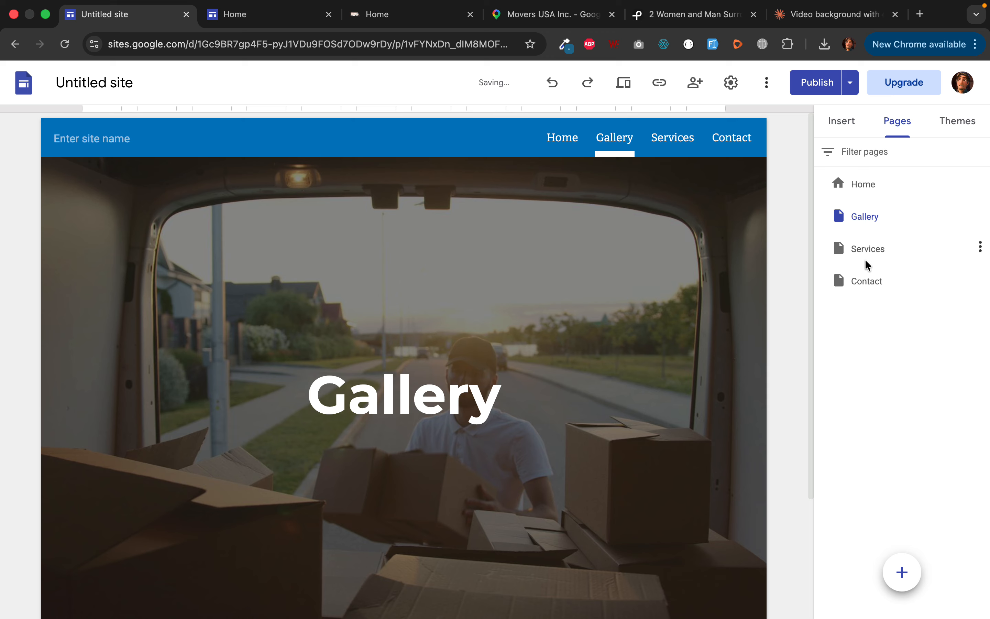
{"action": "left_click_drag", "start_coordinate": [863, 217], "coordinate": [865, 256]}
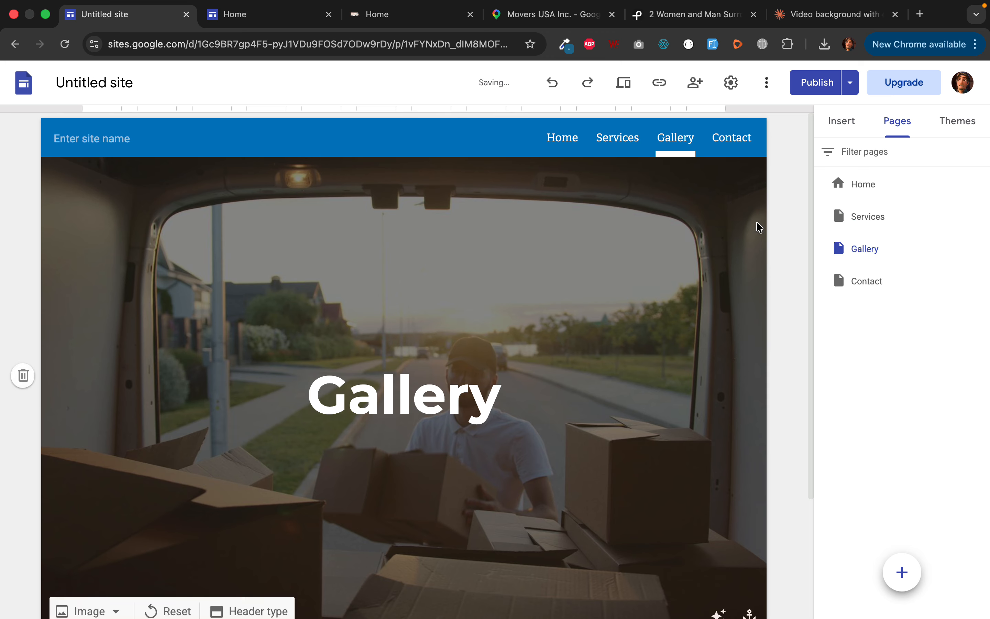
Return to the Home page and insert the content block with two small stacked images beside one large image.
{"action": "scroll", "coordinate": [597, 500], "scroll_direction": "down", "scroll_amount": 5}
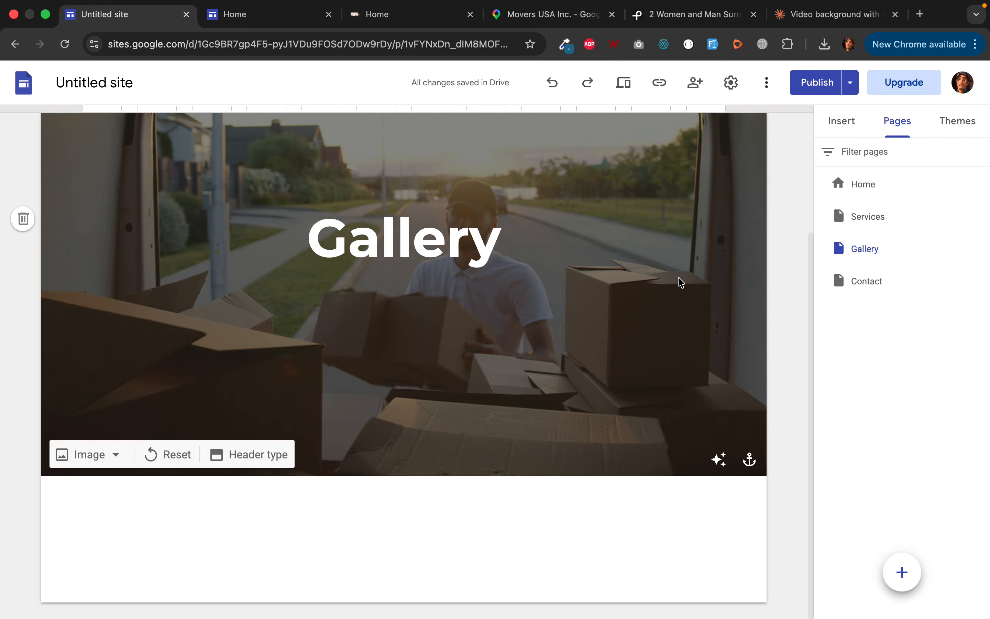
{"action": "scroll", "coordinate": [681, 281], "scroll_direction": "up", "scroll_amount": 5}
{"action": "left_click", "coordinate": [860, 191]}
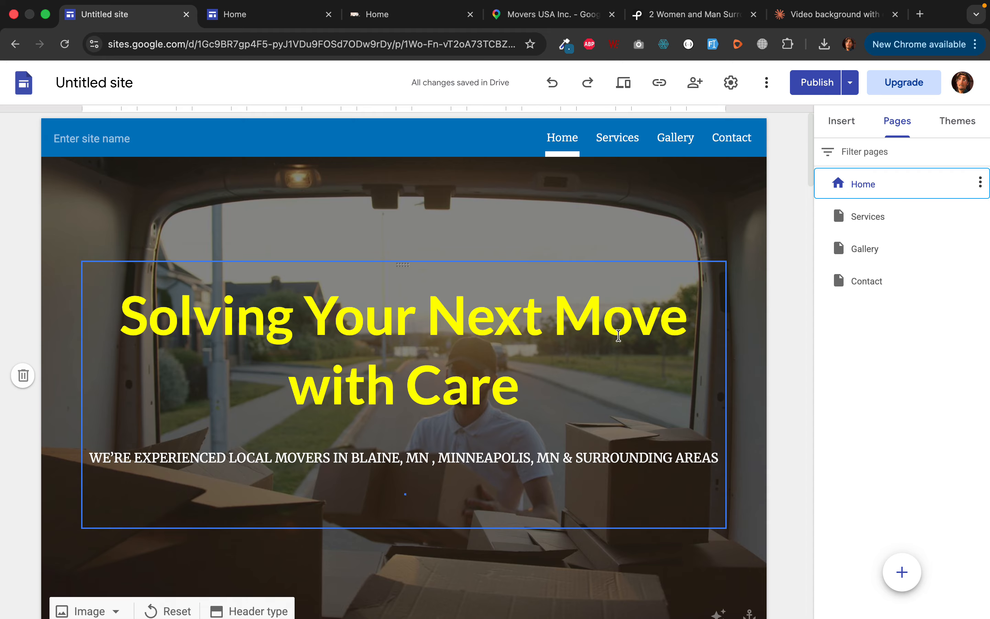
{"action": "scroll", "coordinate": [618, 334], "scroll_direction": "down", "scroll_amount": 15}
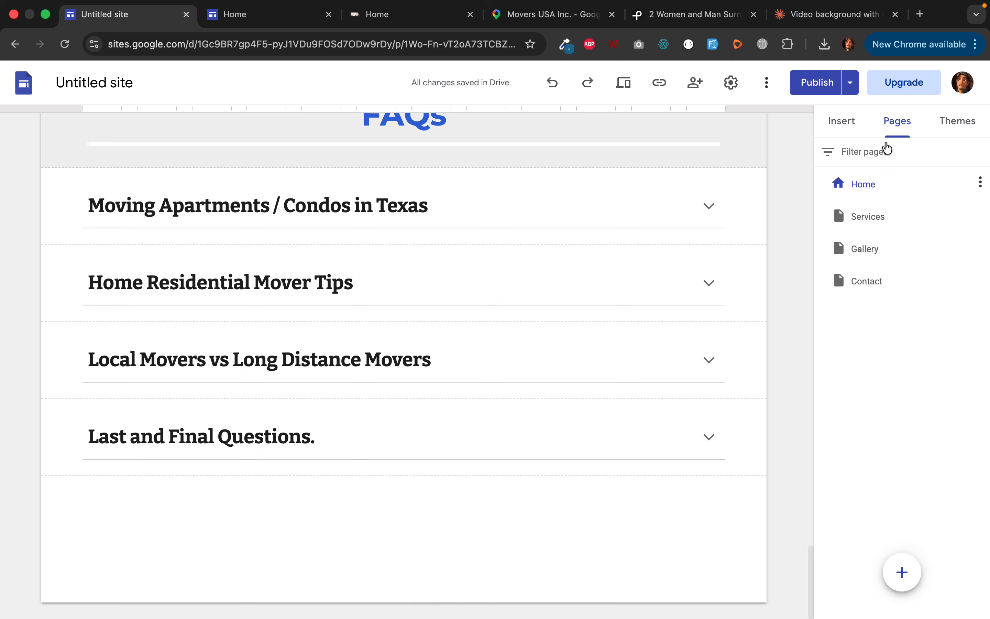
{"action": "left_click", "coordinate": [839, 121]}
{"action": "scroll", "coordinate": [877, 369], "scroll_direction": "down", "scroll_amount": 5}
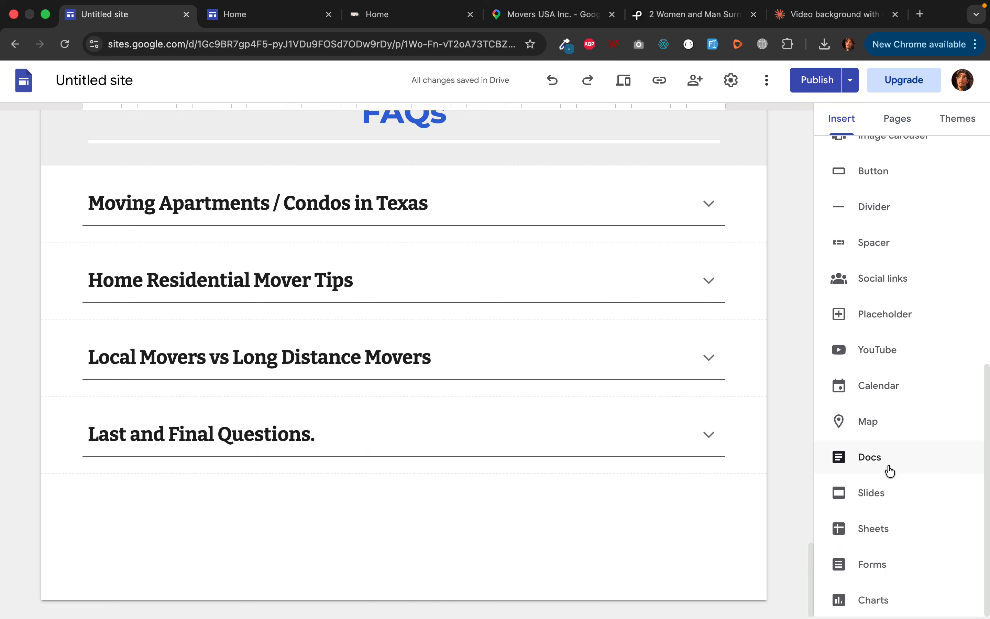
{"action": "scroll", "coordinate": [887, 470], "scroll_direction": "up", "scroll_amount": 10}
{"action": "scroll", "coordinate": [932, 365], "scroll_direction": "down", "scroll_amount": 1}
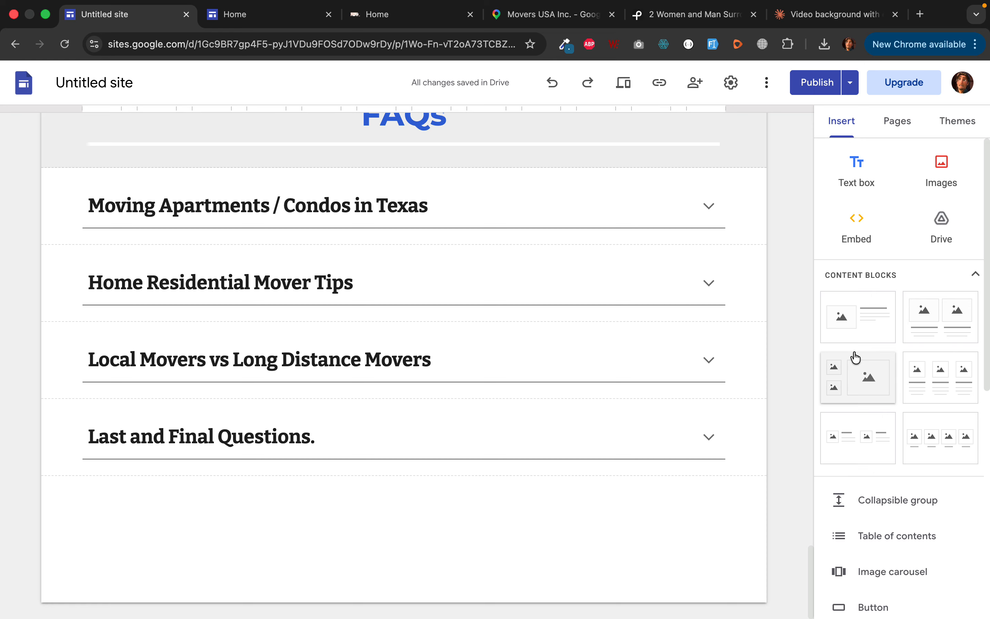
{"action": "left_click", "coordinate": [859, 391]}
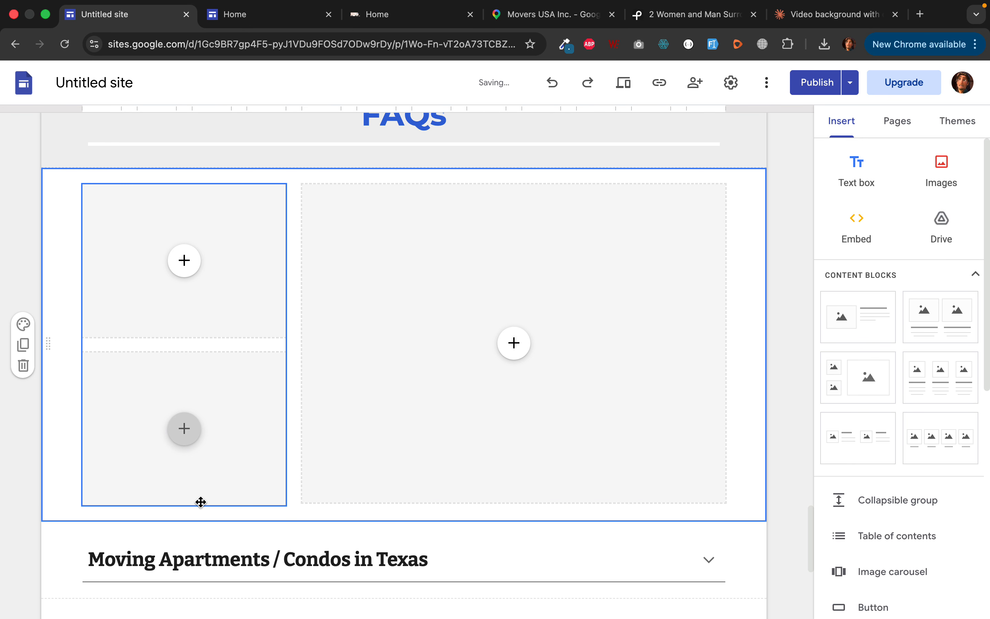
Move the new image block's section directly below the "Last and Final Questions." collapsible group.
{"action": "scroll", "coordinate": [195, 509], "scroll_direction": "down", "scroll_amount": 7}
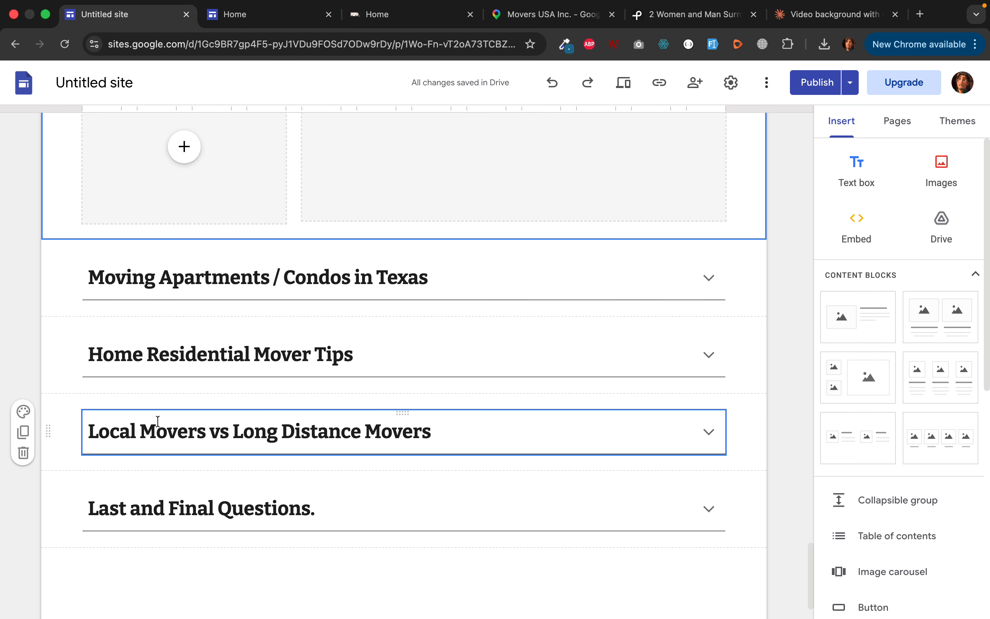
{"action": "left_click_drag", "start_coordinate": [49, 167], "coordinate": [73, 527]}
{"action": "scroll", "coordinate": [190, 459], "scroll_direction": "down", "scroll_amount": 10}
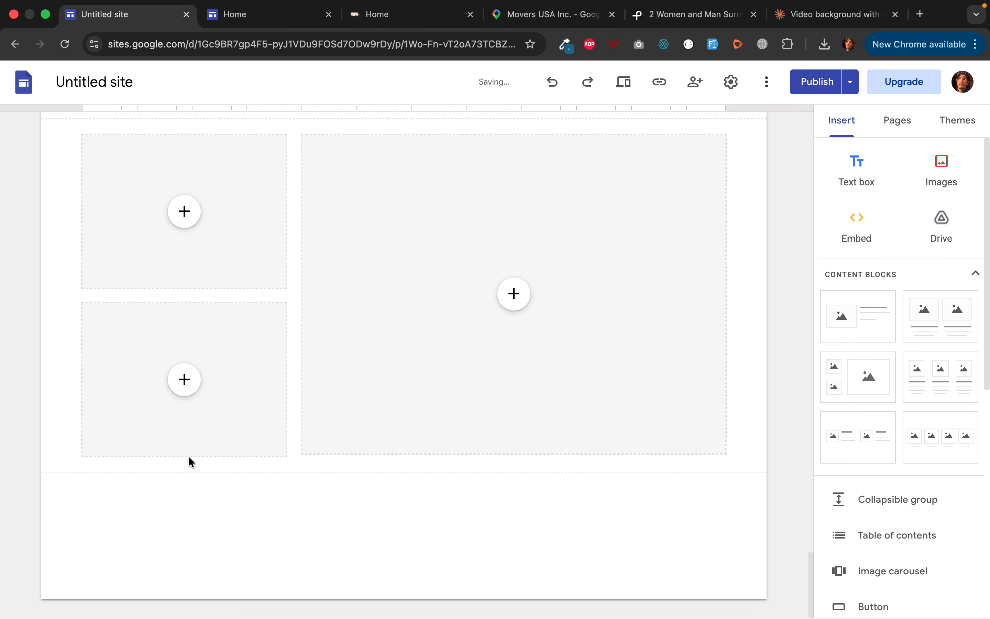
{"action": "left_click", "coordinate": [189, 458]}
{"action": "scroll", "coordinate": [188, 457], "scroll_direction": "up", "scroll_amount": 3}
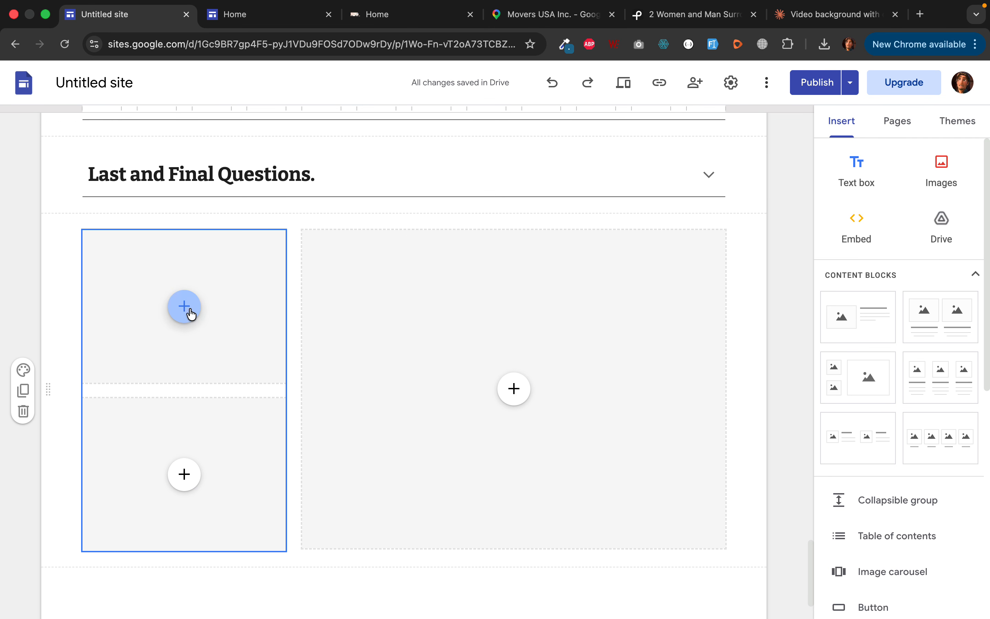
Add a text box and move its section between the "Last and Final Questions." group and the image block.
{"action": "left_click", "coordinate": [855, 174]}
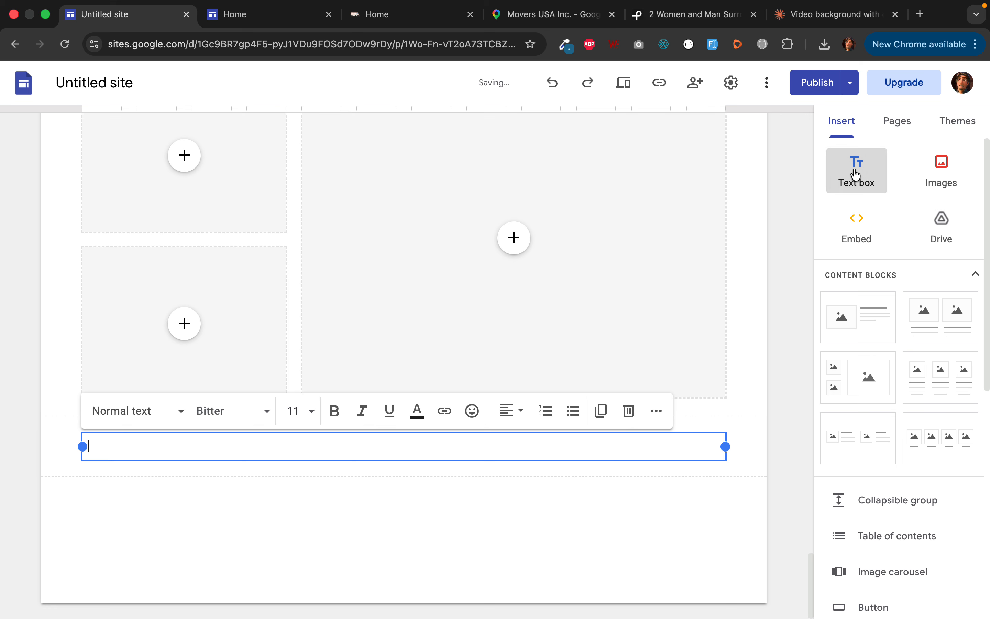
{"action": "left_click_drag", "start_coordinate": [50, 440], "coordinate": [107, 513]}
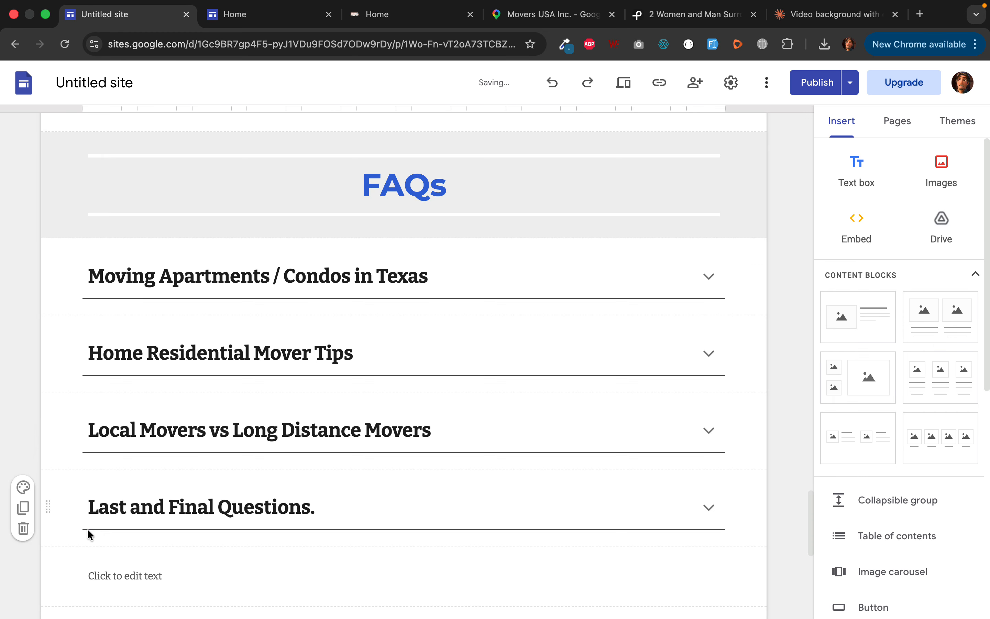
{"action": "scroll", "coordinate": [88, 528], "scroll_direction": "down", "scroll_amount": 3}
Enter "Gallery" in the new text box and apply the Title style to it.
{"action": "left_click", "coordinate": [159, 441]}
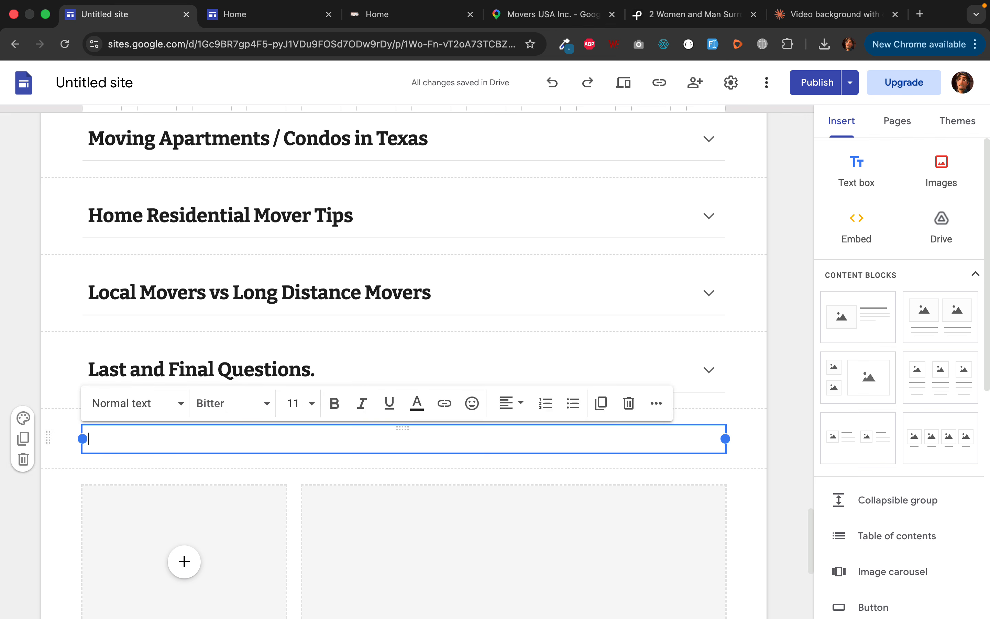
{"action": "type", "text": "Gallery"}
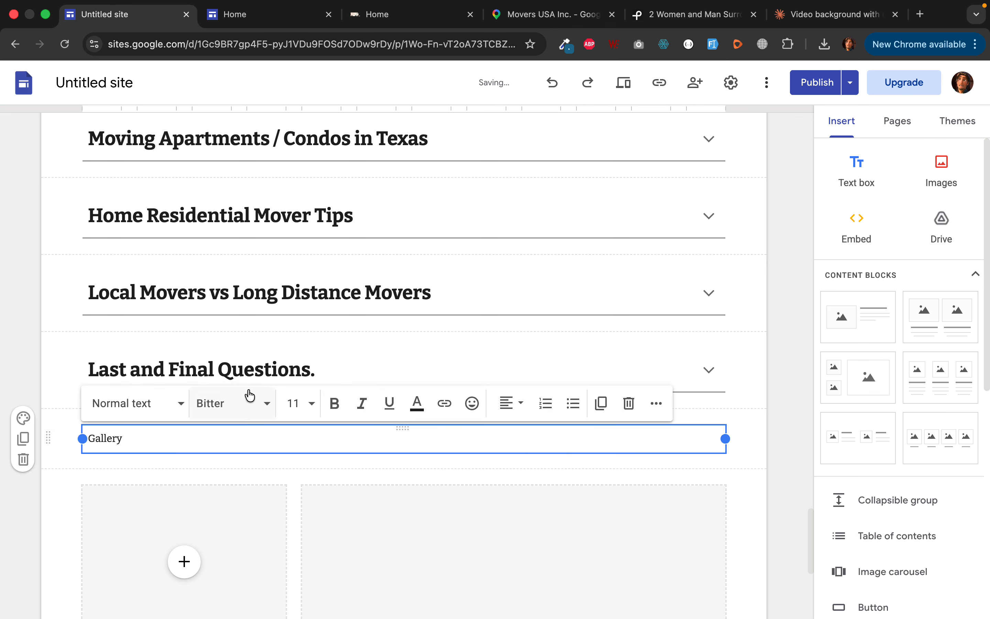
{"action": "left_click", "coordinate": [154, 405]}
{"action": "left_click", "coordinate": [145, 471]}
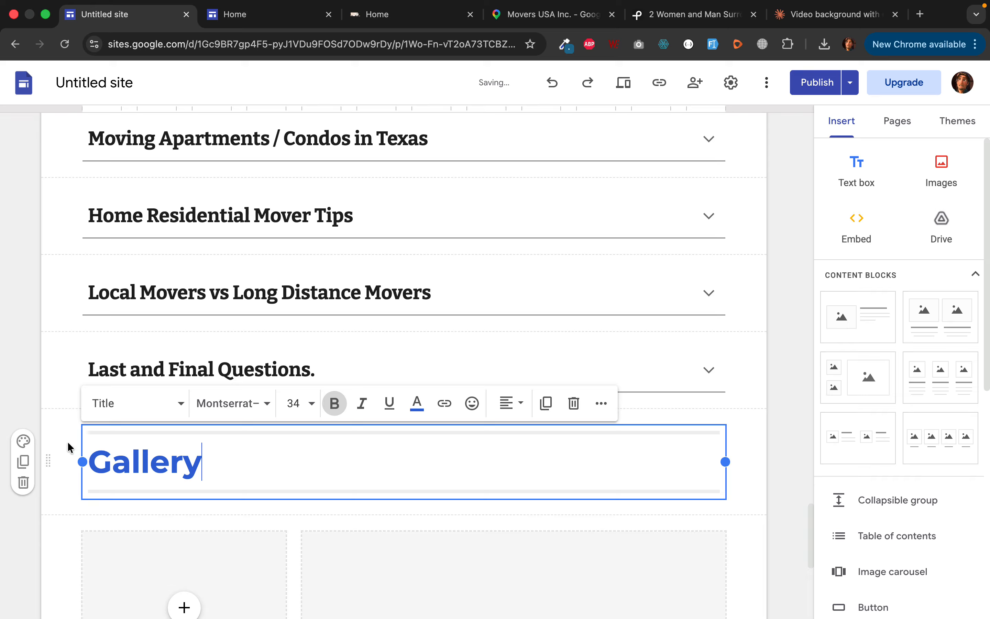
Give the "Gallery" title's section a light grey background and centre the title text.
{"action": "left_click", "coordinate": [26, 444]}
{"action": "left_click", "coordinate": [94, 507]}
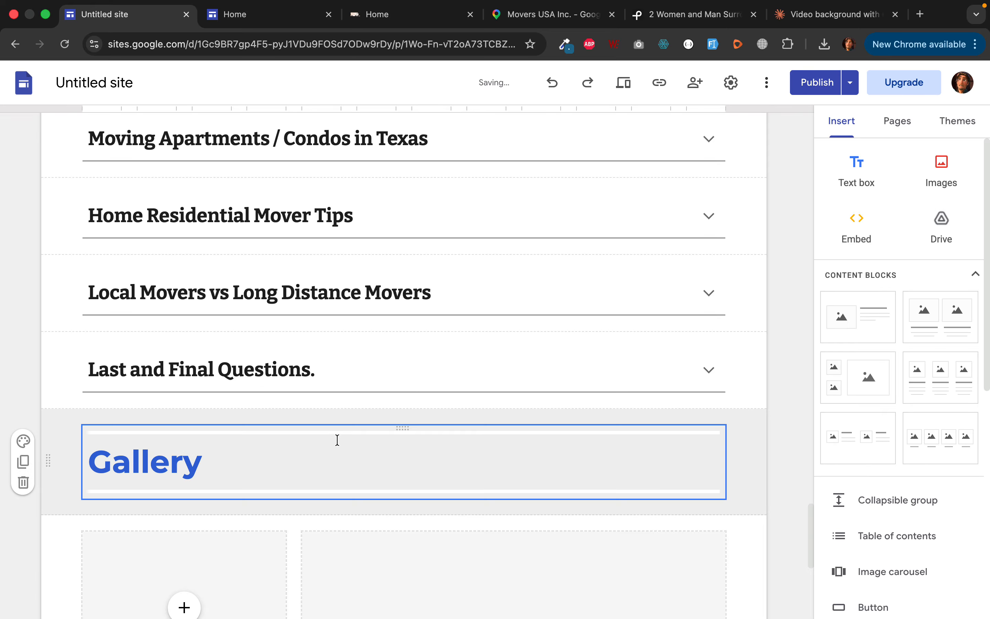
{"action": "left_click", "coordinate": [427, 438]}
{"action": "key", "text": "super+a"}
{"action": "left_click", "coordinate": [507, 404]}
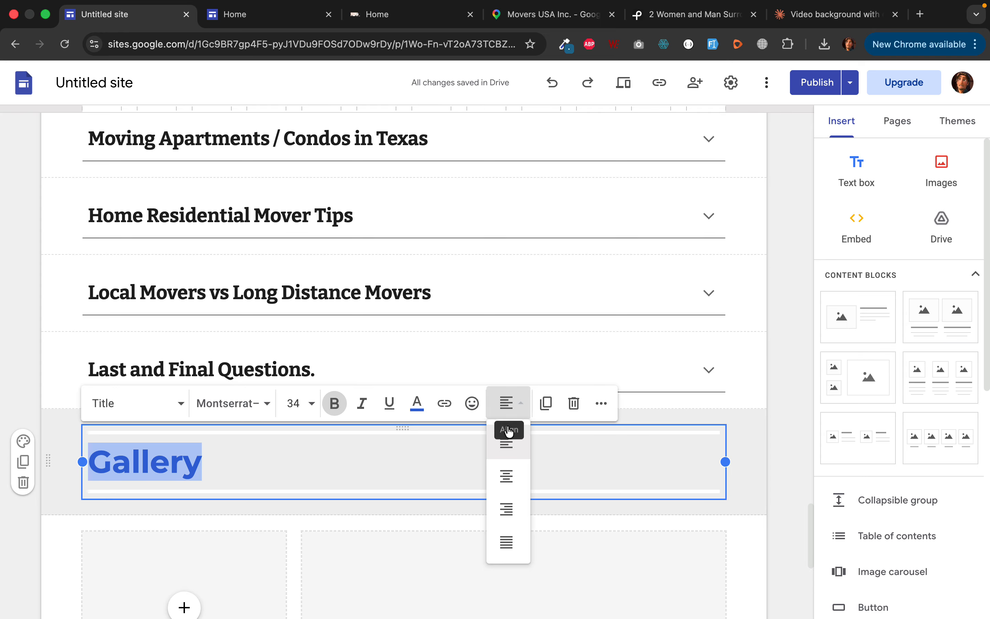
{"action": "left_click", "coordinate": [508, 473]}
Upload gallery-img1.jpg into the large placeholder of the image block under the "Gallery" title.
{"action": "scroll", "coordinate": [414, 501], "scroll_direction": "down", "scroll_amount": 10}
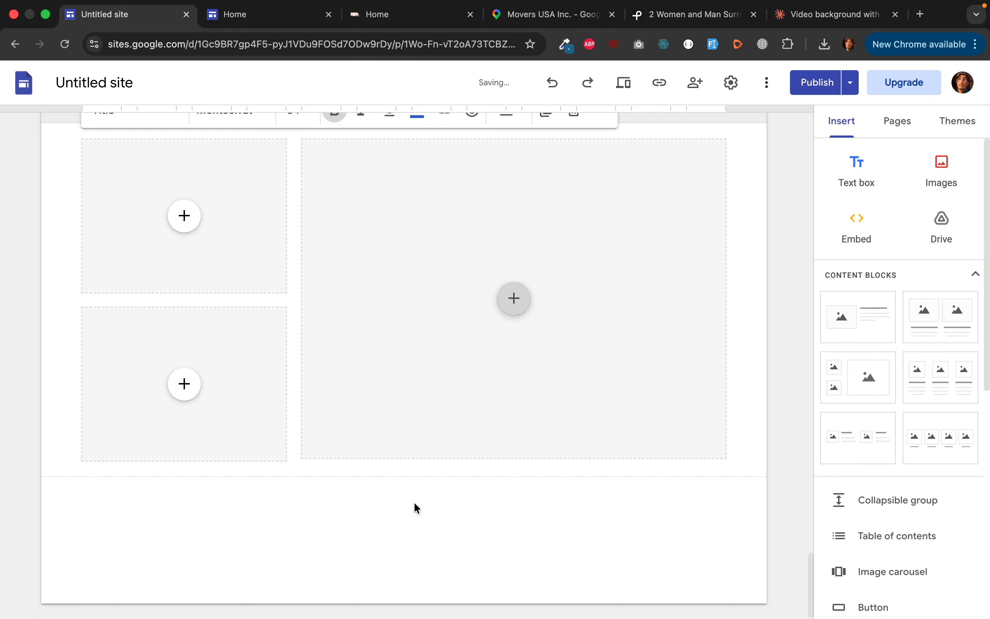
{"action": "left_click", "coordinate": [520, 307]}
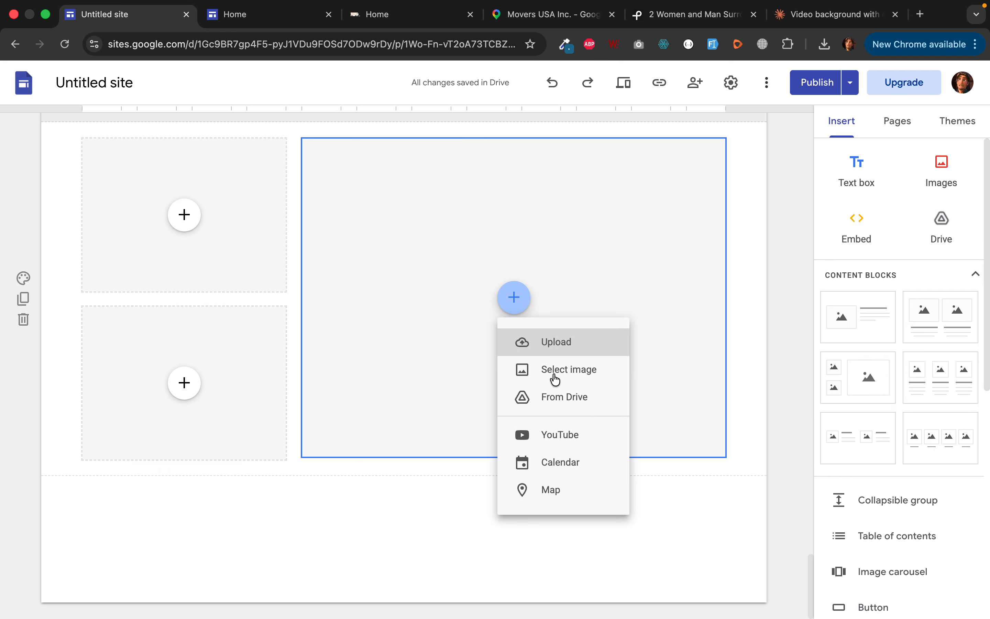
{"action": "left_click", "coordinate": [569, 344]}
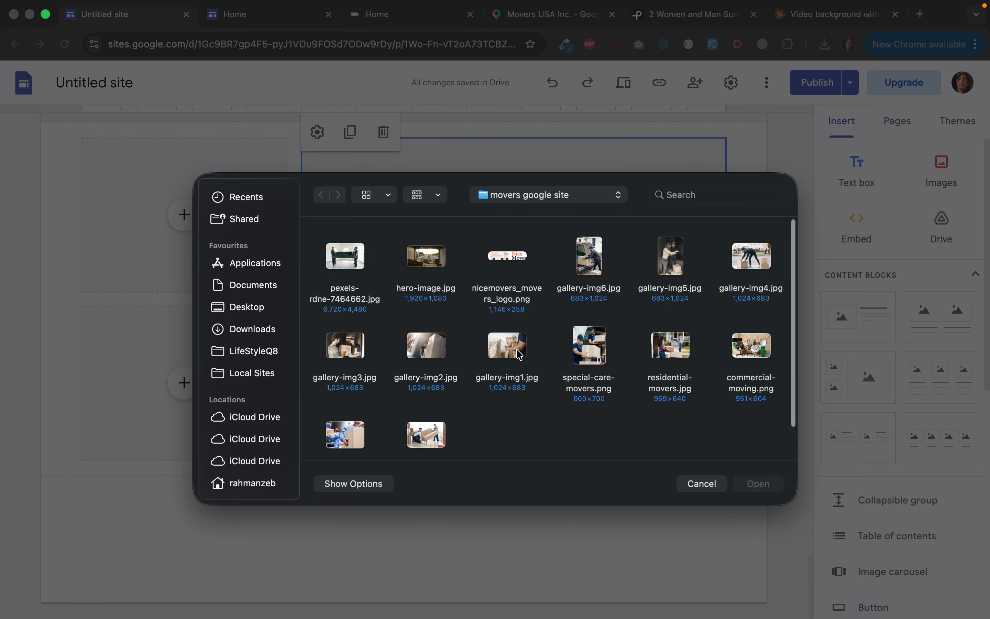
{"action": "double_click", "coordinate": [515, 350]}
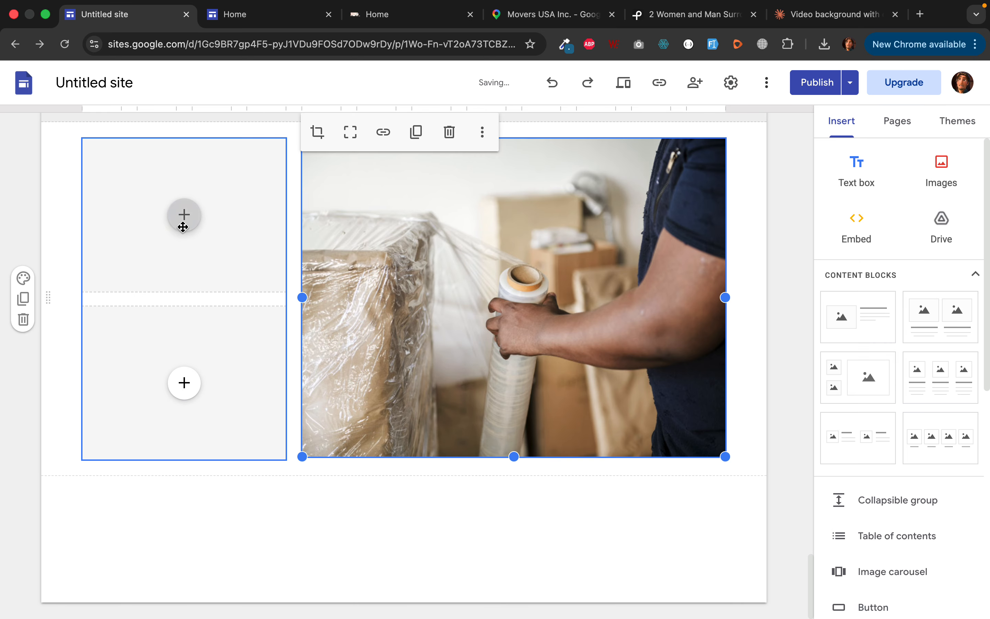
Upload gallery-img1.jpg into the upper small placeholder of the gallery image block.
{"action": "left_click", "coordinate": [188, 217]}
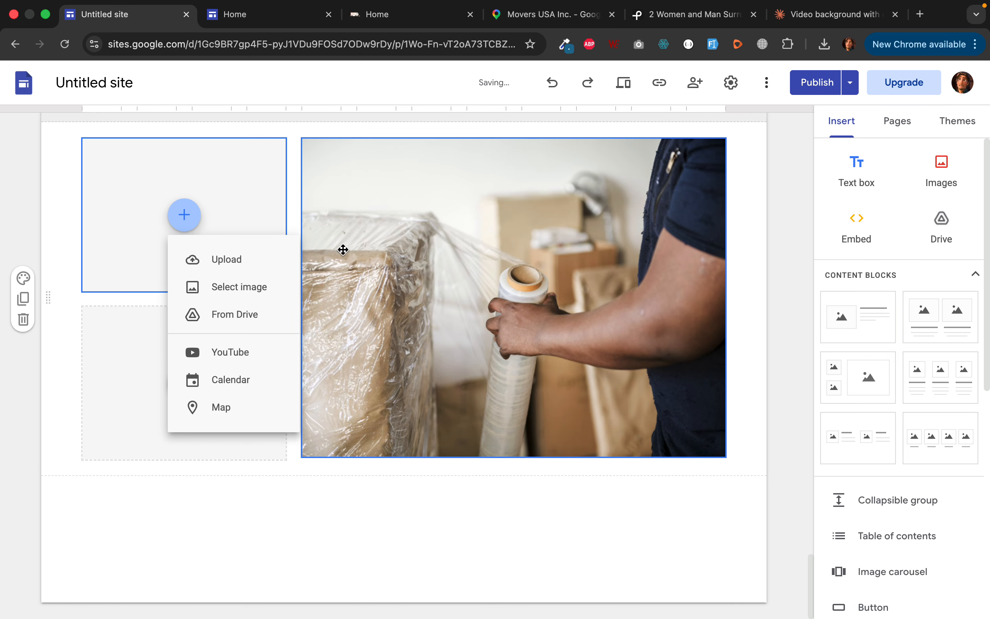
{"action": "left_click", "coordinate": [460, 291]}
{"action": "left_click", "coordinate": [187, 217]}
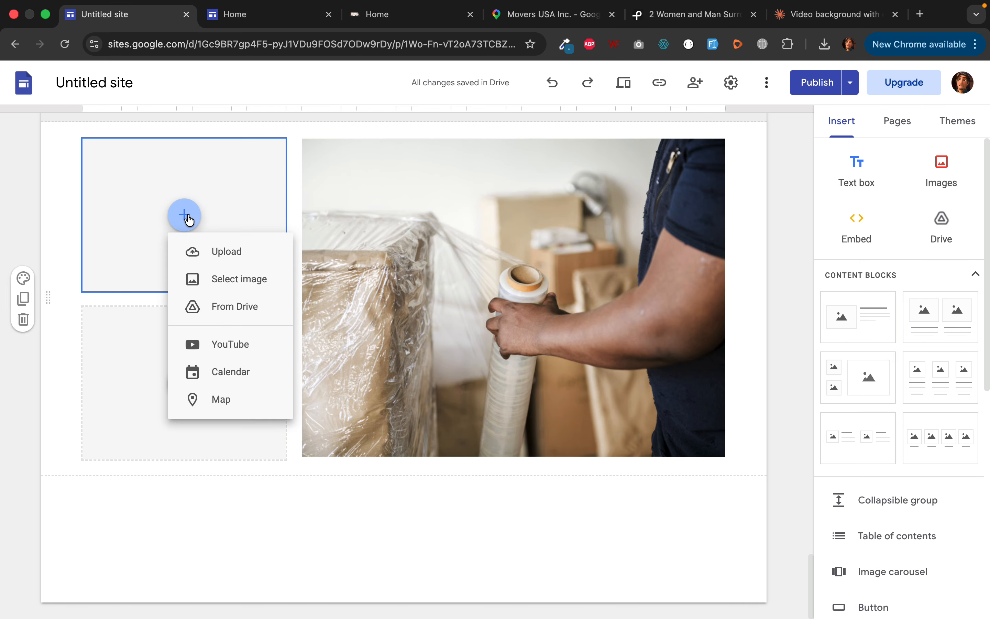
{"action": "left_click", "coordinate": [219, 263]}
{"action": "double_click", "coordinate": [510, 346]}
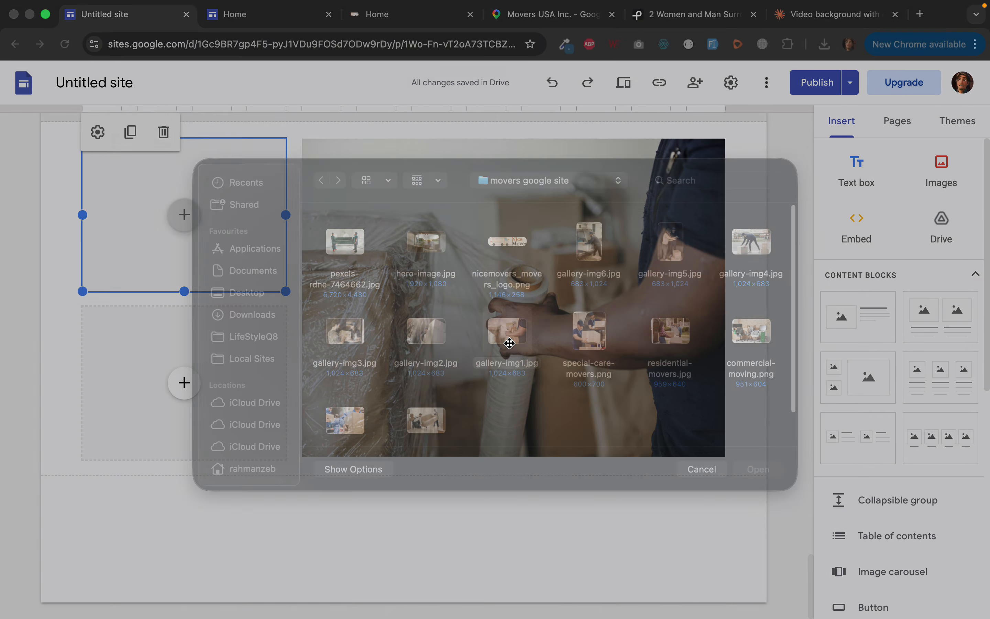
Upload gallery-img2.jpg into the lower small placeholder of the gallery image block.
{"action": "left_click", "coordinate": [197, 380]}
{"action": "left_click", "coordinate": [221, 427]}
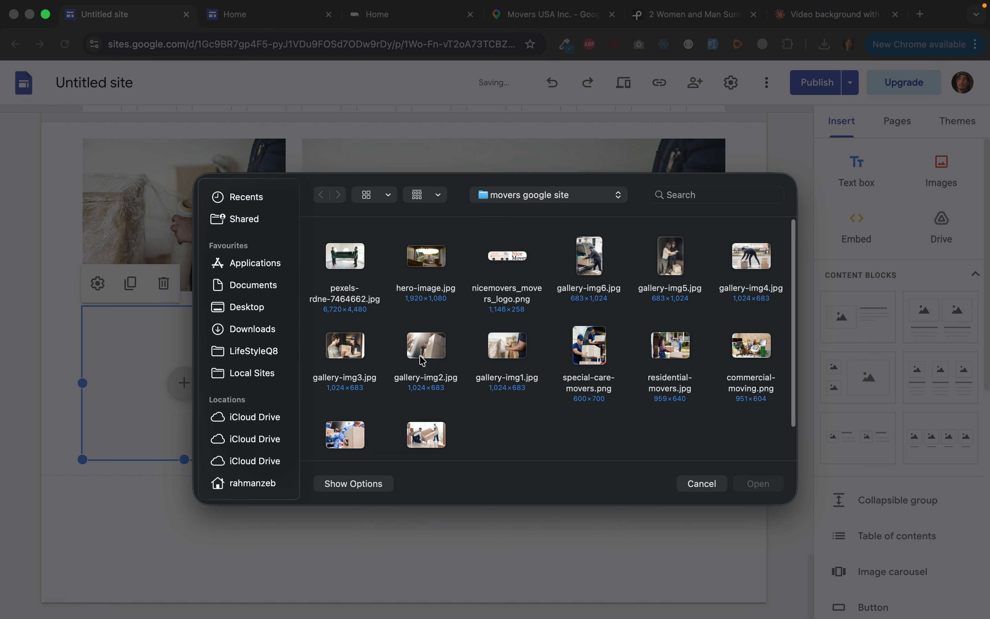
{"action": "double_click", "coordinate": [434, 357]}
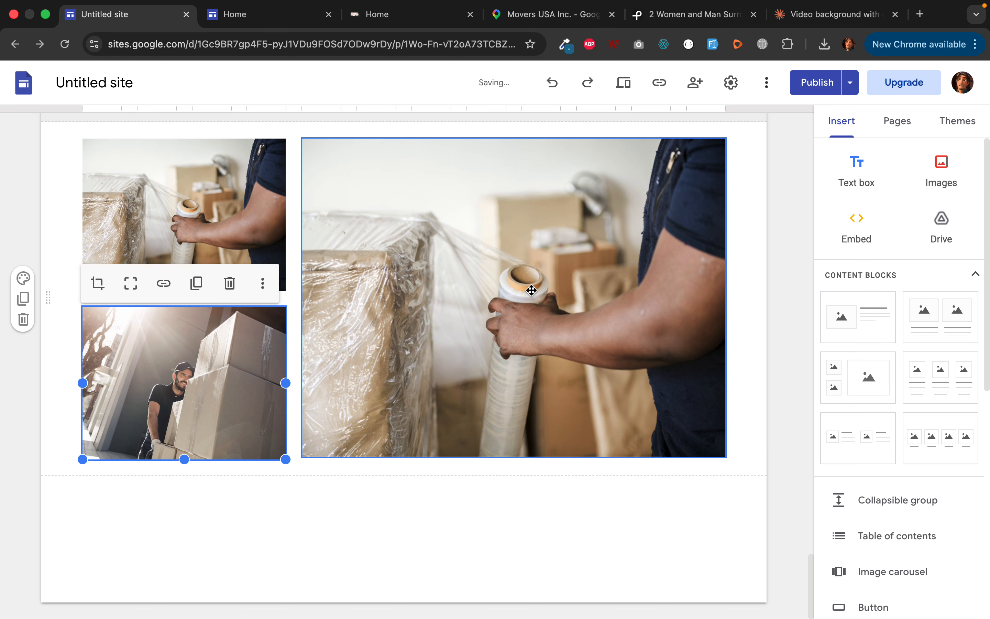
{"action": "left_click", "coordinate": [531, 290]}
{"action": "left_click", "coordinate": [450, 133]}
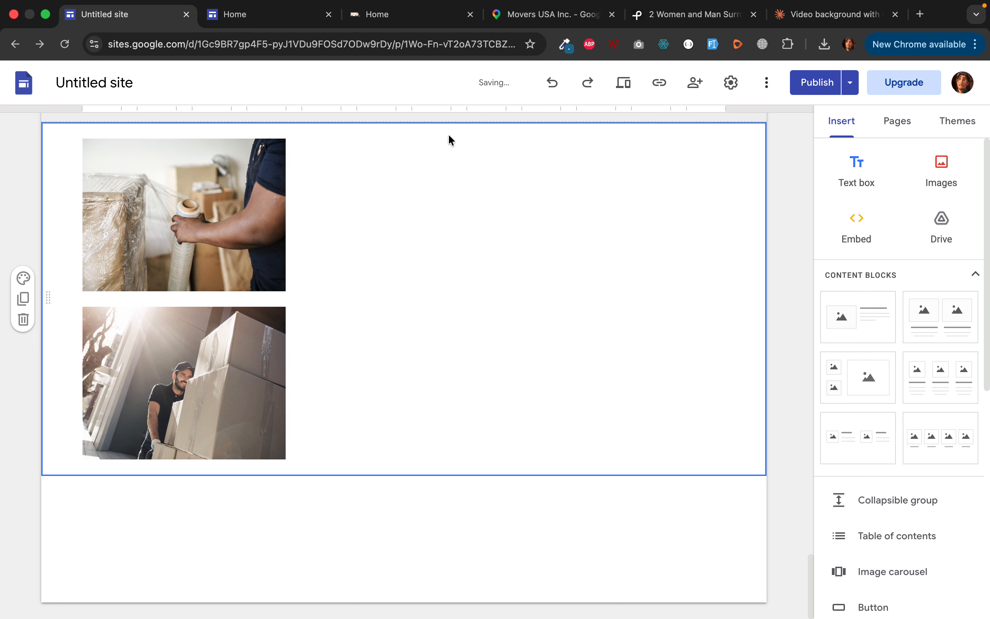
{"action": "key", "text": "super+z"}
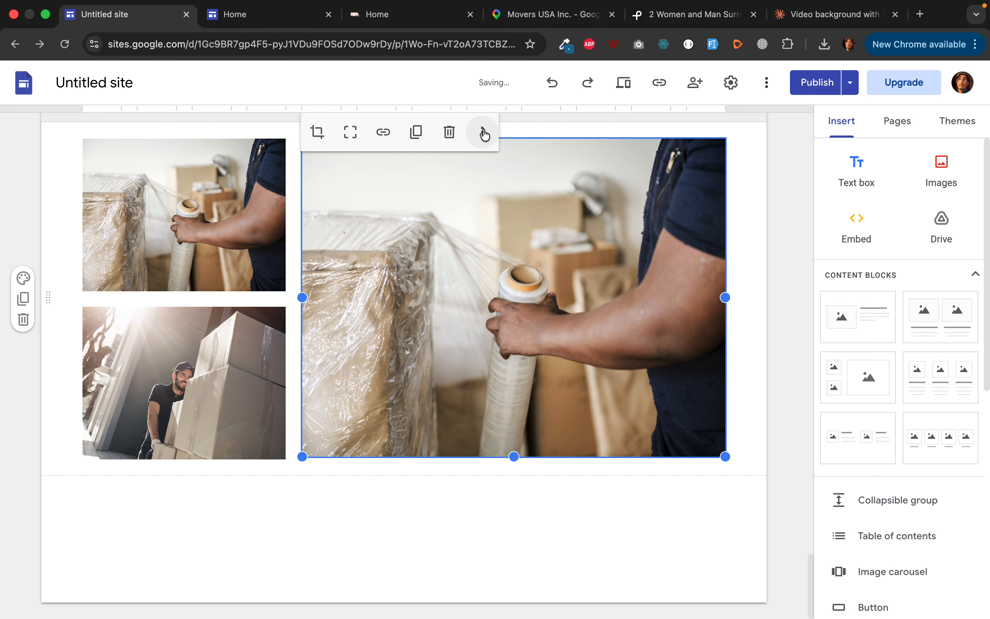
Replace the large image of the gallery block with an upload of gallery-img3.jpg.
{"action": "left_click", "coordinate": [482, 132]}
{"action": "mouse_move", "coordinate": [540, 182]}
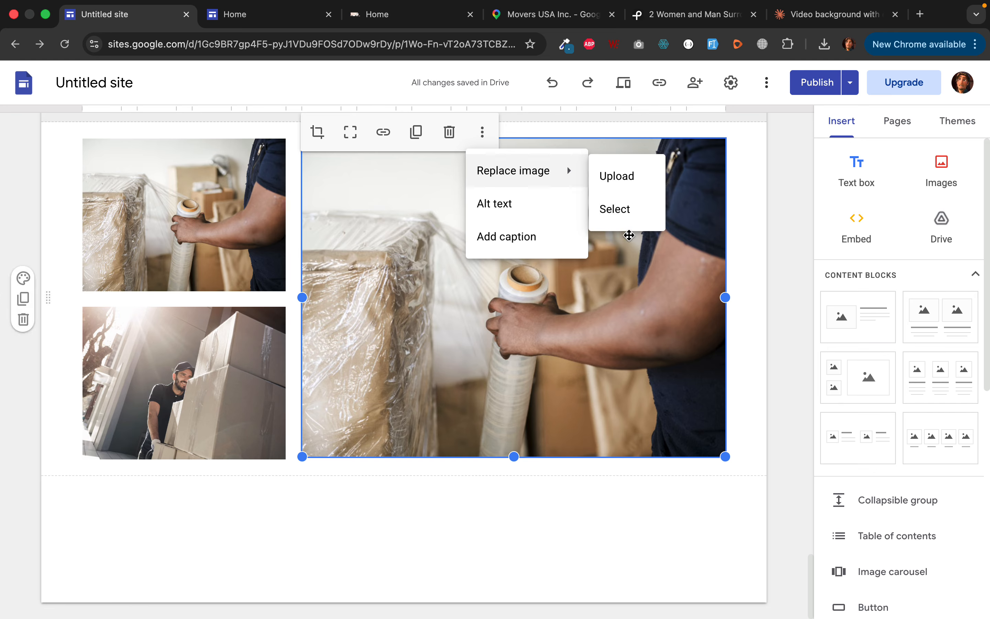
{"action": "left_click", "coordinate": [625, 187]}
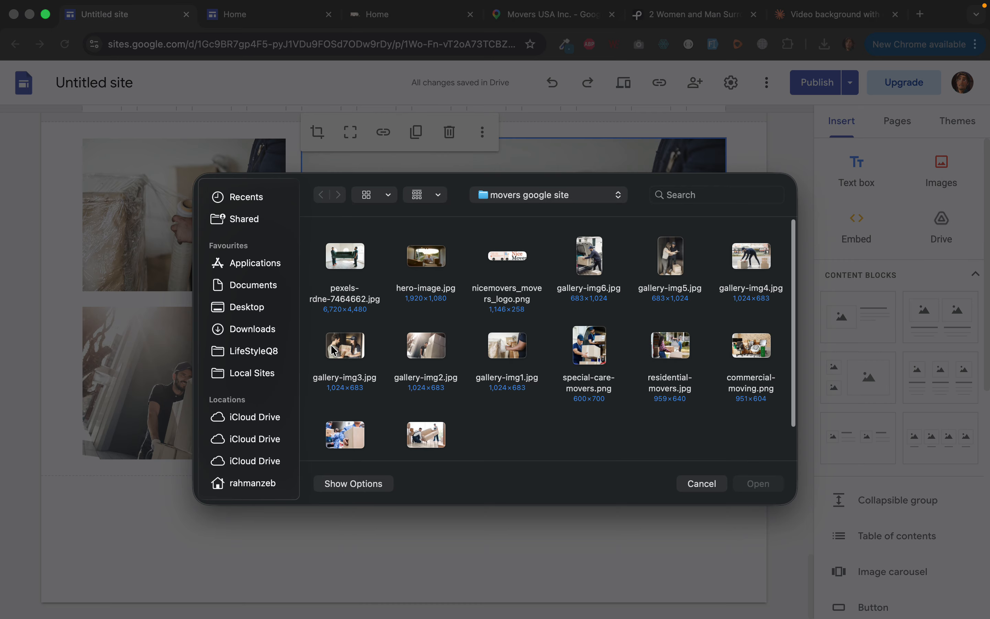
{"action": "double_click", "coordinate": [333, 350]}
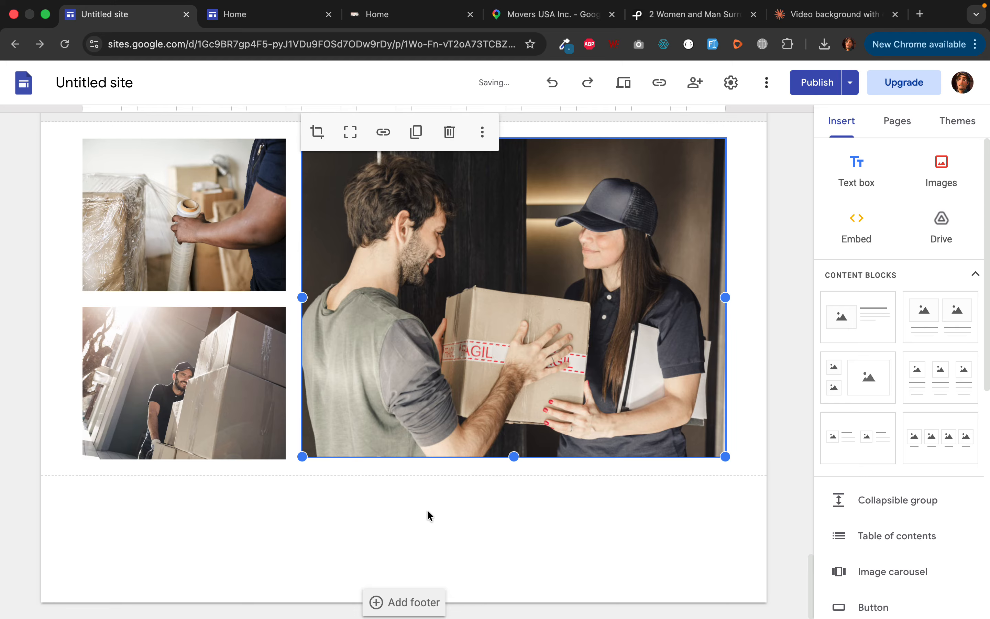
{"action": "left_click", "coordinate": [422, 506]}
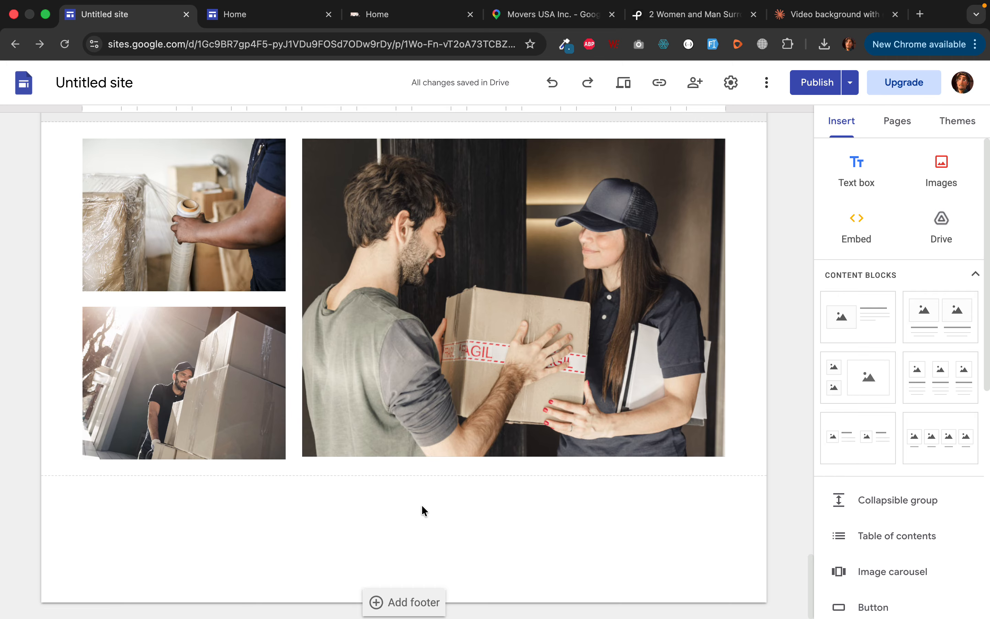
Add a text box below the gallery images with the text "View Gallery" and centre it.
{"action": "scroll", "coordinate": [902, 422], "scroll_direction": "down", "scroll_amount": 10}
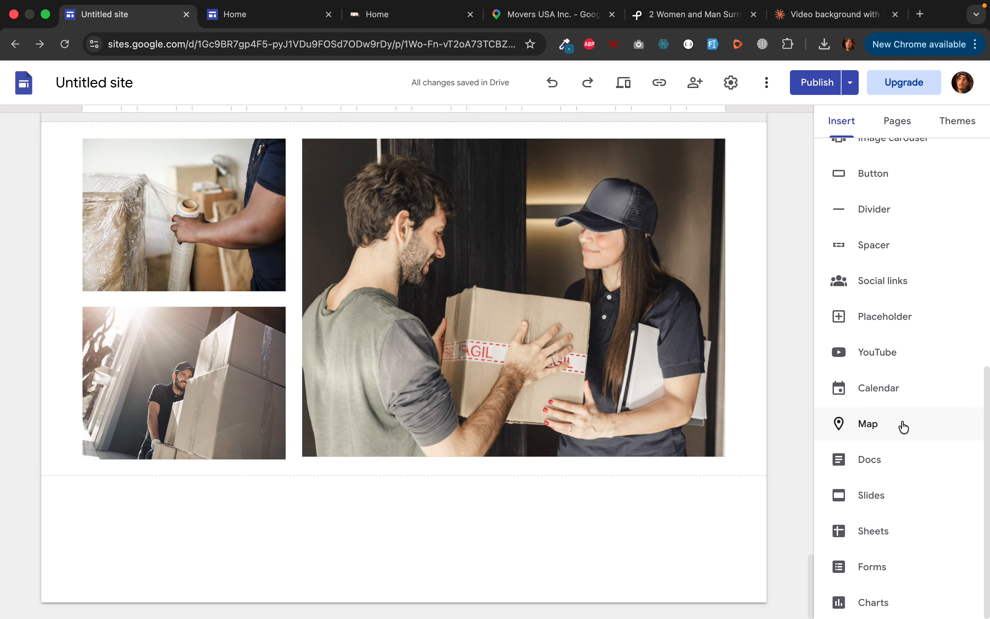
{"action": "scroll", "coordinate": [901, 425], "scroll_direction": "up", "scroll_amount": 10}
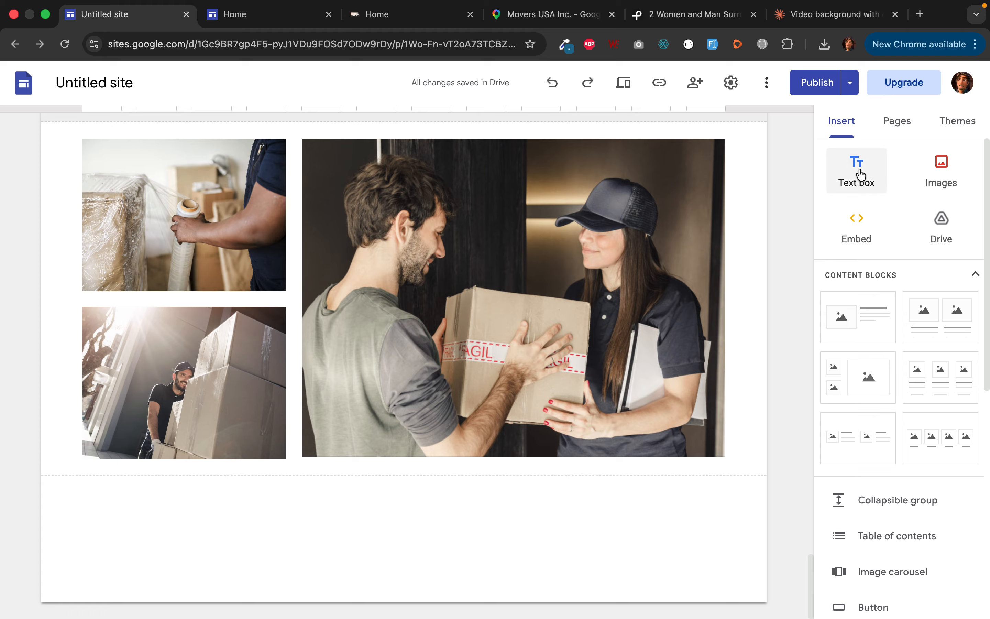
{"action": "left_click", "coordinate": [856, 166]}
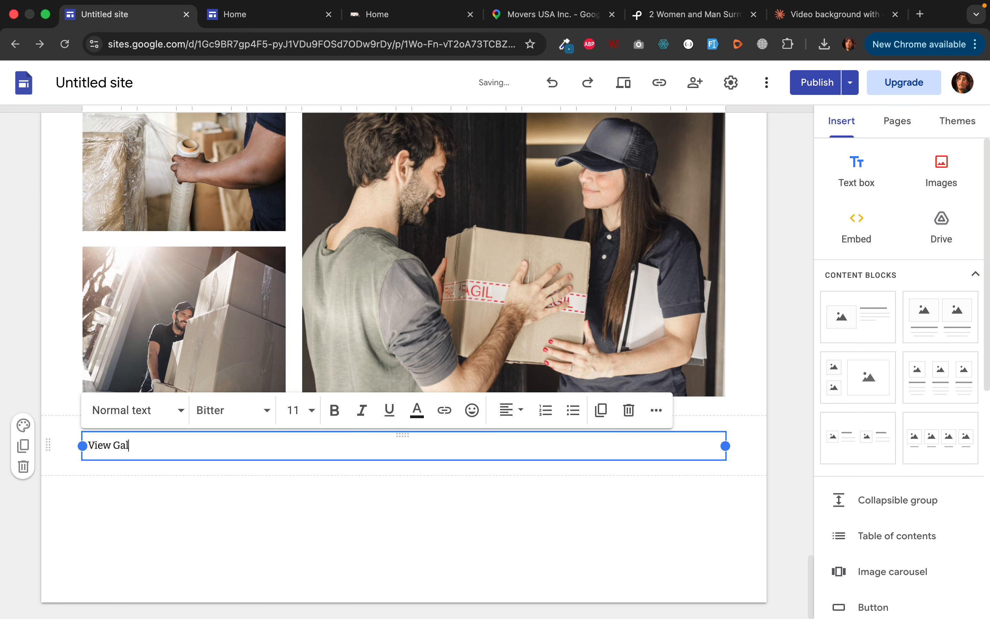
{"action": "triple_click", "coordinate": [176, 444]}
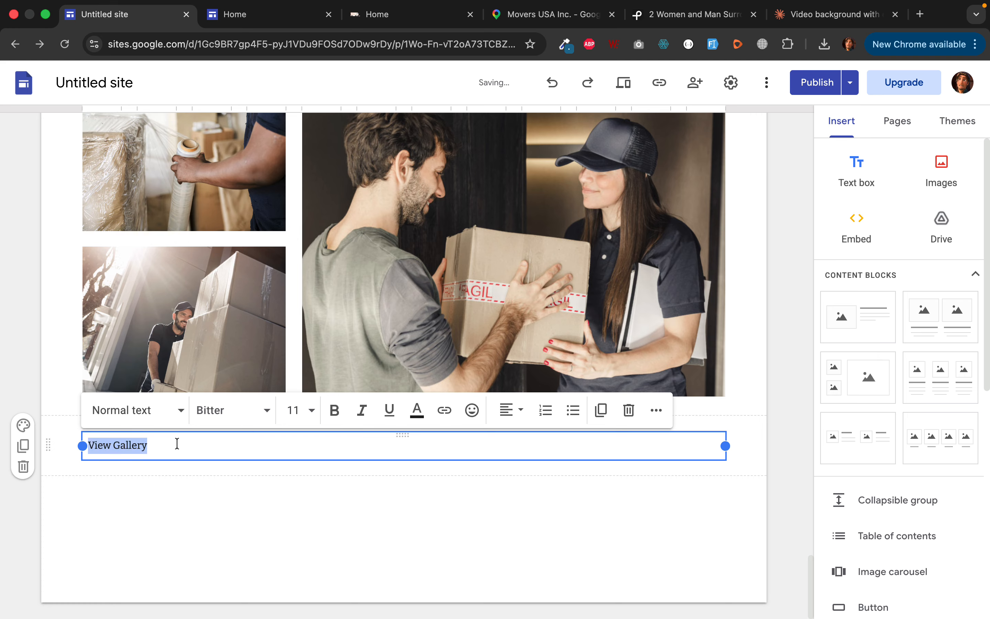
{"action": "left_click", "coordinate": [511, 410]}
{"action": "left_click", "coordinate": [507, 483]}
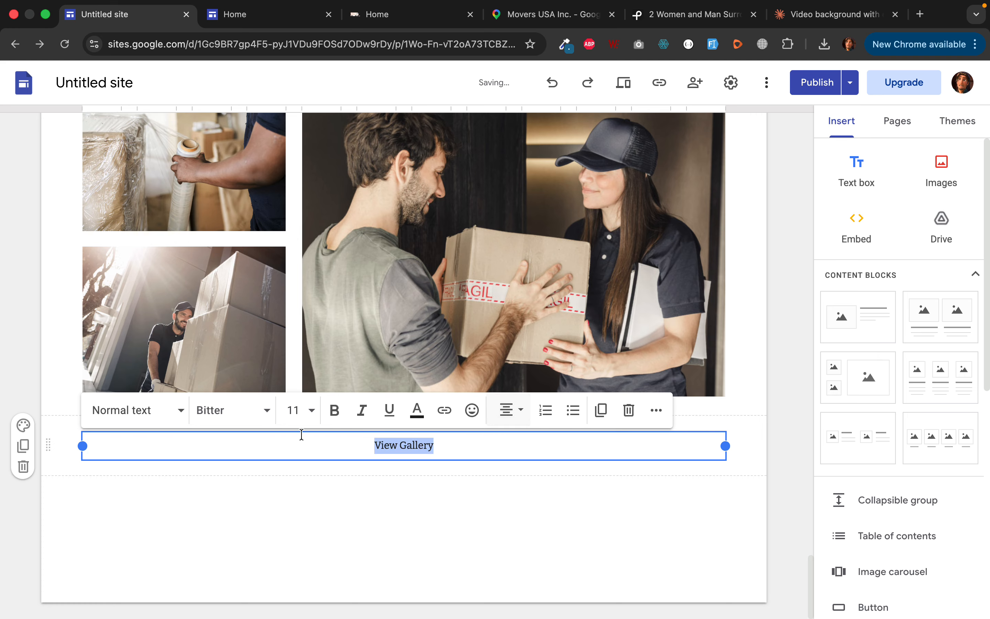
Set the "View Gallery" text to font size 18 and make it bold.
{"action": "left_click", "coordinate": [258, 423]}
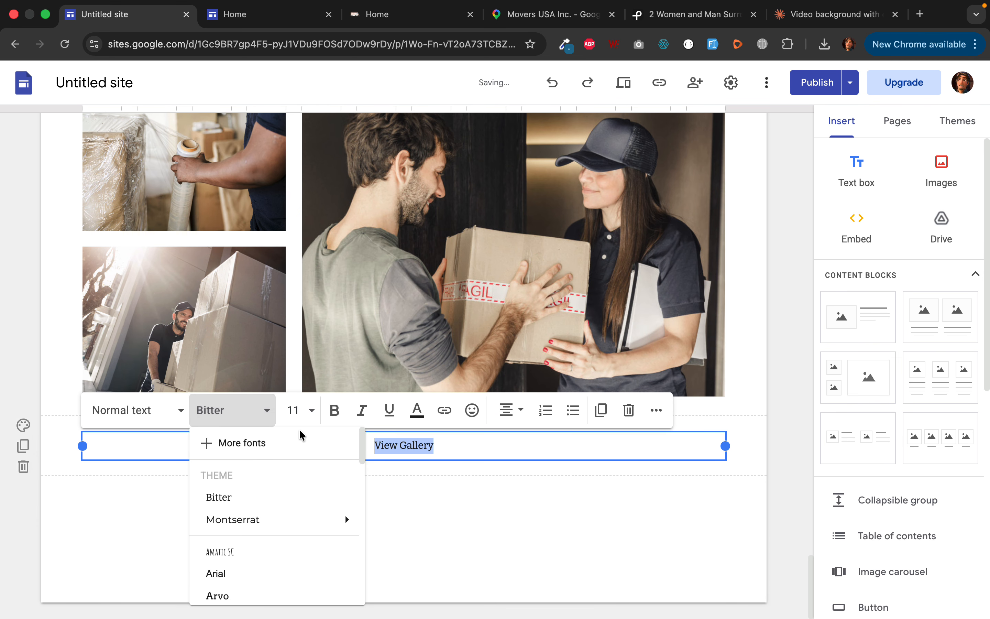
{"action": "left_click", "coordinate": [313, 412]}
{"action": "scroll", "coordinate": [314, 531], "scroll_direction": "down", "scroll_amount": 1}
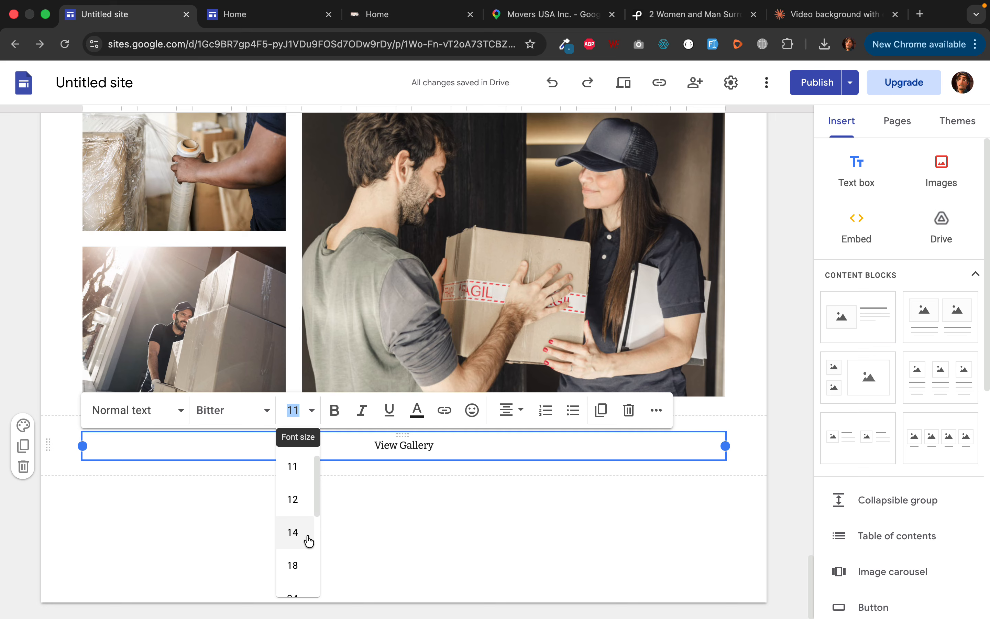
{"action": "left_click", "coordinate": [307, 534]}
{"action": "left_click", "coordinate": [311, 419]}
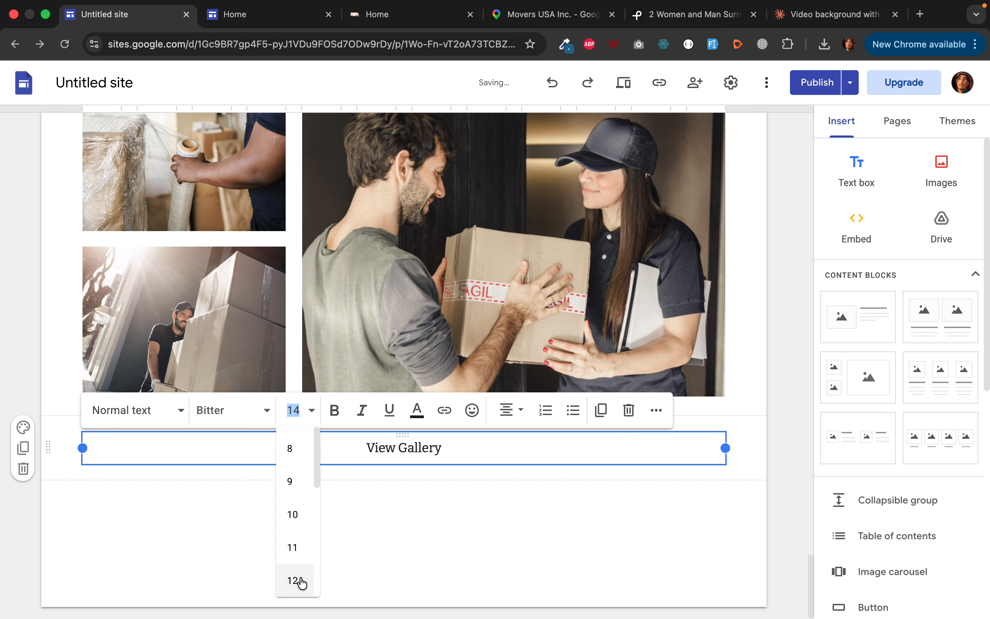
{"action": "scroll", "coordinate": [297, 577], "scroll_direction": "down", "scroll_amount": 3}
{"action": "left_click", "coordinate": [298, 483]}
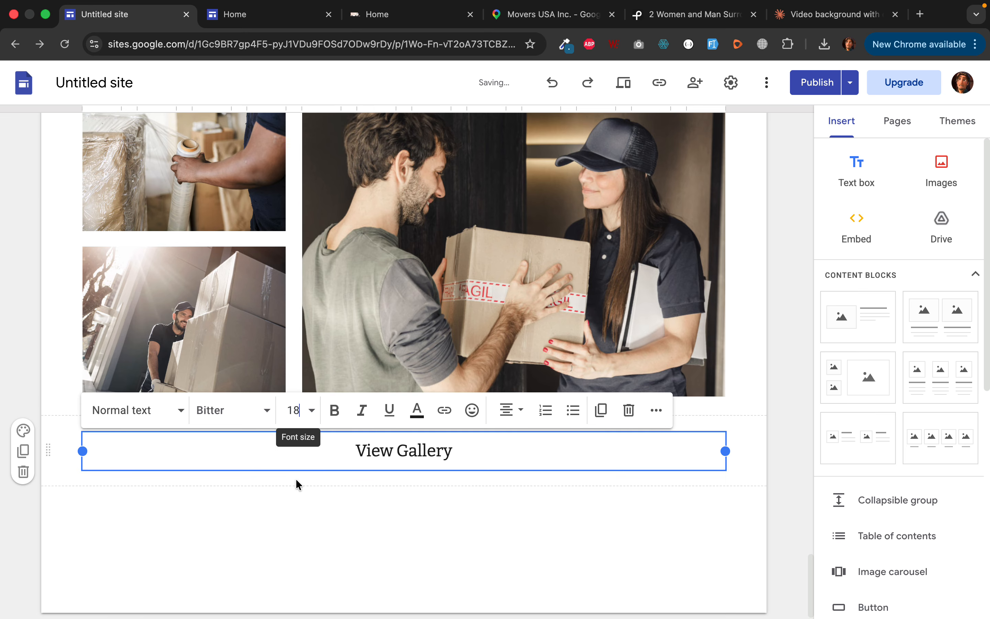
{"action": "triple_click", "coordinate": [393, 451]}
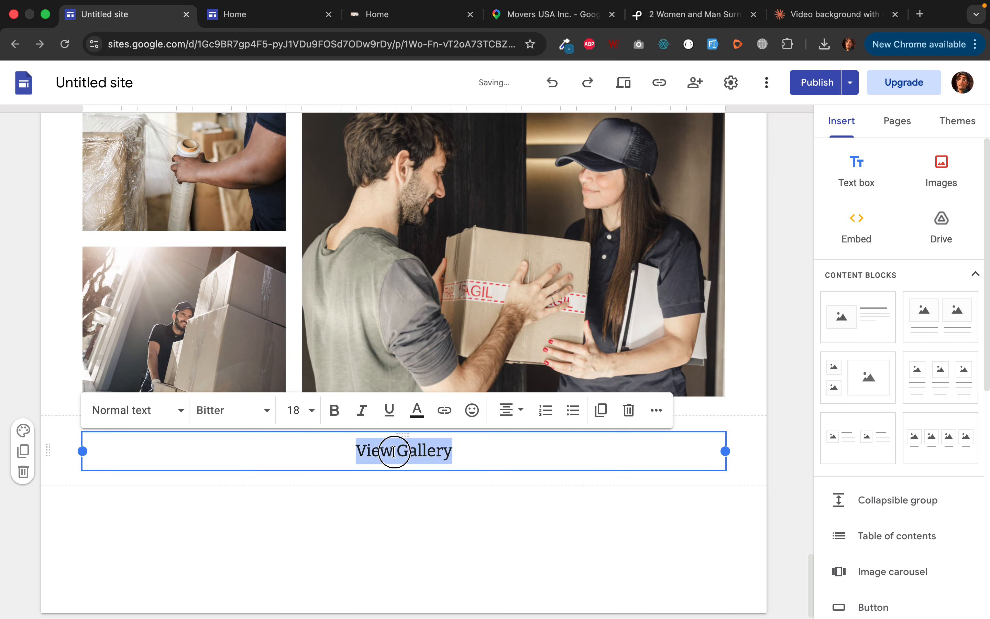
{"action": "left_click", "coordinate": [335, 412]}
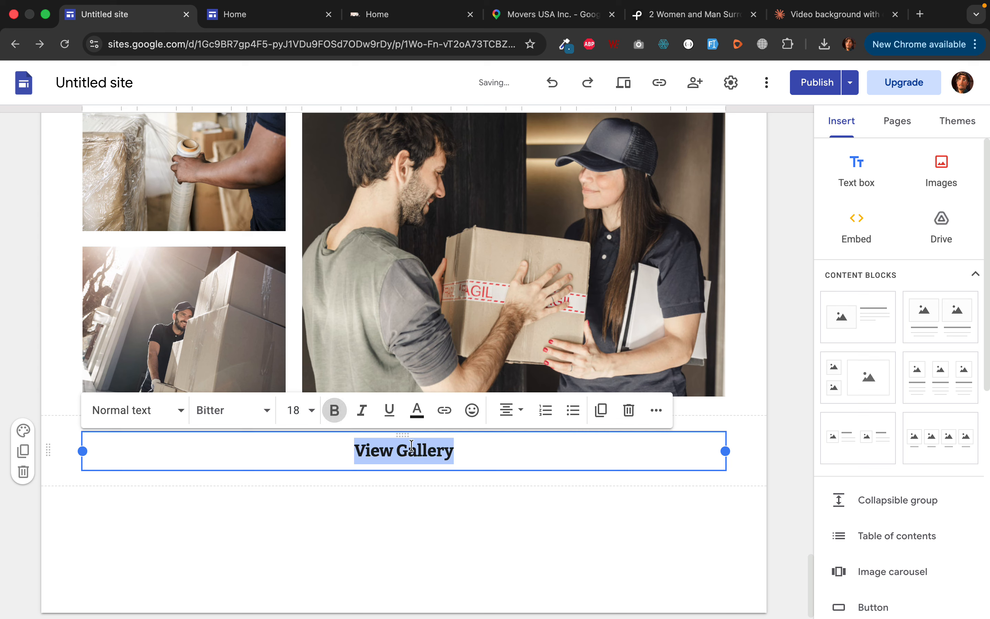
Link the "View Gallery" text to the site's Gallery page.
{"action": "left_click", "coordinate": [444, 410]}
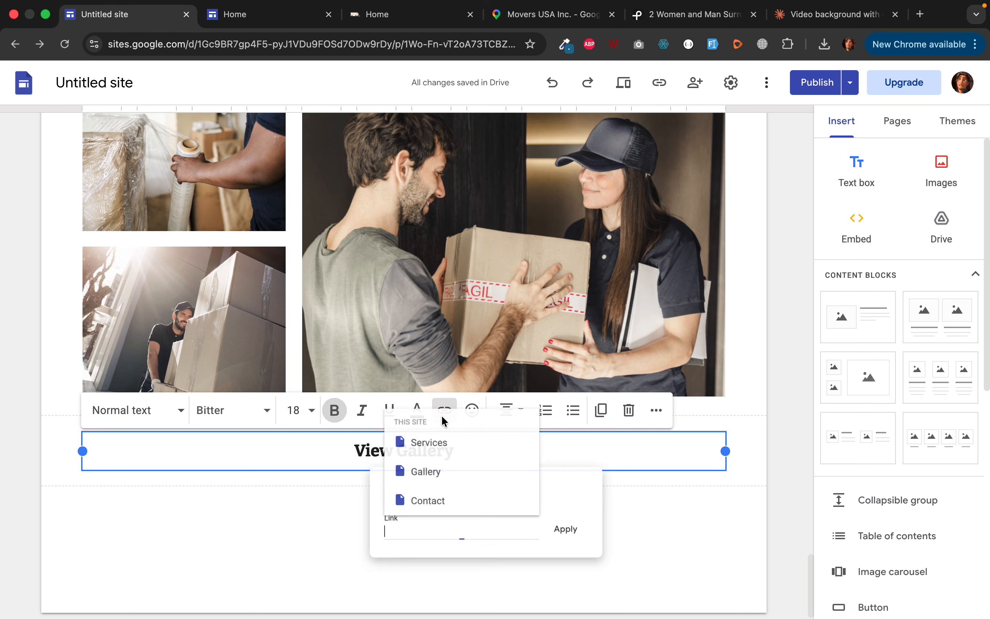
{"action": "left_click", "coordinate": [440, 478]}
{"action": "left_click", "coordinate": [571, 534]}
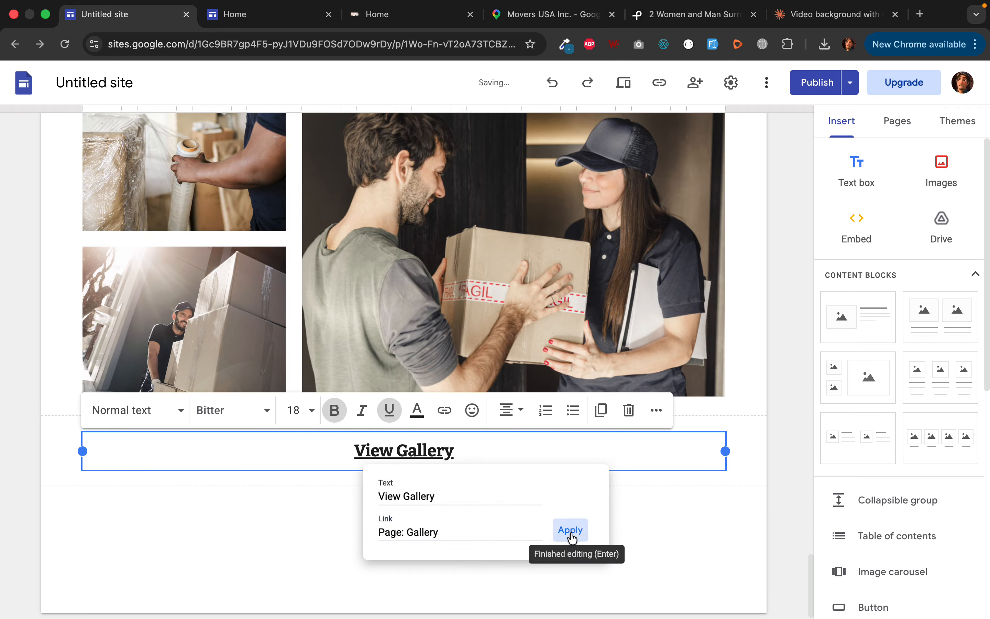
Colour the linked "View Gallery" text dark blue.
{"action": "triple_click", "coordinate": [435, 452]}
{"action": "left_click", "coordinate": [417, 410]}
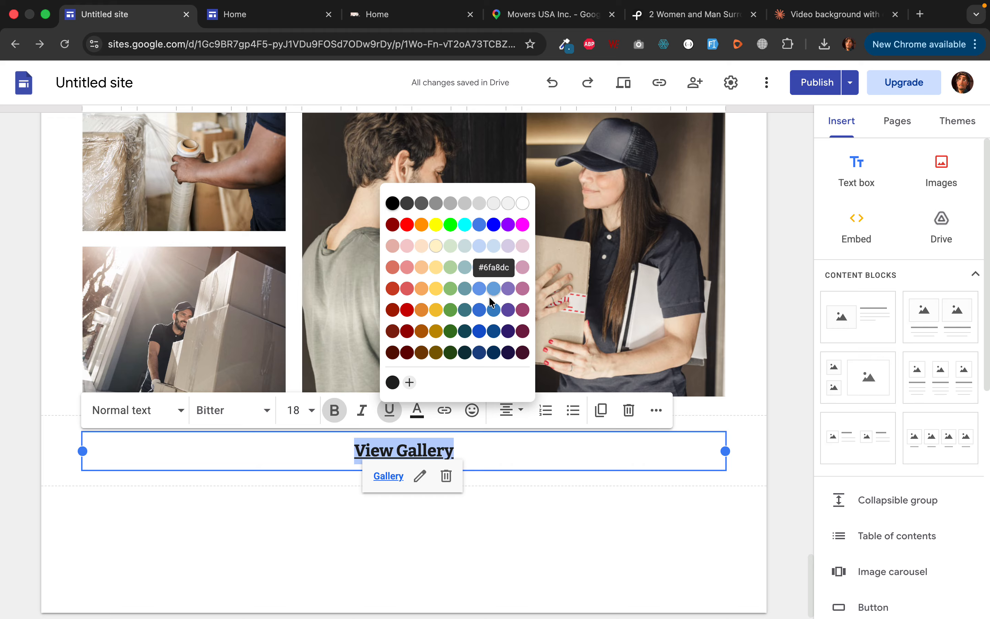
{"action": "left_click", "coordinate": [479, 330]}
{"action": "left_click", "coordinate": [507, 509]}
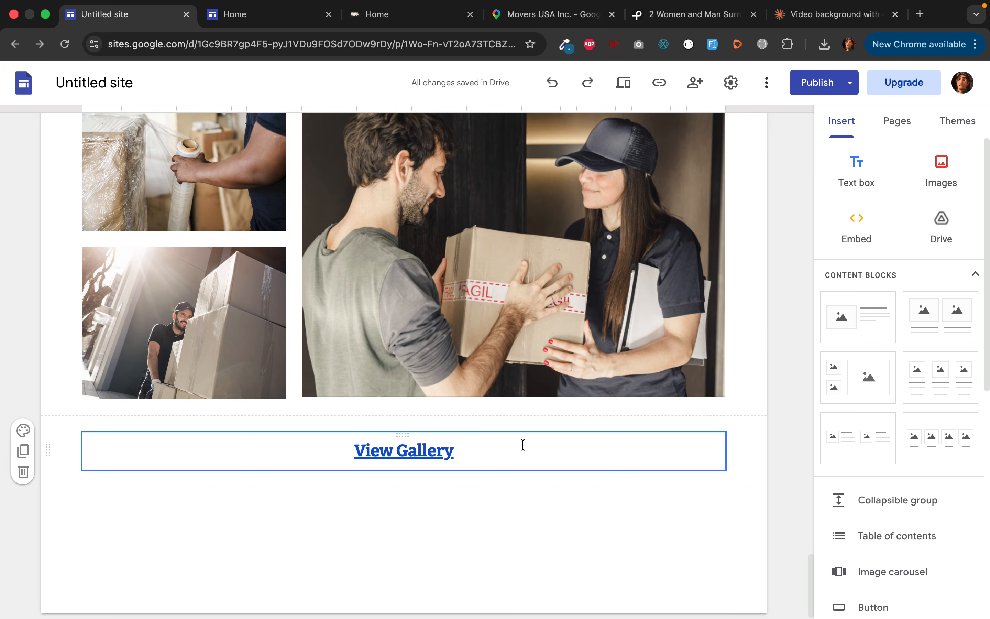
Publish the updated Home page and the added Gallery page, and switch to the published site's Home page.
{"action": "scroll", "coordinate": [521, 445], "scroll_direction": "down", "scroll_amount": 1}
{"action": "left_click", "coordinate": [816, 82]}
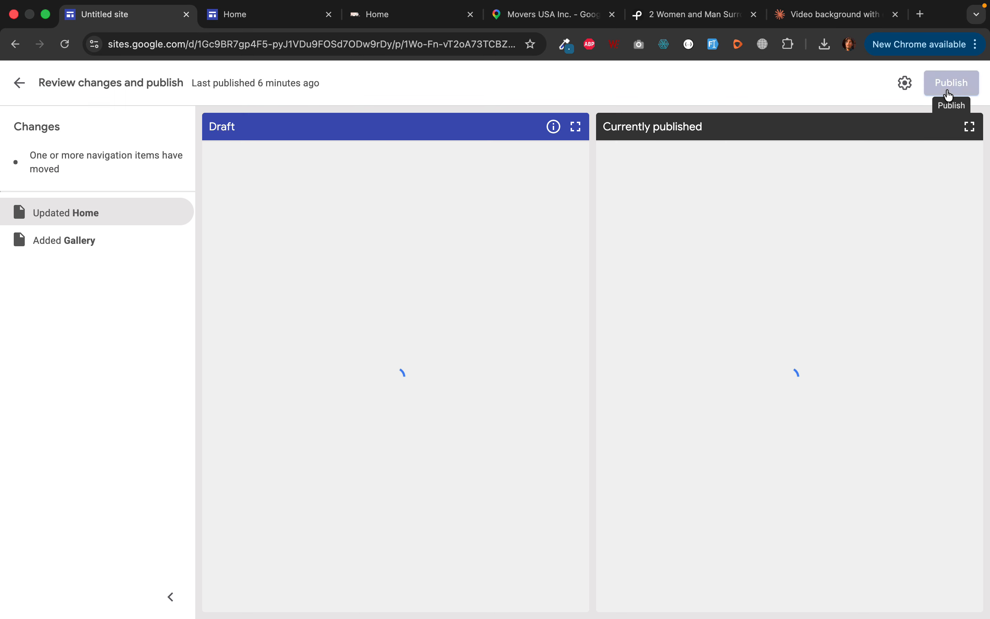
{"action": "left_click", "coordinate": [946, 88]}
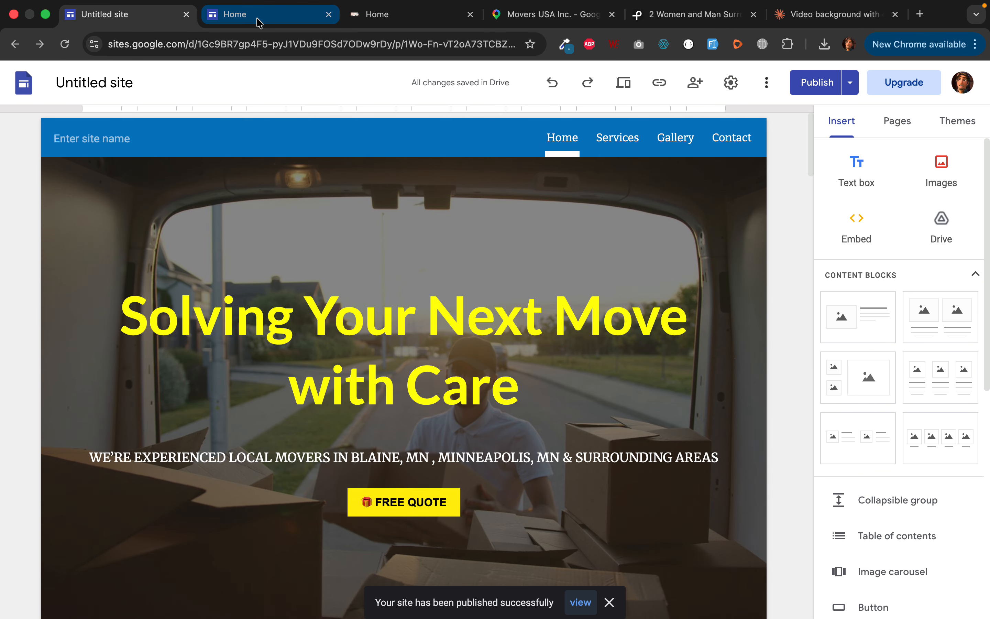
{"action": "left_click", "coordinate": [260, 21]}
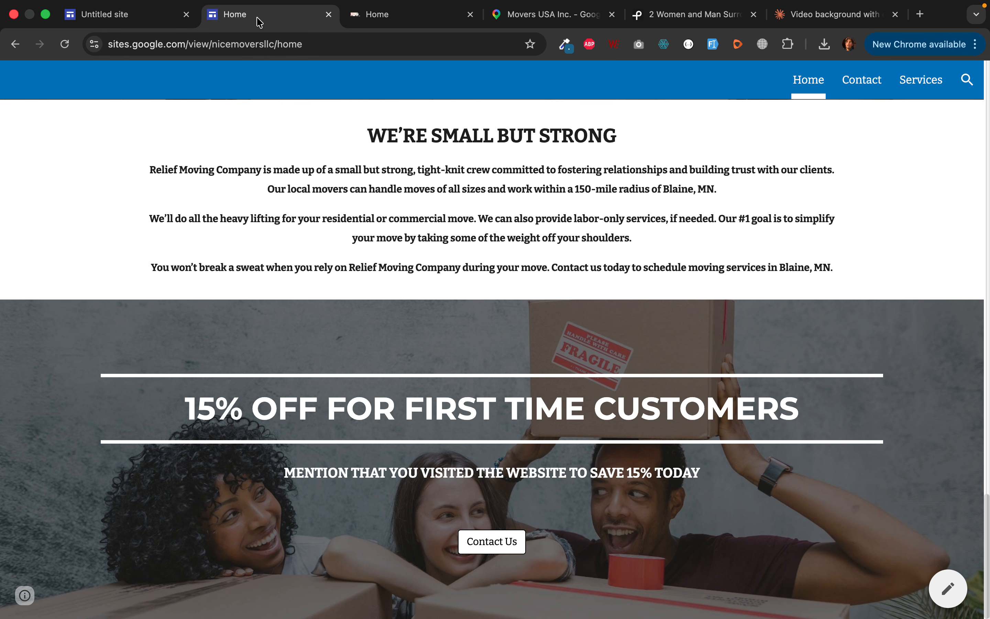
Reload the published Home page and test the "Moving Apartments / Condos in Texas" FAQ by expanding and collapsing it.
{"action": "left_click", "coordinate": [65, 45]}
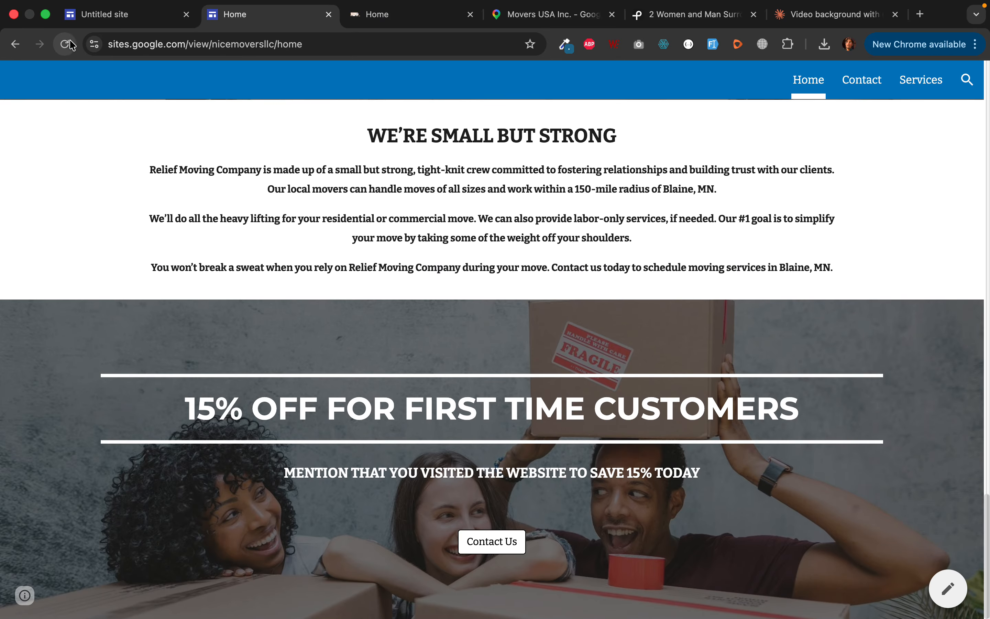
{"action": "left_click", "coordinate": [65, 43]}
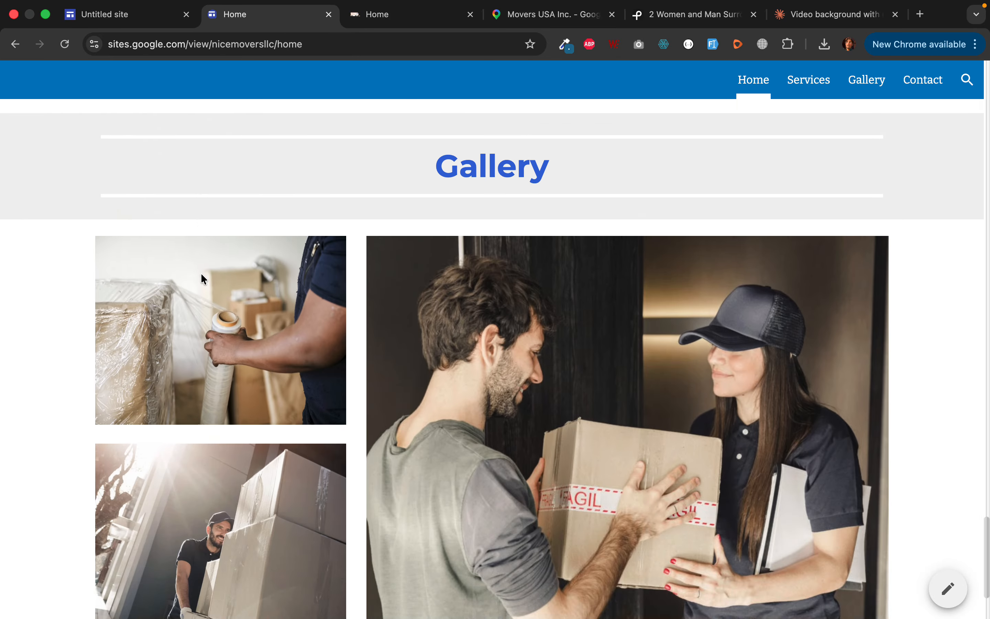
{"action": "scroll", "coordinate": [201, 279], "scroll_direction": "down", "scroll_amount": 10}
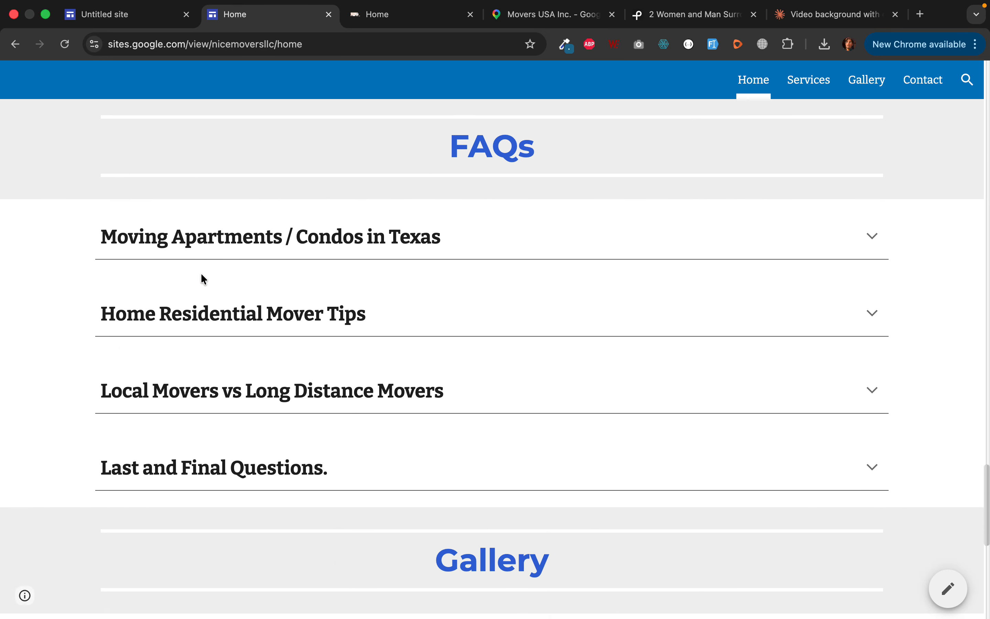
{"action": "left_click", "coordinate": [873, 231]}
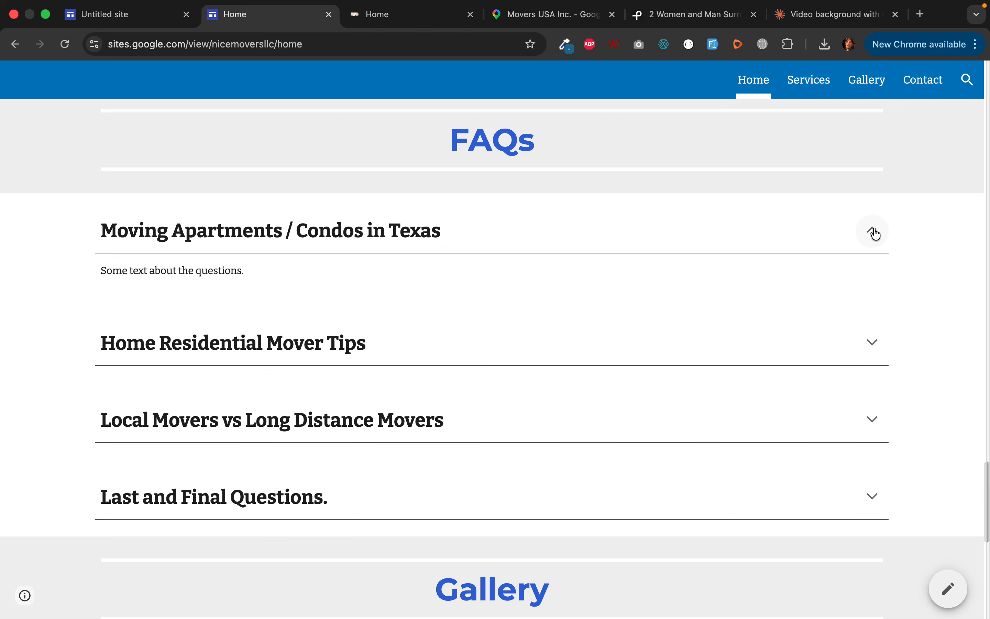
{"action": "left_click", "coordinate": [873, 232]}
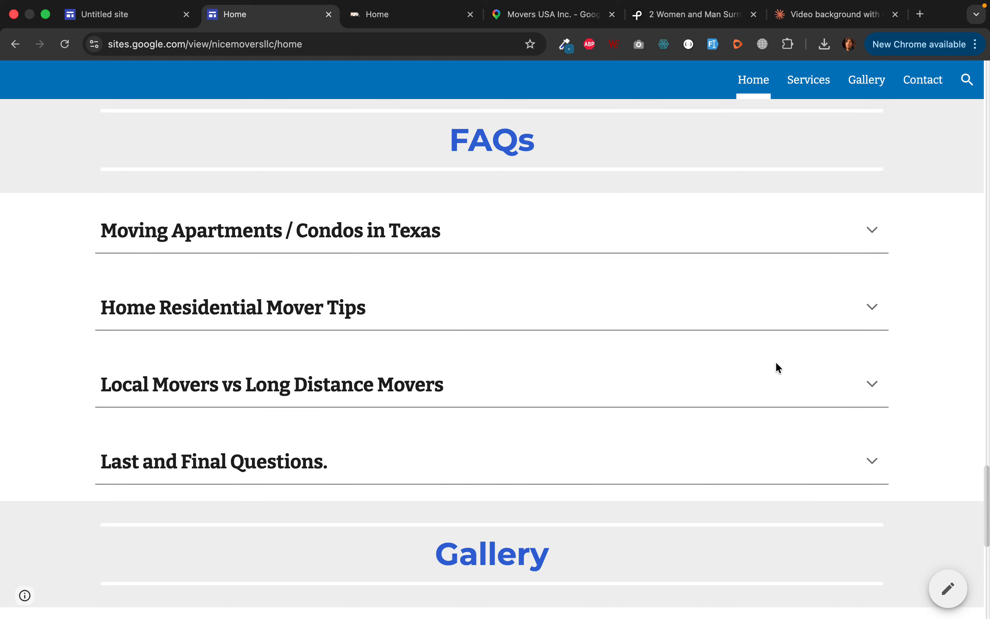
Test the "View Gallery" link under the published gallery images, and return to the Home page.
{"action": "scroll", "coordinate": [776, 362], "scroll_direction": "up", "scroll_amount": 10}
{"action": "scroll", "coordinate": [775, 363], "scroll_direction": "down", "scroll_amount": 10}
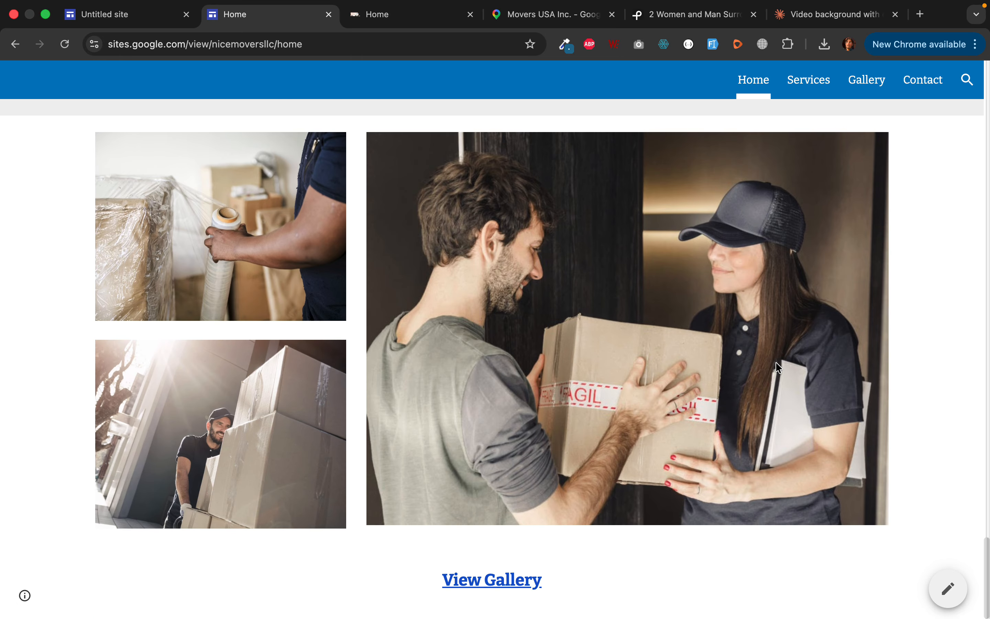
{"action": "scroll", "coordinate": [775, 363], "scroll_direction": "up", "scroll_amount": 5}
{"action": "scroll", "coordinate": [736, 375], "scroll_direction": "down", "scroll_amount": 5}
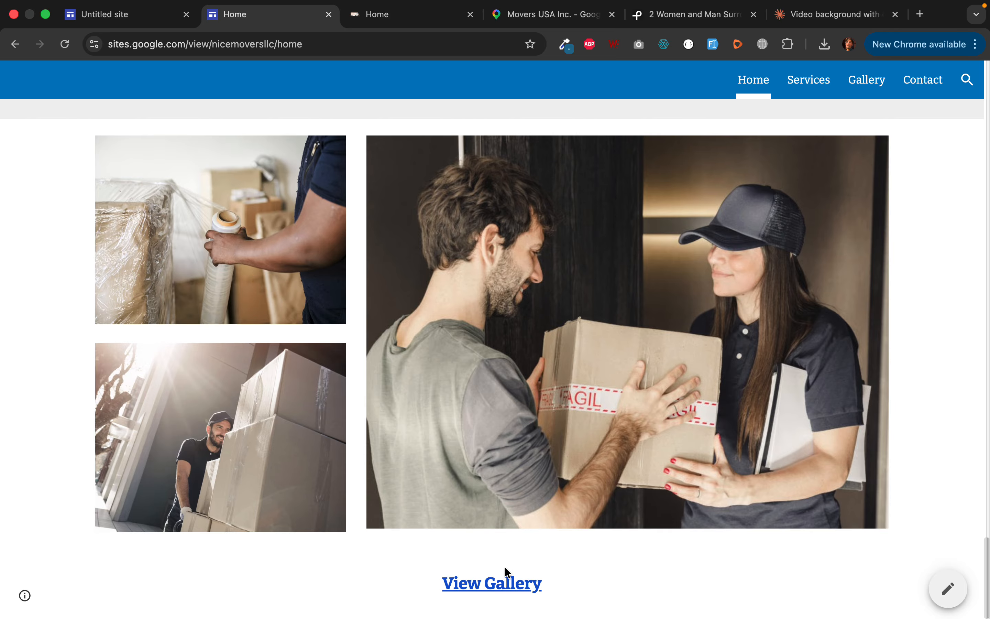
{"action": "left_click", "coordinate": [500, 580]}
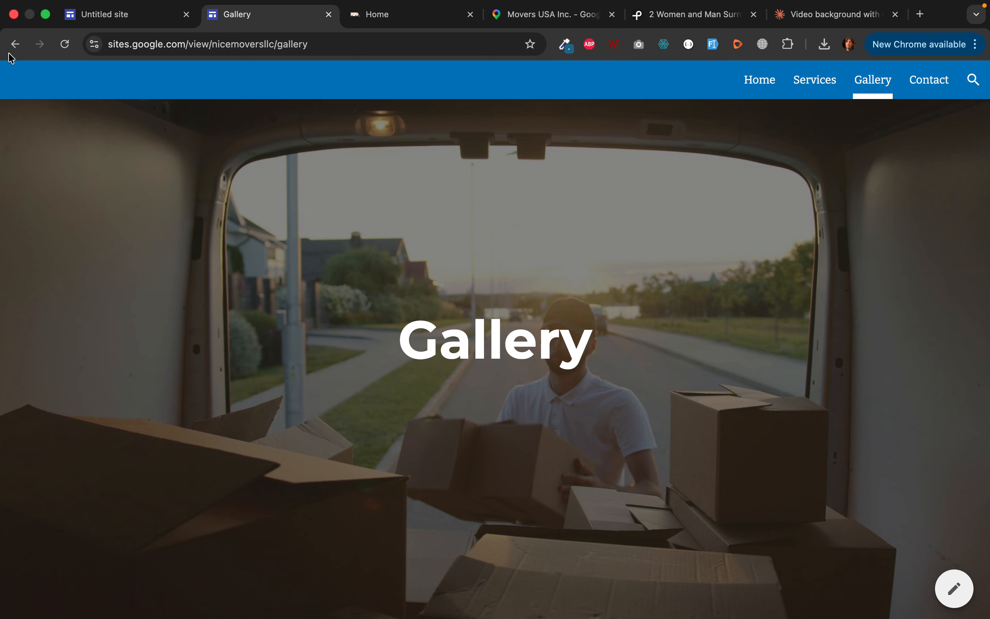
{"action": "left_click", "coordinate": [15, 44]}
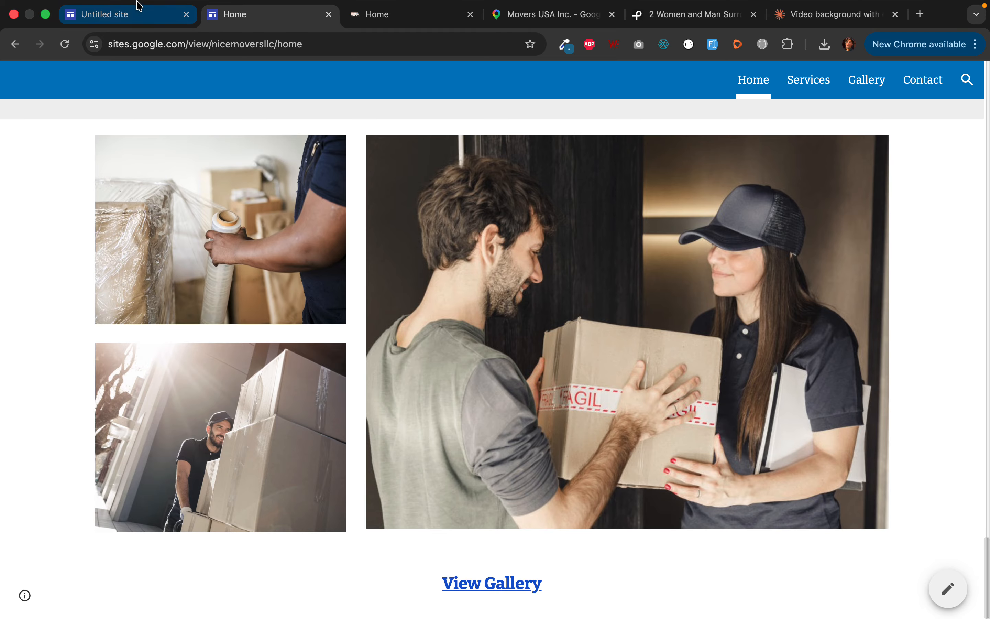
Switch back to the site editor and add a footer to the Home page containing the text "Contact Info".
{"action": "mouse_move", "coordinate": [138, 9]}
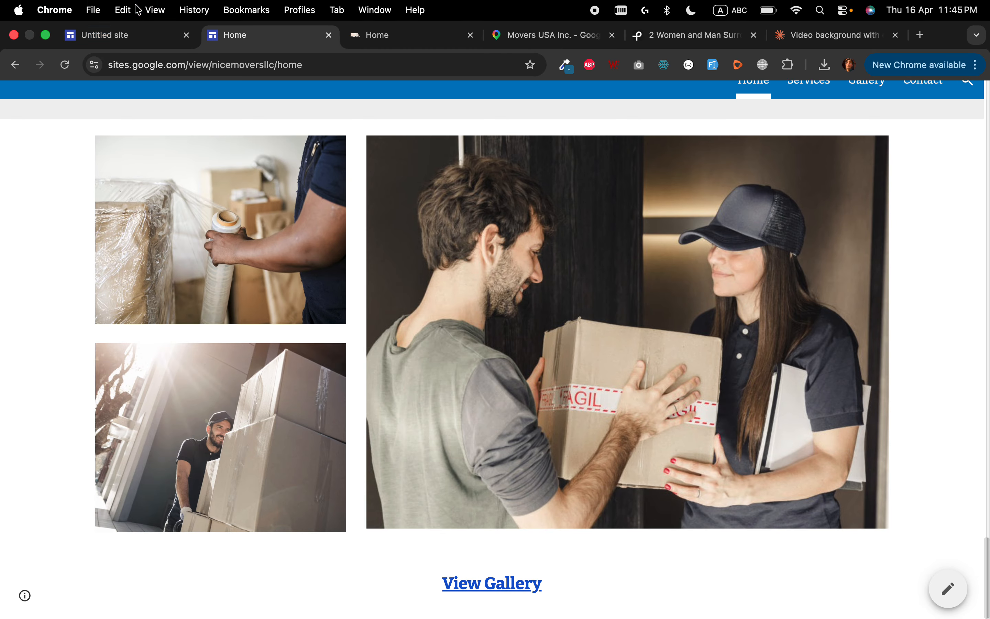
{"action": "left_click", "coordinate": [123, 15]}
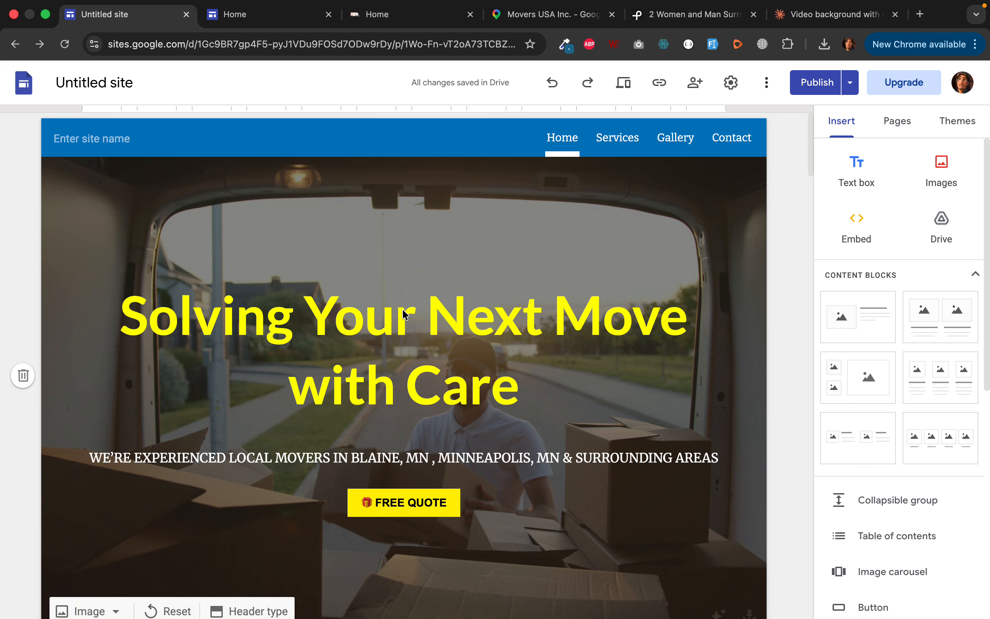
{"action": "scroll", "coordinate": [476, 432], "scroll_direction": "down", "scroll_amount": 20}
{"action": "scroll", "coordinate": [476, 432], "scroll_direction": "down", "scroll_amount": 15}
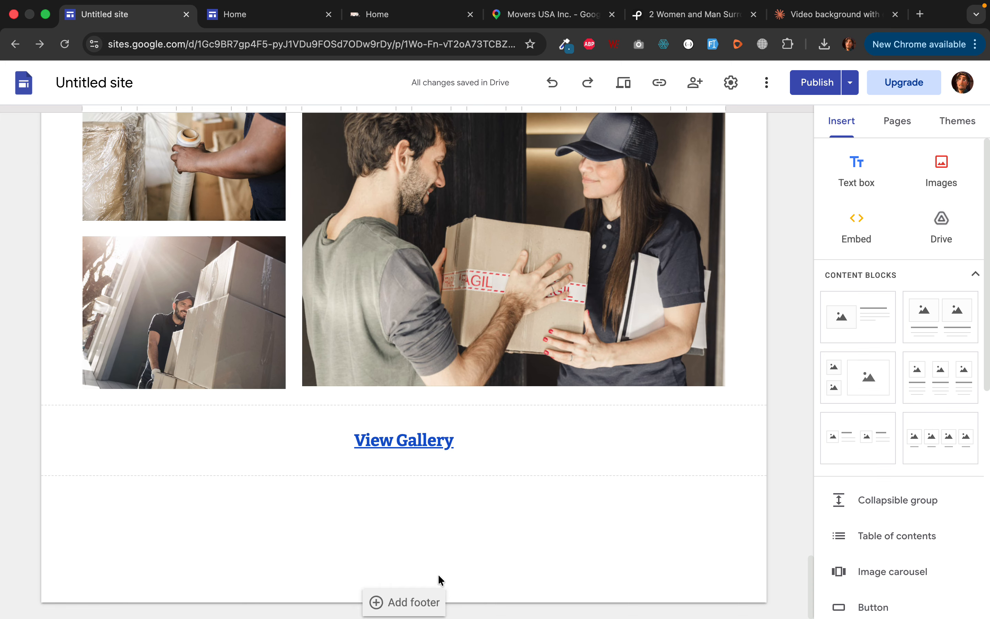
{"action": "left_click", "coordinate": [421, 608]}
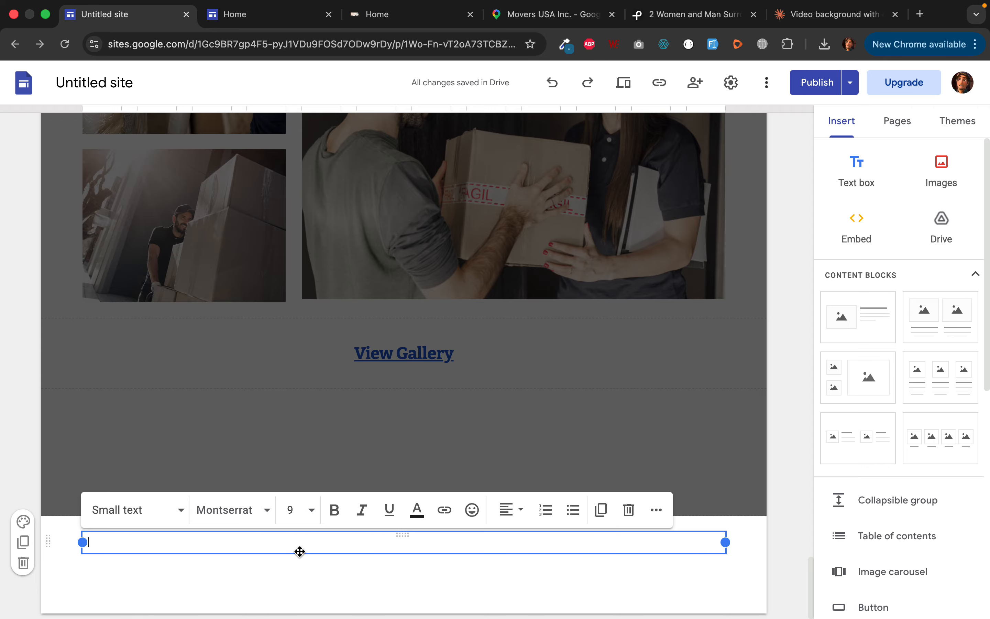
{"action": "type", "text": "ct Info"}
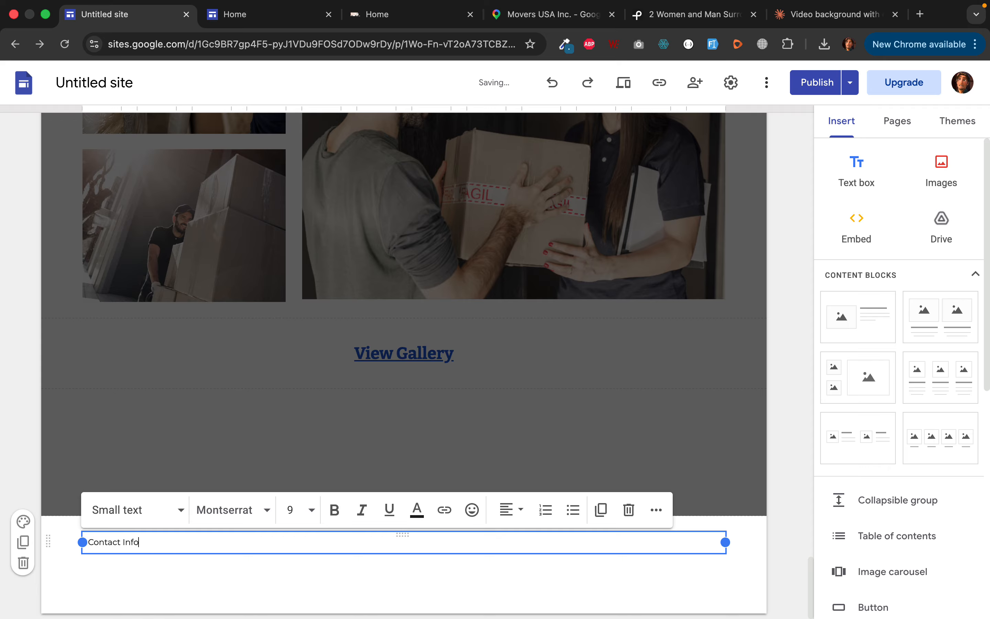
Apply the Heading style to the footer's "Contact Info" text.
{"action": "left_click", "coordinate": [222, 536]}
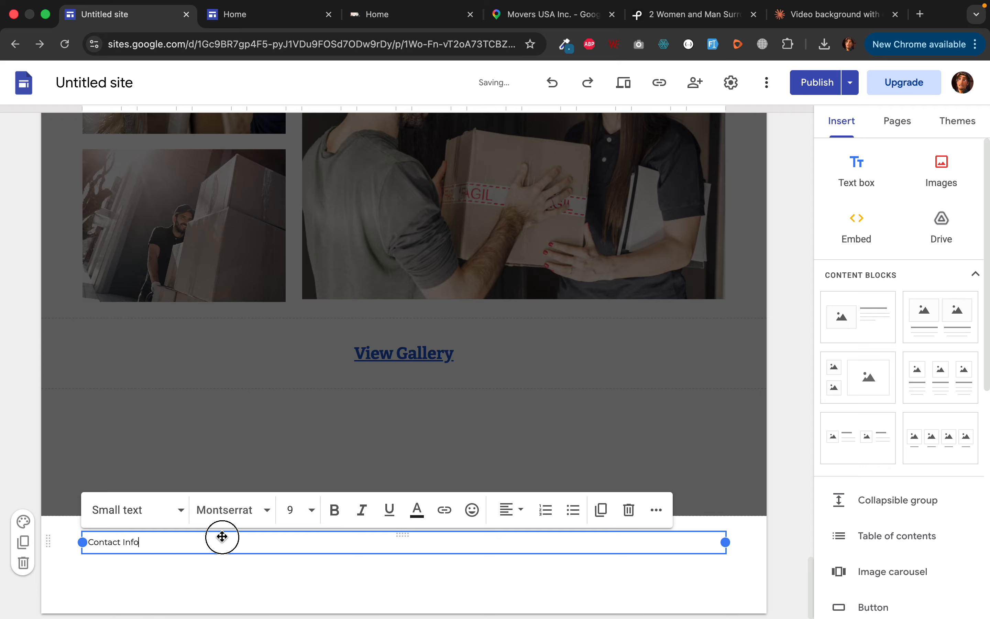
{"action": "triple_click", "coordinate": [194, 543]}
{"action": "left_click", "coordinate": [162, 521]}
{"action": "left_click", "coordinate": [160, 541]}
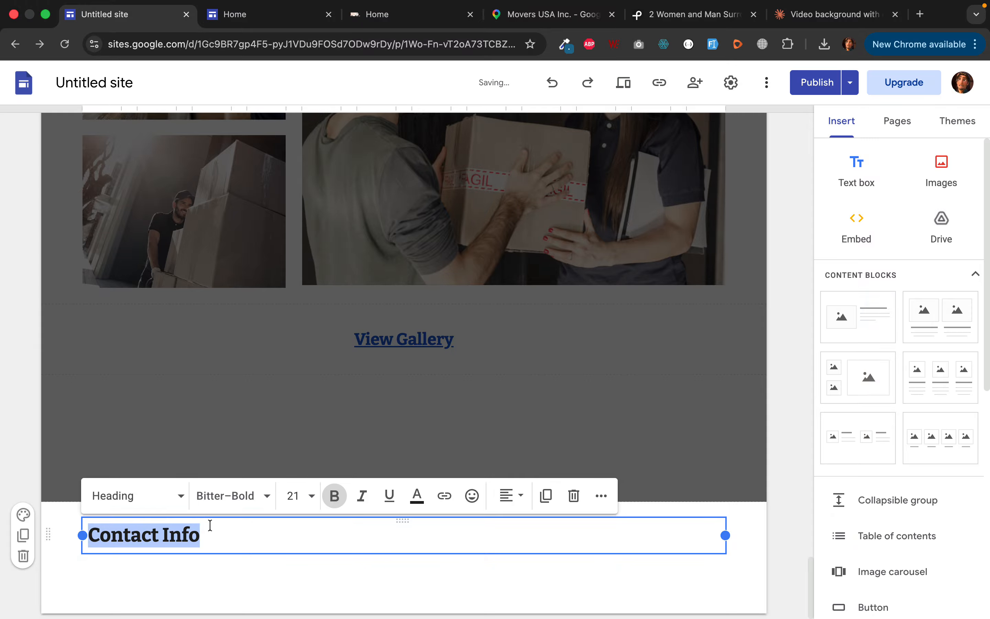
Change the font of the footer's "Contact Info" heading to Merriweather Semi Bold.
{"action": "left_click", "coordinate": [247, 507]}
{"action": "scroll", "coordinate": [263, 551], "scroll_direction": "down", "scroll_amount": 8}
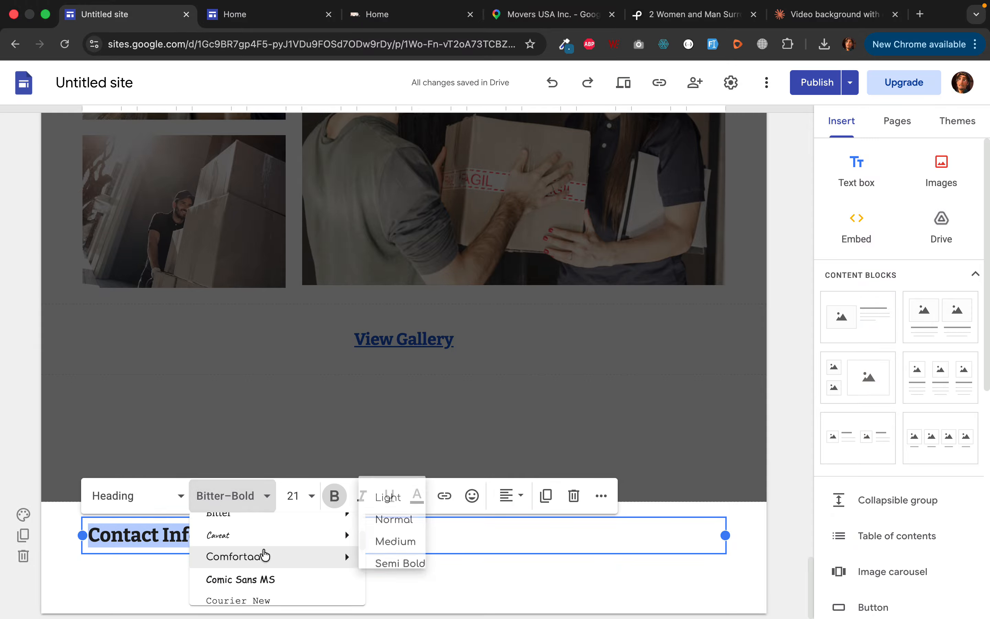
{"action": "scroll", "coordinate": [275, 579], "scroll_direction": "down", "scroll_amount": 5}
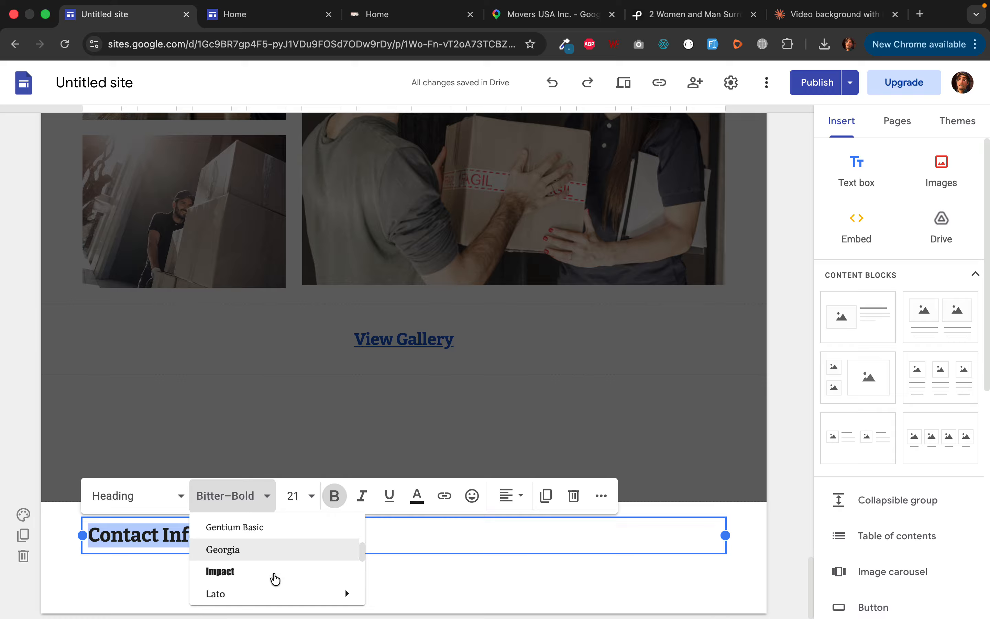
{"action": "scroll", "coordinate": [275, 579], "scroll_direction": "down", "scroll_amount": 2}
{"action": "mouse_move", "coordinate": [285, 572]}
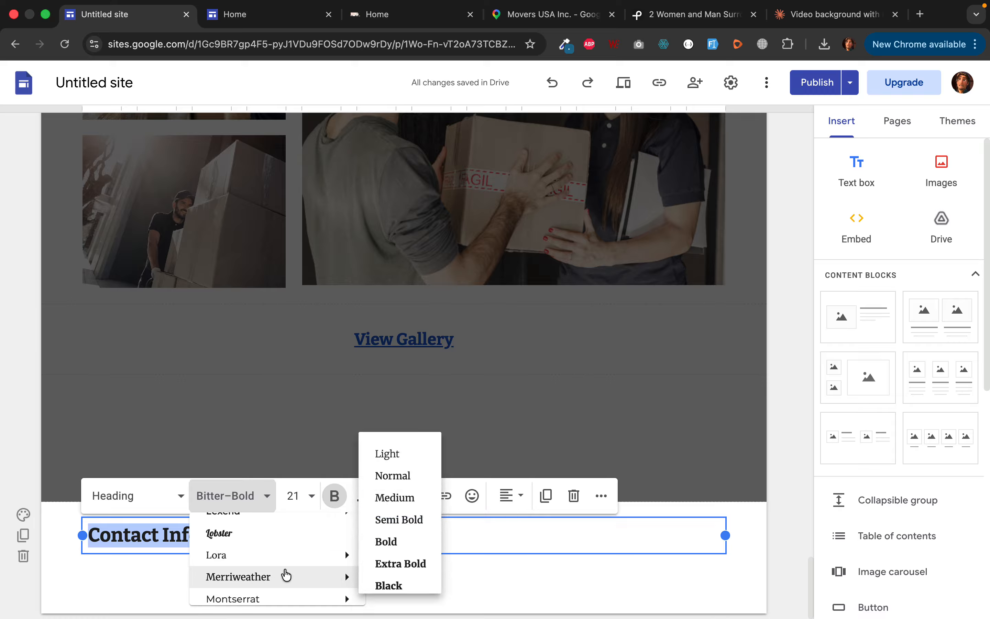
{"action": "left_click", "coordinate": [412, 520]}
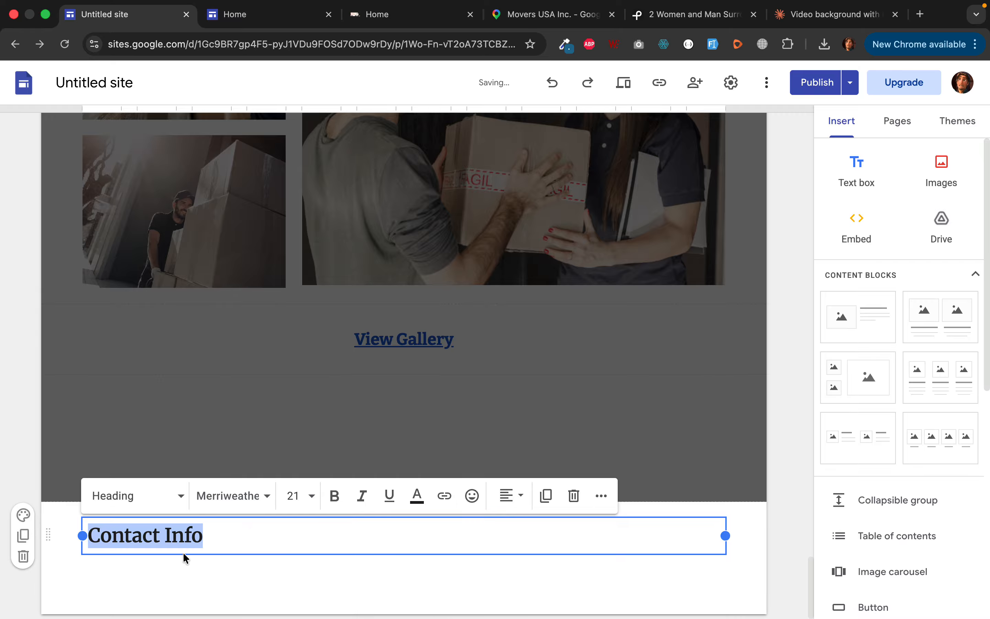
Narrow the "Contact Info" box to about a third of the footer width, duplicate its section, and place both headings side by side.
{"action": "left_click_drag", "start_coordinate": [725, 533], "coordinate": [285, 535]}
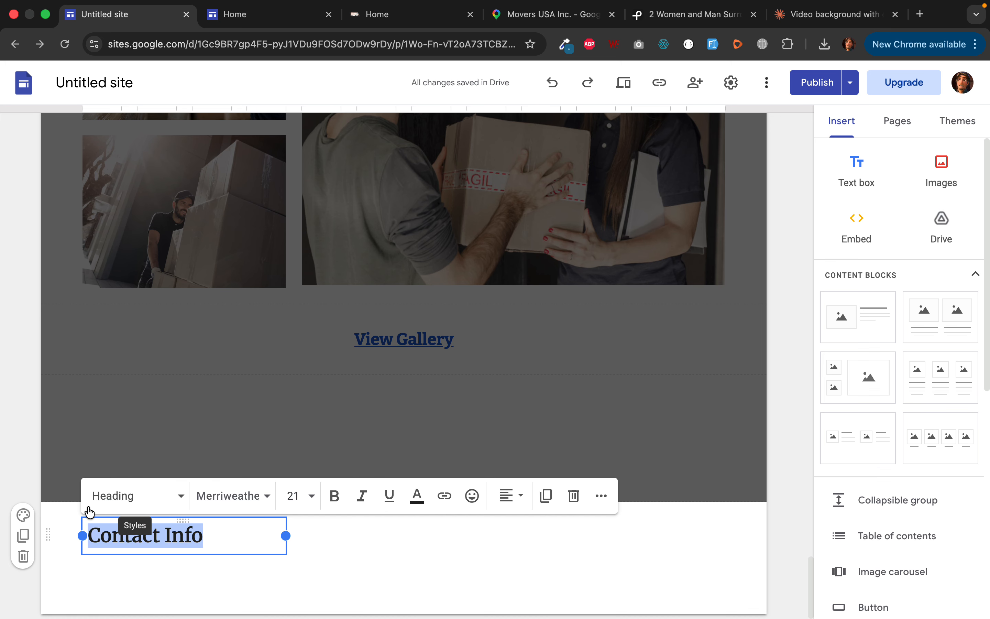
{"action": "left_click", "coordinate": [24, 534]}
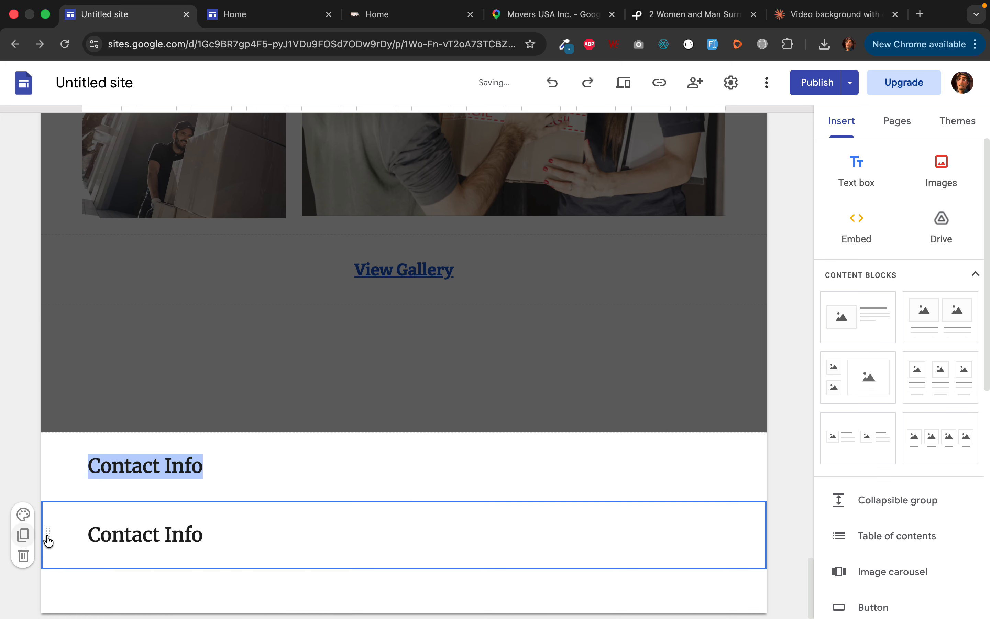
{"action": "left_click_drag", "start_coordinate": [178, 521], "coordinate": [82, 468]}
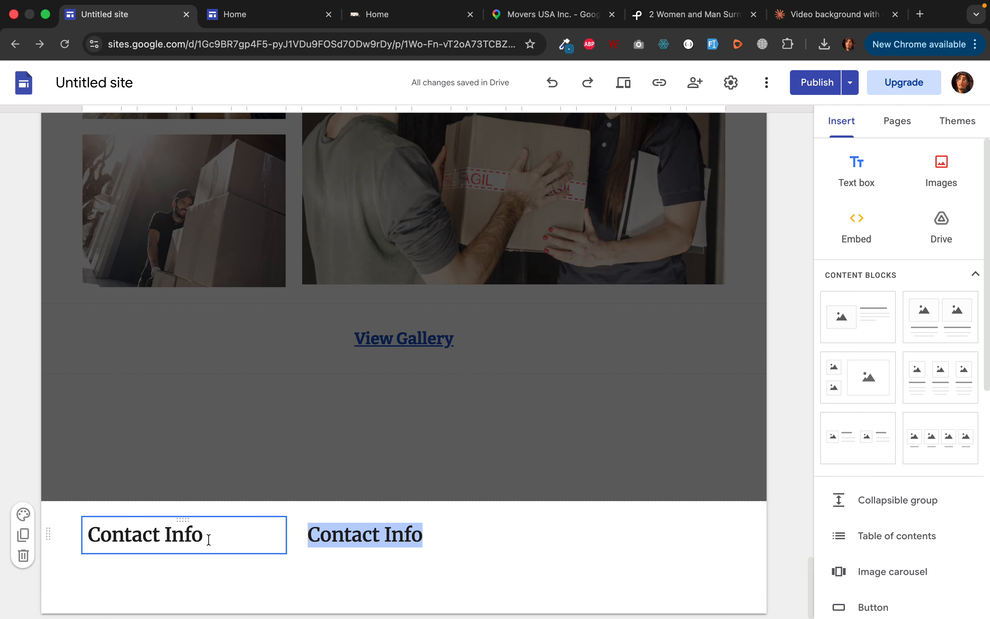
Duplicate the two-heading footer section, move one copied heading into the third column, and delete the leftover section.
{"action": "left_click", "coordinate": [446, 528]}
{"action": "left_click", "coordinate": [24, 534]}
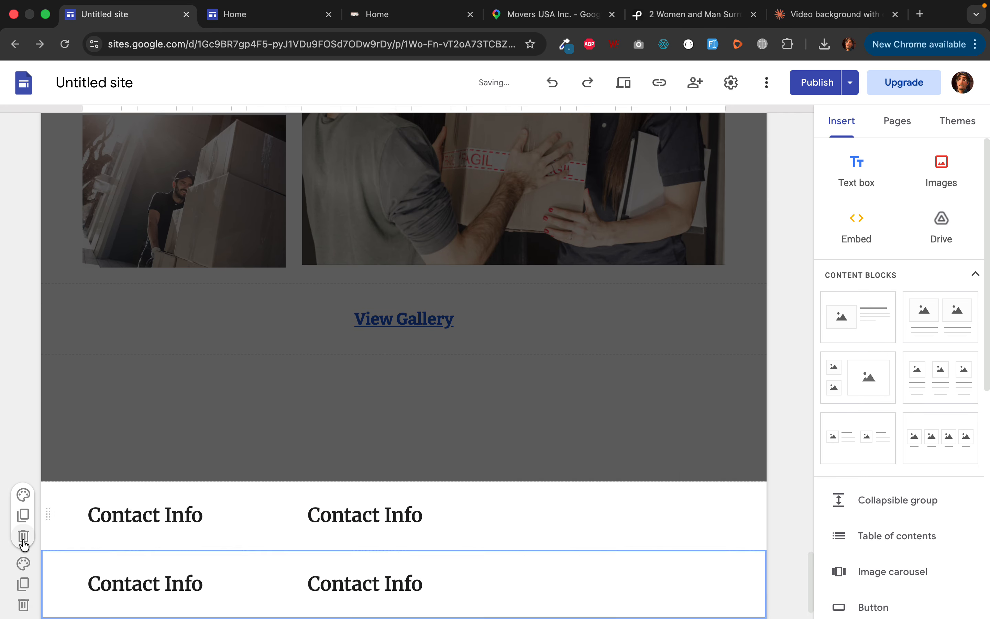
{"action": "left_click_drag", "start_coordinate": [404, 522], "coordinate": [571, 458]}
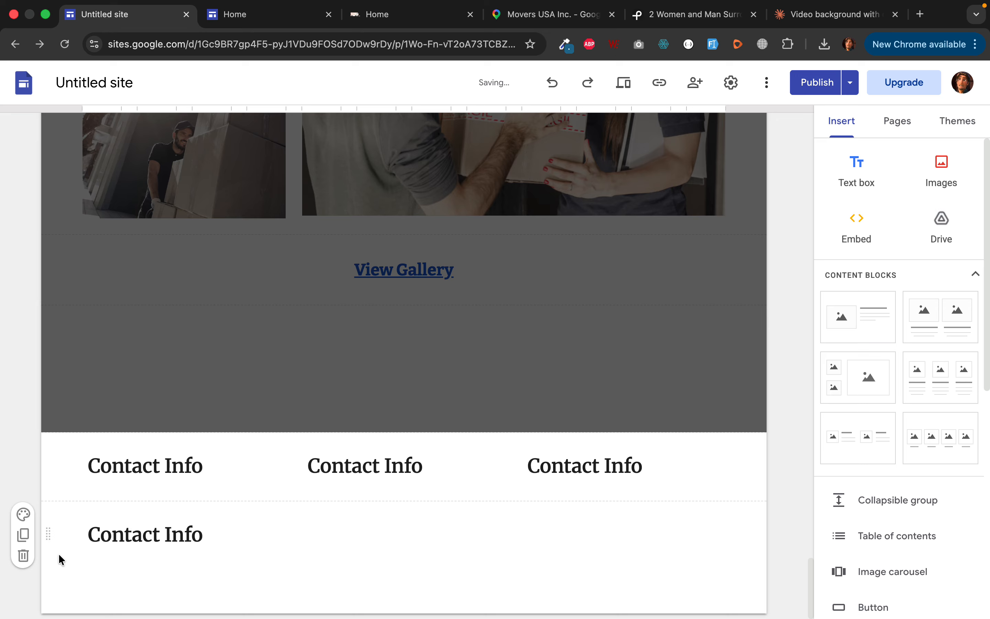
{"action": "left_click", "coordinate": [23, 555]}
Rename the first footer heading "Our Location" and the third one "Working Hours".
{"action": "left_click", "coordinate": [140, 537]}
{"action": "double_click", "coordinate": [140, 537]}
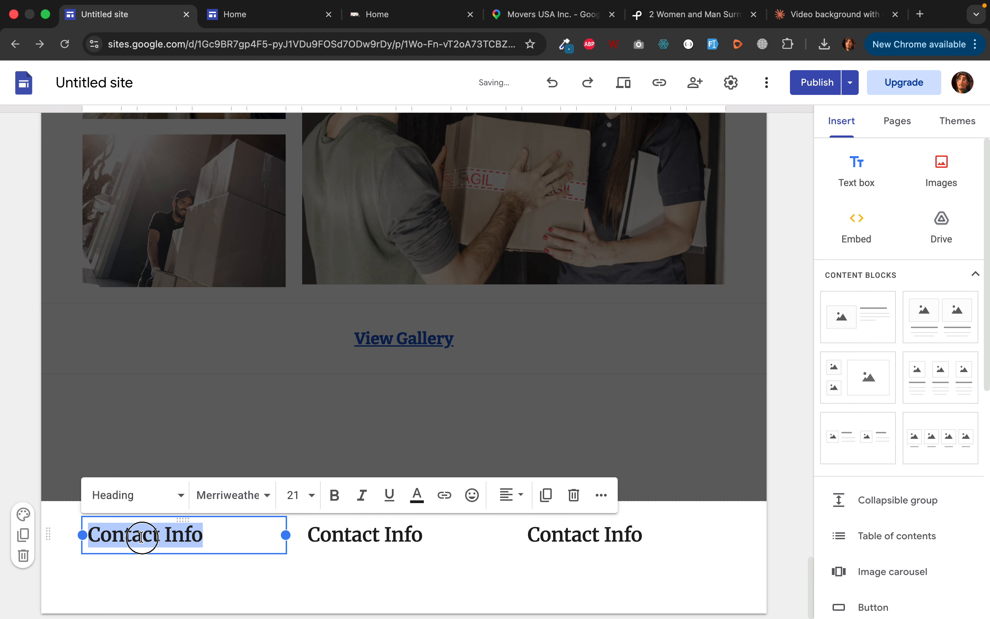
{"action": "type", "text": "Our Location"}
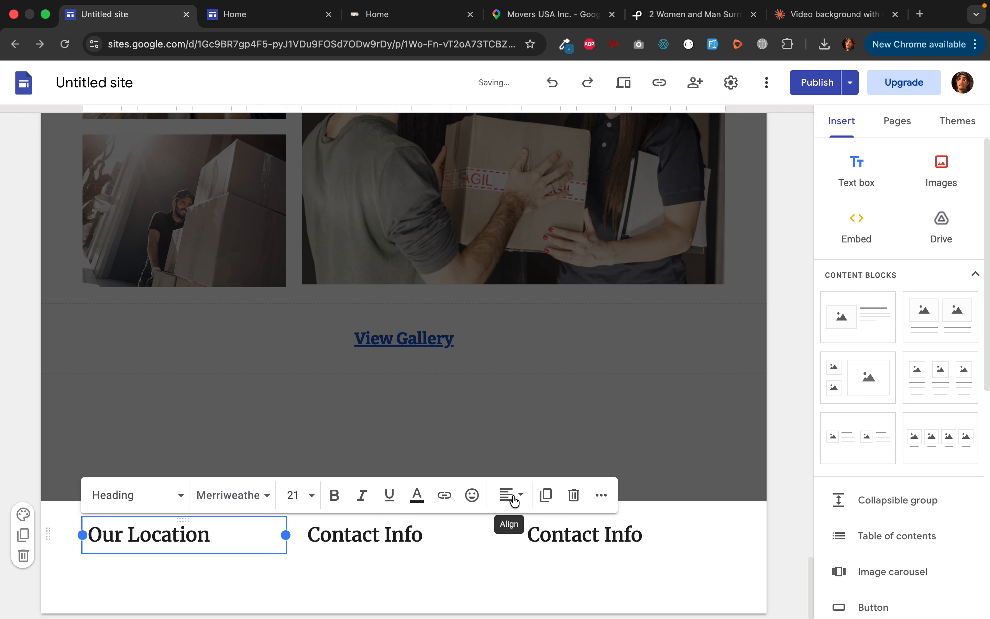
{"action": "left_click", "coordinate": [587, 528]}
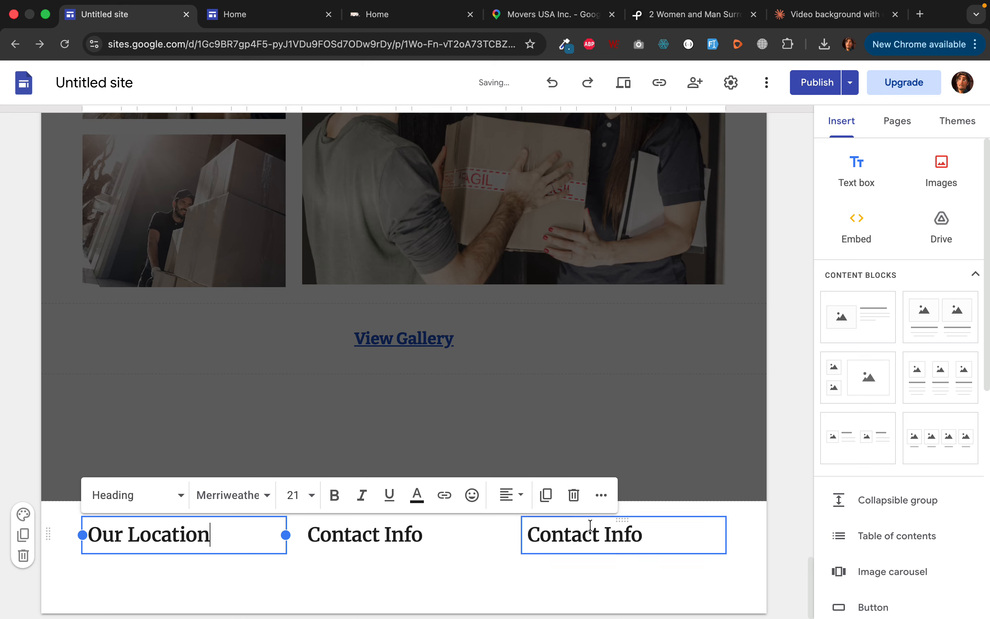
{"action": "double_click", "coordinate": [588, 528]}
{"action": "type", "text": "Working Hours"}
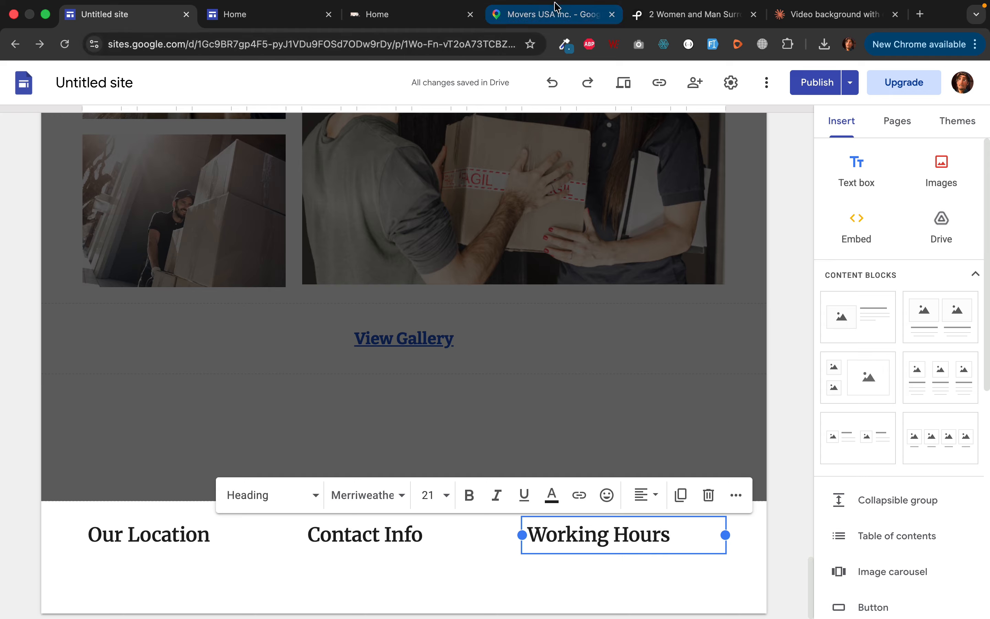
Switch to the Google Maps tab, zoom the map in around Movers USA Inc., and reopen that business's place details.
{"action": "left_click", "coordinate": [553, 17]}
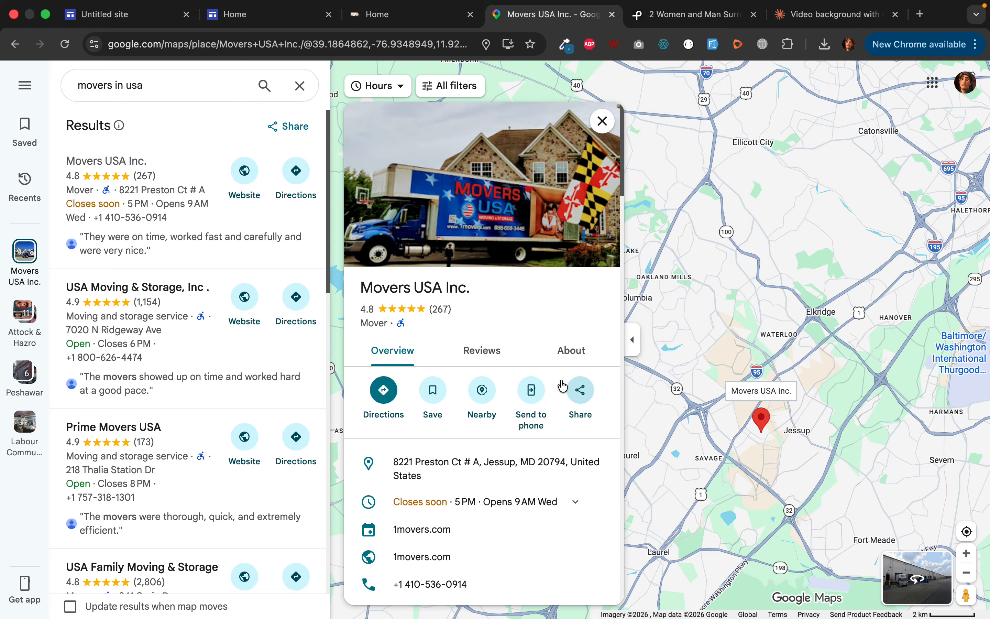
{"action": "left_click", "coordinate": [601, 122]}
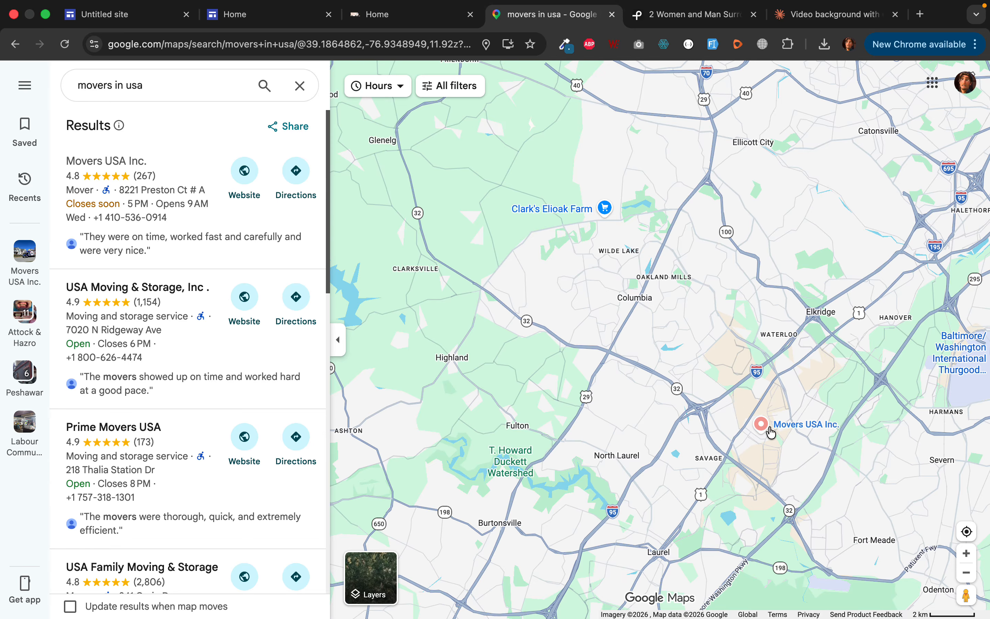
{"action": "scroll", "coordinate": [765, 436], "scroll_direction": "down", "scroll_amount": 5}
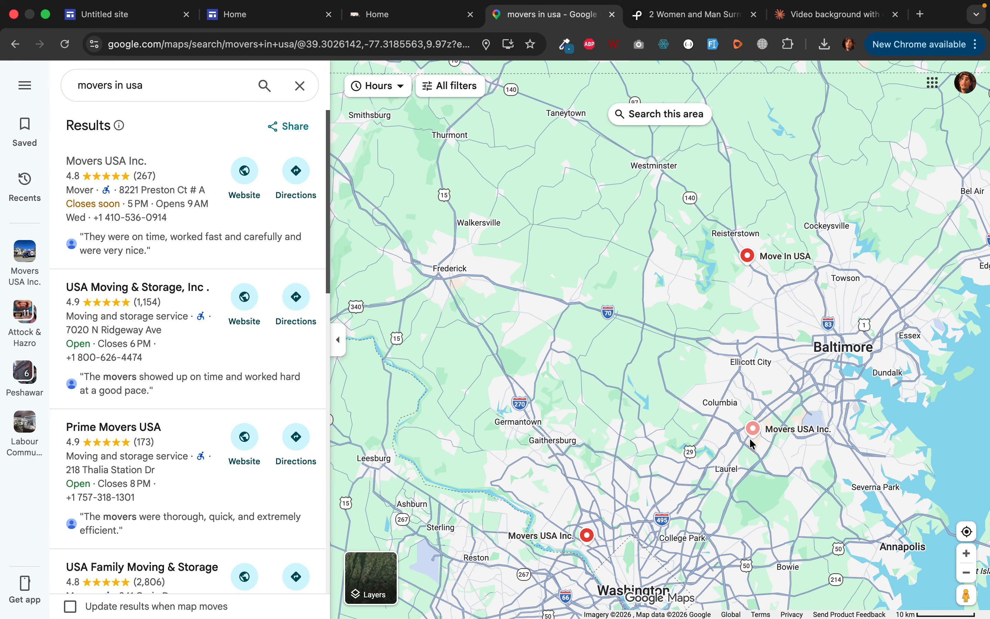
{"action": "scroll", "coordinate": [751, 444], "scroll_direction": "up", "scroll_amount": 7}
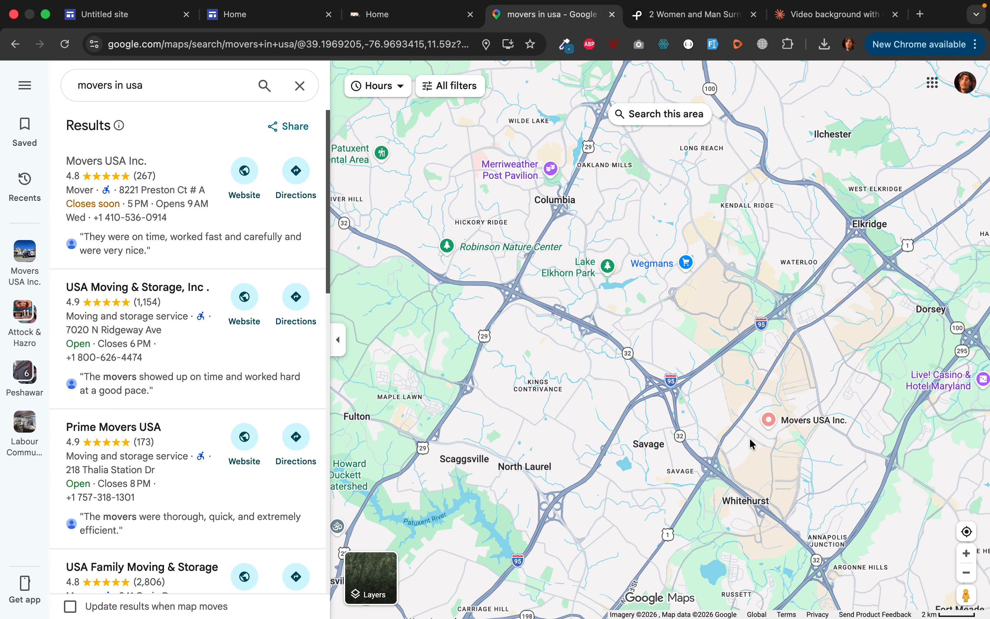
{"action": "scroll", "coordinate": [783, 425], "scroll_direction": "up", "scroll_amount": 3}
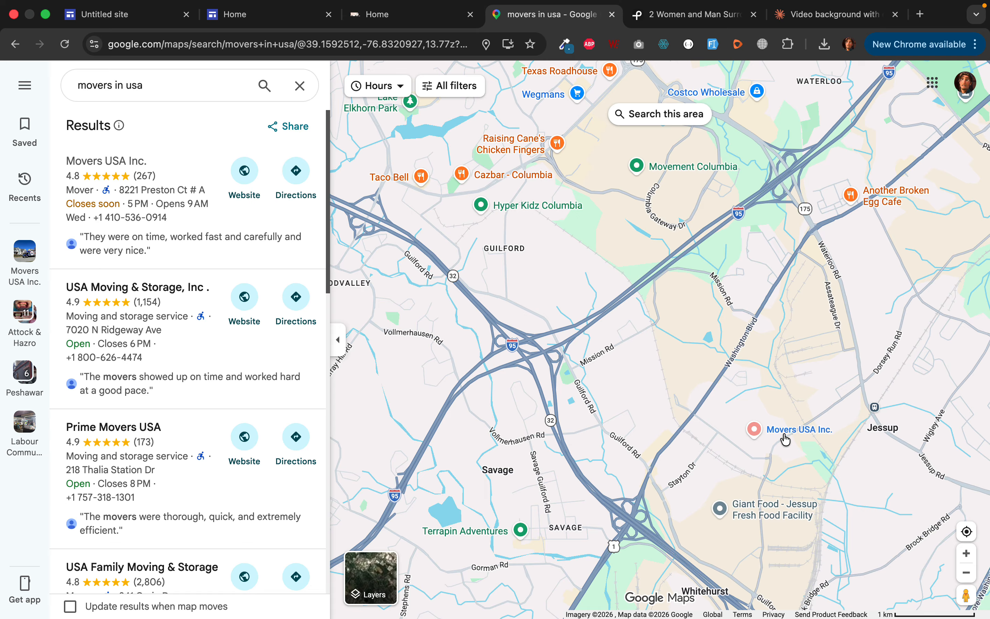
{"action": "scroll", "coordinate": [785, 439], "scroll_direction": "up", "scroll_amount": 4}
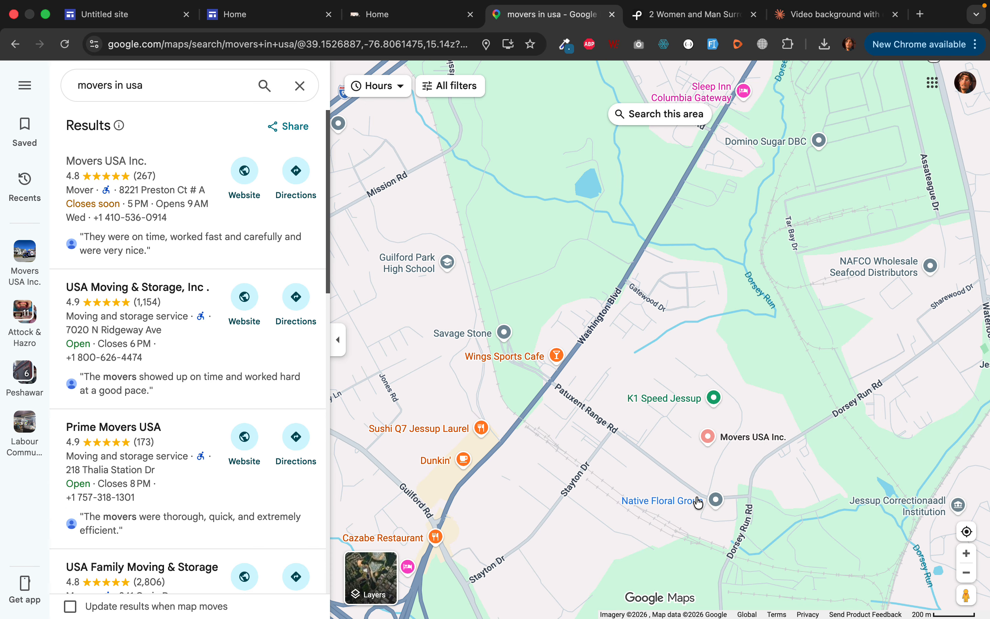
{"action": "left_click", "coordinate": [709, 436]}
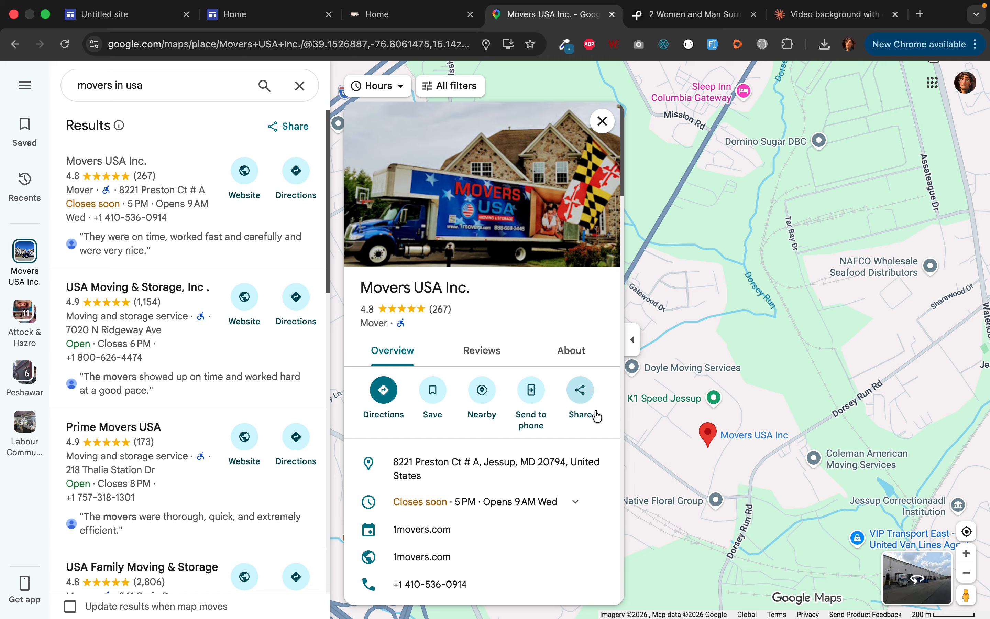
Copy the HTML code for embedding a small map of Movers USA Inc.
{"action": "left_click", "coordinate": [581, 393]}
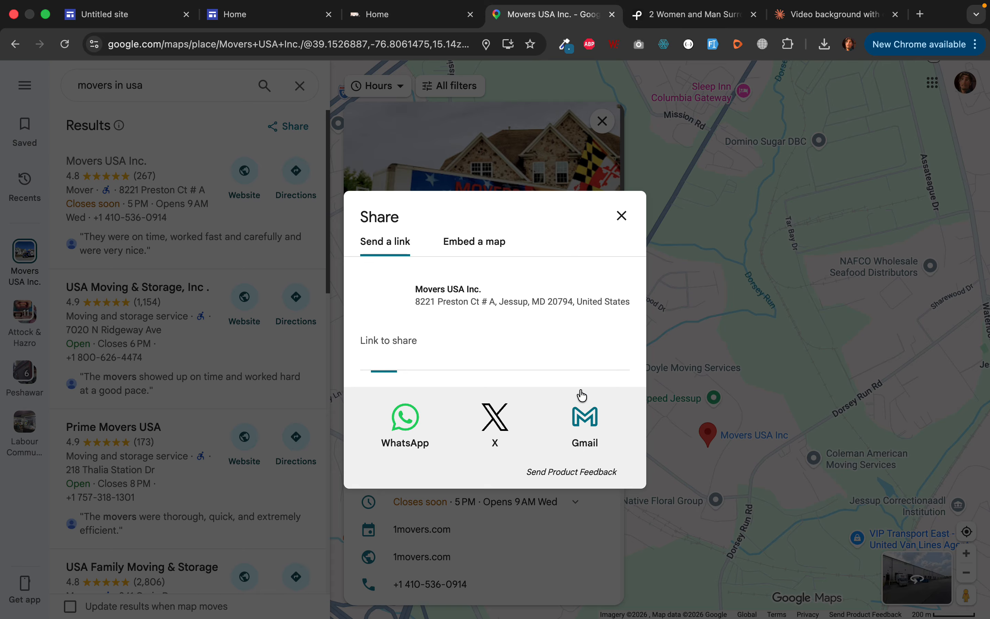
{"action": "left_click", "coordinate": [491, 240]}
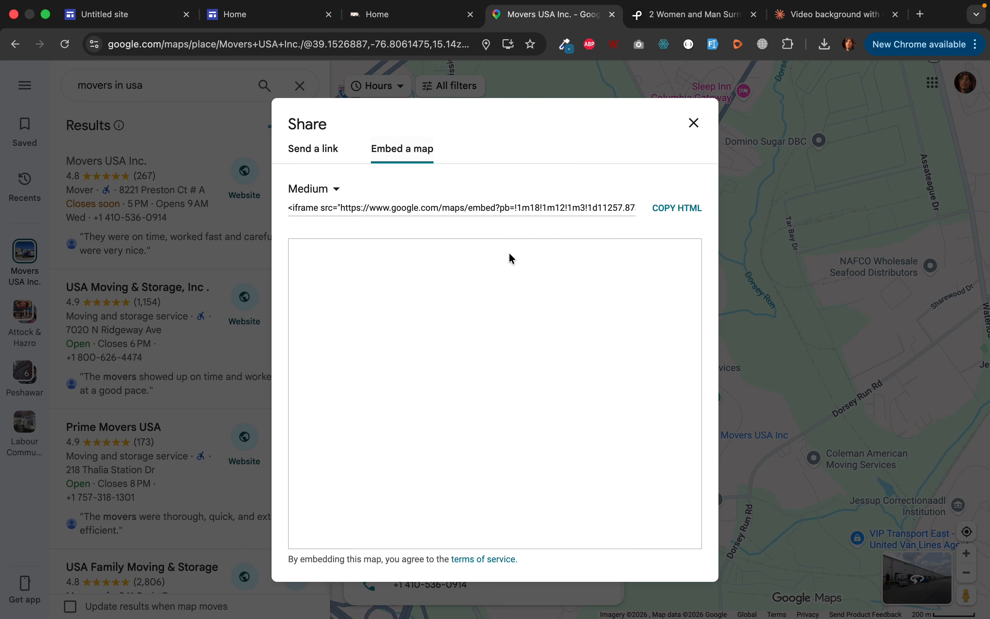
{"action": "left_click", "coordinate": [338, 189]}
{"action": "left_click", "coordinate": [323, 195]}
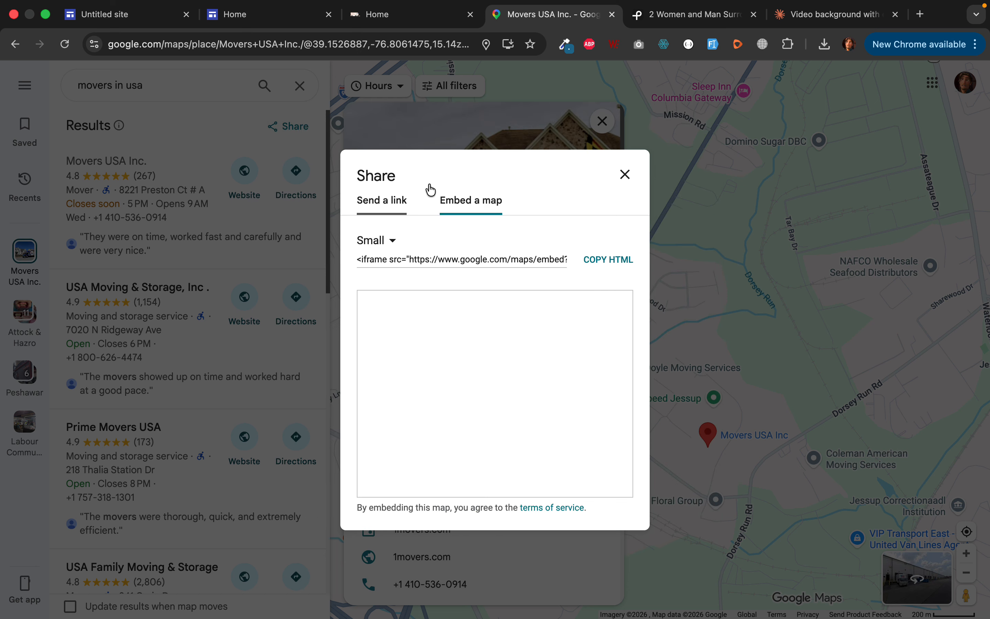
{"action": "left_click", "coordinate": [609, 259]}
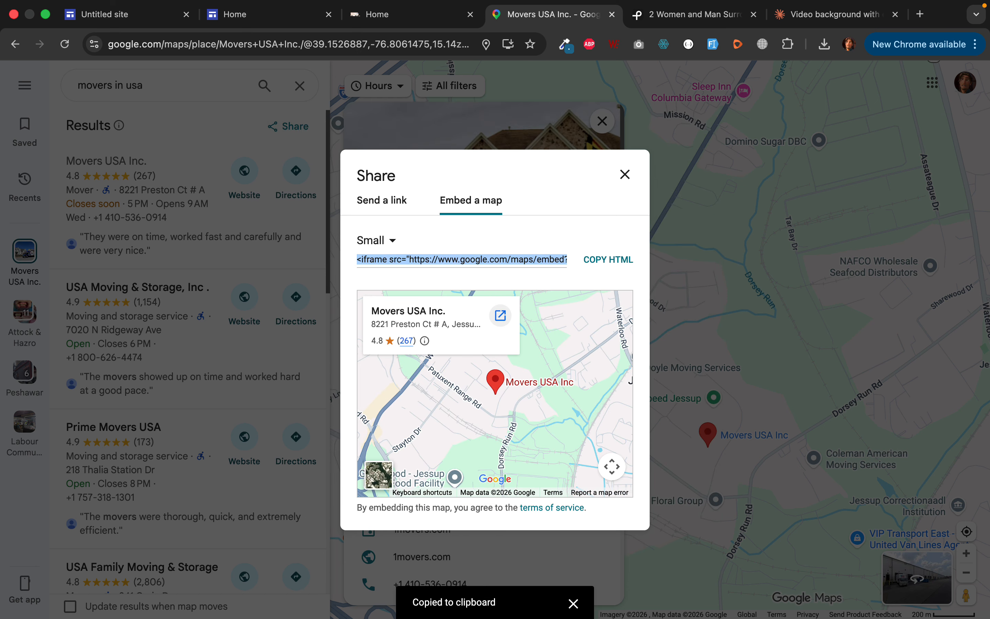
Switch back to the untitled Google Sites project and embed the copied map code in the footer.
{"action": "left_click", "coordinate": [116, 20]}
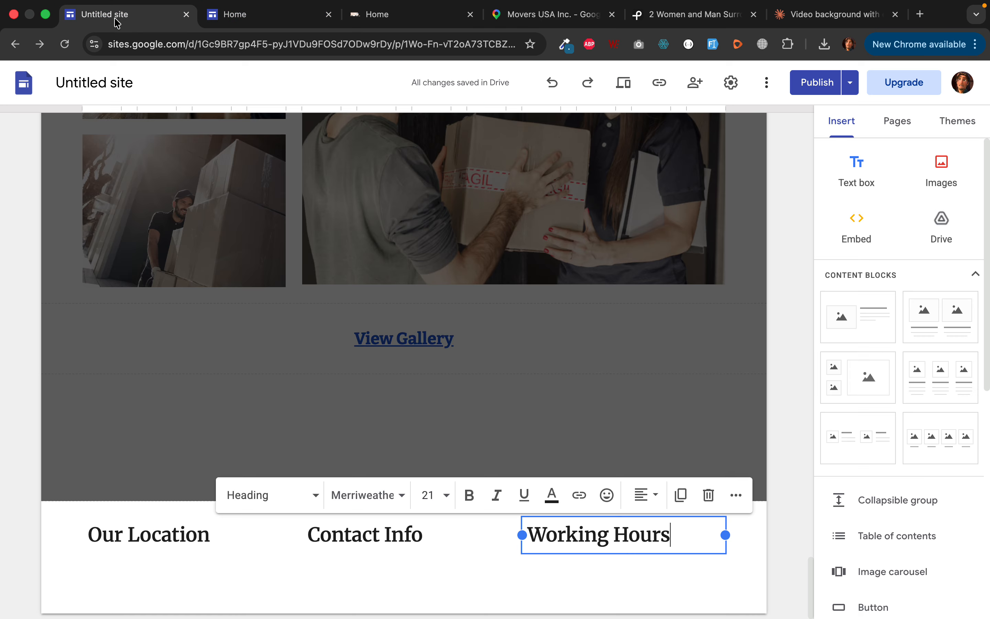
{"action": "left_click", "coordinate": [170, 563]}
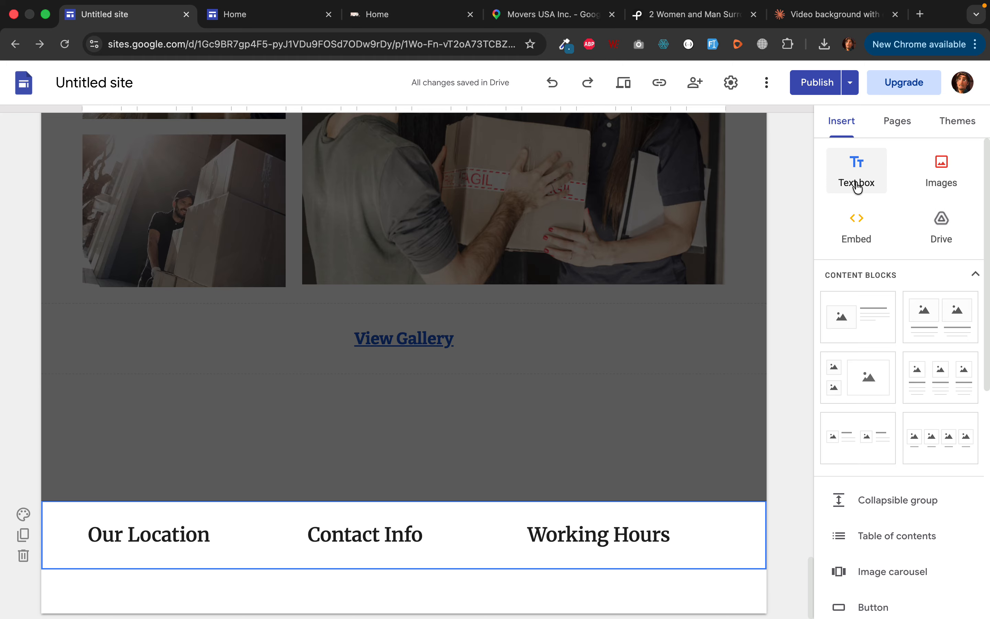
{"action": "left_click", "coordinate": [856, 227]}
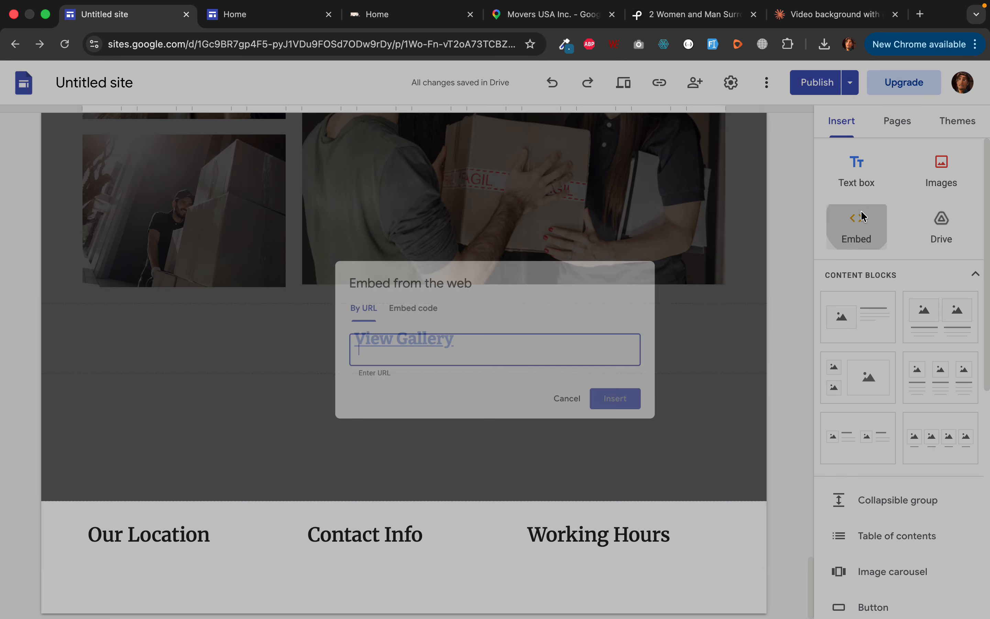
{"action": "left_click", "coordinate": [391, 280]}
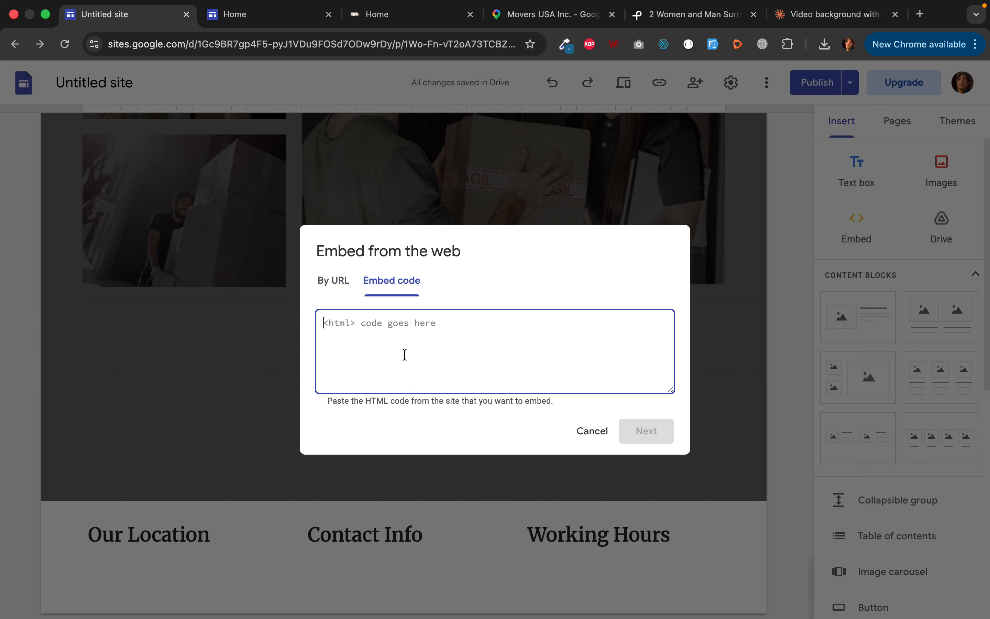
{"action": "key", "text": "super+v"}
{"action": "left_click", "coordinate": [641, 437]}
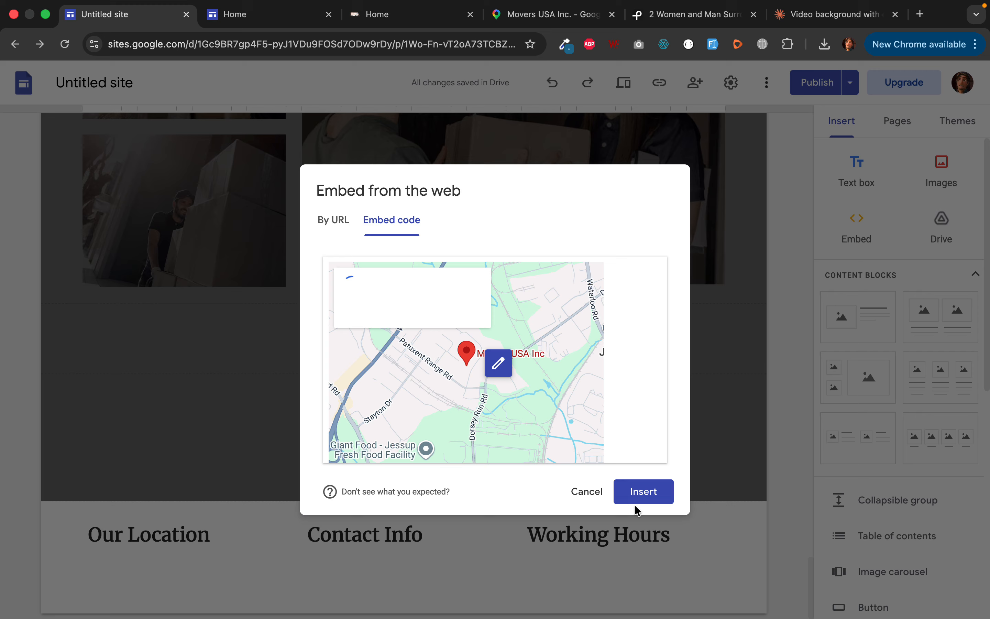
{"action": "left_click", "coordinate": [643, 495]}
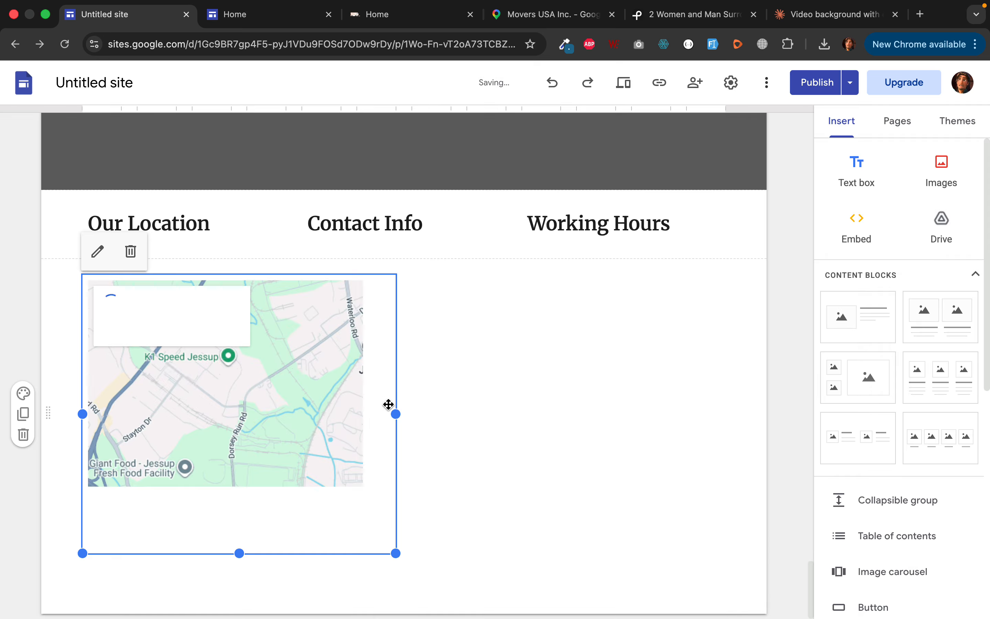
Reduce the embedded map's width and height and place it directly beneath the "Our Location" heading.
{"action": "left_click_drag", "start_coordinate": [396, 414], "coordinate": [340, 421]}
{"action": "left_click_drag", "start_coordinate": [214, 545], "coordinate": [217, 480]}
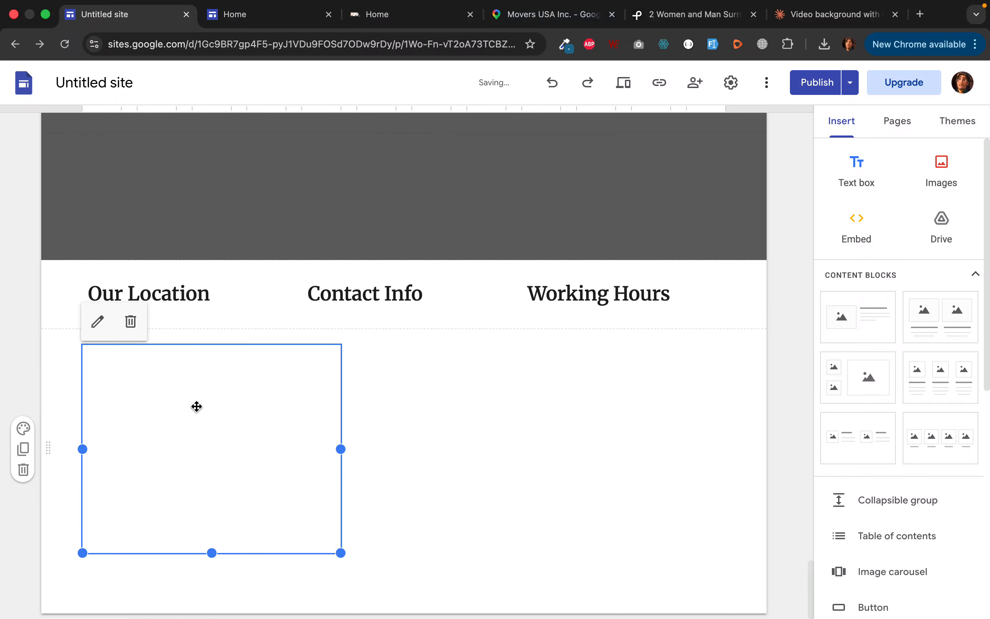
{"action": "left_click_drag", "start_coordinate": [197, 407], "coordinate": [190, 340]}
{"action": "left_click_drag", "start_coordinate": [185, 318], "coordinate": [184, 317]}
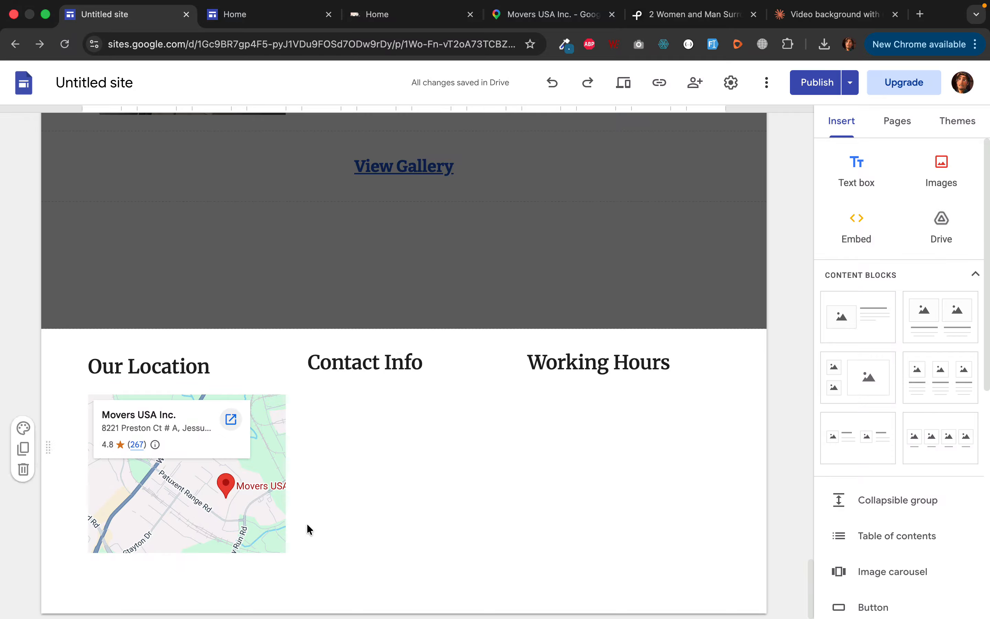
Narrow the "Contact Info" and "Working Hours" heading boxes by moving the left edge of each one column inward.
{"action": "left_click", "coordinate": [360, 362]}
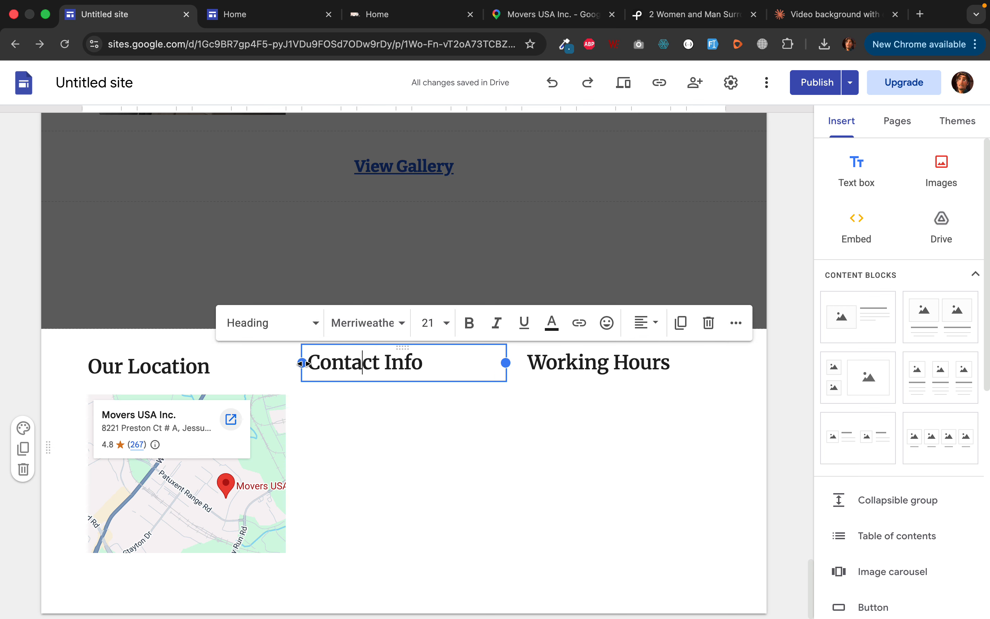
{"action": "left_click_drag", "start_coordinate": [303, 363], "coordinate": [357, 363]}
{"action": "left_click", "coordinate": [534, 362]}
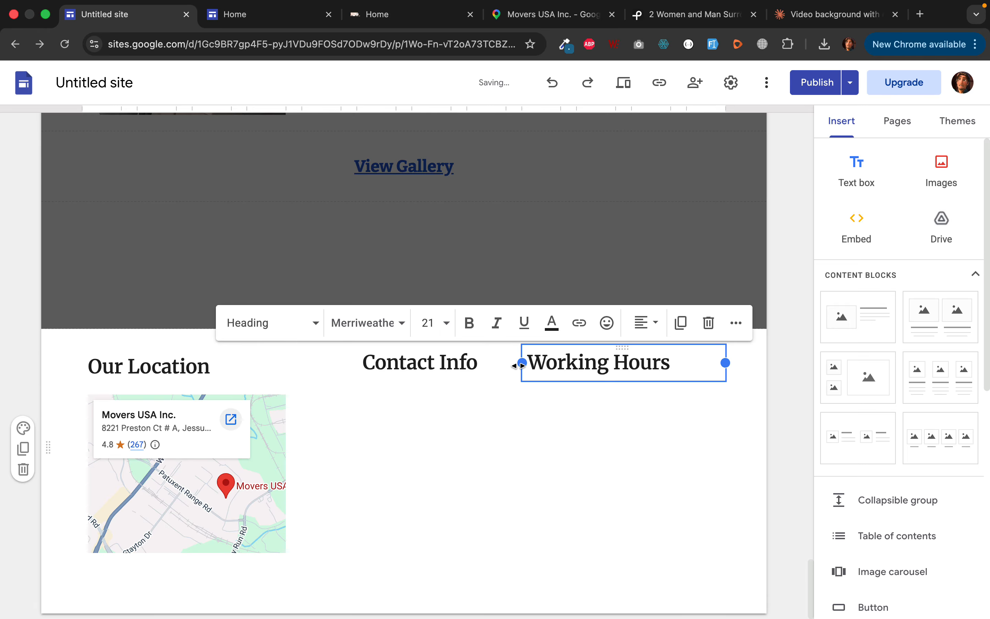
{"action": "left_click_drag", "start_coordinate": [522, 363], "coordinate": [575, 363]}
Shift the "Contact Info" heading next to "Working Hours" and widen the "Our Location" column with its map into the freed space.
{"action": "left_click", "coordinate": [502, 366]}
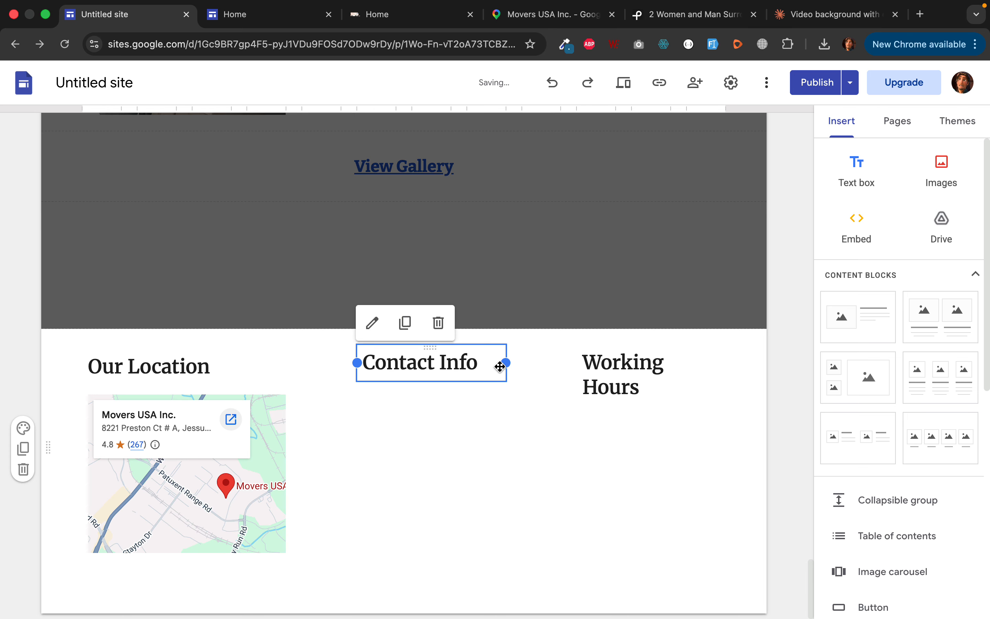
{"action": "left_click_drag", "start_coordinate": [459, 362], "coordinate": [521, 361]}
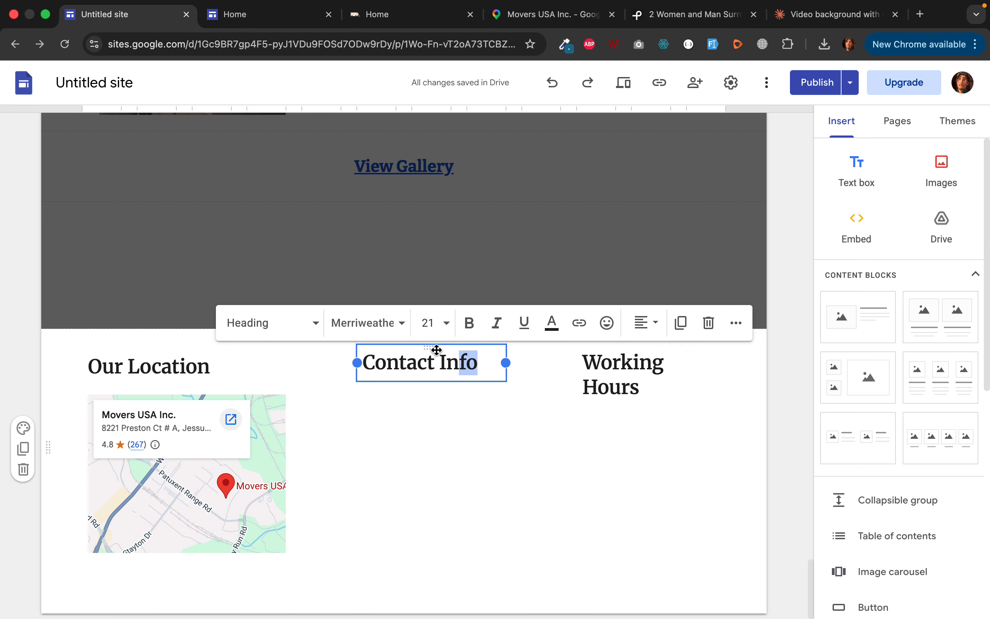
{"action": "left_click_drag", "start_coordinate": [437, 350], "coordinate": [501, 350]}
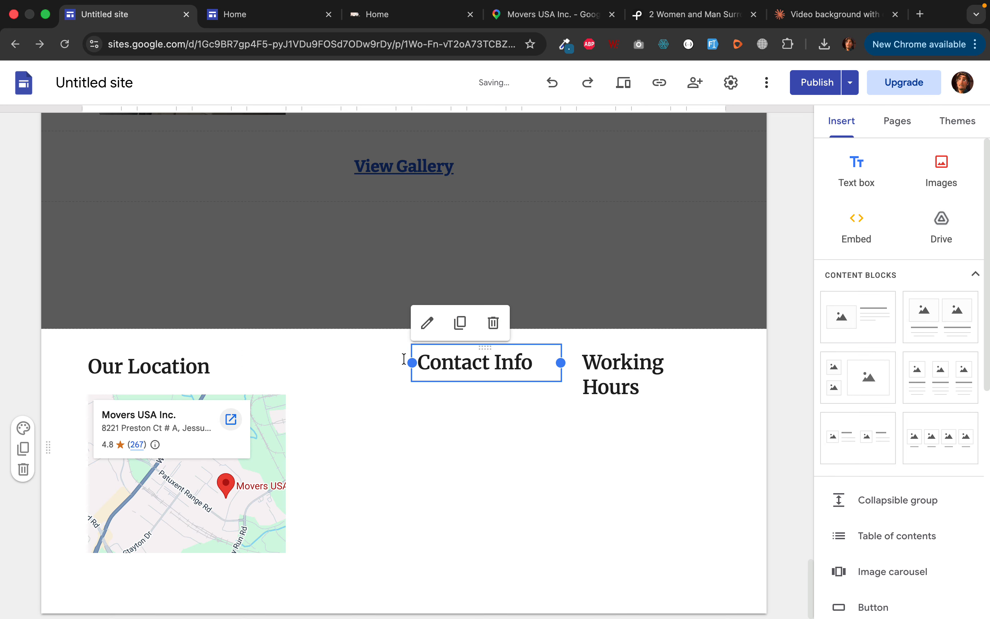
{"action": "left_click", "coordinate": [276, 356]}
{"action": "left_click_drag", "start_coordinate": [288, 365], "coordinate": [353, 369]}
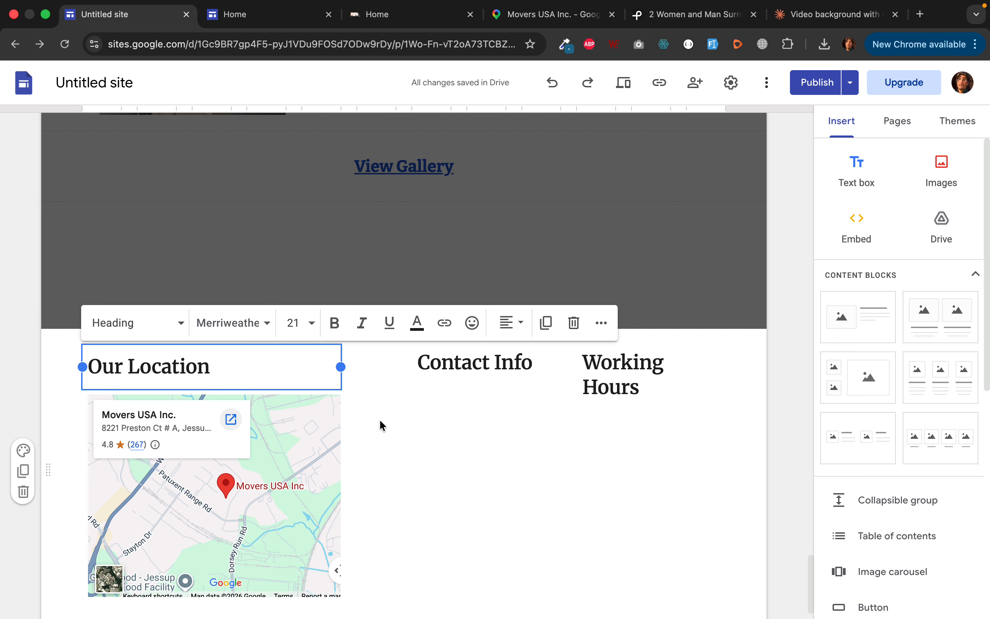
Insert a text box below the "Contact Info" heading and paste the copied address, phone and e-mail details without trailing blank lines.
{"action": "double_click", "coordinate": [445, 393]}
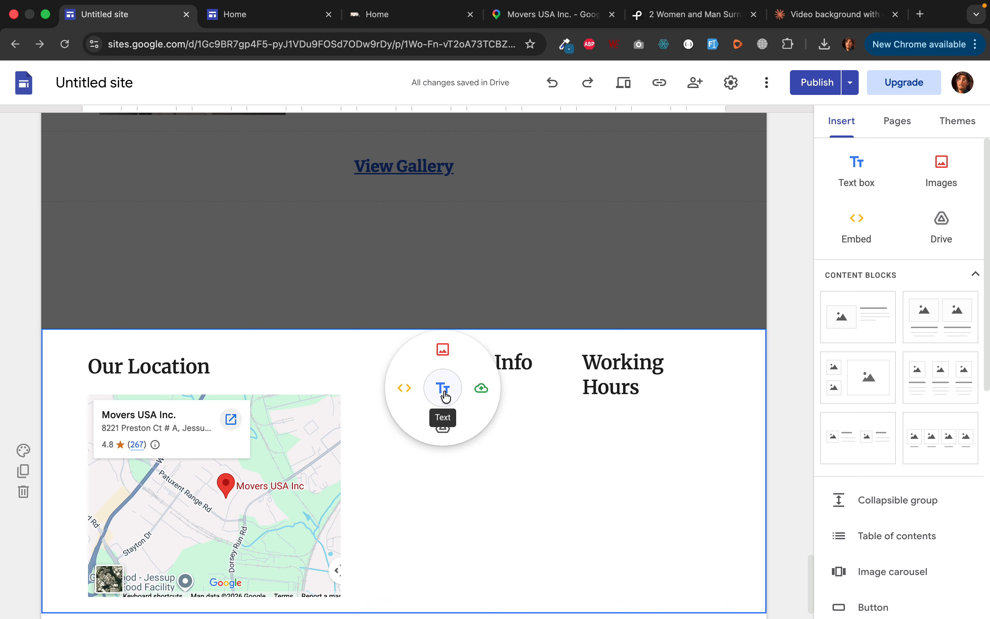
{"action": "left_click", "coordinate": [445, 393]}
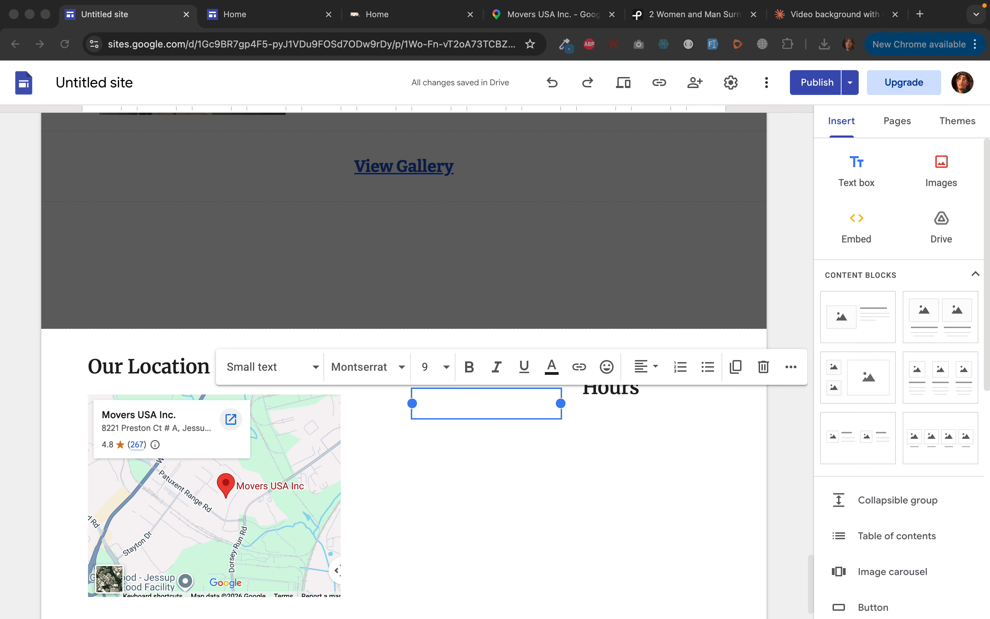
{"action": "left_click", "coordinate": [451, 400]}
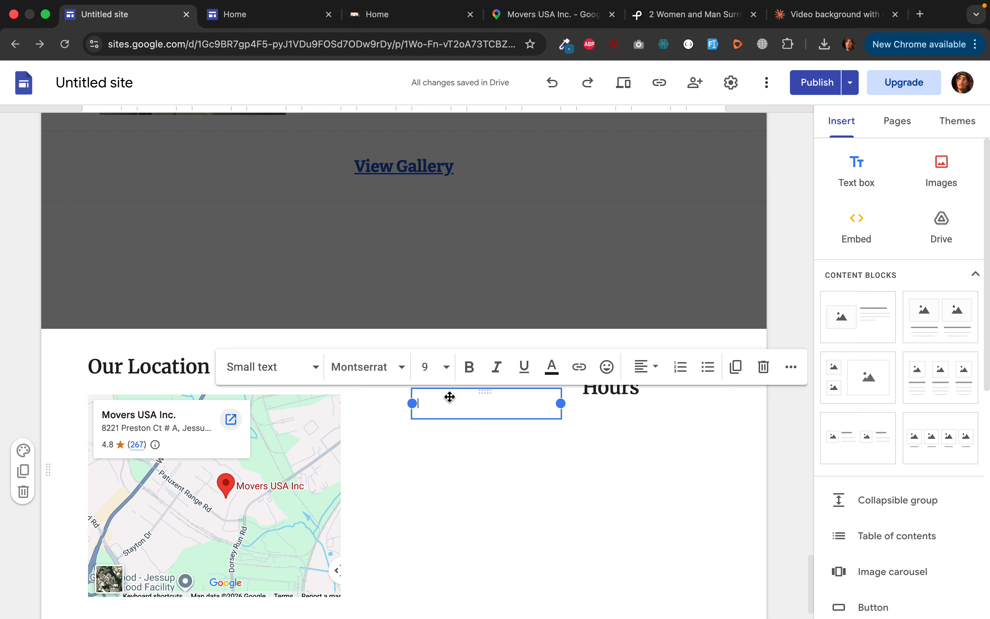
{"action": "key", "text": "super+v"}
{"action": "key", "text": "BackSpace"}
{"action": "key", "text": "BackSpace"}
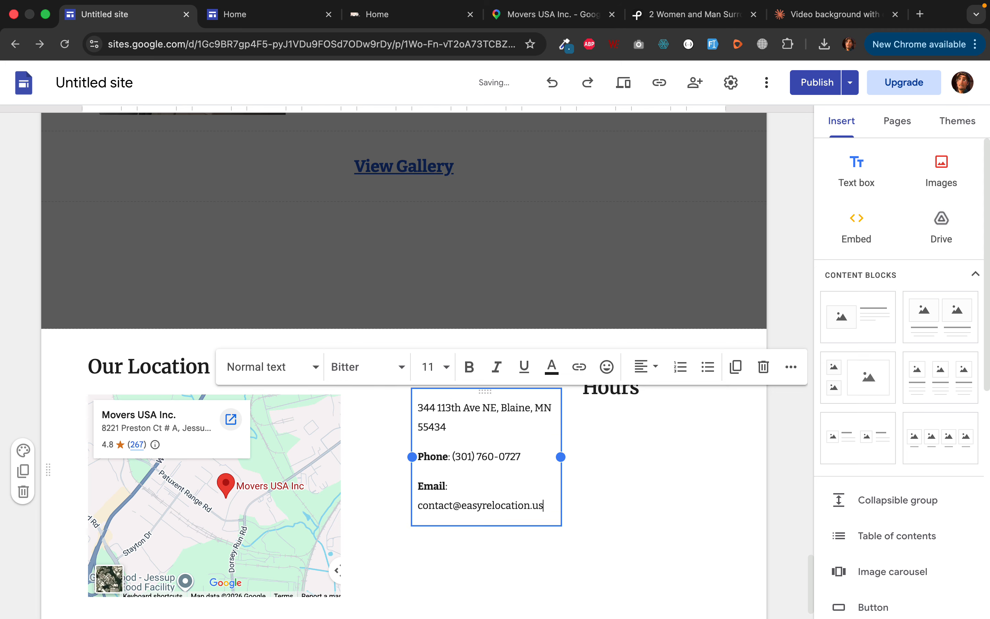
Replace the domain name in the contact e-mail and the area code in the phone number under "Contact Info".
{"action": "left_click", "coordinate": [490, 506]}
{"action": "double_click", "coordinate": [490, 506]}
{"action": "type", "text": "help"}
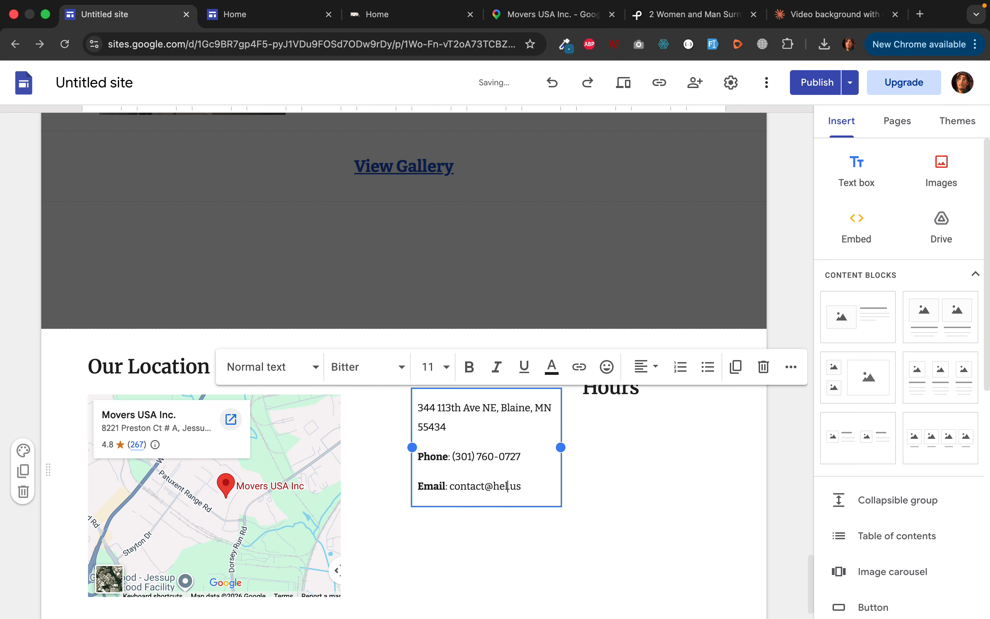
{"action": "type", "text": "relocate"}
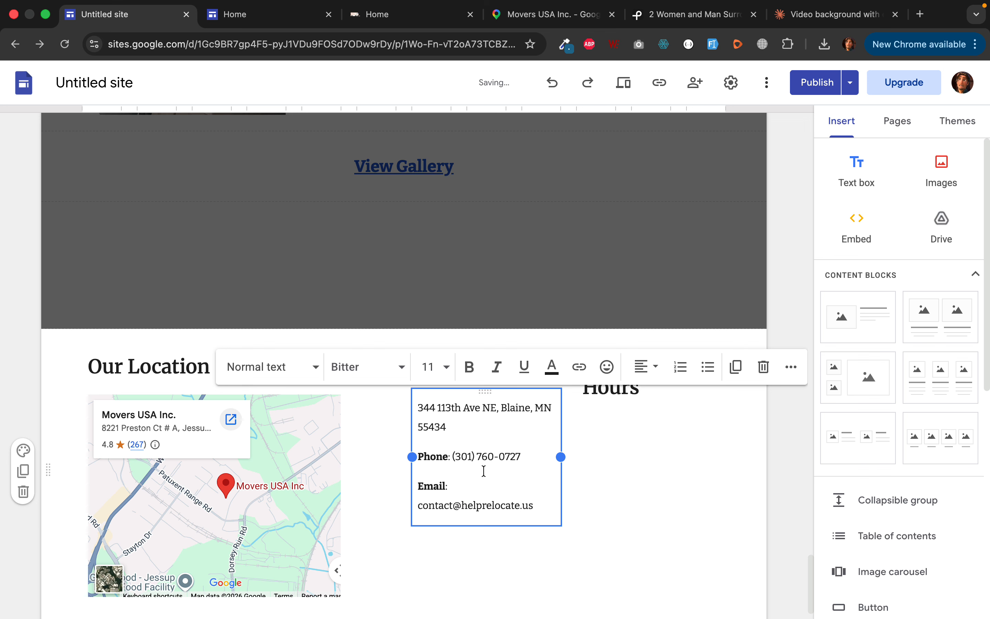
{"action": "double_click", "coordinate": [462, 456]}
{"action": "type", "text": "48"}
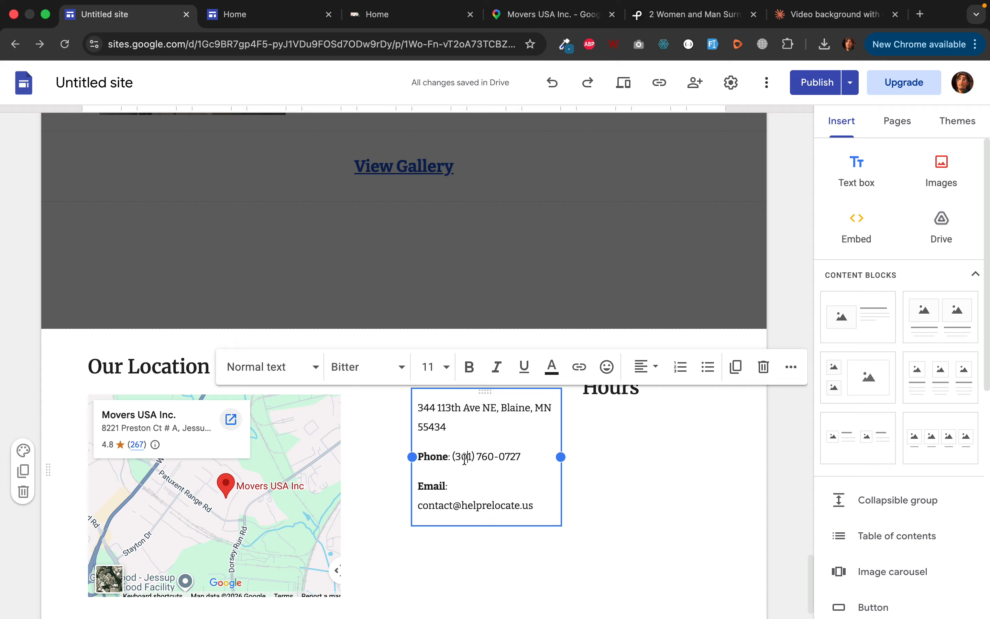
{"action": "type", "text": "9"}
Add a text box beneath the "Working Hours" heading and open it for editing.
{"action": "left_click", "coordinate": [642, 354]}
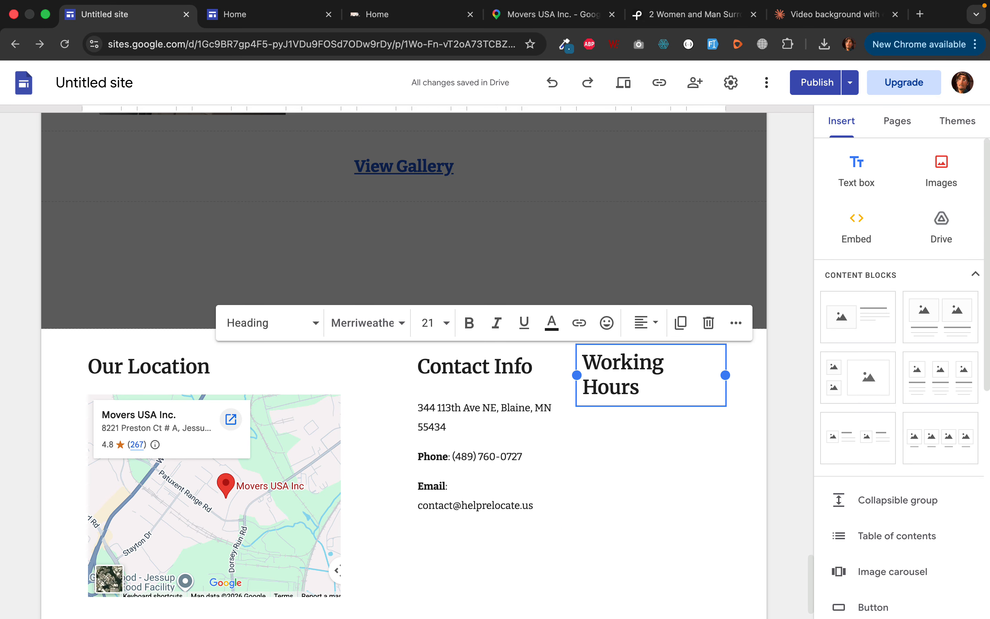
{"action": "left_click", "coordinate": [853, 169]}
{"action": "left_click_drag", "start_coordinate": [404, 534], "coordinate": [617, 301]}
{"action": "scroll", "coordinate": [617, 302], "scroll_direction": "up", "scroll_amount": 1}
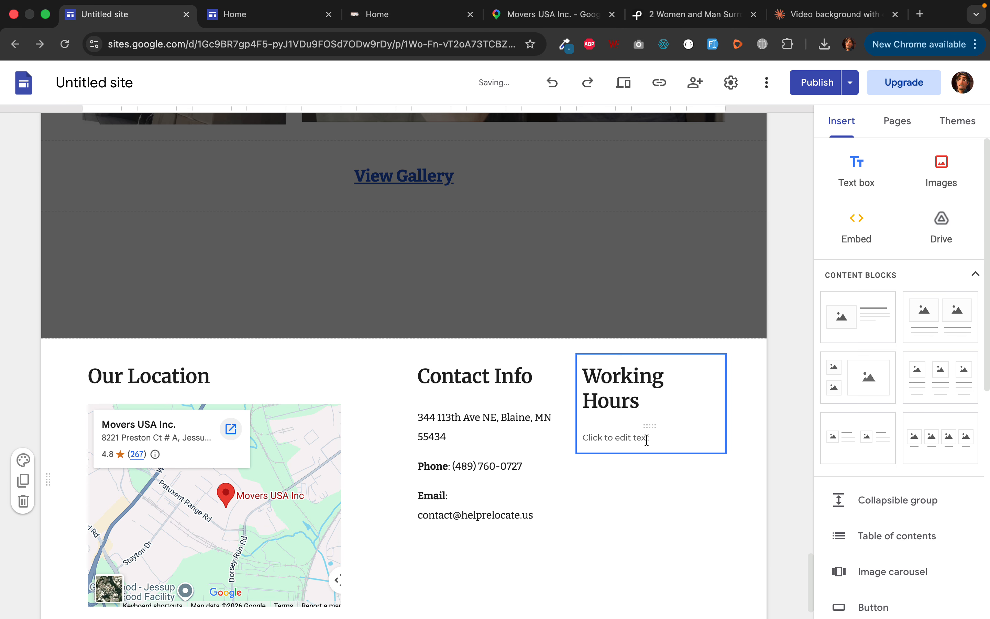
{"action": "left_click", "coordinate": [610, 451]}
{"action": "left_click", "coordinate": [603, 437]}
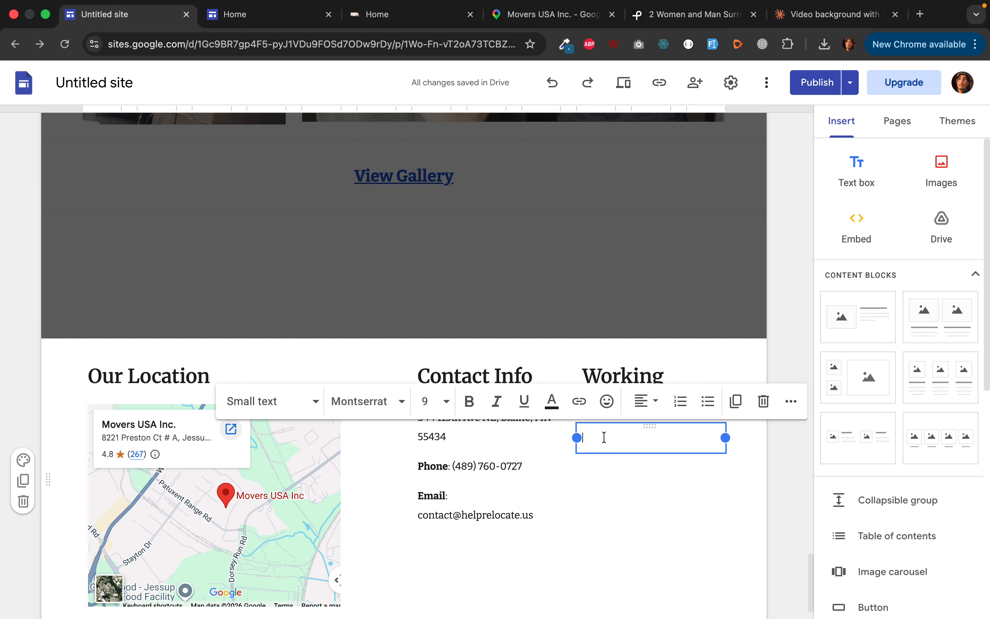
Enter "Mon-Sat: 9:00 - 21:00" in the text box under "Working Hours" and set its font size to 12.
{"action": "type", "text": "Mon-Sat: 9:00 - 21:00"}
{"action": "left_click_drag", "start_coordinate": [619, 436], "coordinate": [571, 438]}
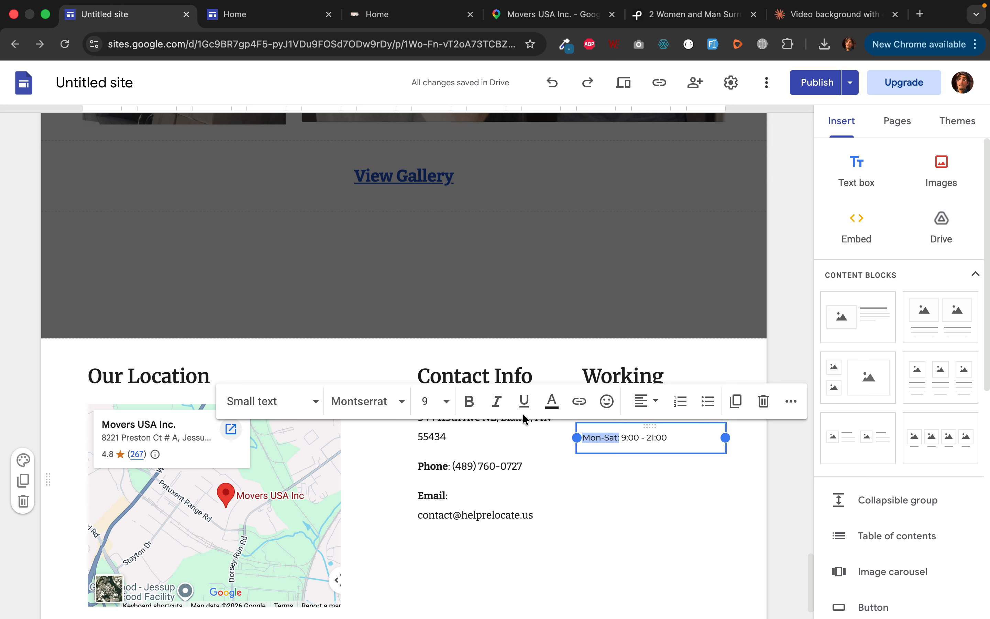
{"action": "triple_click", "coordinate": [620, 436]}
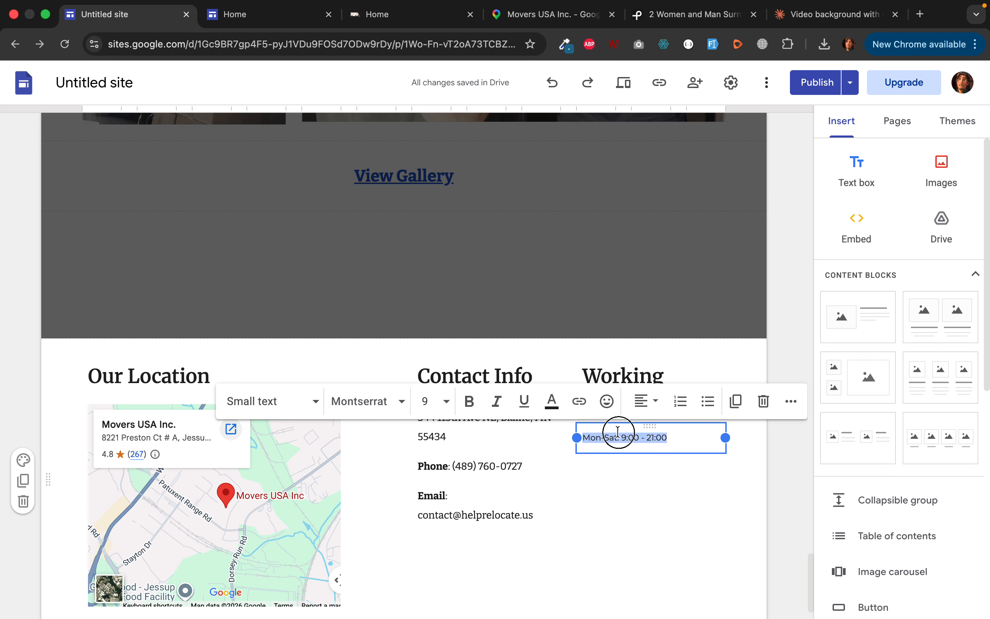
{"action": "left_click", "coordinate": [421, 401]}
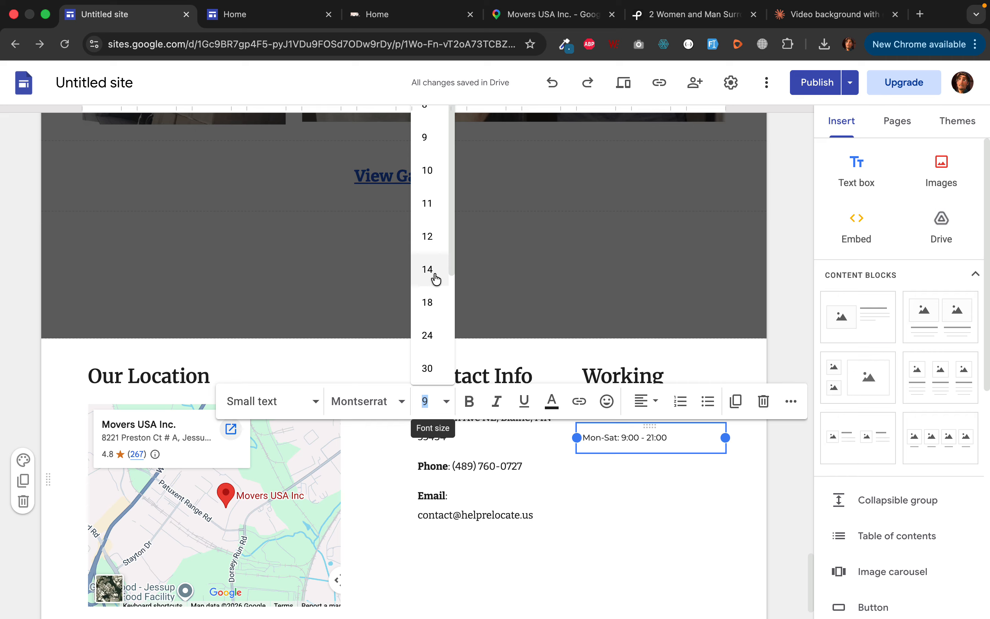
{"action": "left_click", "coordinate": [430, 237]}
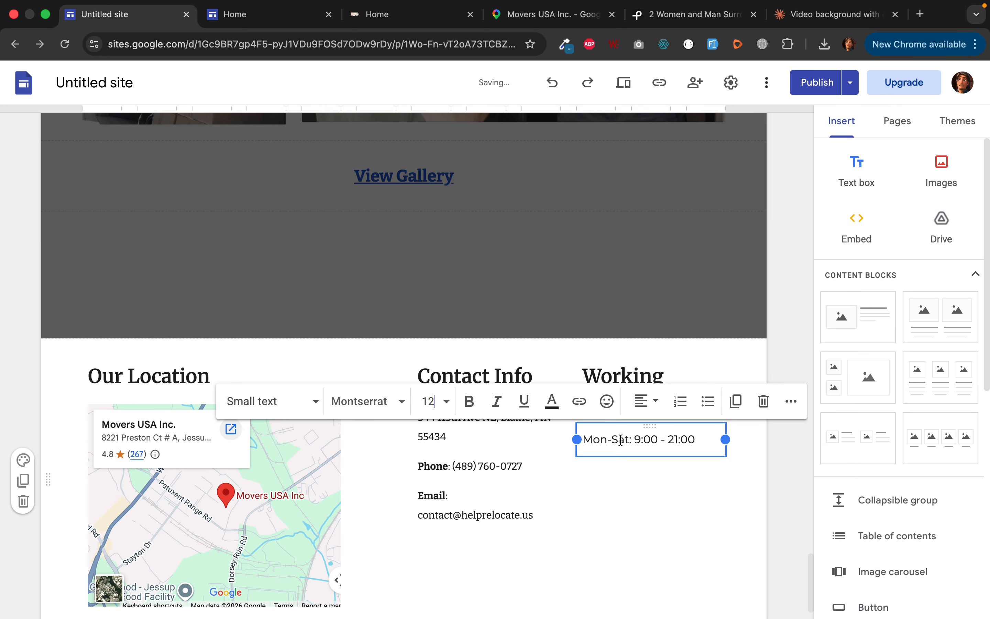
Make the "Mon-Sat:" label in the working hours text bold.
{"action": "left_click_drag", "start_coordinate": [632, 438], "coordinate": [580, 438]}
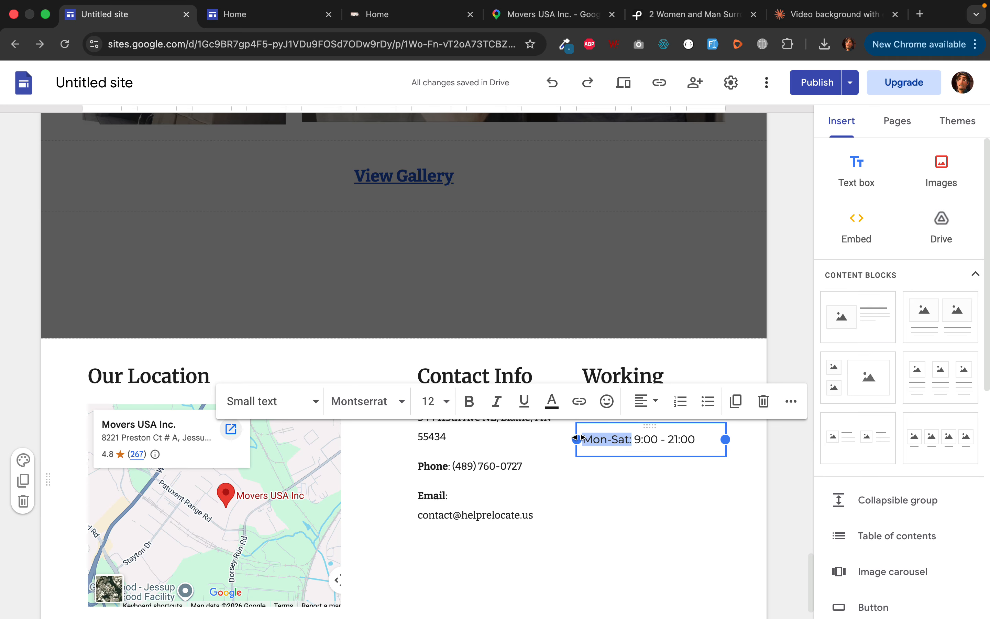
{"action": "key", "text": "super+b"}
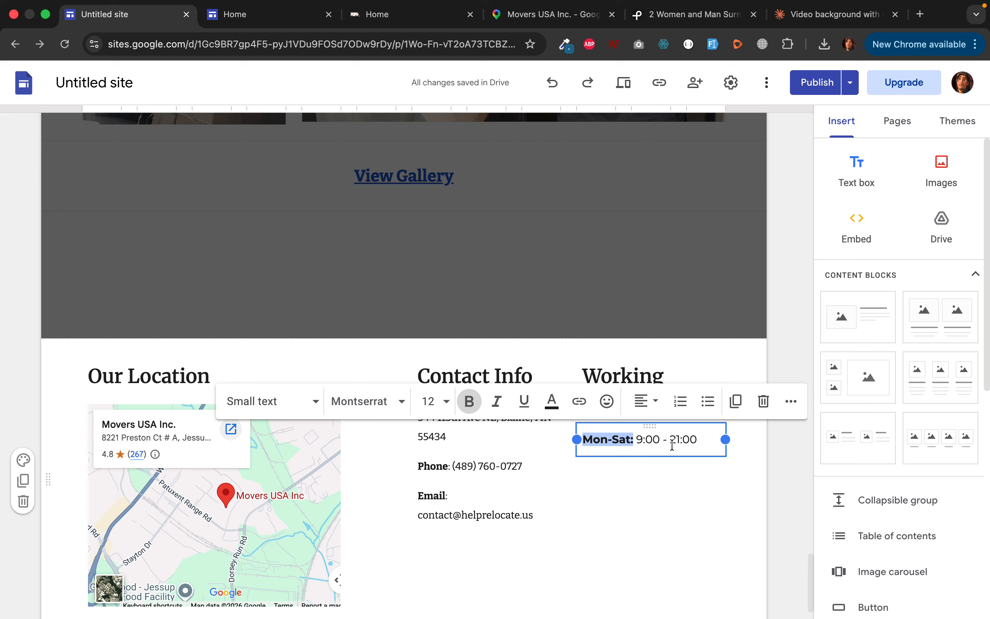
{"action": "left_click", "coordinate": [652, 467]}
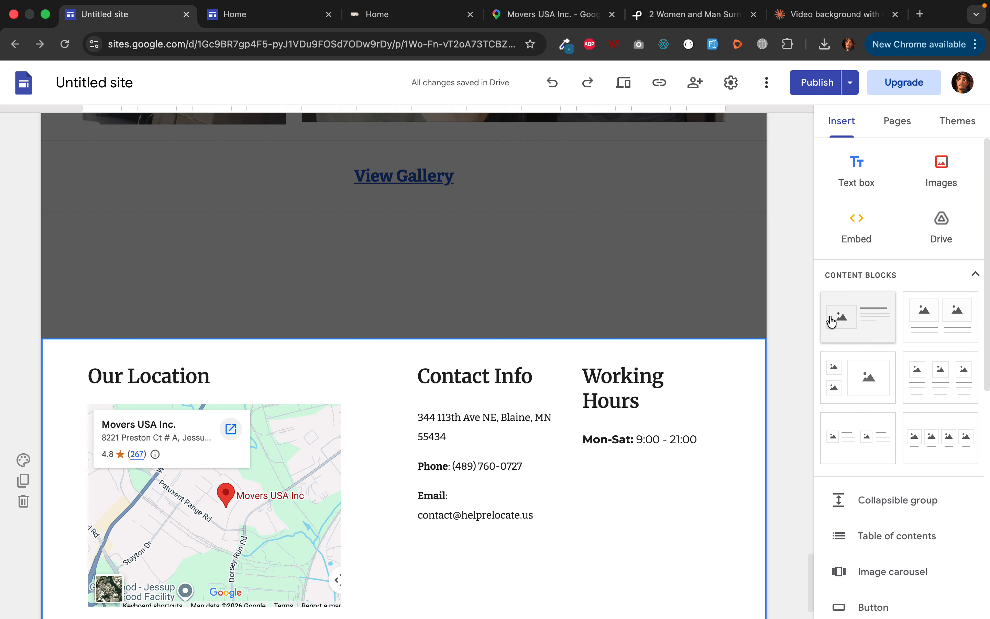
{"action": "scroll", "coordinate": [832, 323], "scroll_direction": "down", "scroll_amount": 10}
{"action": "left_click", "coordinate": [889, 282]}
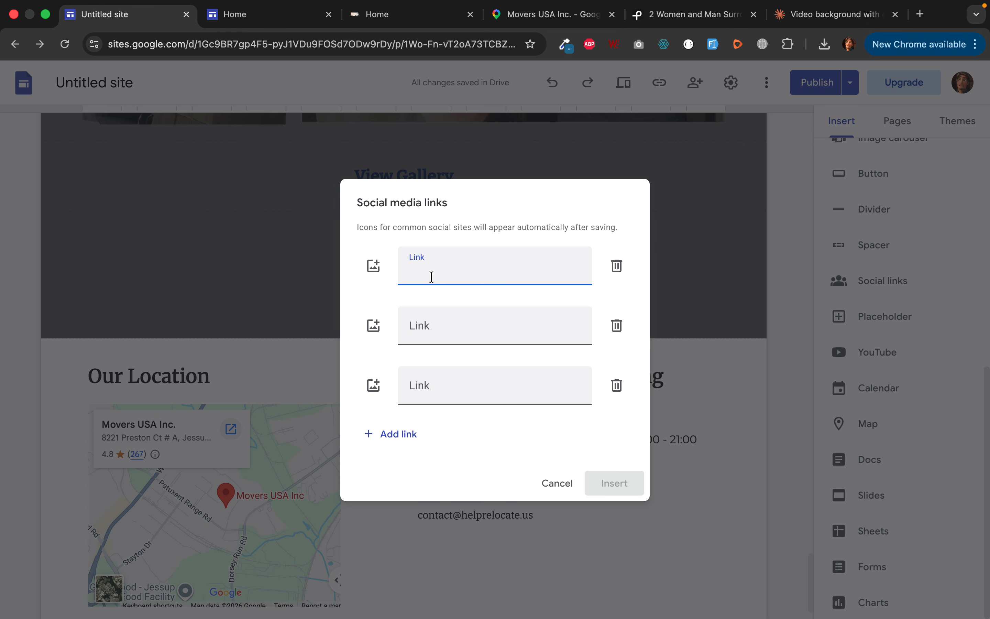
{"action": "type", "text": "https://facebook.com"}
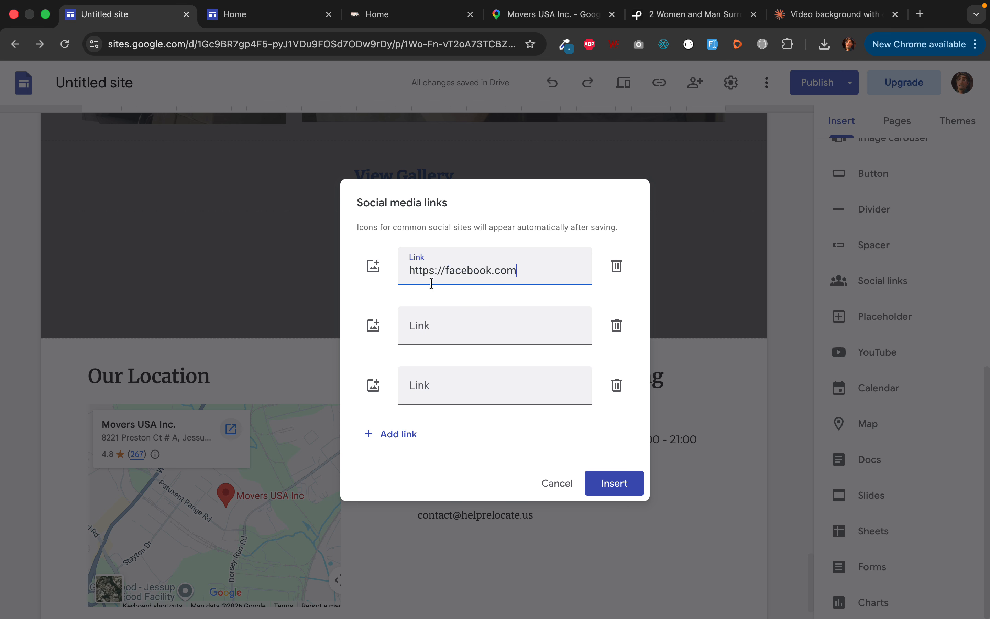
{"action": "left_click", "coordinate": [452, 329]}
{"action": "type", "text": "ht"}
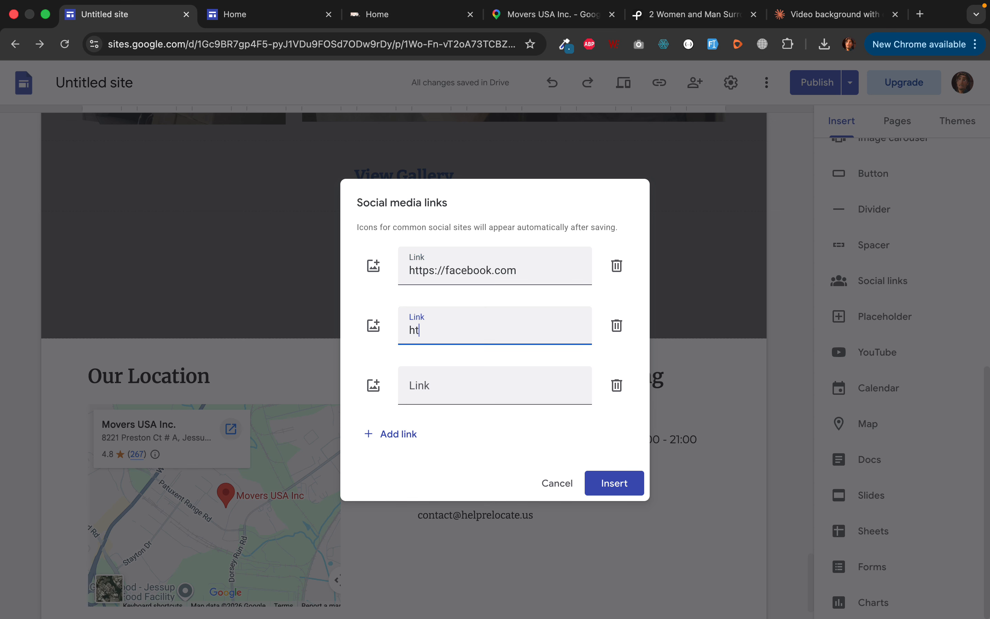
{"action": "type", "text": "tps://"}
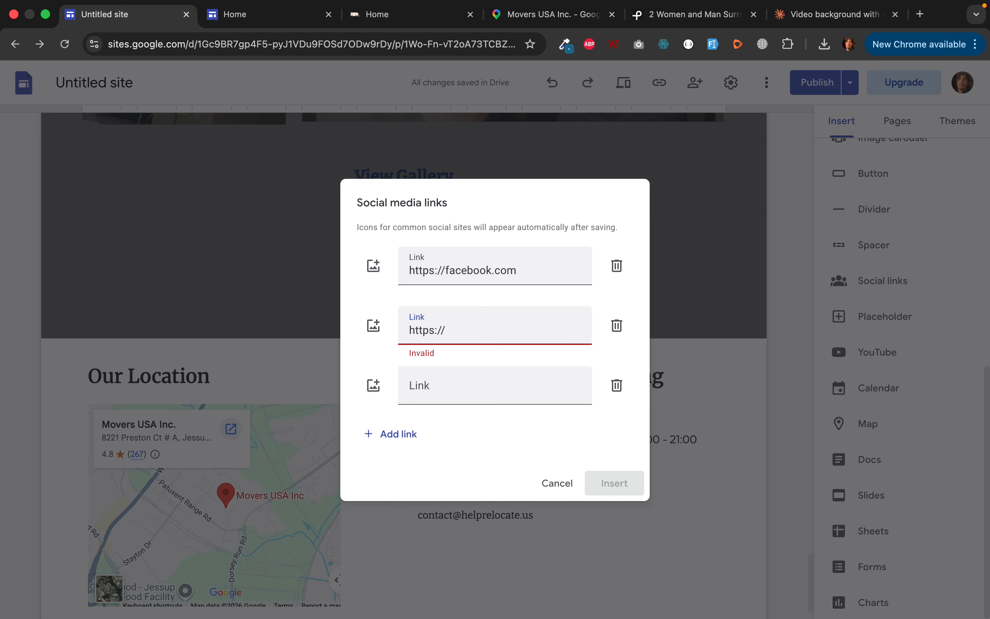
{"action": "type", "text": "instagram.com"}
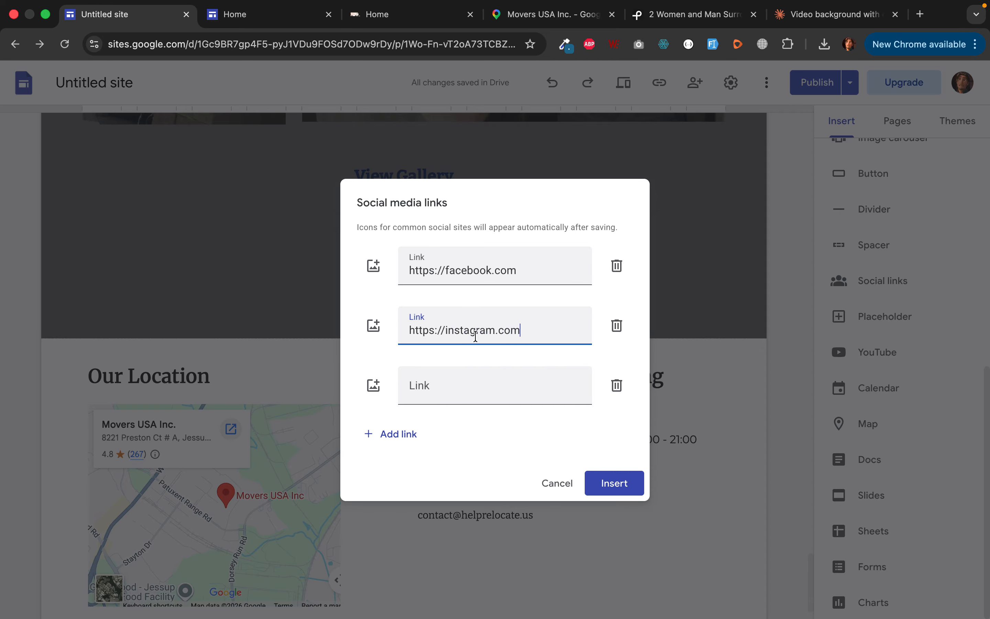
{"action": "left_click", "coordinate": [464, 384]}
{"action": "type", "text": "http"}
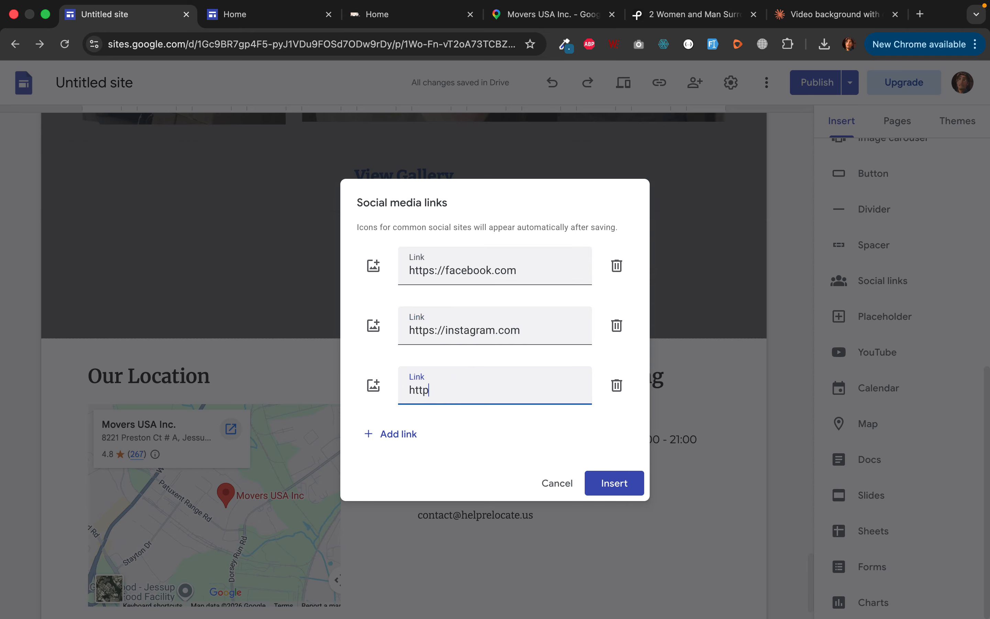
{"action": "type", "text": "s://pinterest.com"}
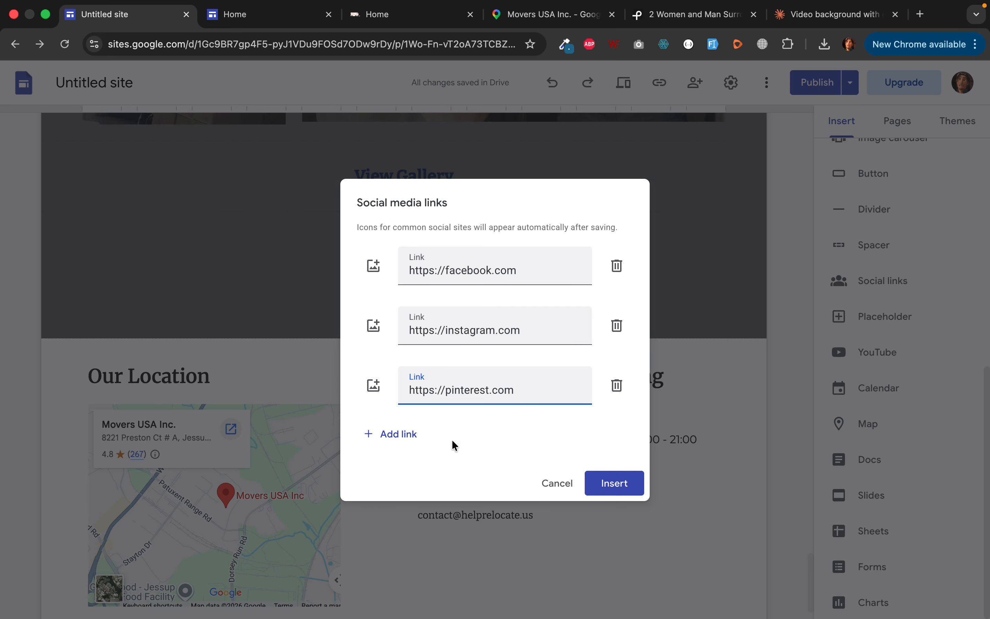
{"action": "left_click", "coordinate": [391, 437]}
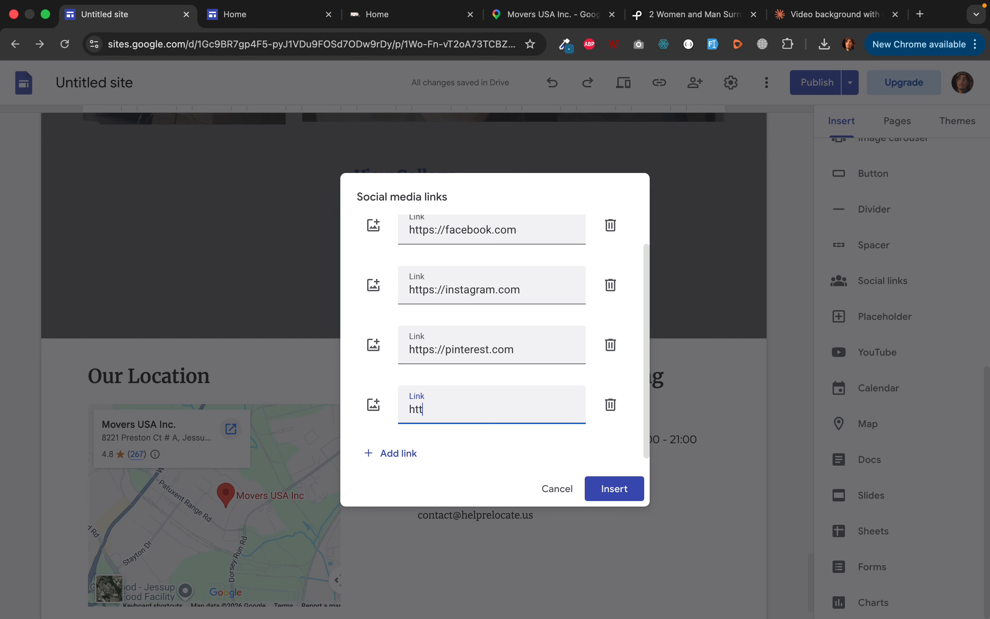
{"action": "type", "text": "https://outu"}
{"action": "key", "text": "BackSpace"}
{"action": "key", "text": "BackSpace"}
{"action": "type", "text": "youtub"}
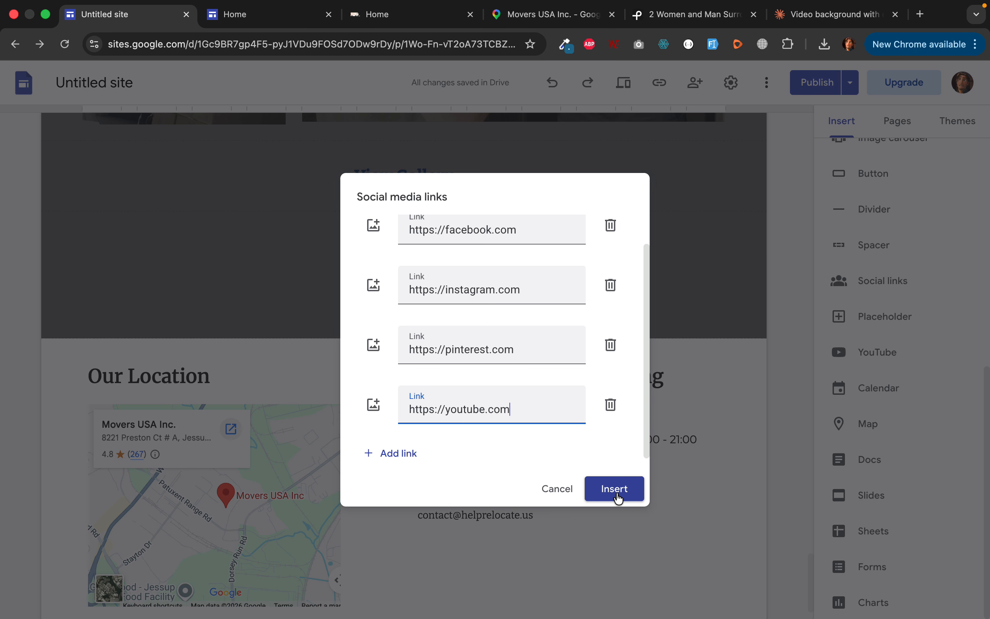
{"action": "left_click", "coordinate": [617, 490]}
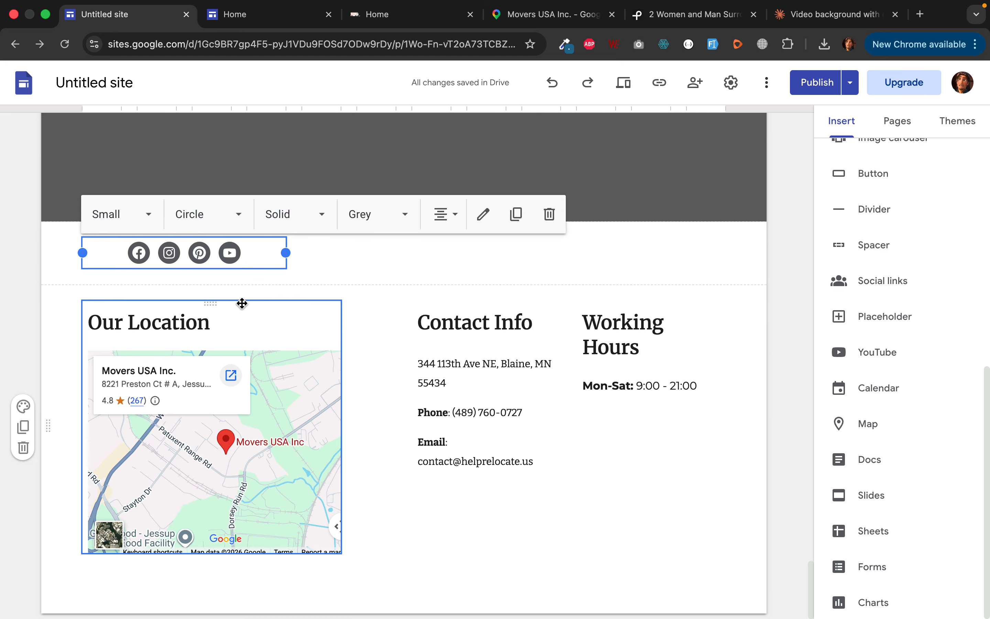
Move the social icons beneath the working hours text and make them coloured and left-aligned.
{"action": "left_click_drag", "start_coordinate": [254, 250], "coordinate": [636, 413]}
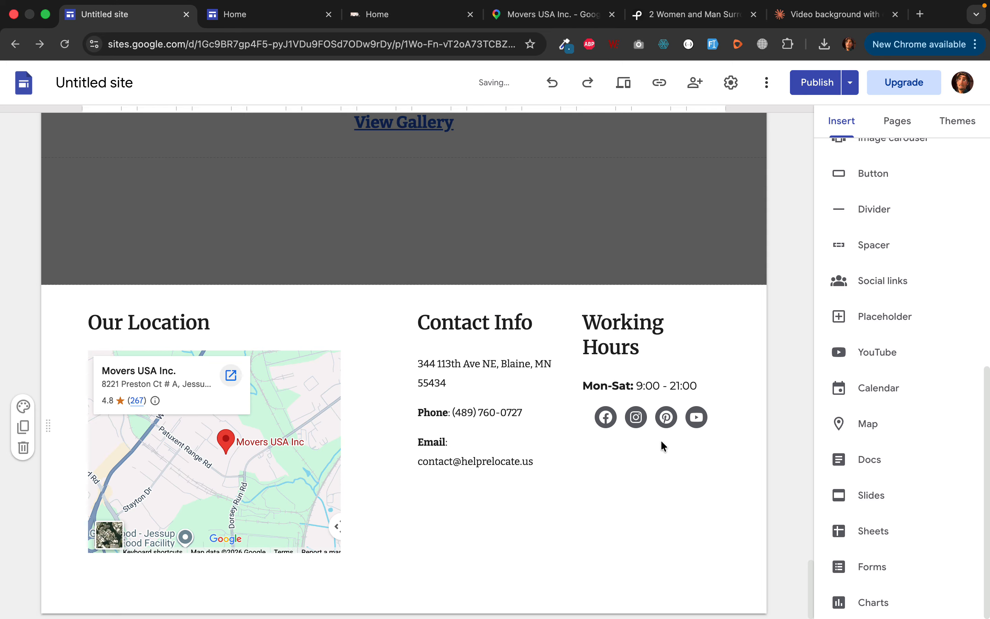
{"action": "left_click", "coordinate": [638, 417]}
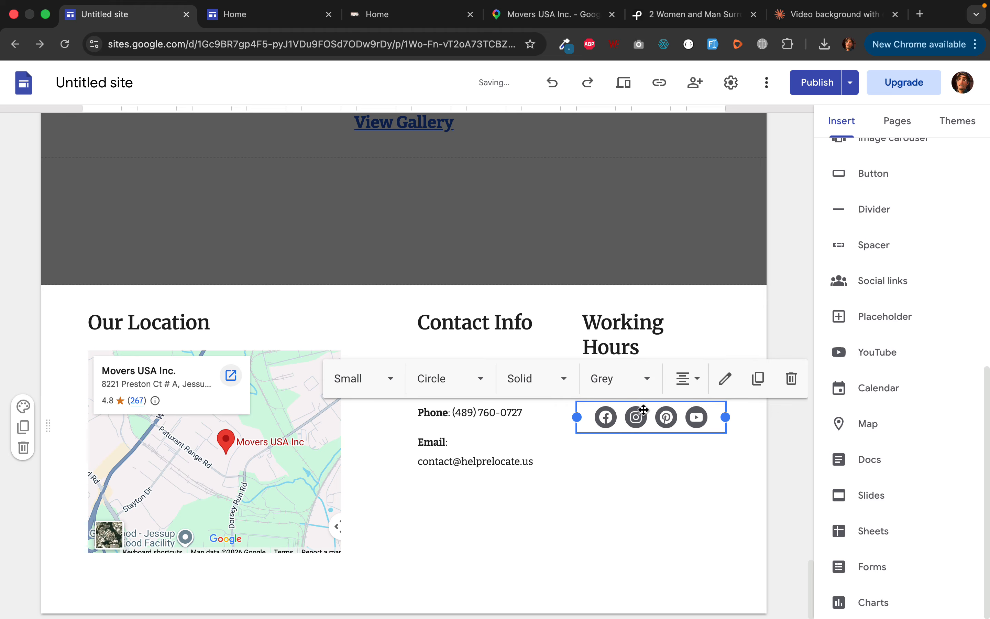
{"action": "left_click", "coordinate": [624, 389]}
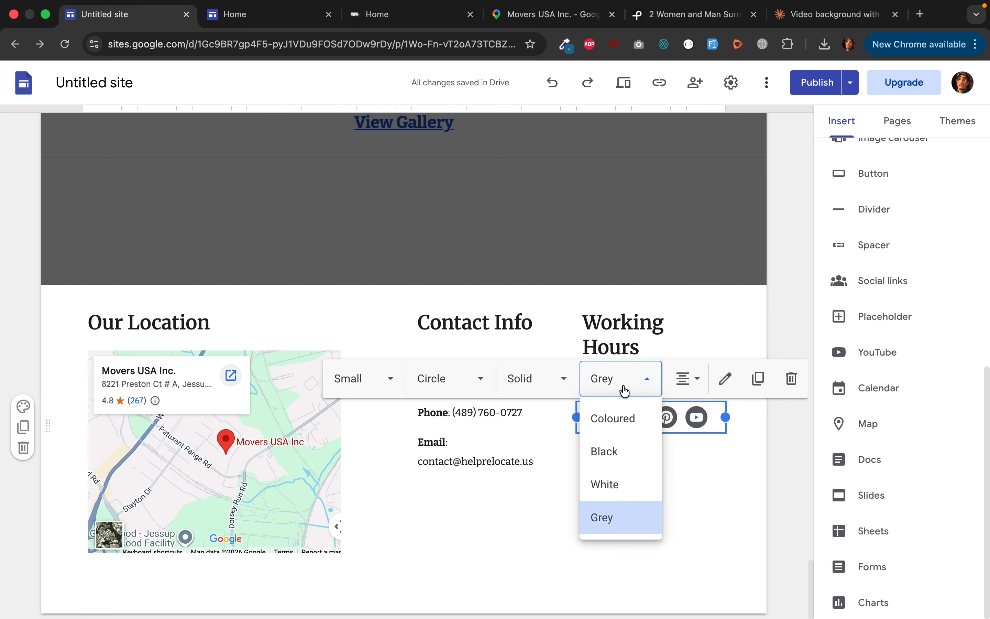
{"action": "left_click", "coordinate": [626, 418]}
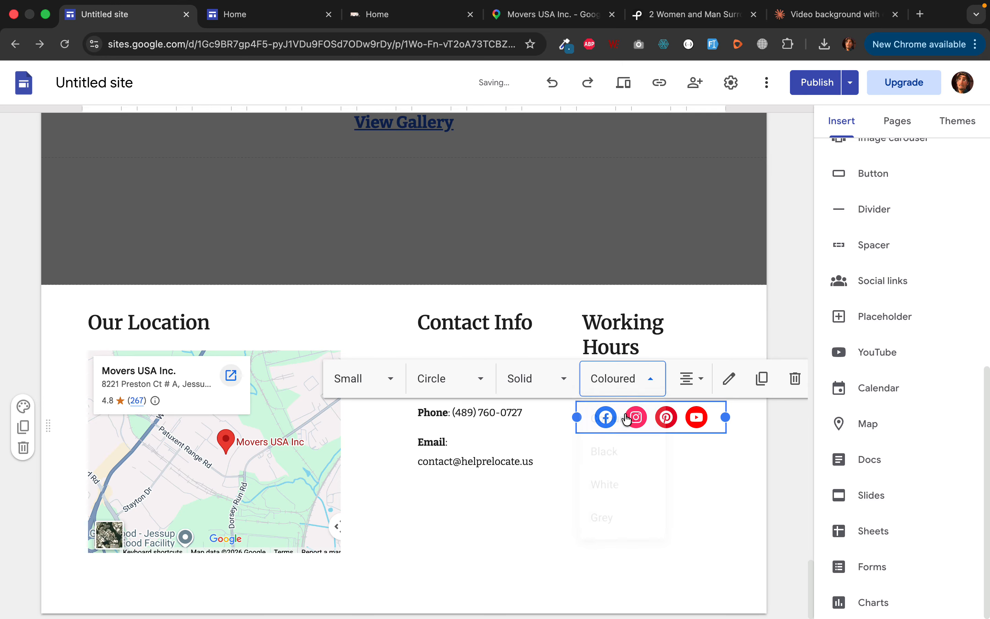
{"action": "left_click", "coordinate": [684, 387]}
{"action": "left_click", "coordinate": [686, 418]}
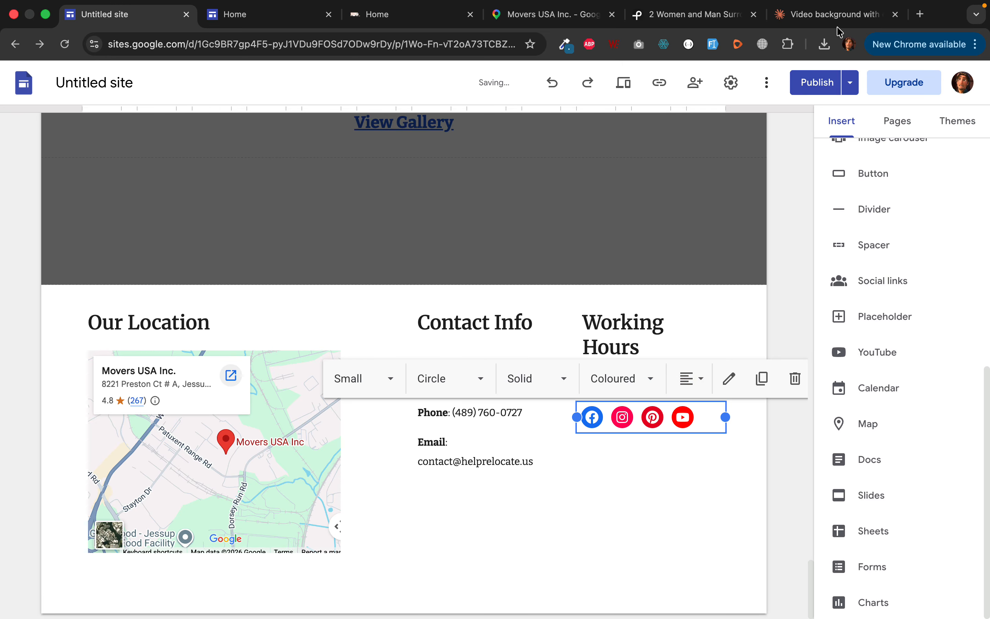
Publish the footer changes and reload the published Home page to check its footer.
{"action": "left_click", "coordinate": [816, 83]}
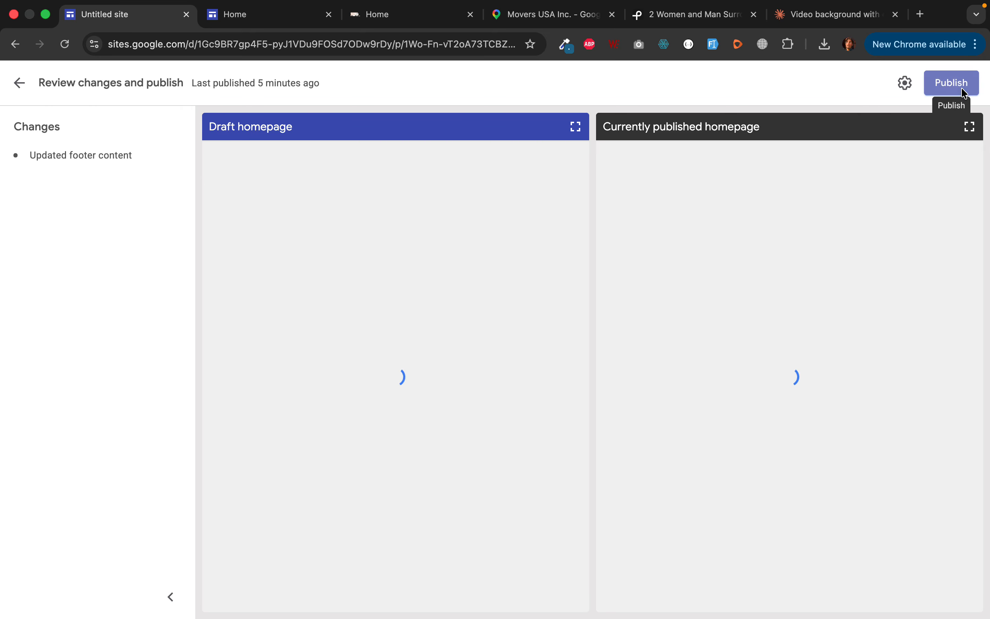
{"action": "left_click", "coordinate": [961, 93]}
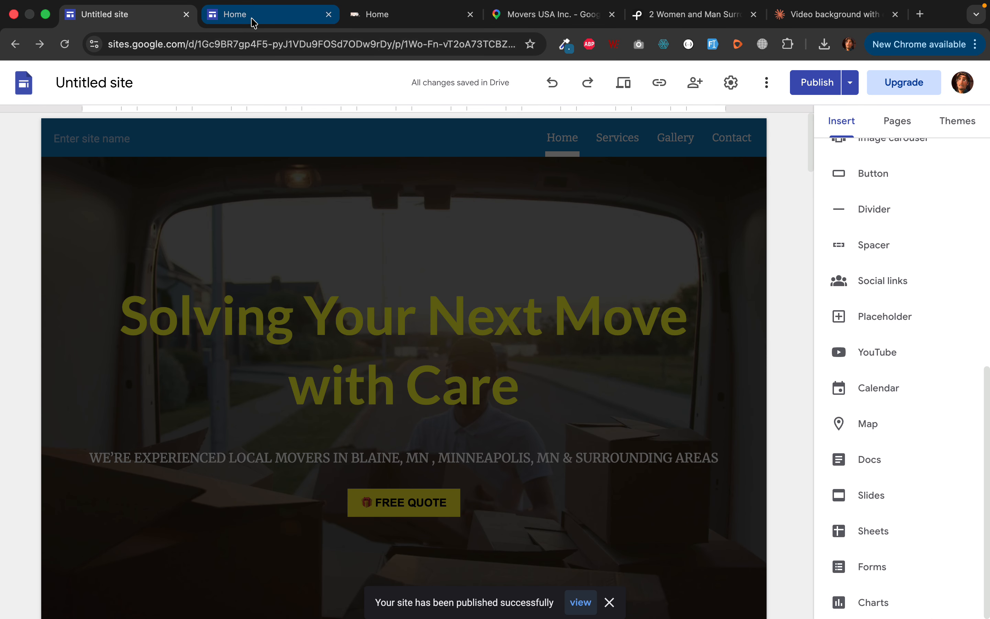
{"action": "left_click", "coordinate": [254, 21]}
{"action": "left_click", "coordinate": [65, 44]}
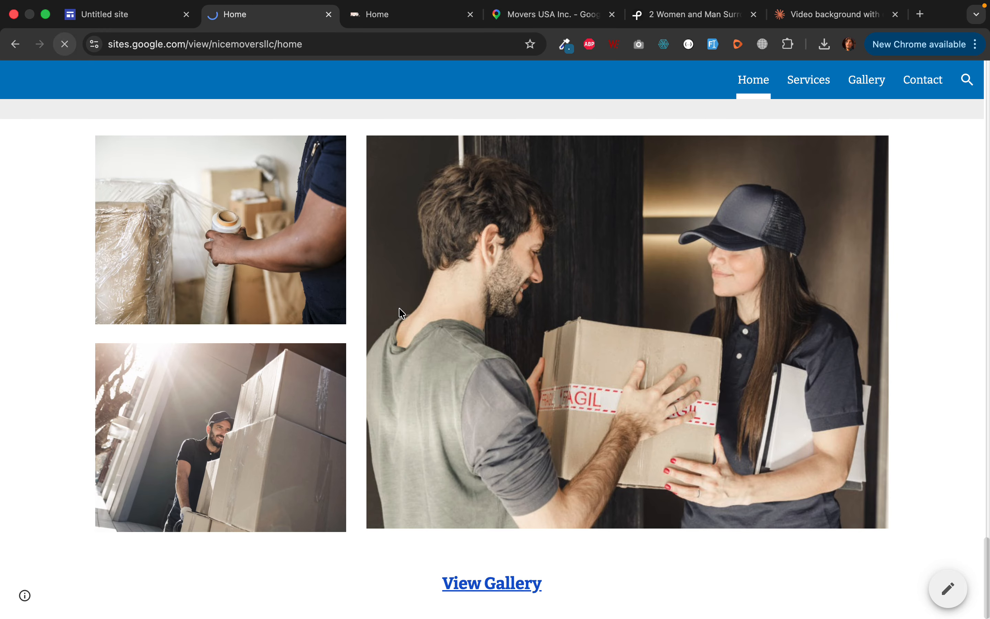
{"action": "scroll", "coordinate": [439, 391], "scroll_direction": "down", "scroll_amount": 20}
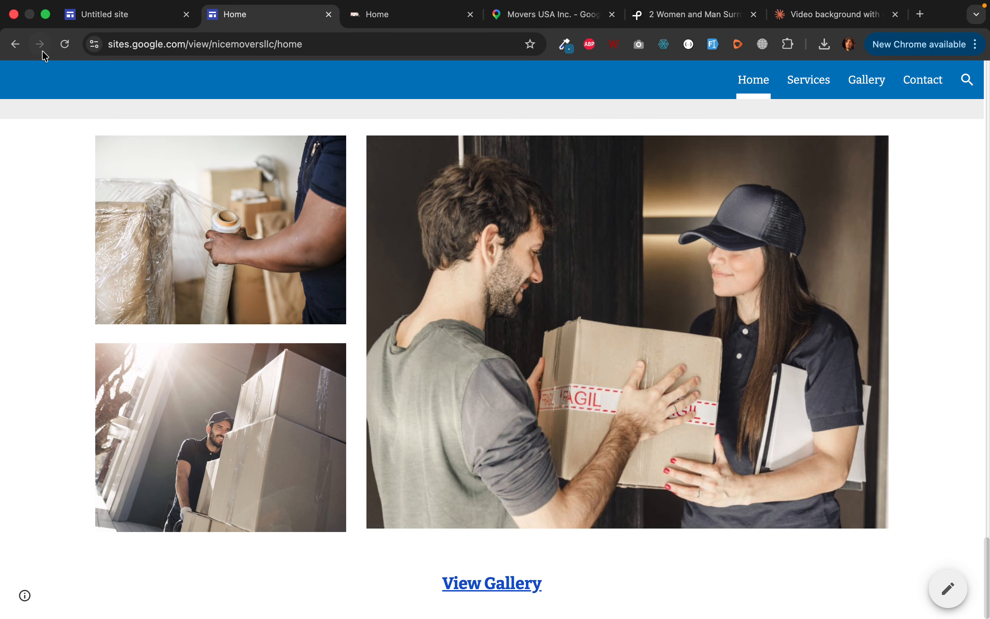
{"action": "left_click", "coordinate": [65, 44]}
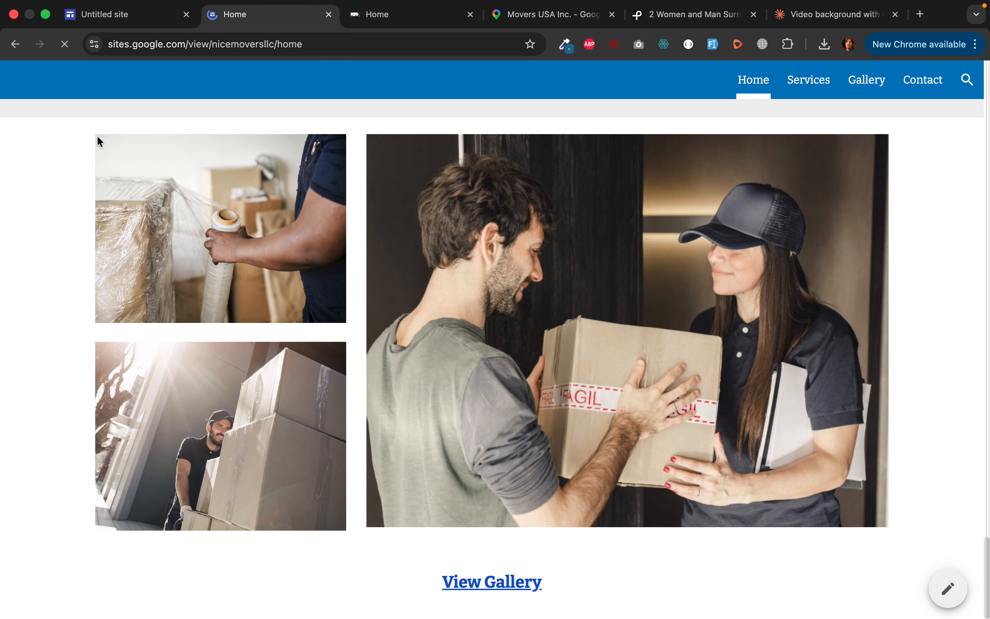
{"action": "left_click", "coordinate": [65, 49]}
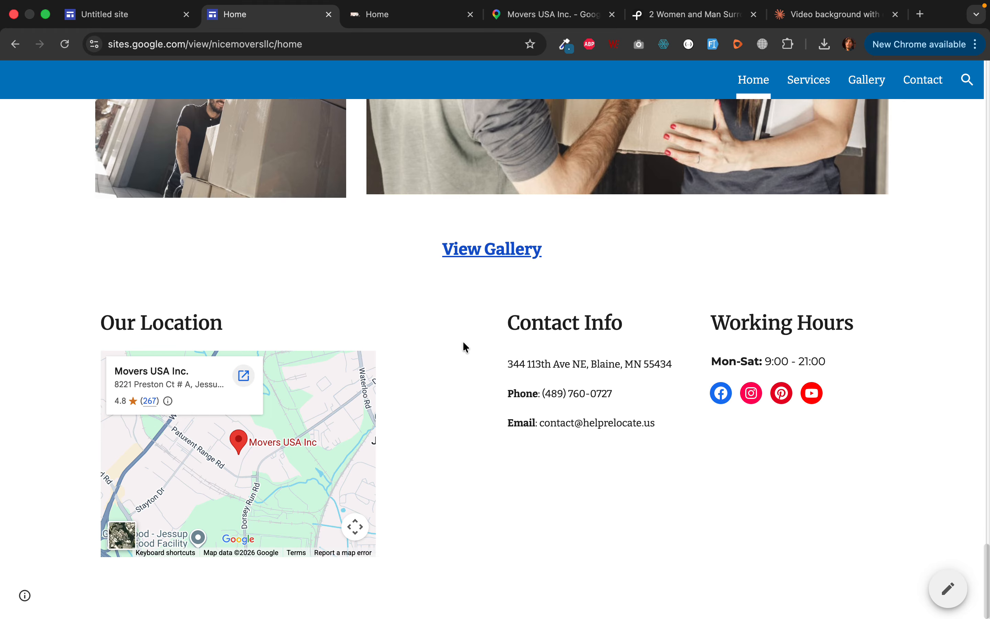
Return to the site editor and widen the footer's "Contact Info" column toward the "Our Location" map.
{"action": "left_click", "coordinate": [121, 19]}
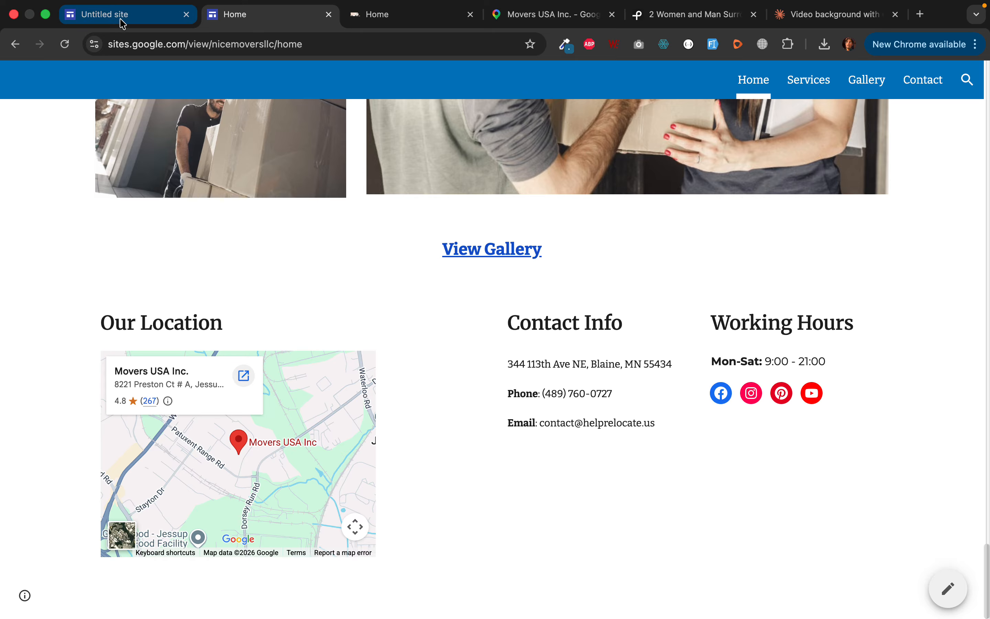
{"action": "scroll", "coordinate": [439, 440], "scroll_direction": "down", "scroll_amount": 20}
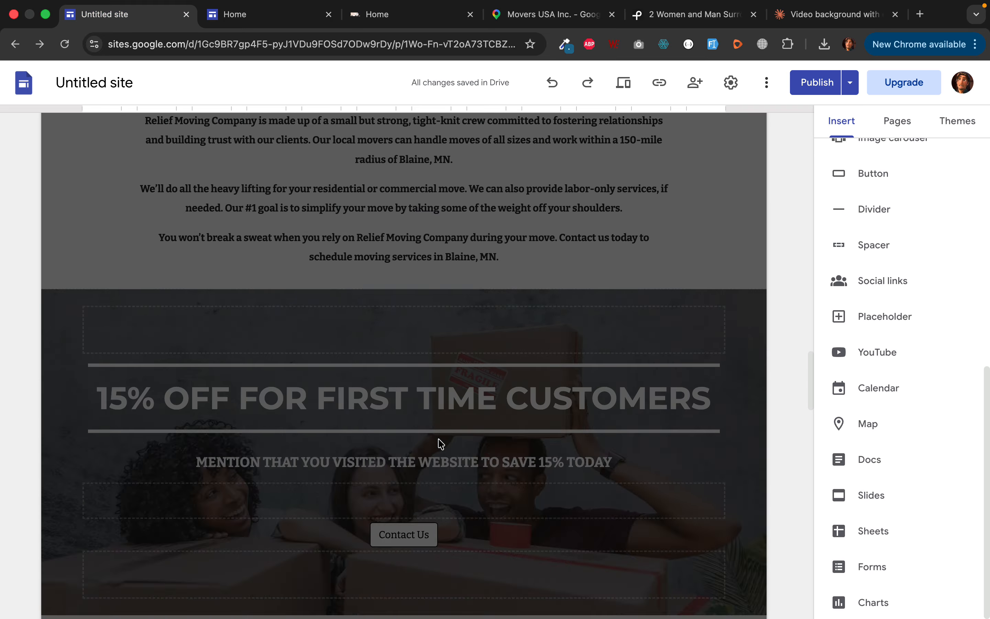
{"action": "scroll", "coordinate": [439, 438], "scroll_direction": "up", "scroll_amount": 1}
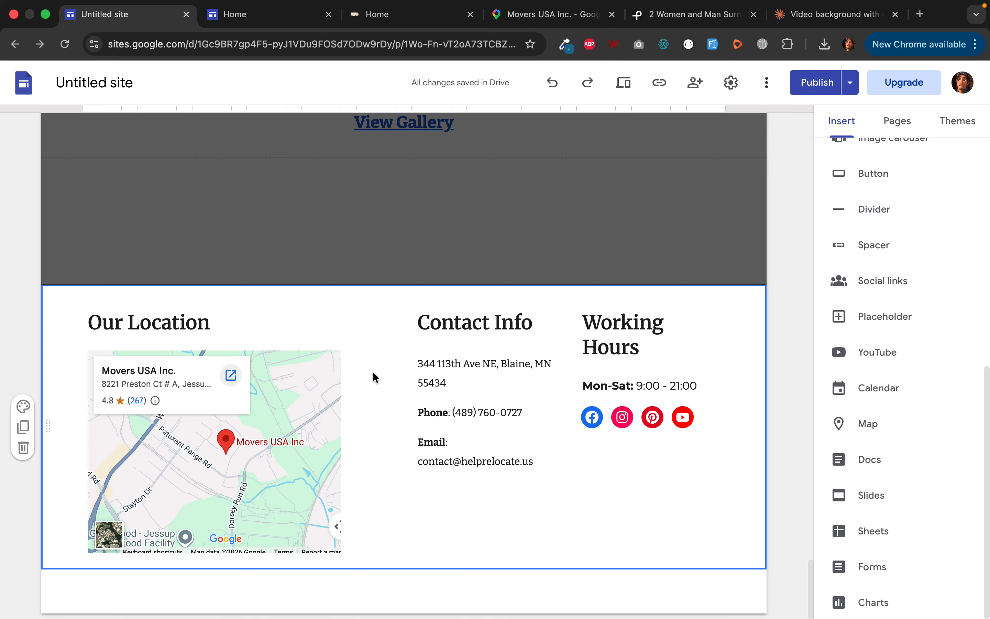
{"action": "left_click_drag", "start_coordinate": [330, 371], "coordinate": [347, 372]}
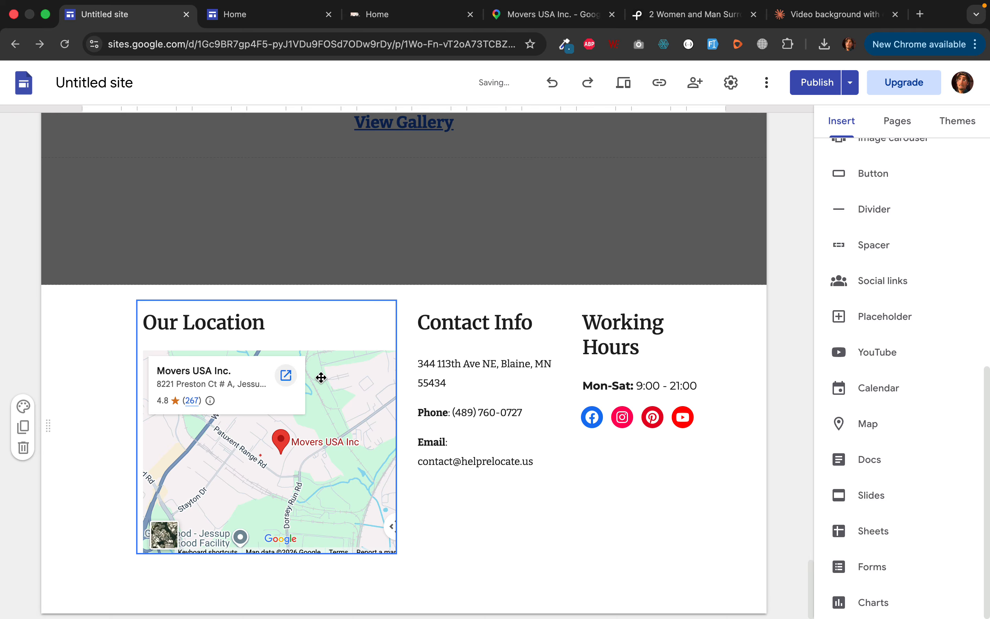
{"action": "key", "text": "super+z"}
{"action": "left_click", "coordinate": [426, 406]}
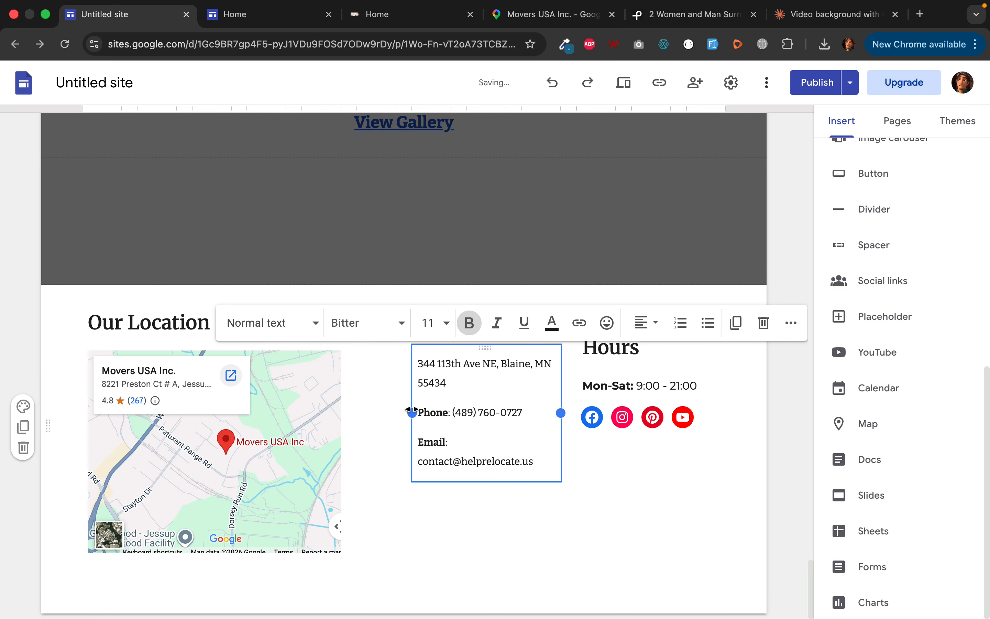
{"action": "left_click_drag", "start_coordinate": [412, 411], "coordinate": [357, 409]}
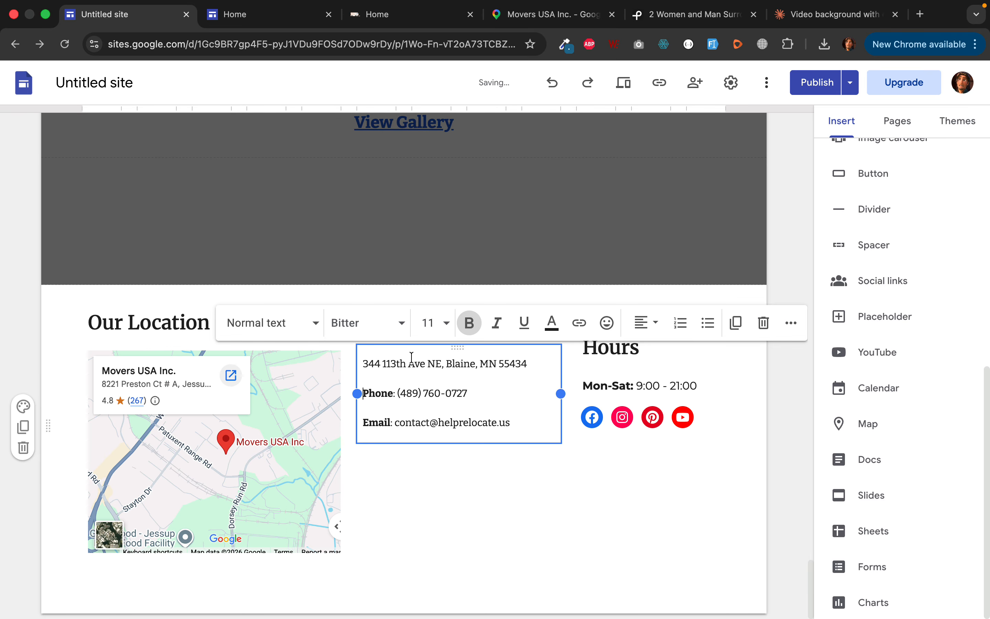
Publish the adjusted "Contact Info" footer column and reload the published Home page.
{"action": "left_click", "coordinate": [535, 501]}
{"action": "left_click", "coordinate": [528, 351]}
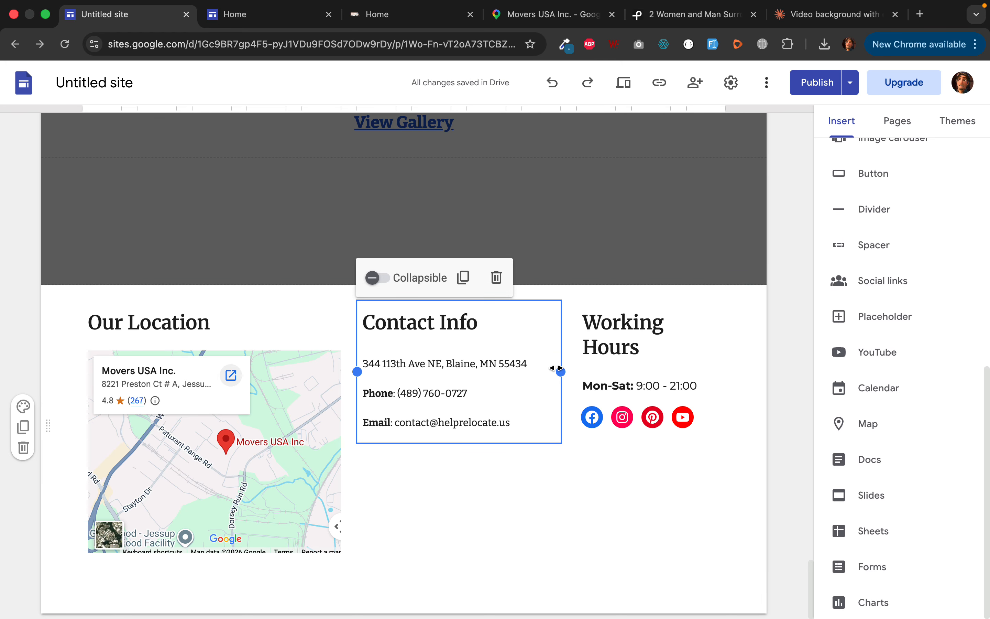
{"action": "mouse_move", "coordinate": [560, 370]}
{"action": "left_mouse_down"}
{"action": "mouse_move", "coordinate": [543, 372]}
{"action": "mouse_move", "coordinate": [559, 371]}
{"action": "left_mouse_up"}
{"action": "left_click", "coordinate": [815, 85]}
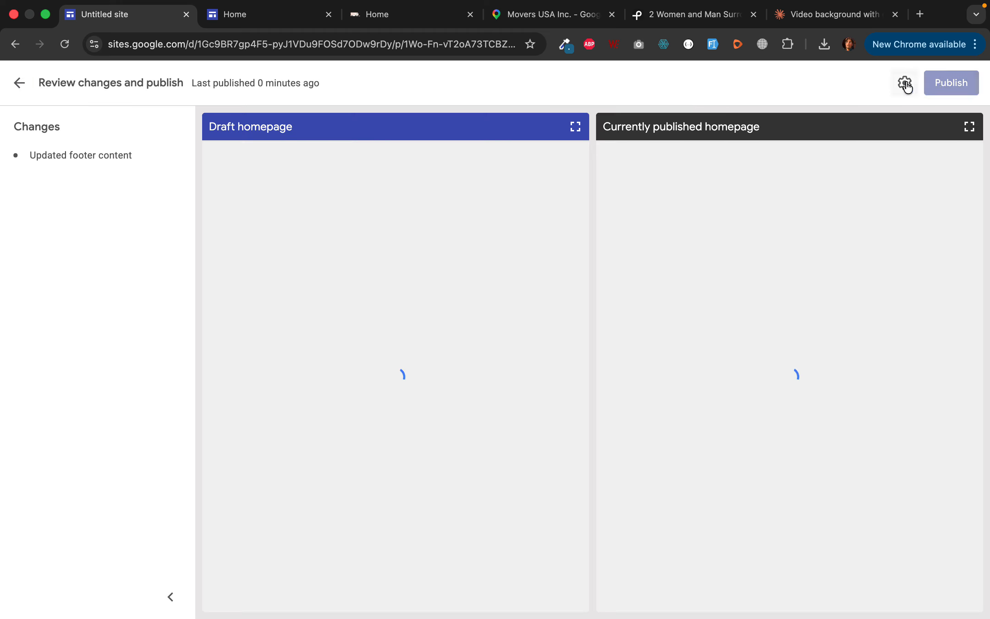
{"action": "left_click", "coordinate": [952, 84]}
{"action": "left_click", "coordinate": [237, 16]}
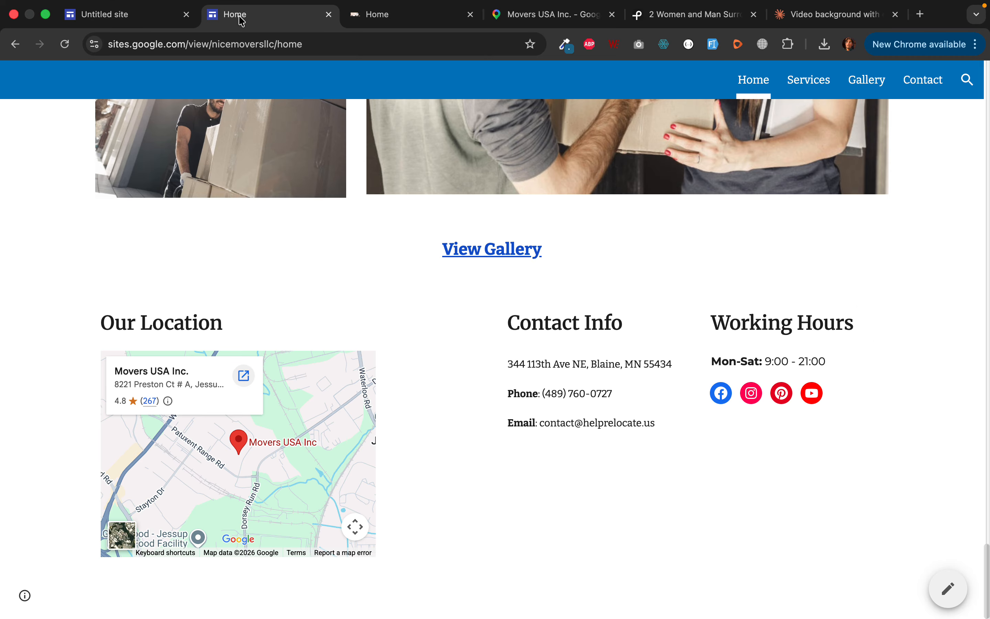
{"action": "scroll", "coordinate": [389, 279], "scroll_direction": "up", "scroll_amount": 10}
{"action": "scroll", "coordinate": [400, 324], "scroll_direction": "up", "scroll_amount": 15}
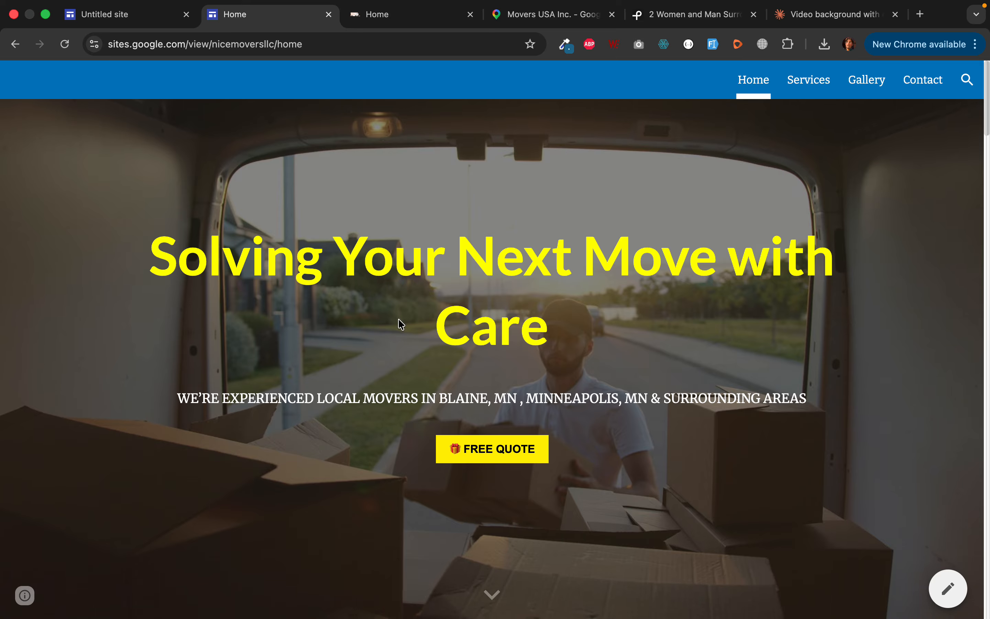
{"action": "left_click", "coordinate": [65, 44]}
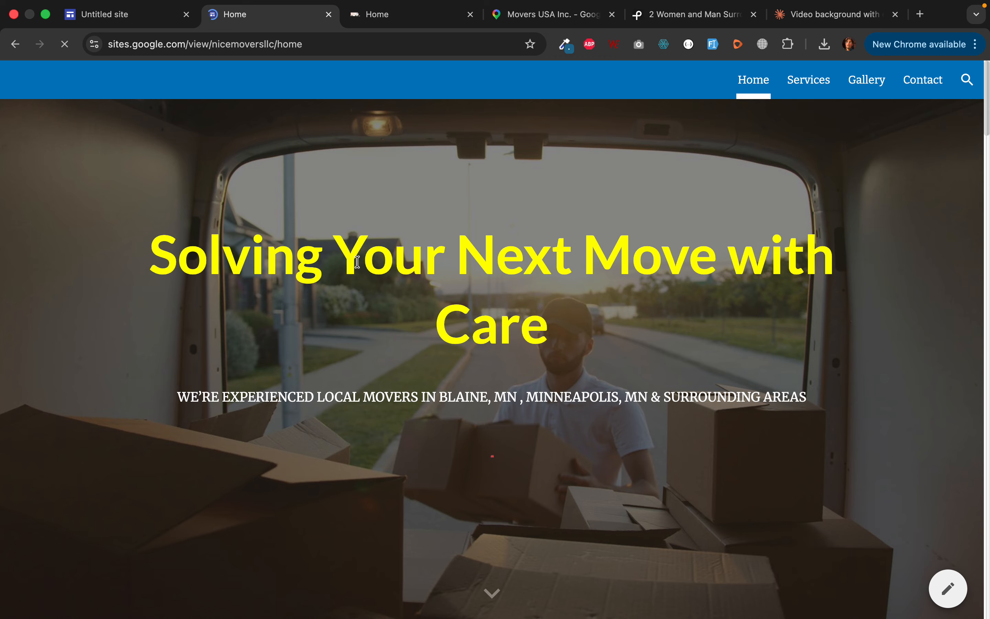
Review the published Home page from the hero banner through the services, promotional and gallery sections down to the footer columns.
{"action": "scroll", "coordinate": [621, 474], "scroll_direction": "down", "scroll_amount": 10}
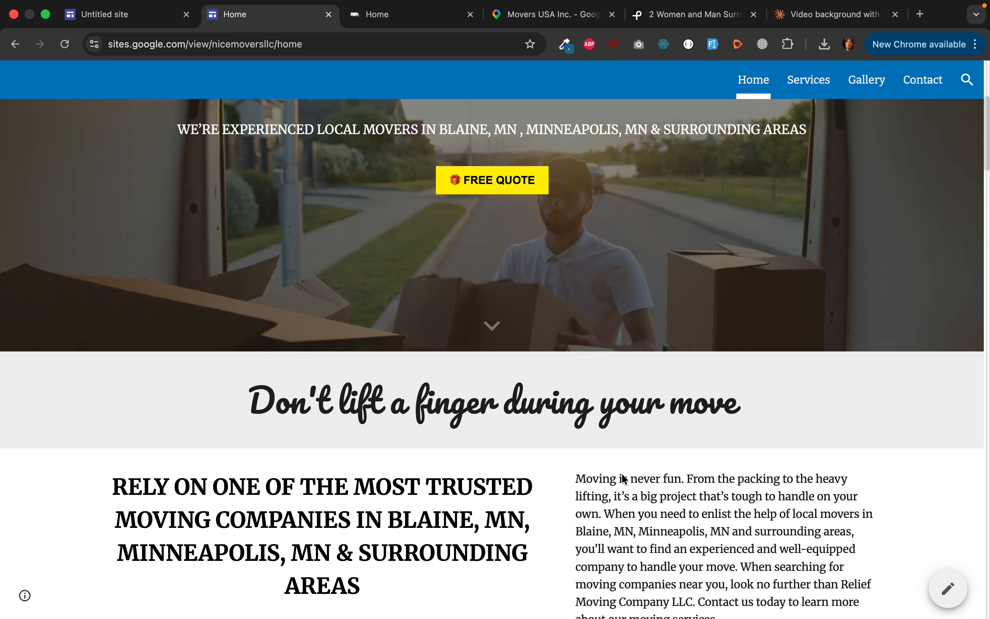
{"action": "scroll", "coordinate": [624, 479], "scroll_direction": "down", "scroll_amount": 2}
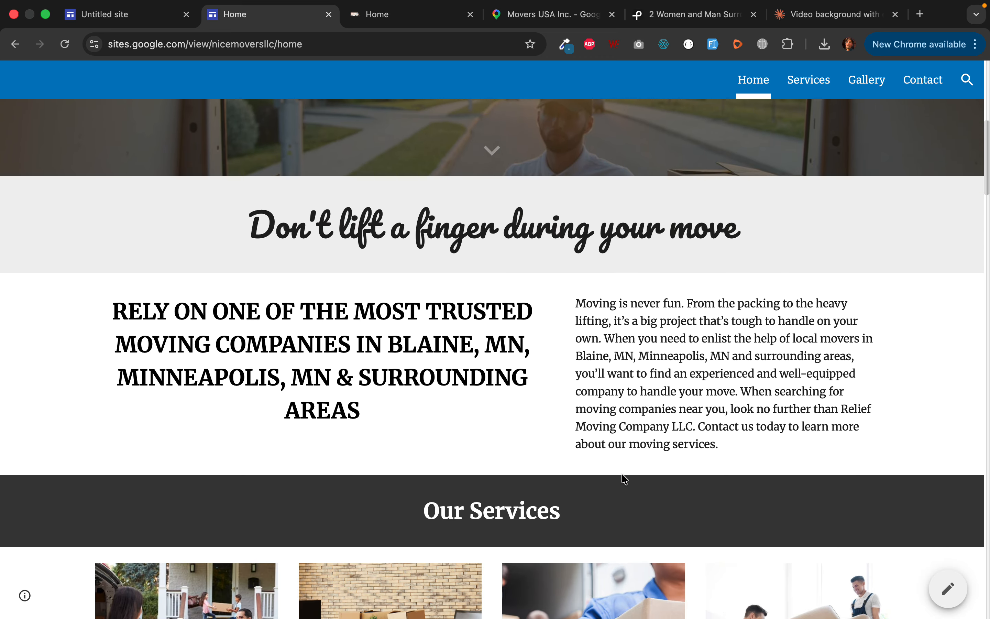
{"action": "scroll", "coordinate": [624, 479], "scroll_direction": "down", "scroll_amount": 2}
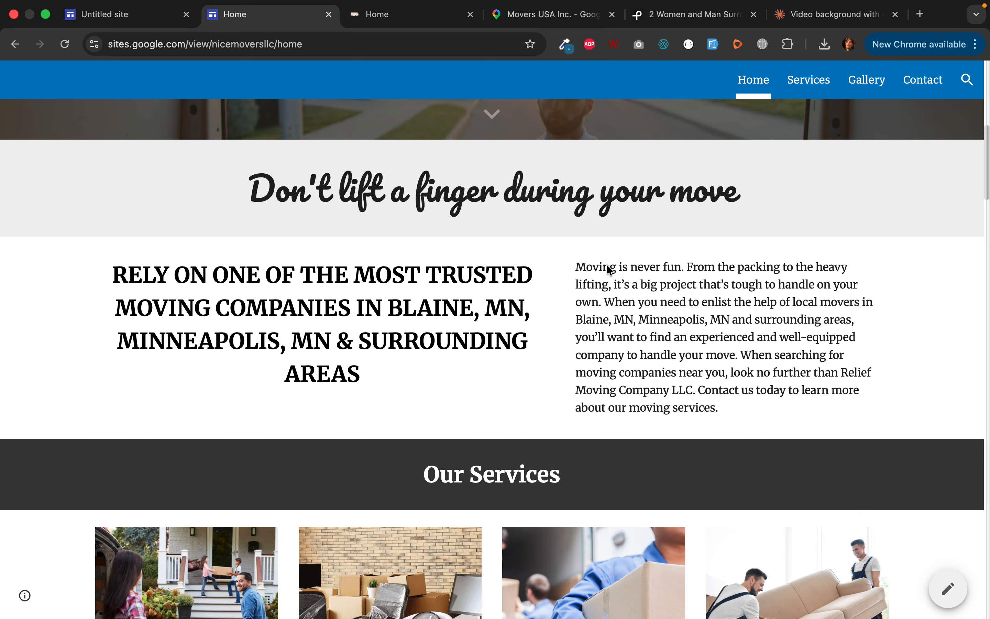
{"action": "scroll", "coordinate": [610, 270], "scroll_direction": "down", "scroll_amount": 10}
{"action": "scroll", "coordinate": [621, 409], "scroll_direction": "up", "scroll_amount": 6}
{"action": "scroll", "coordinate": [638, 375], "scroll_direction": "down", "scroll_amount": 1}
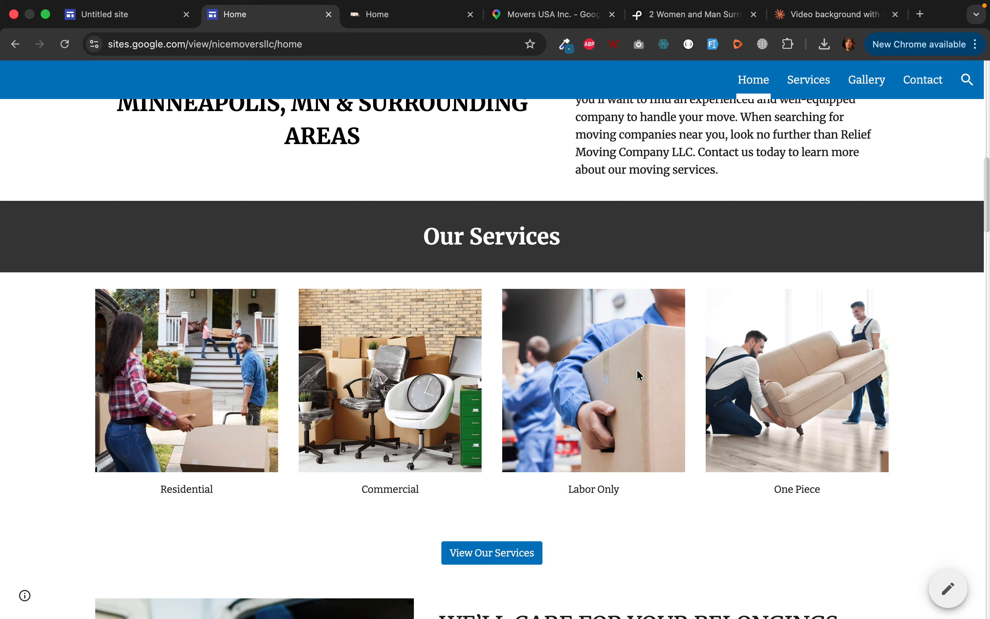
{"action": "scroll", "coordinate": [603, 455], "scroll_direction": "down", "scroll_amount": 10}
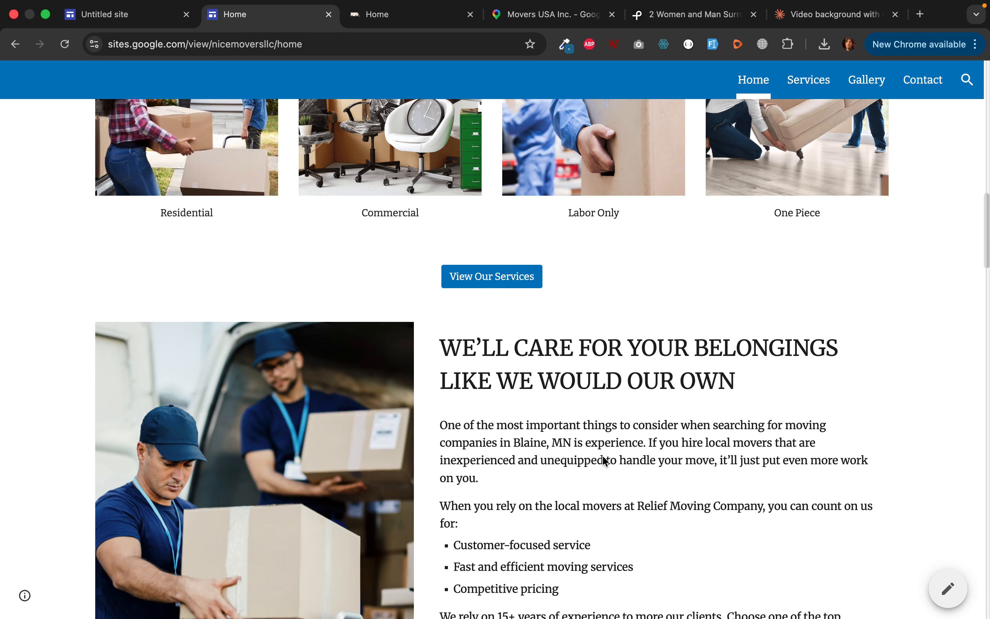
{"action": "scroll", "coordinate": [659, 423], "scroll_direction": "down", "scroll_amount": 10}
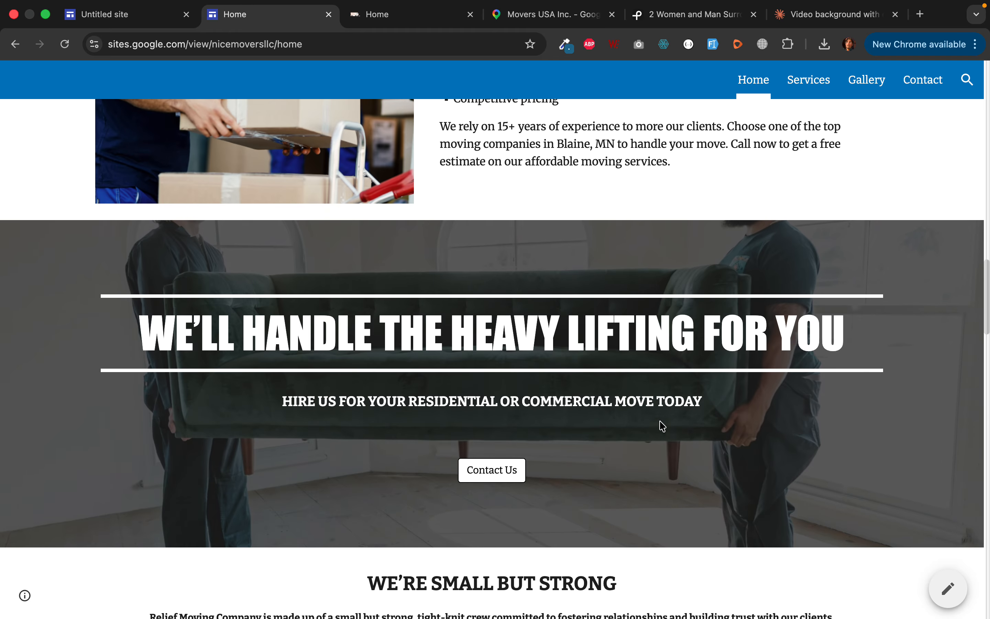
{"action": "scroll", "coordinate": [661, 426], "scroll_direction": "up", "scroll_amount": 10}
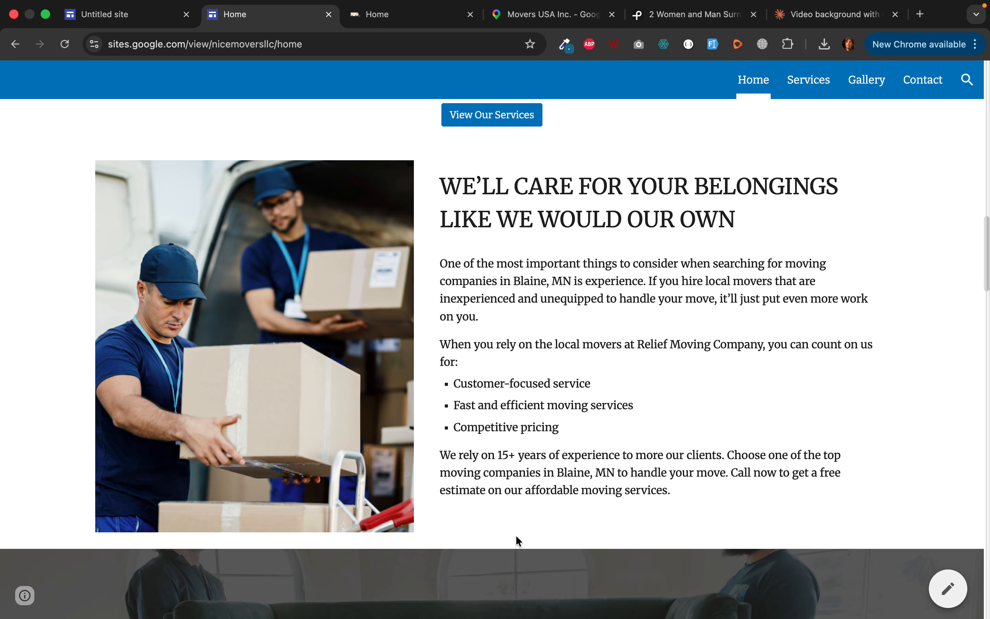
{"action": "scroll", "coordinate": [516, 535], "scroll_direction": "down", "scroll_amount": 9}
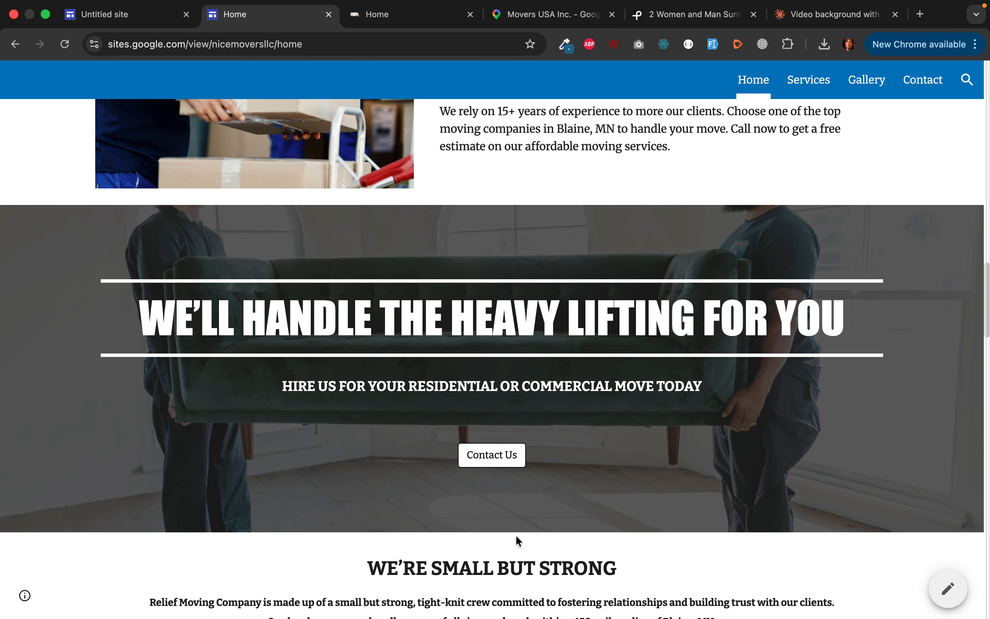
{"action": "scroll", "coordinate": [590, 468], "scroll_direction": "down", "scroll_amount": 20}
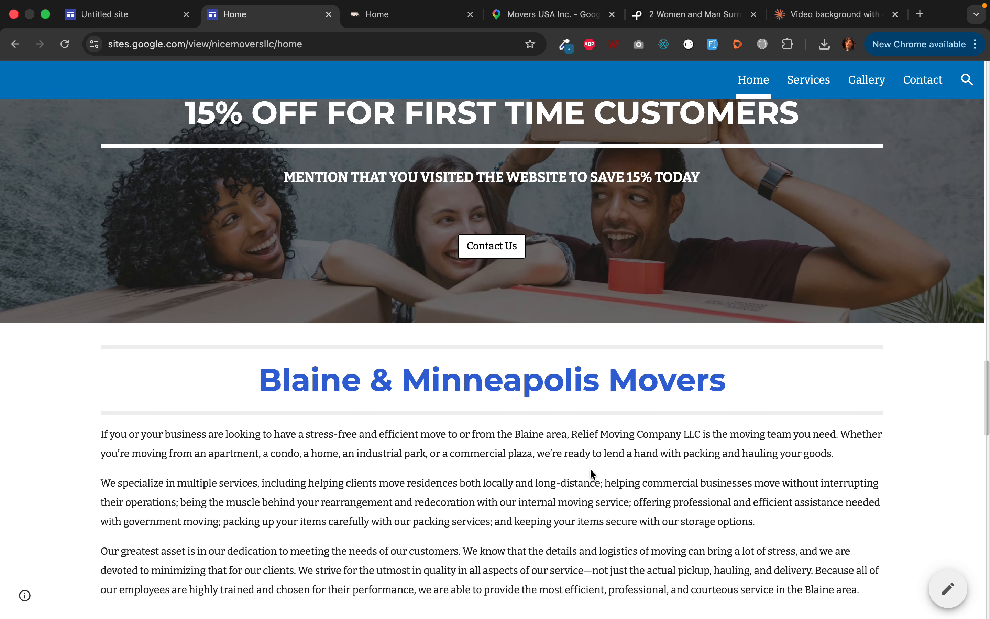
{"action": "scroll", "coordinate": [591, 470], "scroll_direction": "down", "scroll_amount": 20}
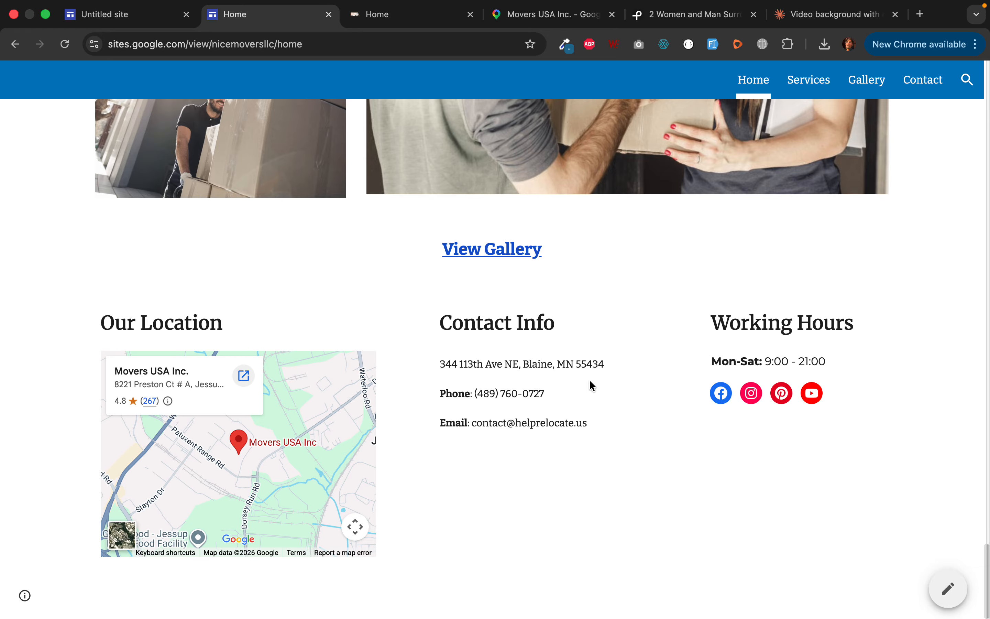
{"action": "scroll", "coordinate": [590, 378], "scroll_direction": "up", "scroll_amount": 20}
{"action": "scroll", "coordinate": [589, 379], "scroll_direction": "down", "scroll_amount": 20}
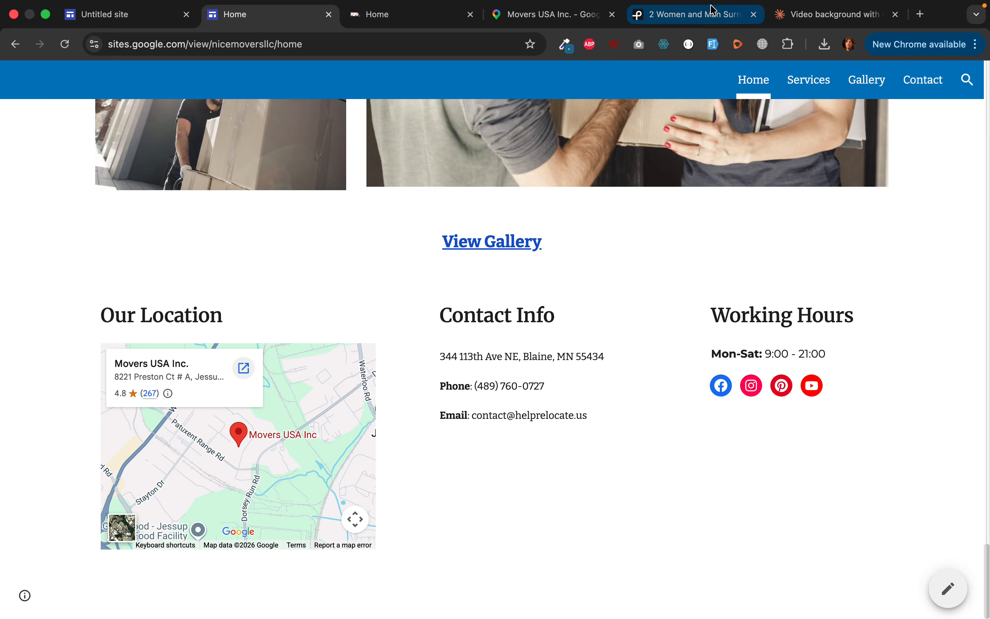